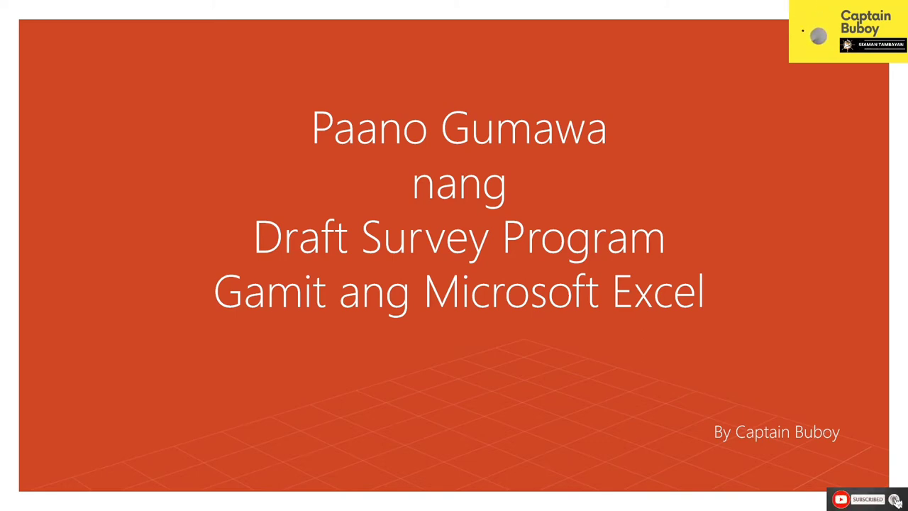
Step: Advance from the title slide to the 'Mga Gagawin' slide listing the first Excel steps
left_click(860, 263)
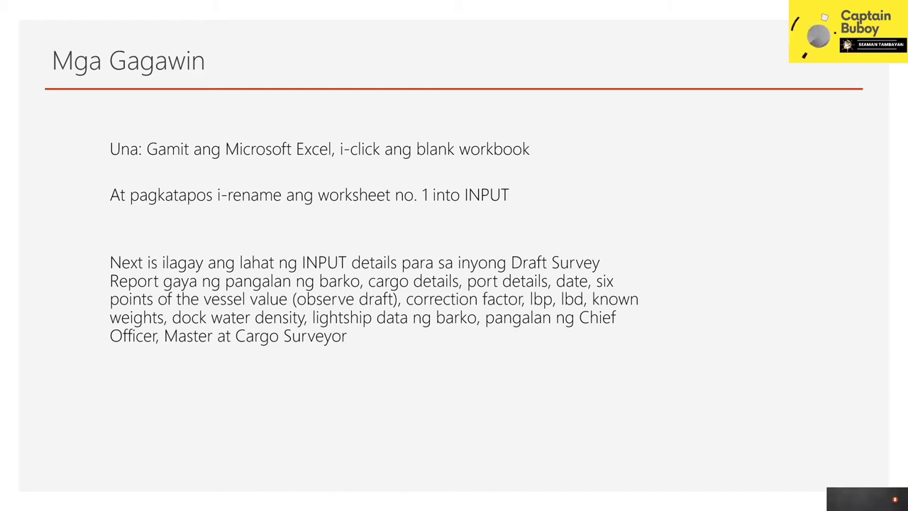
Step: Move forward to the third-step slide about the Initial Draft Survey sheet
key("Right")
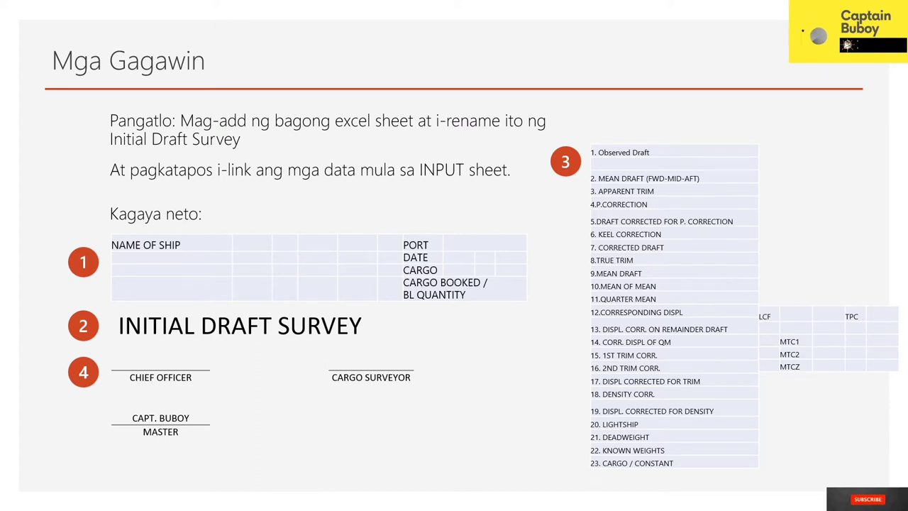
Step: Move forward to the fourth-step Final Draft Survey slide with items 24–27
key("Right")
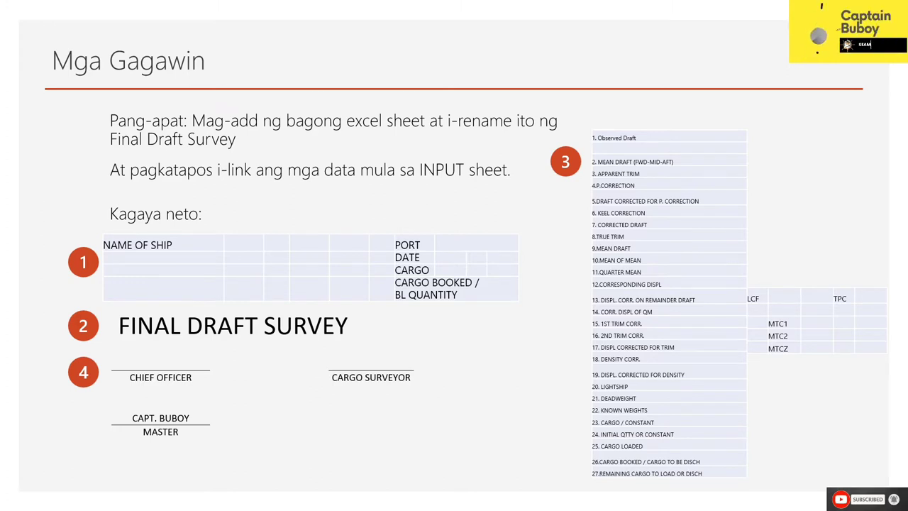
Step: Advance past the Excel commands slide (LOOKUP, VLOOKUP, TRUNC, ROUND) and leave the slideshow
left_click(779, 213)
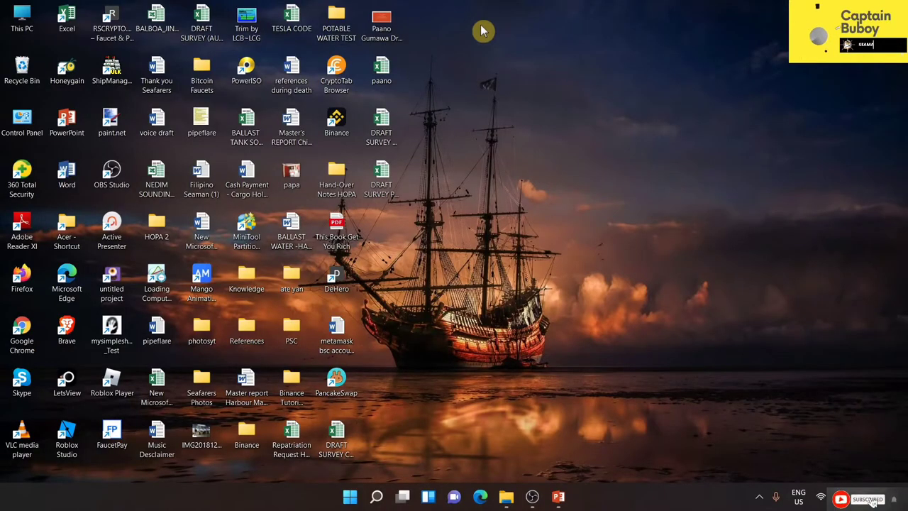
Step: Launch Excel, create a blank workbook, and start renaming Sheet1 in capitals
double_click(65, 20)
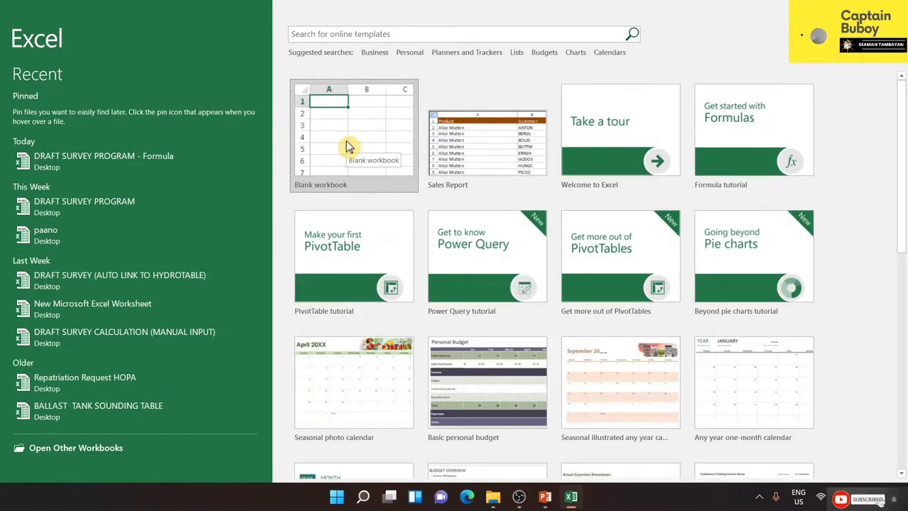
left_click(348, 146)
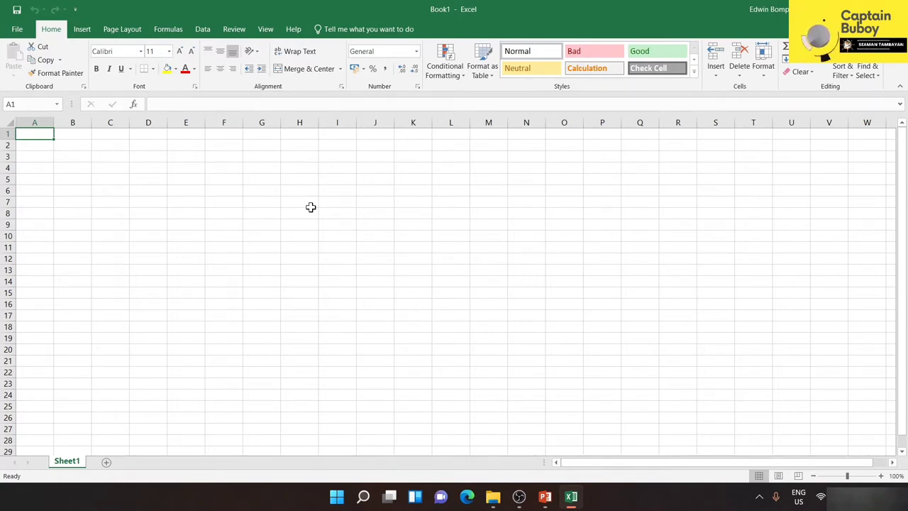
left_click(66, 462)
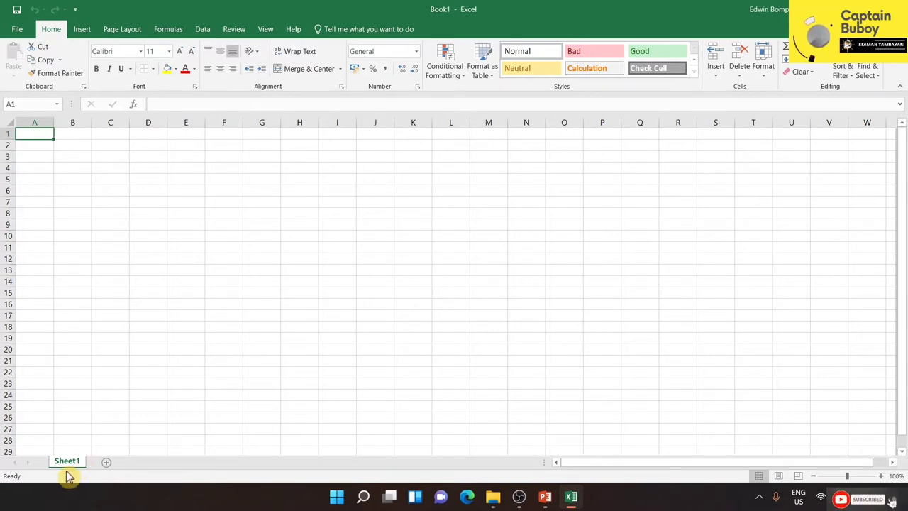
right_click(66, 461)
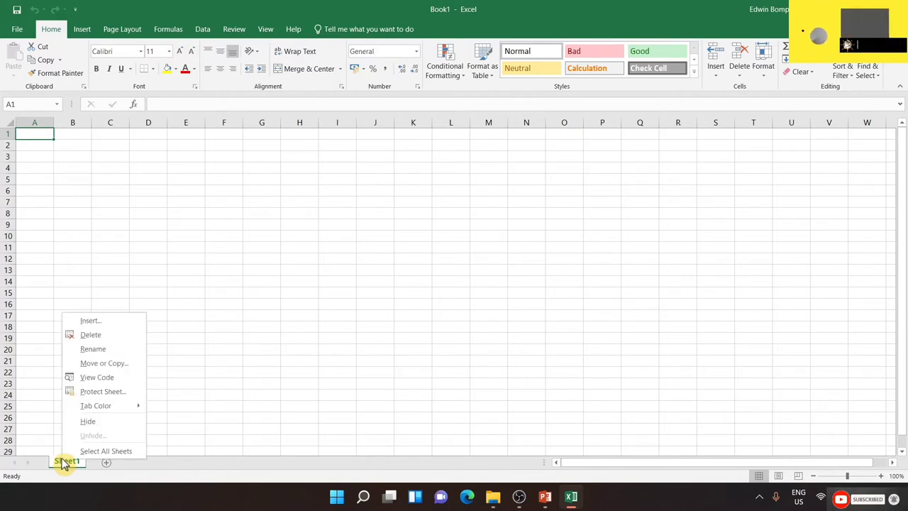
left_click(119, 352)
key("Caps_Lock")
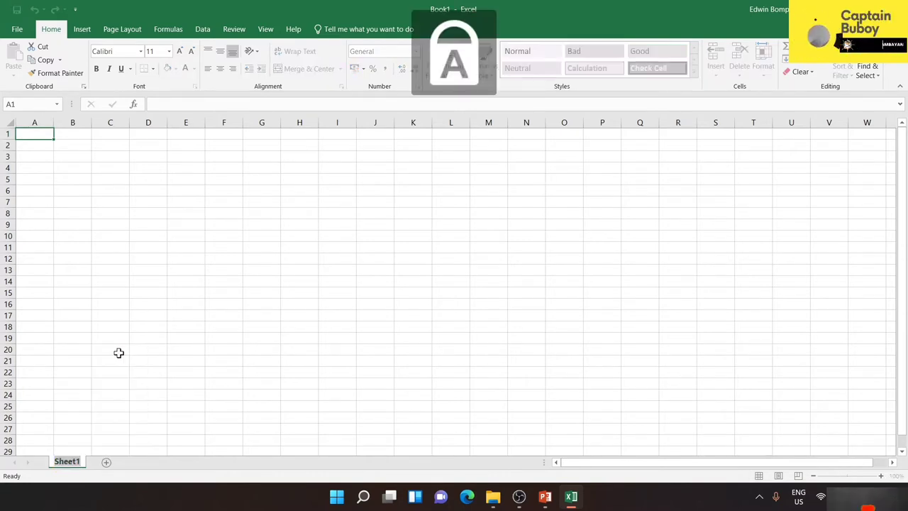
Step: Name the sheet INPUT and enter headings INPUT, NAME OF SHIP, CARGO QUANTITY, PORT, DATE, 1. Observed Draft
type("INPUT")
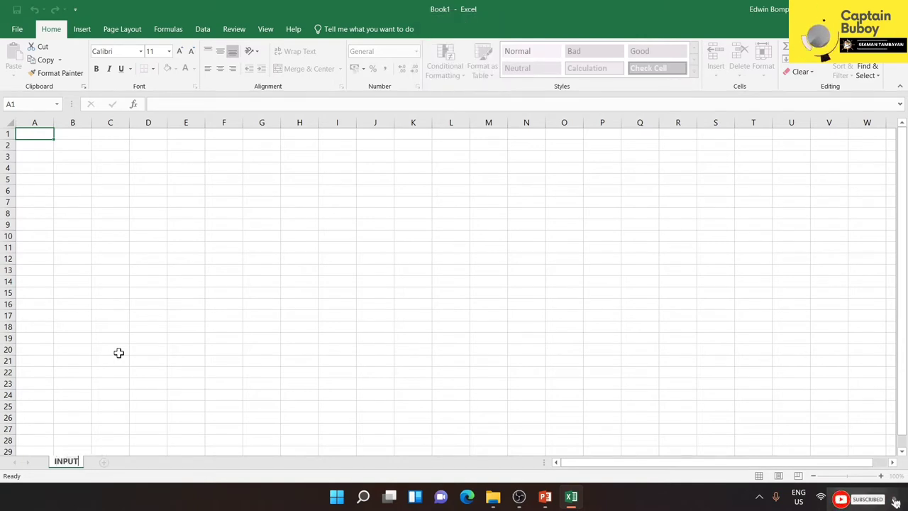
left_click(200, 324)
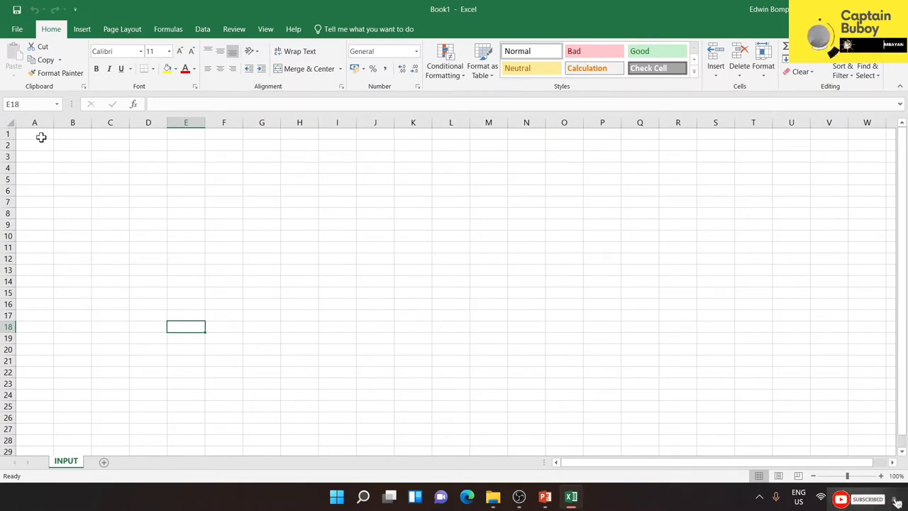
left_click(41, 137)
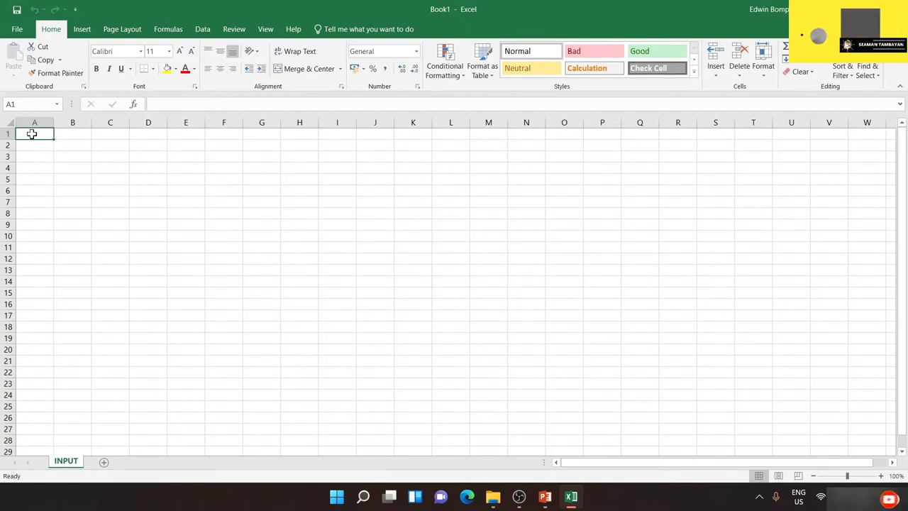
left_click_drag(32, 134, 112, 131)
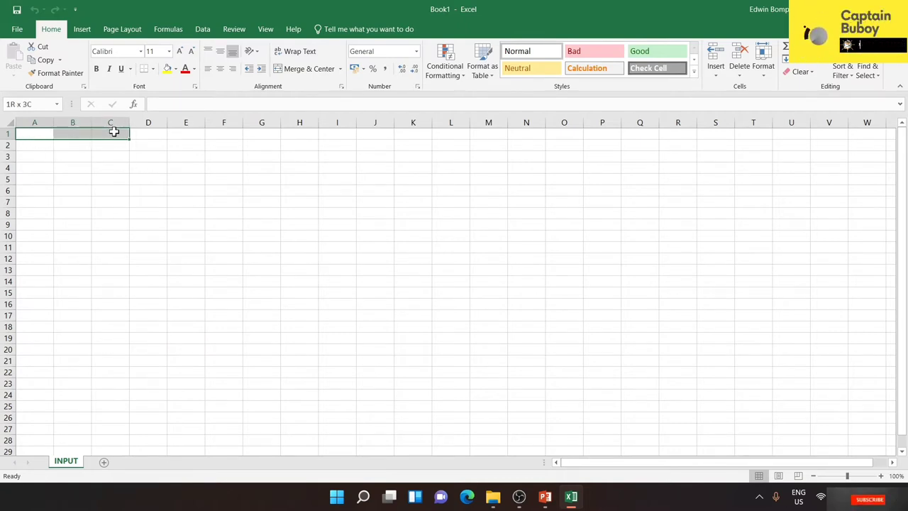
key("Caps_Lock")
type("INPUT NAME OF SHIP CARGO QUANTITY PORT D")
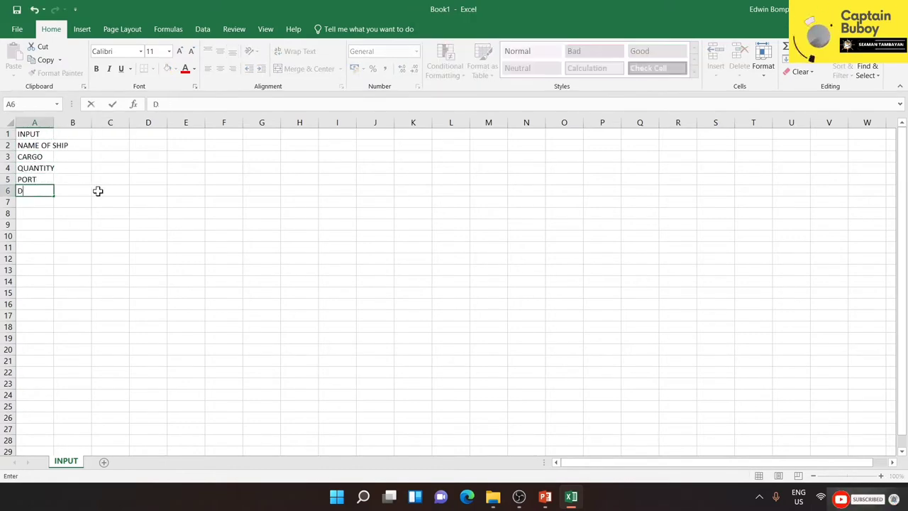
type("ATE  1. Observed Draft")
Step: Add FWD, MID, AFT with P/S sub-labels, then 2. FWD Corr. Factor dF and 3. Midship Corr. Factor
left_click(122, 213)
type("FWD\tP S")
left_click(104, 236)
type("MID\tP")
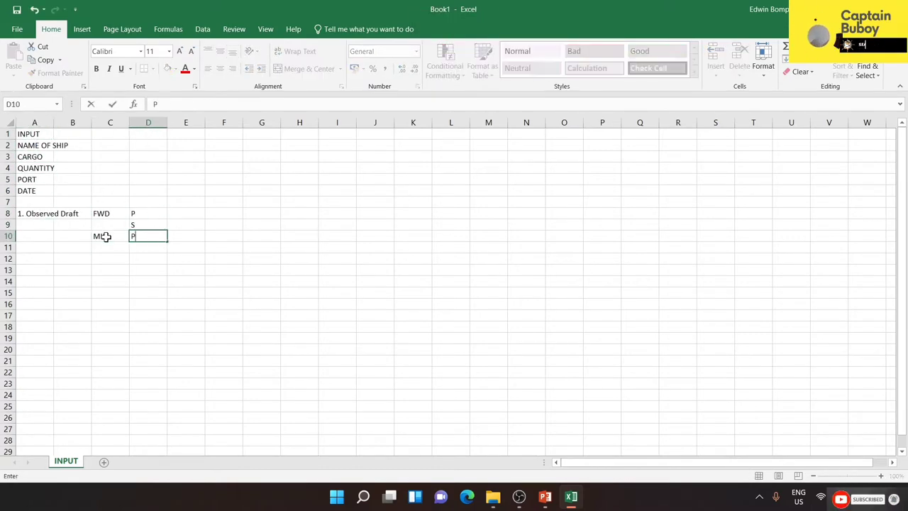
type(" \tS AFT\tP \tS")
key("Home")
type("2. FWD Corr. Factor\t\tdF 3. Midship Co")
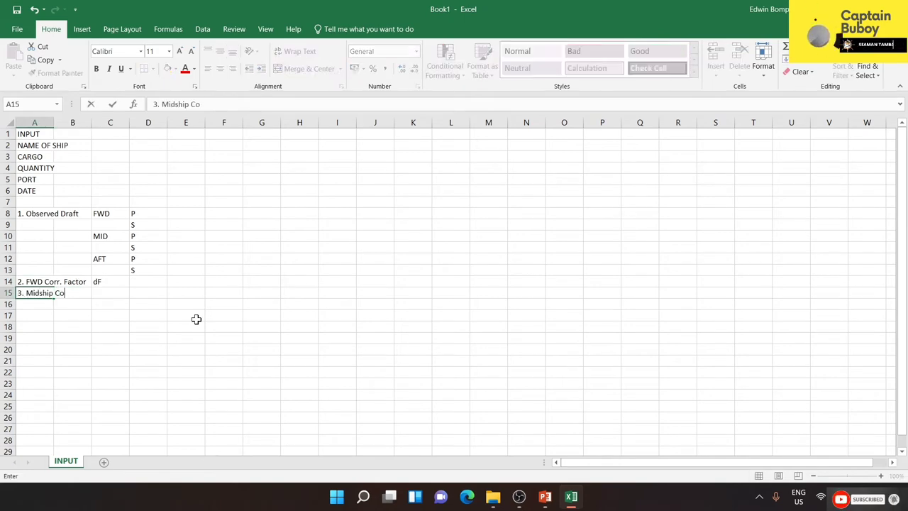
type("rr. Factor")
Step: Widen column A and add dM, 4. Aft Corr. Factor dA, 5. Keel Correction FWD/MID/AFT
left_click_drag(54, 121, 109, 140)
left_click(134, 298)
type("dM")
left_click(35, 304)
type("4. Aft Corr")
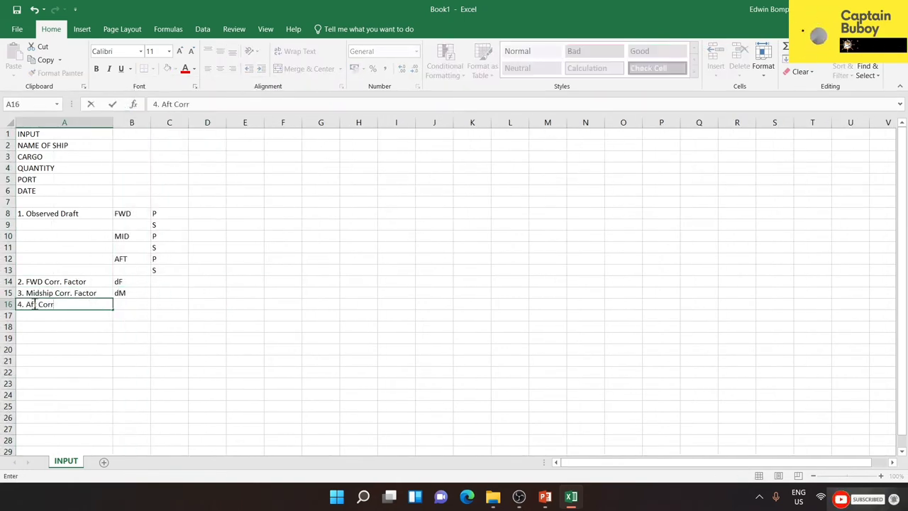
type(". Factor\tdA 5. Keel Correction")
left_click(169, 315)
type("FWD MID AFT")
Step: Add 6. LBP, 7. LBD, and 8. Known Weights with FO, DO, LO, Ballast, FW, Others
left_click(39, 350)
type("6. Len")
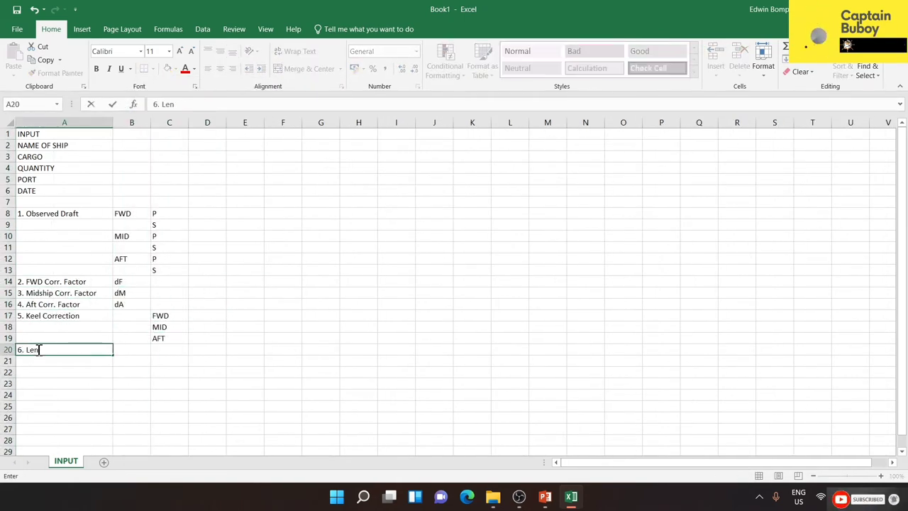
type("gth Bet. Perpendiculars")
left_click(169, 349)
type("LBP")
left_click(70, 361)
type("7. Length Bet. Draft Marks\t\tLBD 8.")
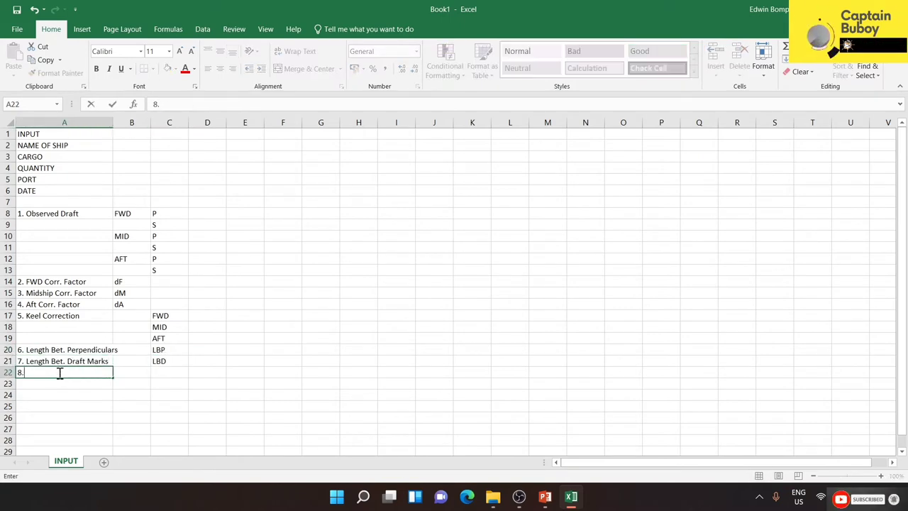
type(" Konown Weights")
left_click(135, 372)
type("FO DO LO Ballast FW Others")
Step: Add 9. Dock Water Density and 10. Lightship, then go to A31 for signatories
left_click(71, 429)
type("9. Dock Water Density")
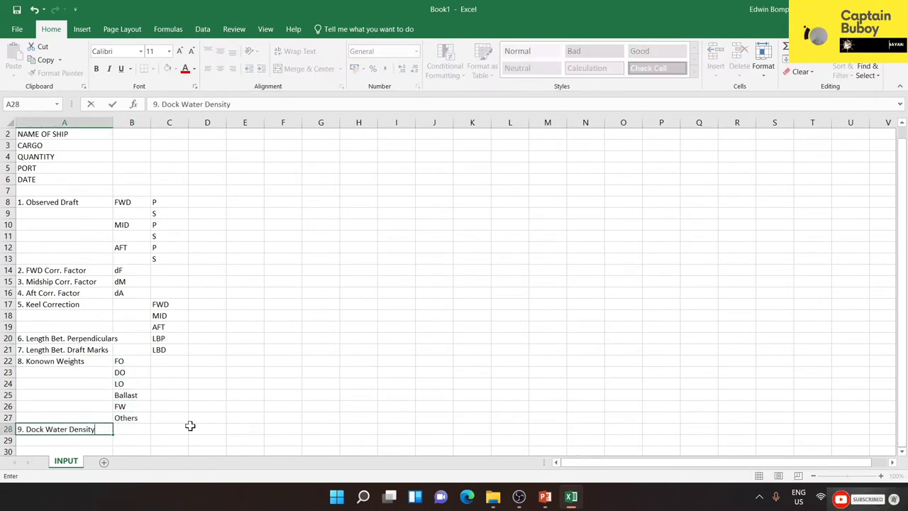
key("Return")
type("10. Lightship")
left_click(190, 426)
left_click(23, 451)
Step: Enter CHIEF OFFICER and MASTER labels and give those cells borders
type("CHIEF OFFICER")
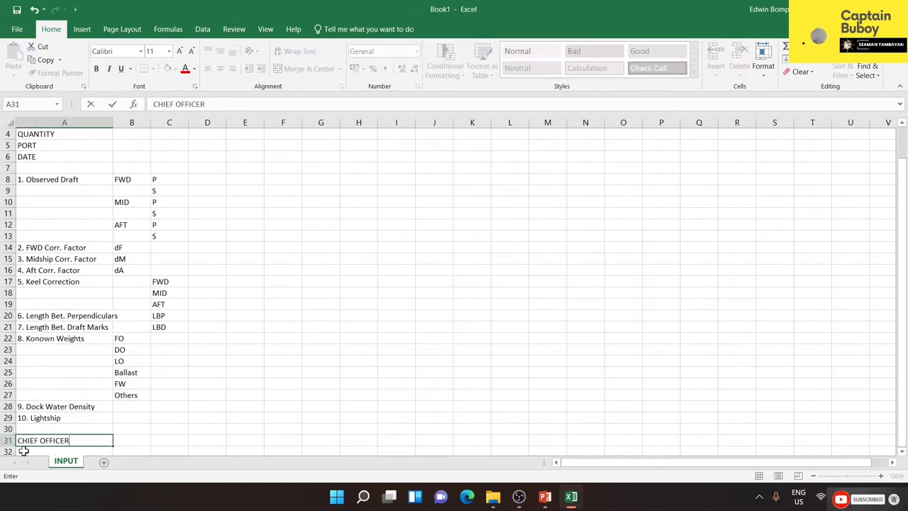
type(" MASTER")
left_click_drag(43, 429, 42, 440)
key("ctrl+1")
left_click(171, 229)
left_click(253, 464)
right_click(132, 431)
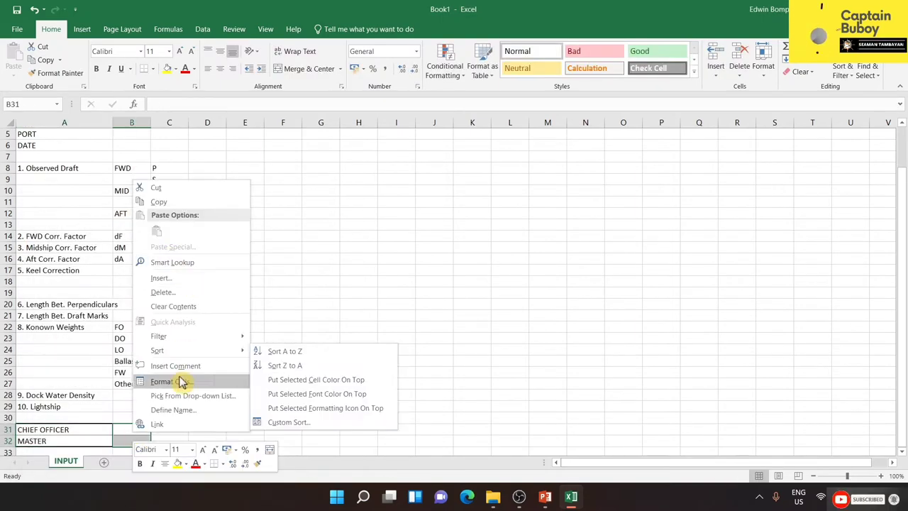
key("Escape")
Step: Apply outline and inside borders to the header block A1:C6 and value cells D1:E6
scroll(193, 182, "up", 2)
left_click_drag(28, 133, 178, 189)
key("ctrl+1")
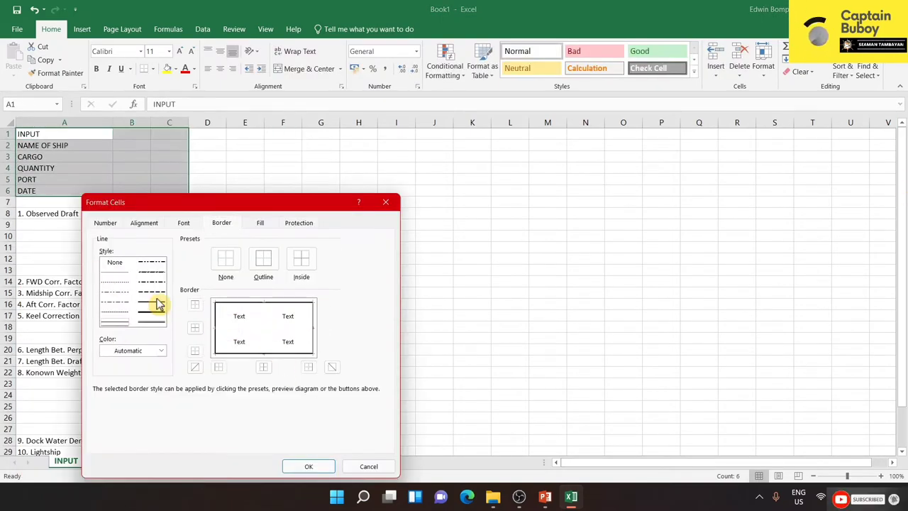
left_click(263, 258)
left_click(309, 466)
left_click_drag(207, 133, 244, 190)
key("ctrl+1")
left_click(309, 466)
left_click(395, 338)
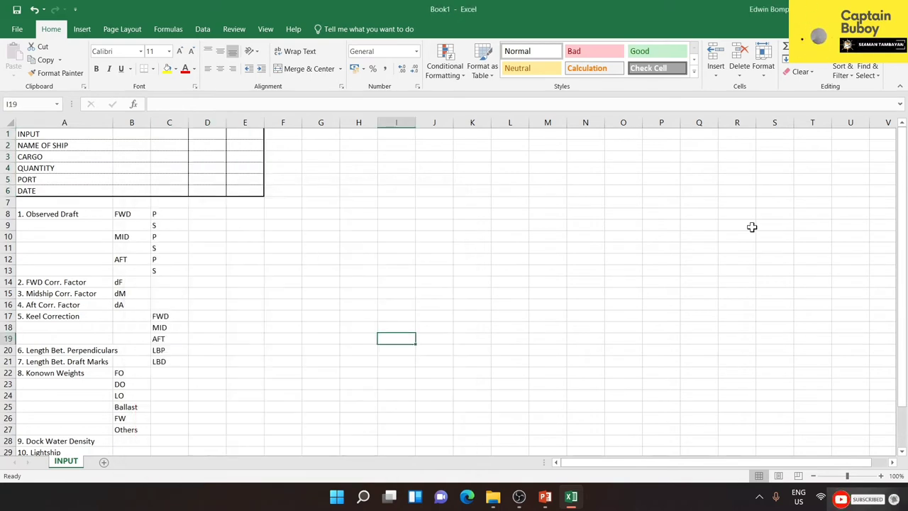
Step: Add vertical borders down columns D and E below the header
scroll(752, 227, "down", 2)
left_click_drag(207, 142, 257, 395)
key("ctrl+1")
left_click(298, 300)
left_click(369, 430)
Step: Set the width of columns D and E to 15
left_click_drag(245, 133, 242, 183)
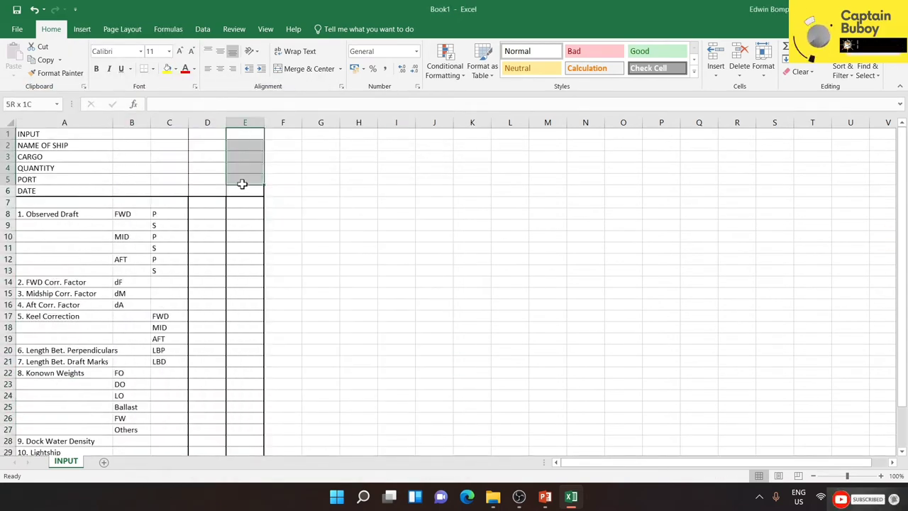
key("shift+Left")
key("ctrl+space")
key("alt+h")
type("ow15")
key("Return")
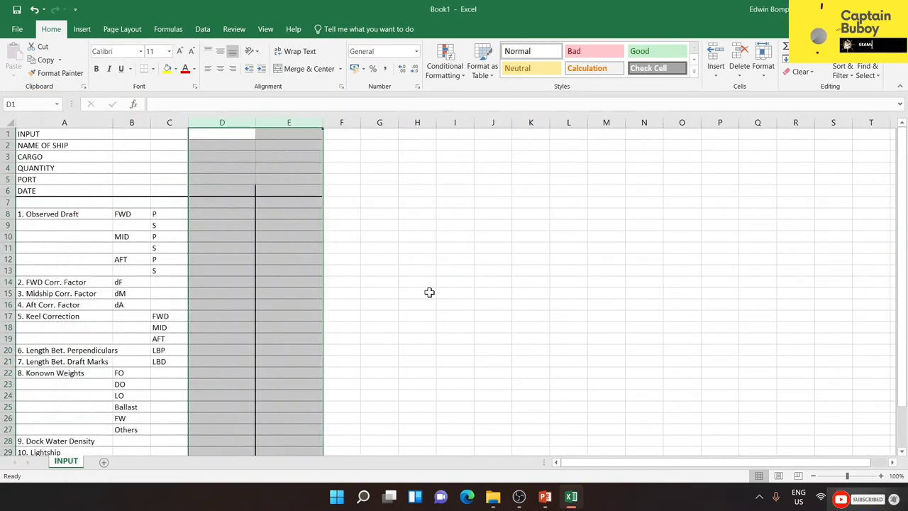
Step: Merge and centre A1:E1 with the title INPUTS and format it
left_click_drag(64, 133, 288, 134)
key("alt+h")
type("mcINPUTS")
key("ctrl+1")
left_click(354, 312)
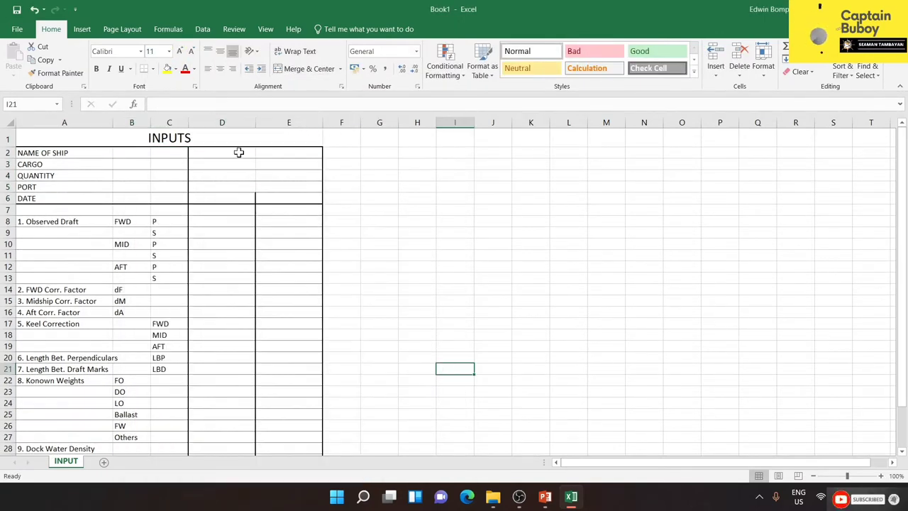
left_click(239, 152)
Step: Enter ship MV CAPTAIN BUBOY, FERTILIZER, 43950, PARANAGUA, BRAZIL, 14-MAY-2021 and 17-MAY-2021, then tidy blank rows
type("MV CAPTAIN")
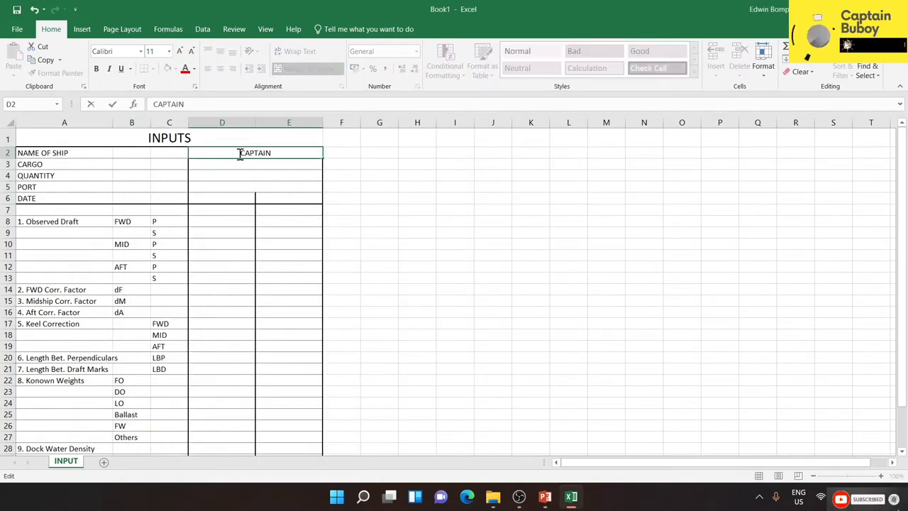
type(" BUBOY FERTILIZER 43950 PARANAGUA, BRAZIL 14-MAY-2021\t17-MAY-2021")
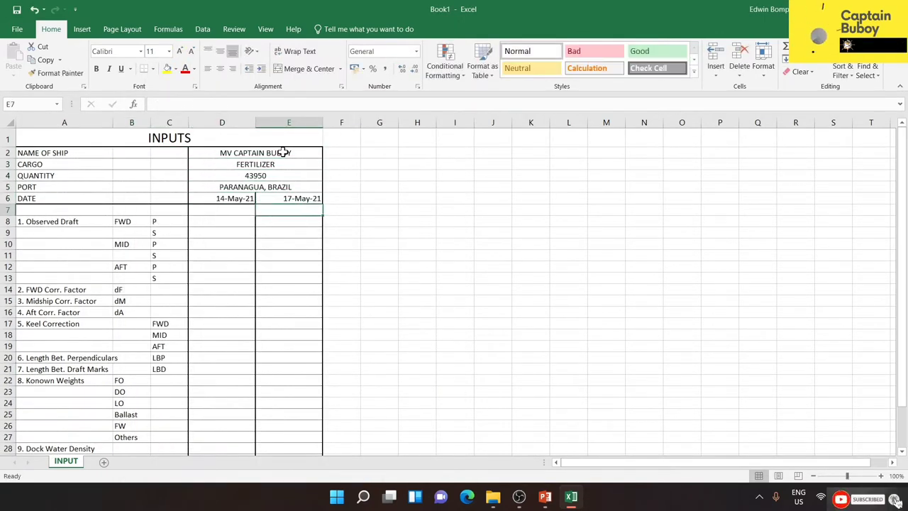
key("shift+space")
key("ctrl+plus")
left_click_drag(71, 220, 169, 221)
right_click(168, 221)
left_click(221, 221)
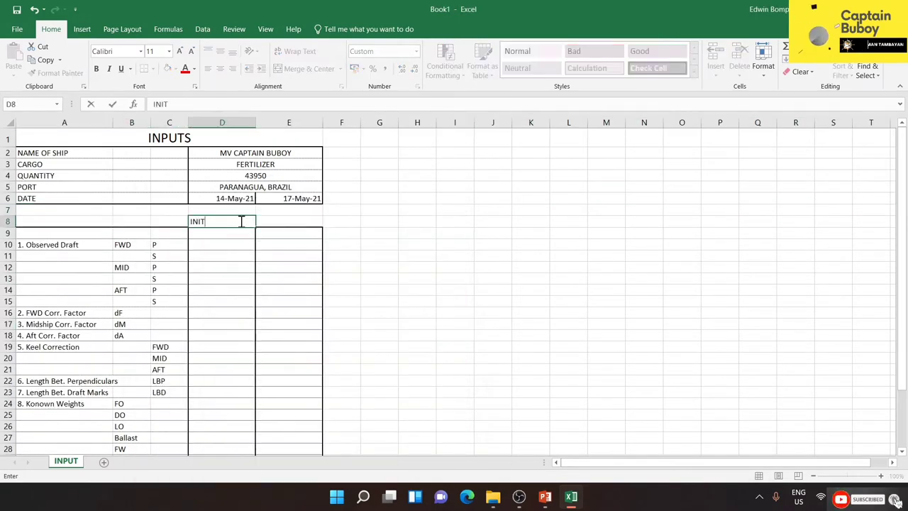
Step: Add INITIAL and FINAL headers and fill the INITIAL column, drafts 4.79 through Lightship
type("INITIAL\tFINAL")
left_click(172, 317)
left_click(232, 233)
type("4.79 4.85 6.11 6.23")
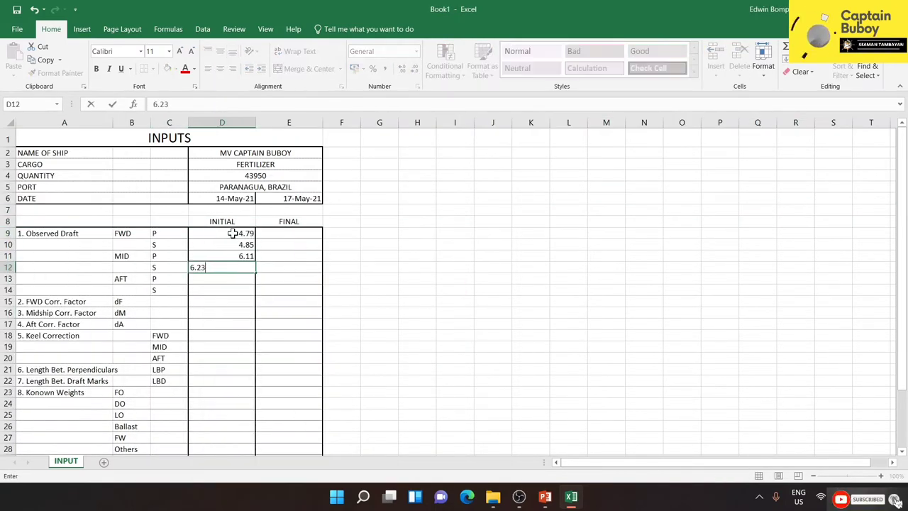
type(" 7.87 7.87 -5.94 -0.35 1.4 0 0 0 193.74 ")
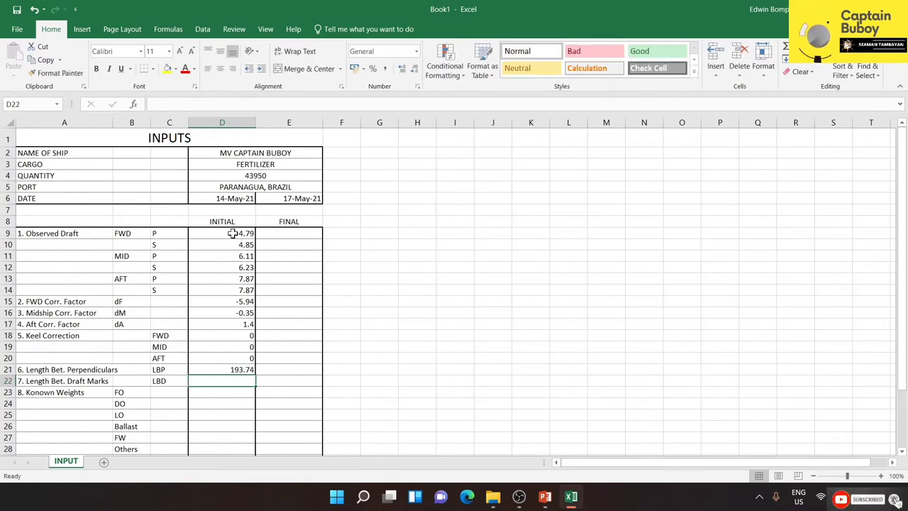
type("186.4 990.87 418.22 81.86 17995 180 0 1.0215 11672")
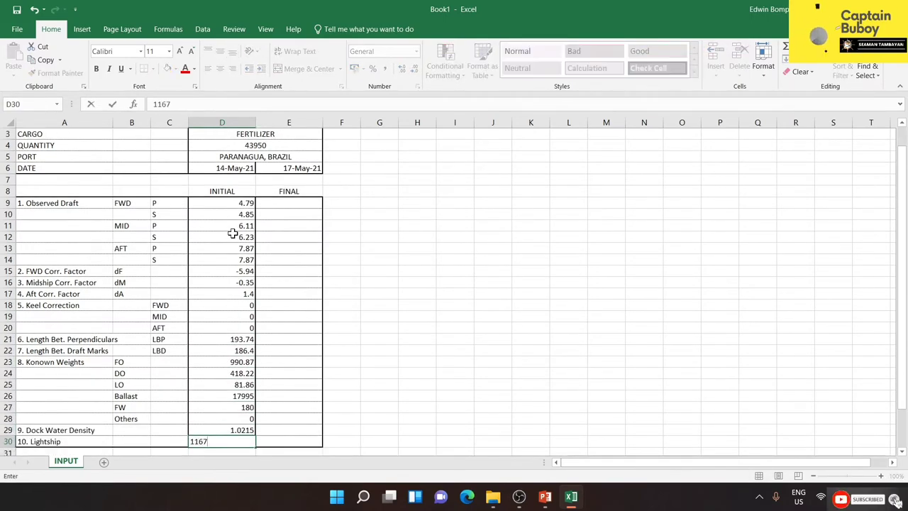
key("ctrl+1")
Step: Widen columns B and C and fill the FINAL column starting with drafts 10.31, 10.6
left_click(253, 336)
left_click(294, 464)
left_click_drag(131, 431, 186, 434)
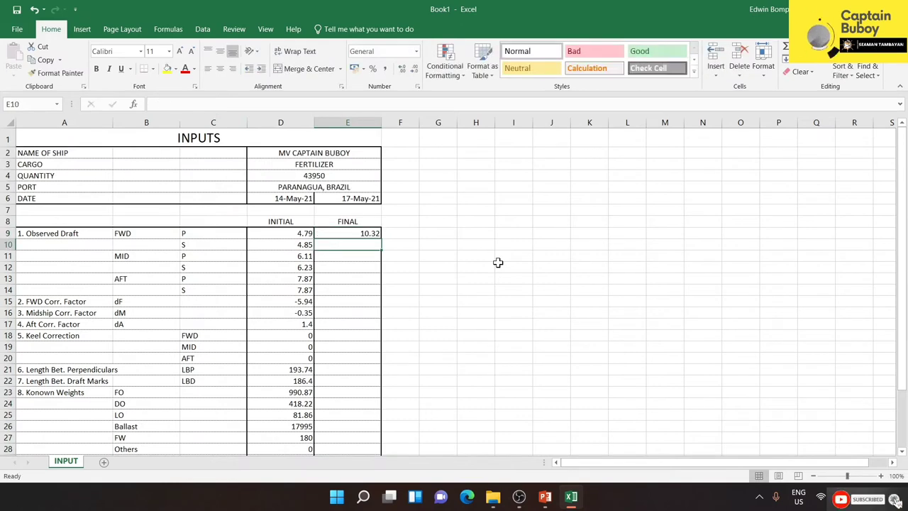
type("10.31 10.6 10.59 10.82 10.8")
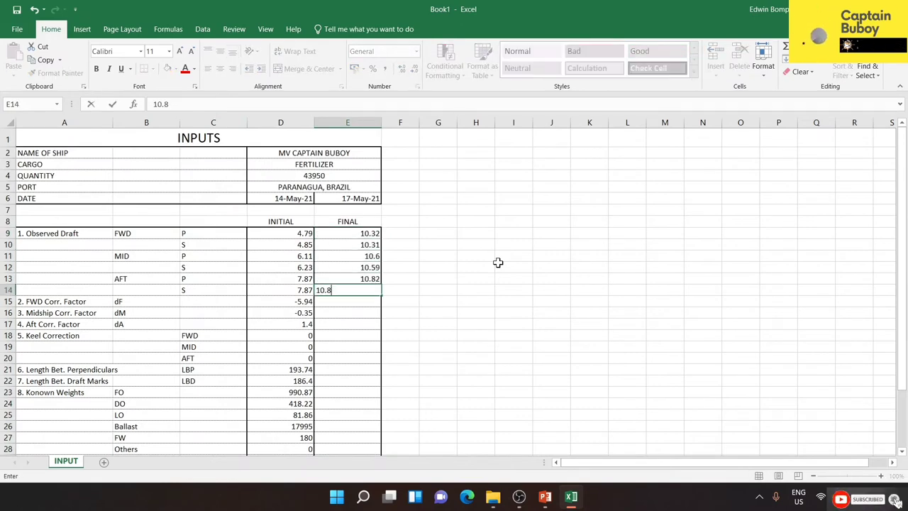
type("2")
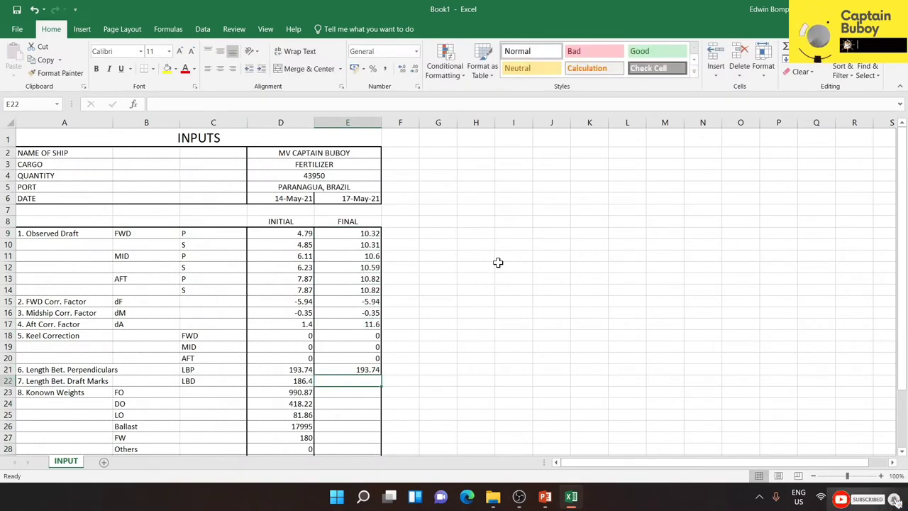
type(" -5.94 -0.35 11.6 0 0 0 193.74 176.2 967.3 418.2 81.86 302 ")
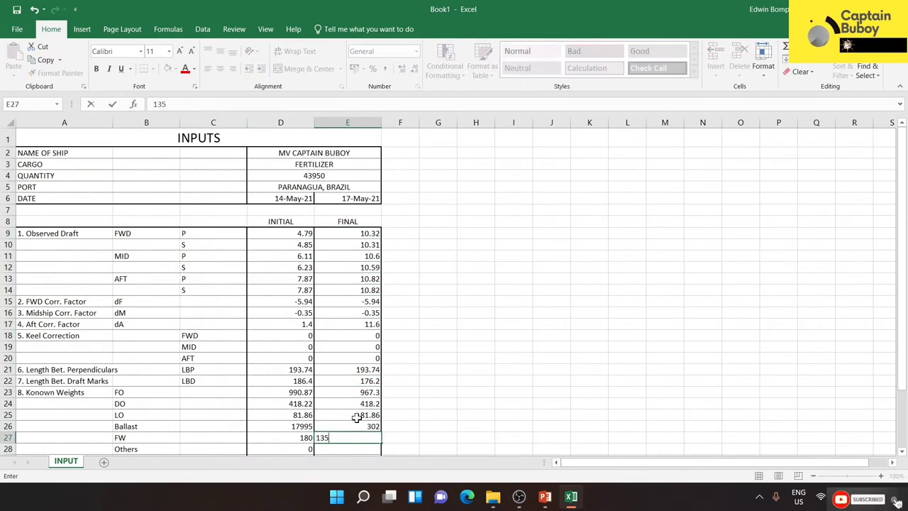
type("135 0 1.023 11672")
Step: Add the F17 note '<<<<Initial (Near to the Rudder Port) / Final In Line with the Gangway'
scroll(405, 304, "up", 1)
left_click(400, 305)
type("<<<<")
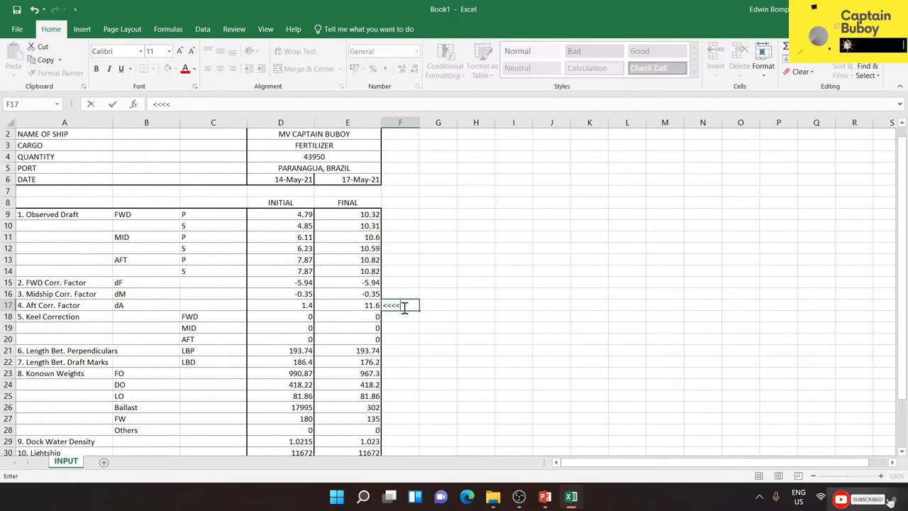
type("Initial (Ne")
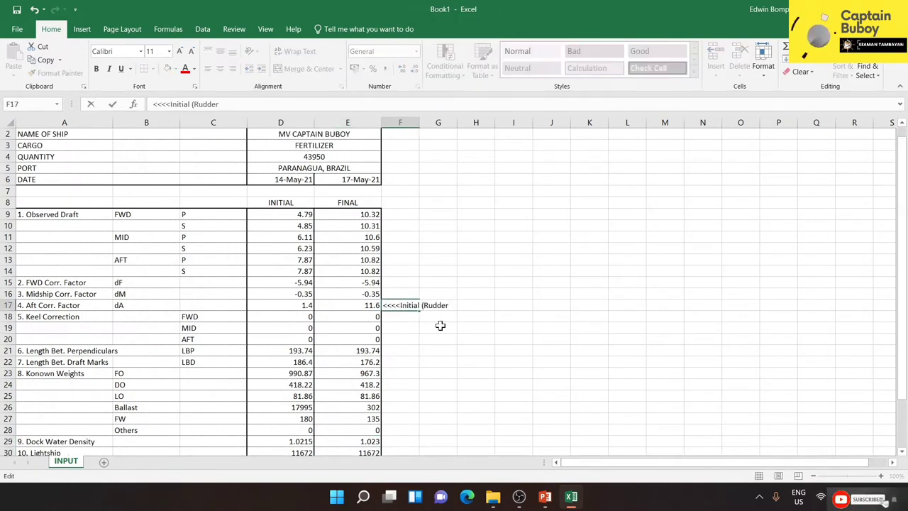
type("ar to the Rudder Port) / Final  In Line with")
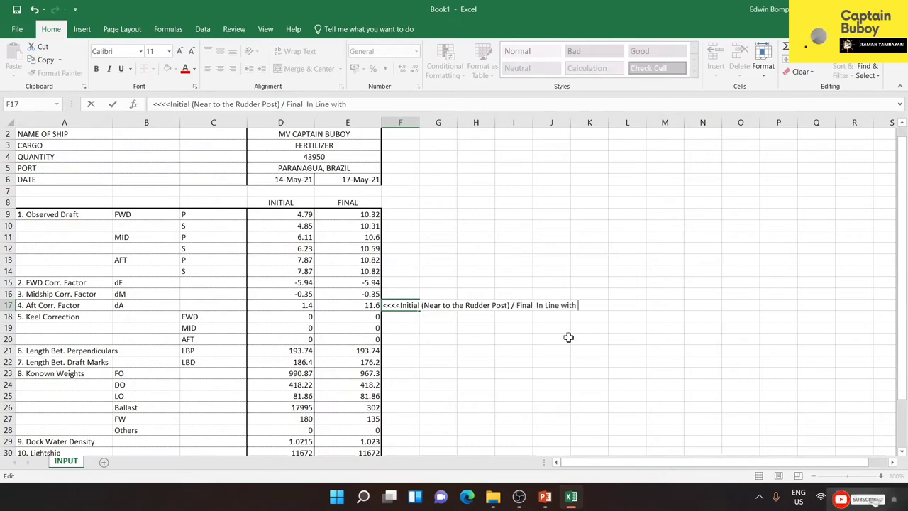
type(" the Gangway")
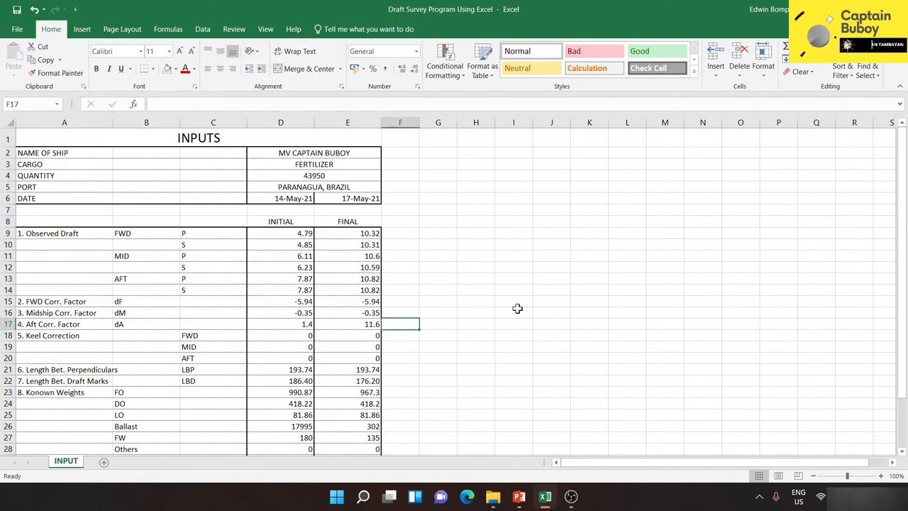
left_click(303, 325)
left_click(342, 324)
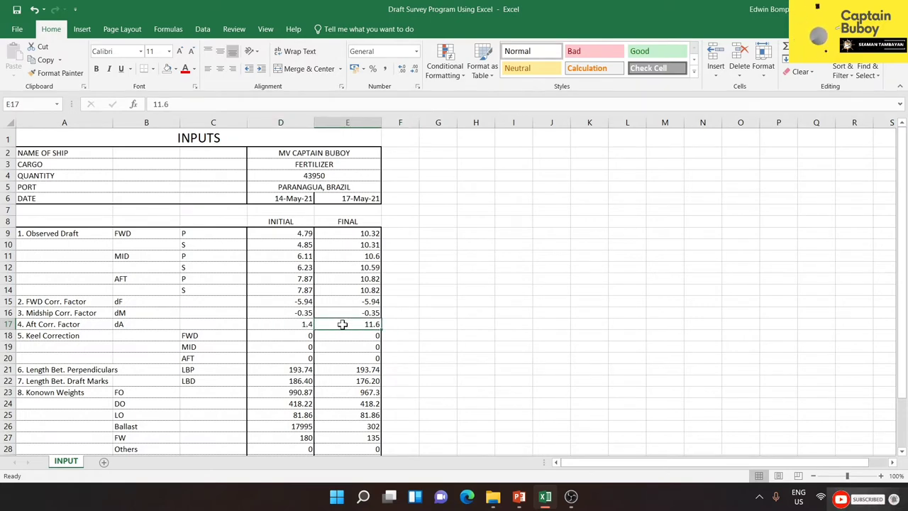
left_click(310, 323)
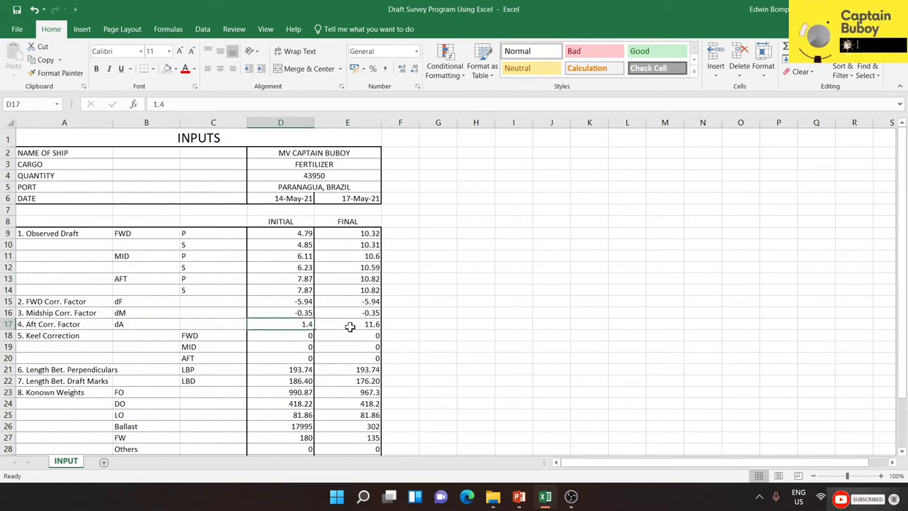
left_click(407, 326)
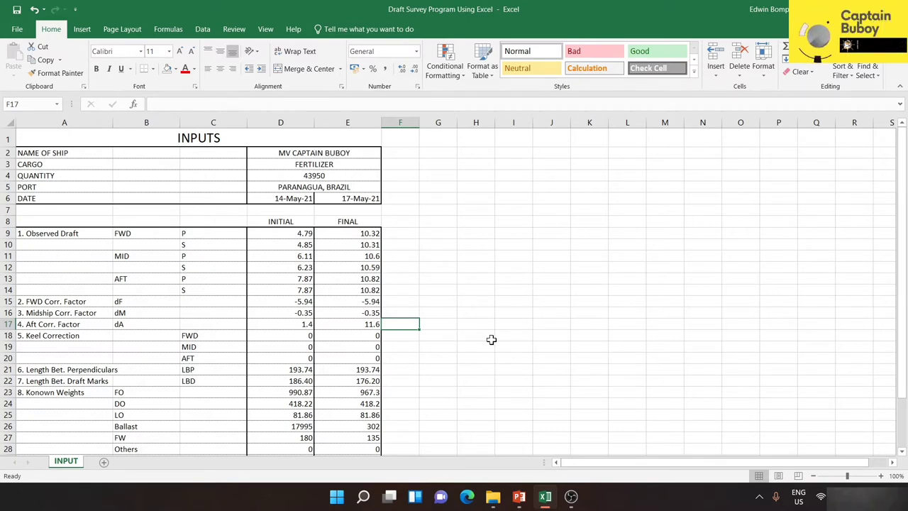
Step: Review the dA and LBD values and settle on F22 beside the LBD row
key("Left")
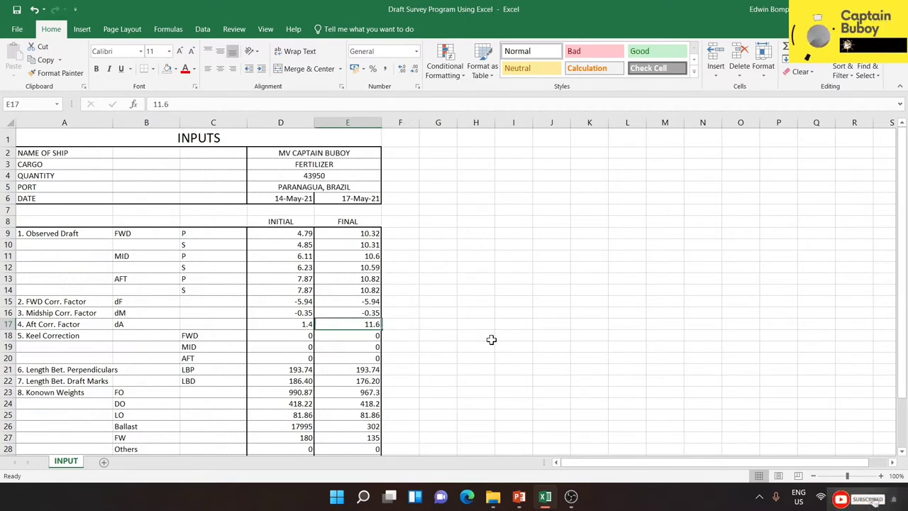
key("Left")
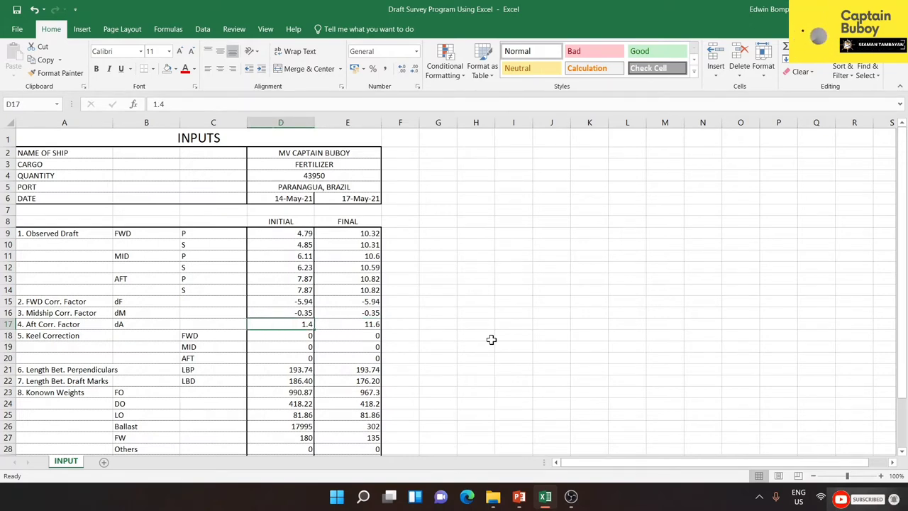
key("Right")
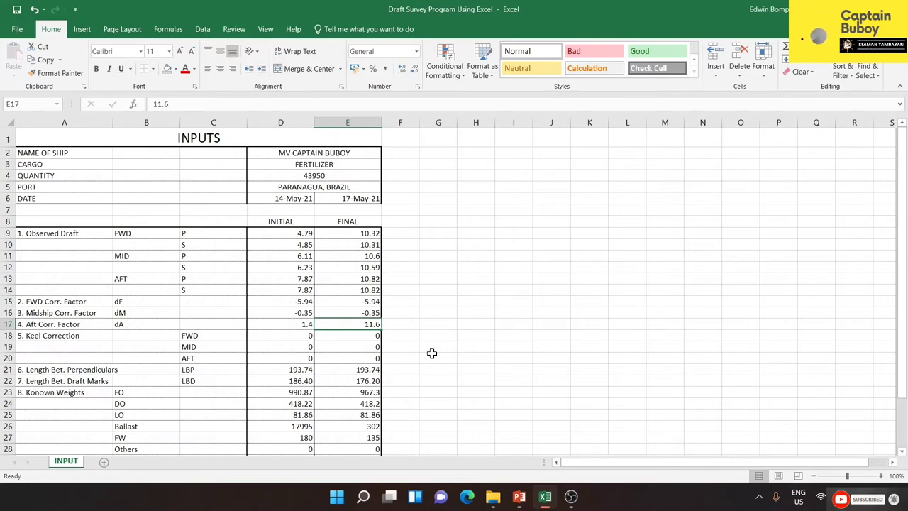
left_click(412, 324)
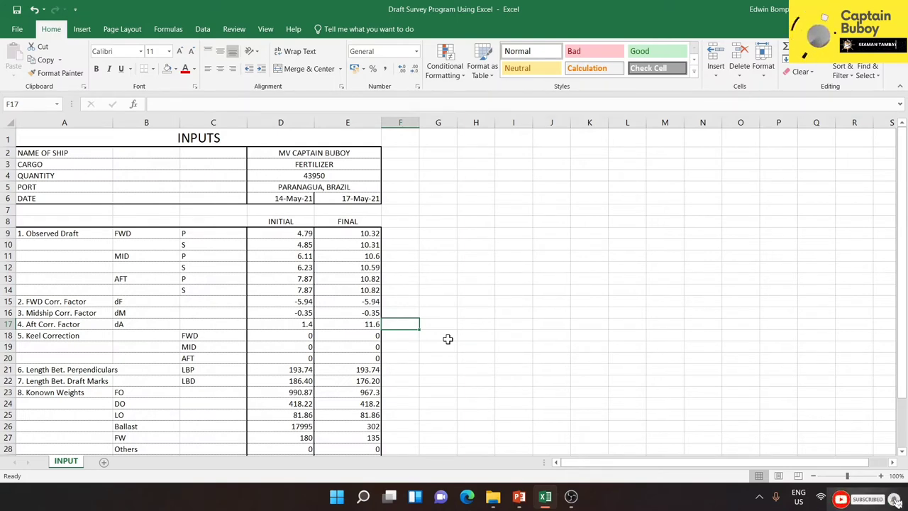
key("Down")
key("Down")
key("Down")
key("Down")
key("Down")
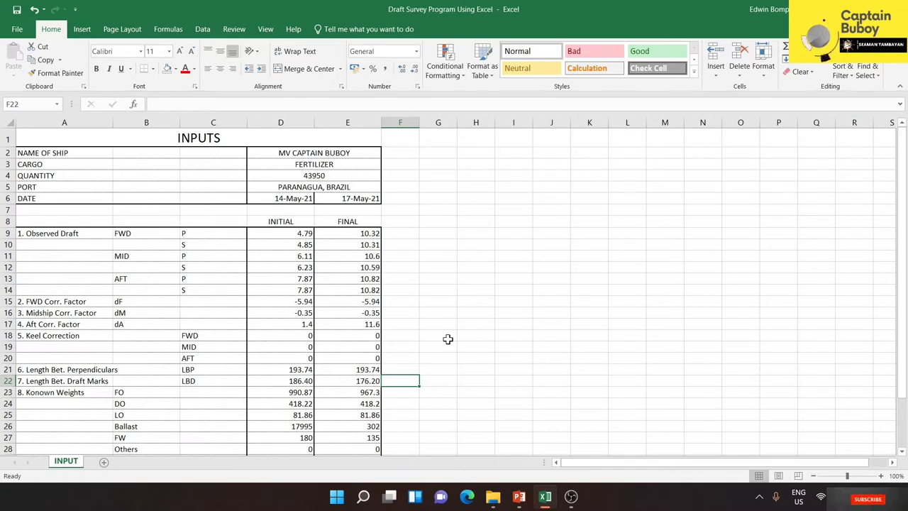
key("Left")
key("Left")
key("Right")
key("Right")
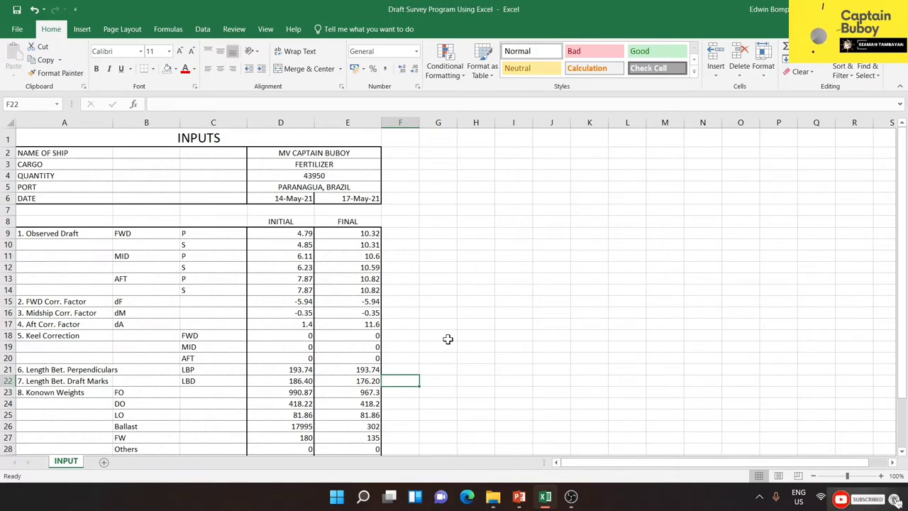
Step: Type '<<LBD = LBP - (dF+dA) = 193.74m - (5.94m +' in F22, correcting a capital M
type("<<")
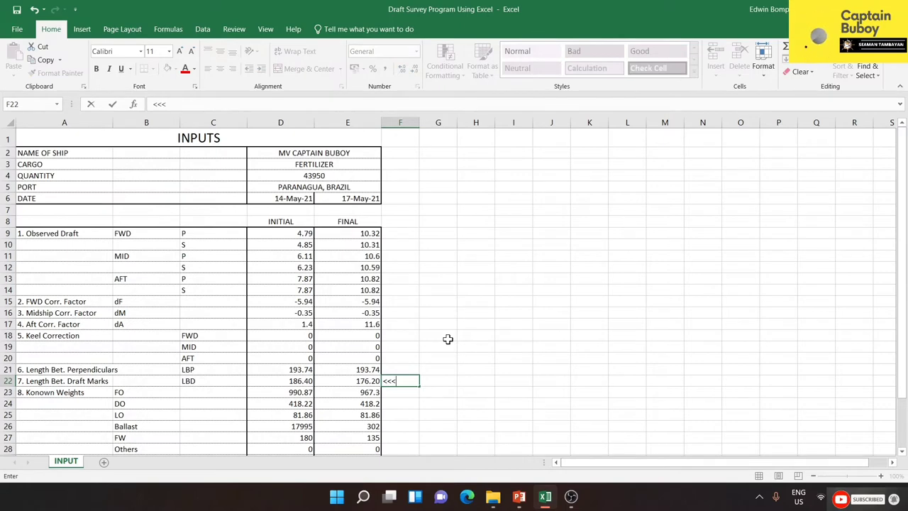
type("LBD")
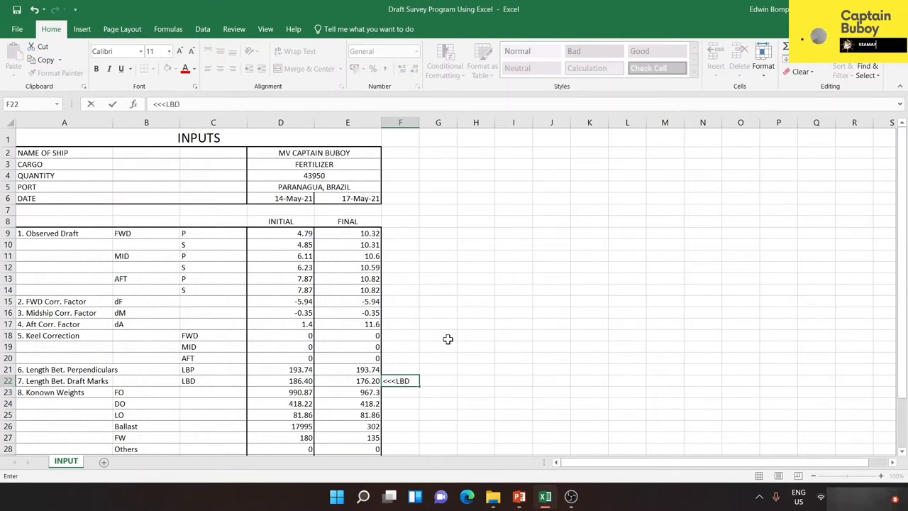
type(" =")
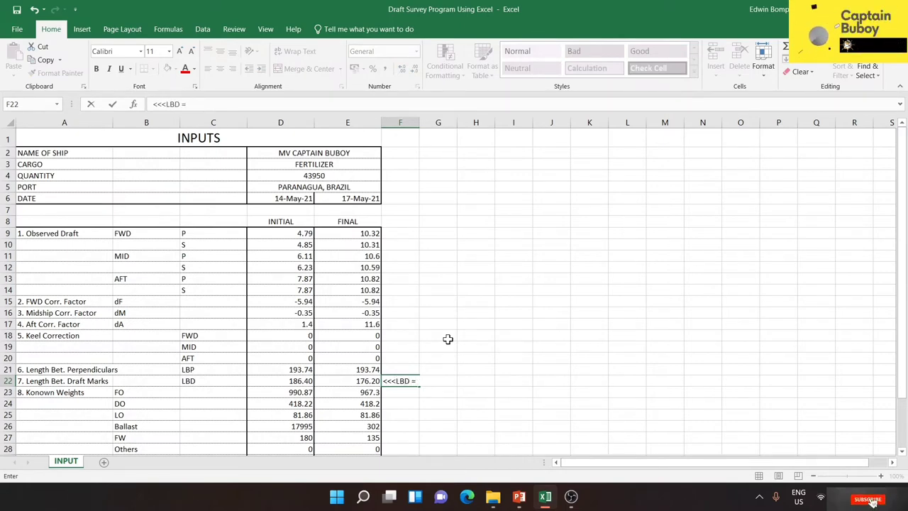
type(" LB")
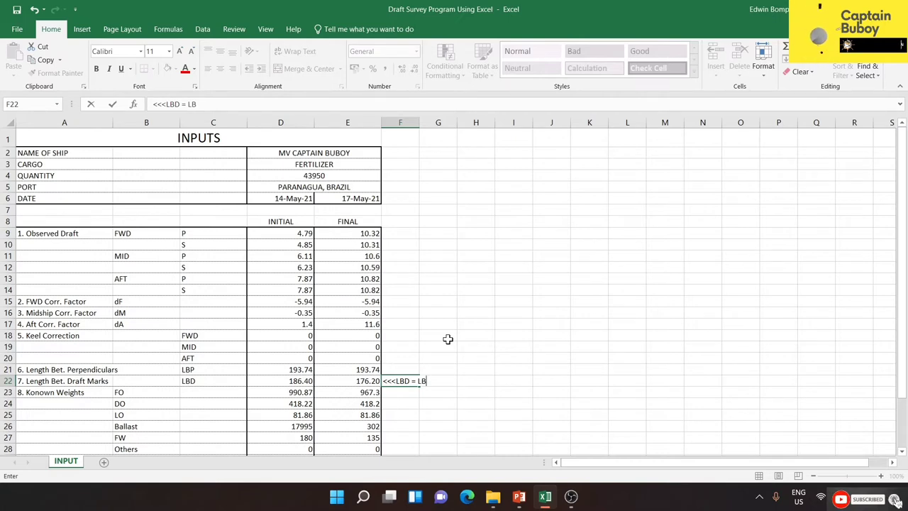
type("P - ")
type("(d")
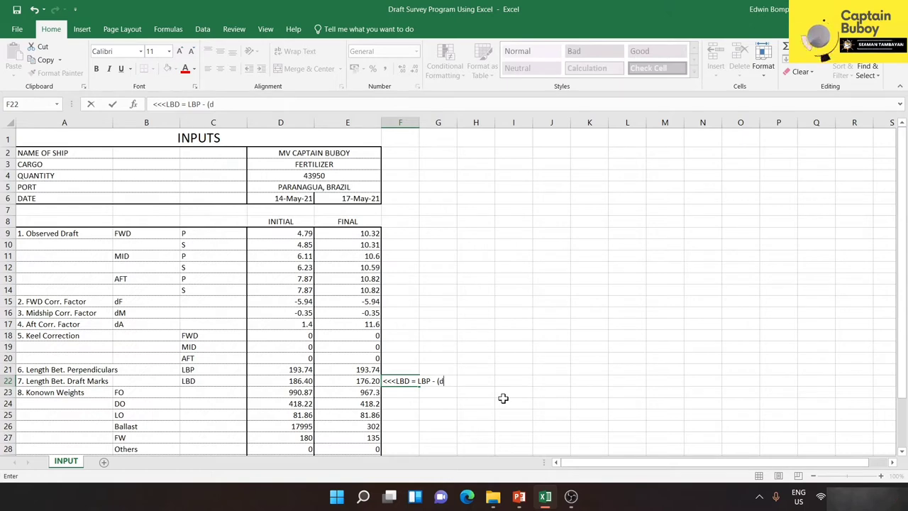
type("F+")
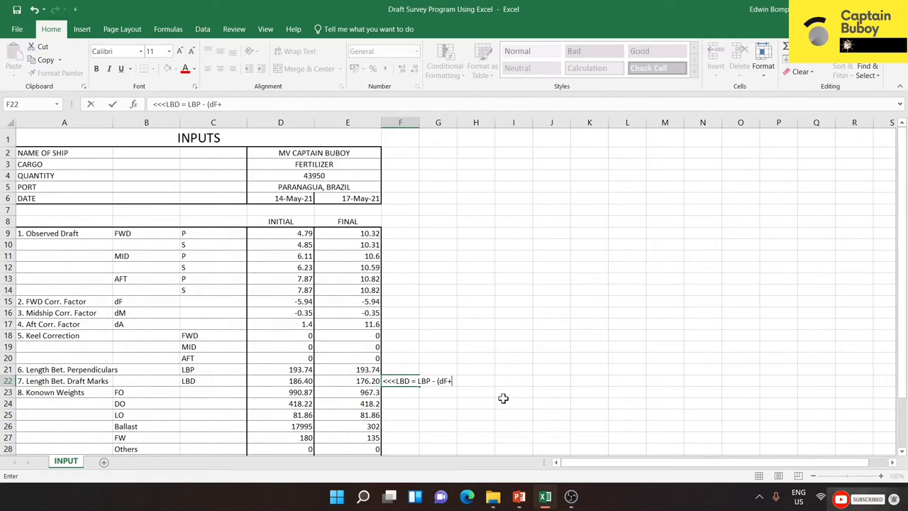
type("dA")
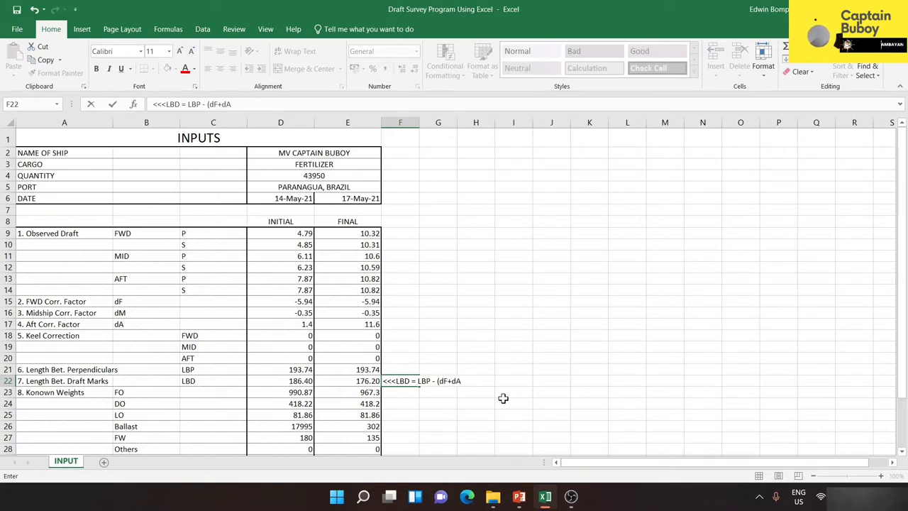
type(") = ")
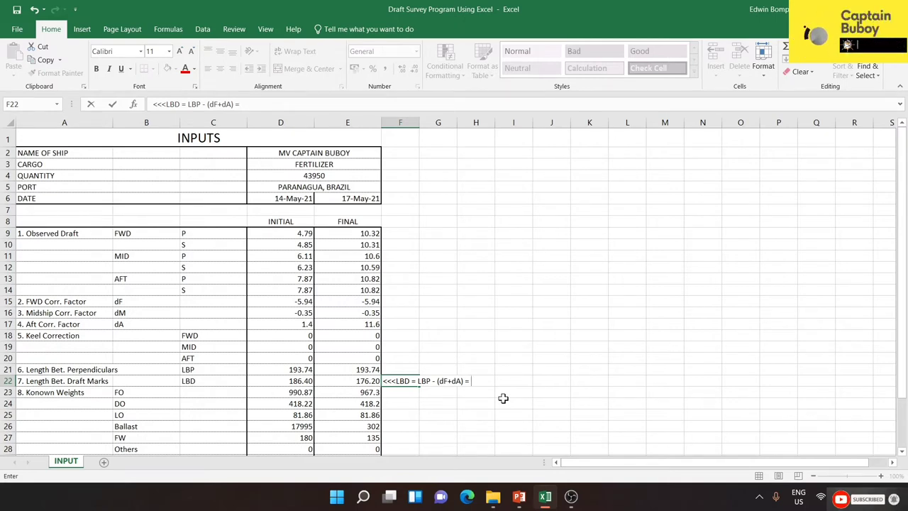
type("193")
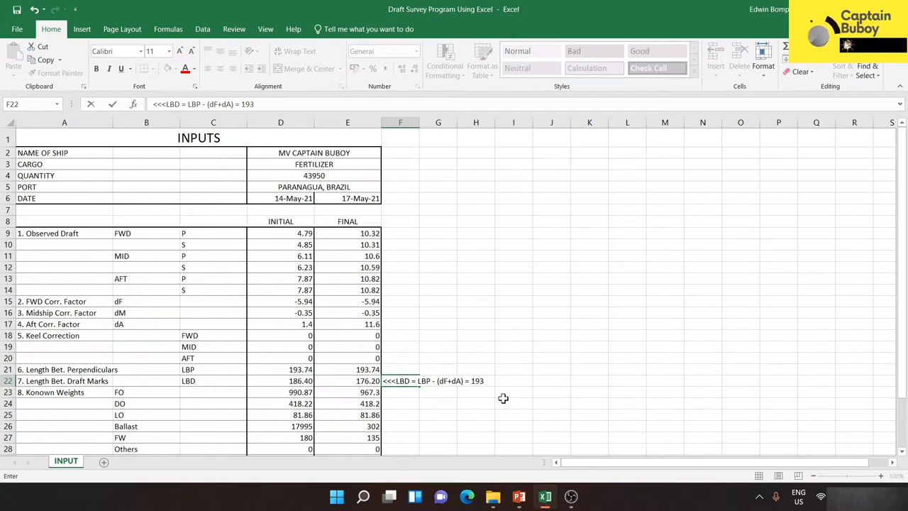
type(".7")
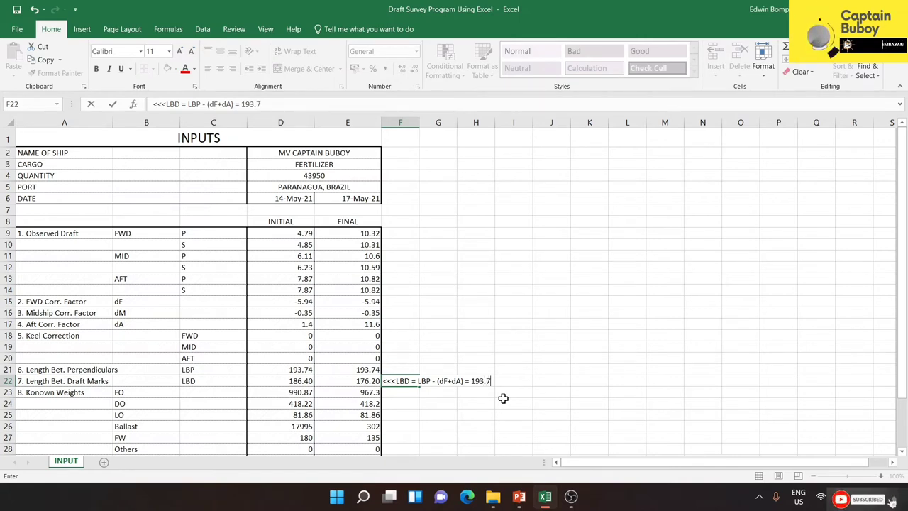
type("4M")
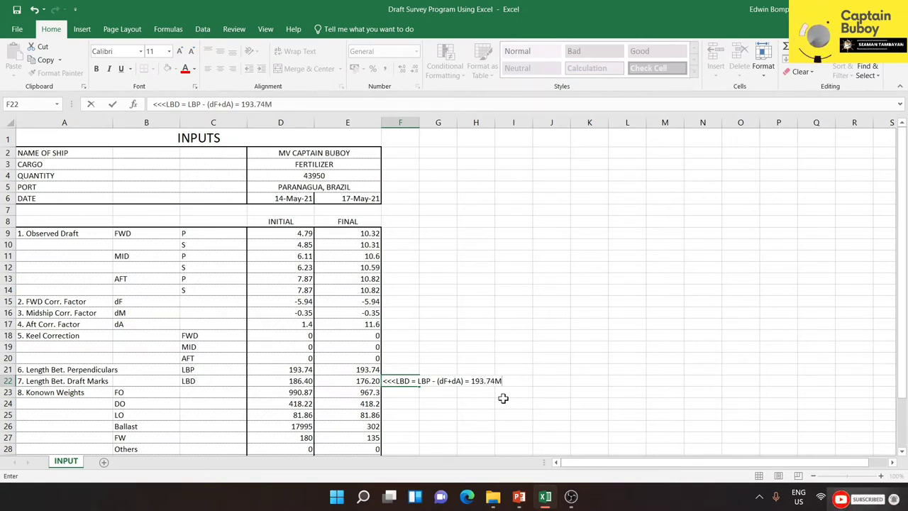
key("Caps_Lock")
type("M")
key("BackSpace")
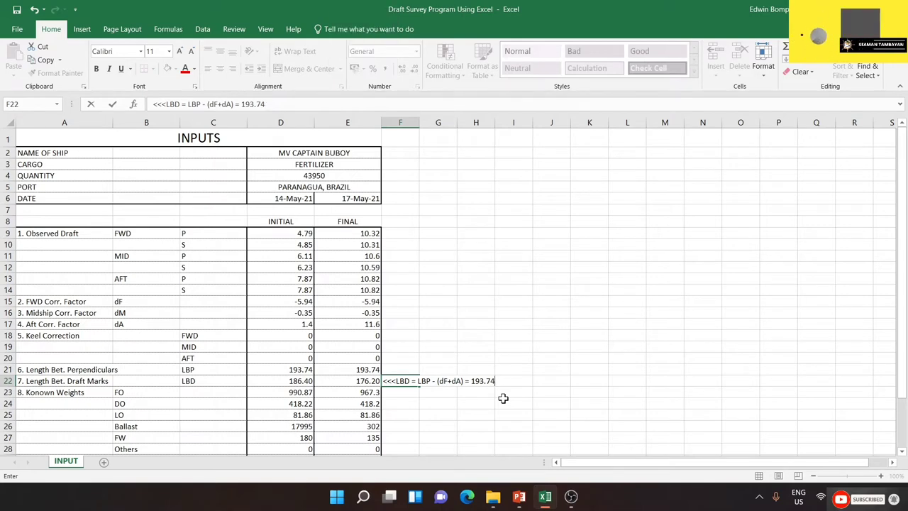
key("Caps_Lock")
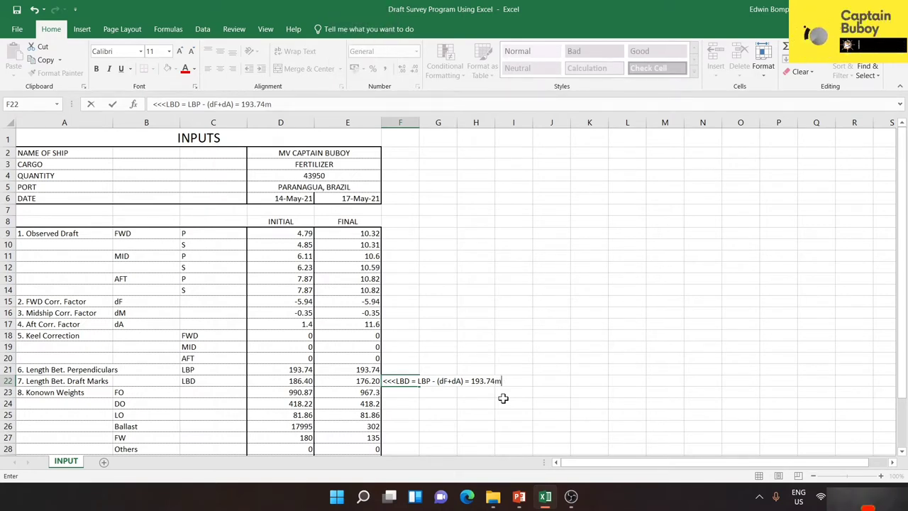
type("m - (")
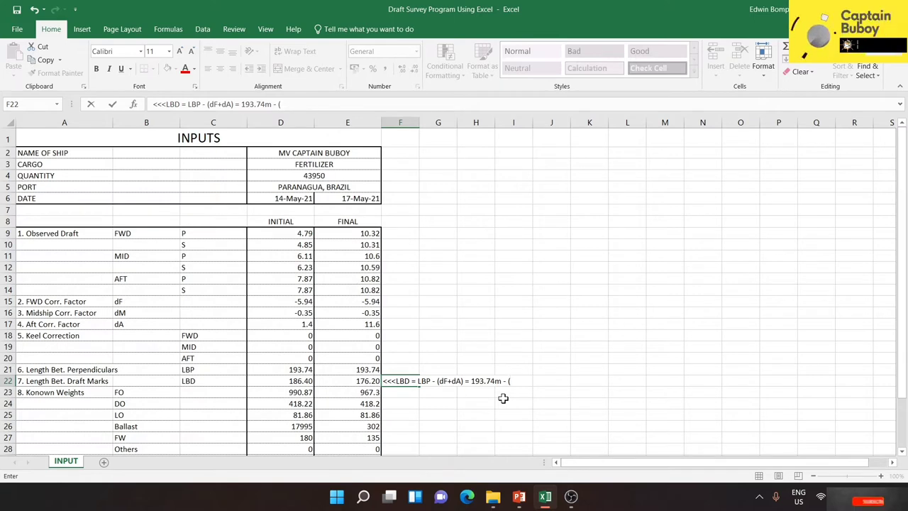
type("5.94")
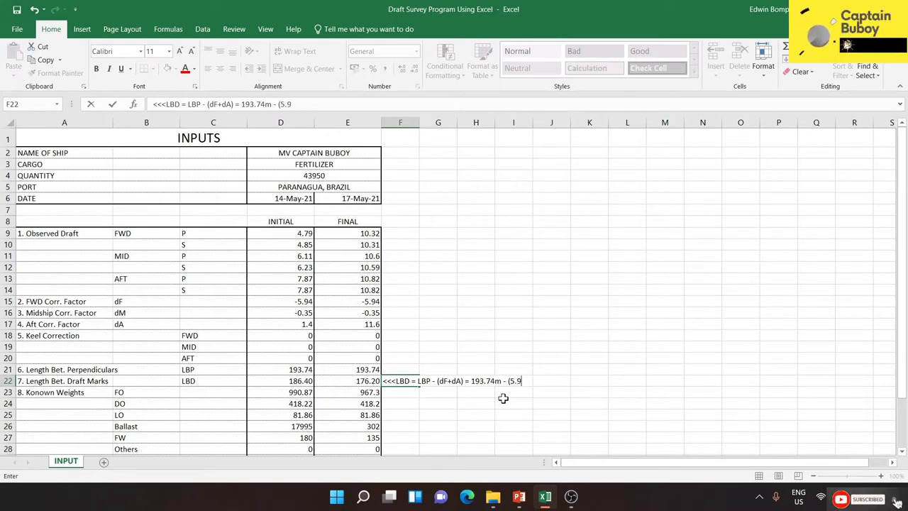
type("m")
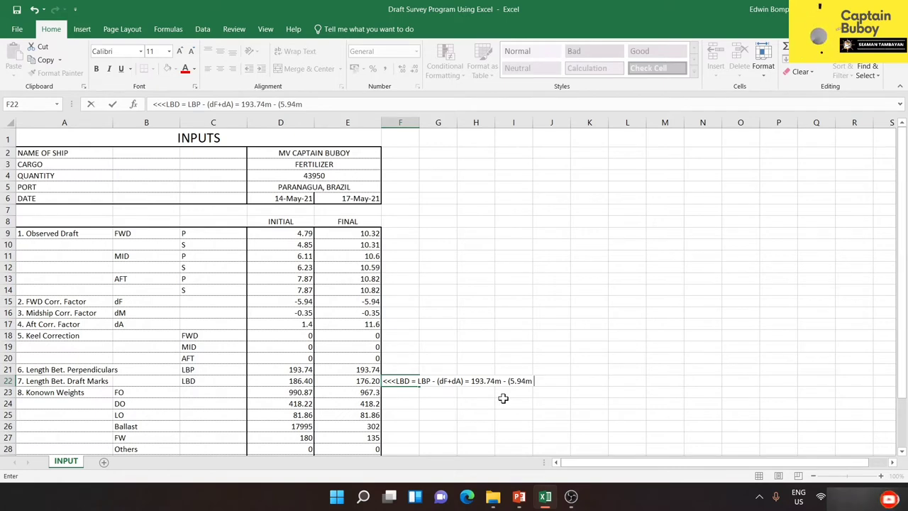
type(" +")
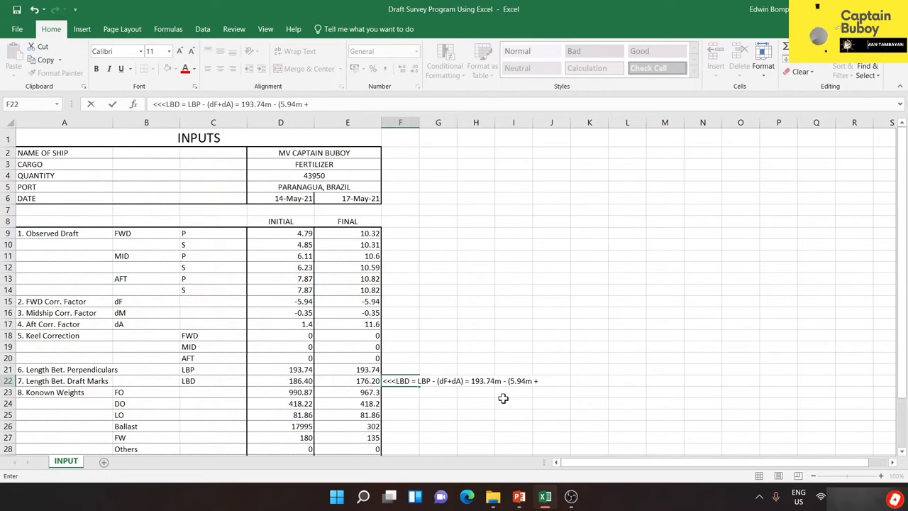
Step: Finish the F22 note with '1.40m) = 186.40m' and the final working '… + 11.60m) = 176.20m'
type("1.40")
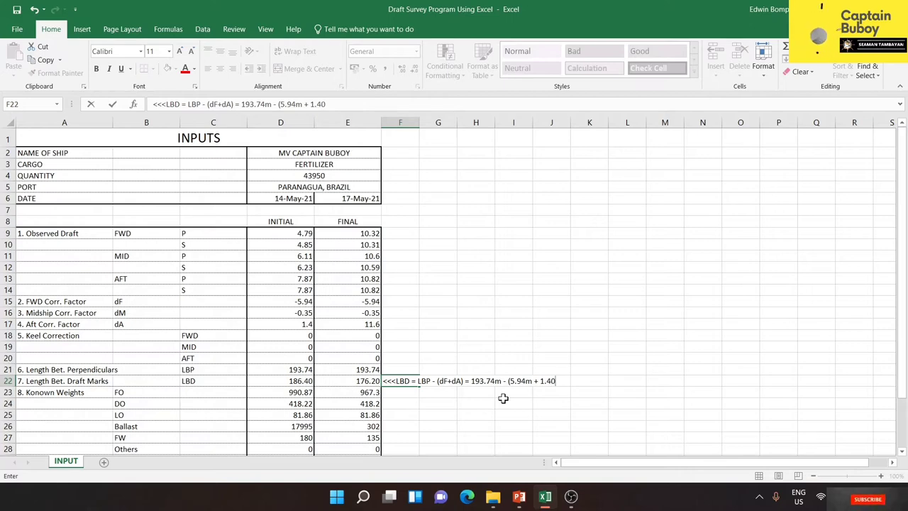
type("m")
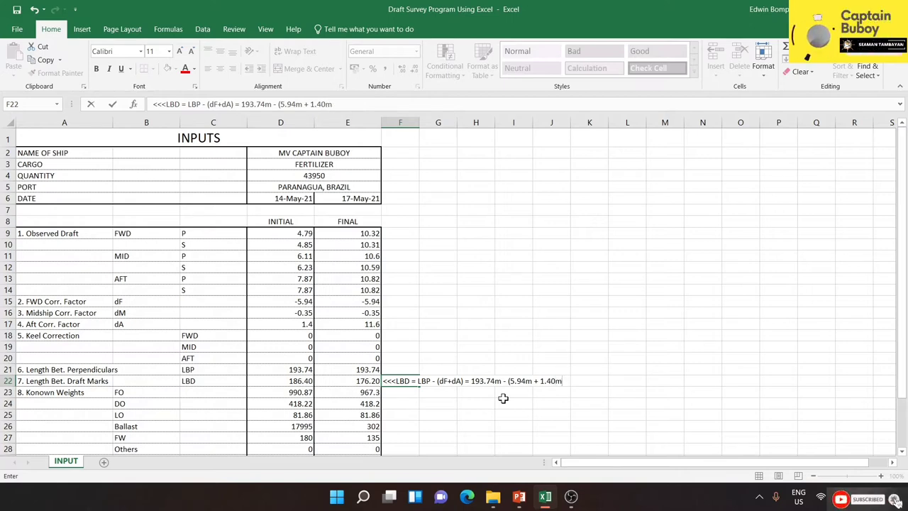
type(") = ")
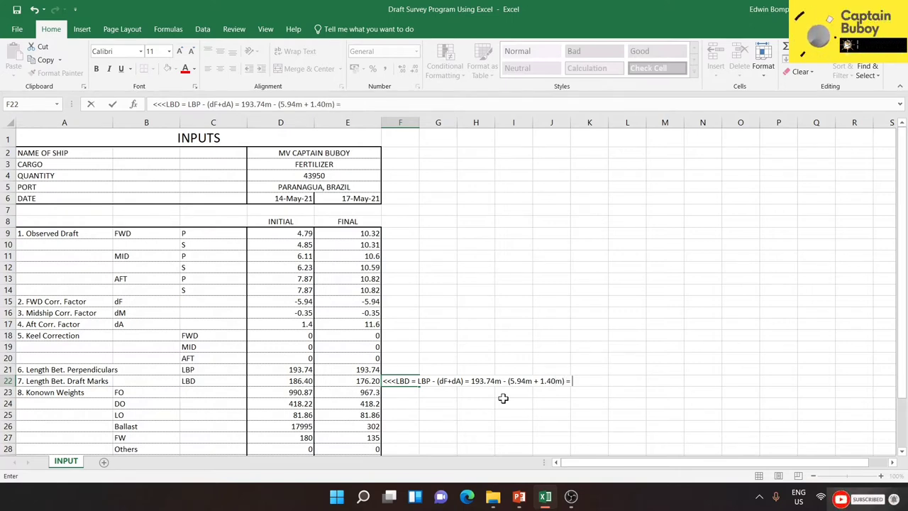
type("1")
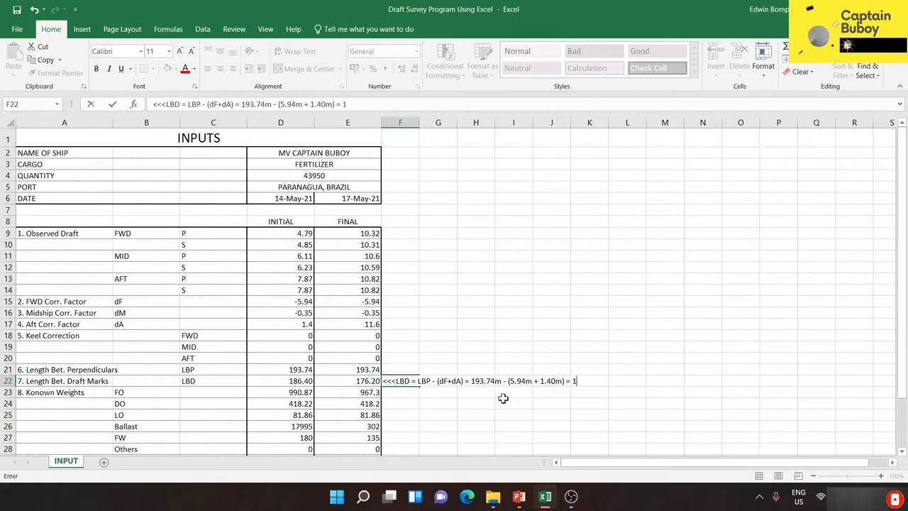
type("86.4")
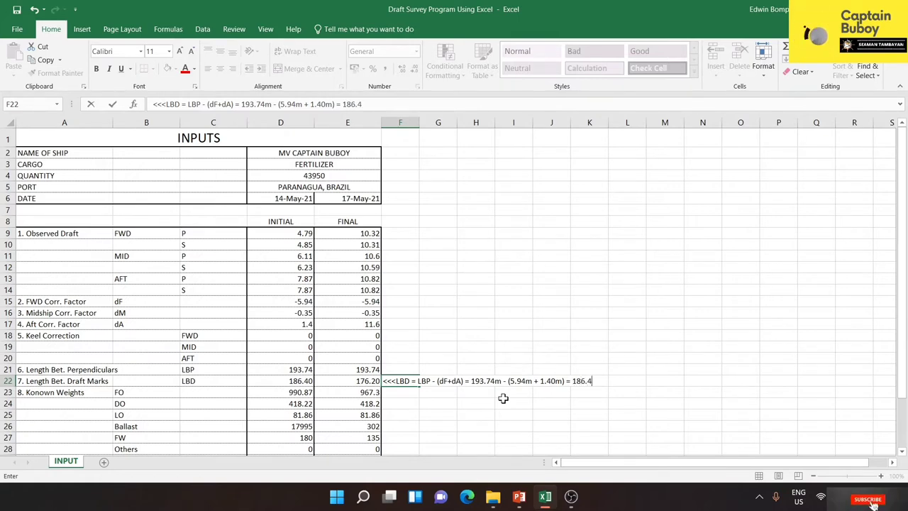
type("0M")
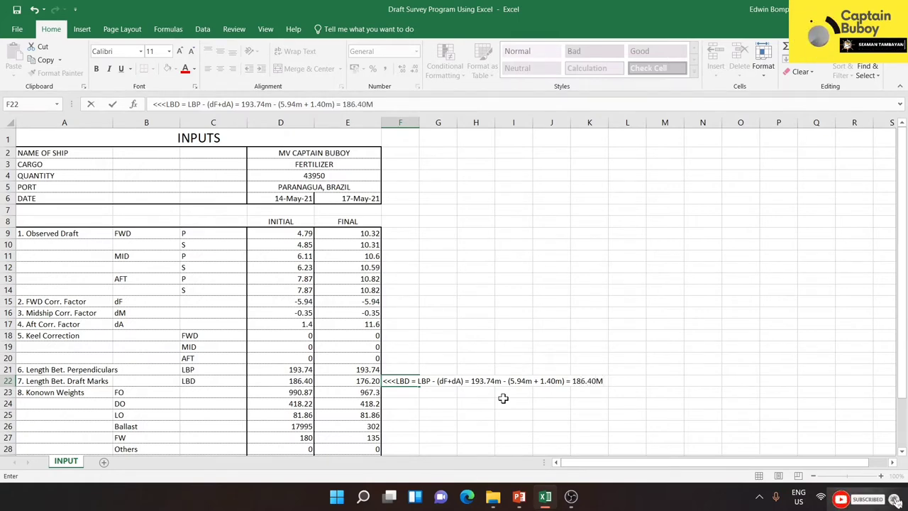
key("BackSpace")
type("m // 19")
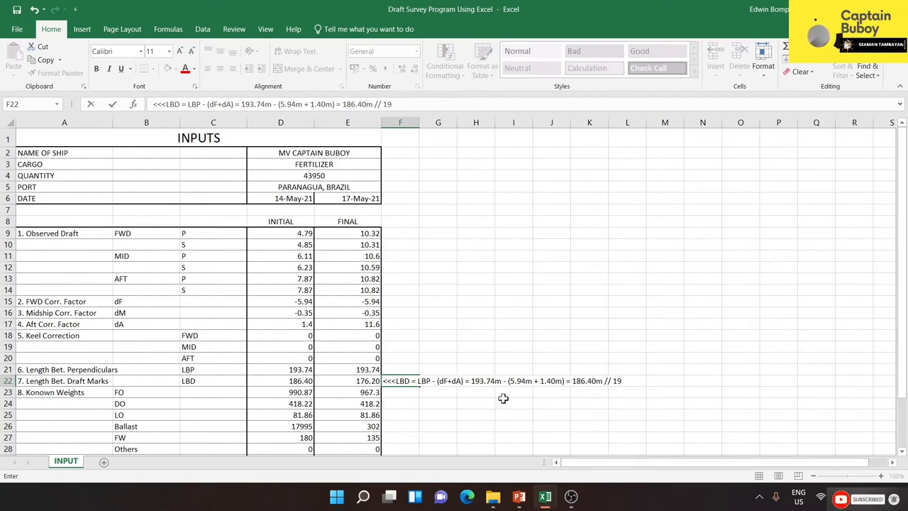
type("3.74m")
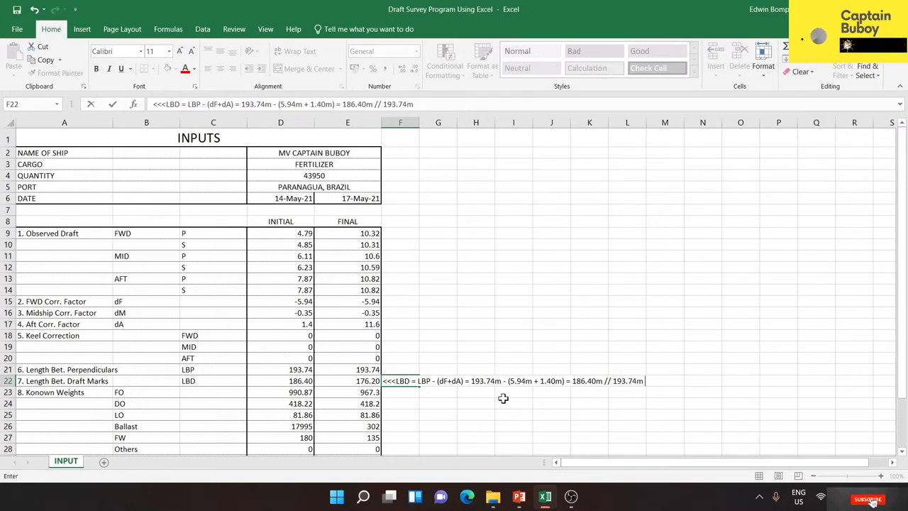
type(" - (5")
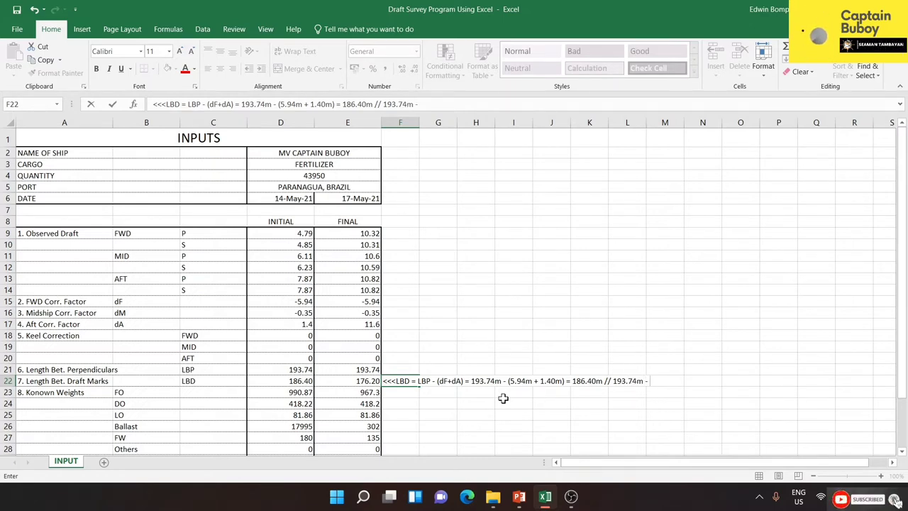
type(".94")
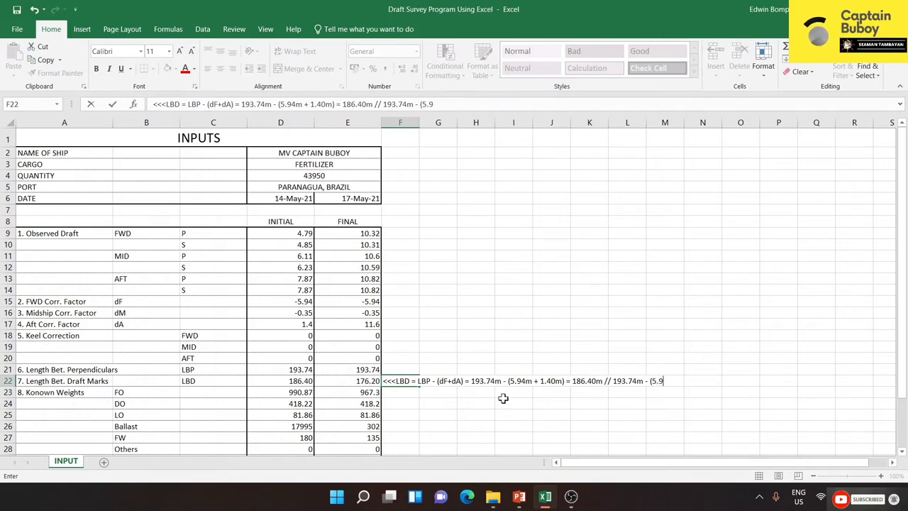
type("m")
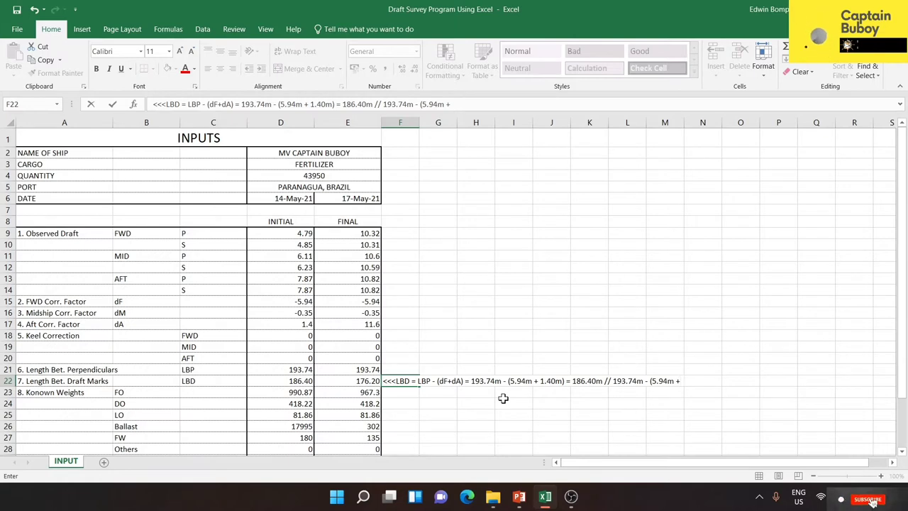
type(" + 11.6")
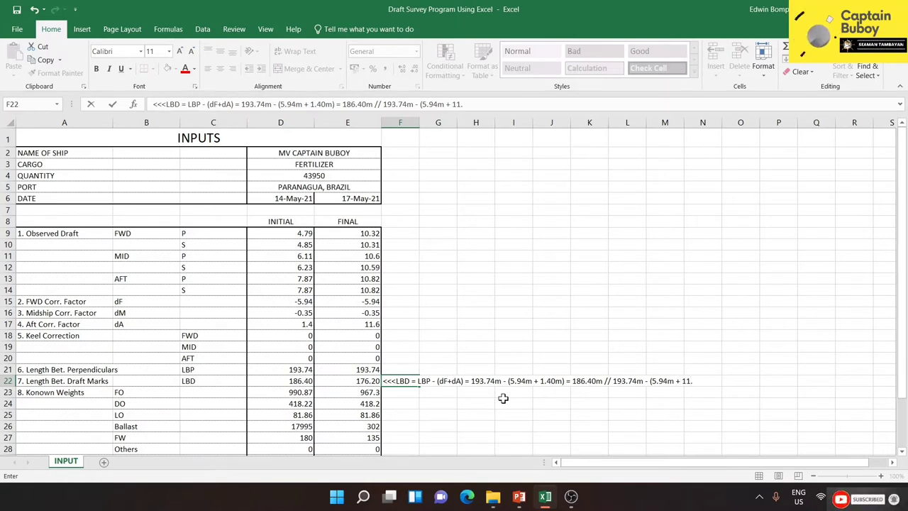
type("0")
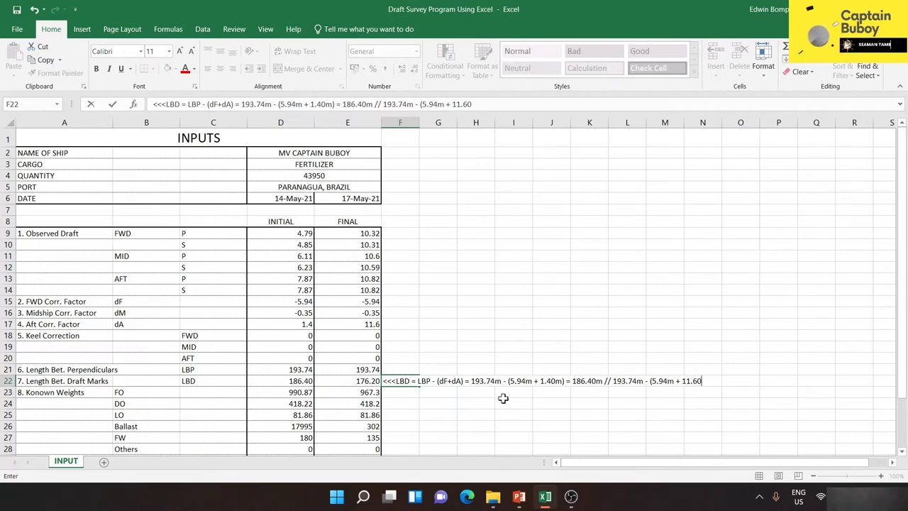
type("m) = 1")
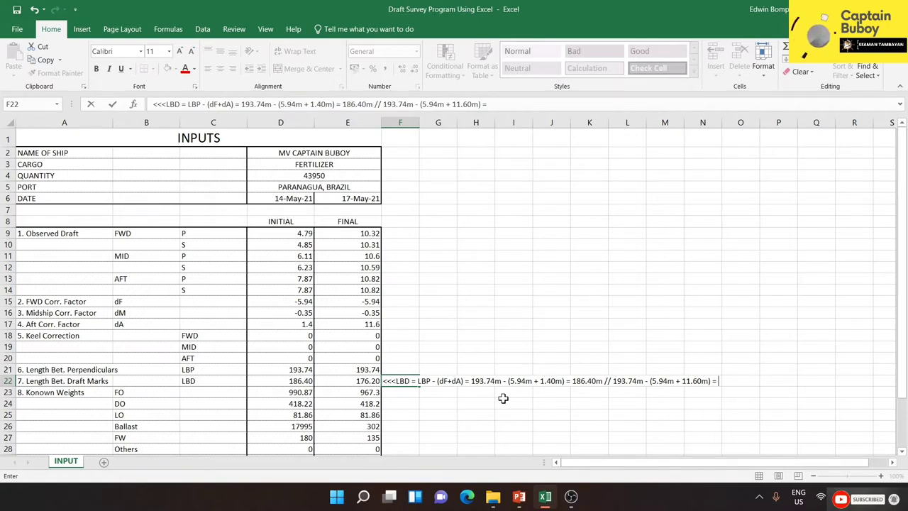
type("76")
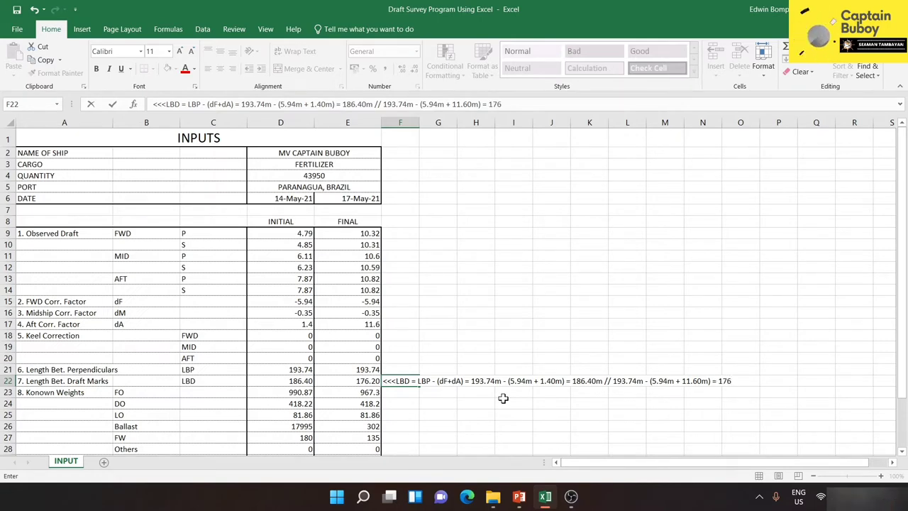
type(".20")
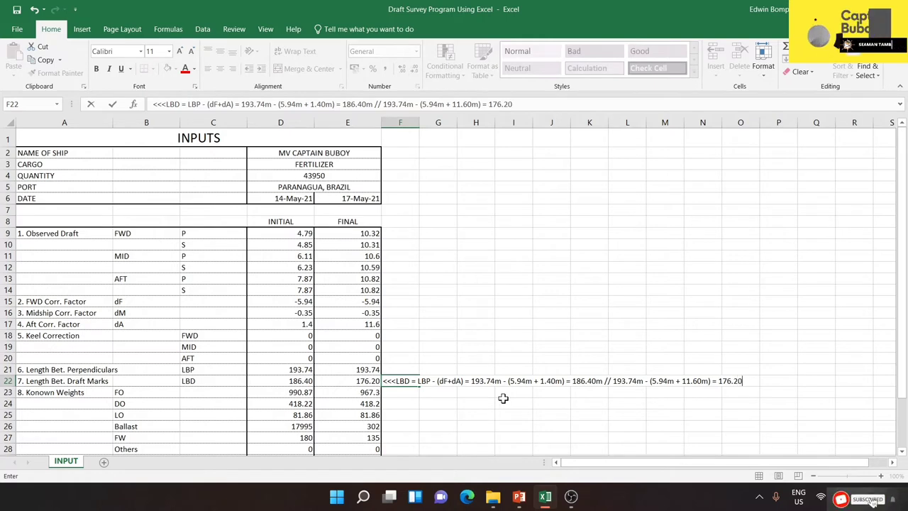
type("m")
Step: Commit the F22 LBD note ending in 176.20m, then select D22
left_click(428, 326)
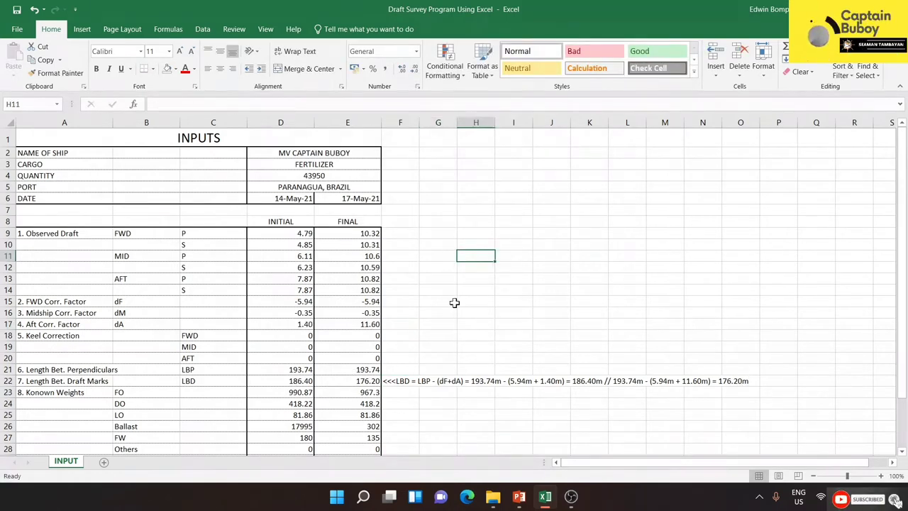
left_click(292, 381)
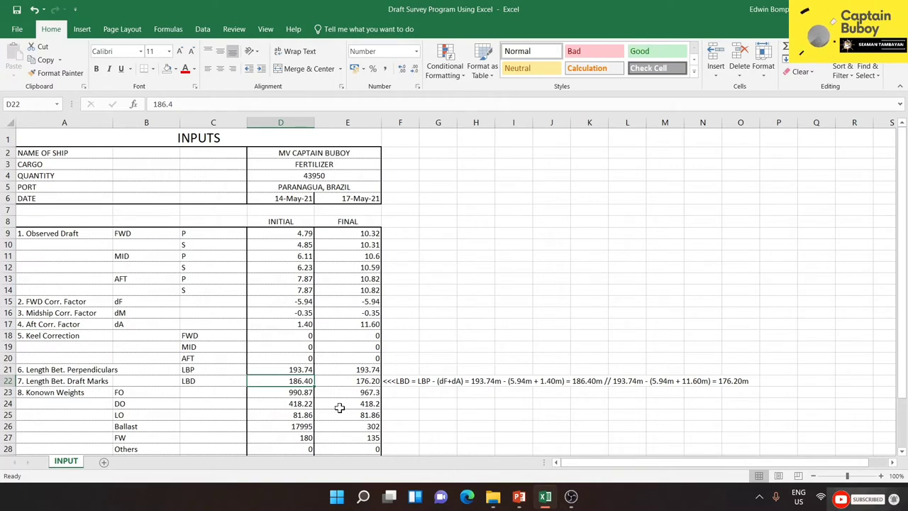
Step: Enter =D21-(ABS(D15)+D17) in D22 to get an initial LBD of 186.40
type("=")
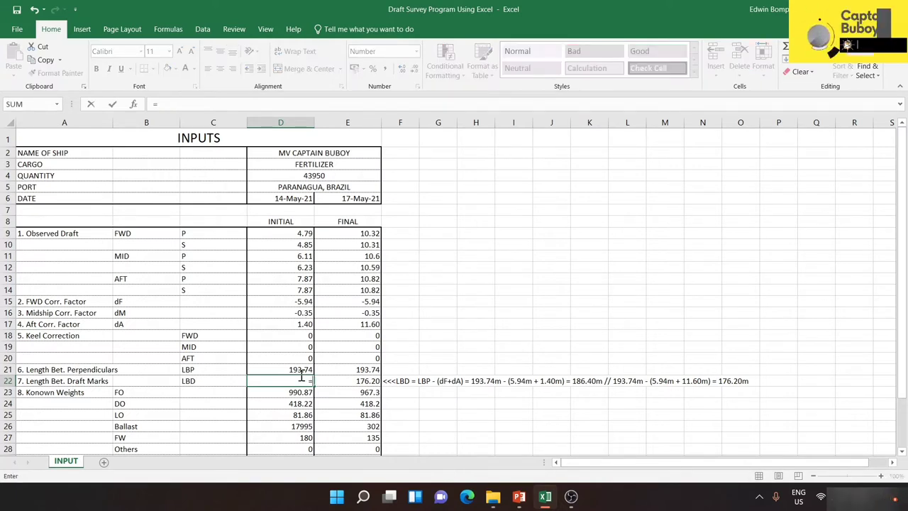
left_click(299, 369)
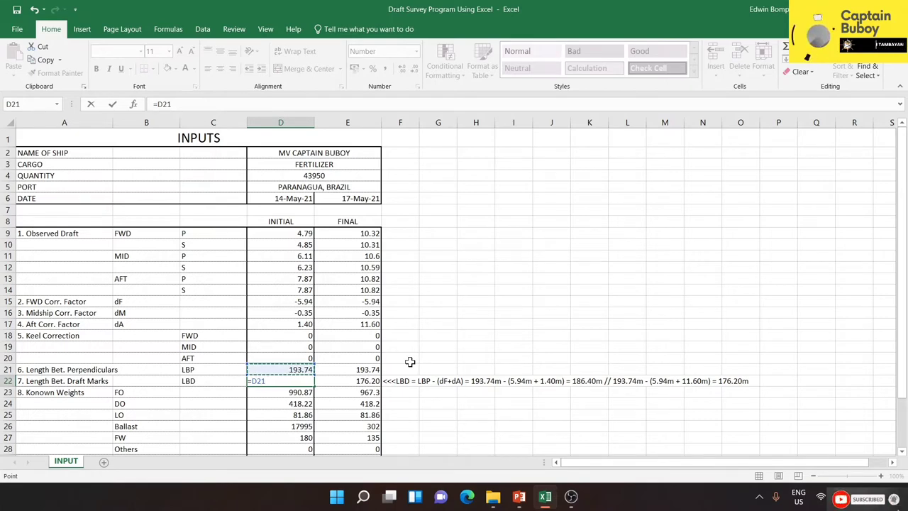
type("-")
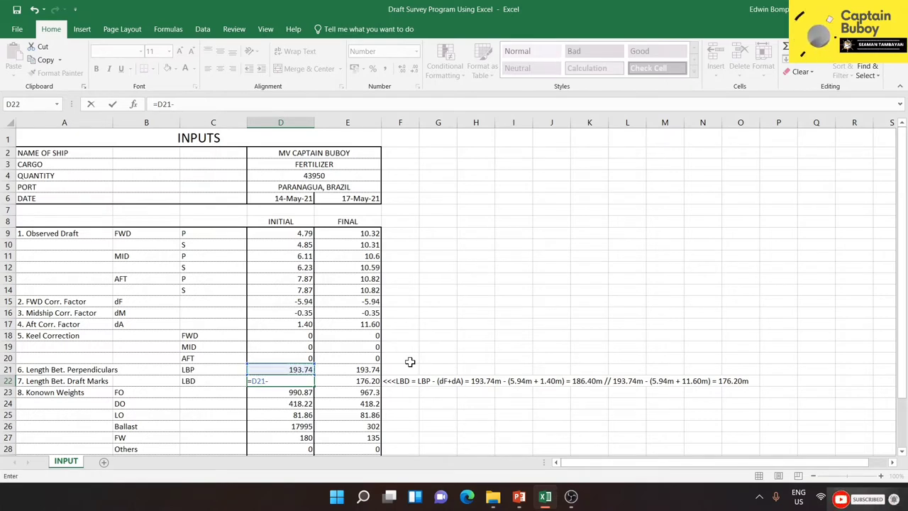
type("(")
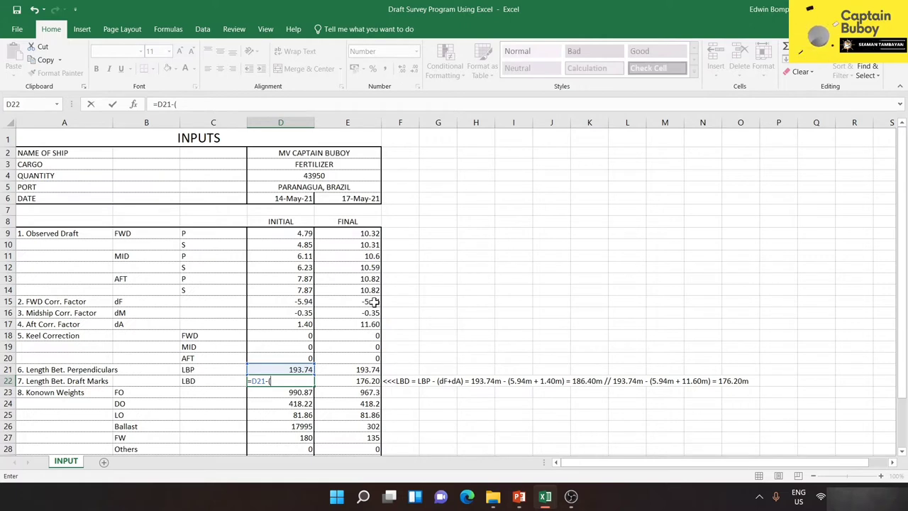
left_click(296, 301)
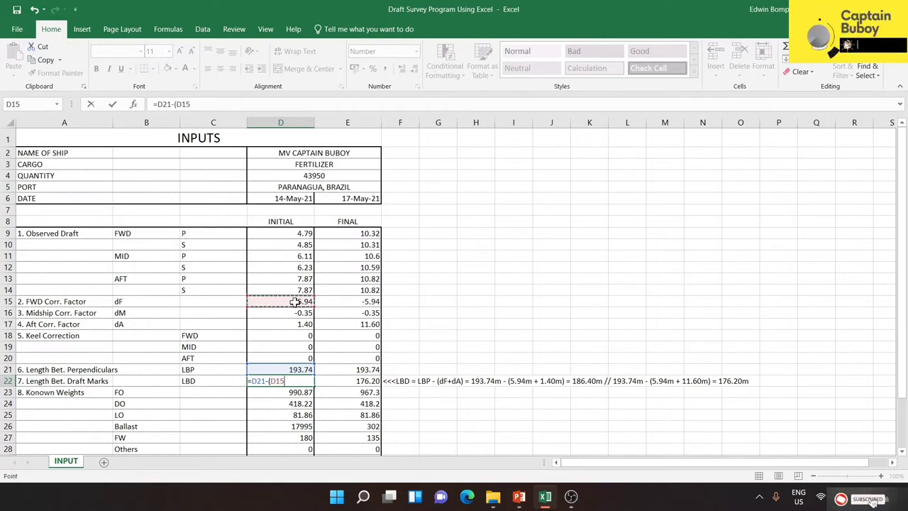
left_click(176, 104)
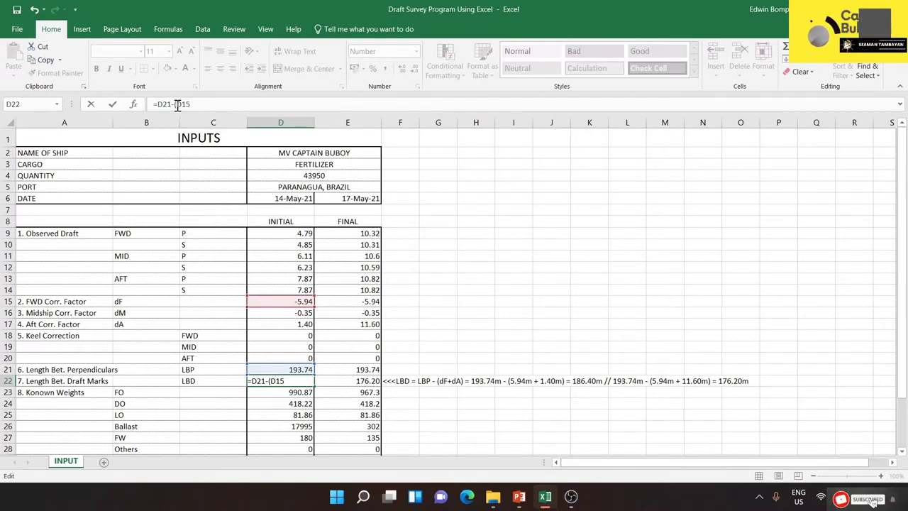
type("abs")
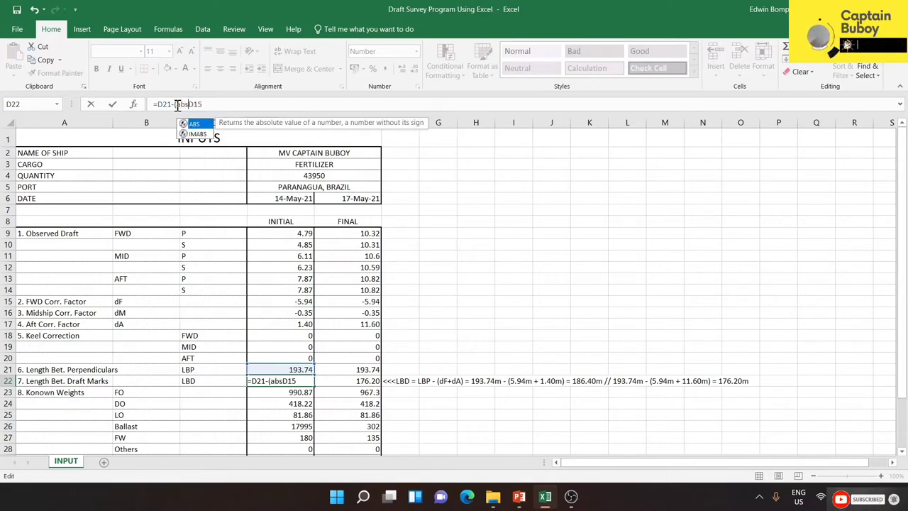
type("(D15")
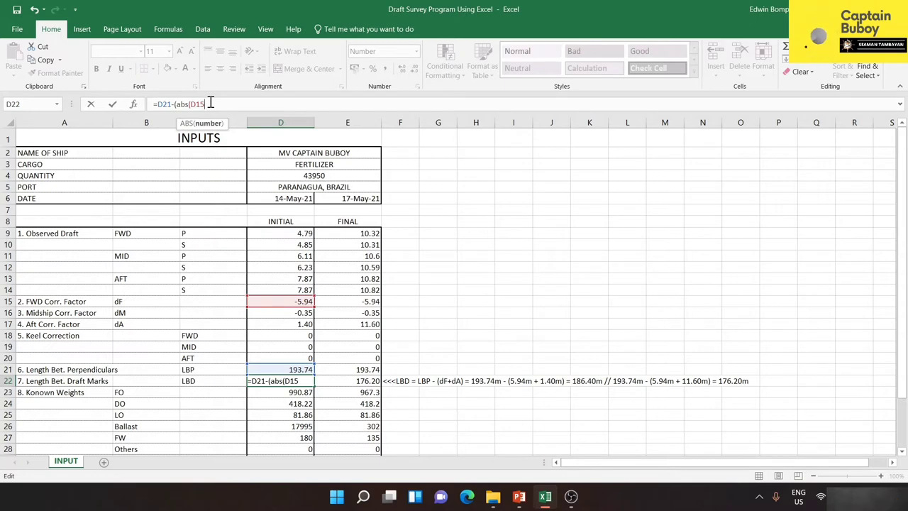
type(")")
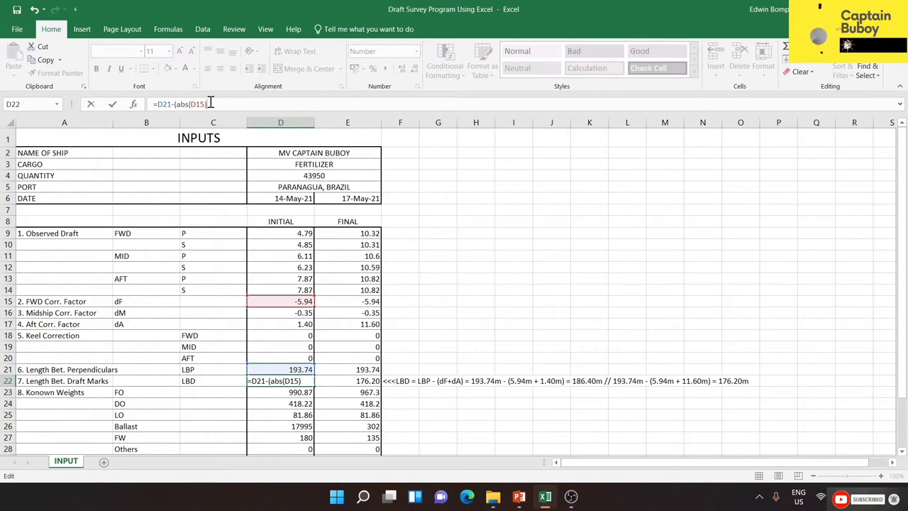
type("+")
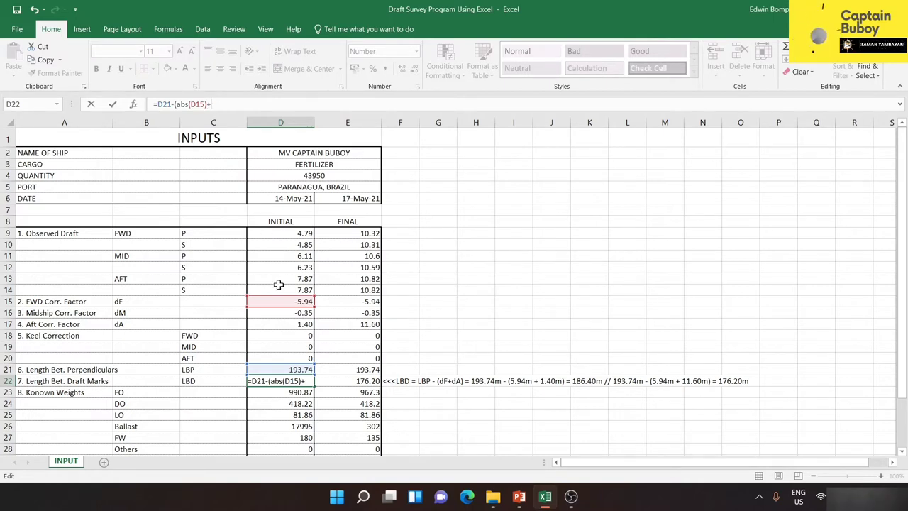
left_click(279, 326)
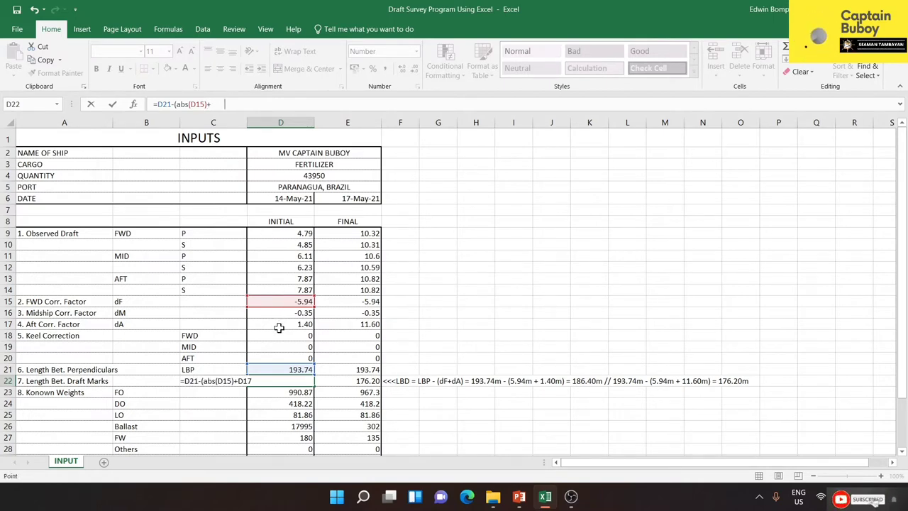
left_click(242, 104)
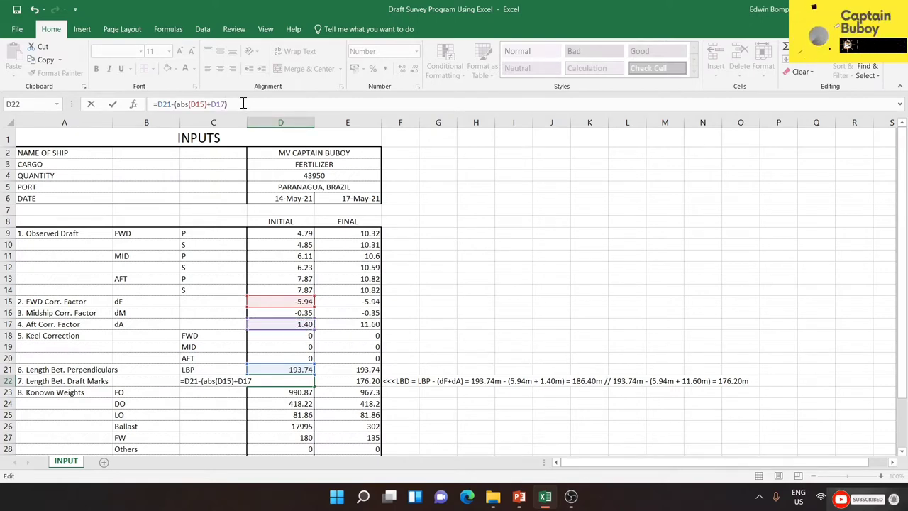
type(")")
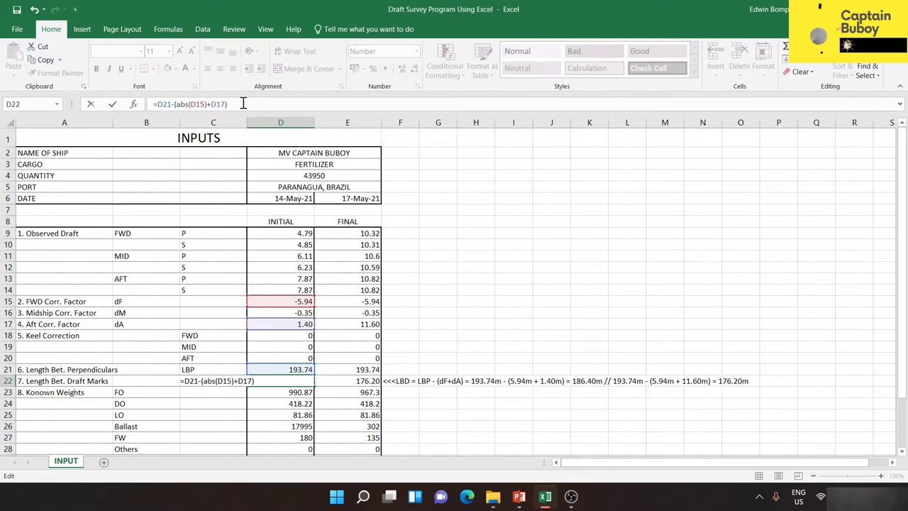
key("Return")
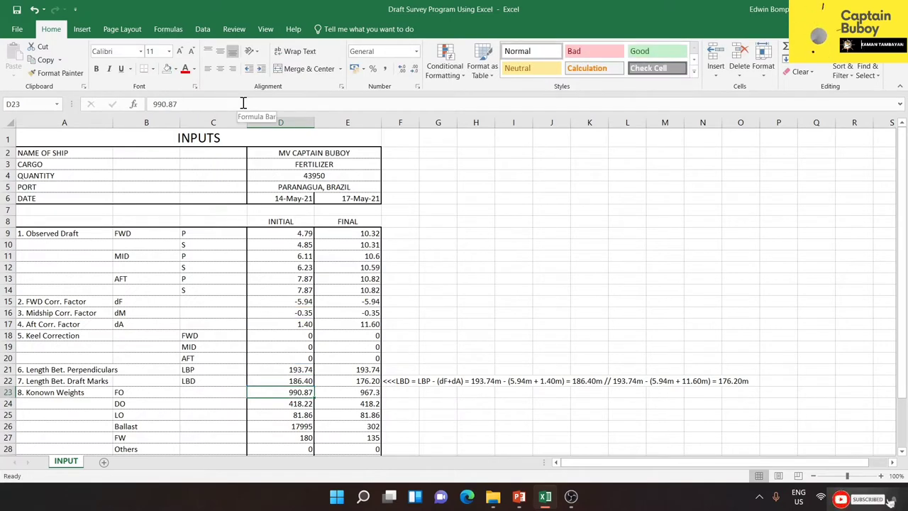
left_click(276, 383)
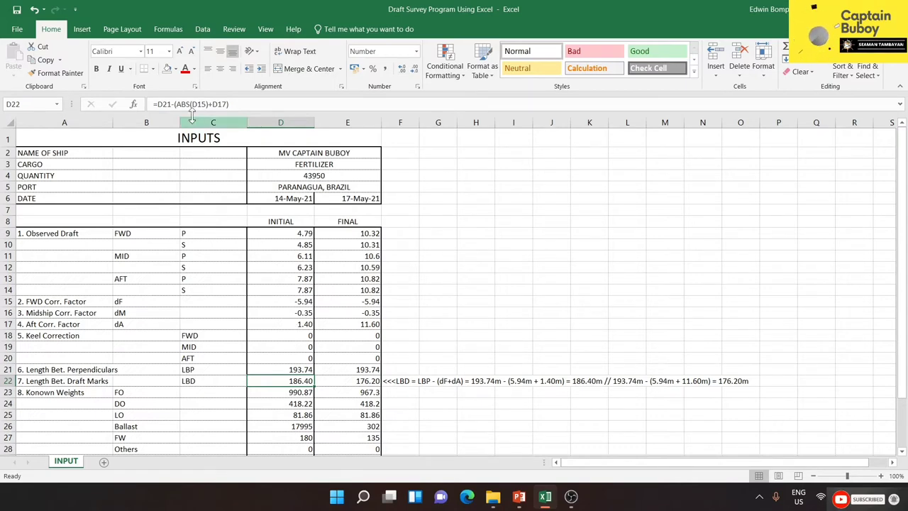
Step: Fill D22 light yellow and enter =E21-(ABS(E15)+E17) in E22, giving 176.20
left_click(176, 68)
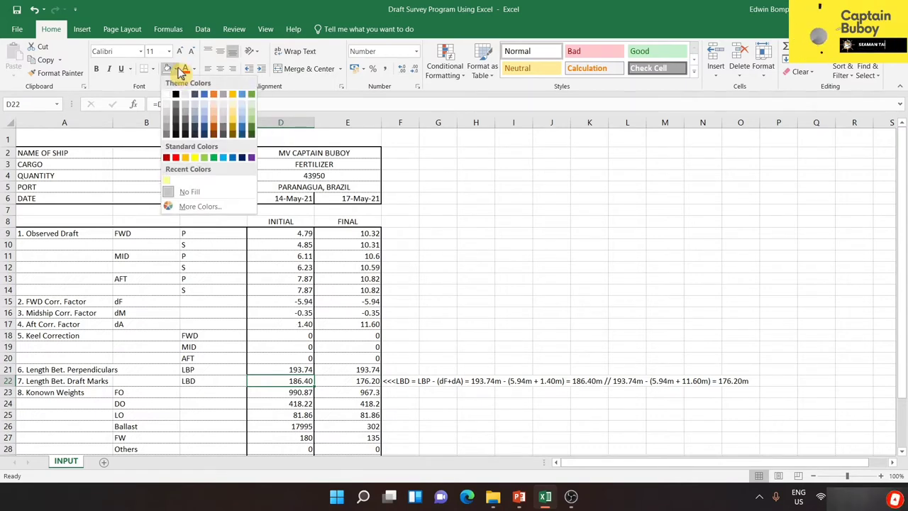
left_click(168, 186)
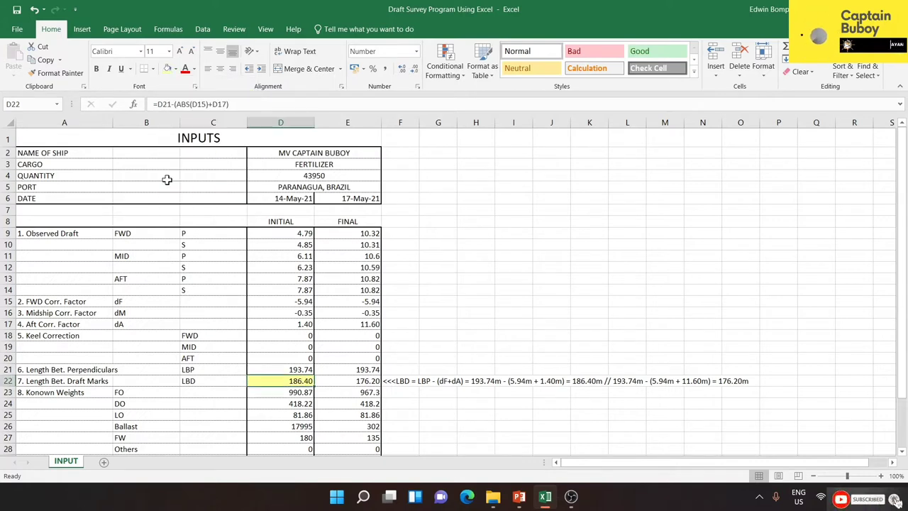
left_click(349, 382)
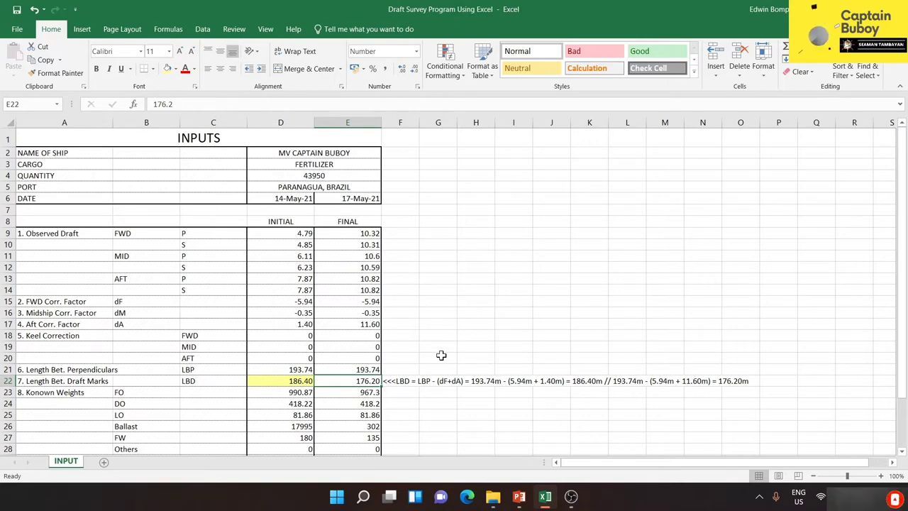
type("=")
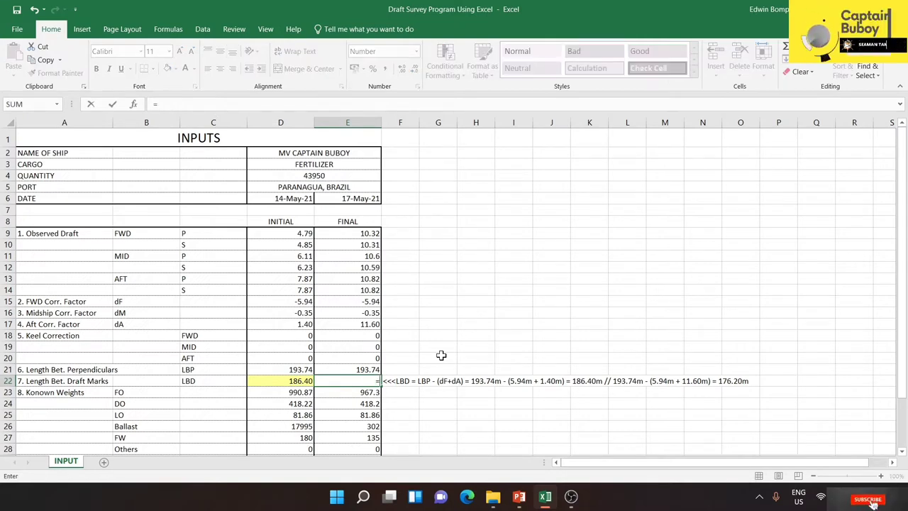
left_click(361, 370)
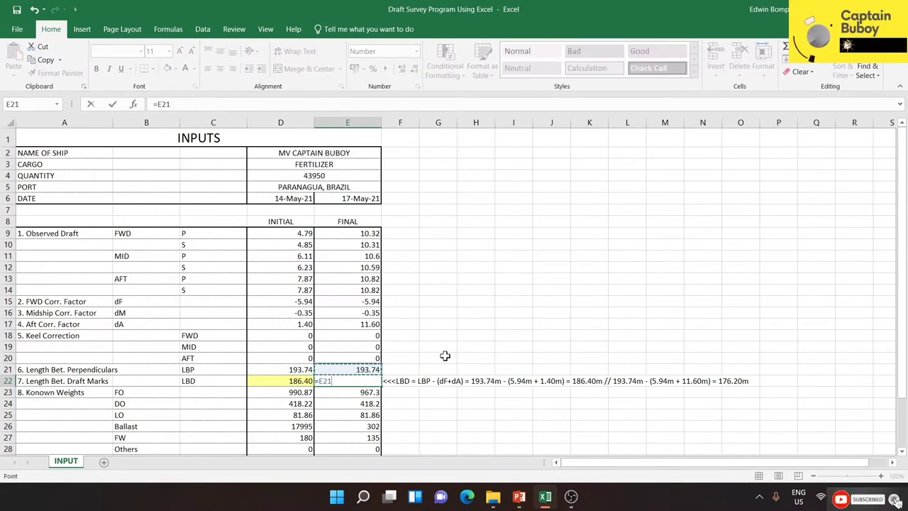
type("-(")
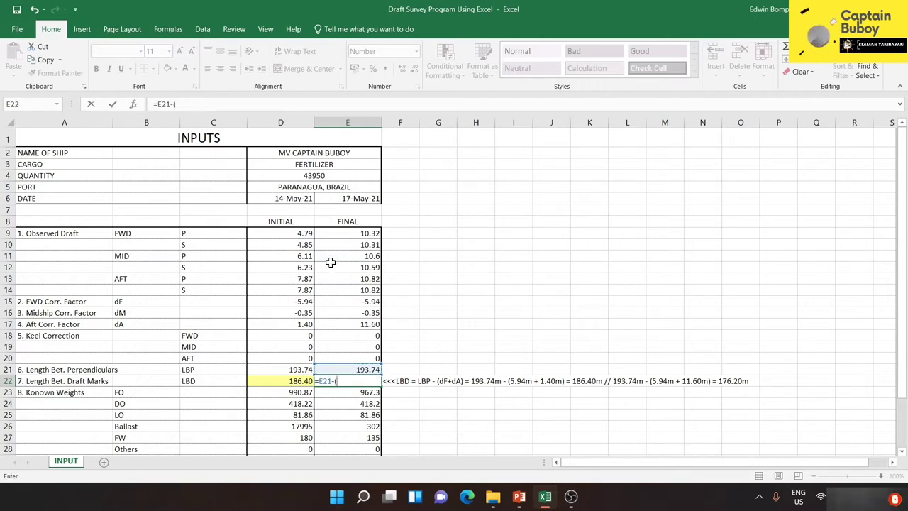
left_click(355, 302)
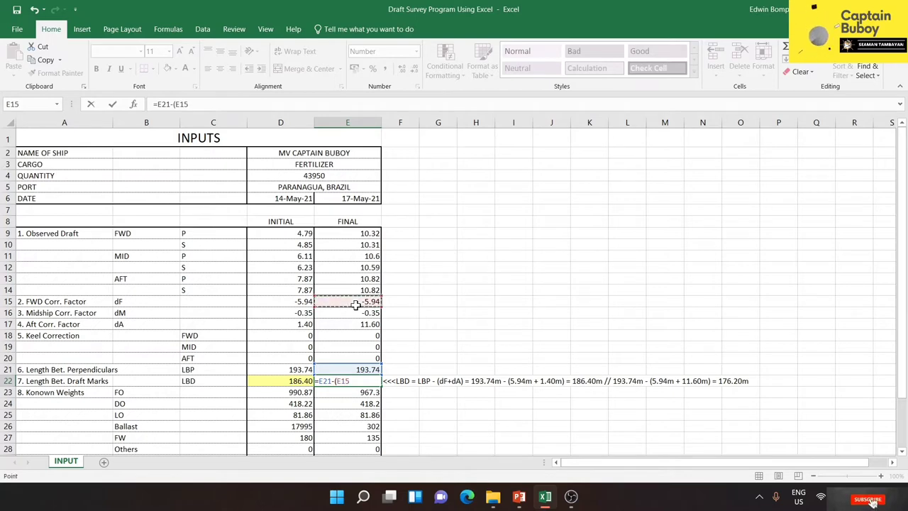
left_click(175, 104)
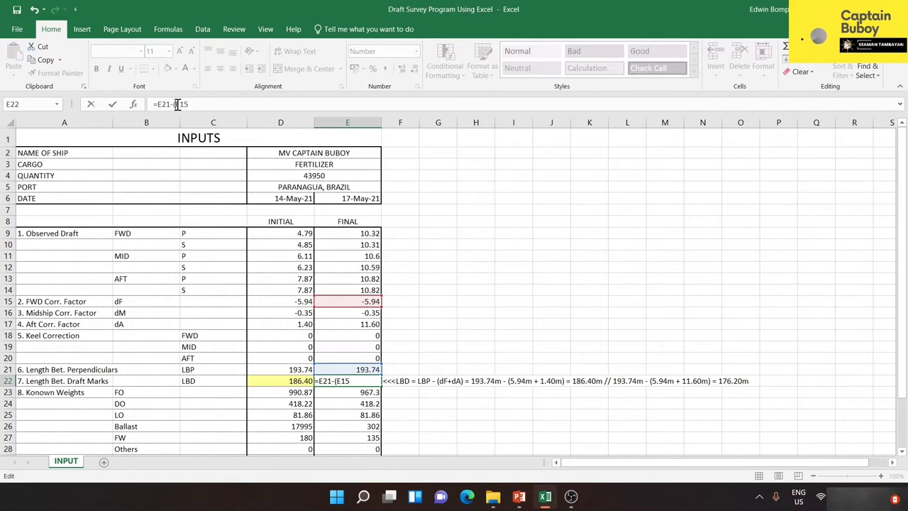
type("abs")
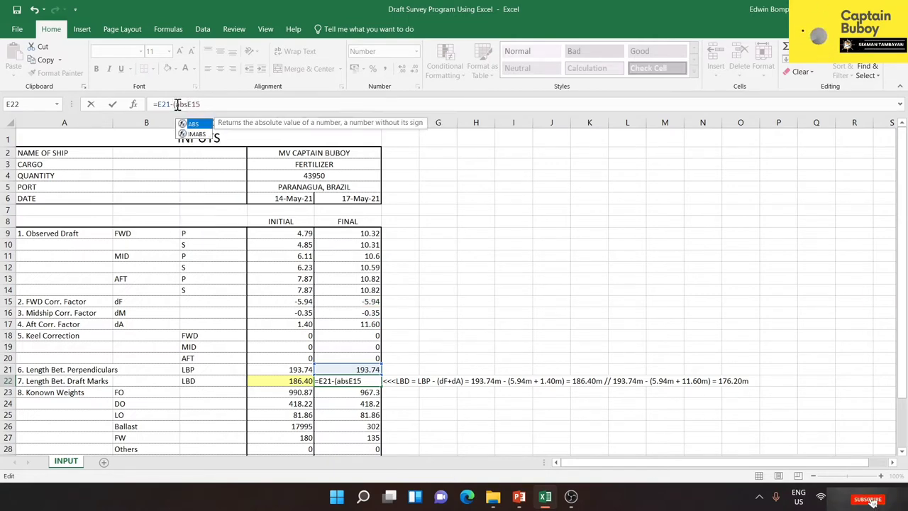
type("(E15")
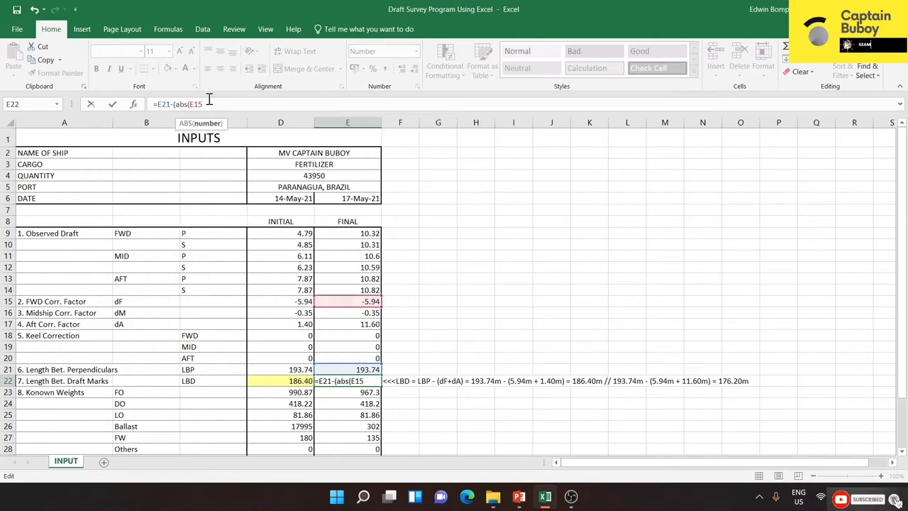
type(")+")
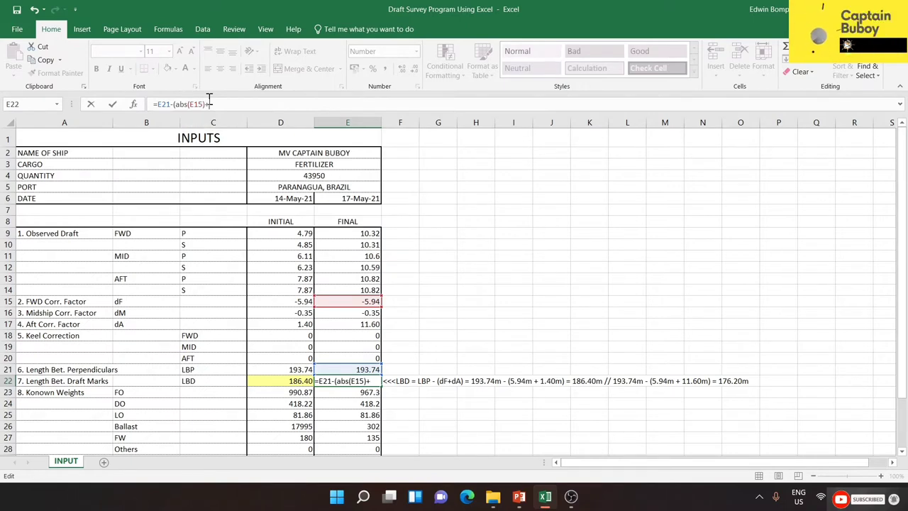
left_click(358, 324)
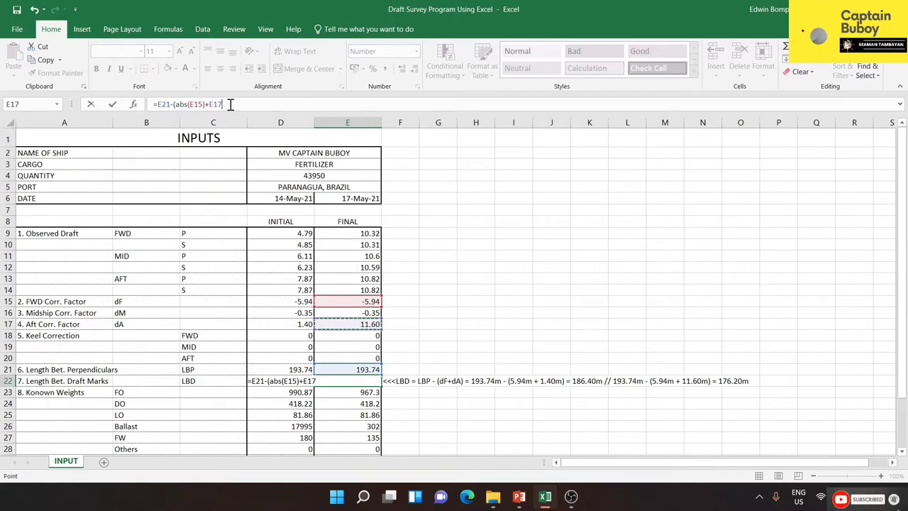
key("Return")
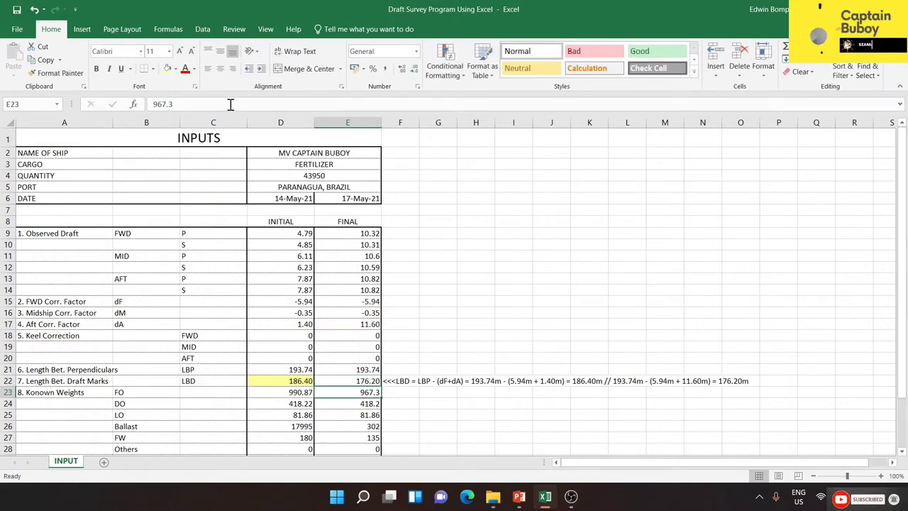
Step: Give E22 the same light yellow fill
left_click(360, 380)
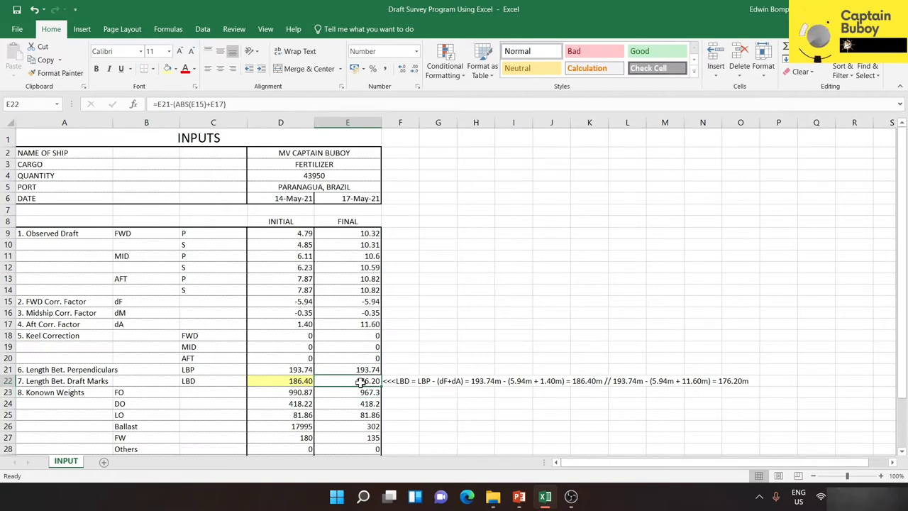
left_click(167, 68)
left_click(482, 266)
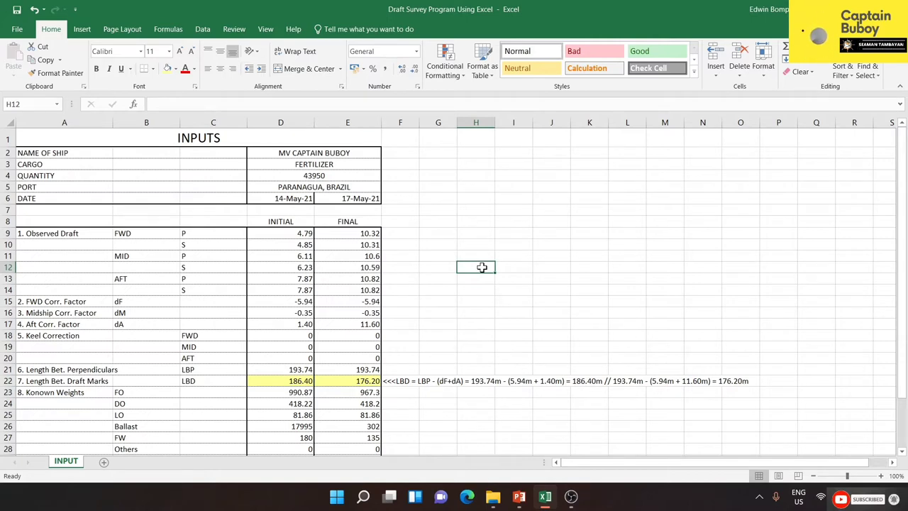
left_click(424, 323)
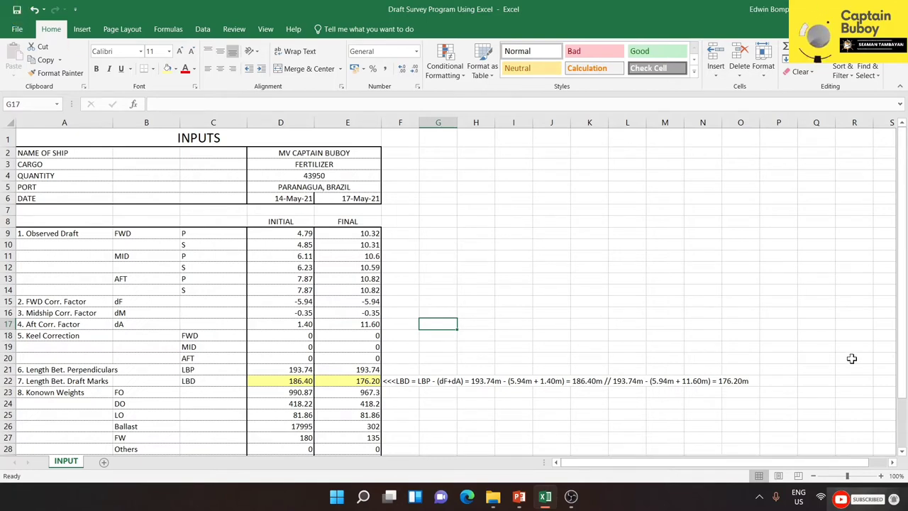
left_click(902, 445)
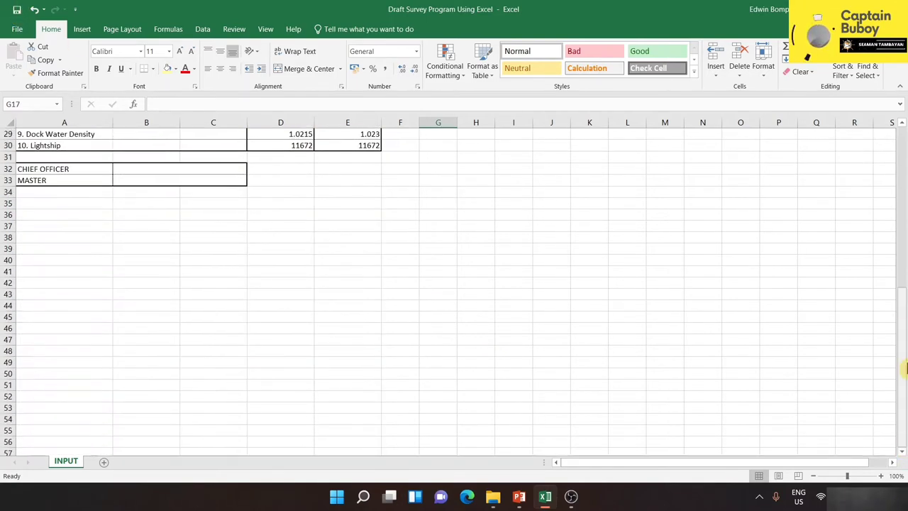
left_click(900, 245)
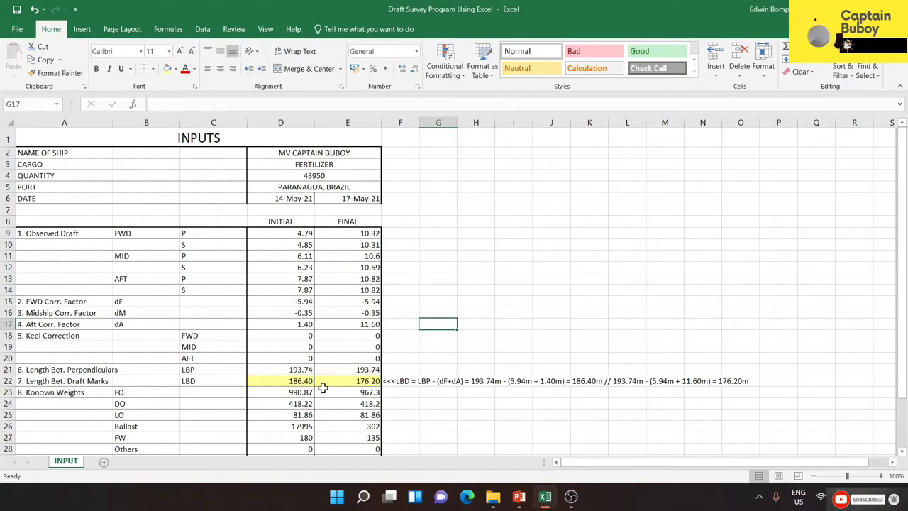
Step: Add a new worksheet after INPUT and name it HYDROTABLE
left_click(104, 462)
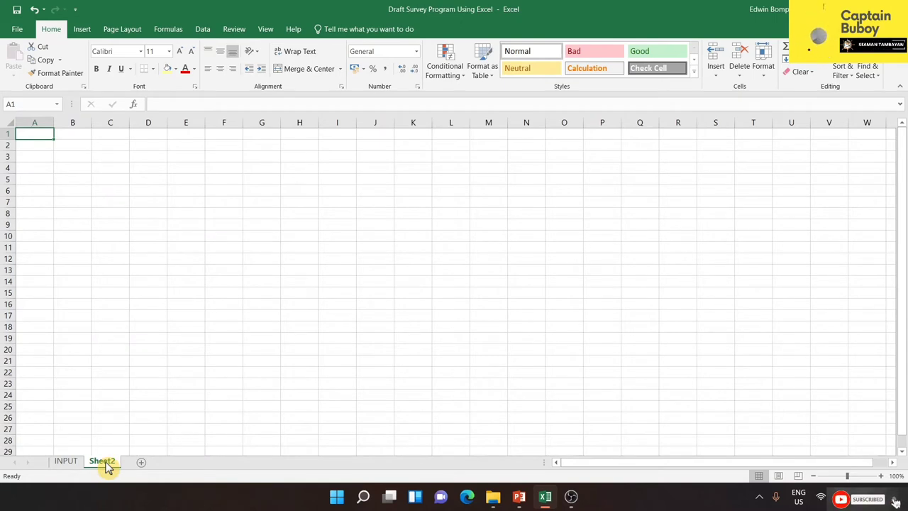
right_click(106, 465)
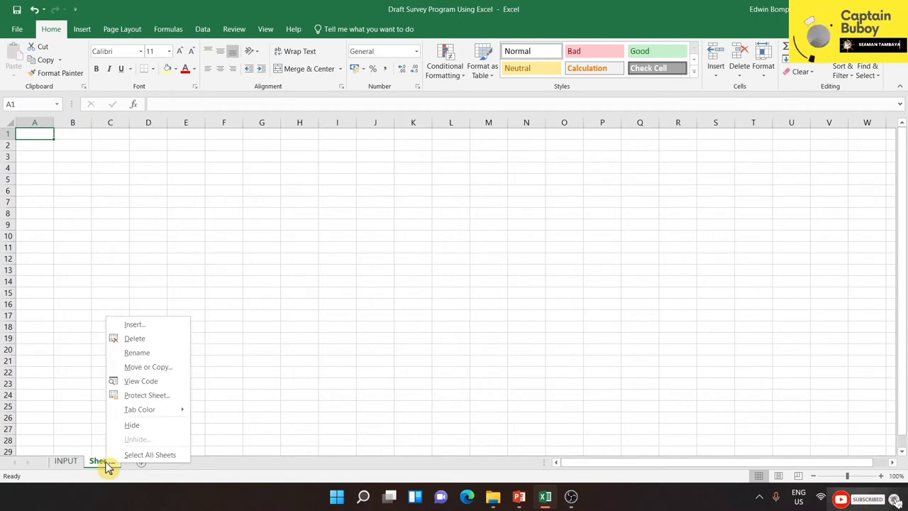
left_click(153, 354)
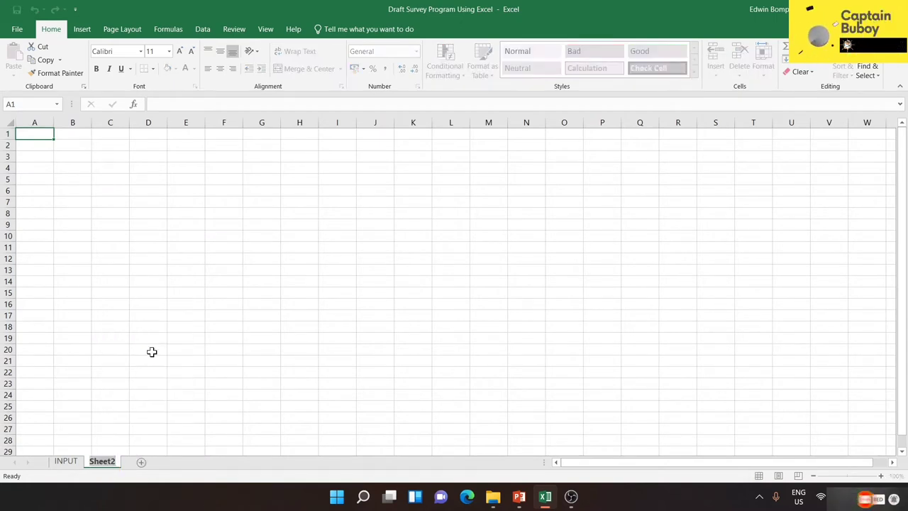
type("HYD")
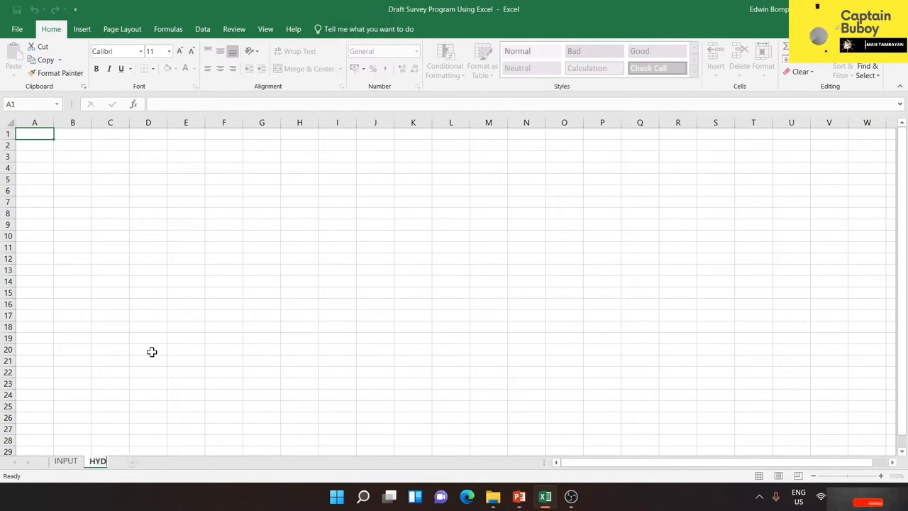
type("ROTAB")
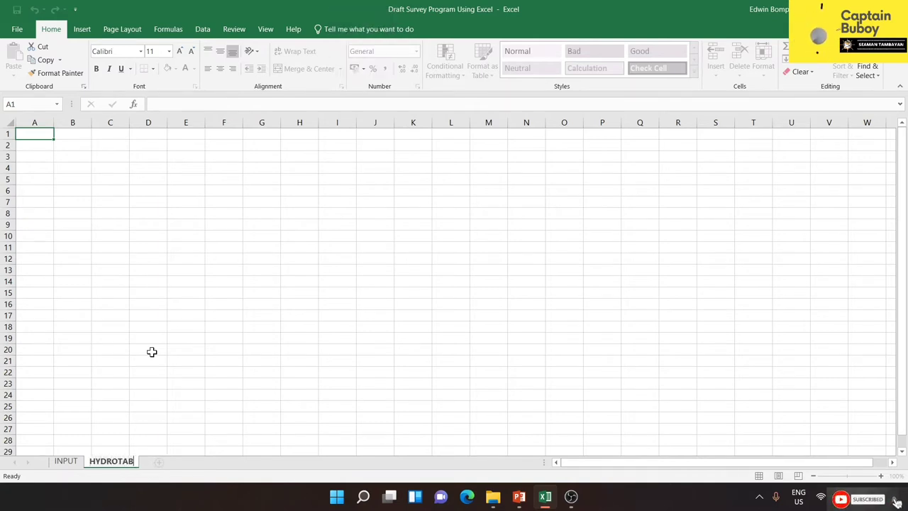
type("LE")
left_click(298, 322)
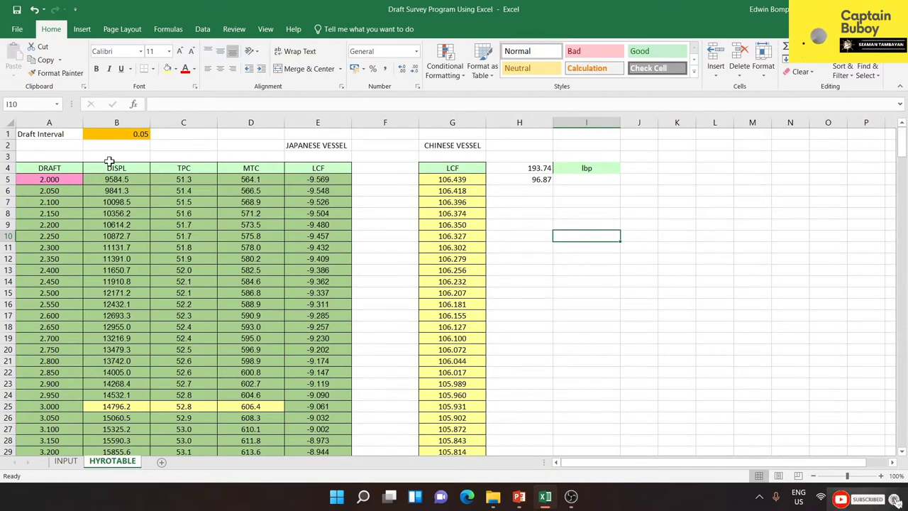
mouse_move(47, 169)
left_mouse_down()
mouse_move(236, 213)
mouse_move(317, 168)
left_mouse_up()
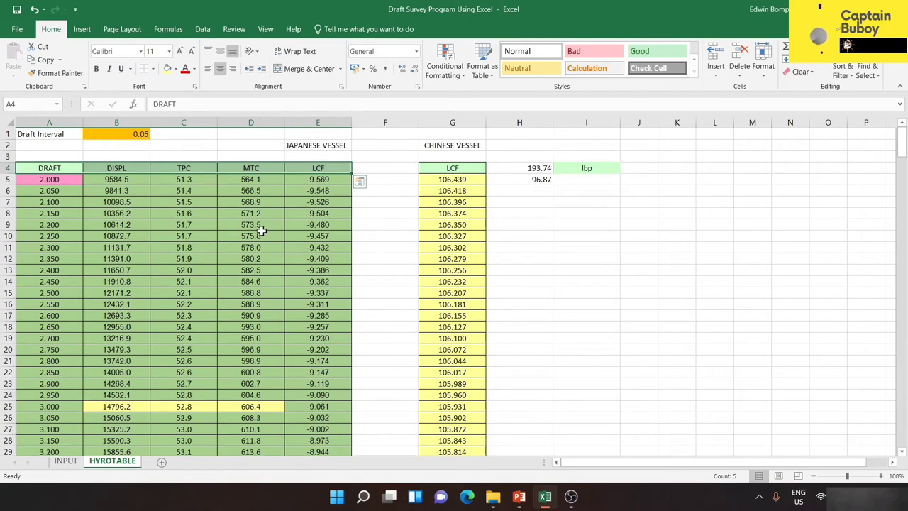
left_click(50, 168)
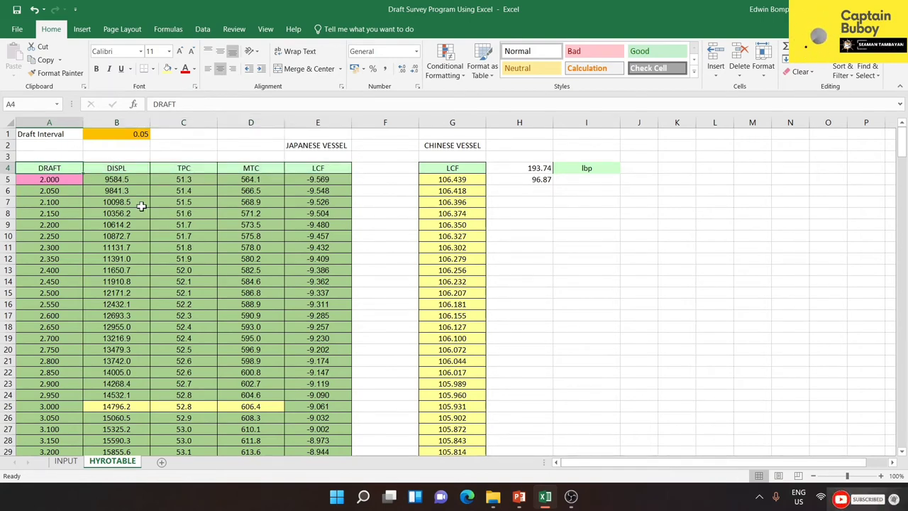
key("Right")
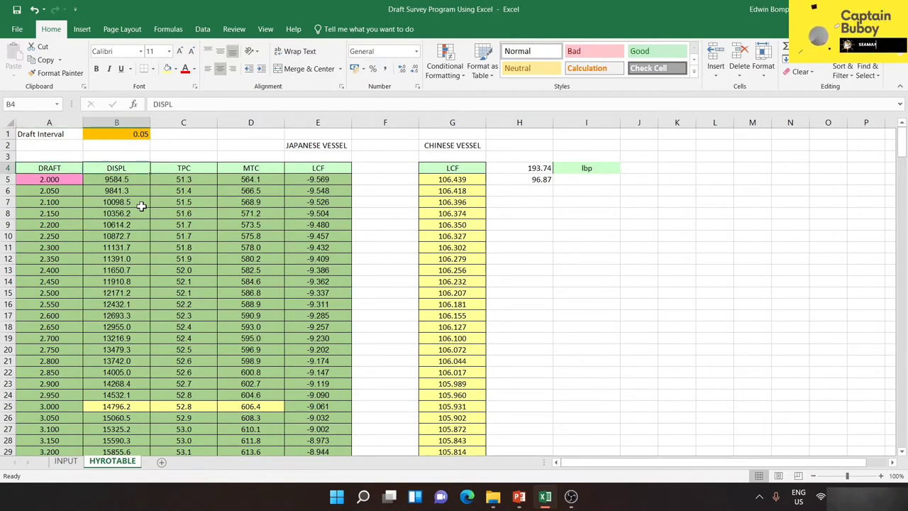
key("Right")
key("Right")
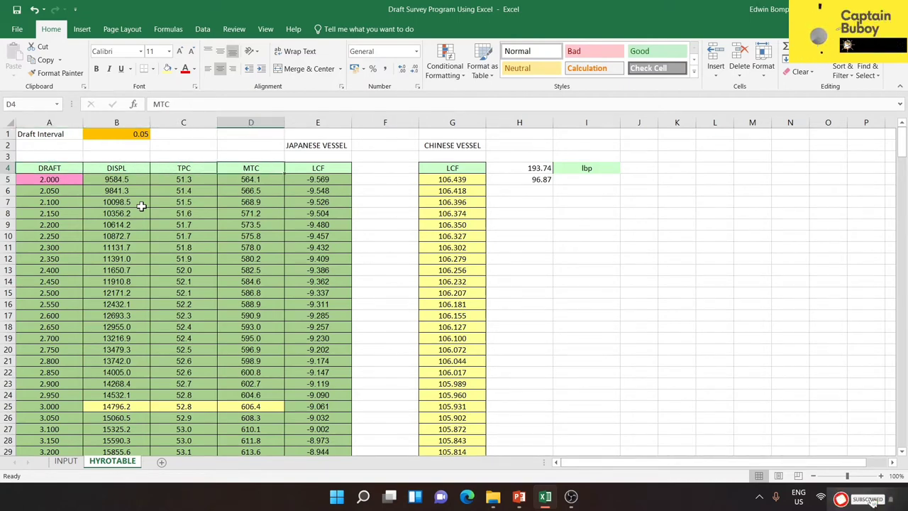
key("Right")
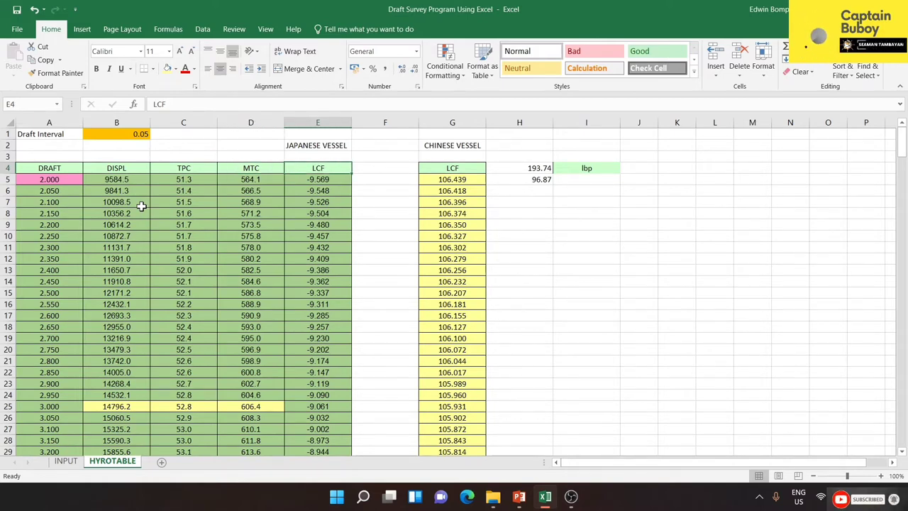
key("Right")
key("Right")
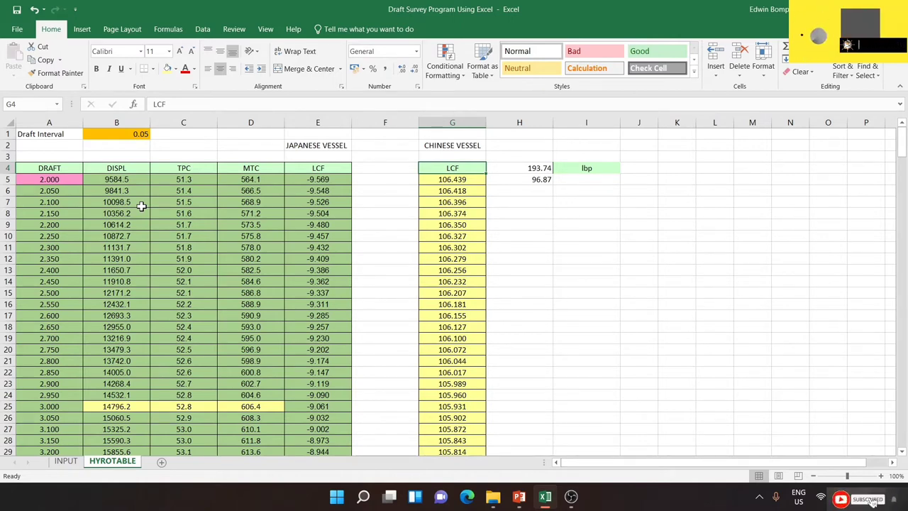
key("Right")
key("Left")
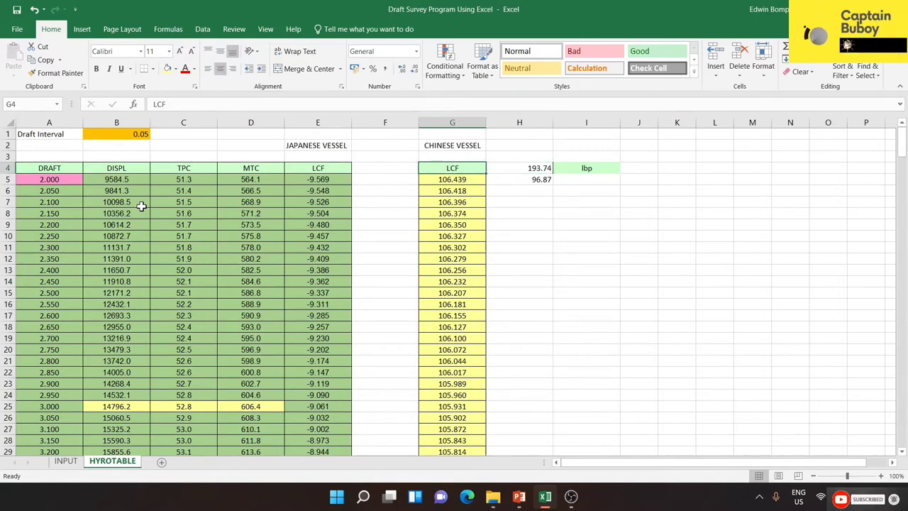
key("Left")
key("Left")
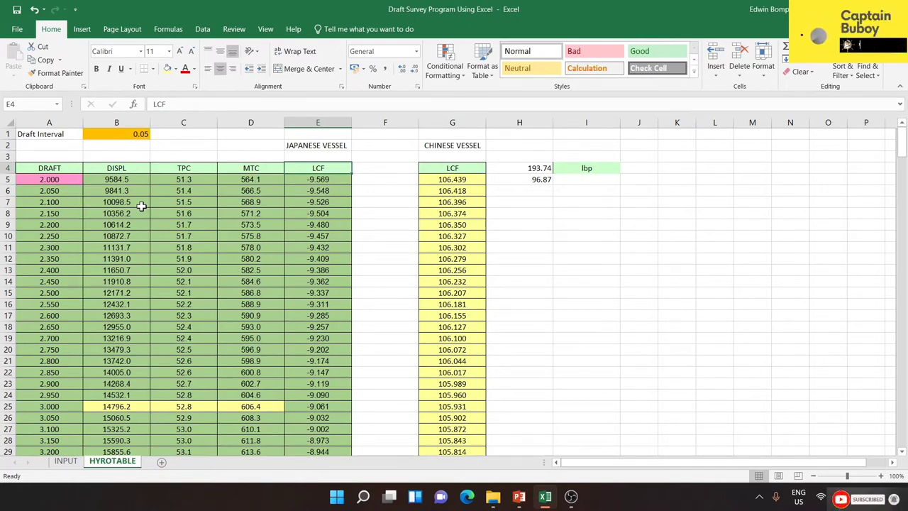
key("Right")
key("Right")
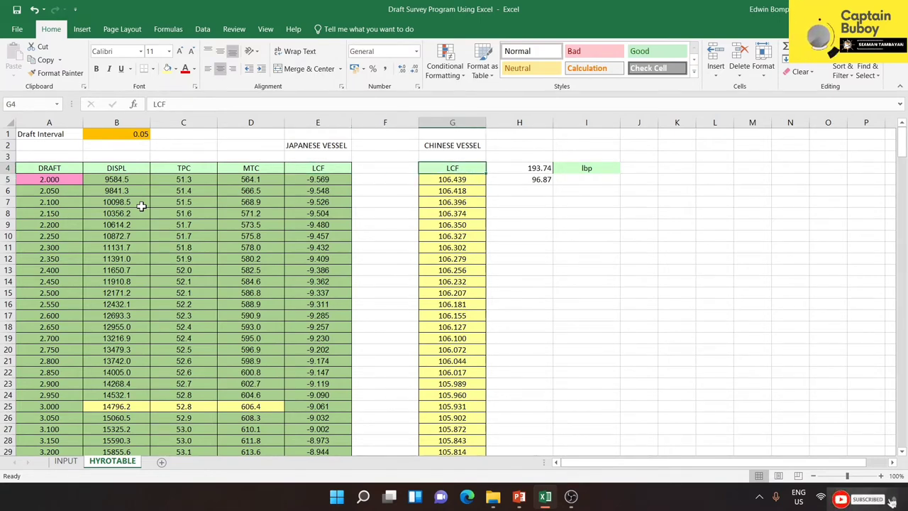
key("Down")
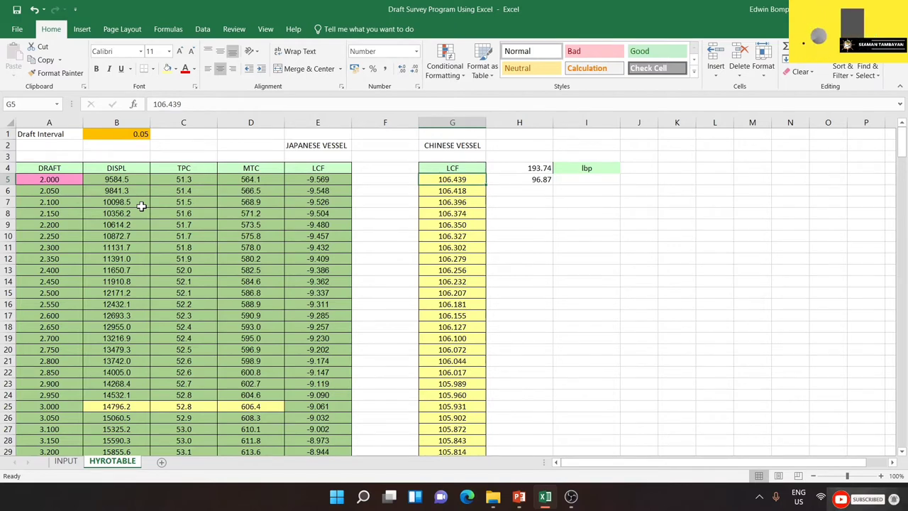
key("Left")
key("Left")
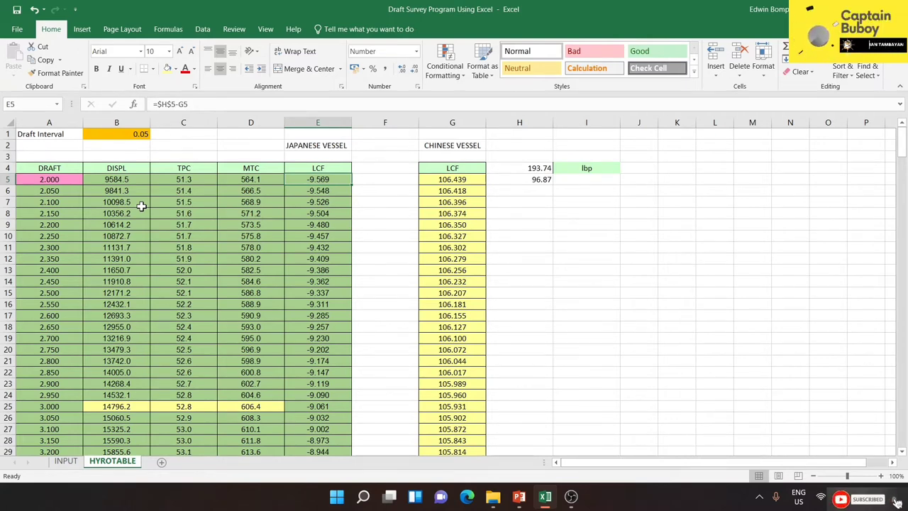
Step: Enter =H5-G5 in E5 for a Japanese LCF of -9.569
type("=")
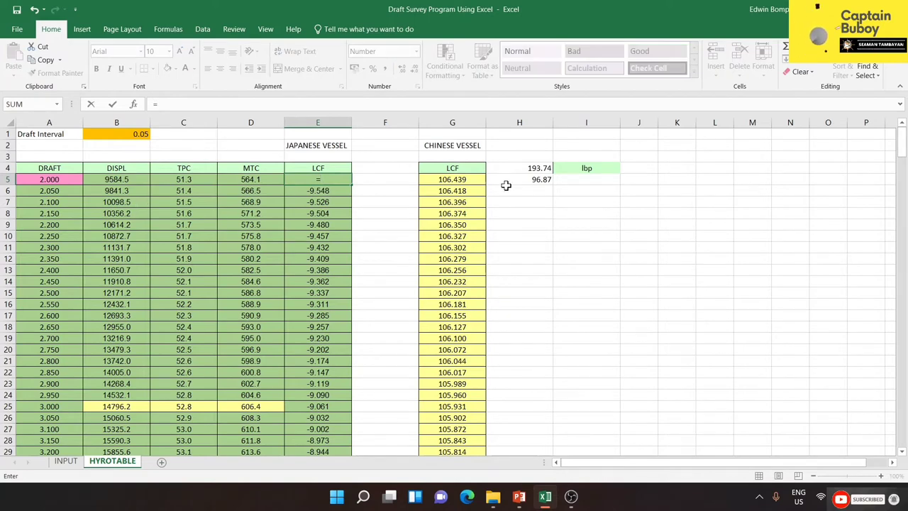
left_click(528, 179)
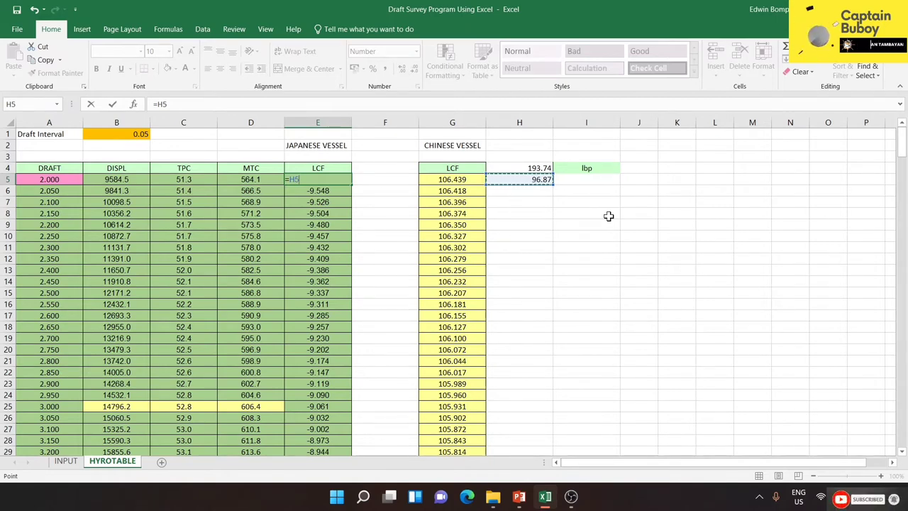
type("-")
left_click(458, 179)
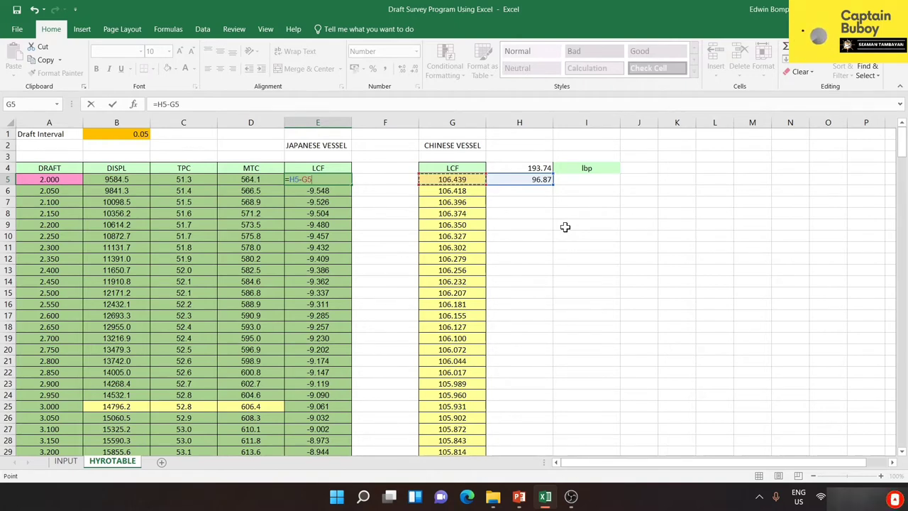
key("Return")
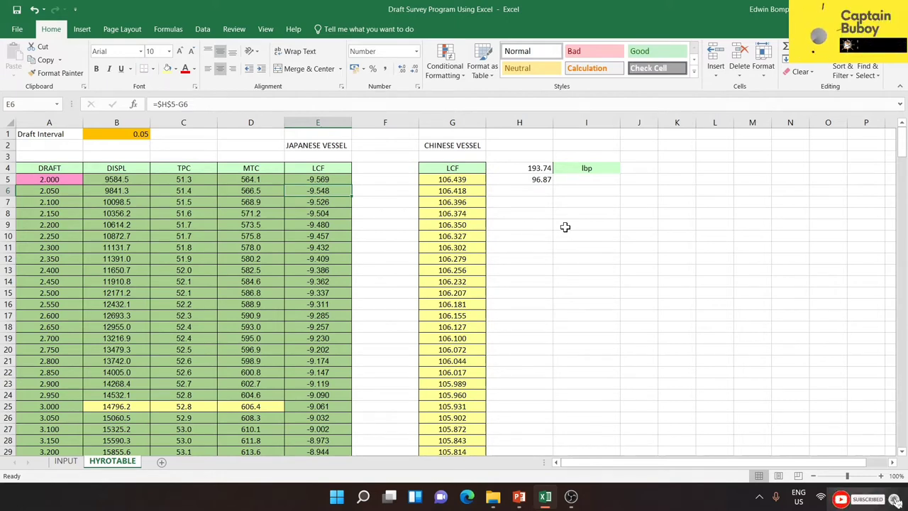
left_click(338, 179)
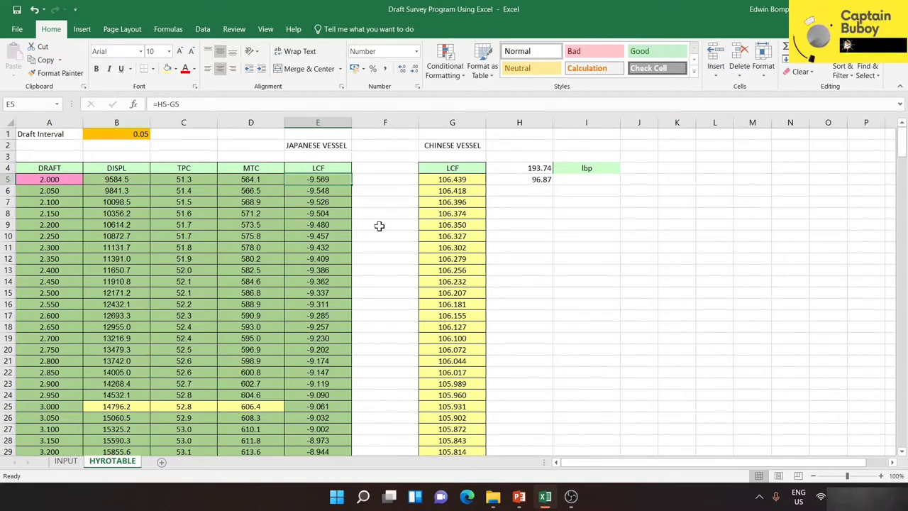
Step: Re-enter =H5-G5 in E5 and begin editing its formula
type("=")
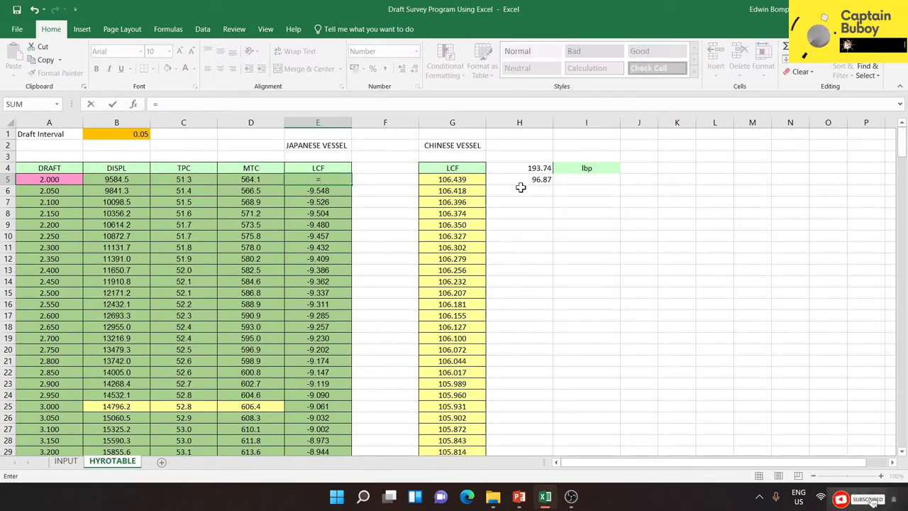
left_click(530, 179)
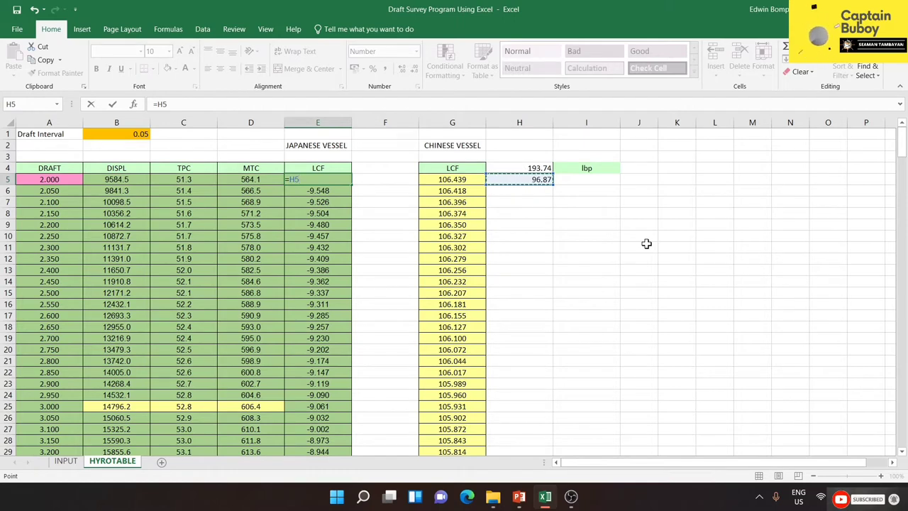
type("-")
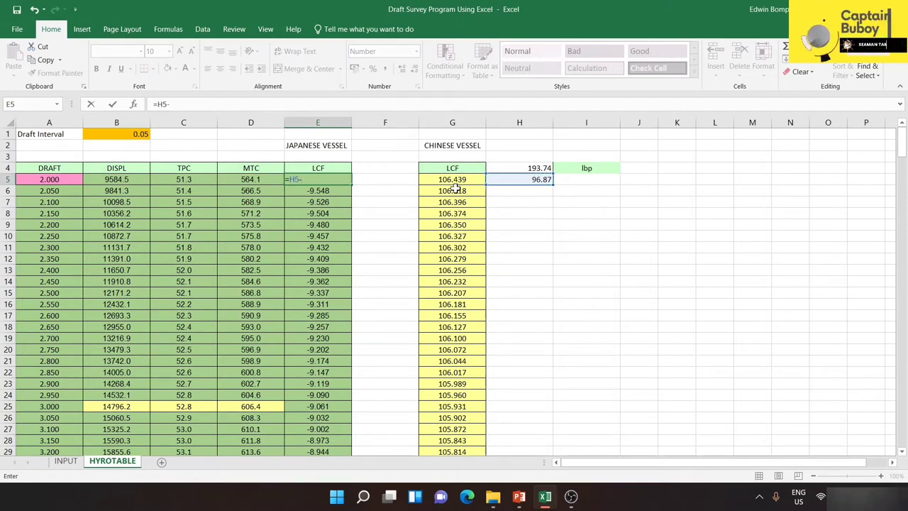
left_click(455, 183)
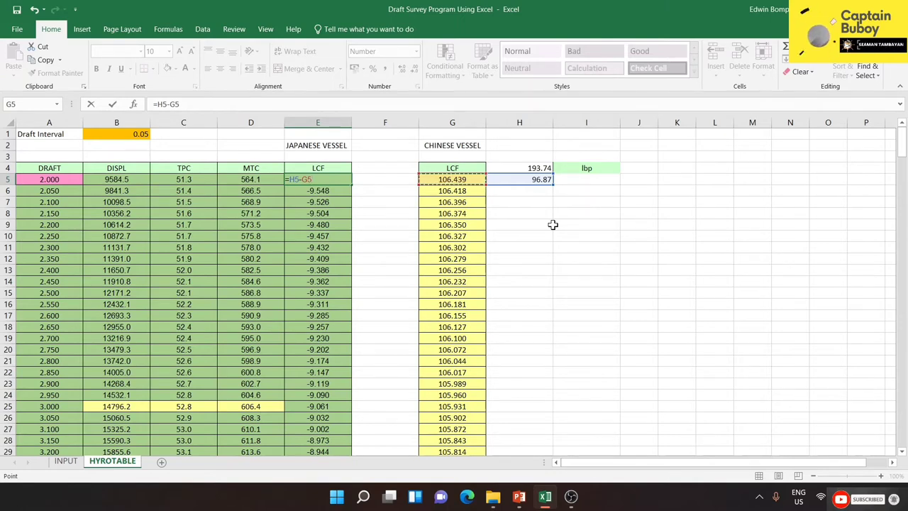
key("Return")
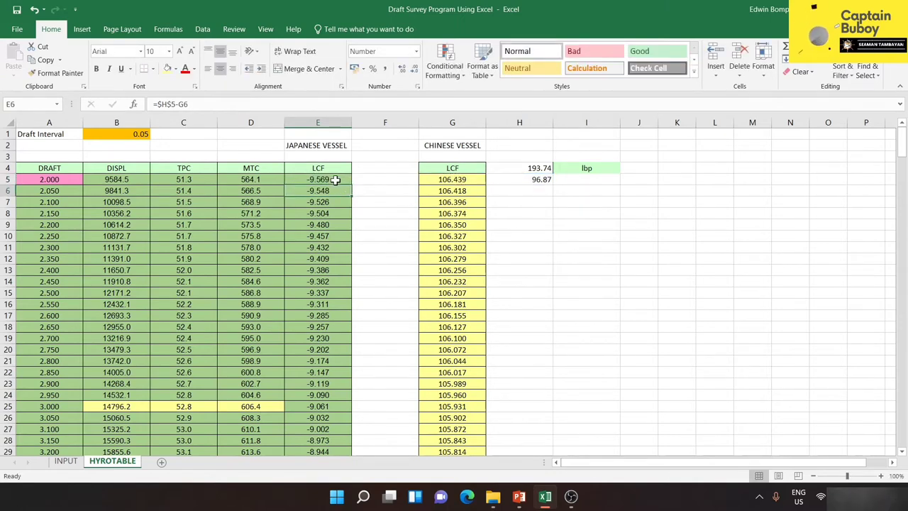
left_click(335, 180)
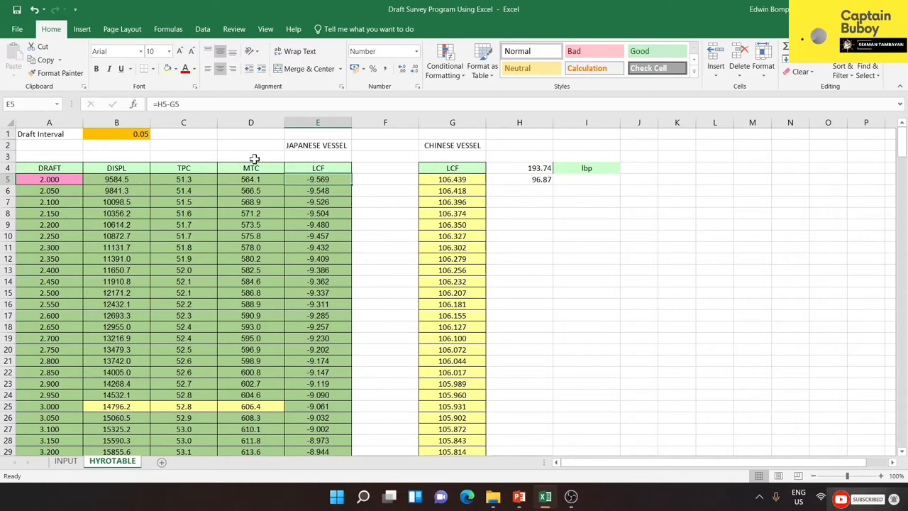
left_click(161, 105)
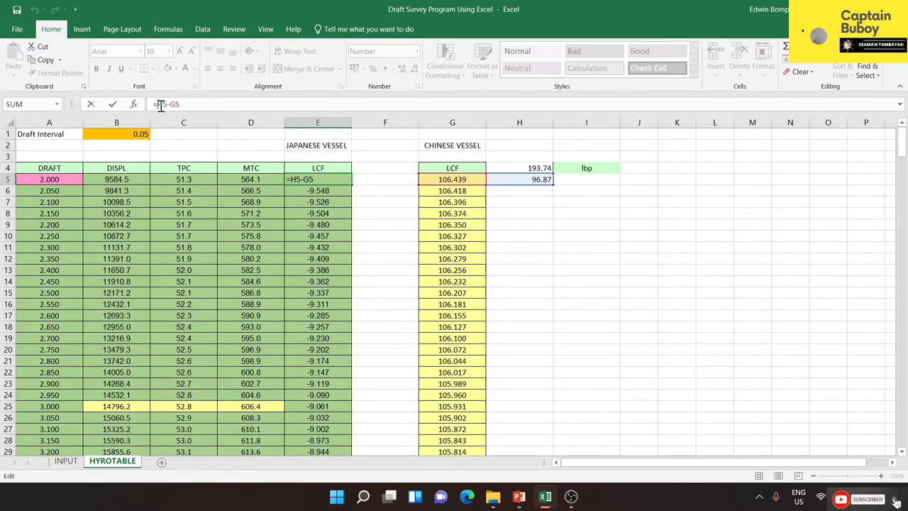
type("$H")
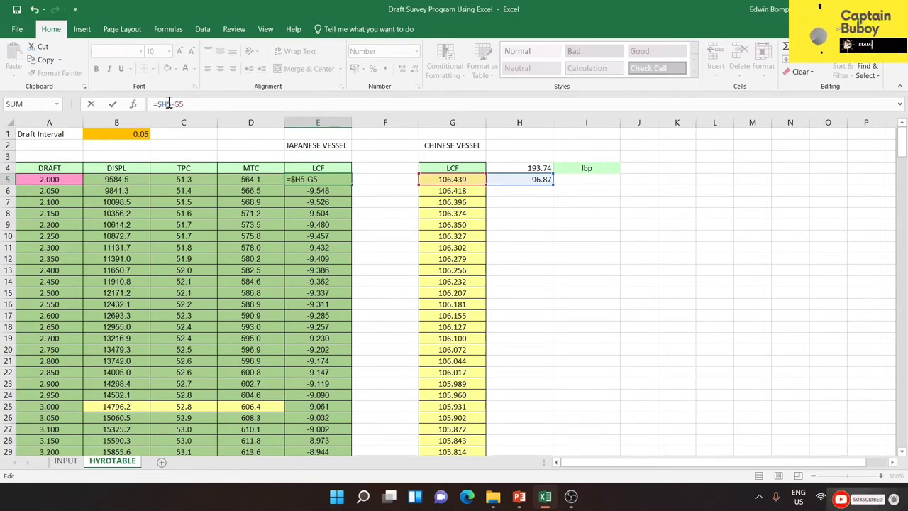
type("$")
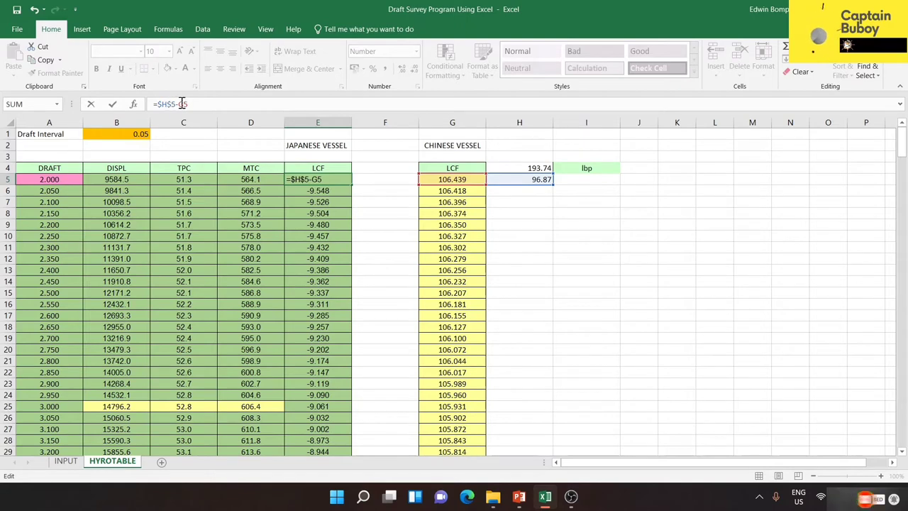
left_click(624, 224)
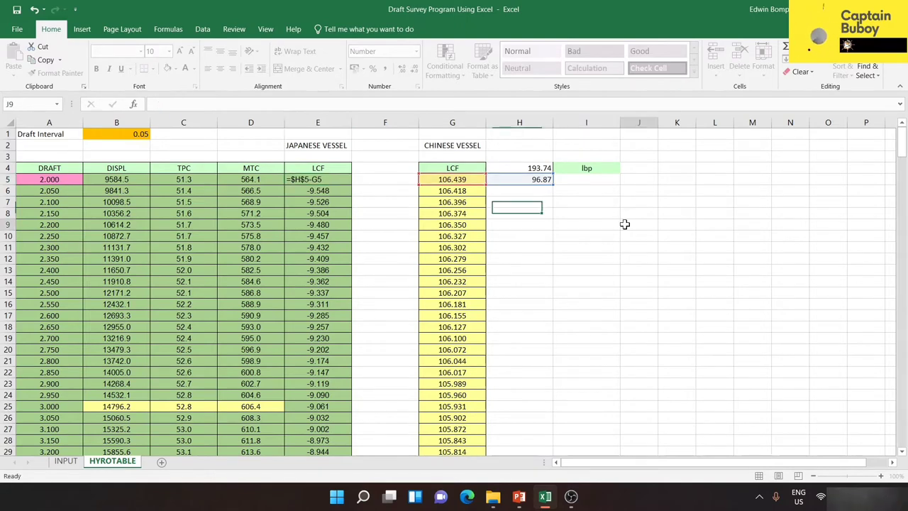
left_click(347, 181)
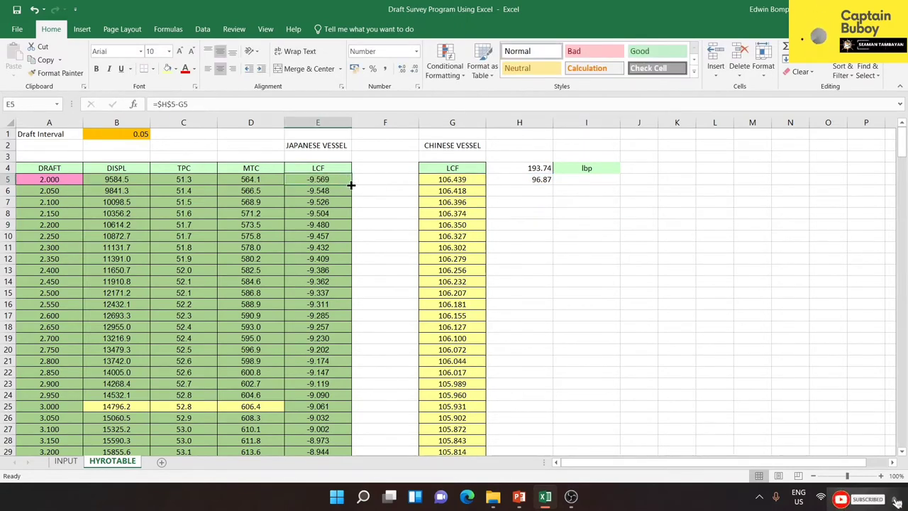
mouse_move(350, 184)
left_mouse_down()
mouse_move(371, 505)
mouse_move(353, 401)
left_mouse_up()
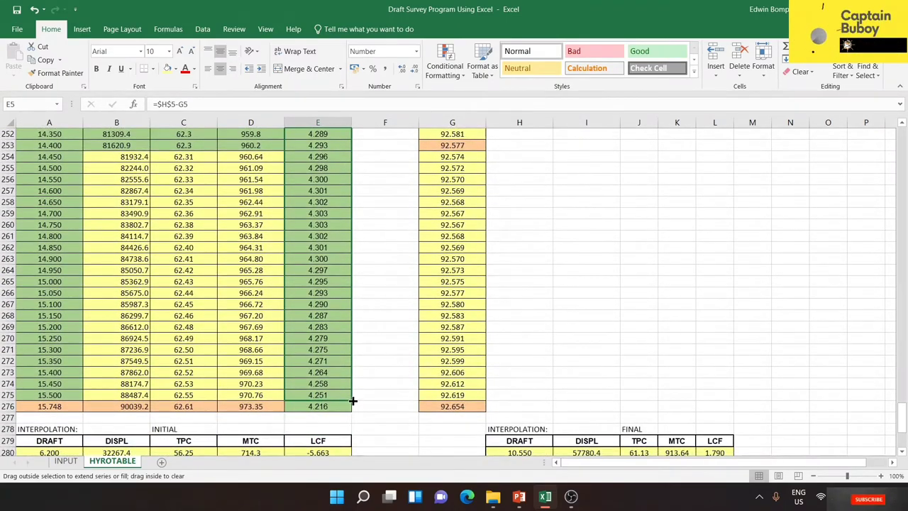
left_click_drag(352, 401, 353, 406)
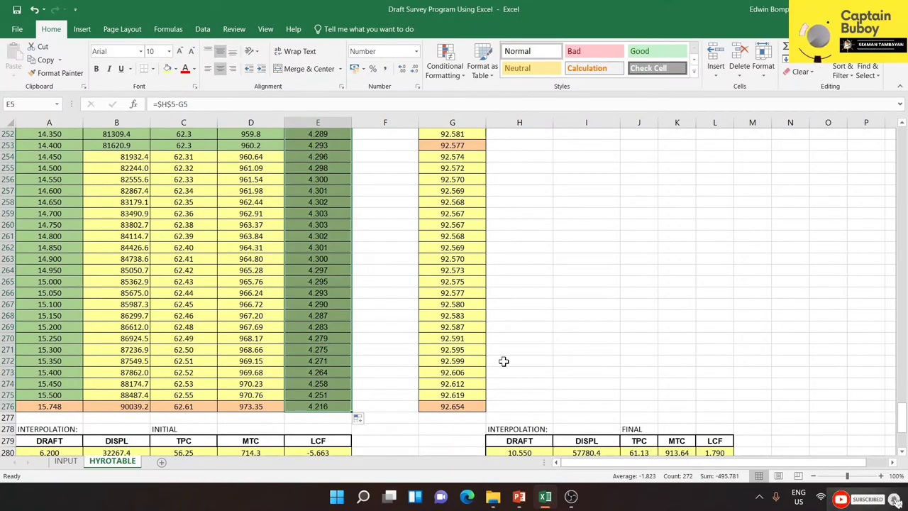
left_click(580, 339)
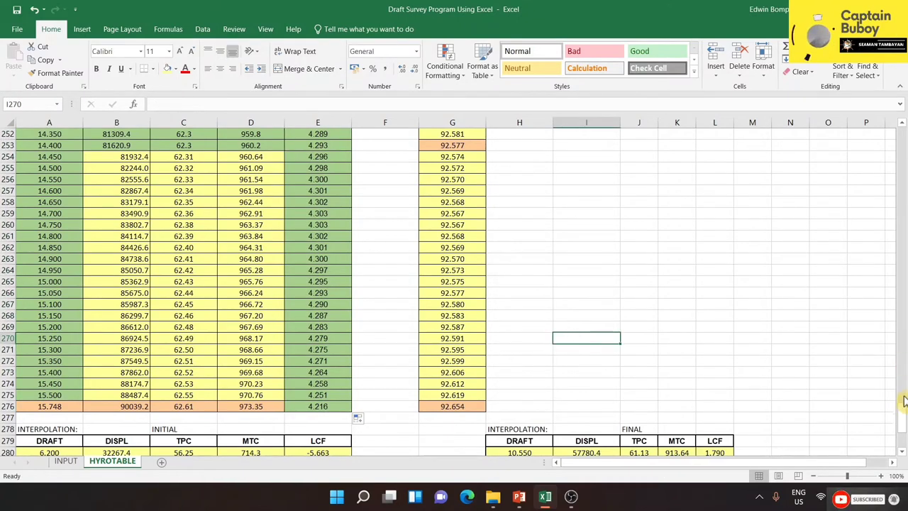
left_click_drag(903, 400, 902, 84)
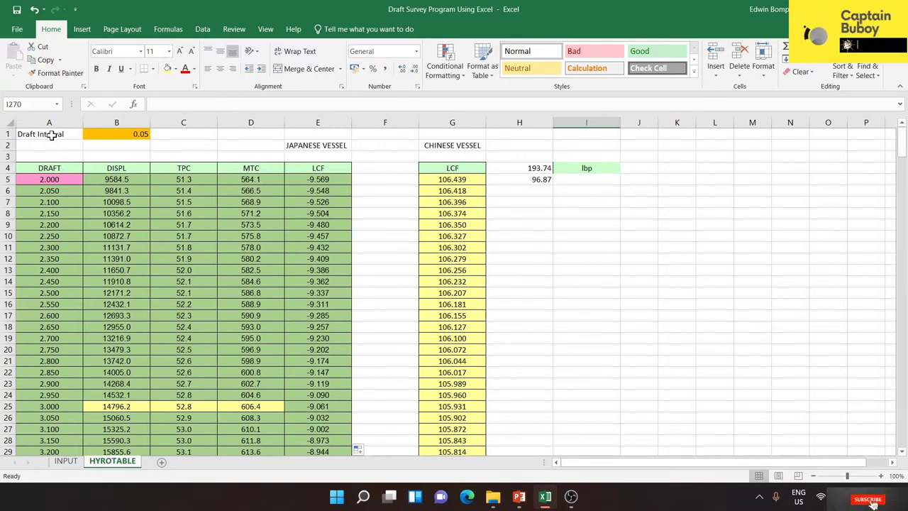
left_click(51, 135)
left_click(113, 134)
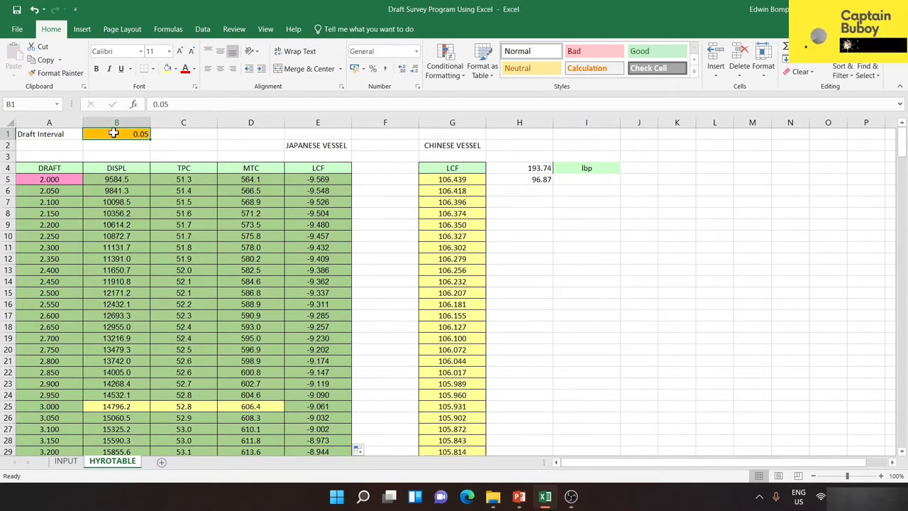
left_click(70, 179)
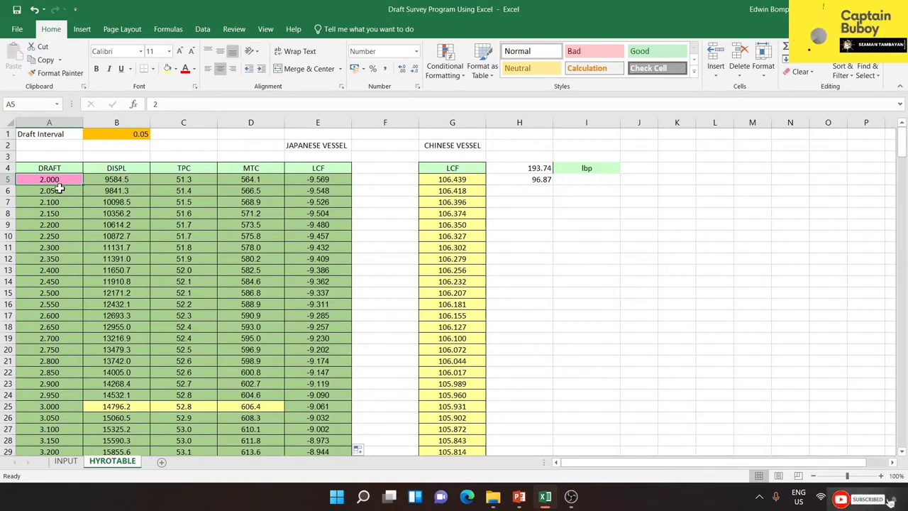
Step: Enter =A5+$B$1 in A6 to add the Draft Interval to the previous draft
left_click(61, 190)
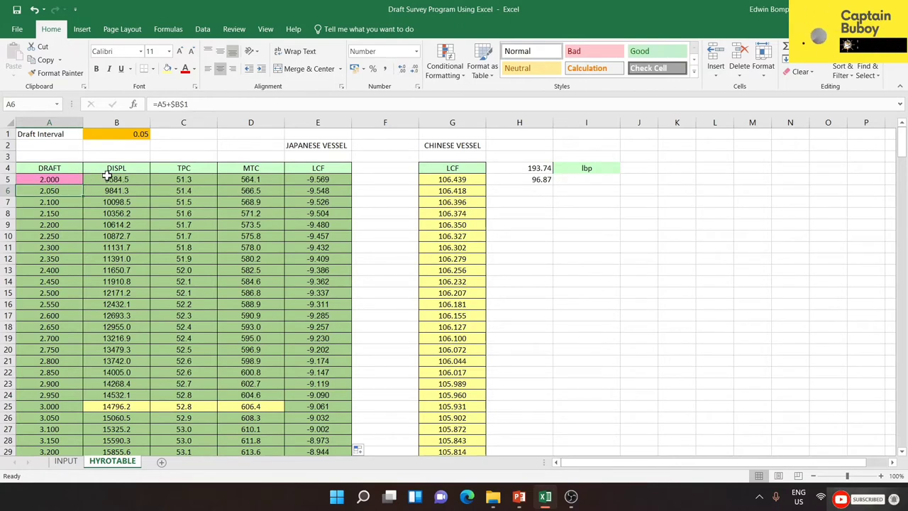
type("=")
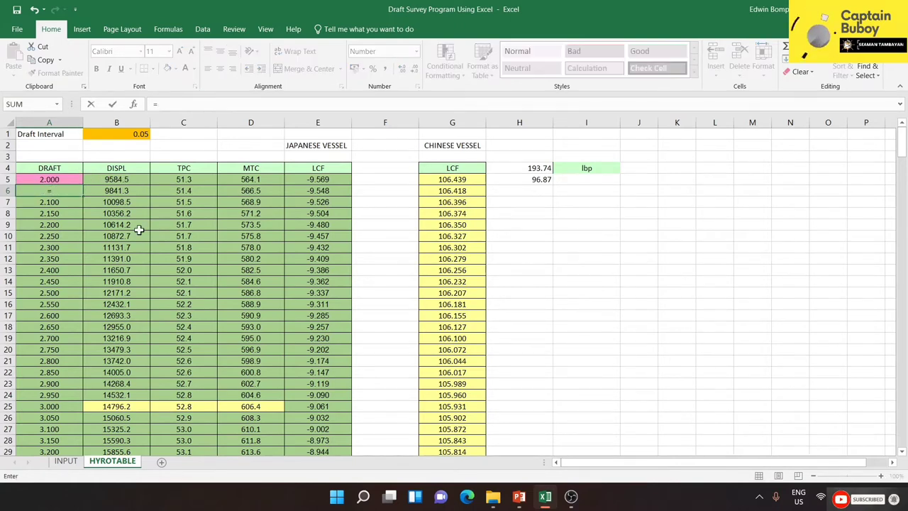
left_click(54, 181)
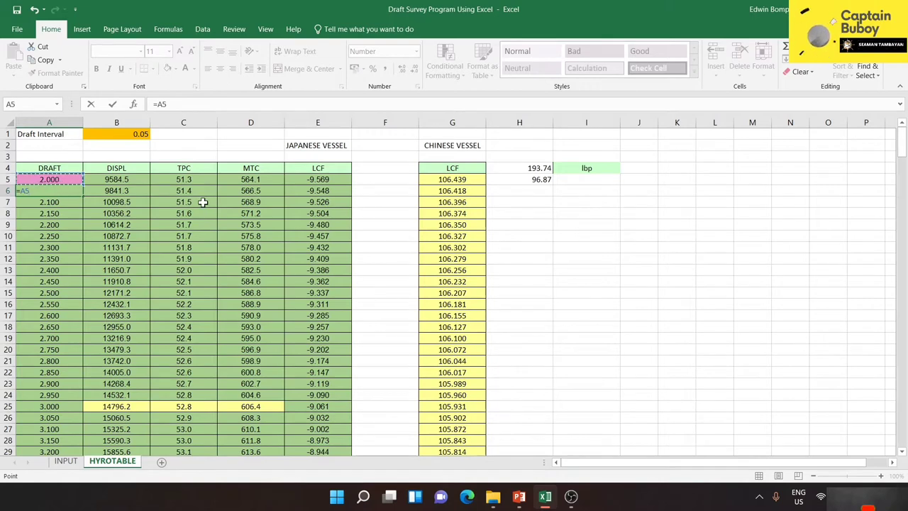
left_click(180, 104)
type("+")
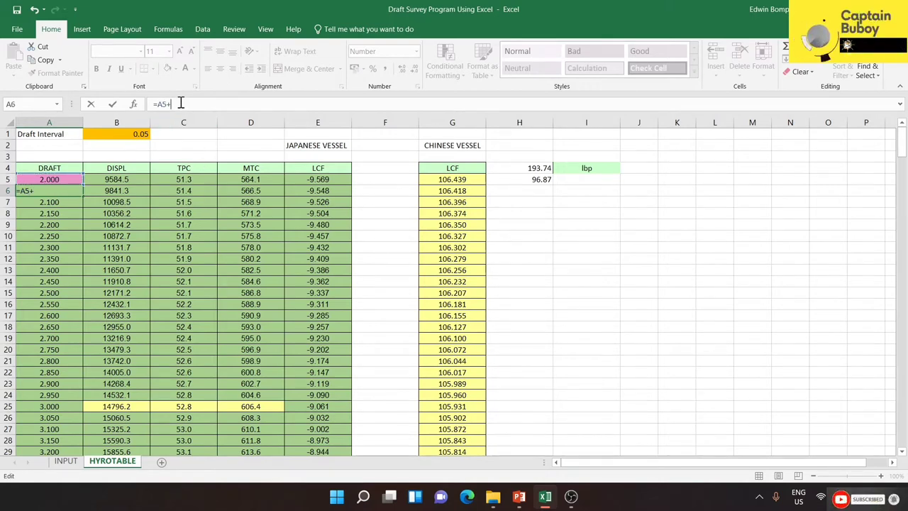
left_click(121, 135)
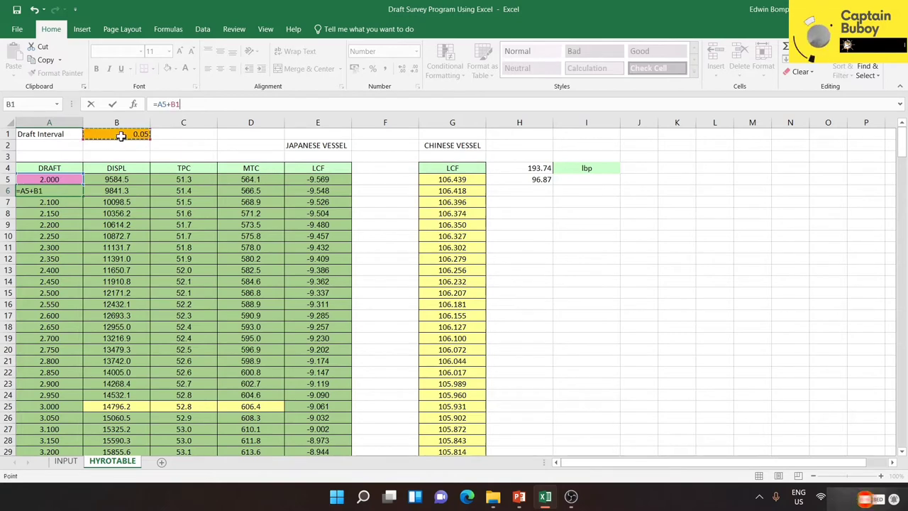
left_click(173, 104)
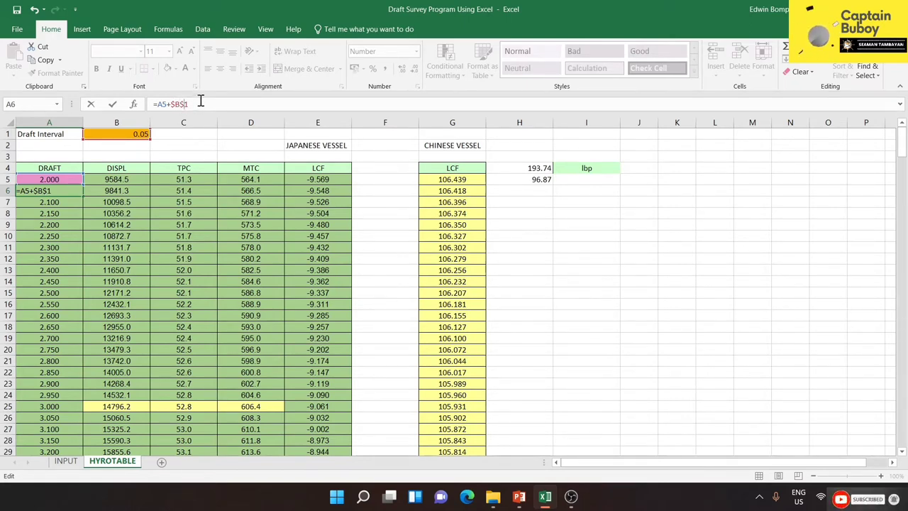
key("Return")
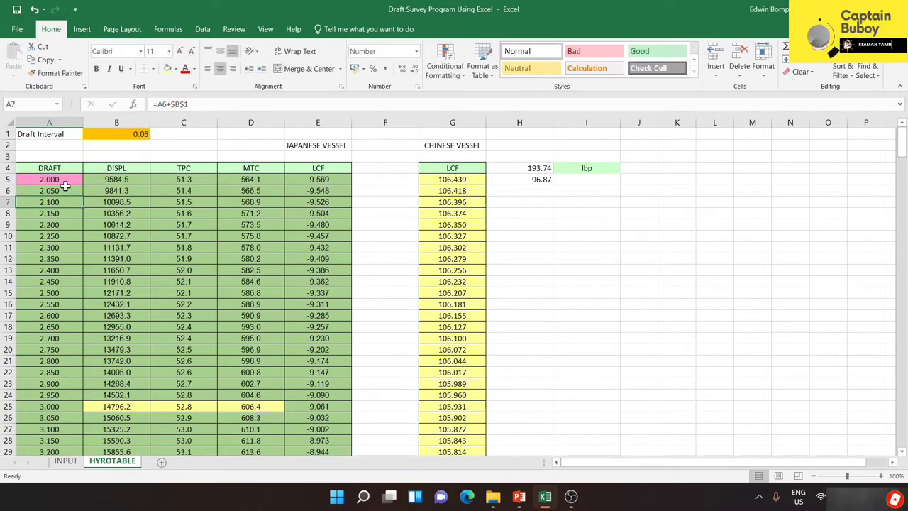
Step: Fill the A6 draft formula down to row 275, ending at 15.748
left_click(66, 191)
mouse_move(84, 195)
left_mouse_down()
mouse_move(93, 507)
mouse_move(88, 418)
left_mouse_up()
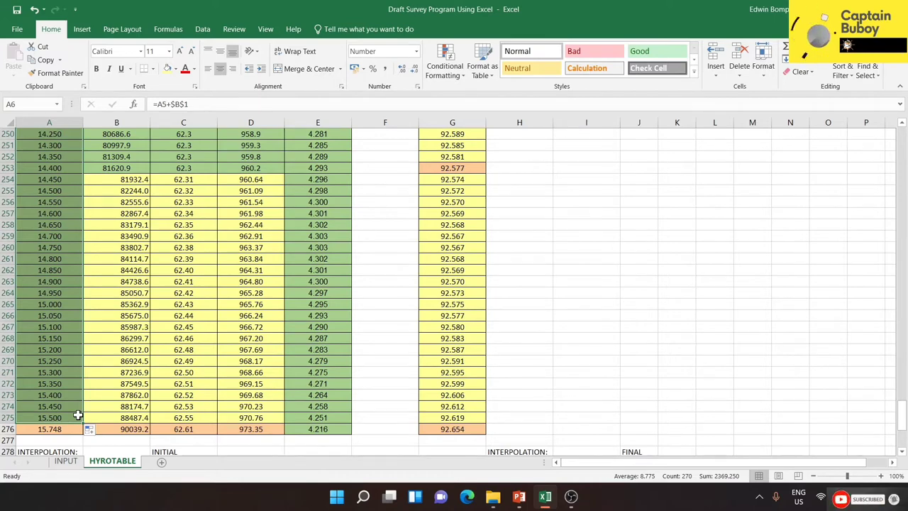
left_click(66, 429)
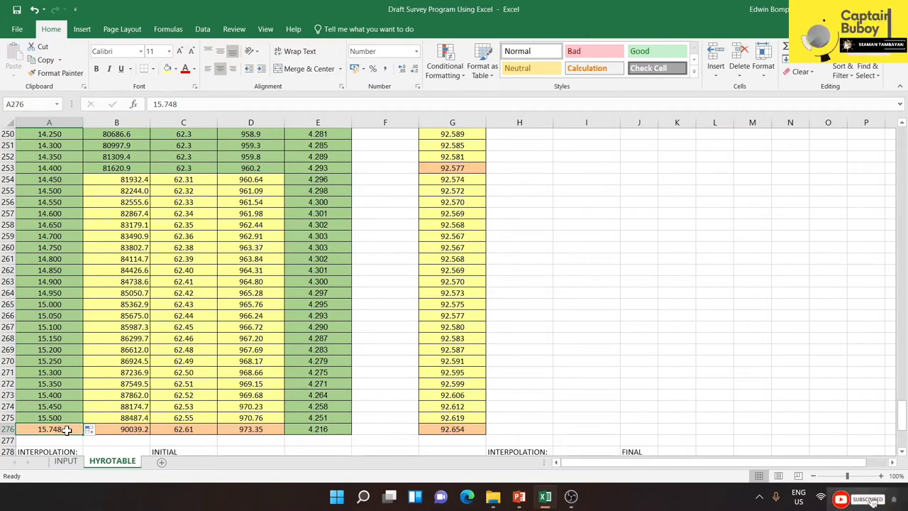
left_click(69, 417)
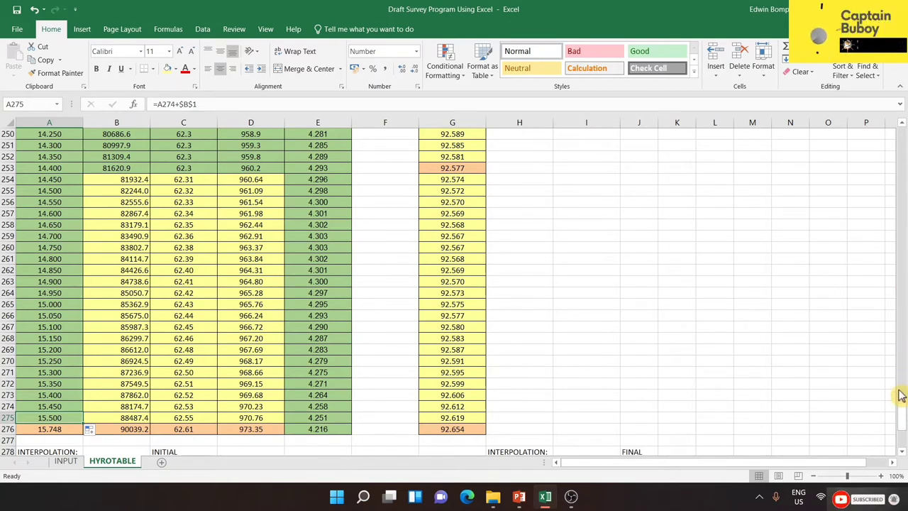
left_click_drag(901, 419, 902, 135)
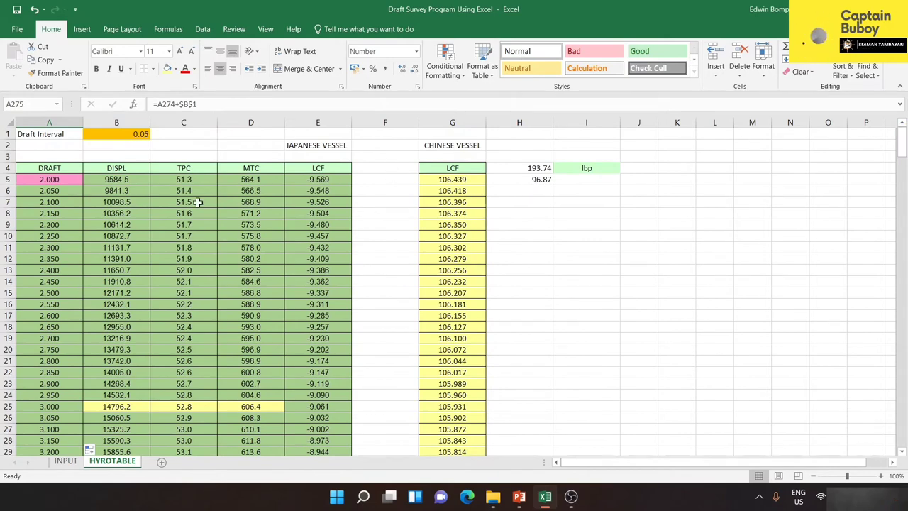
left_click(136, 134)
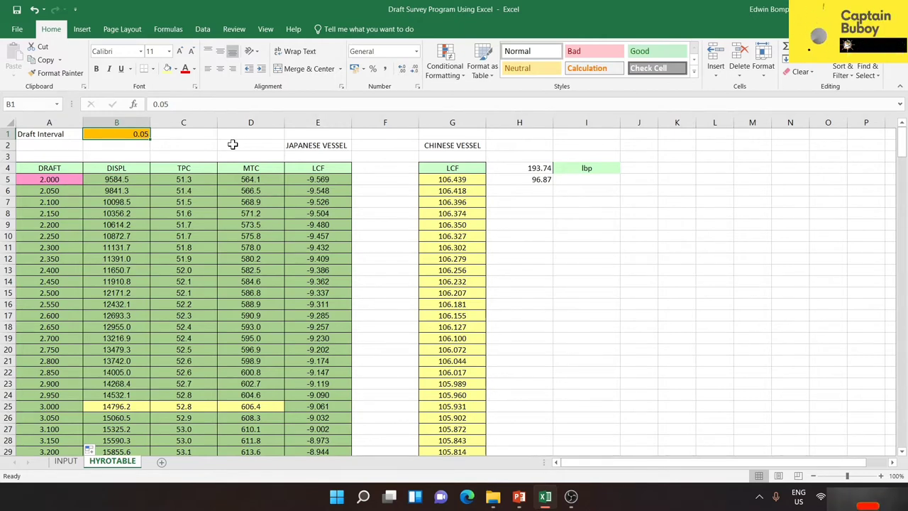
type(".1")
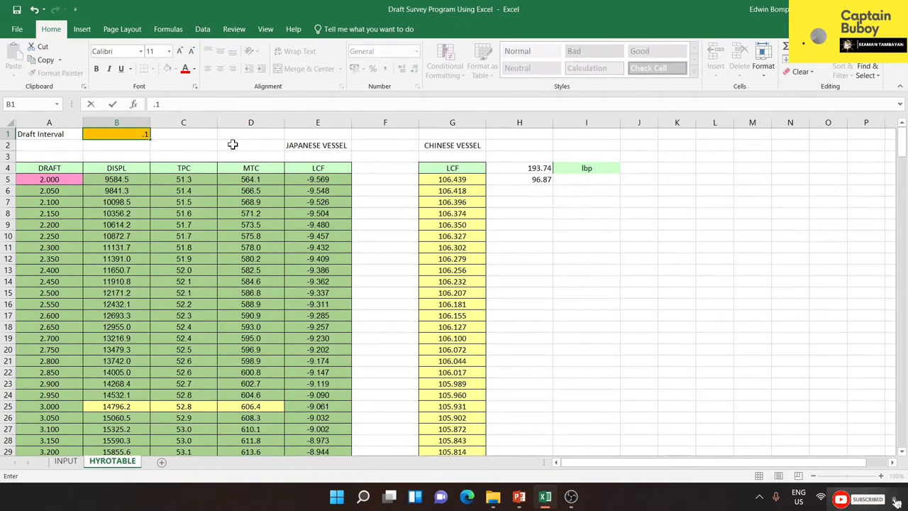
key("Return")
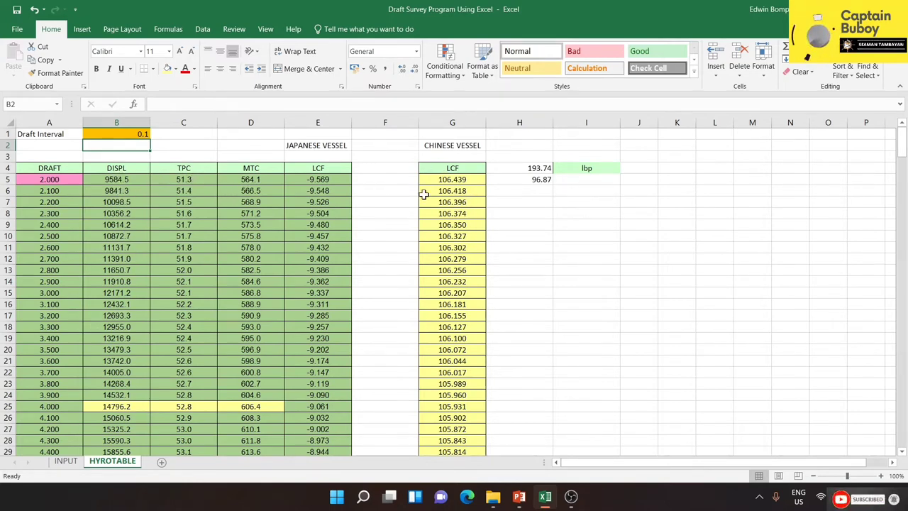
left_click(144, 132)
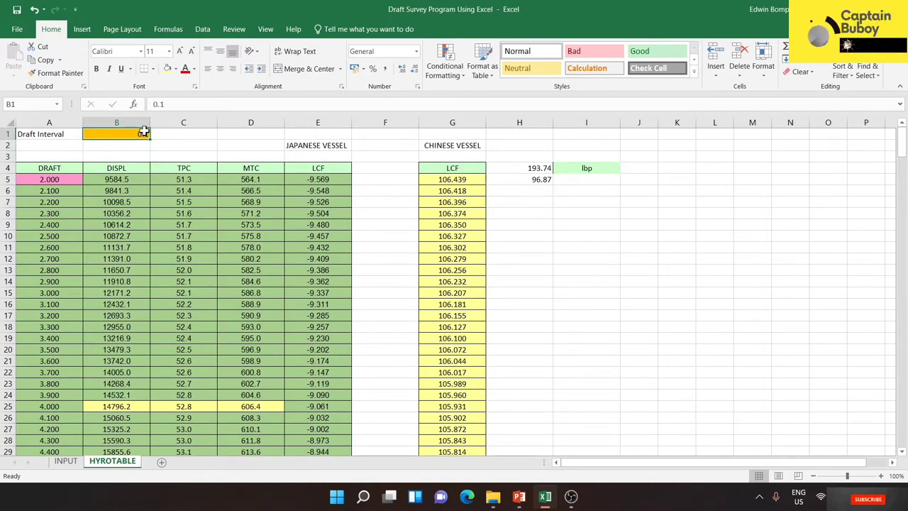
type(".05")
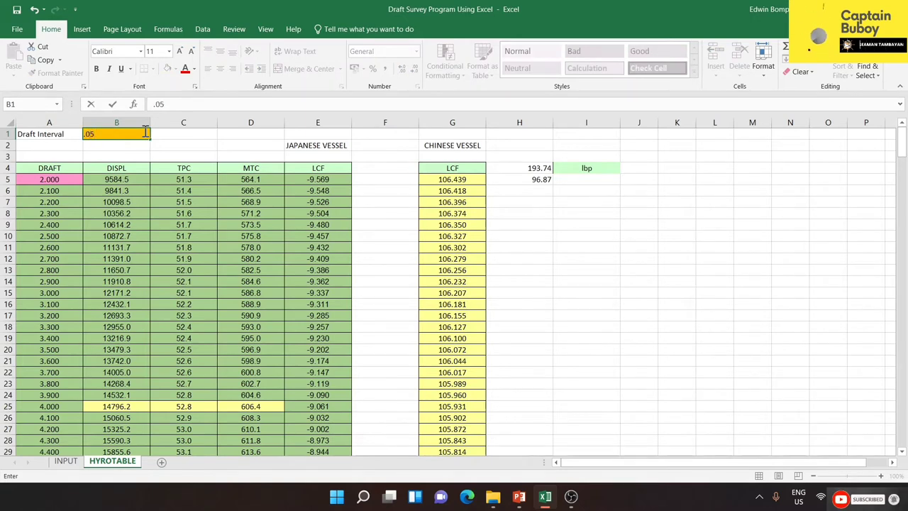
key("Return")
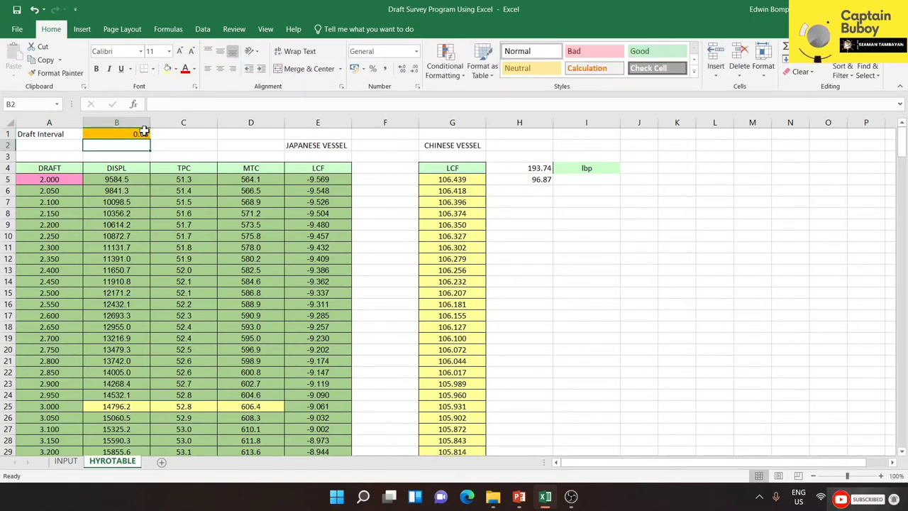
left_click(585, 261)
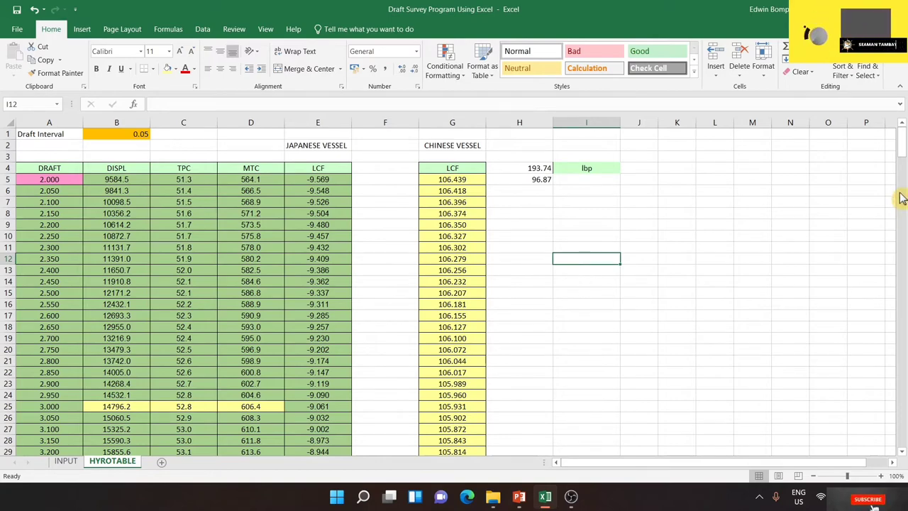
Step: Scroll to the INITIAL and FINAL interpolation tables and select A279:E292 for review
left_click_drag(901, 153, 902, 431)
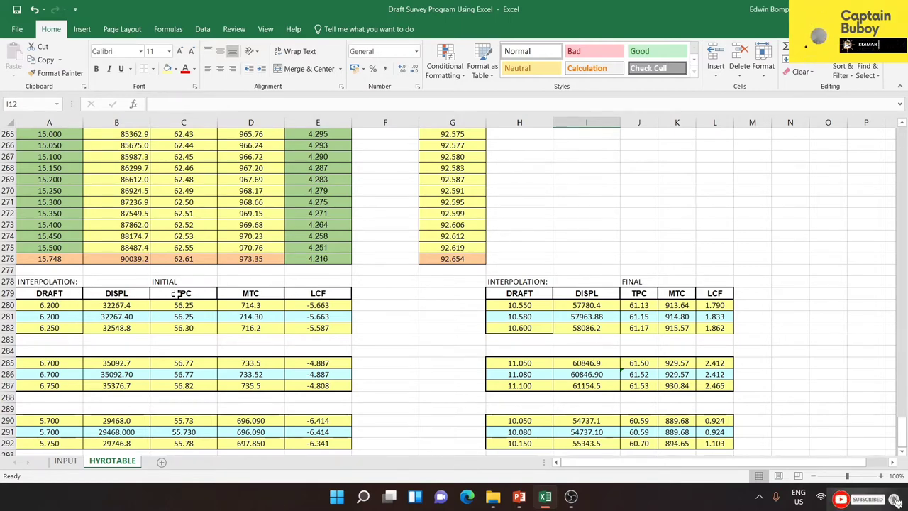
left_click(48, 305)
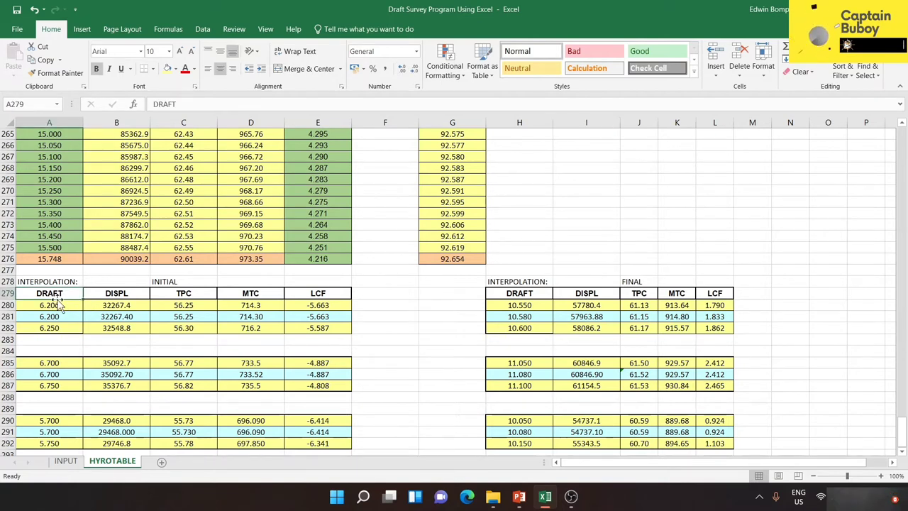
mouse_move(49, 293)
left_mouse_down()
mouse_move(344, 391)
mouse_move(345, 442)
left_mouse_up()
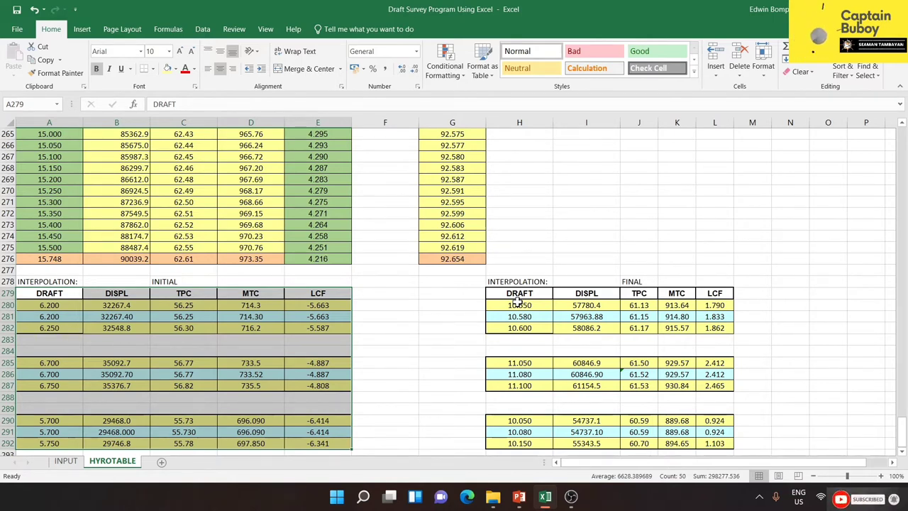
left_click(399, 354)
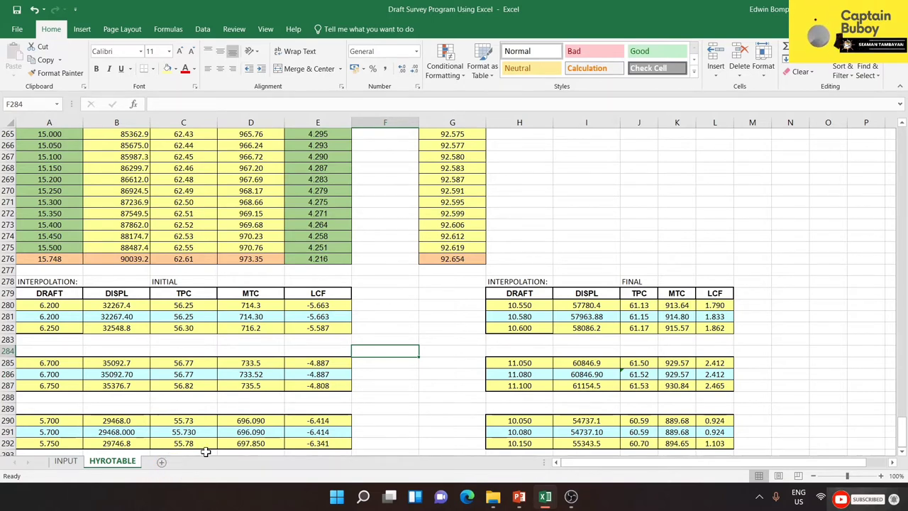
right_click(128, 465)
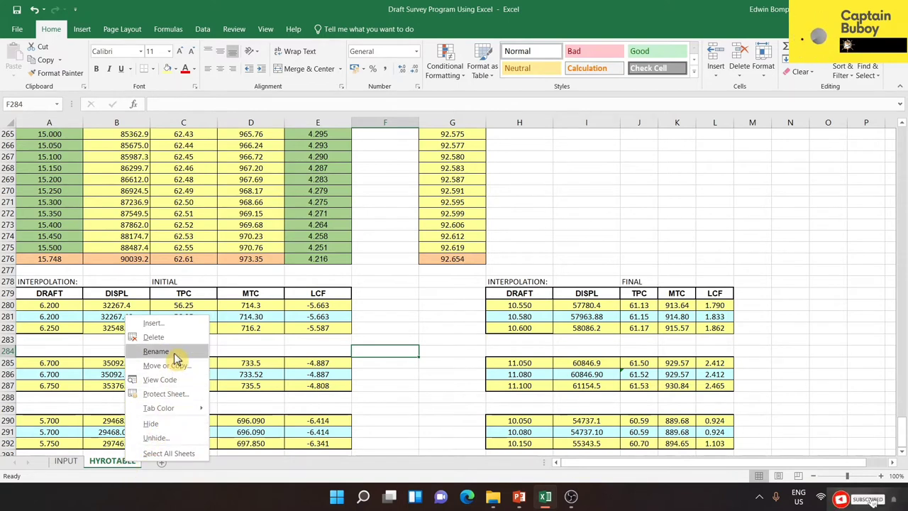
left_click(163, 437)
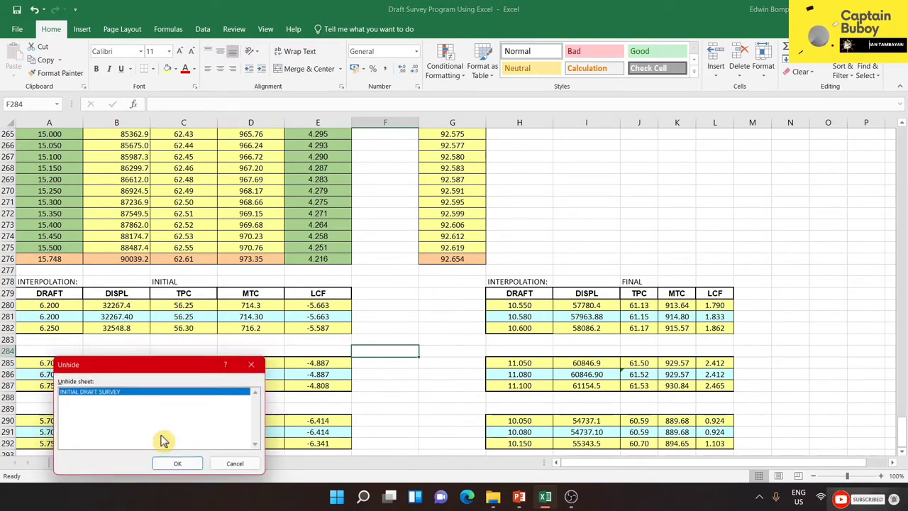
left_click(180, 466)
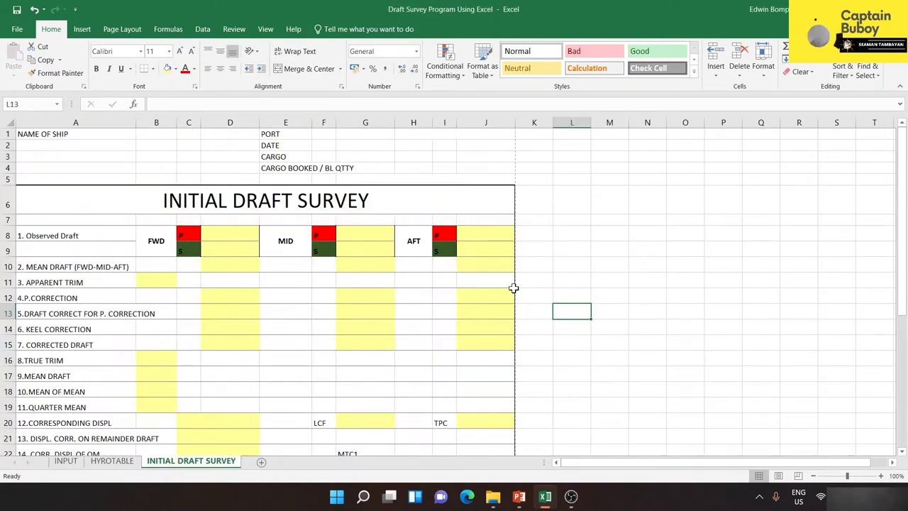
left_click(645, 250)
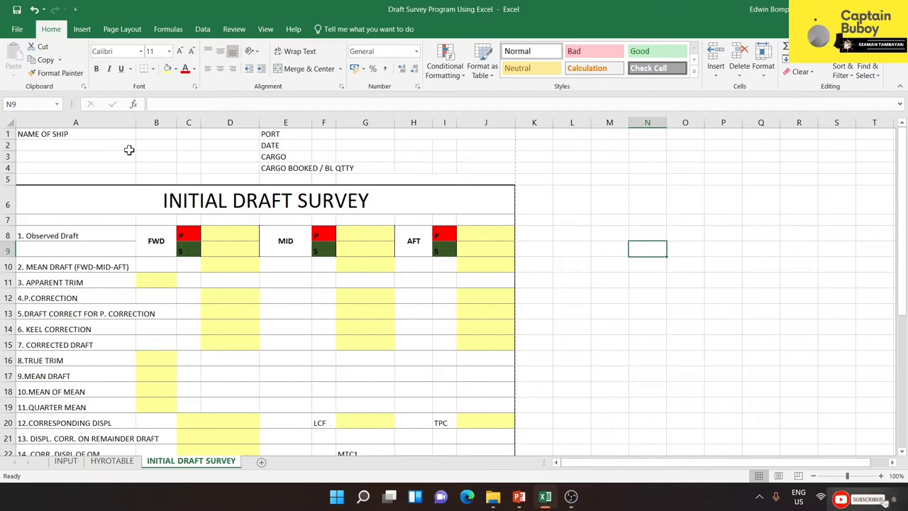
left_click(50, 201)
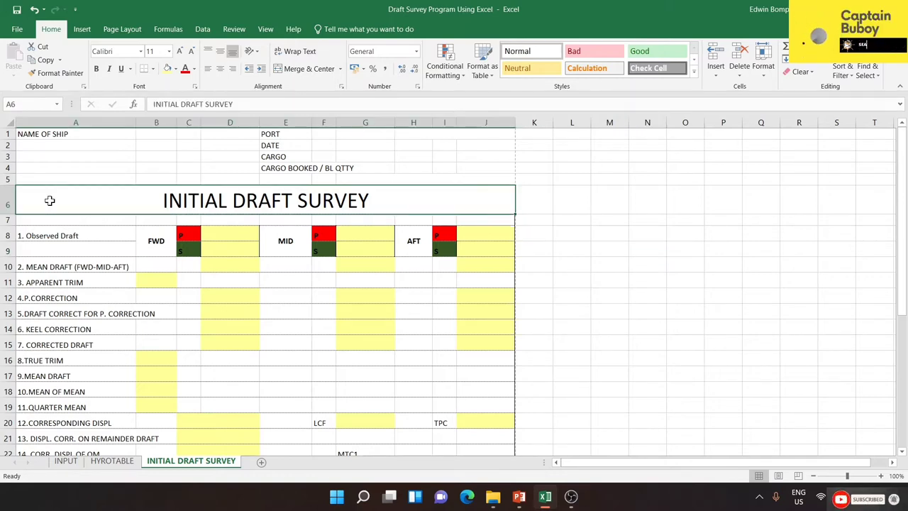
mouse_move(50, 200)
left_mouse_down()
mouse_move(99, 507)
mouse_move(265, 216)
mouse_move(334, 126)
mouse_move(415, 186)
left_mouse_up()
left_click(679, 183)
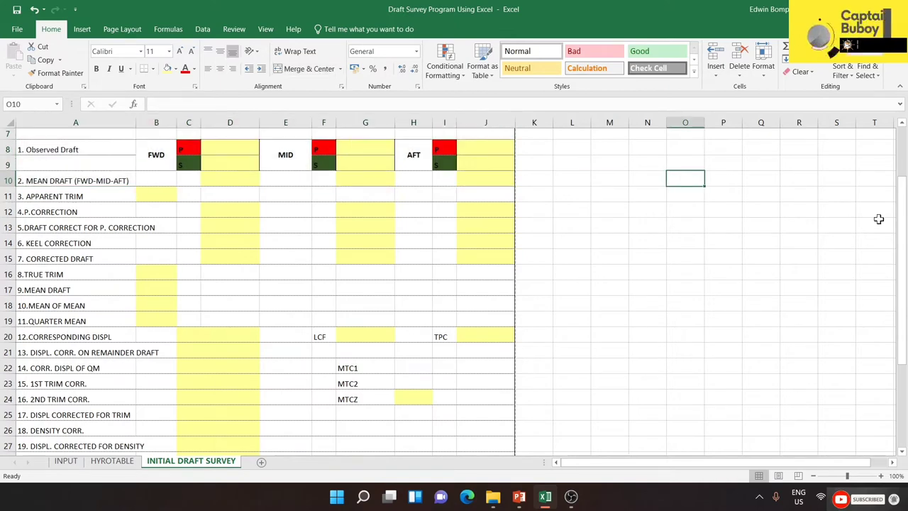
left_click_drag(905, 229, 897, 137)
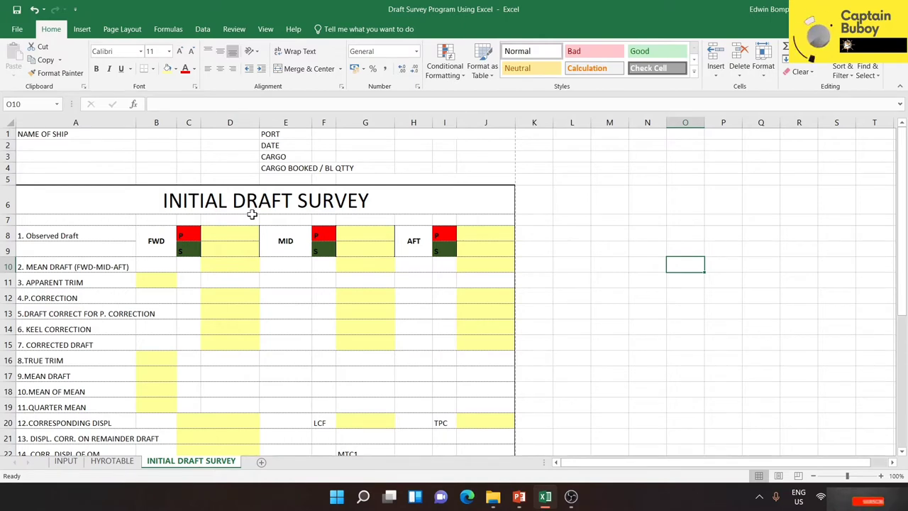
left_click(75, 462)
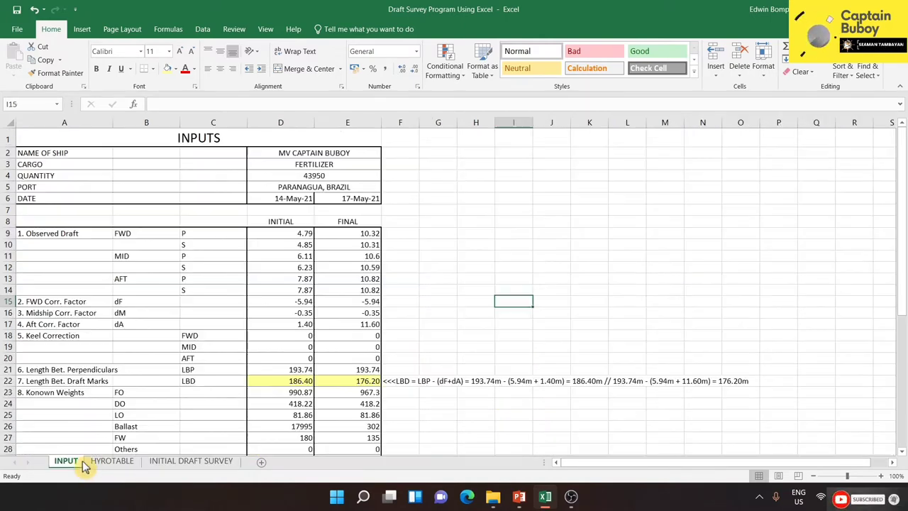
left_click(185, 462)
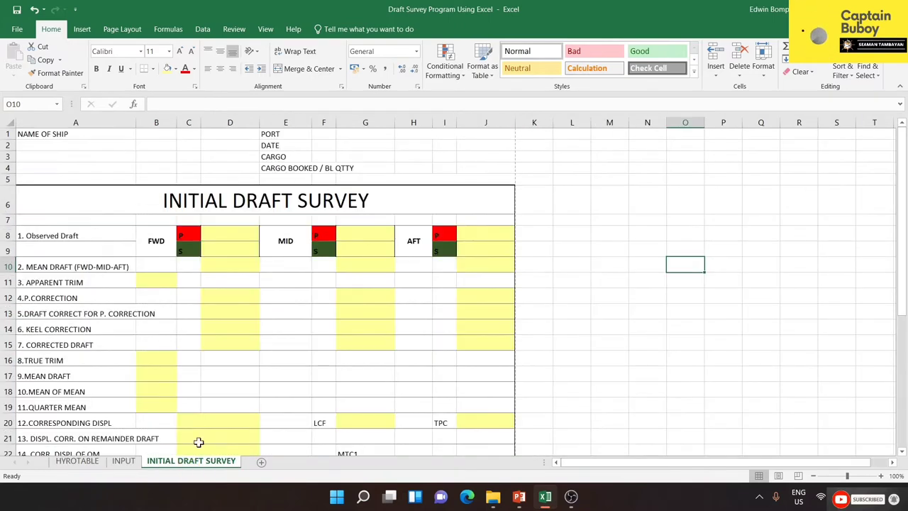
left_click(87, 135)
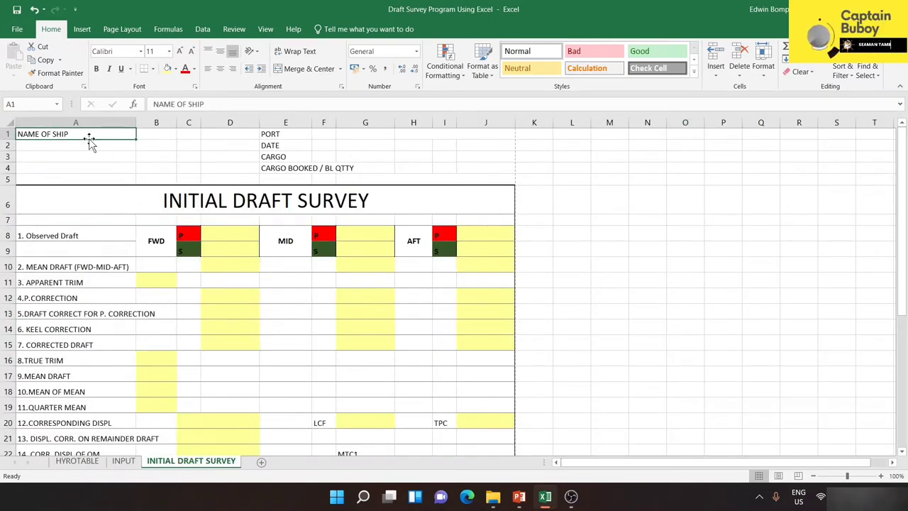
left_click(274, 135)
left_click(288, 145)
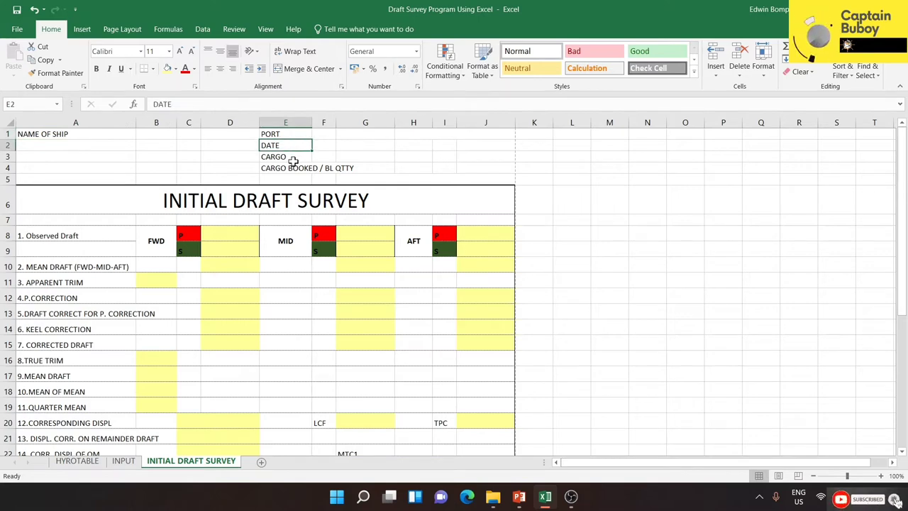
left_click(293, 158)
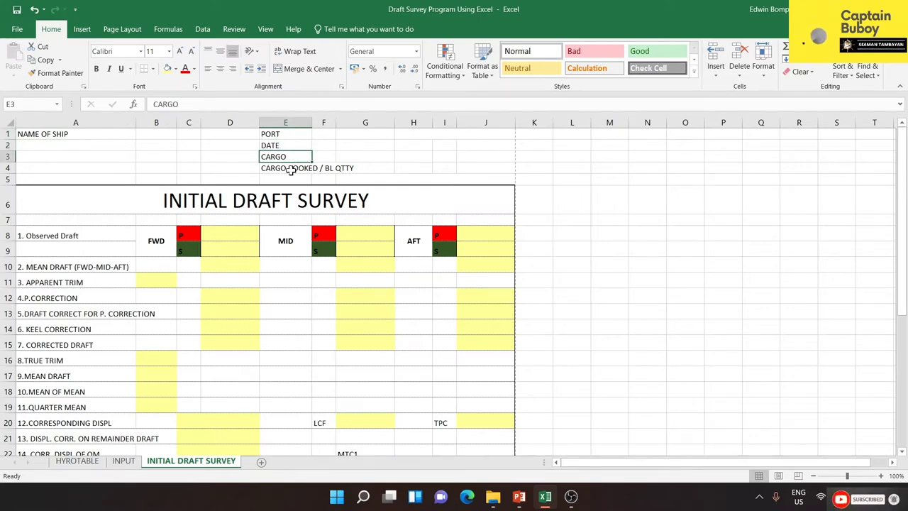
left_click(291, 170)
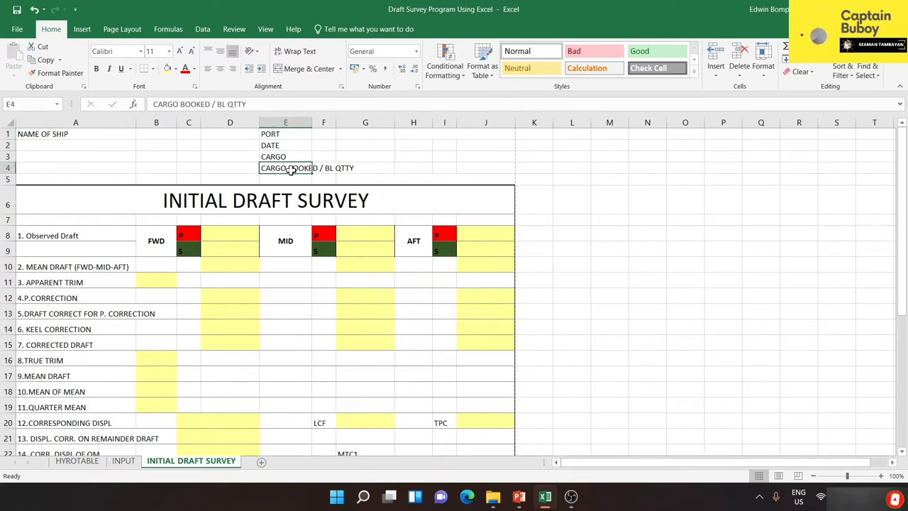
left_click(301, 200)
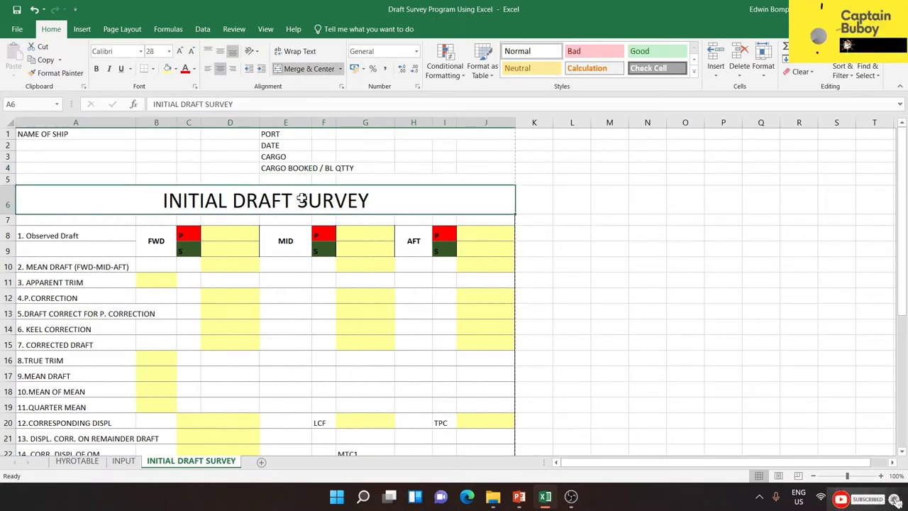
left_click(108, 236)
key("Down")
key("Down")
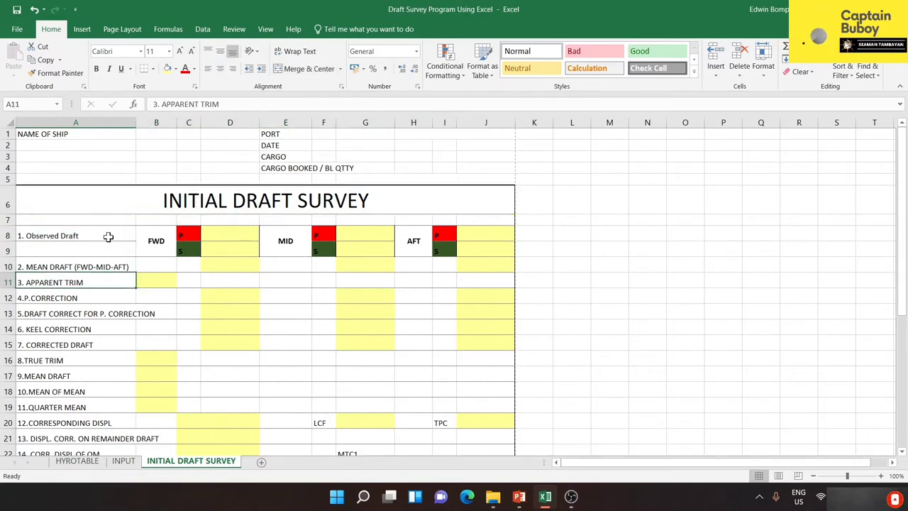
key("Down")
key("Down")
key("Down")
key("Down")
key("Down")
key("Down")
key("Down")
key("Down")
key("Down")
key("Down")
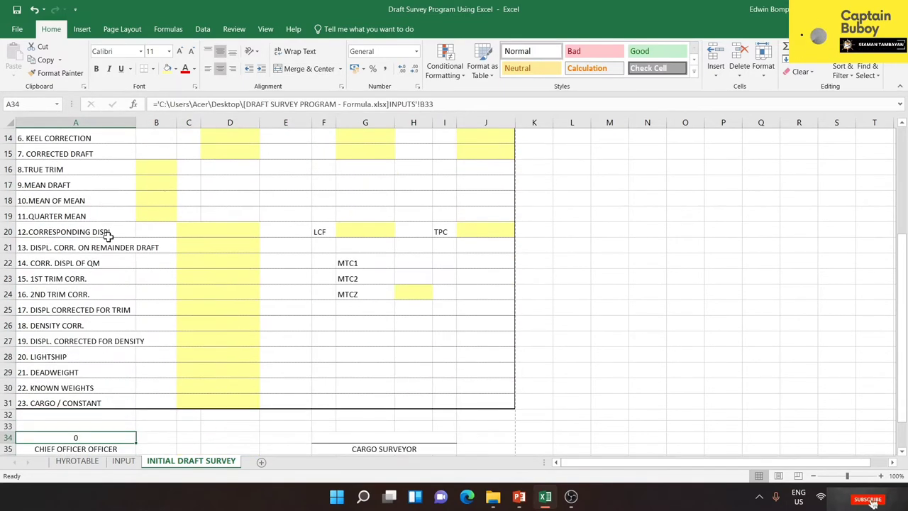
key("Down")
key("Down")
key("Down")
key("Down")
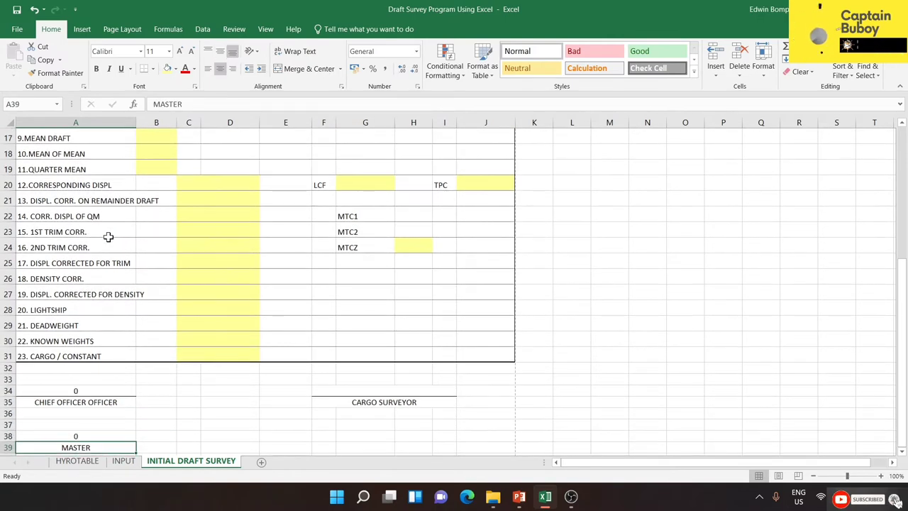
key("Up")
key("Up")
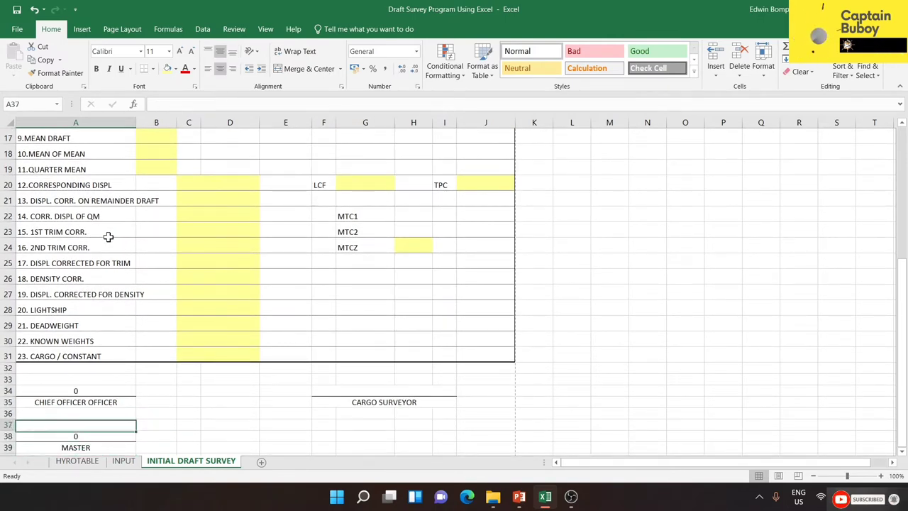
key("Up")
key("Up")
key("Right")
key("Right")
key("Right")
key("Right")
key("Right")
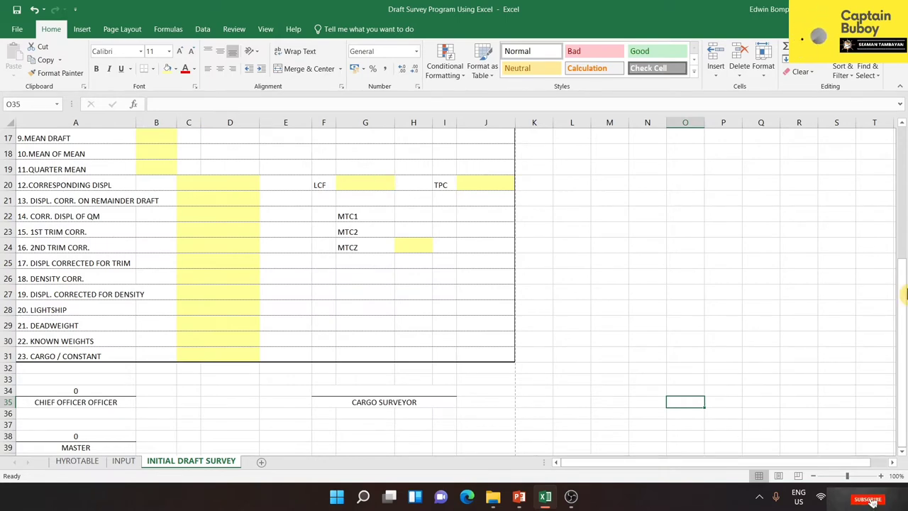
left_click_drag(899, 228, 899, 145)
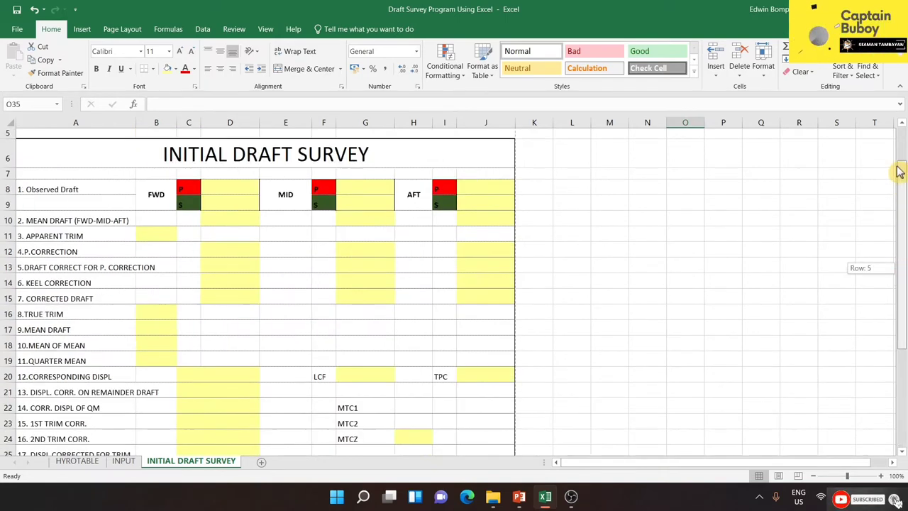
left_click(707, 248)
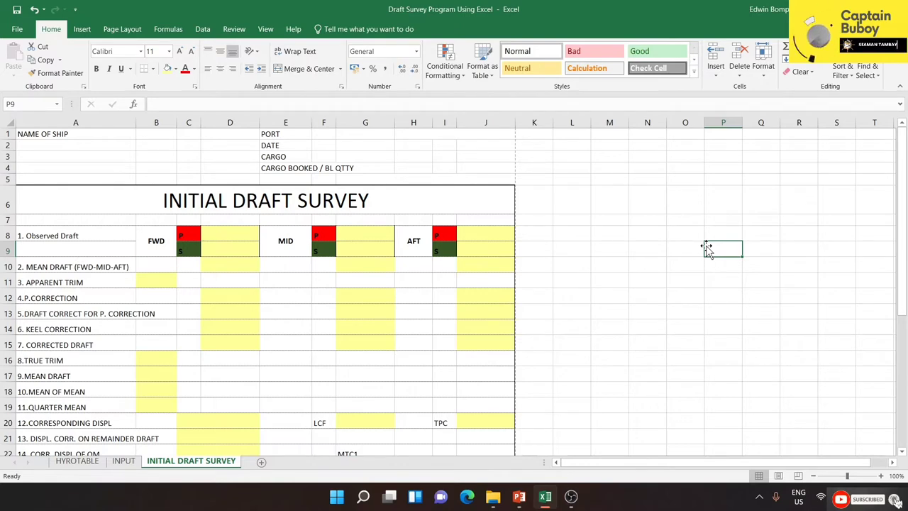
Step: Add a new worksheet after INITIAL DRAFT SURVEY and name it FINAL DRAFT SURVEY
left_click(261, 462)
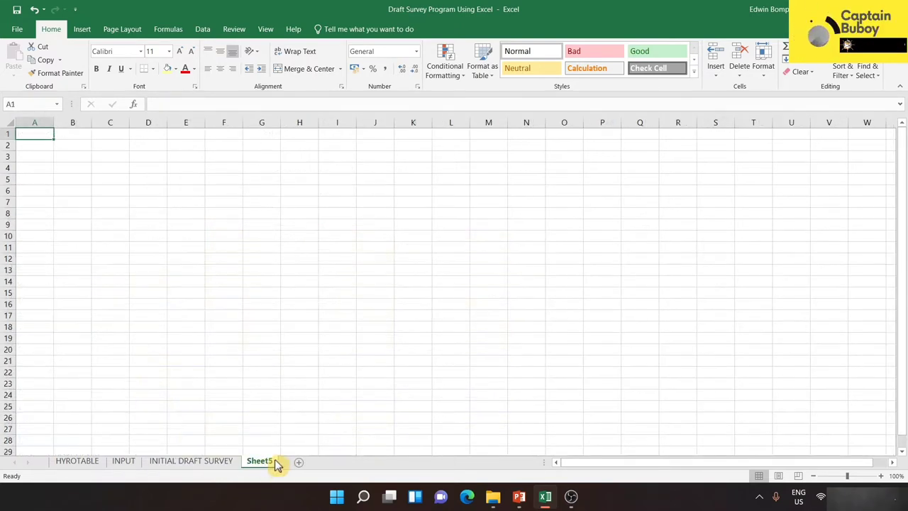
right_click(260, 463)
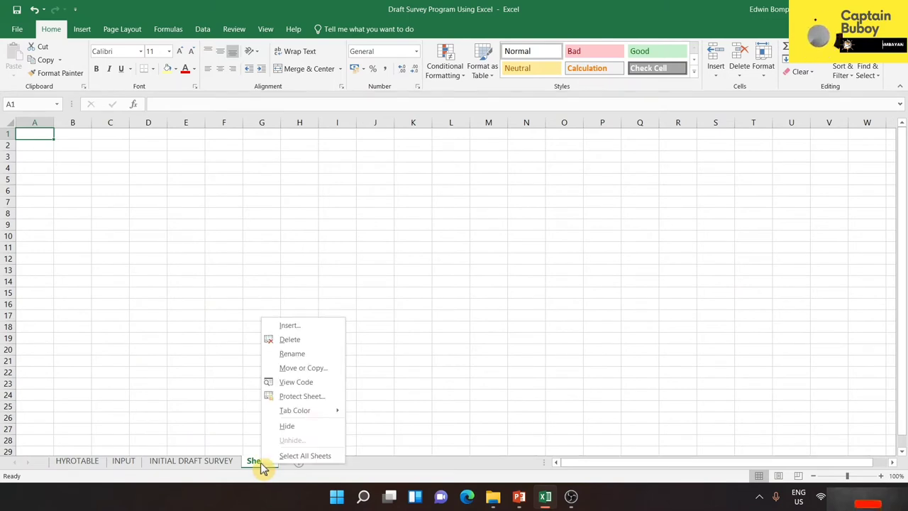
left_click(325, 353)
type("F")
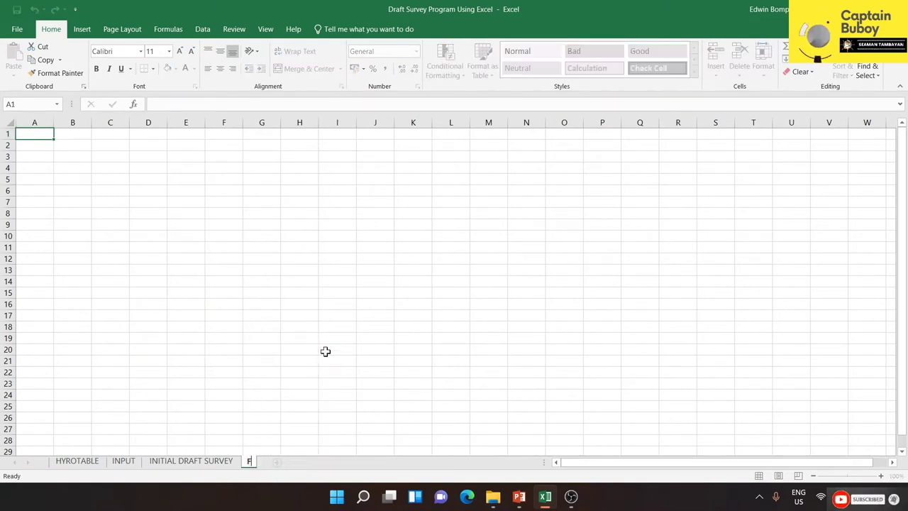
type("INAL")
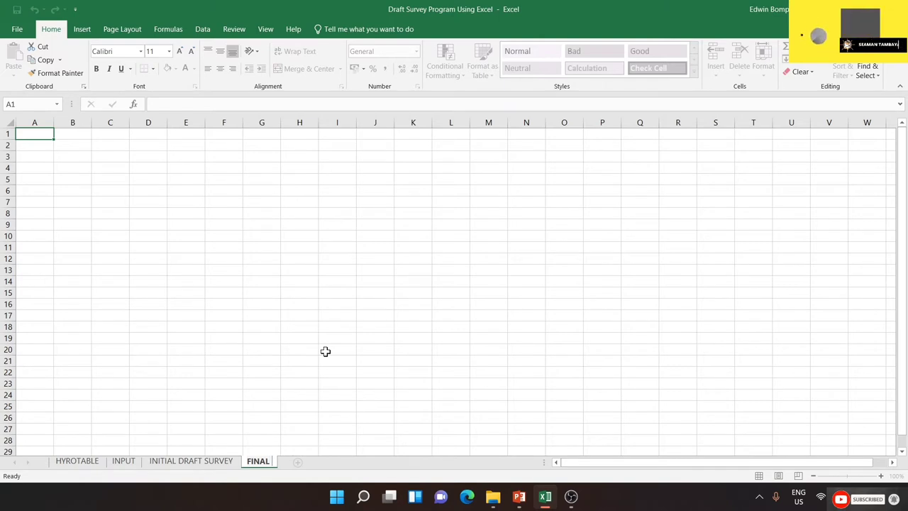
type(" DRAFT ")
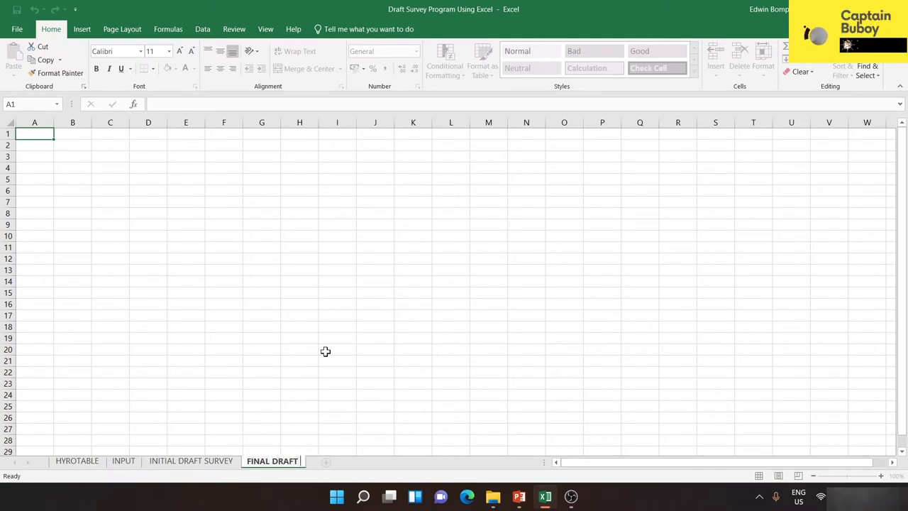
type("SURVEY")
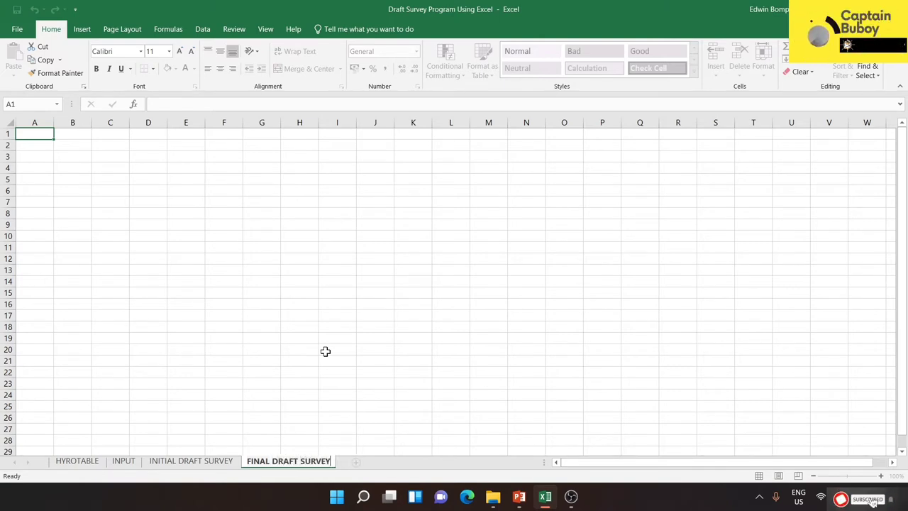
left_click(326, 351)
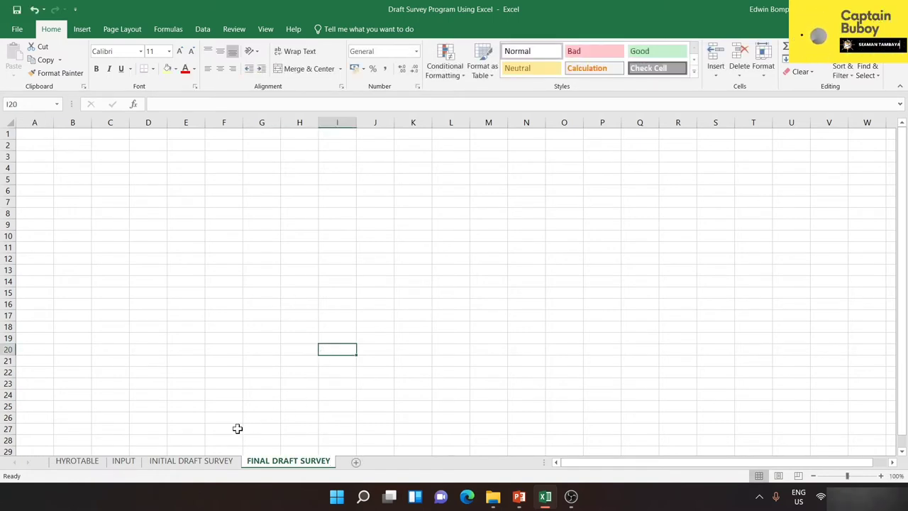
Step: Copy the whole INITIAL DRAFT SURVEY sheet and paste it into FINAL DRAFT SURVEY
left_click(204, 462)
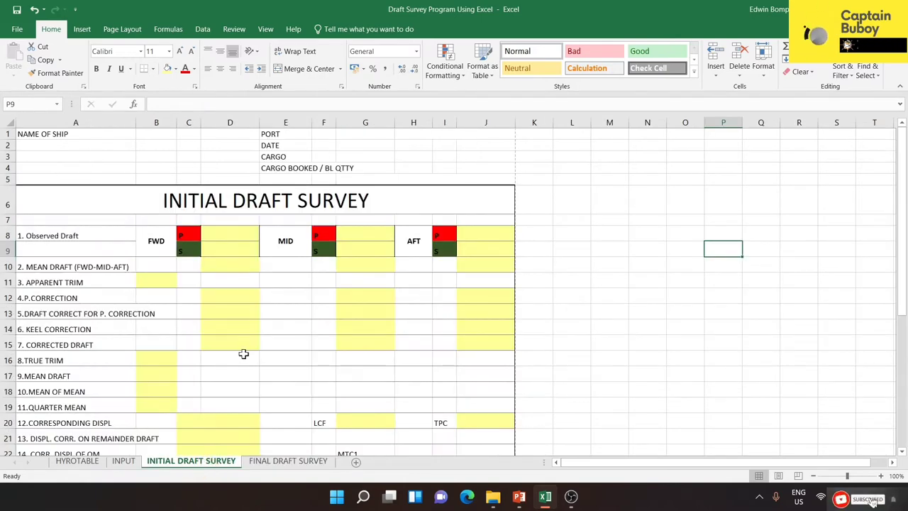
left_click(6, 117)
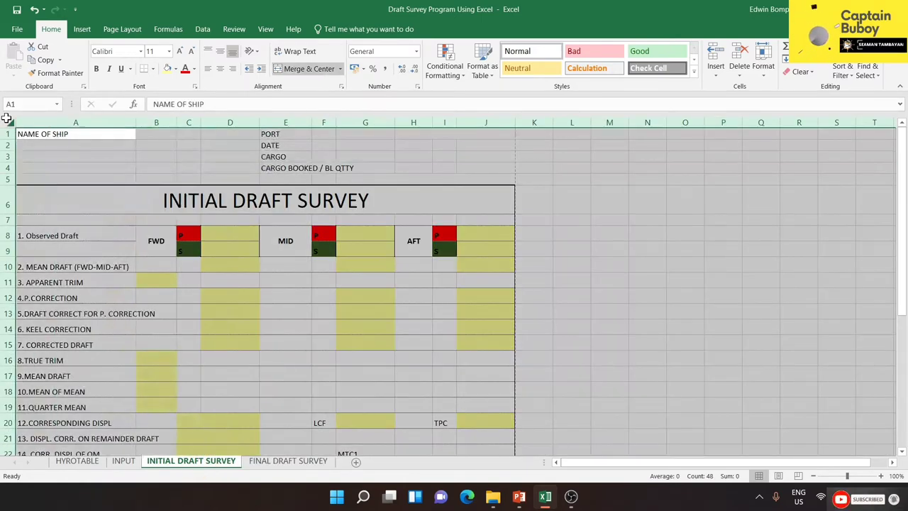
right_click(7, 121)
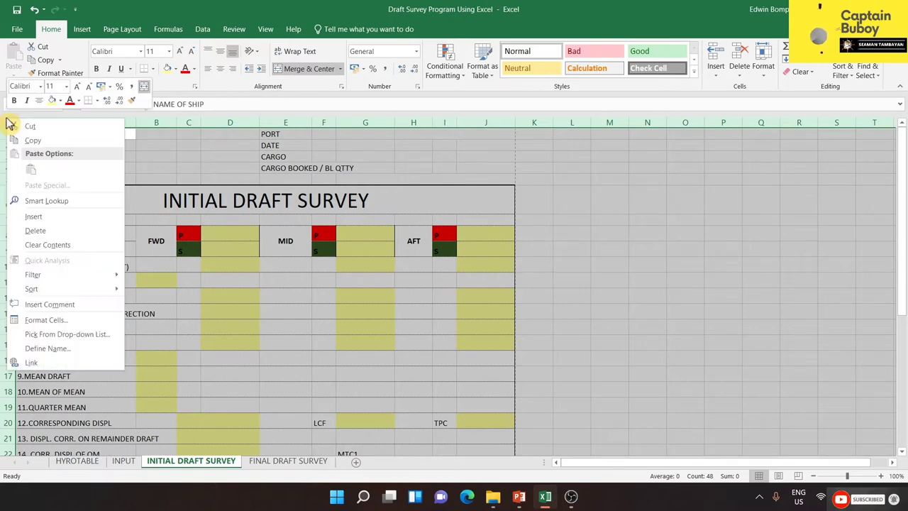
left_click(33, 139)
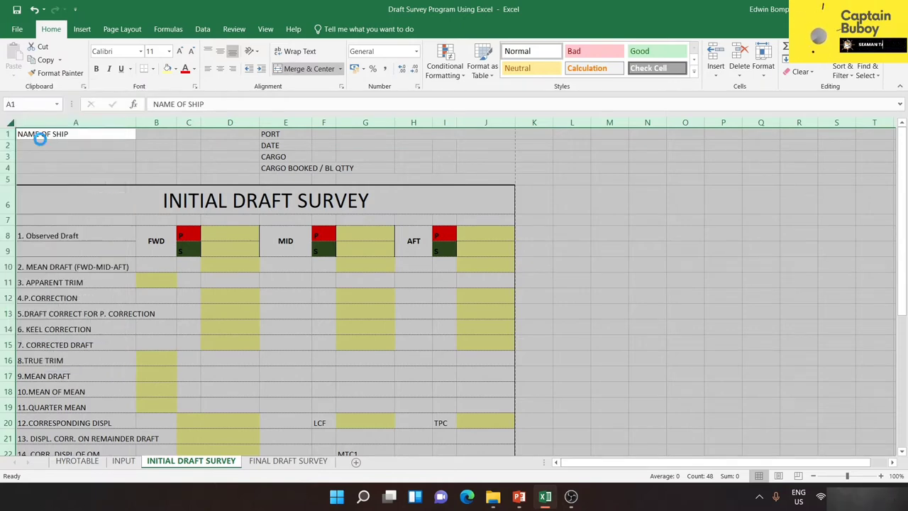
left_click(299, 460)
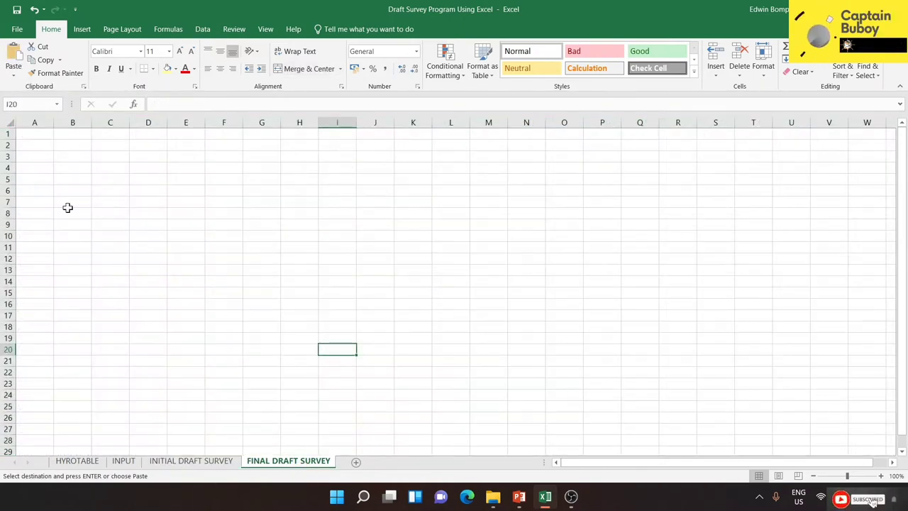
right_click(7, 120)
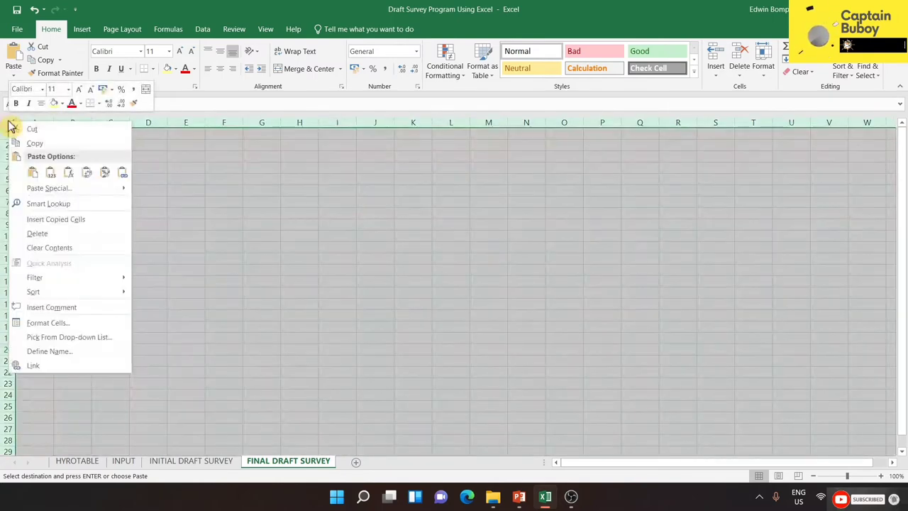
left_click(33, 172)
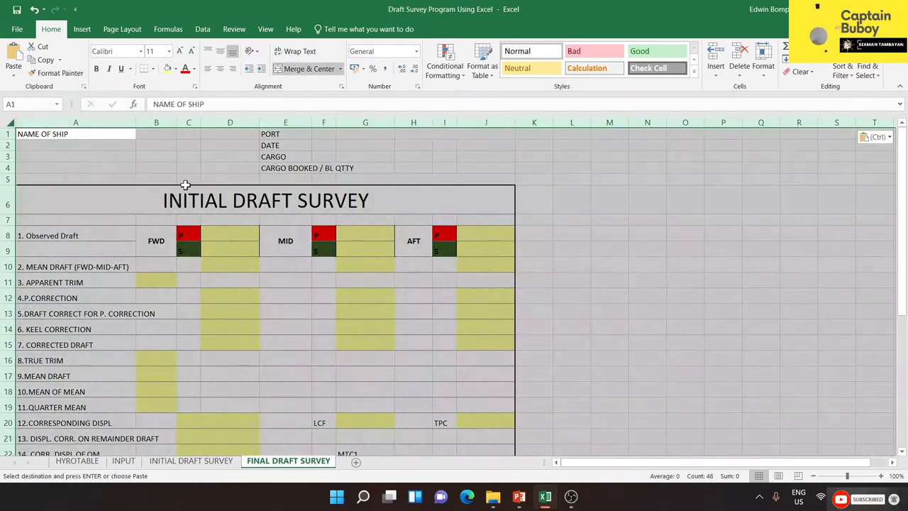
Step: Change the word INITIAL to FINAL in the A6 title
double_click(201, 199)
double_click(201, 200)
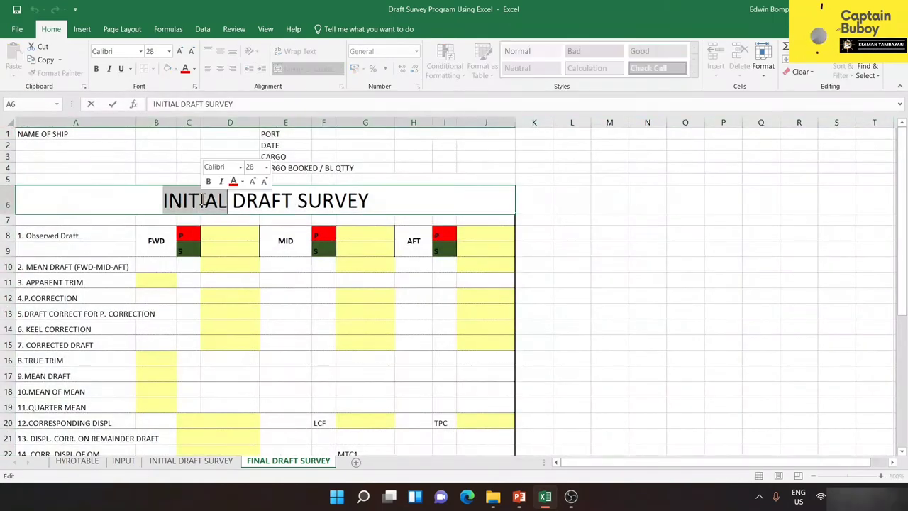
type("FI")
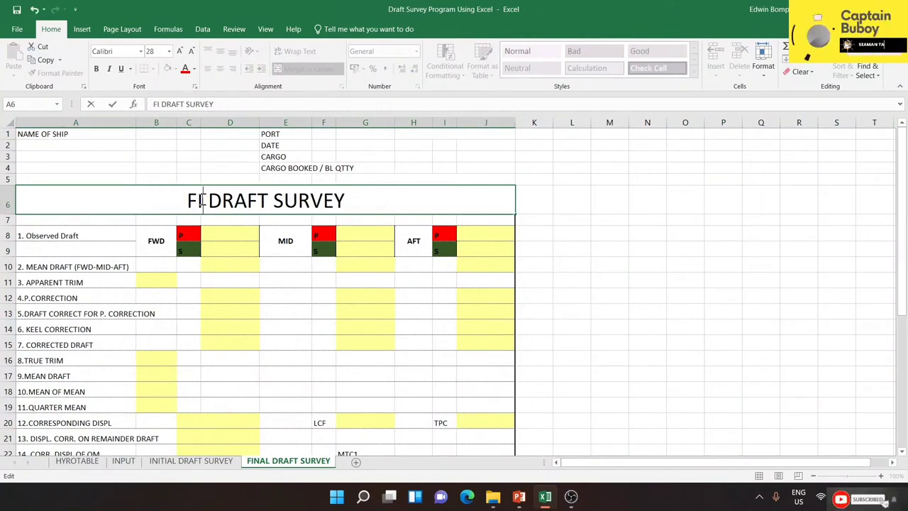
type("NAL")
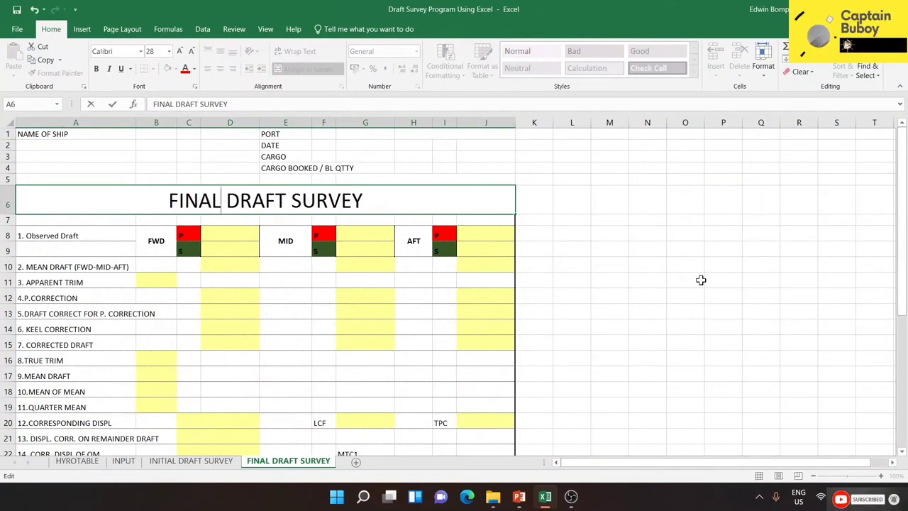
left_click(787, 285)
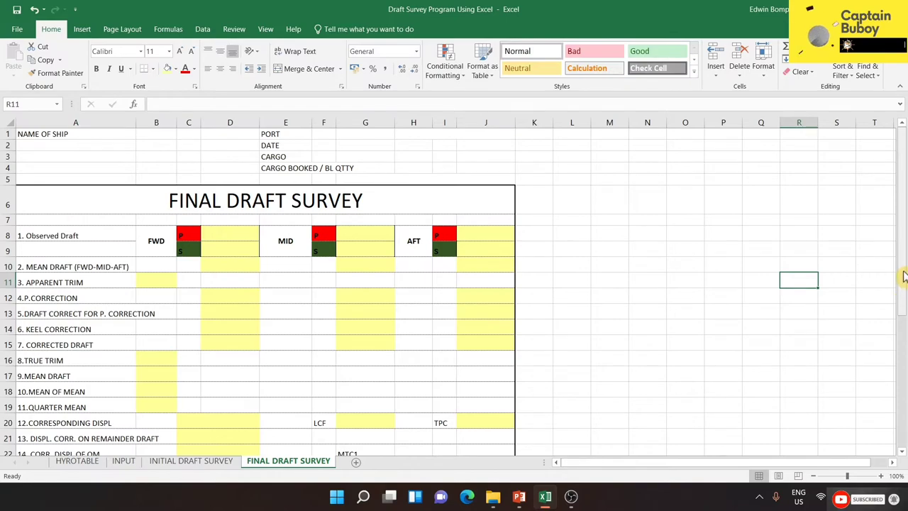
Step: Insert four blank rows at row 32 below item 23 CARGO / CONSTANT
mouse_move(903, 276)
left_mouse_down()
mouse_move(904, 408)
mouse_move(895, 375)
left_mouse_up()
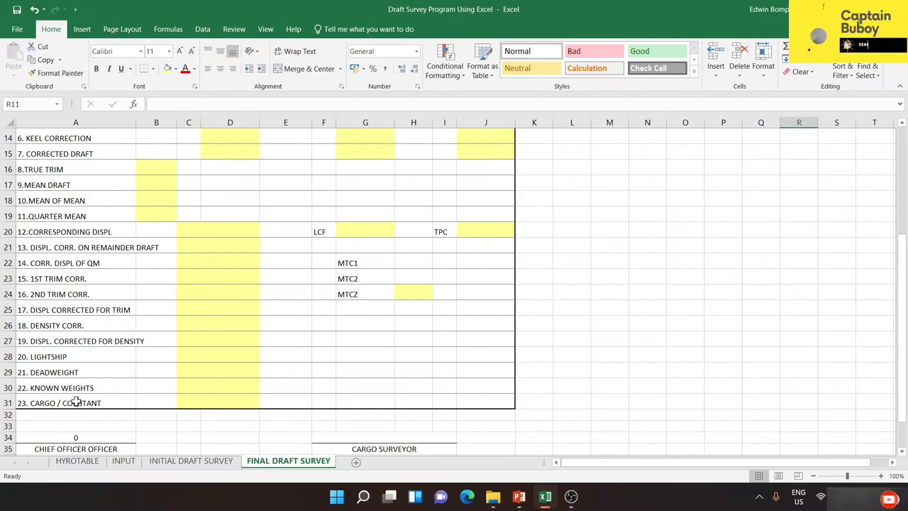
left_click(6, 414)
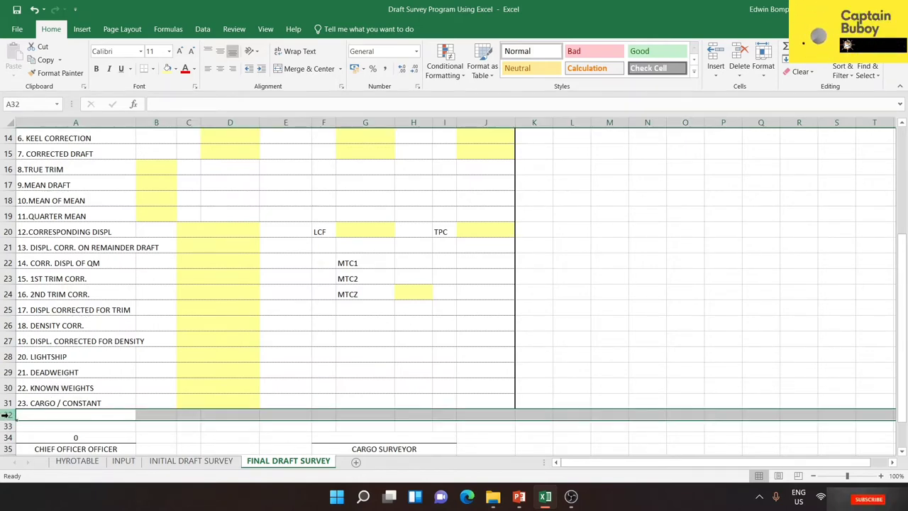
right_click(7, 415)
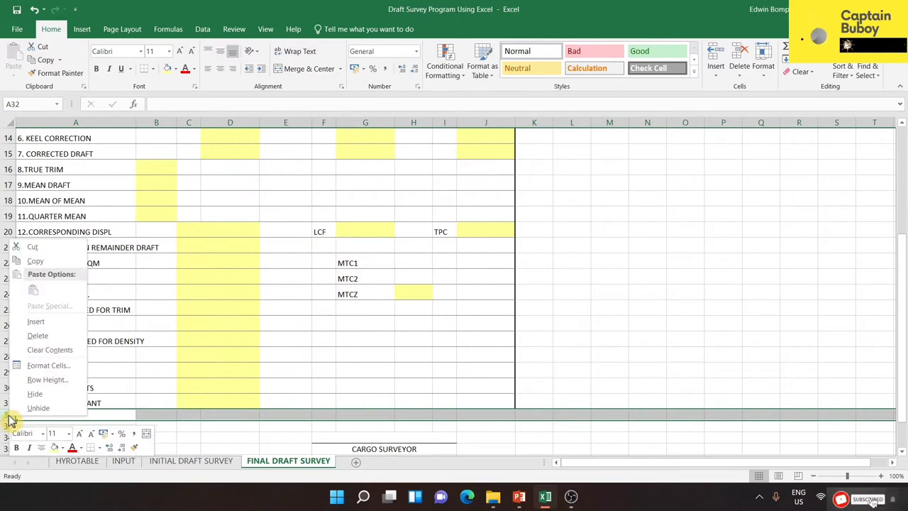
left_click(51, 323)
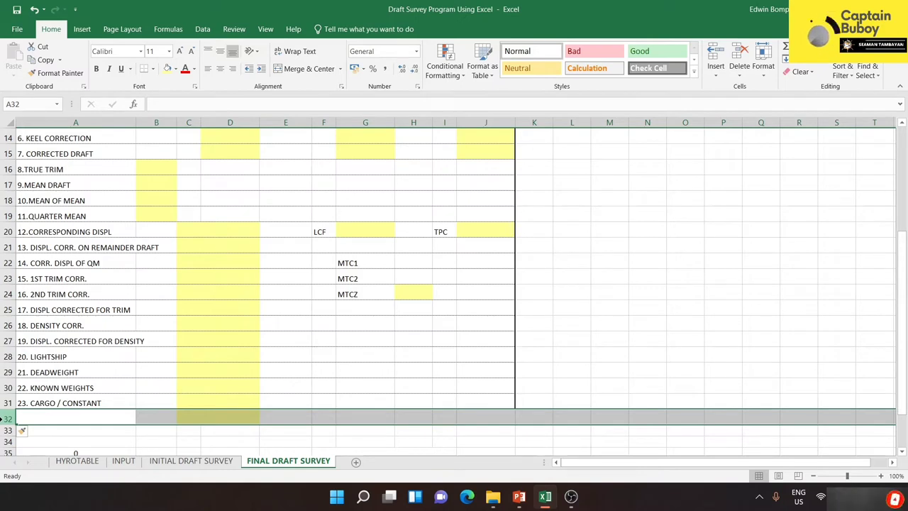
right_click(5, 418)
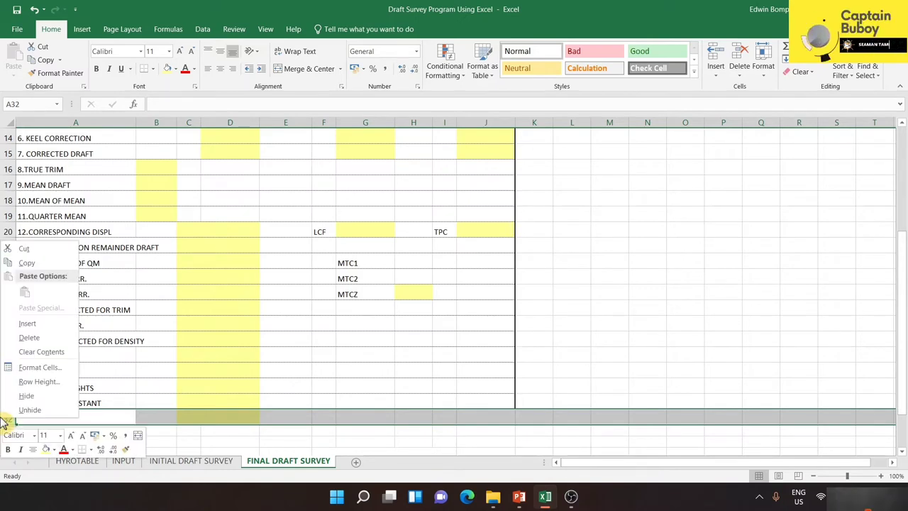
left_click(45, 323)
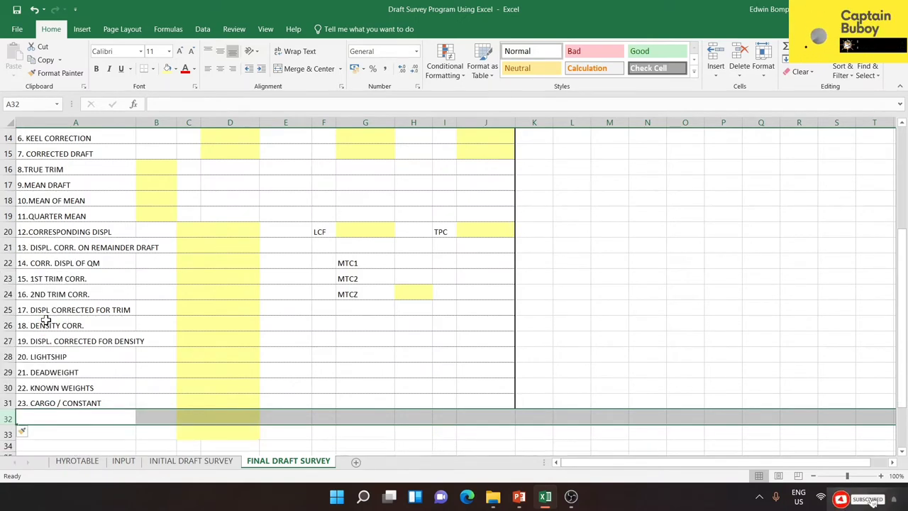
right_click(7, 419)
left_click(39, 325)
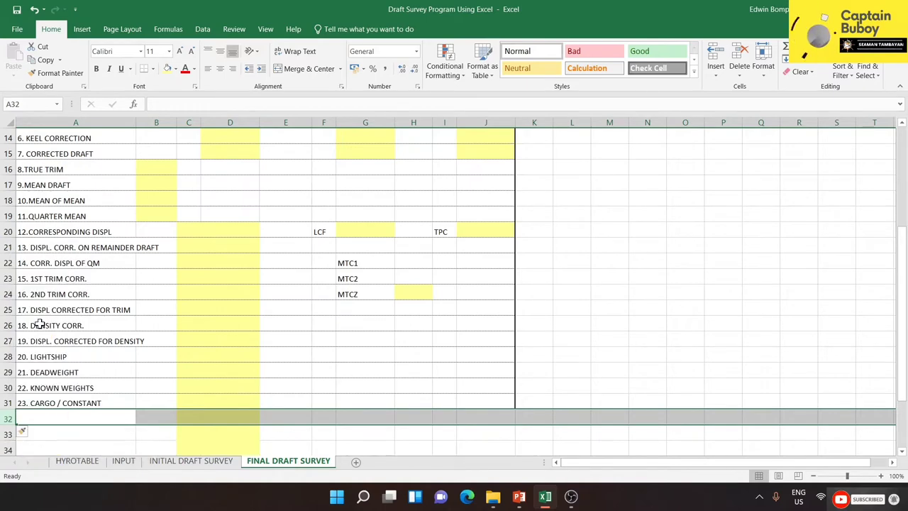
right_click(4, 418)
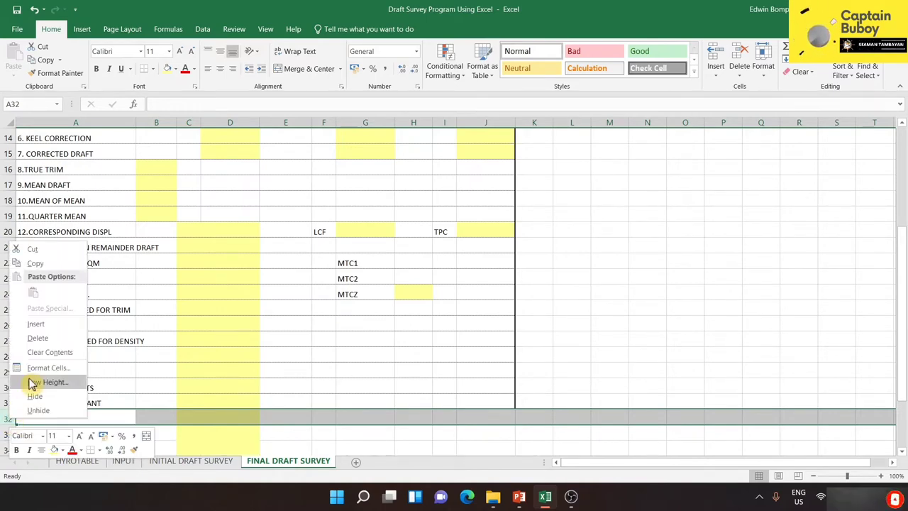
left_click(37, 324)
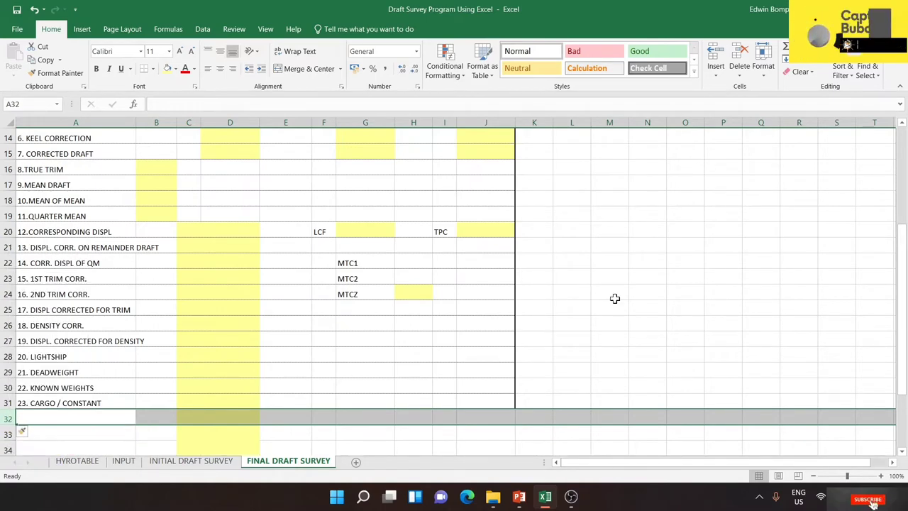
Step: Select the new rows A32:J35 across the table
left_click_drag(902, 287, 901, 383)
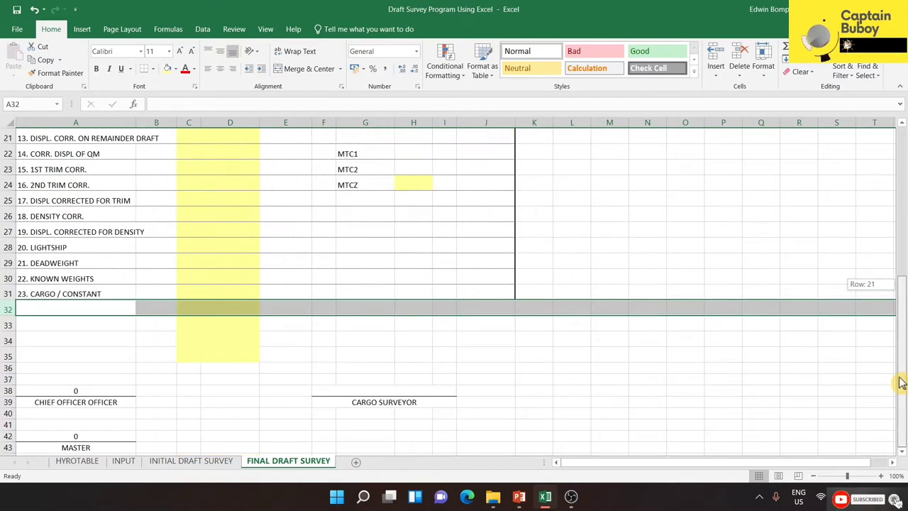
left_click(528, 334)
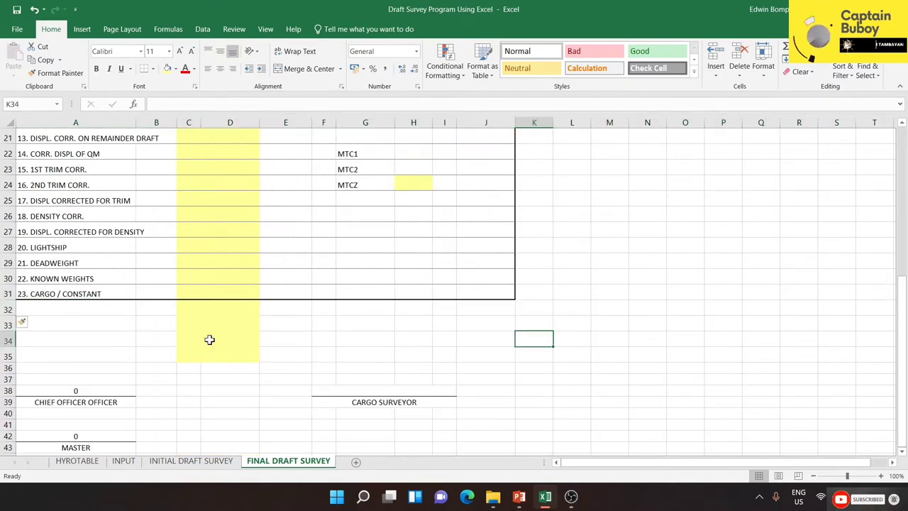
left_click_drag(62, 310, 503, 351)
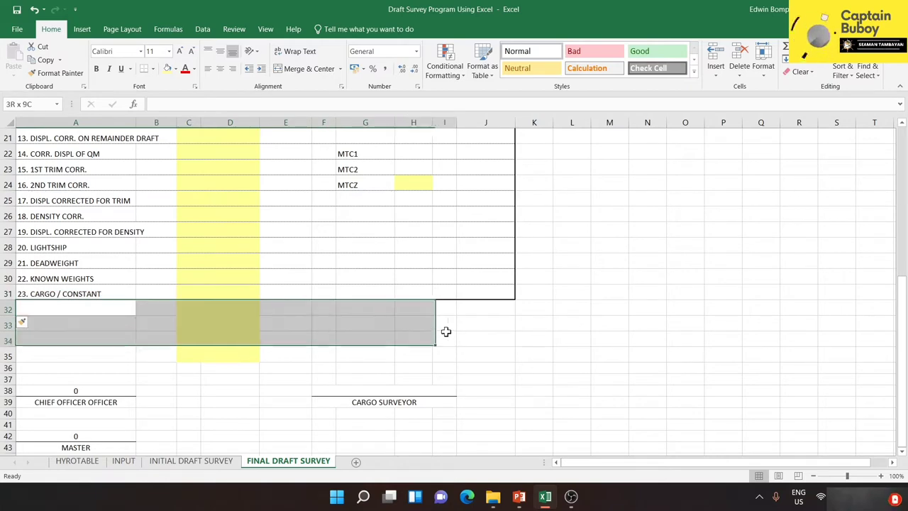
Step: Give A32:J35 left, right and bottom borders with dotted lines between the rows
right_click(488, 345)
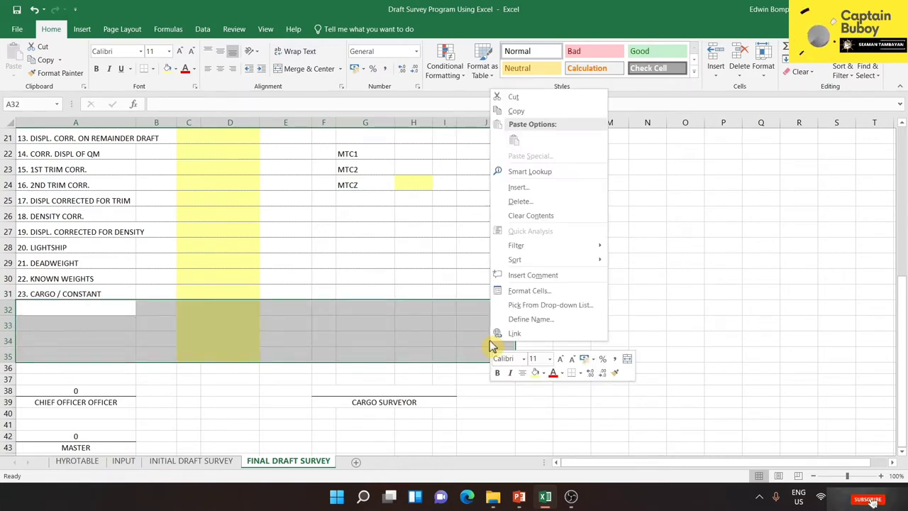
left_click(552, 295)
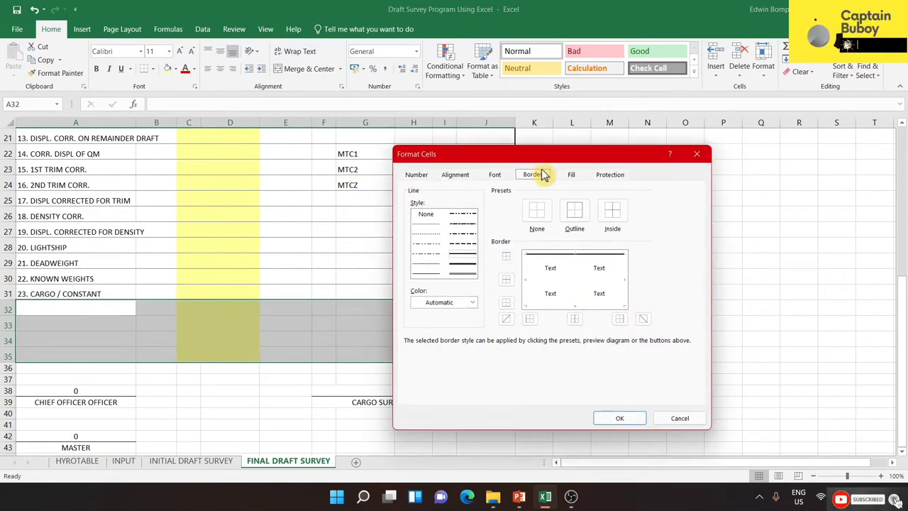
left_click(621, 282)
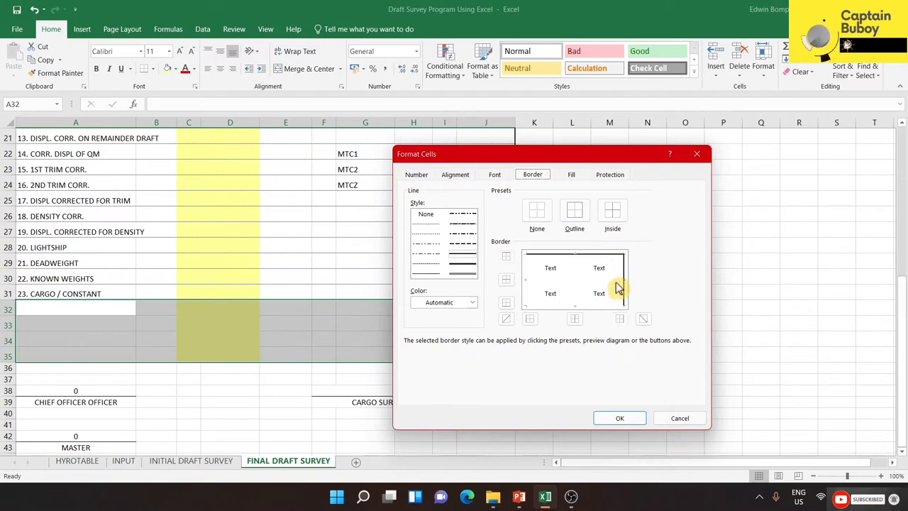
left_click(531, 287)
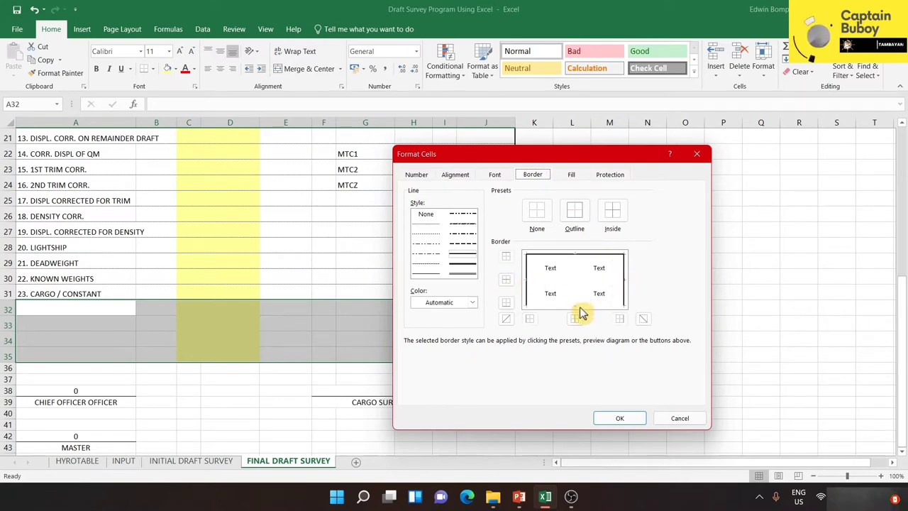
left_click(581, 309)
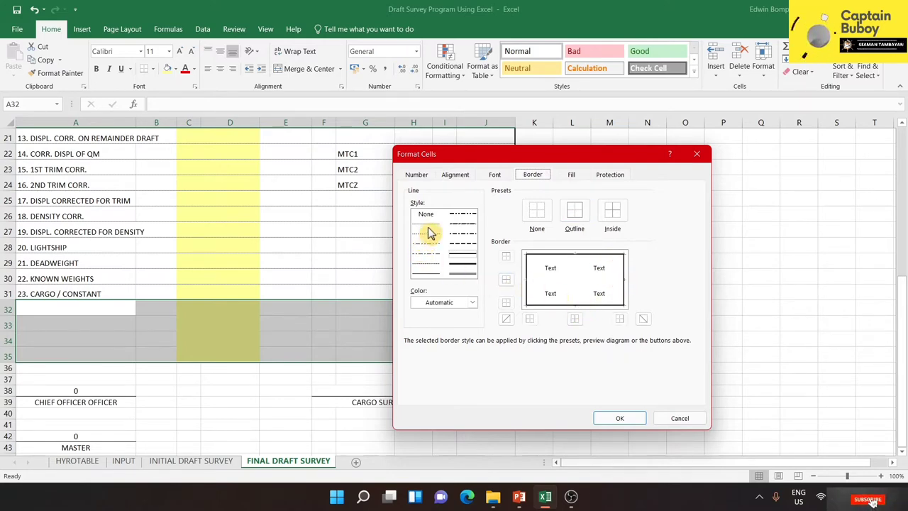
left_click(426, 224)
left_click(560, 281)
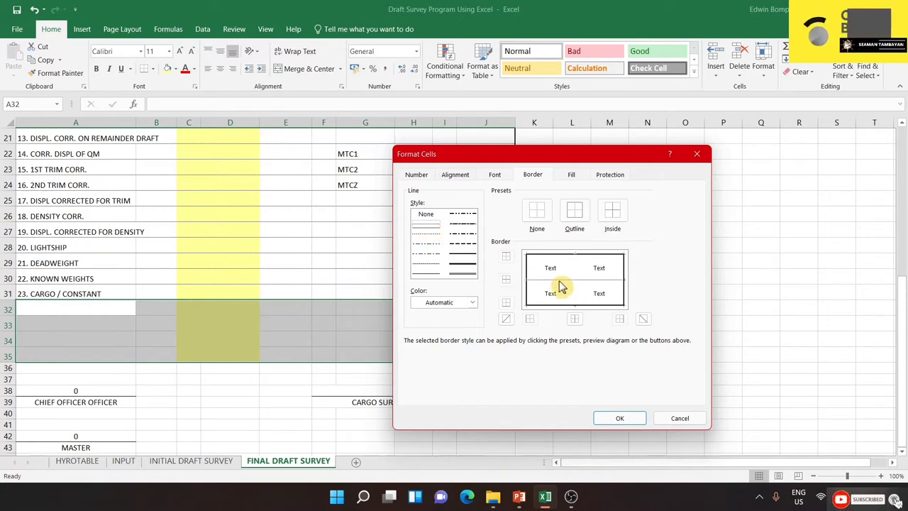
left_click(619, 419)
left_click(665, 326)
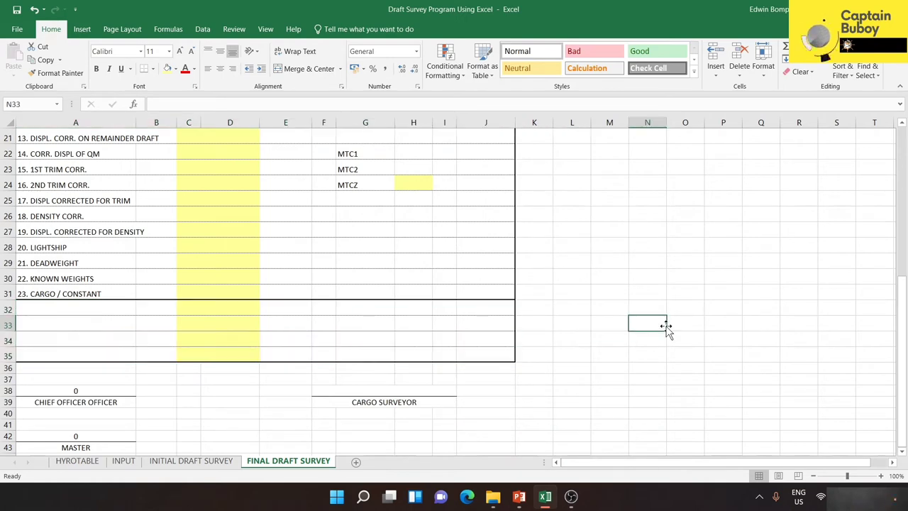
Step: Replace the top border of A32:J35 with a thin solid line
left_click_drag(71, 310, 485, 345)
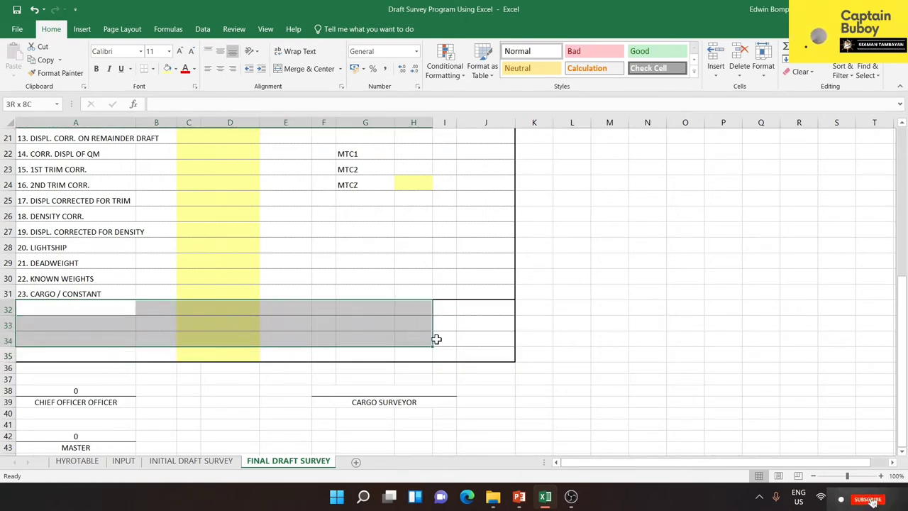
right_click(485, 344)
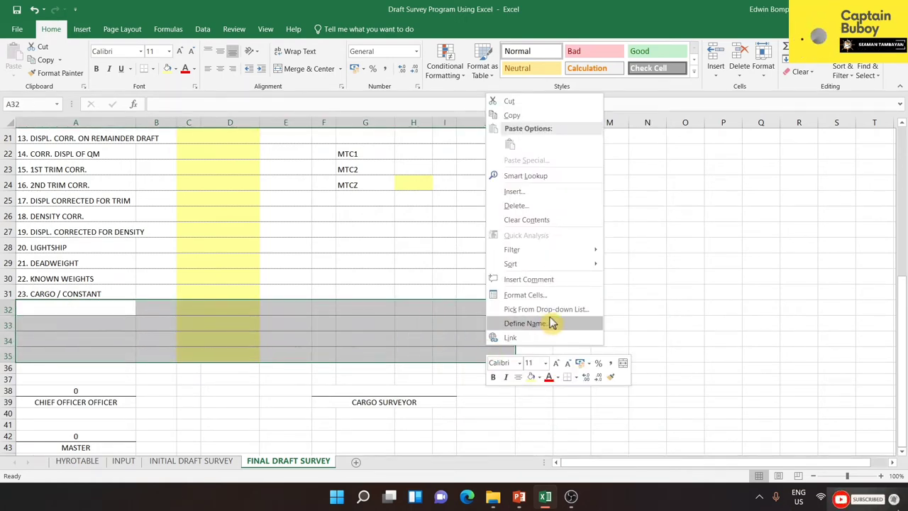
left_click(548, 295)
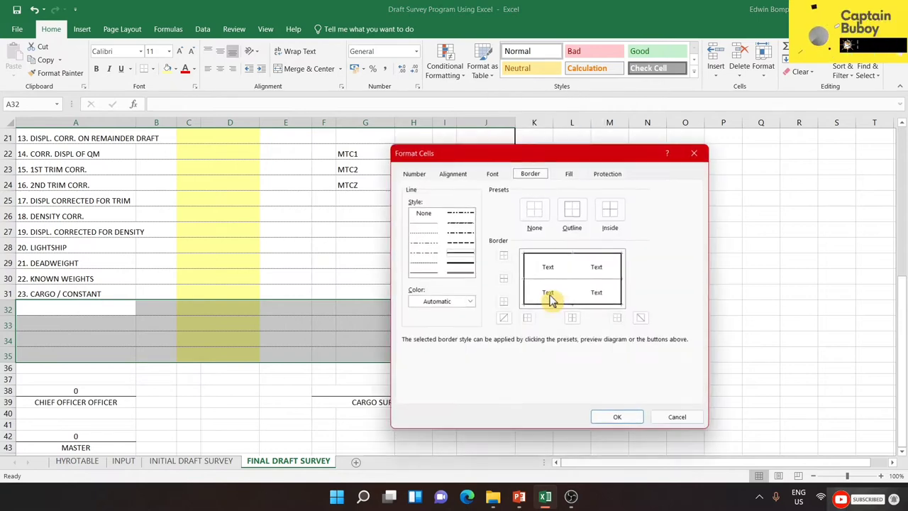
left_click(578, 261)
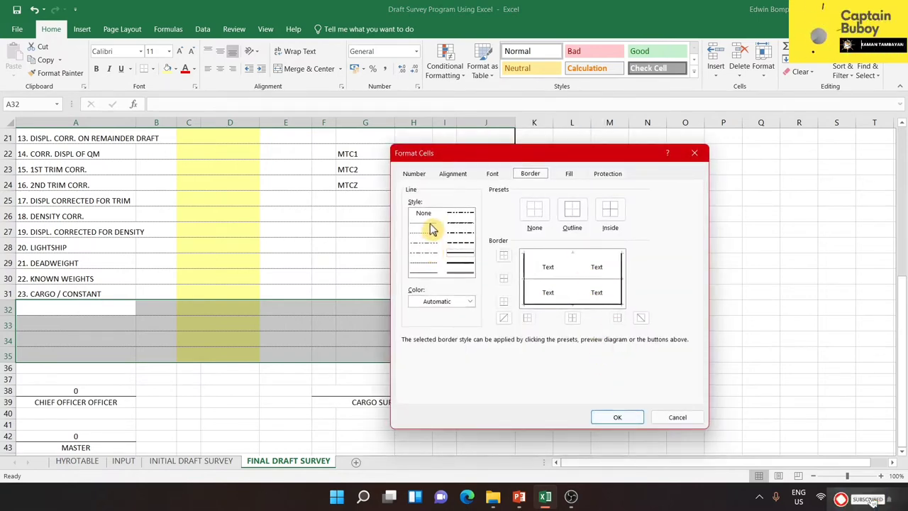
left_click(428, 224)
left_click(572, 254)
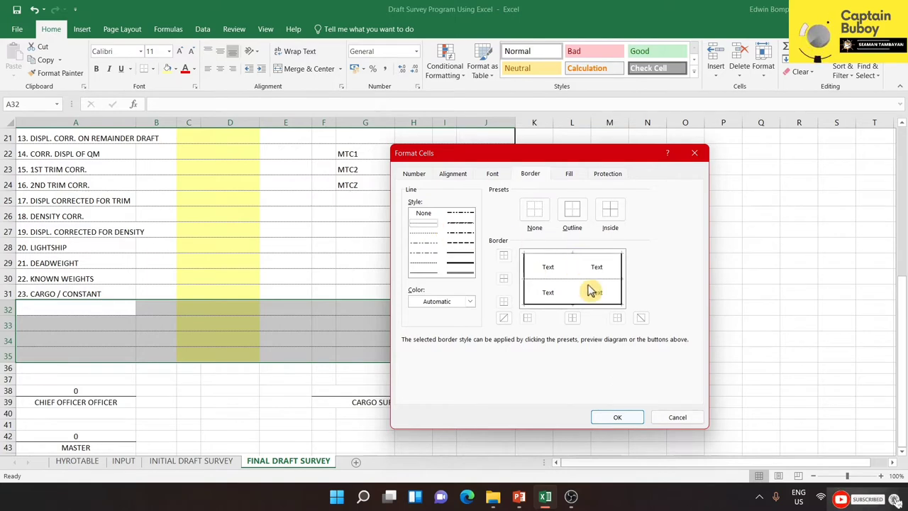
left_click(624, 419)
left_click(713, 346)
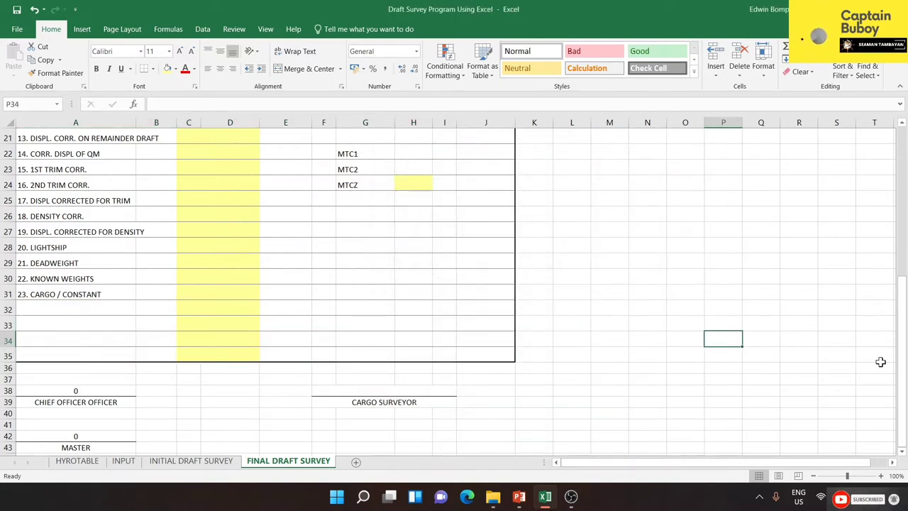
Step: Label A32 '24. INITIAL CARGO QTTY' and start typing the item 25 CARGO LOADED/DISCHARGED label in A33
left_click(67, 309)
type("2")
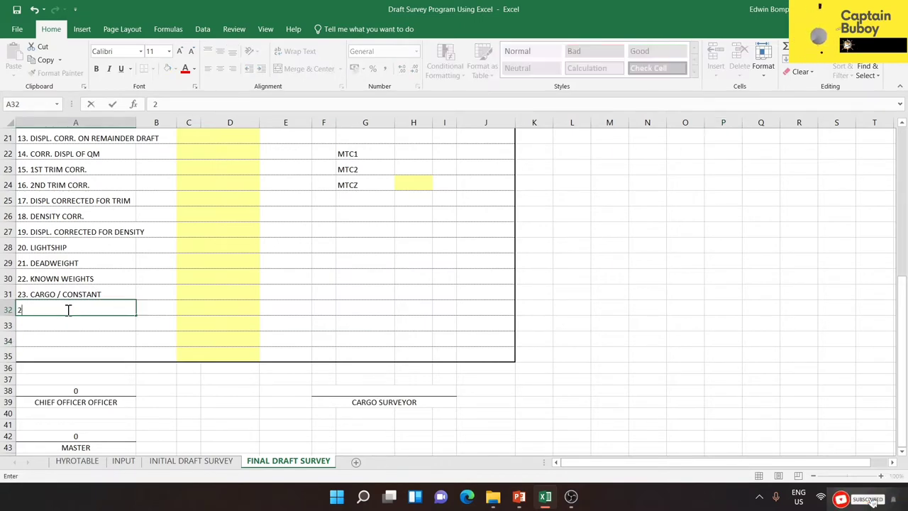
type("4. INI")
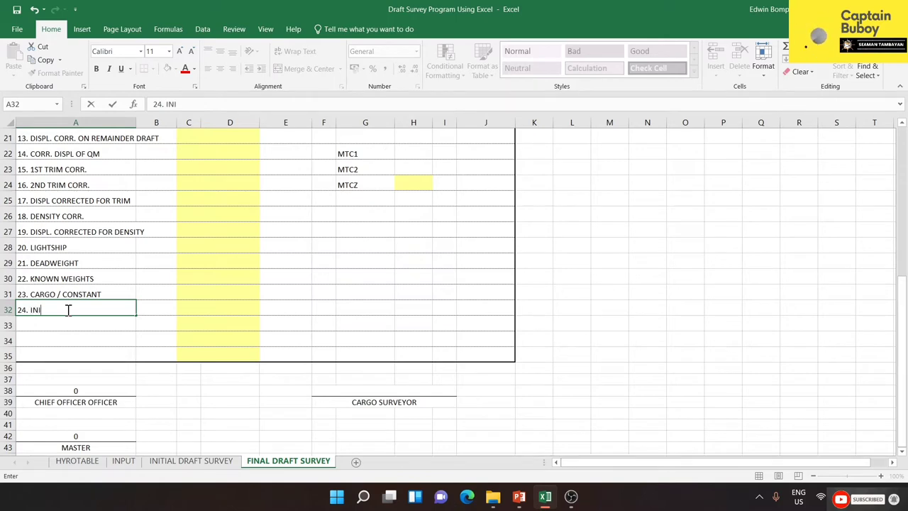
type("TIAL ")
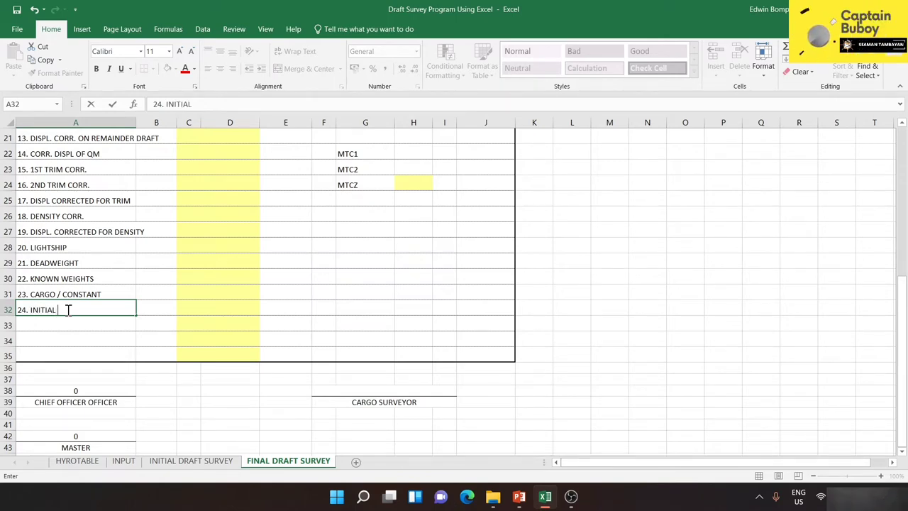
type("CARGO QTTY")
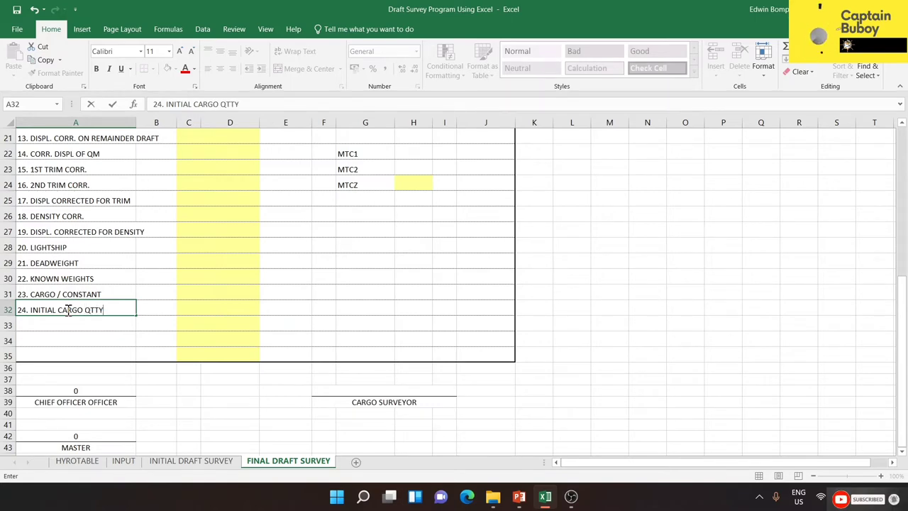
key("Return")
type("25.")
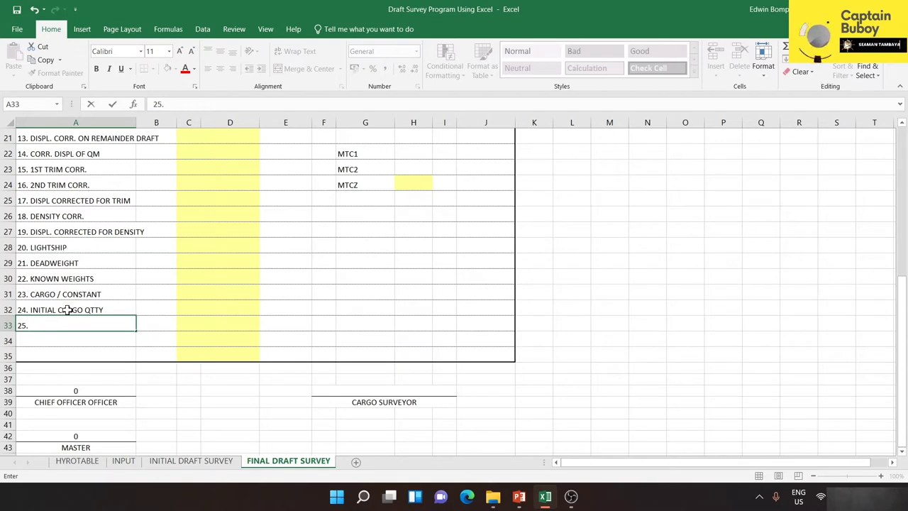
type(" CARGO LOADED")
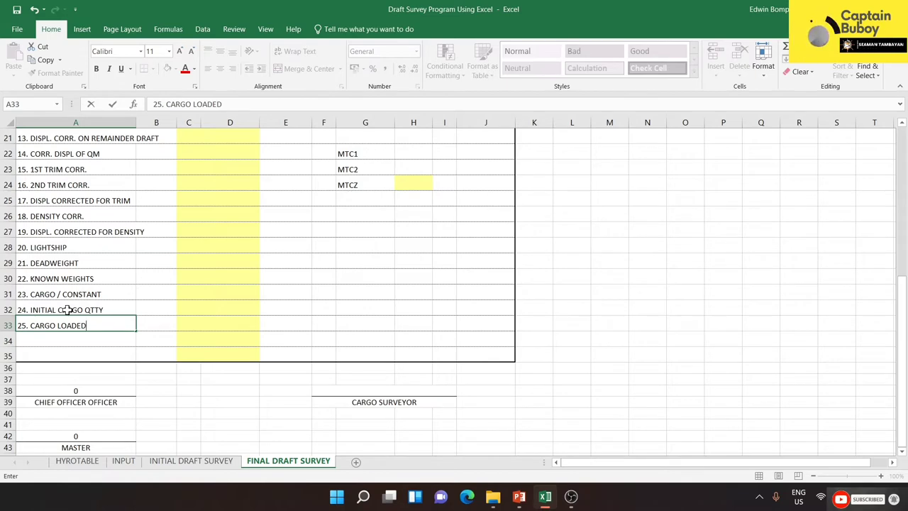
type("/DISC")
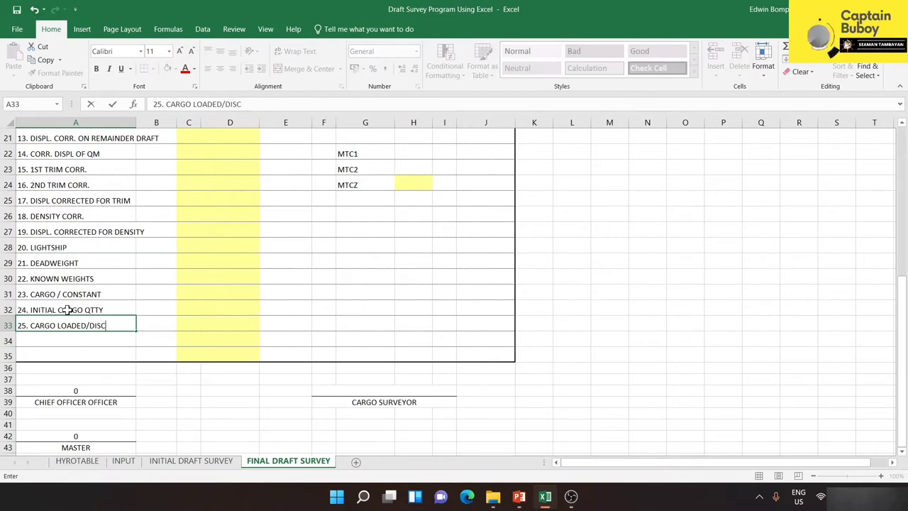
type("HAR")
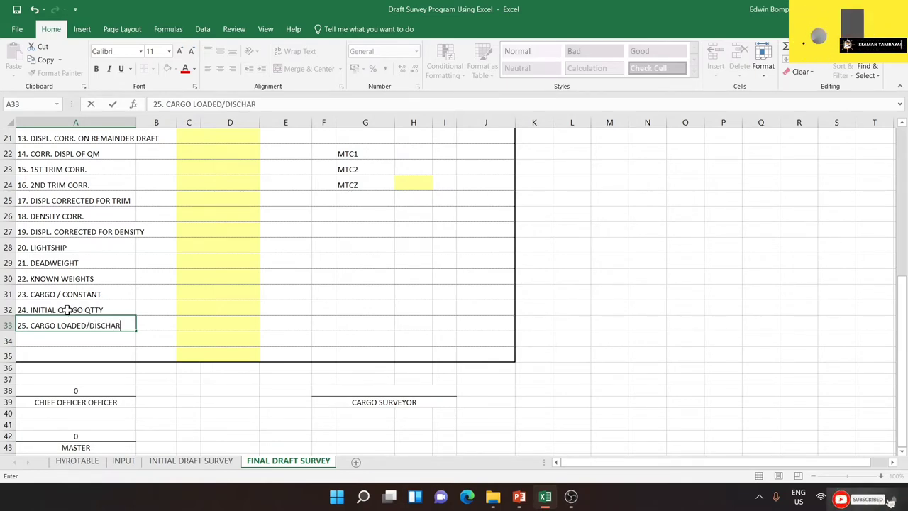
type("GED")
Step: Commit item 25 and enter '26. CARGO BOOKED / CARGO TO BE DISCHARGED' in A34
key("Return")
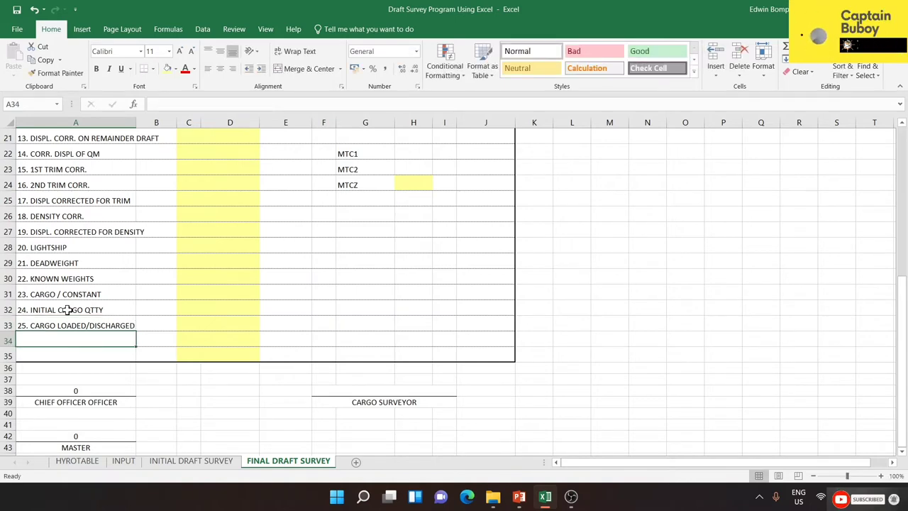
type("26.")
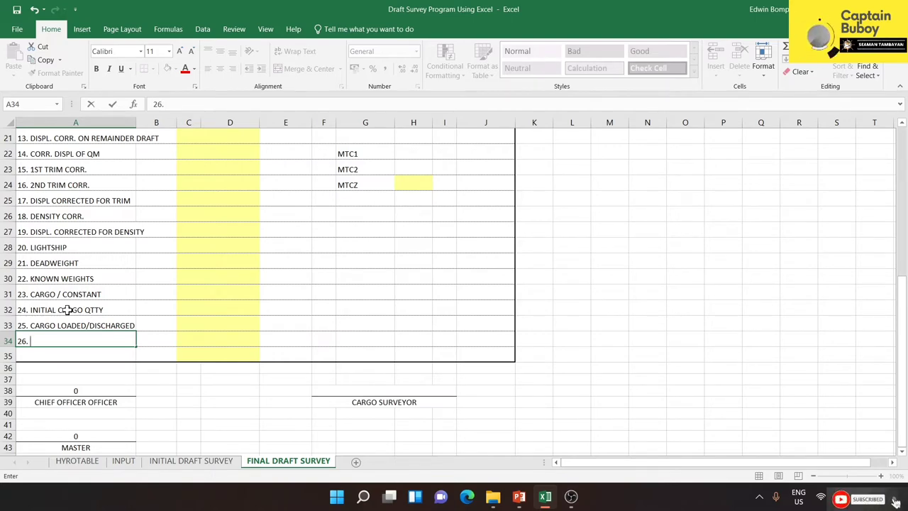
type("CAR")
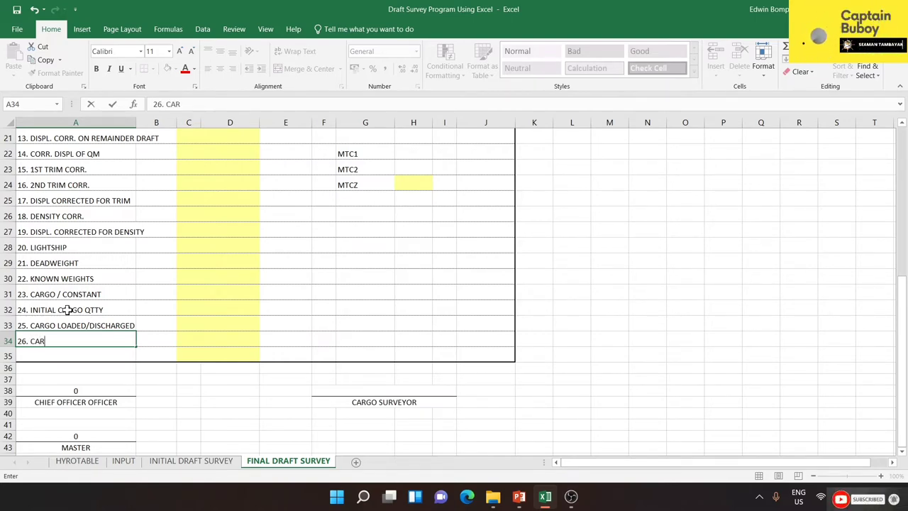
type("GO BOOK")
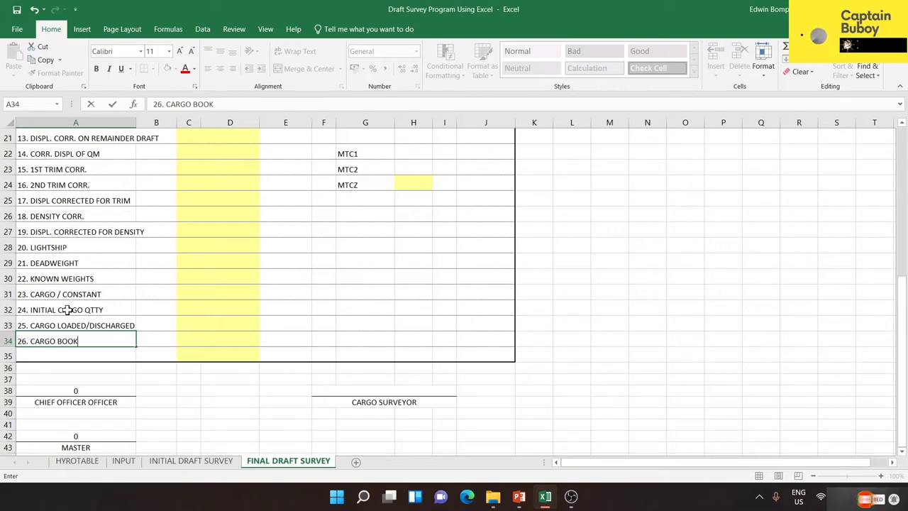
type("ED")
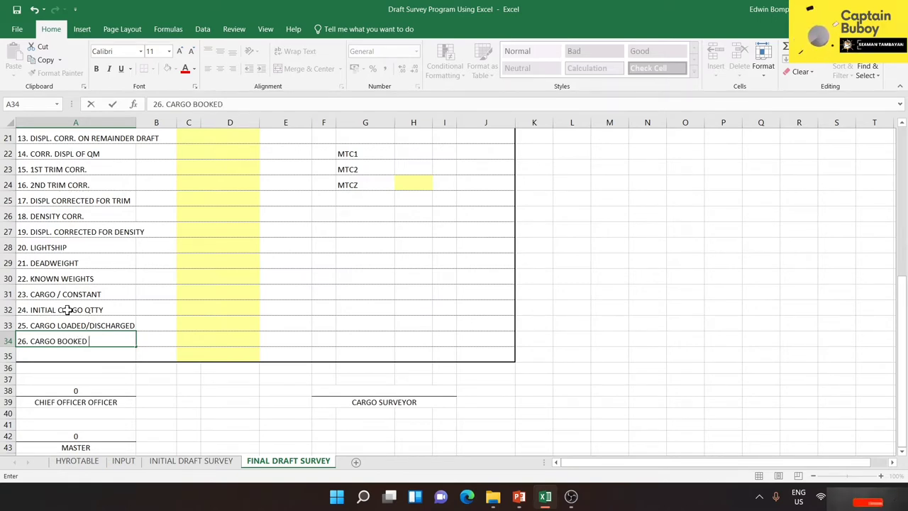
type(" /")
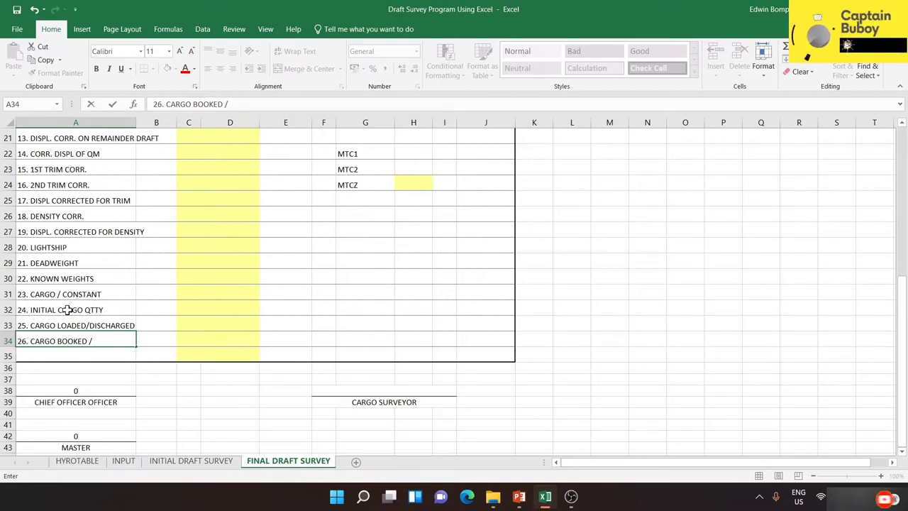
type(" C")
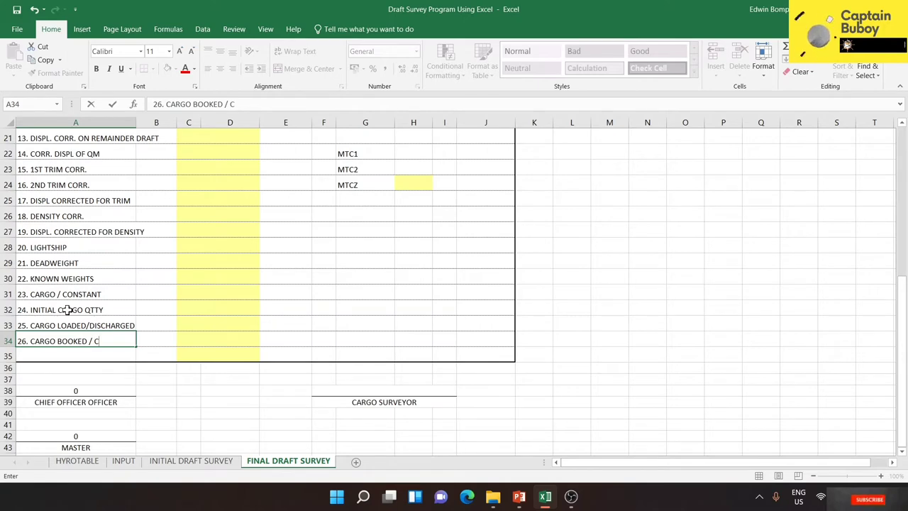
type("ARGO TO BE DISCH")
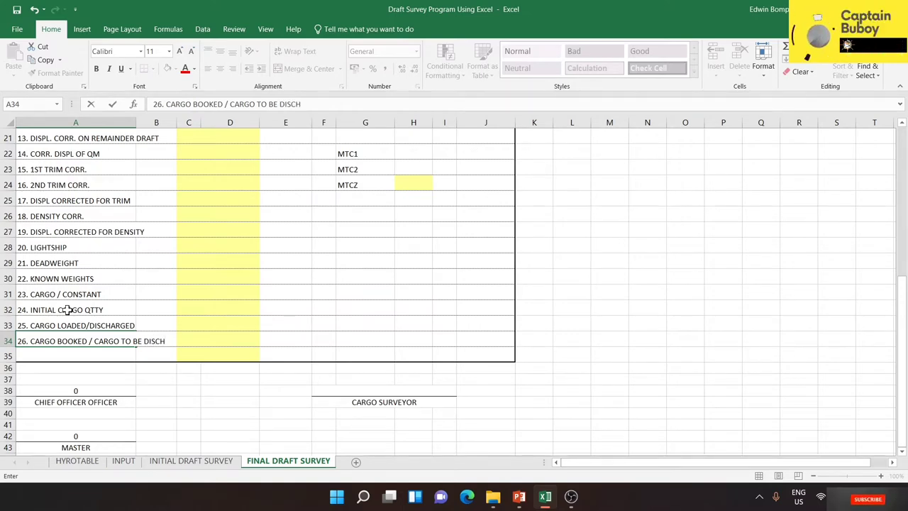
type("ARGED")
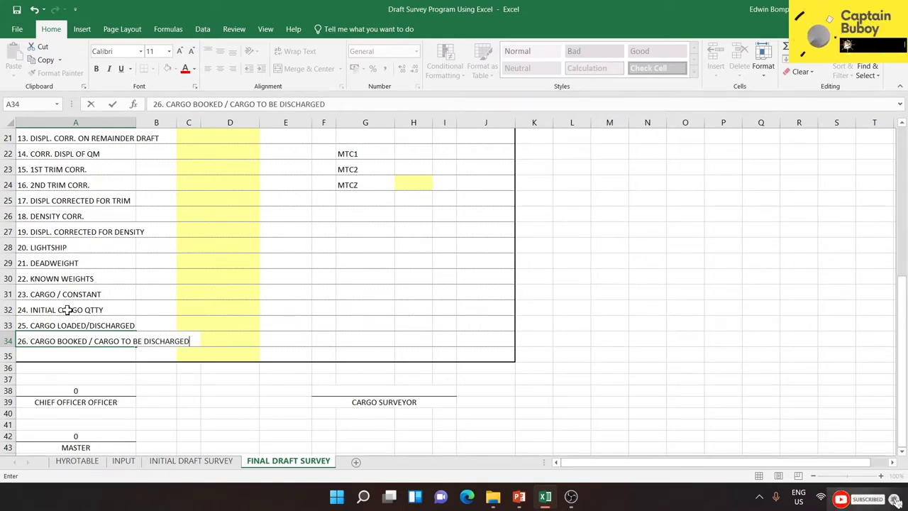
key("Return")
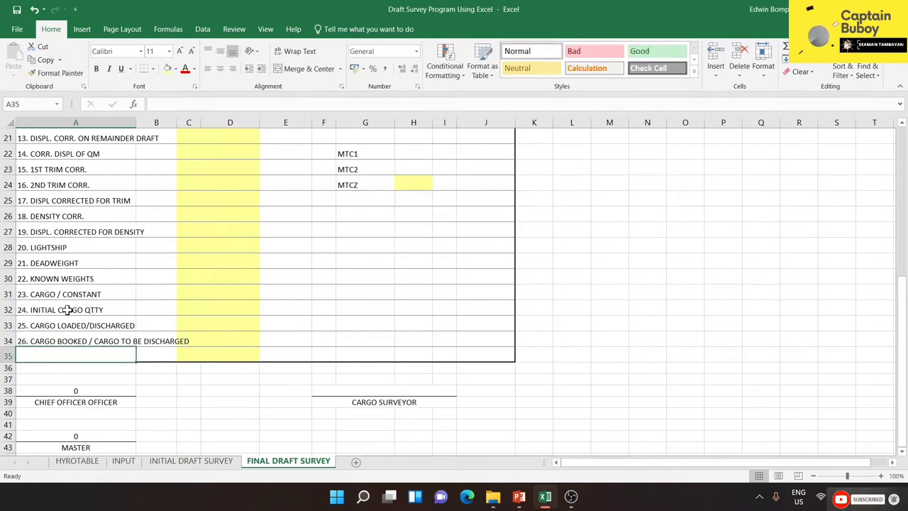
Step: Shorten the A34 label so it ends with 'DISCH'
left_click(57, 338)
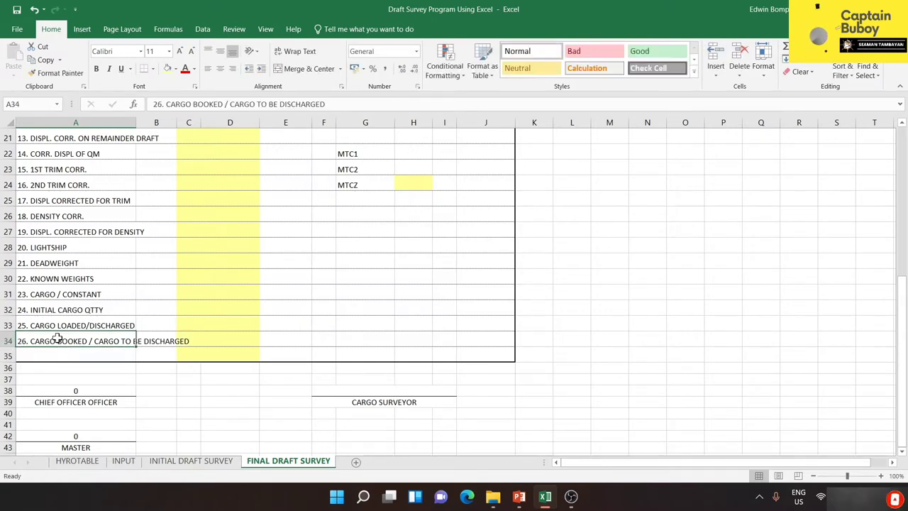
left_click(325, 104)
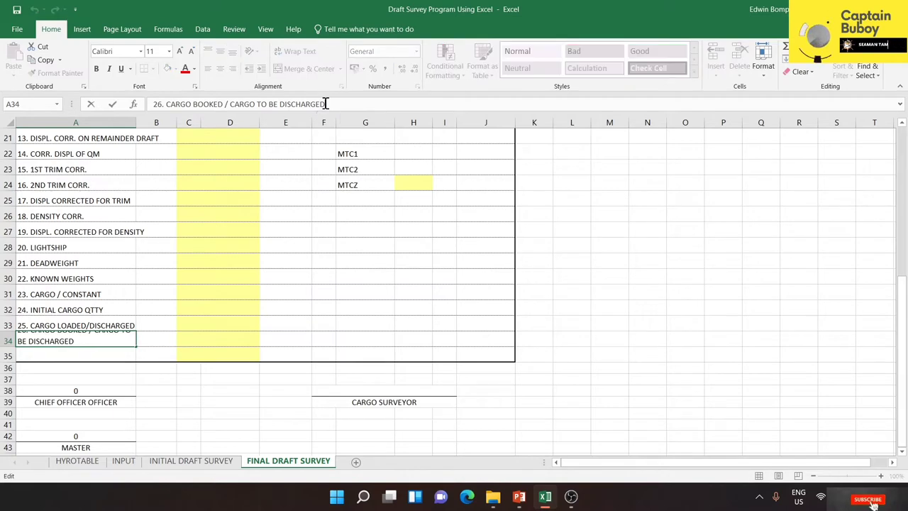
key("BackSpace")
key("BackSpace")
key("BackSpace")
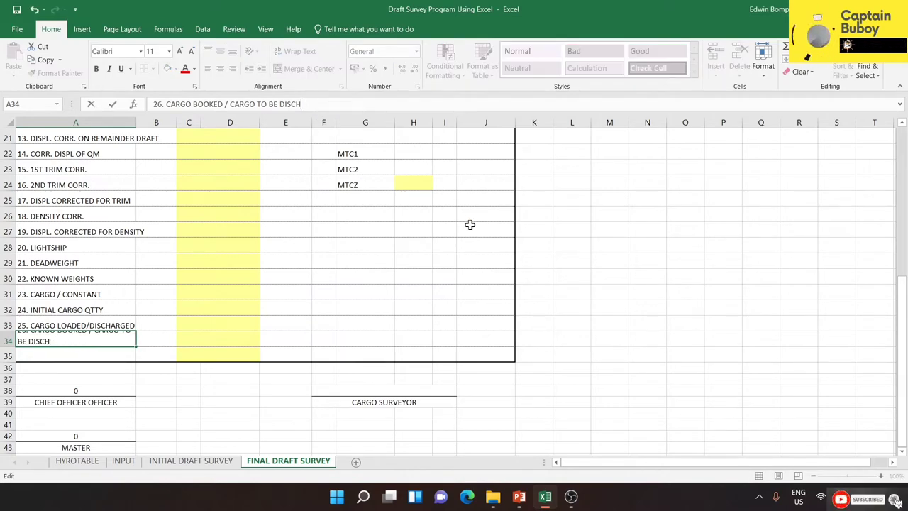
left_click(493, 258)
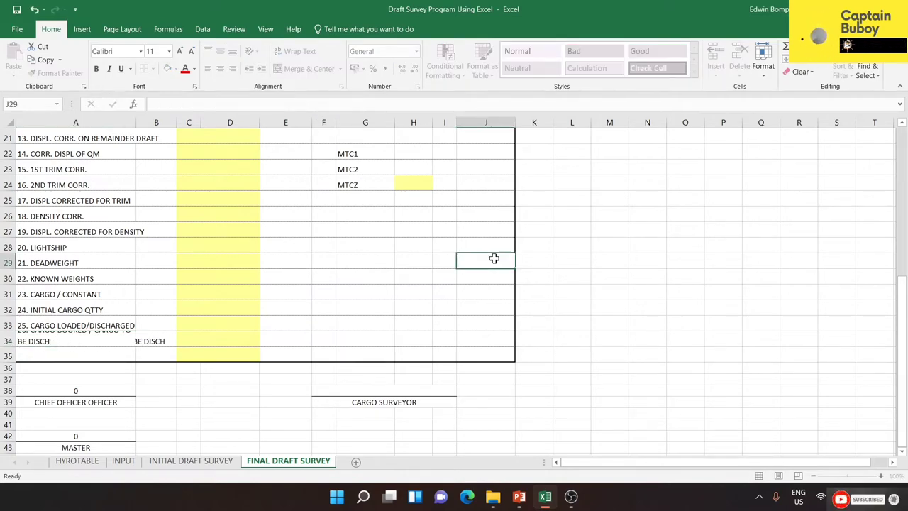
Step: Enter '27. REMAINING CARGO TO LOAD OR DISCH' in A35 and scroll back to the top
left_click(66, 354)
type("27.")
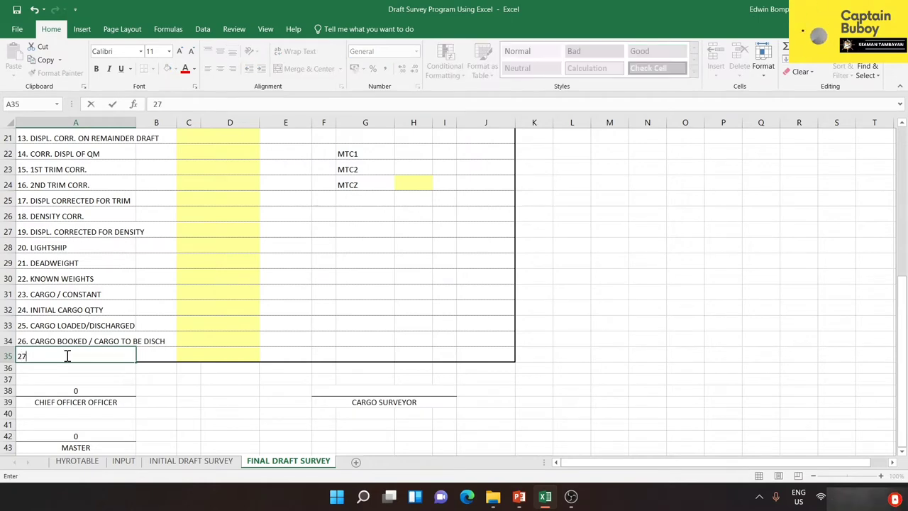
type(" R")
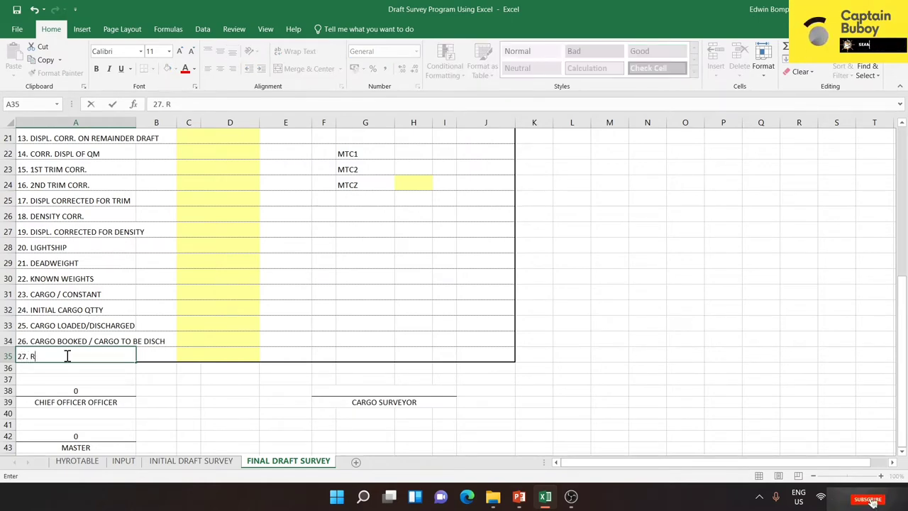
type("EMAINING")
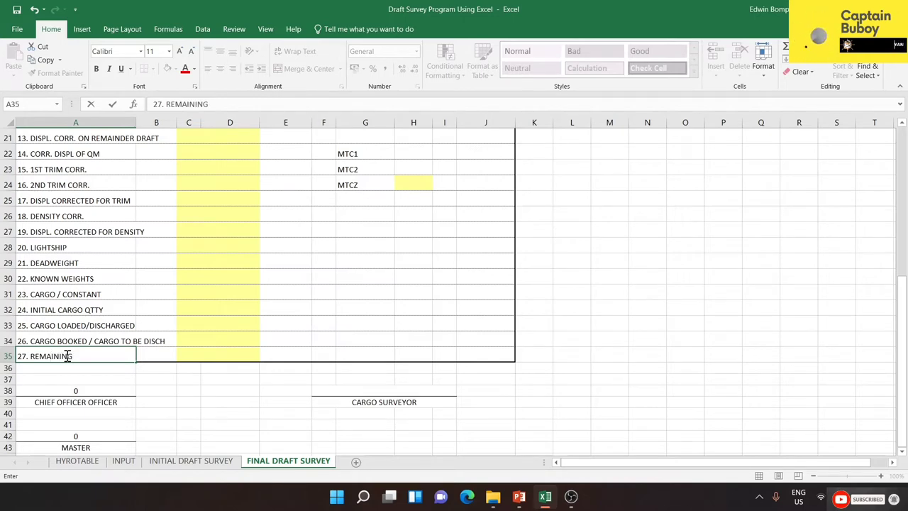
type(" CARGO")
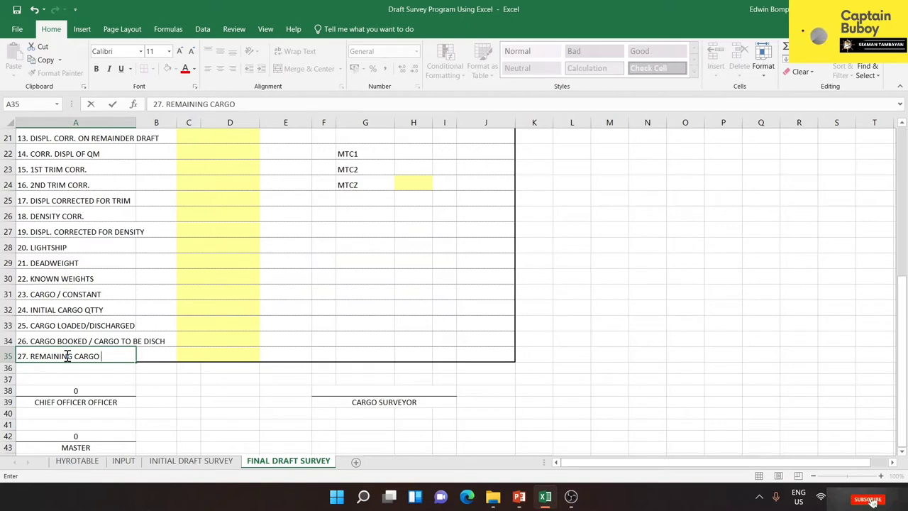
type(" TO LOAD OR DISCH")
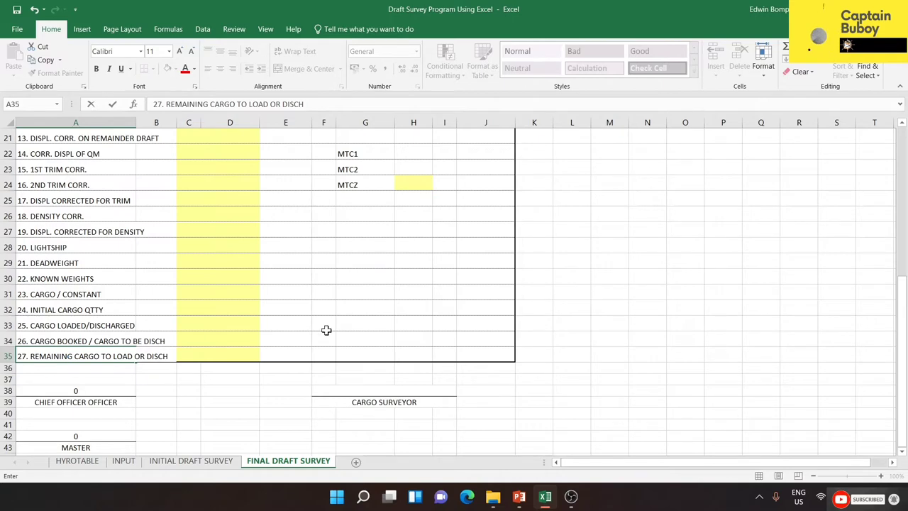
left_click(337, 327)
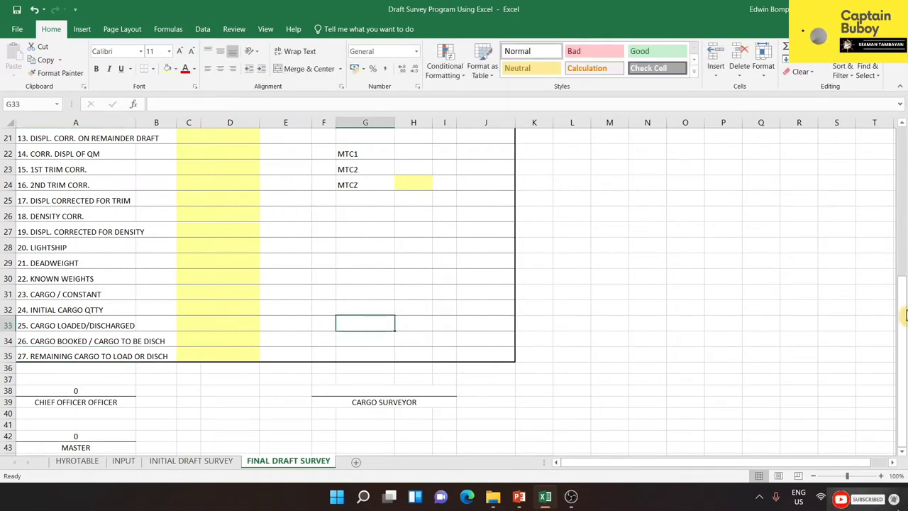
left_click_drag(905, 315, 903, 166)
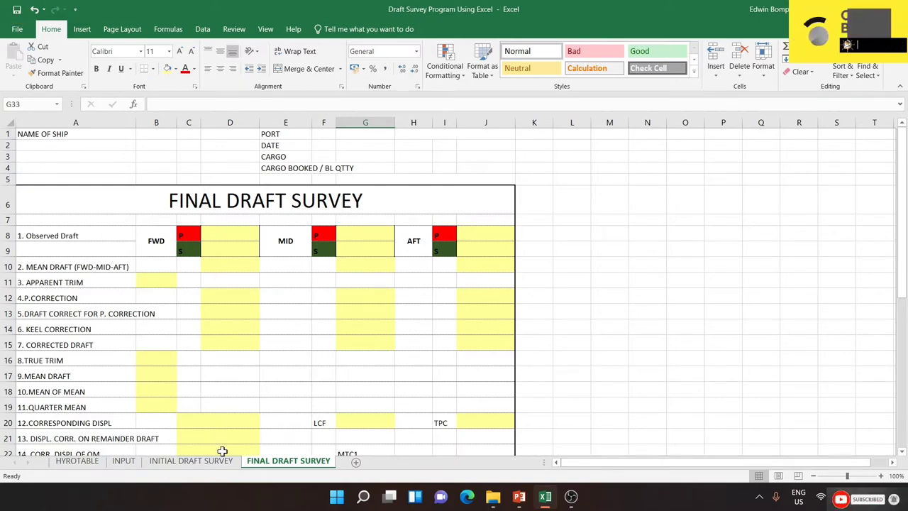
Step: Switch to the INITIAL DRAFT SURVEY sheet and select cells D8 and B1
left_click(204, 462)
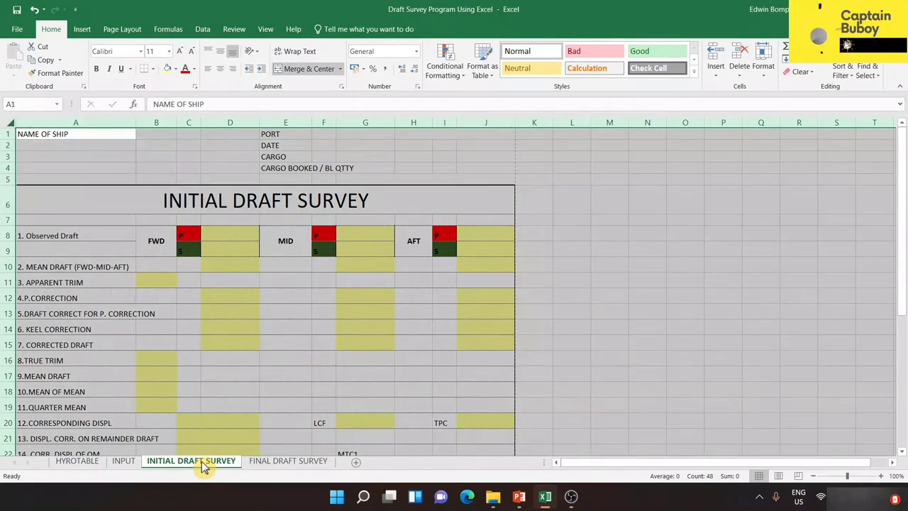
left_click(548, 373)
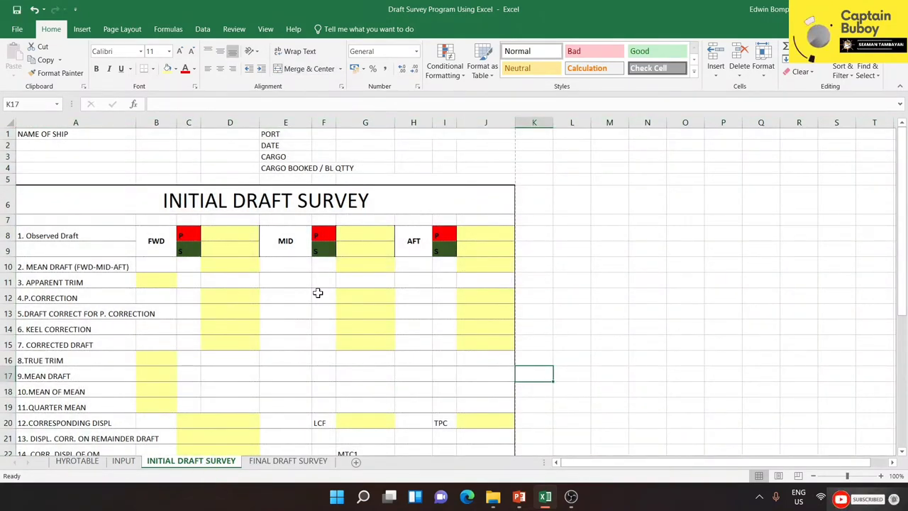
left_click(245, 236)
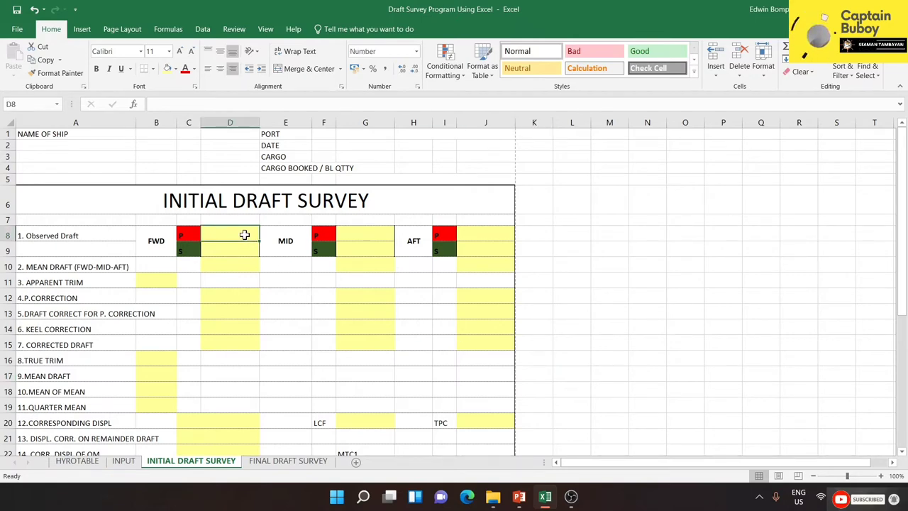
left_click(147, 133)
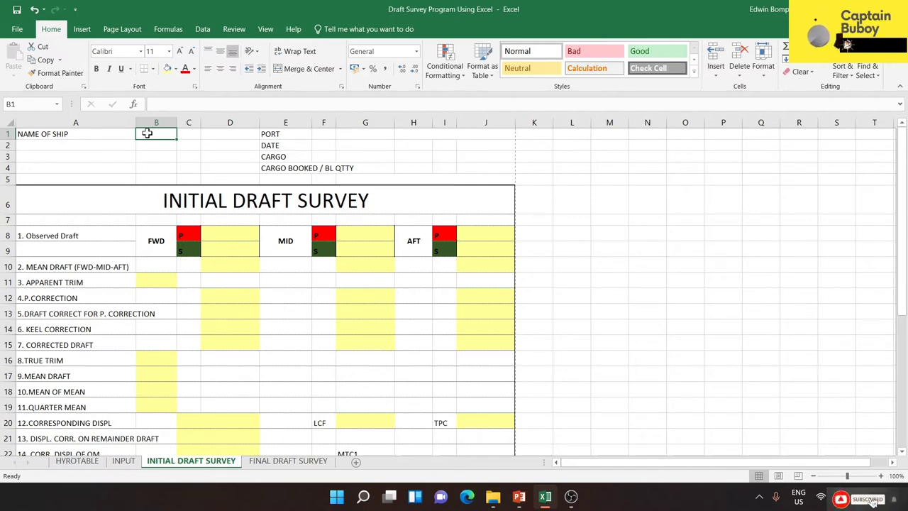
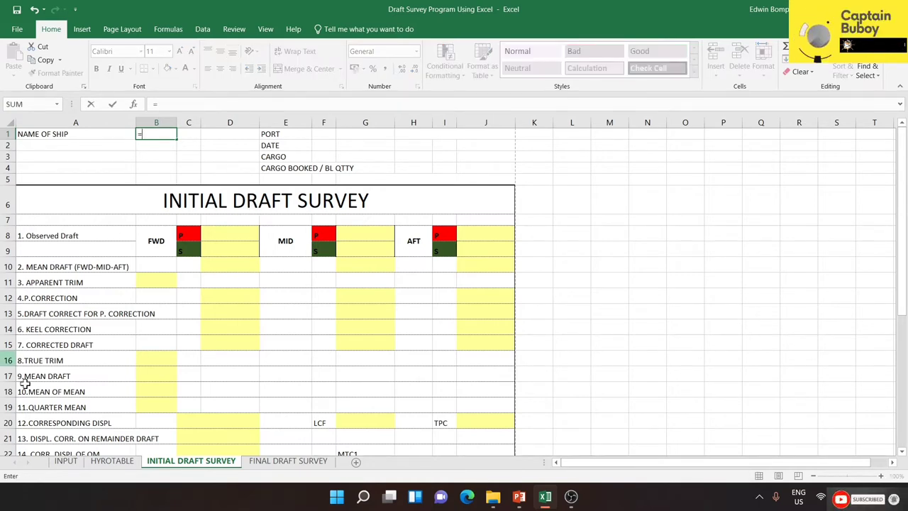
Step: Link the ship name and port (PARANAGUA, BRAZIL) header cells to INPUT D2 and D5
left_click(65, 461)
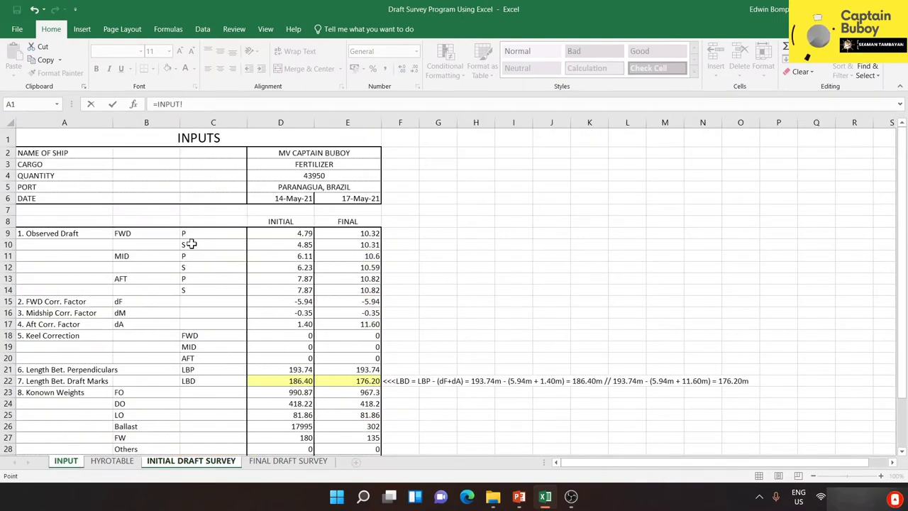
left_click(305, 156)
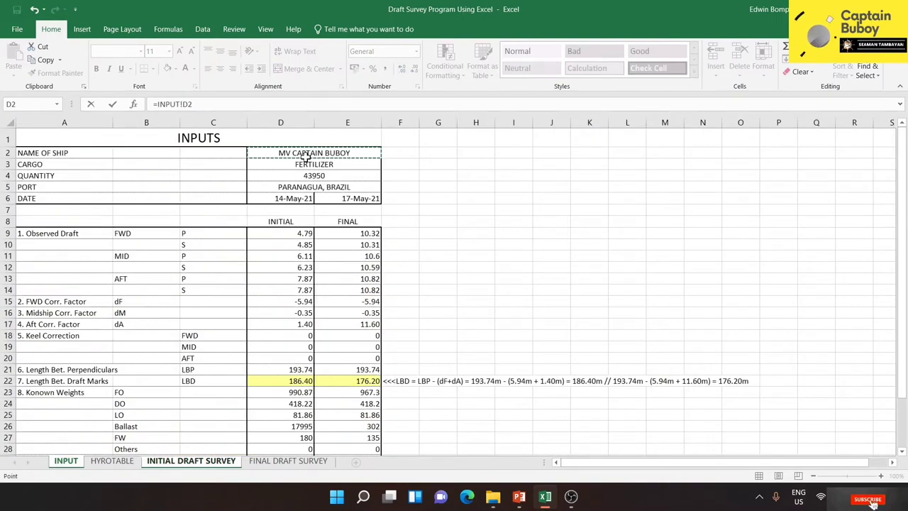
key("Return")
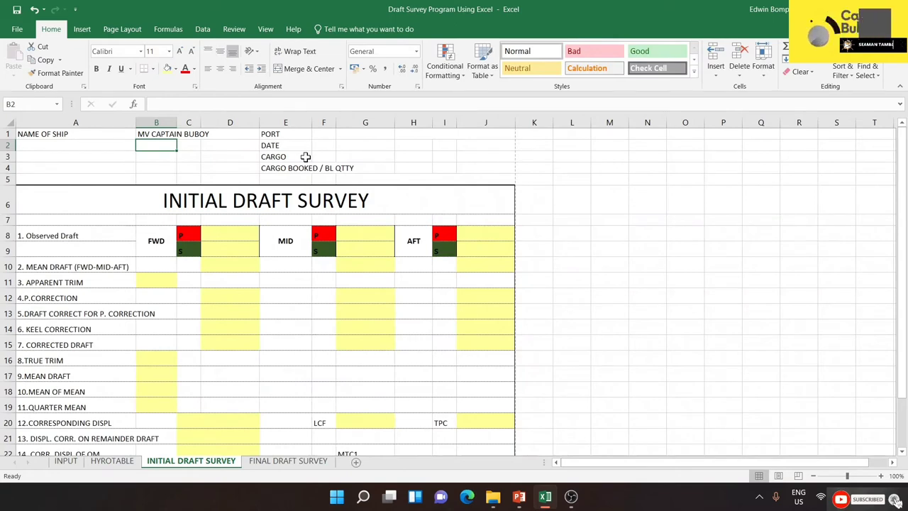
left_click(331, 135)
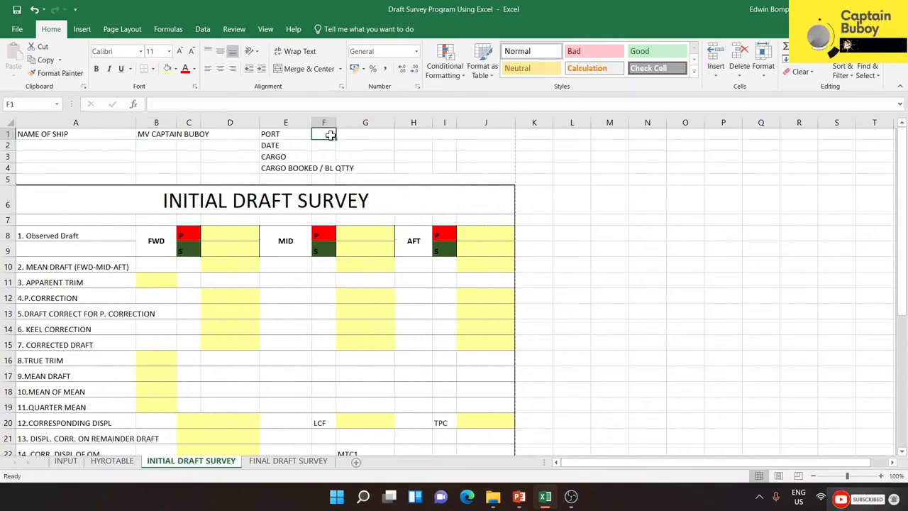
left_click(413, 137)
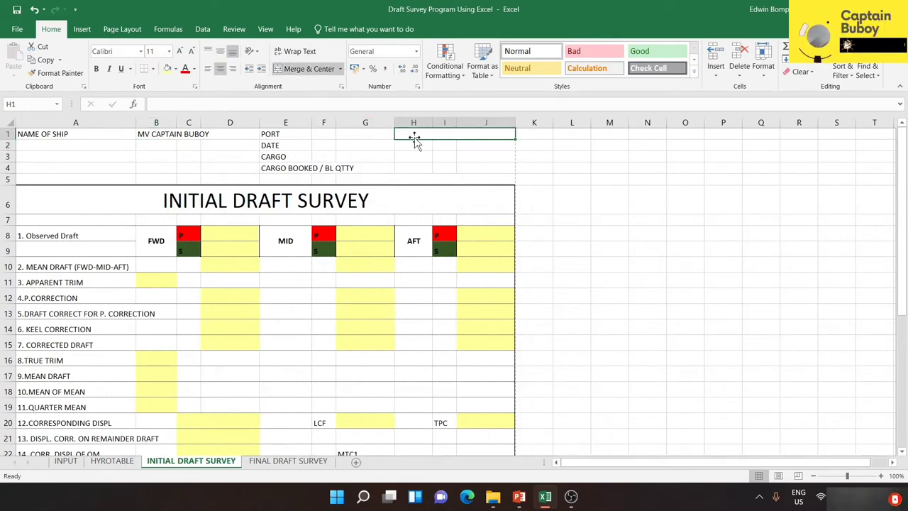
type("=")
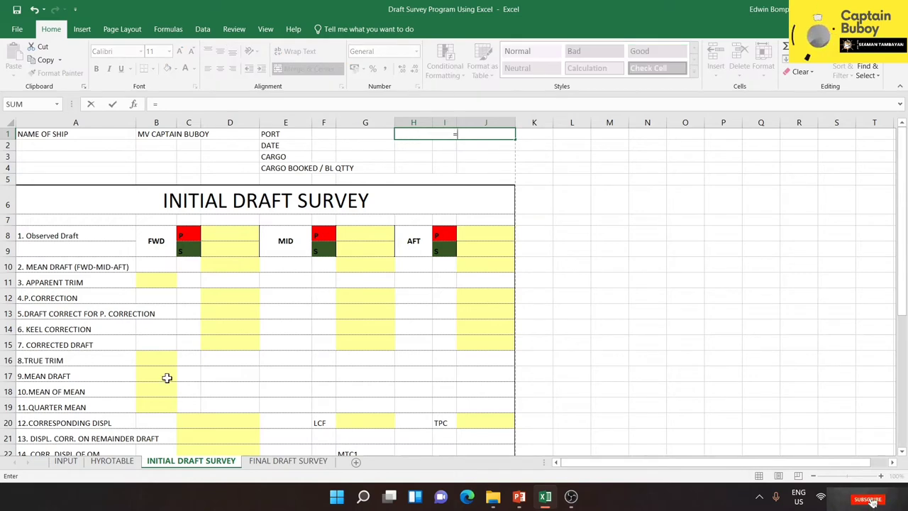
left_click(68, 462)
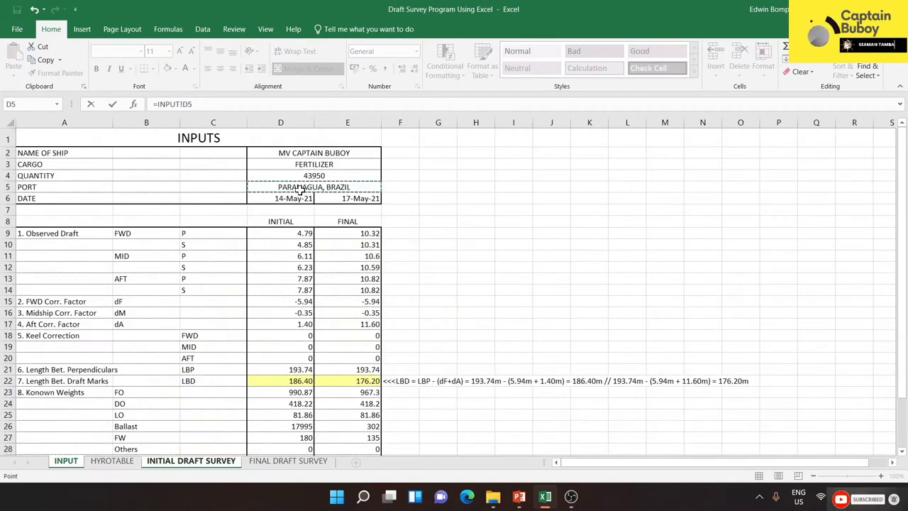
key("Return")
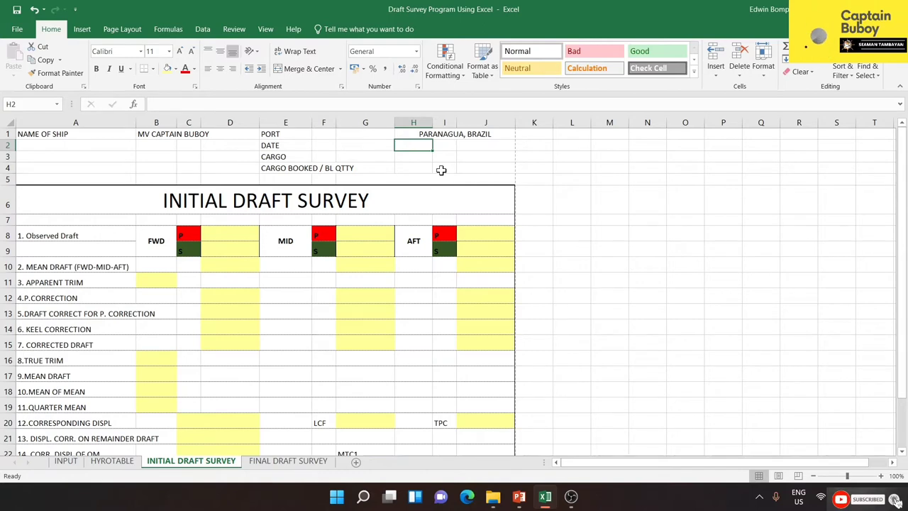
Step: Link the date 14-May-21, cargo FERTILIZER and quantity 43950 to the INPUT sheet
type("=")
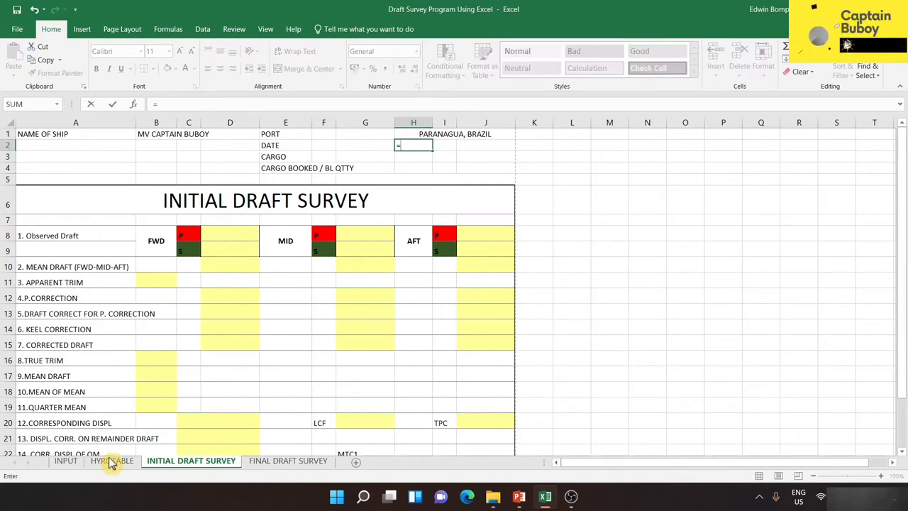
left_click(68, 461)
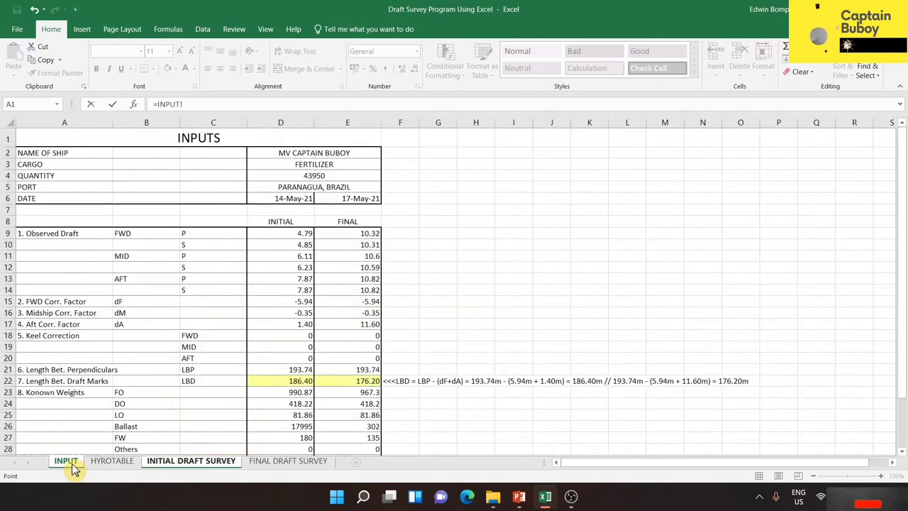
left_click(295, 200)
key("Return")
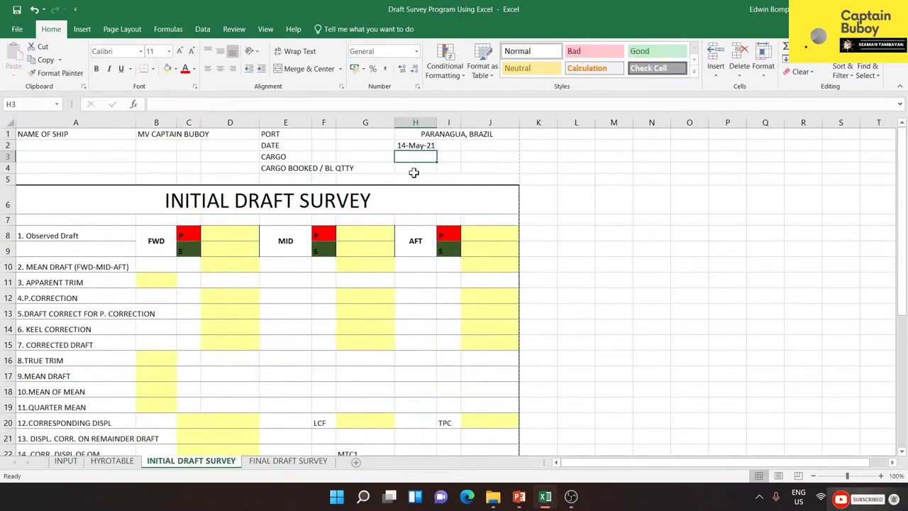
type("=")
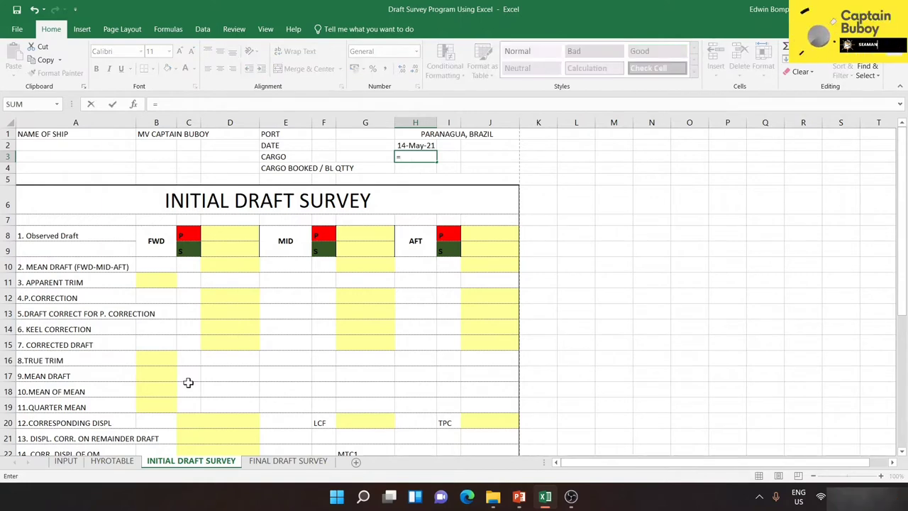
left_click(77, 461)
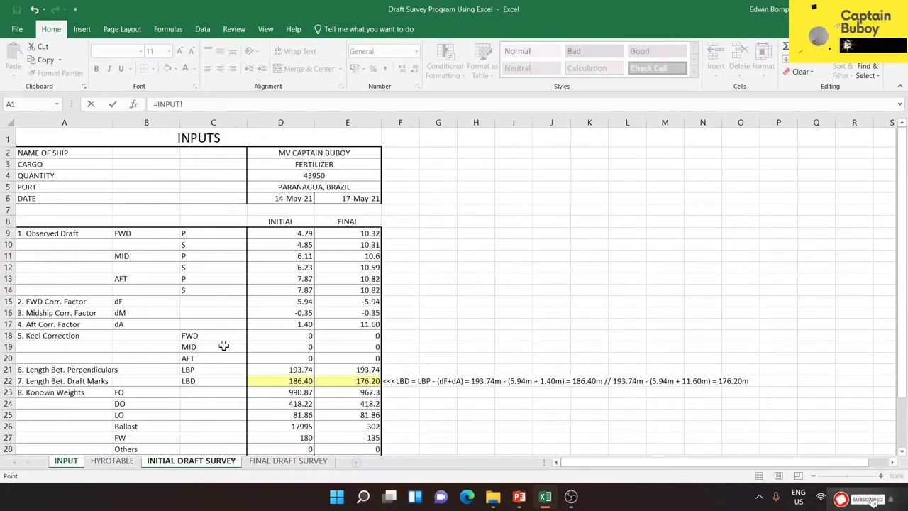
left_click(320, 164)
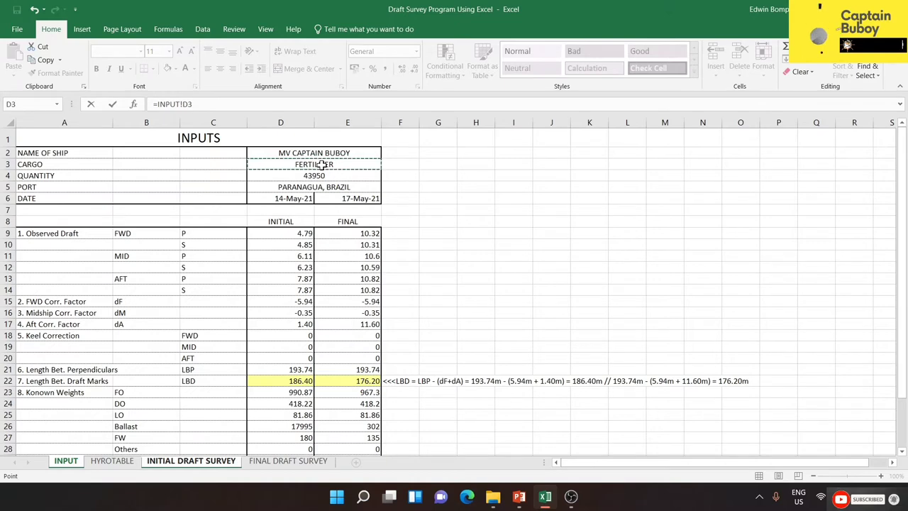
key("Return")
type("=")
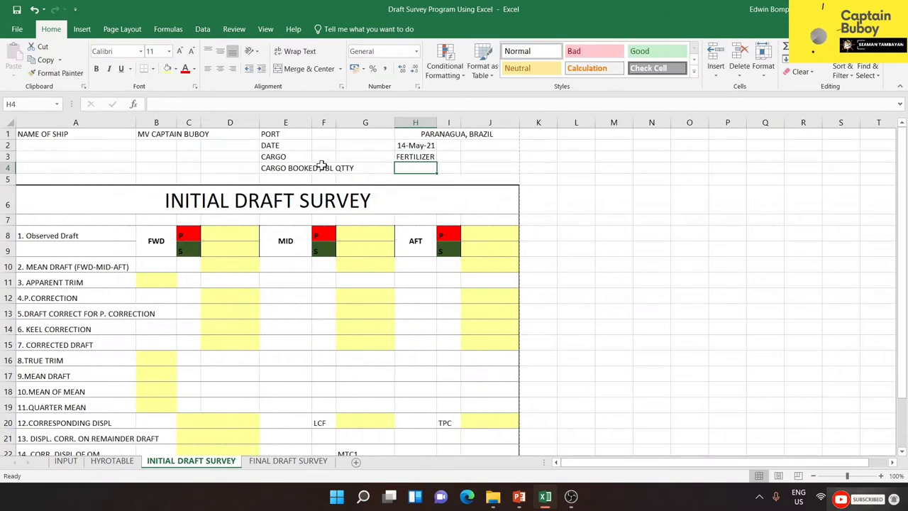
left_click(75, 465)
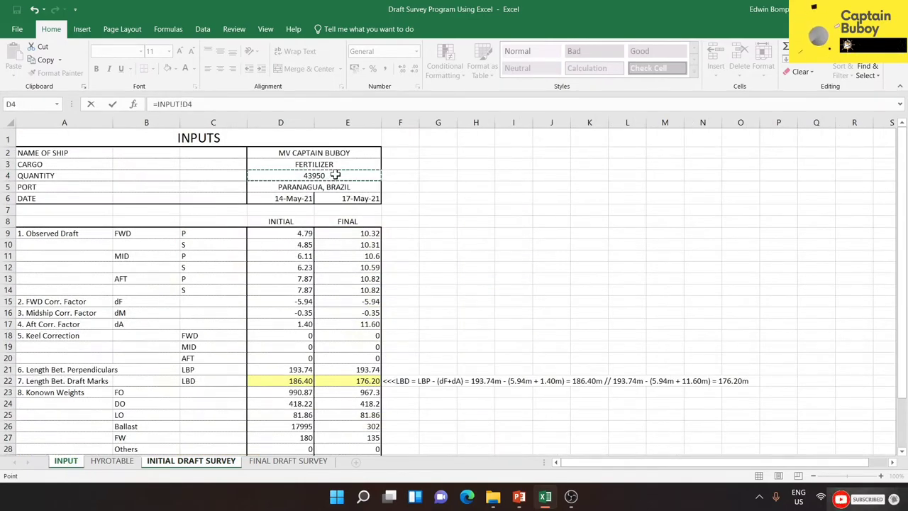
key("Return")
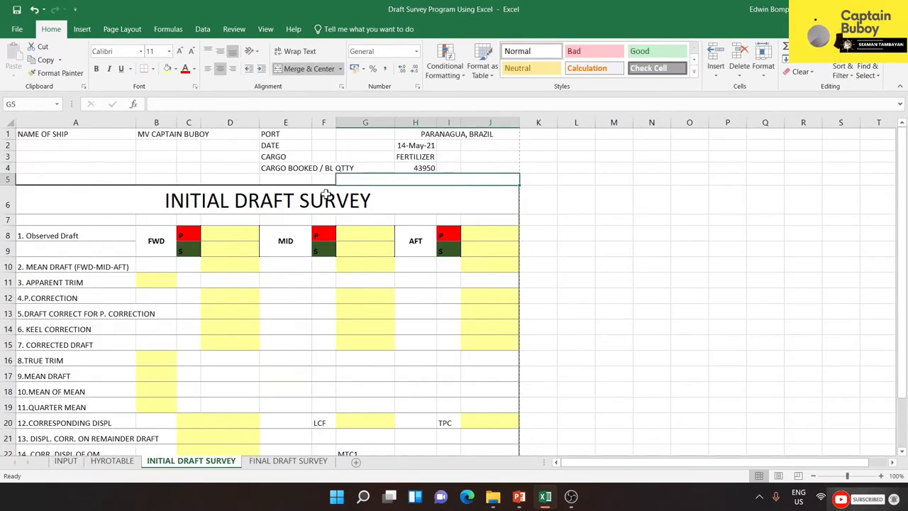
Step: Link the FWD port and starboard drafts to INPUT, showing 4.79 and 4.85
left_click(242, 237)
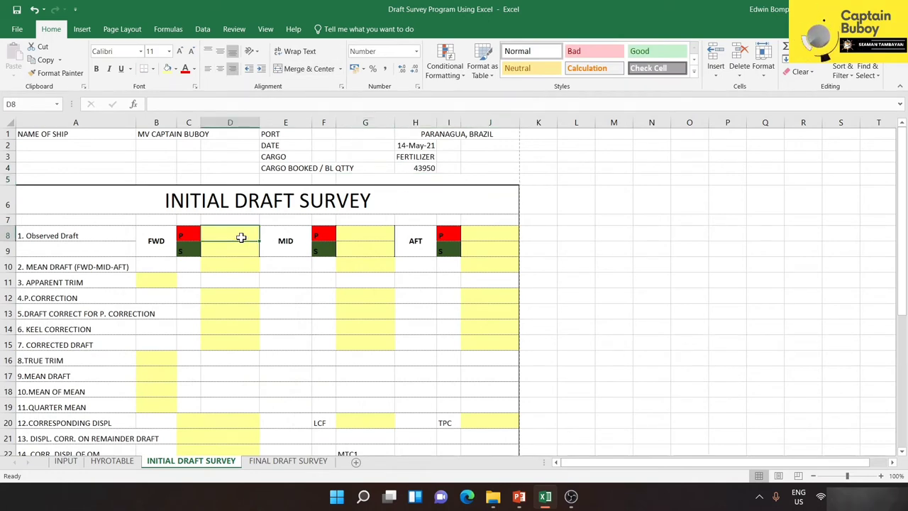
type("=")
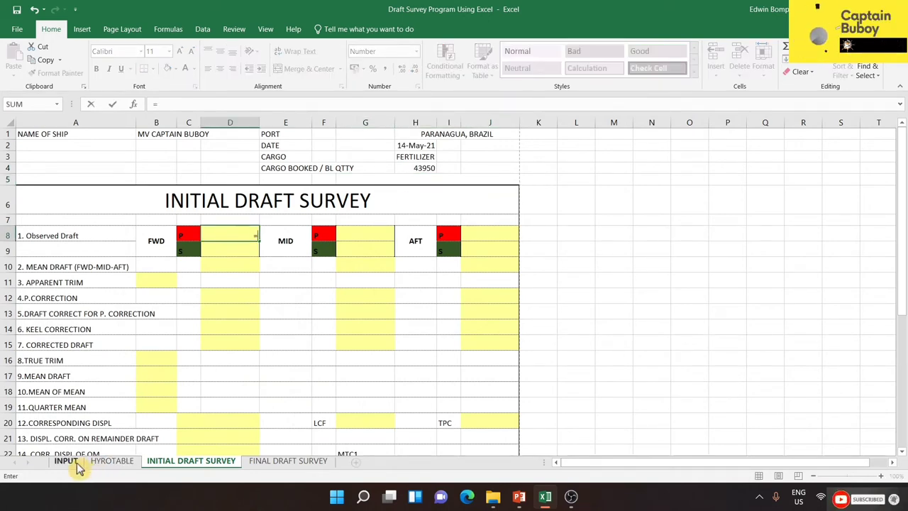
left_click(66, 460)
left_click(300, 235)
key("Return")
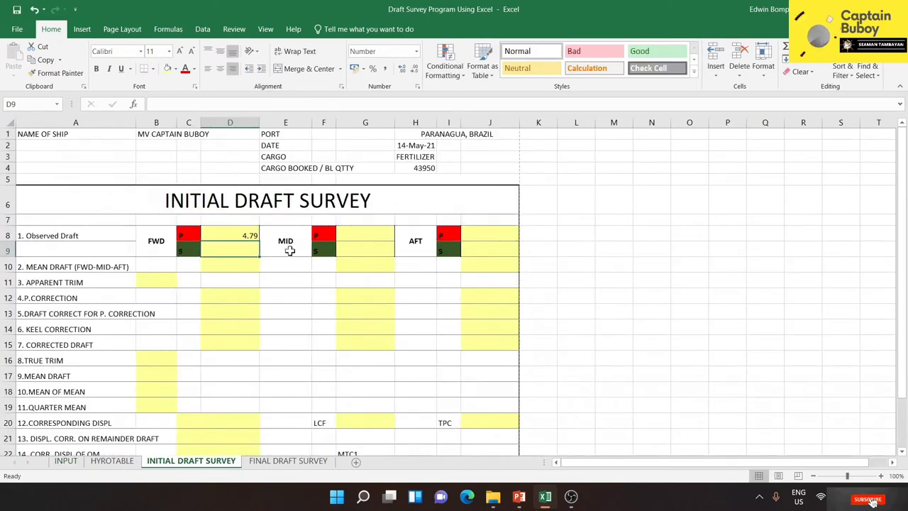
type("=")
left_click(66, 460)
left_click(300, 244)
key("Return")
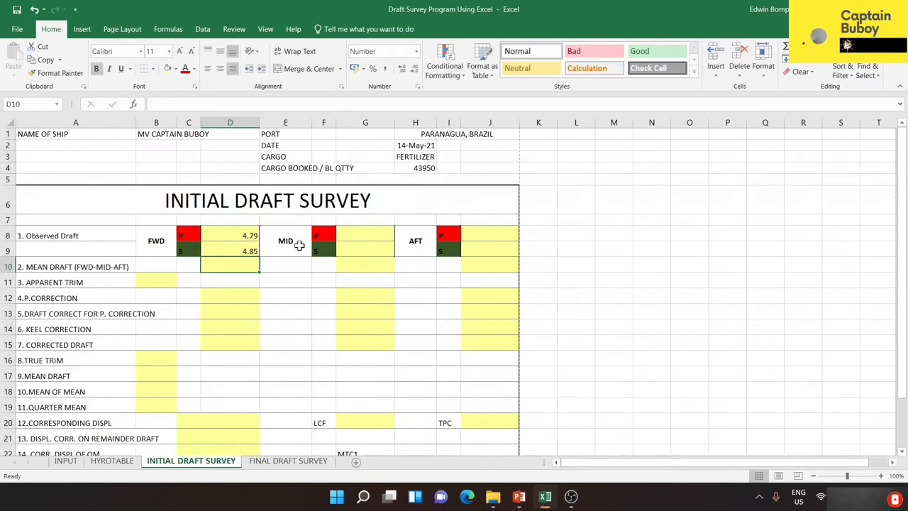
Step: Link the MID port and starboard drafts to INPUT, showing 6.11 and 6.23
left_click(381, 239)
type("=")
left_click(66, 461)
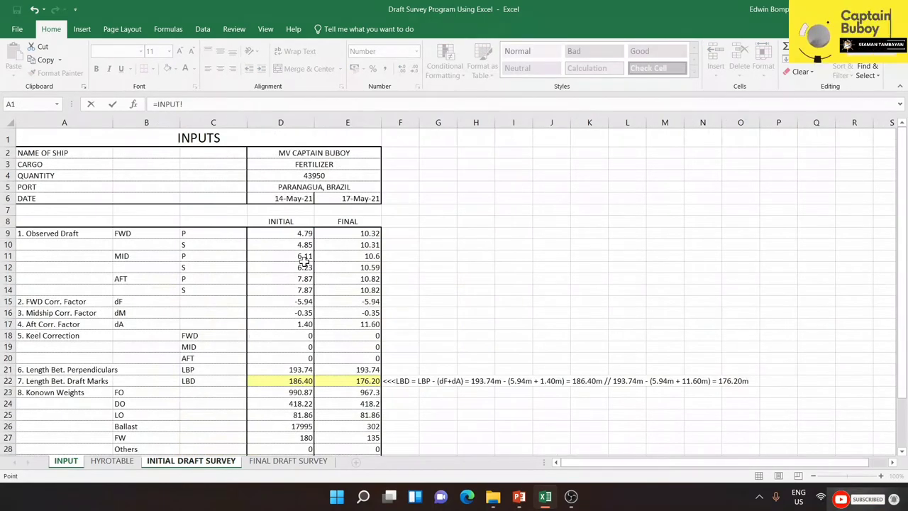
left_click(303, 258)
key("Return")
type("=")
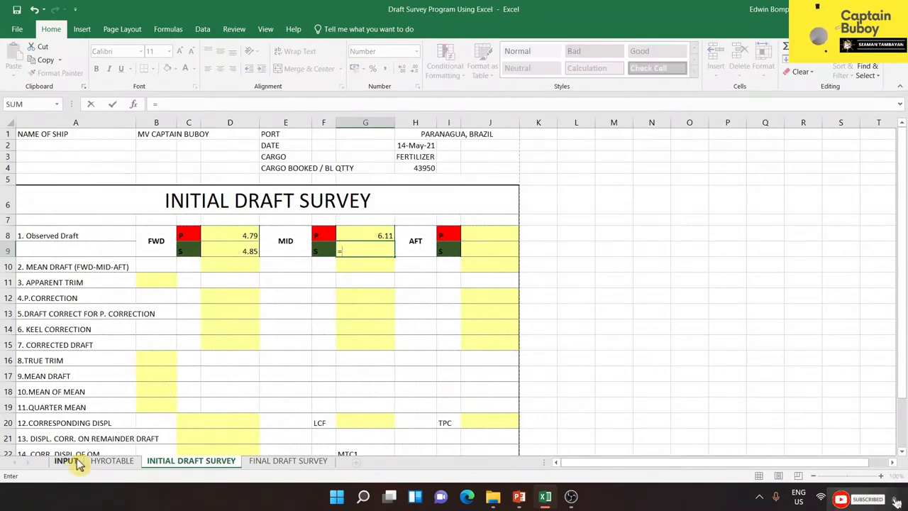
left_click(71, 461)
key("Escape")
Step: Link the AFT port and starboard drafts to INPUT, both showing 7.87
left_click(497, 235)
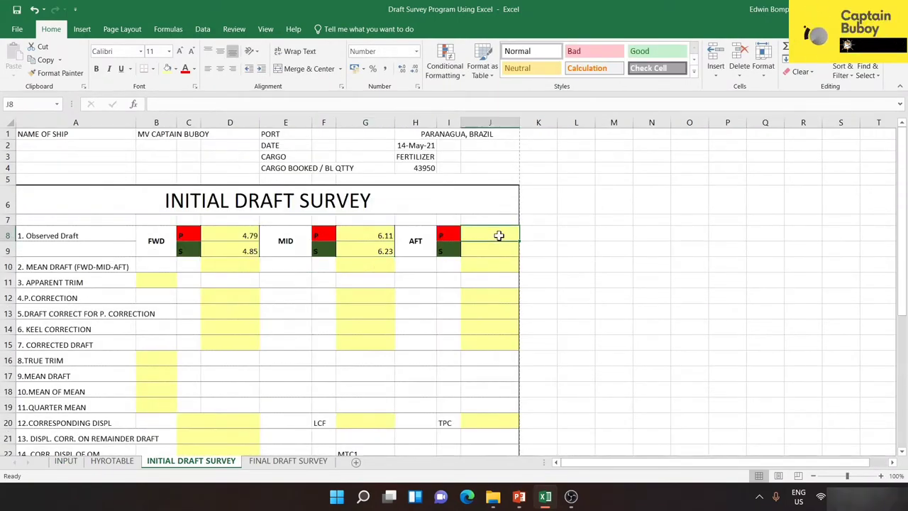
type("=")
left_click(65, 461)
left_click(304, 290)
key("Return")
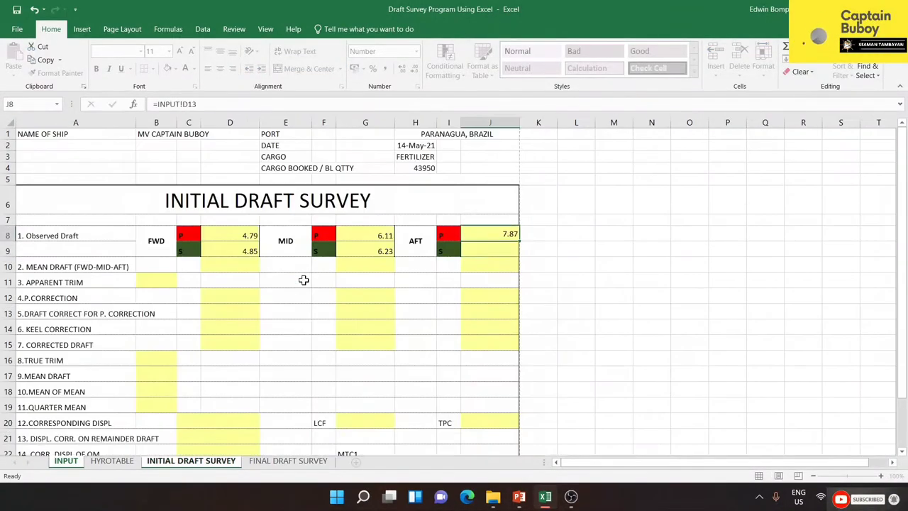
type("=")
left_click(65, 461)
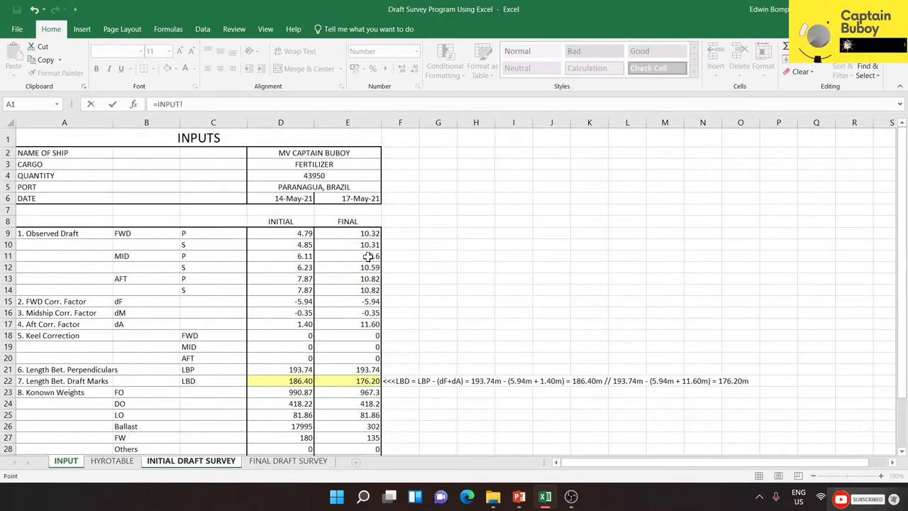
left_click(305, 290)
key("Return")
left_click(229, 295)
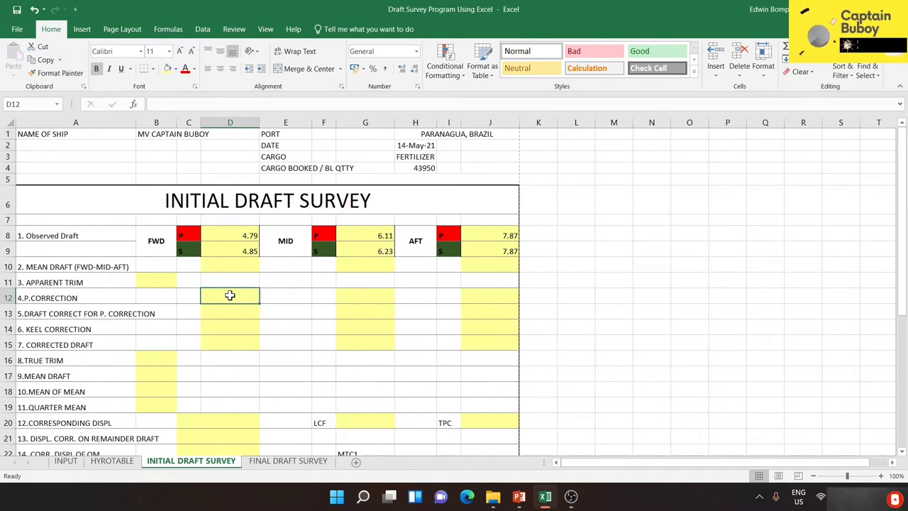
Step: Link the FWD P. correction cell to the INPUT correction factor, showing -5.94
type("=")
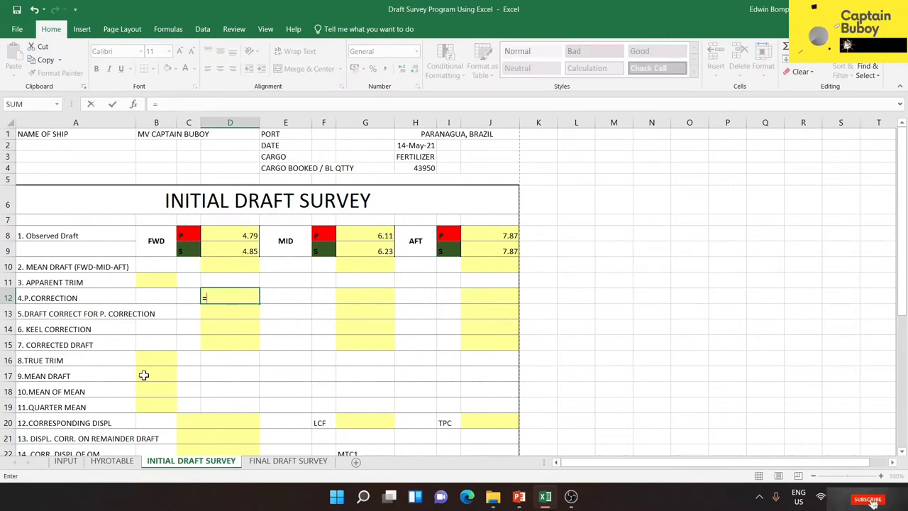
left_click(67, 460)
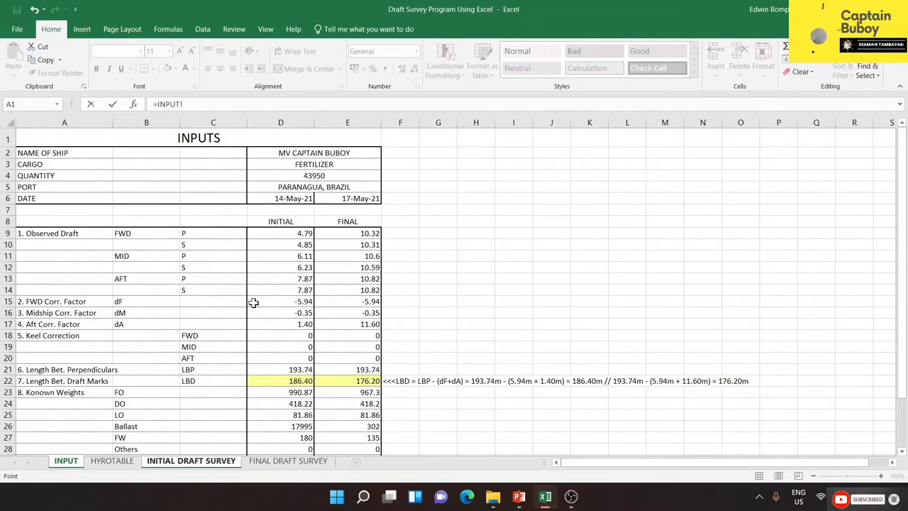
left_click(293, 302)
key("Return")
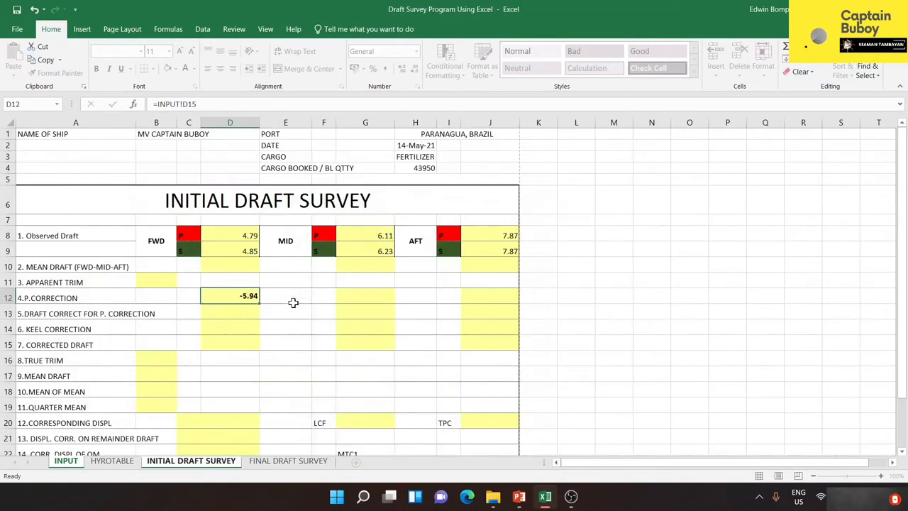
Step: Point G12 at INPUT!D16 and J12 at INPUT!D17, giving -0.350 and 1.40
left_click(359, 298)
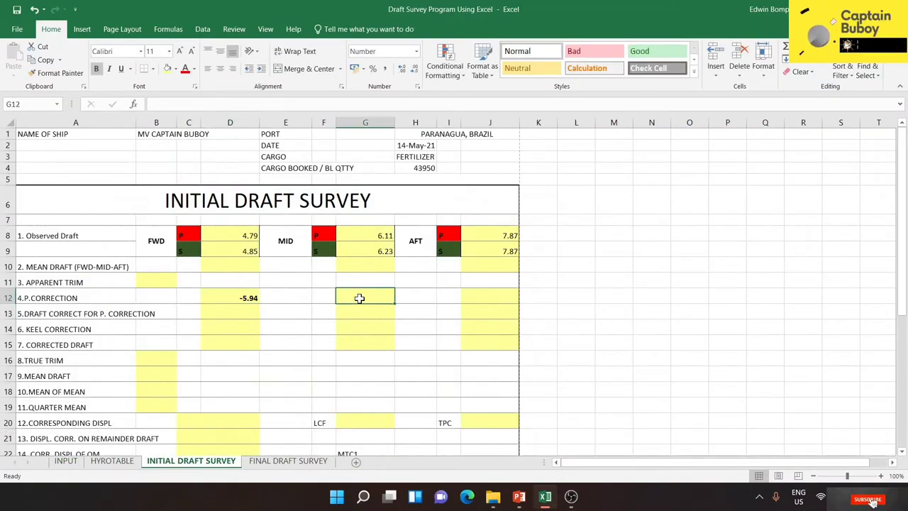
double_click(359, 298)
type("=")
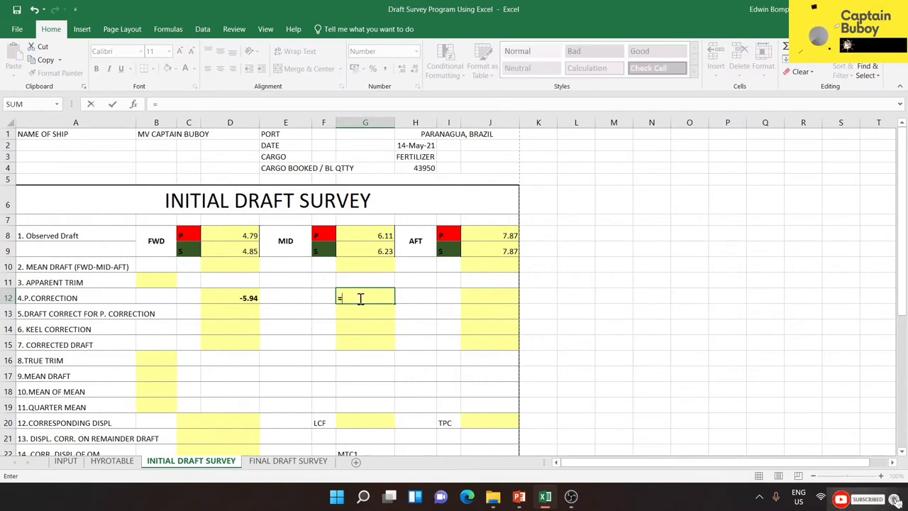
left_click(66, 461)
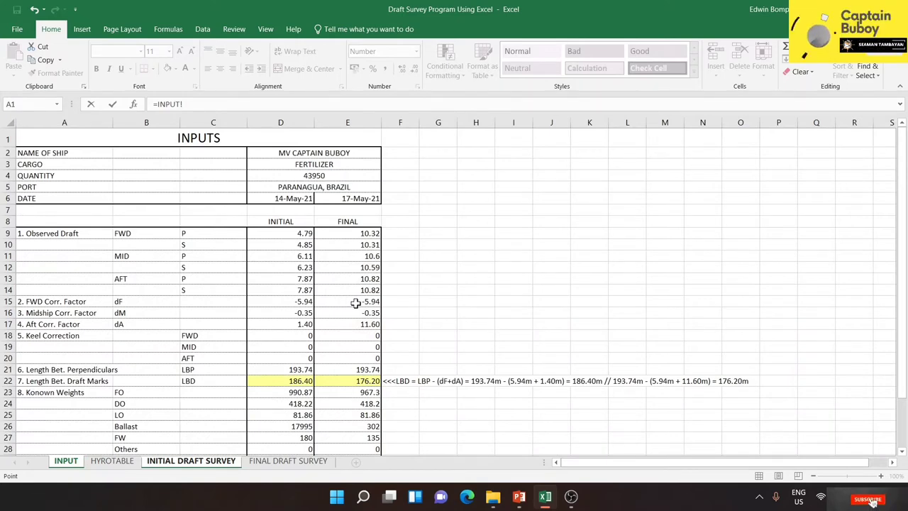
left_click(299, 313)
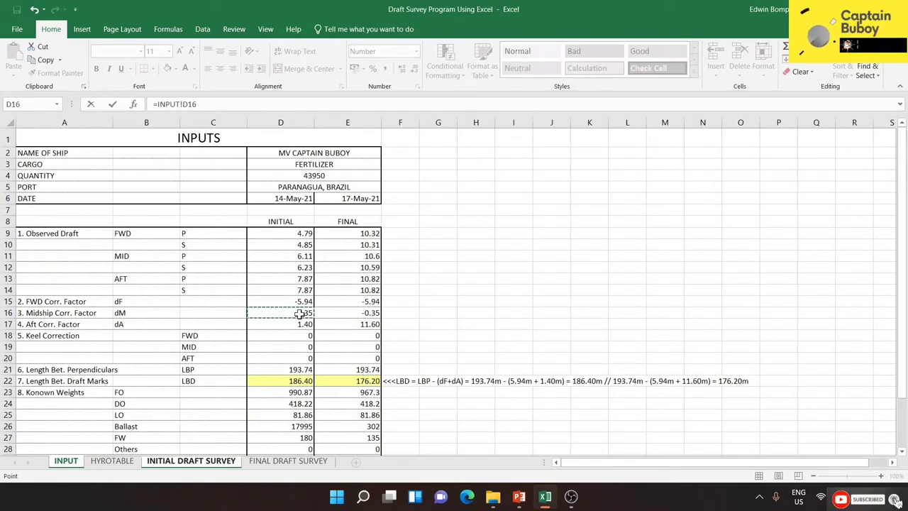
key("Return")
left_click(491, 301)
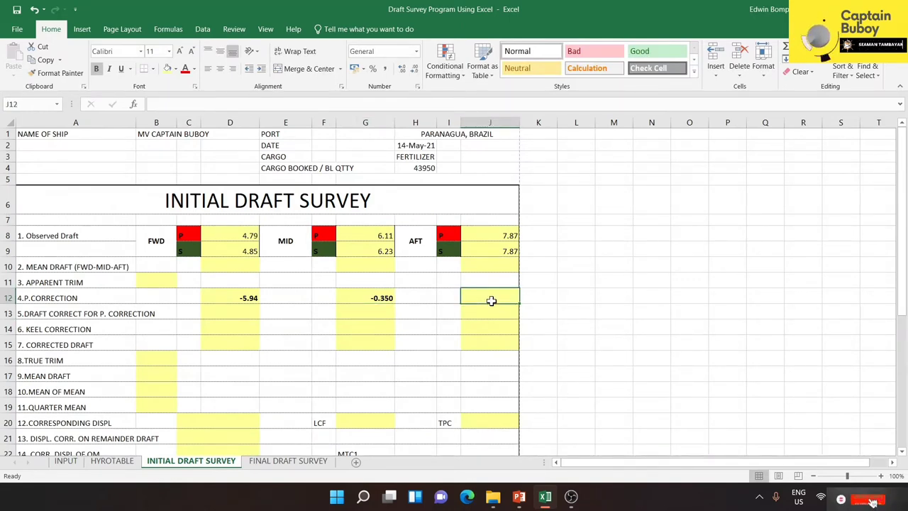
type("=")
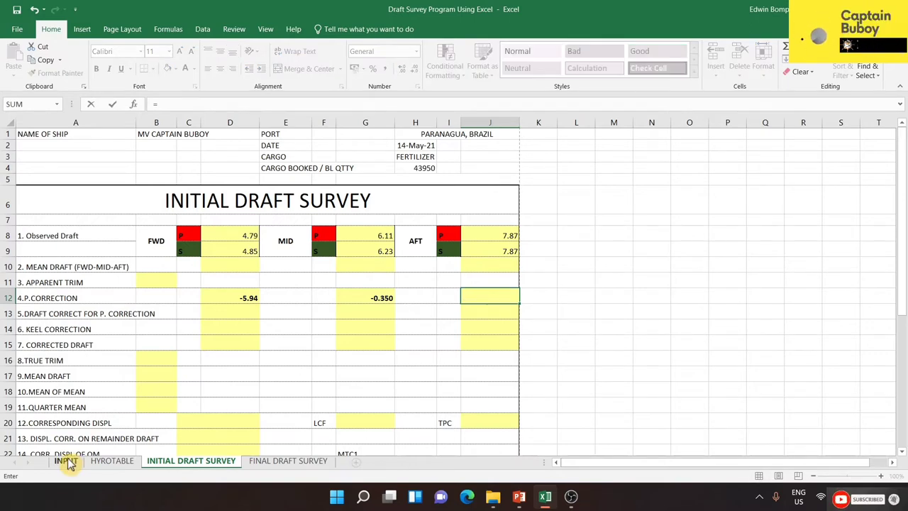
left_click(69, 460)
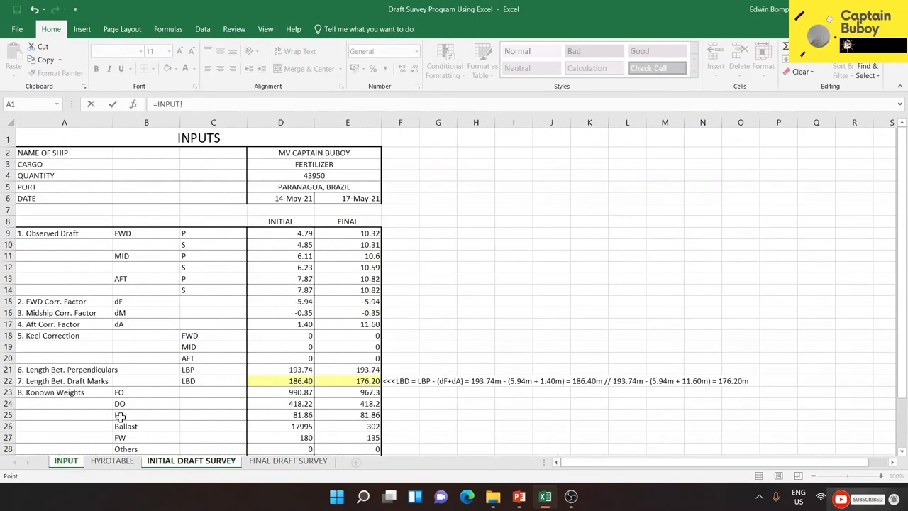
left_click(299, 324)
key("Return")
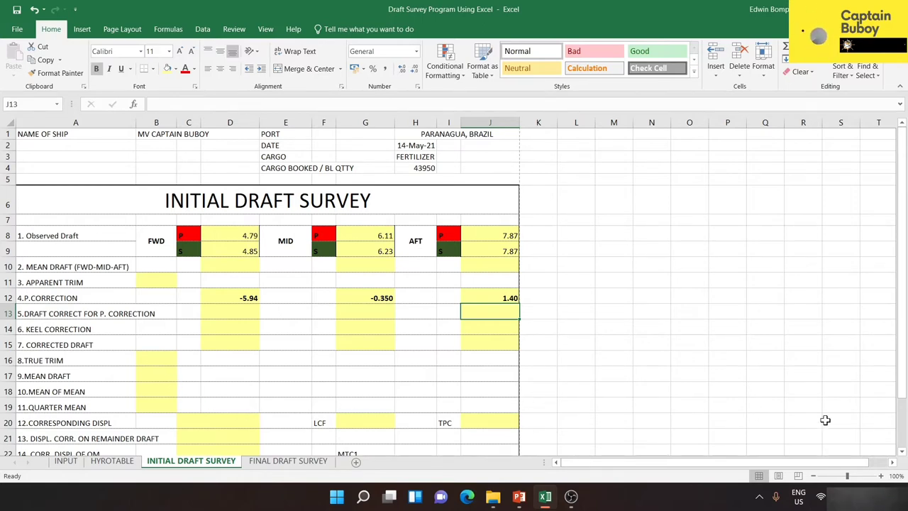
left_click(902, 451)
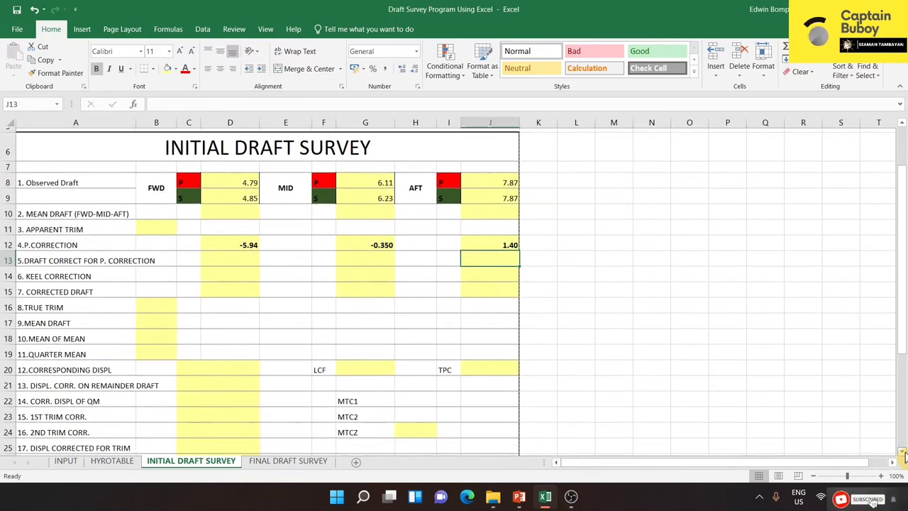
left_click(903, 451)
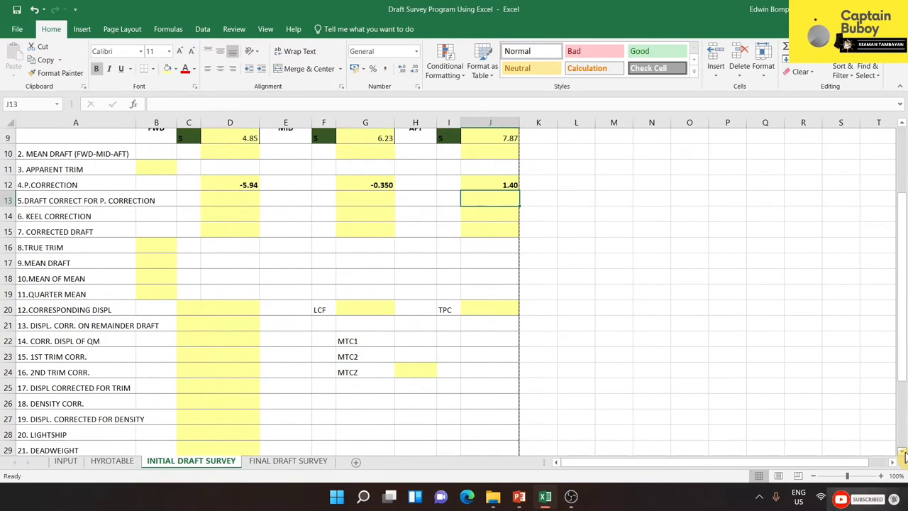
left_click(903, 453)
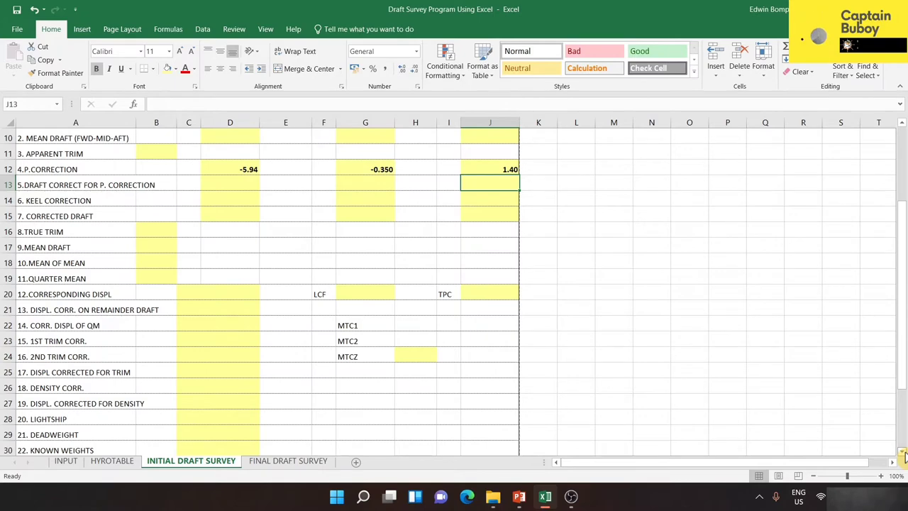
left_click(903, 454)
left_click(903, 454)
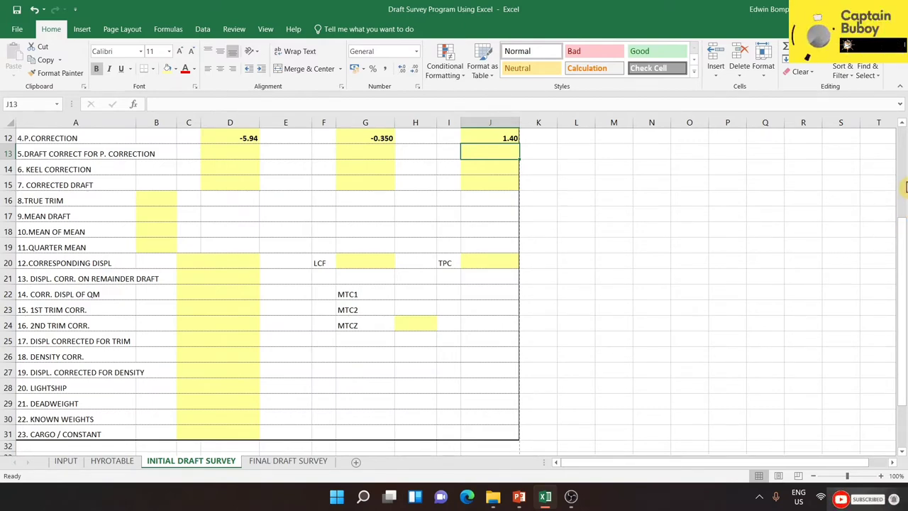
scroll(906, 186, "up", 4)
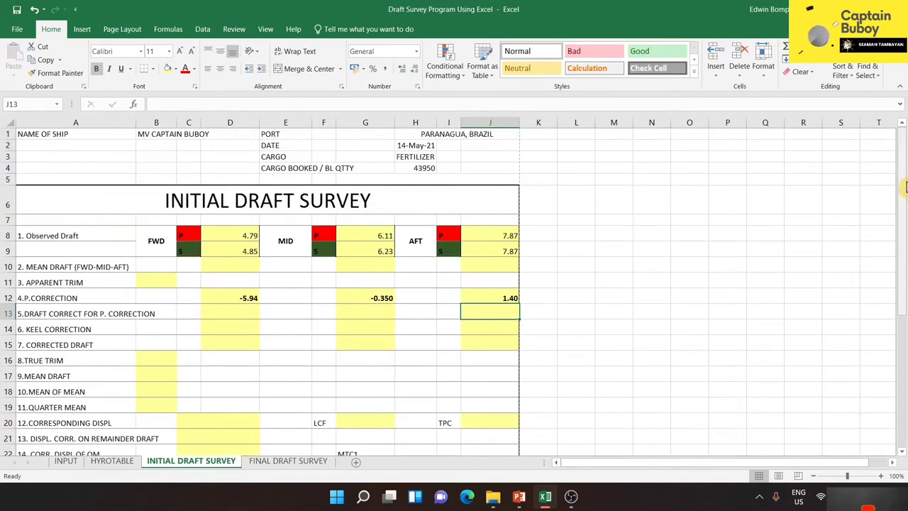
scroll(903, 354, "down", 6)
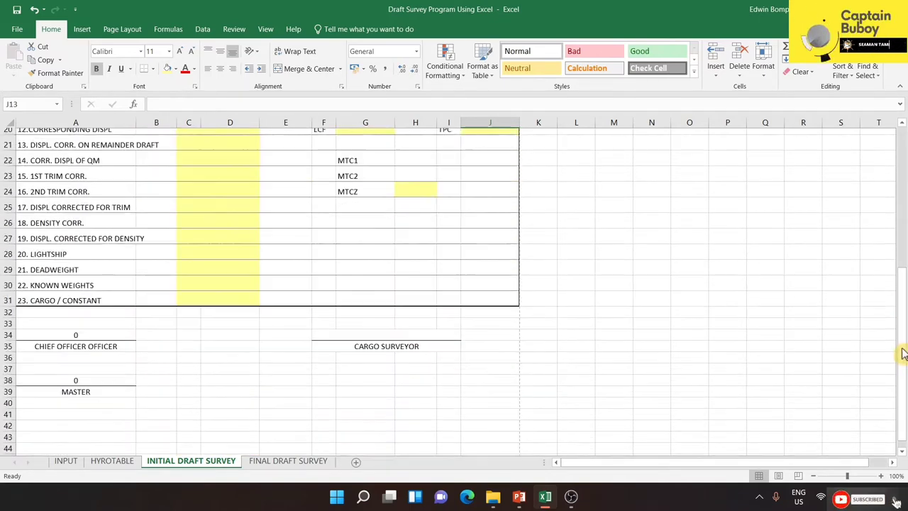
scroll(904, 354, "down", 1)
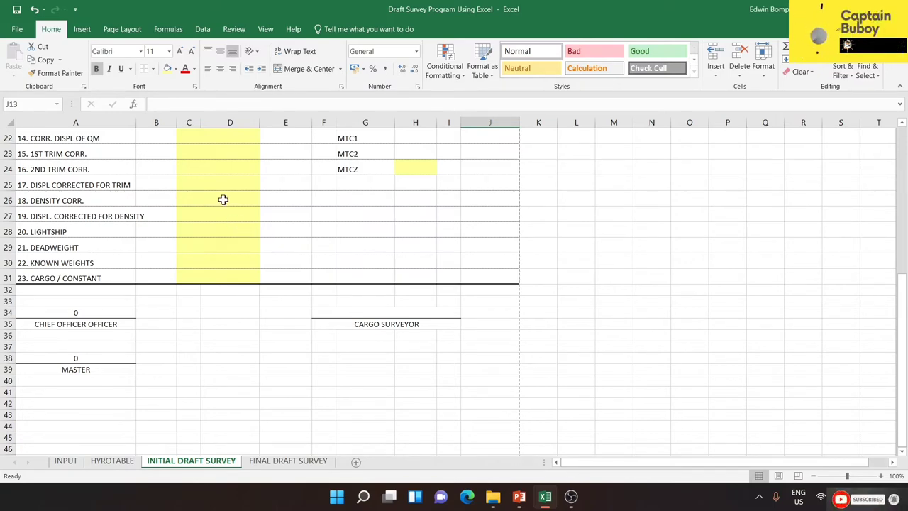
left_click(141, 199)
type("=")
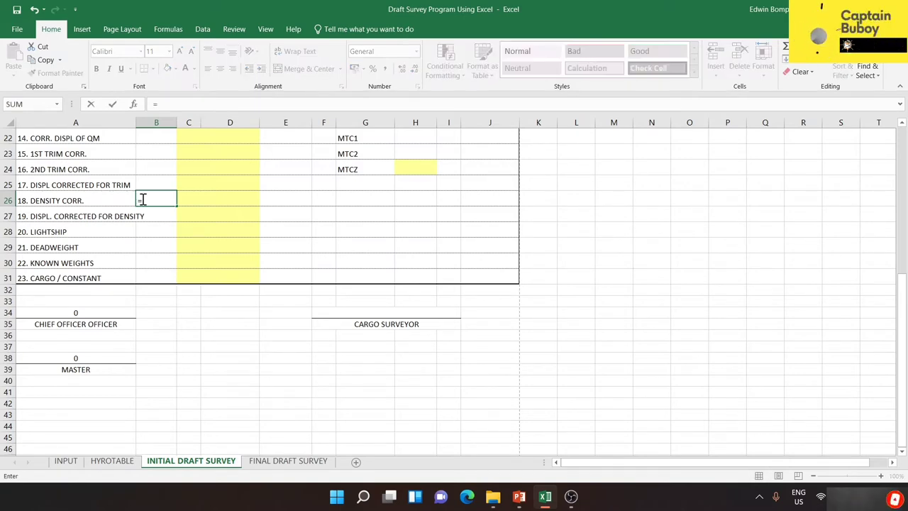
Step: Link the density correction cell B26 to INPUT!D29, showing 1.0215
left_click(62, 466)
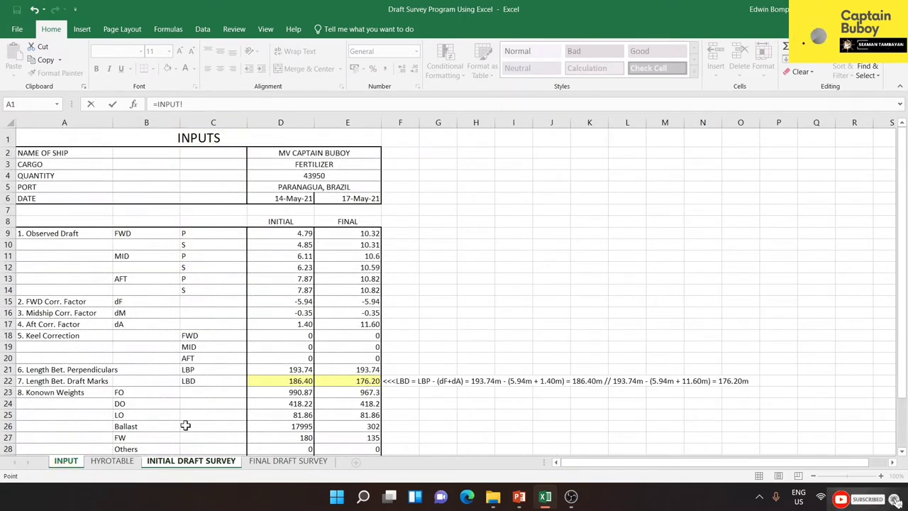
left_click(904, 436)
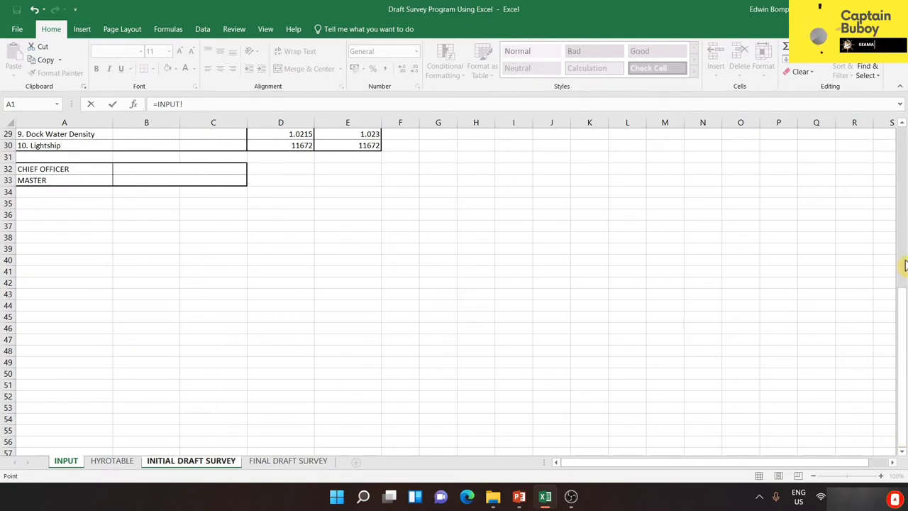
left_click(301, 134)
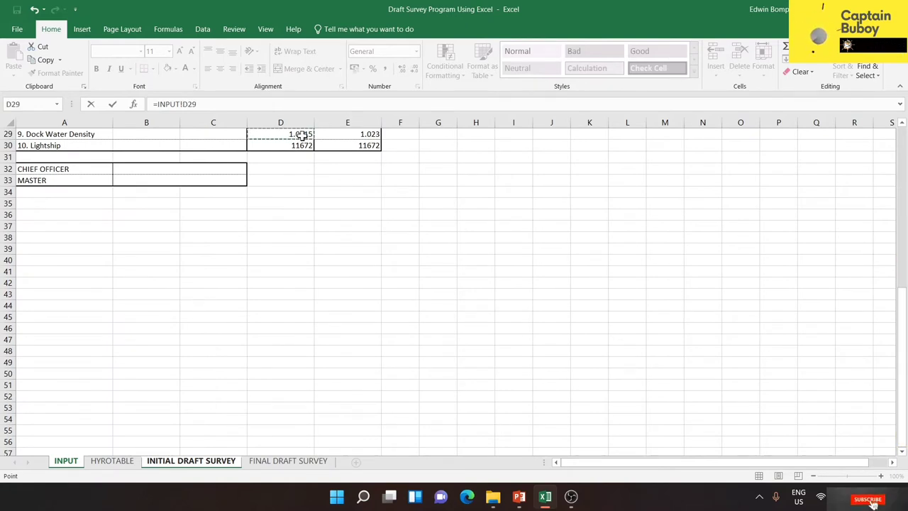
key("Return")
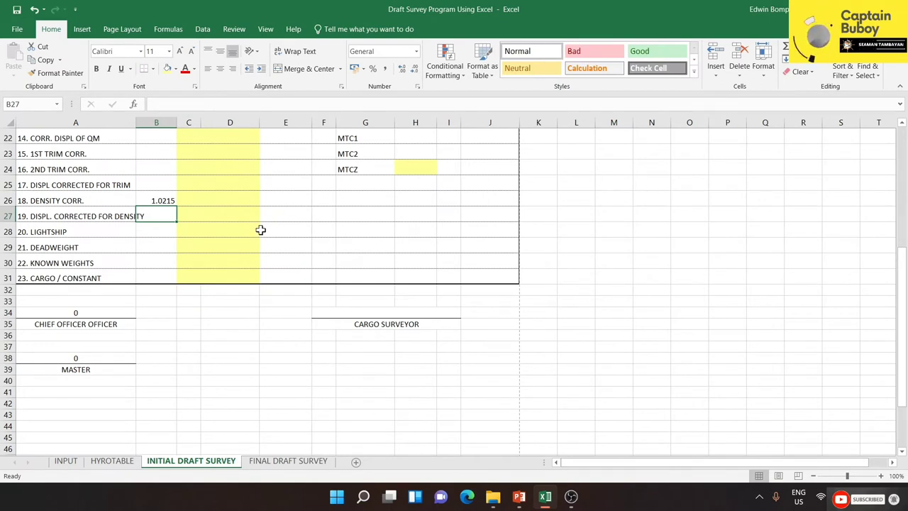
Step: Link the lightship cell C28 to INPUT!D30, showing 11672
left_click(224, 229)
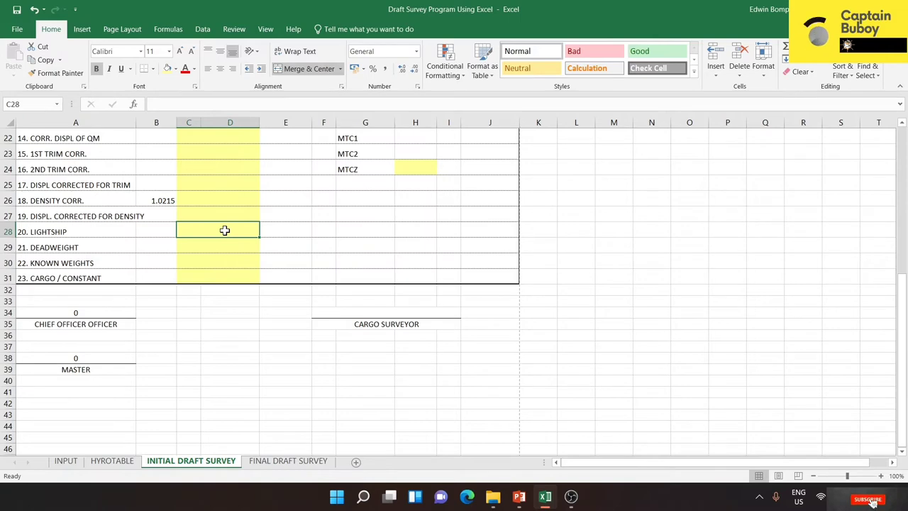
type("=")
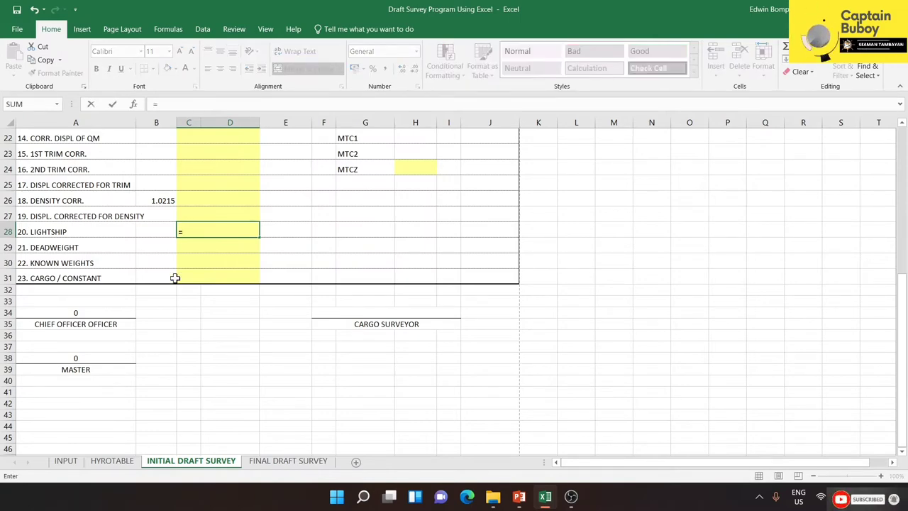
left_click(66, 462)
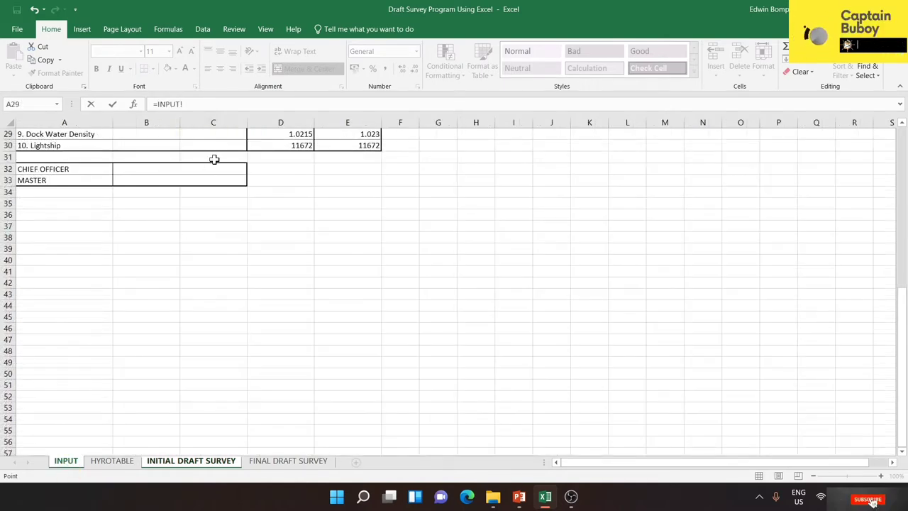
left_click(288, 144)
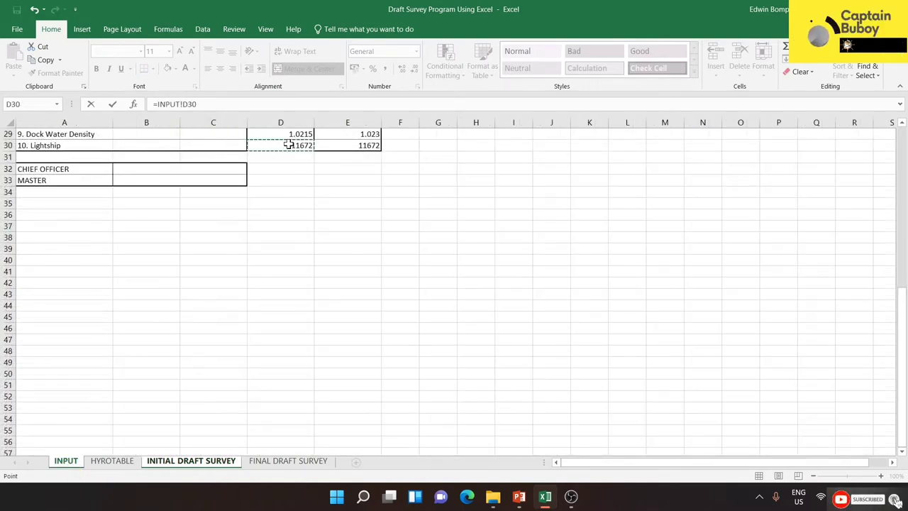
key("Return")
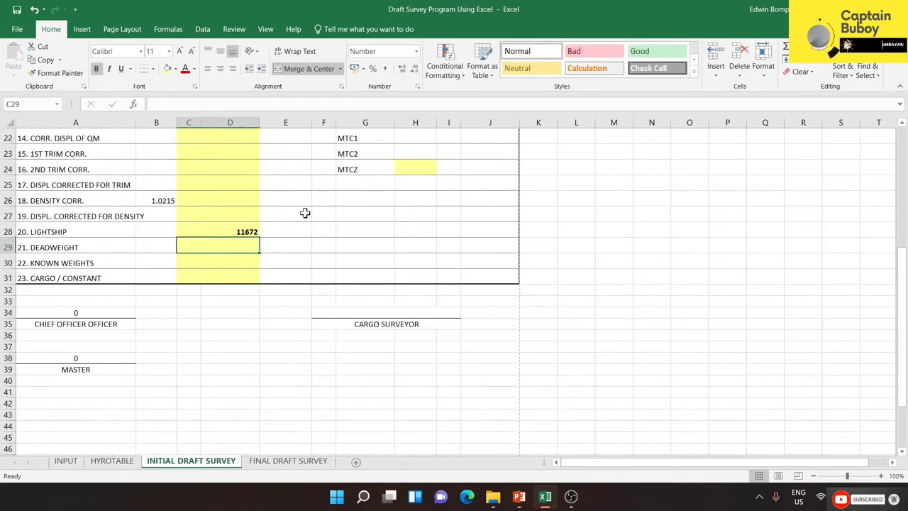
left_click(249, 258)
Step: Build a known-weights formula in C30 over INPUT D23:D28, which comes out malformed
type("=")
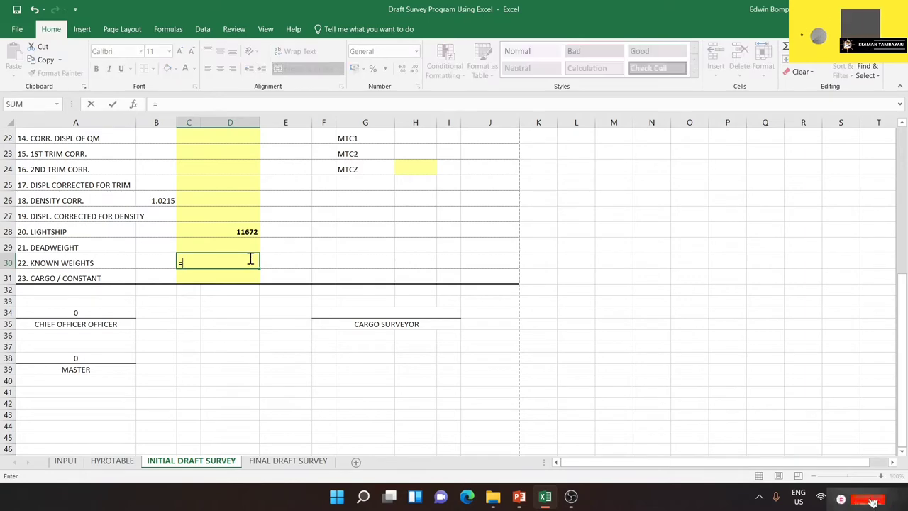
left_click(68, 463)
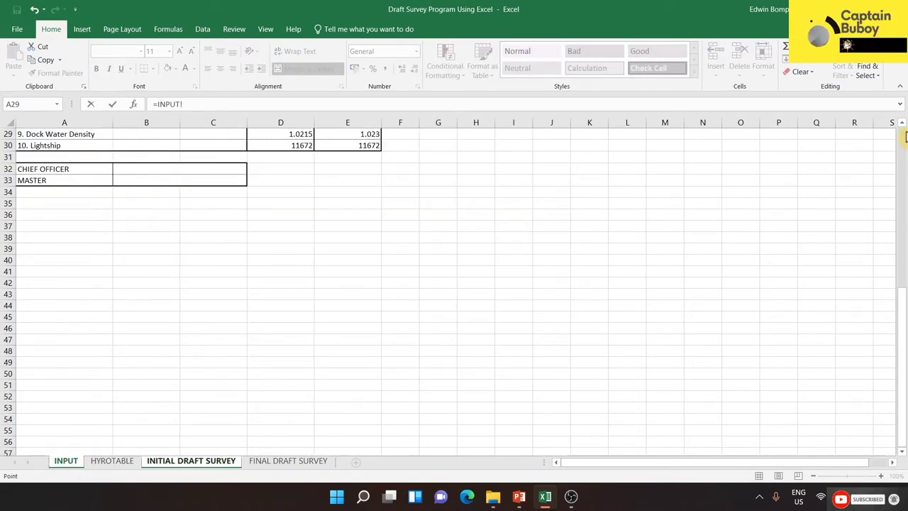
scroll(901, 128, "up", 3)
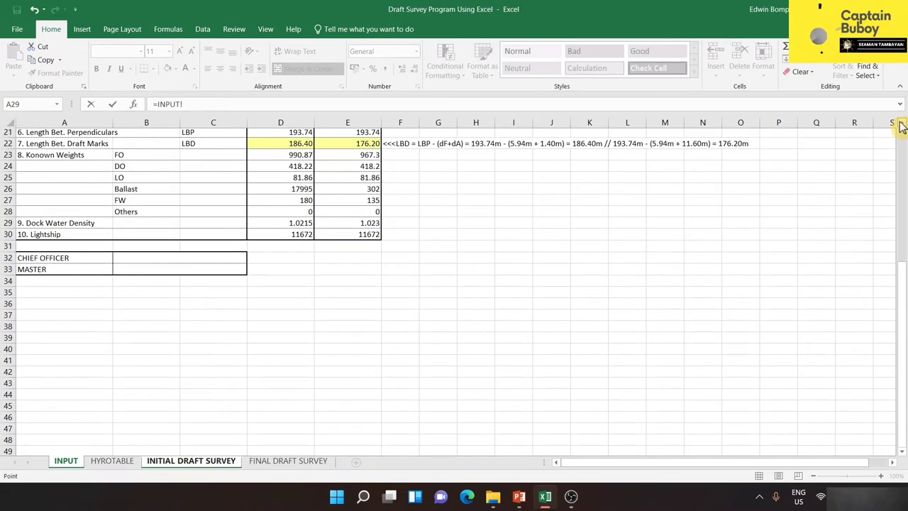
scroll(900, 128, "up", 1)
scroll(900, 128, "up", 1)
scroll(900, 128, "up", 1)
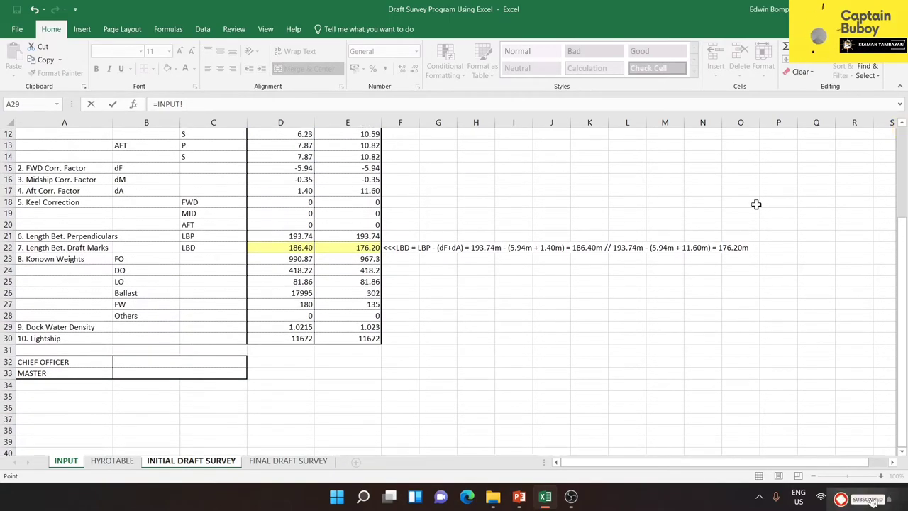
left_click(298, 258)
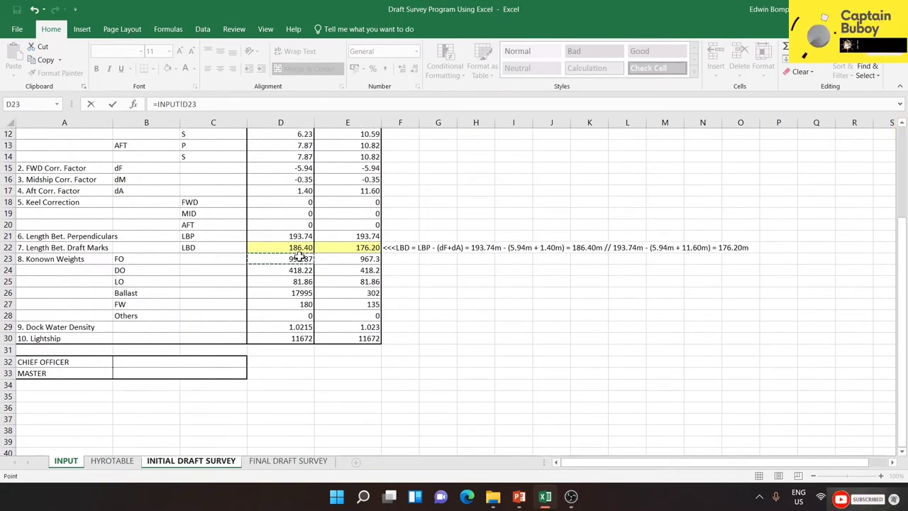
left_click_drag(298, 257, 292, 313)
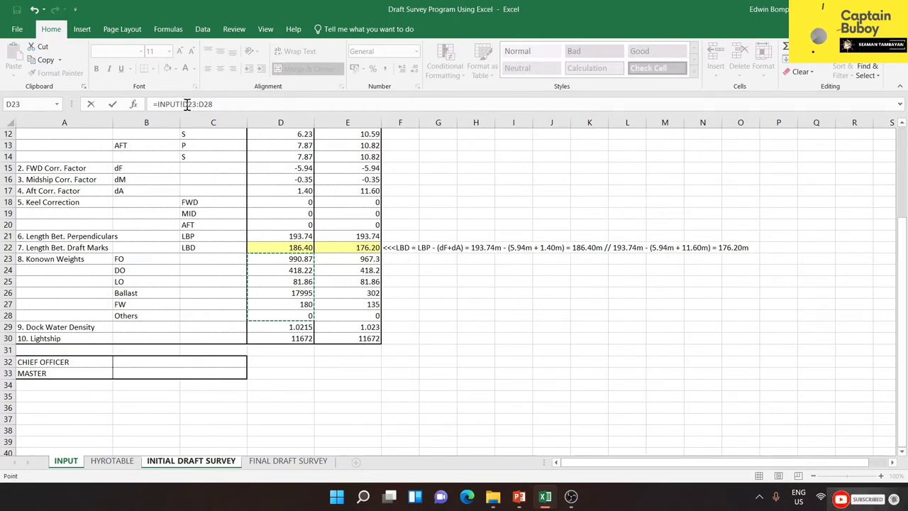
left_click(183, 104)
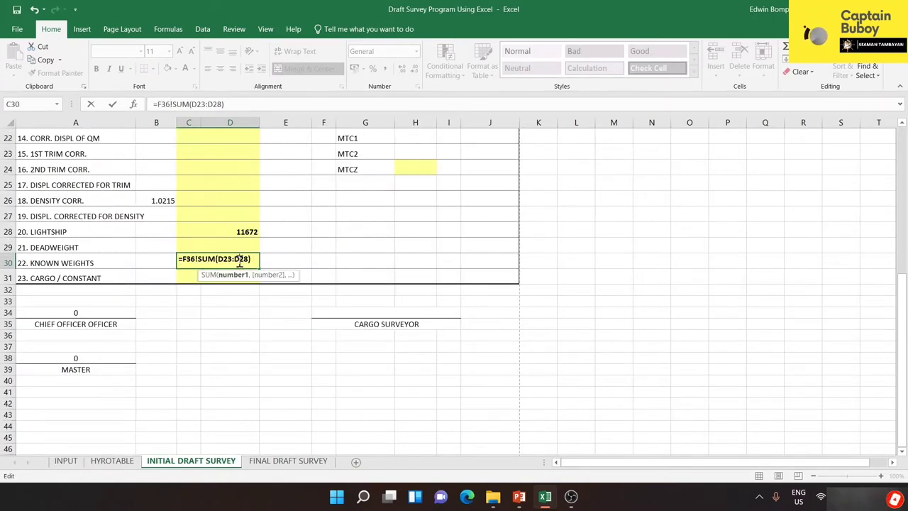
key("Return")
Step: Dismiss the formula error and erase the broken !SUM(D23:D28) text from C30
left_click(447, 312)
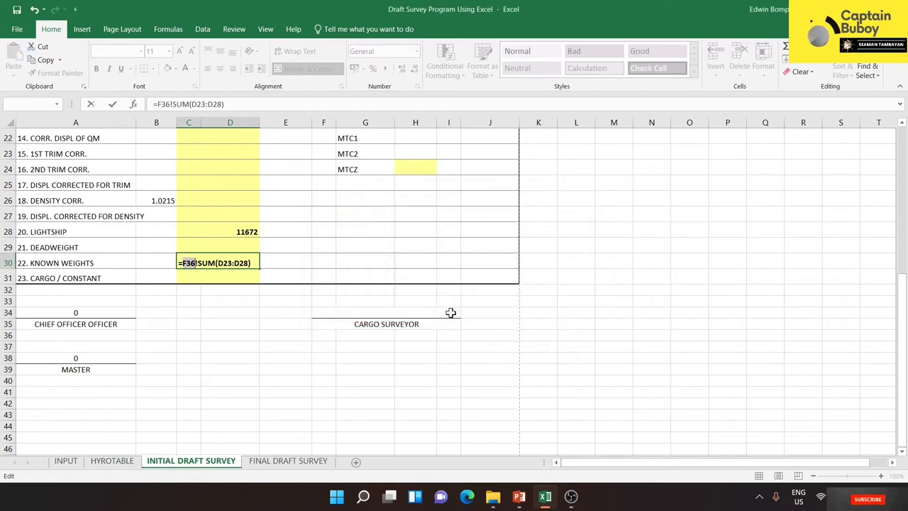
left_click(290, 262)
key("BackSpace")
key("BackSpace")
key("BackSpace")
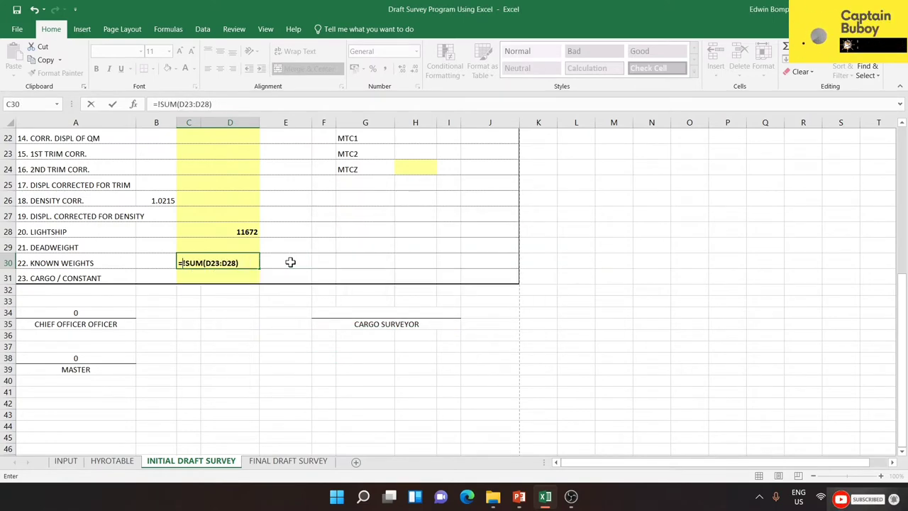
key("Home")
key("Delete")
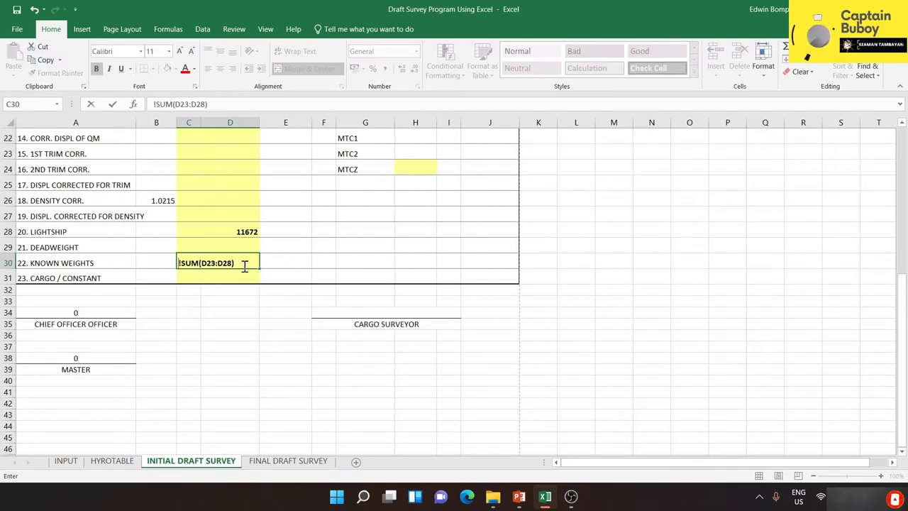
key("BackSpace")
key("BackSpace")
key("BackSpace")
key("BackSpace")
key("BackSpace")
key("BackSpace")
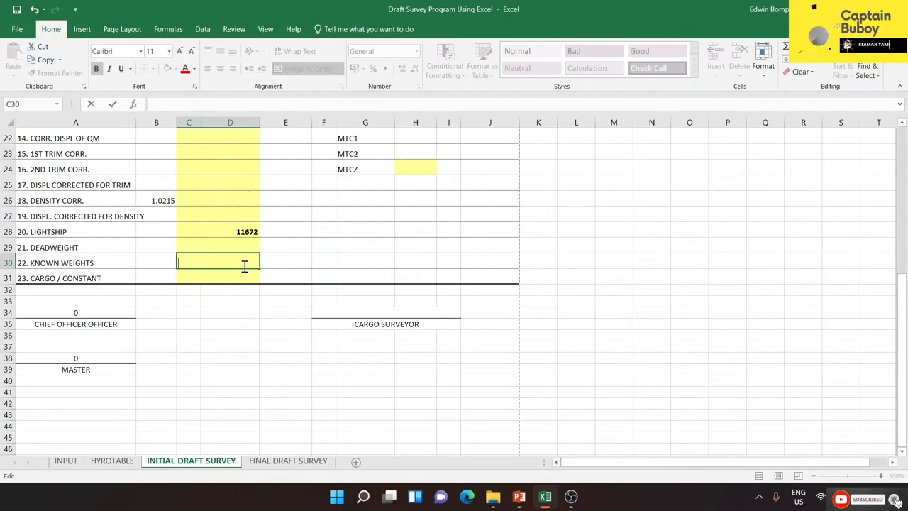
Step: Enter =SUM(INPUT!D23:D28) in C30 so the known weights total 19665.95
type("=")
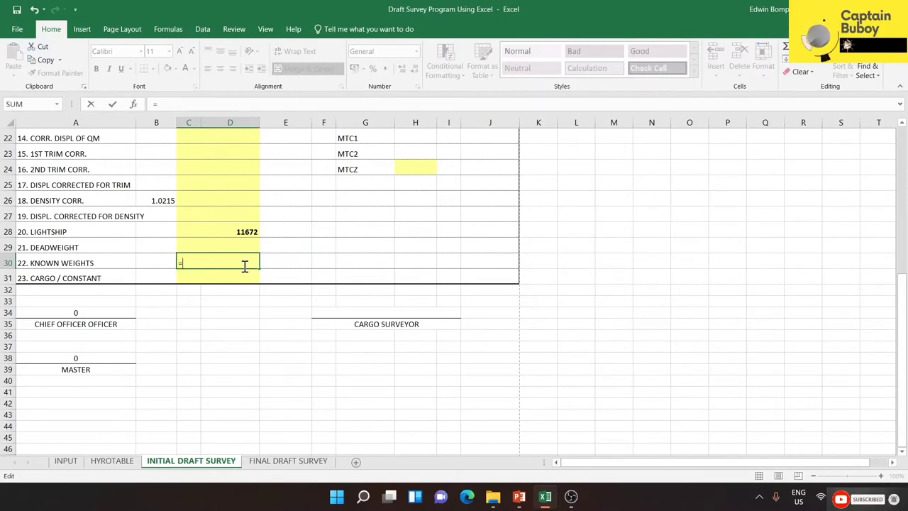
type("sum")
key("Tab")
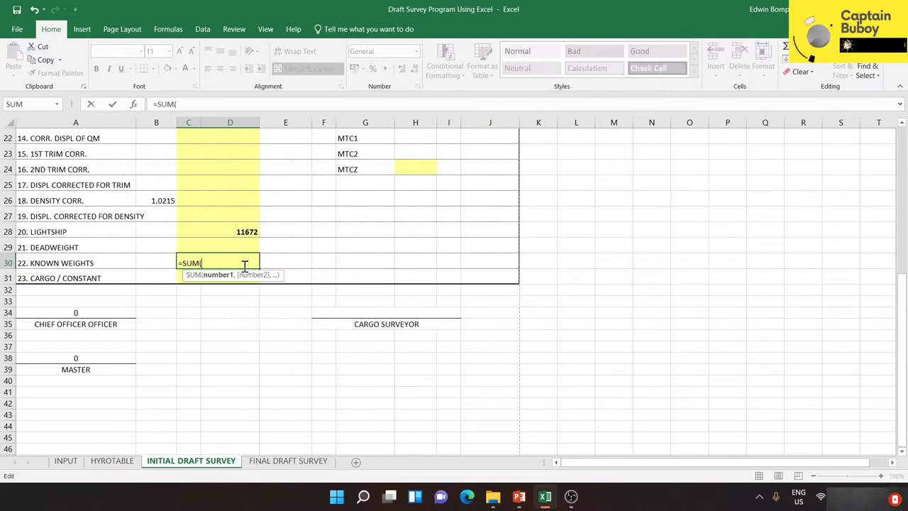
left_click(65, 460)
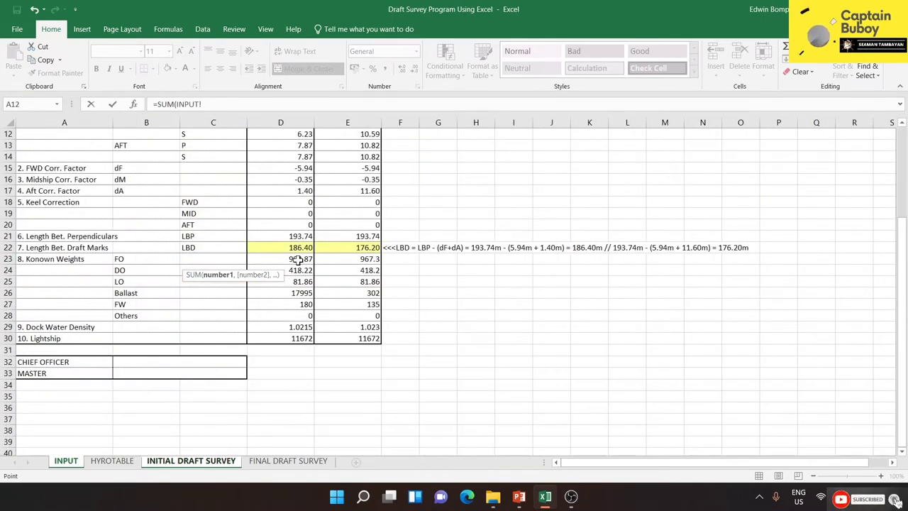
left_click_drag(298, 260, 296, 317)
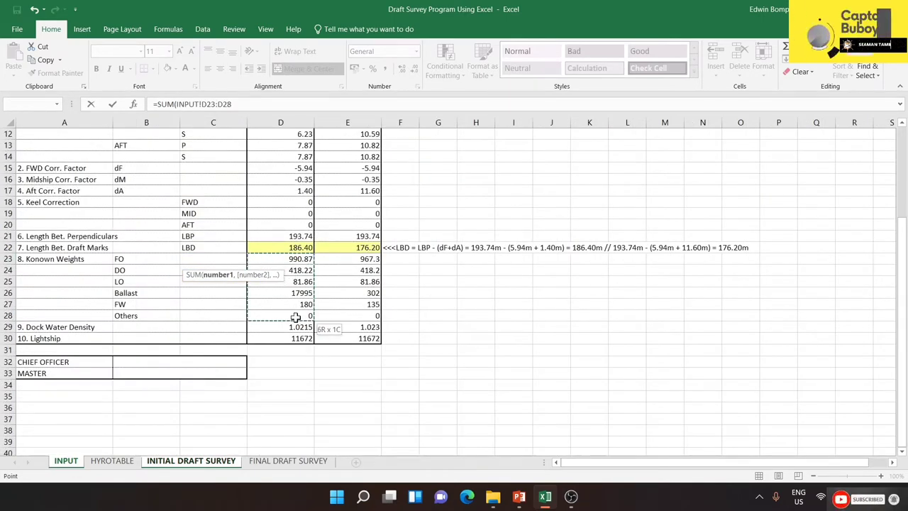
left_click(238, 103)
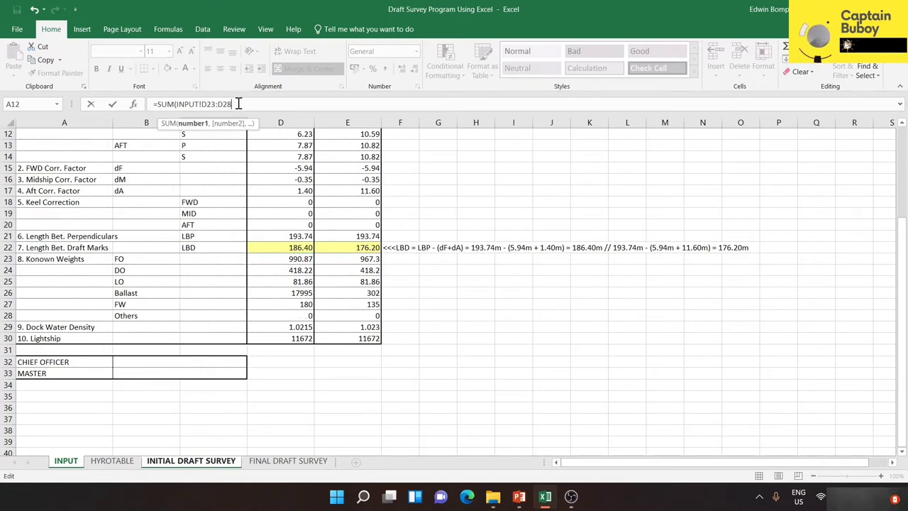
type(")")
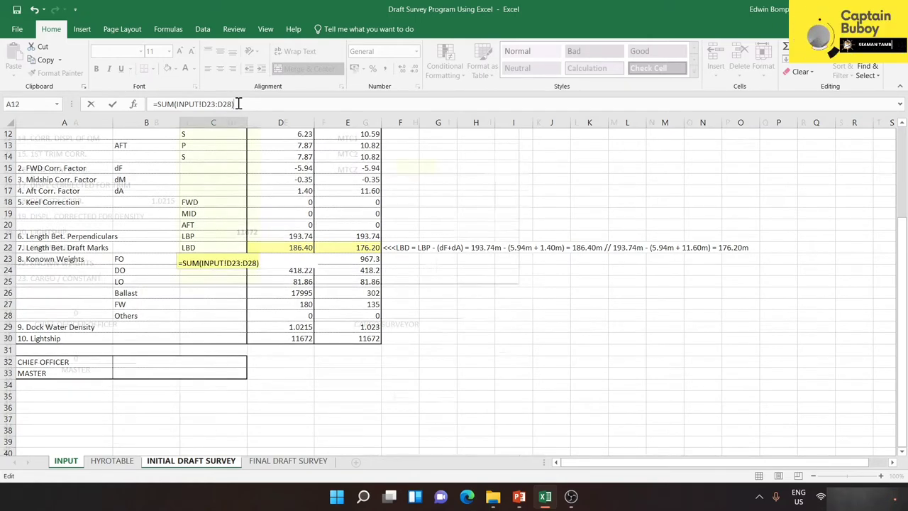
key("Return")
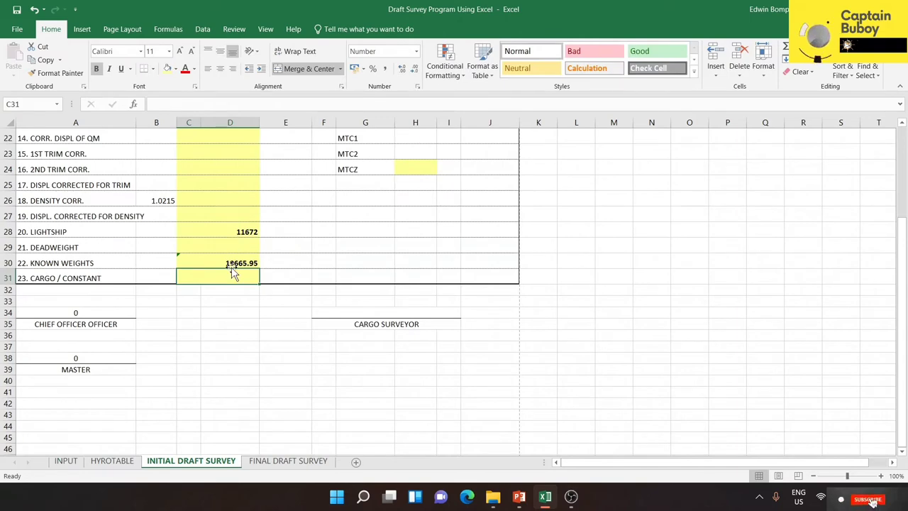
left_click(239, 263)
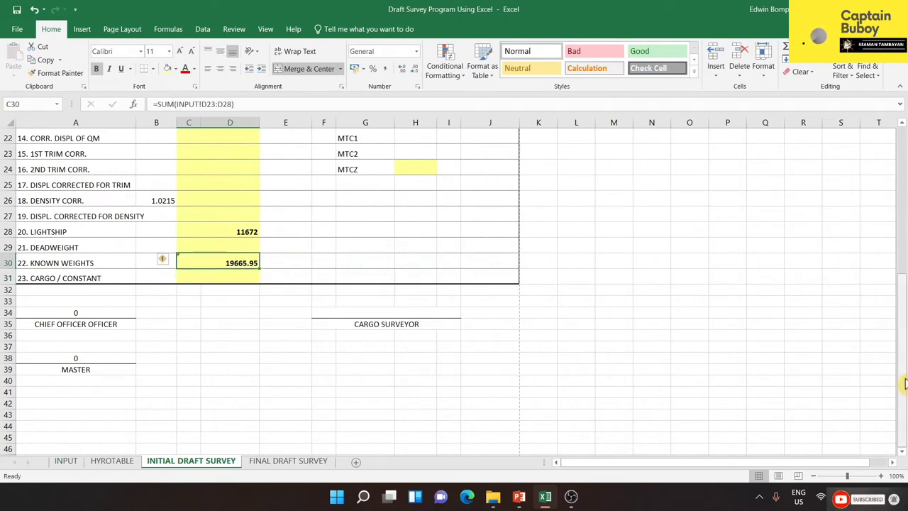
mouse_move(900, 377)
left_mouse_down()
mouse_move(890, 275)
mouse_move(901, 178)
left_mouse_up()
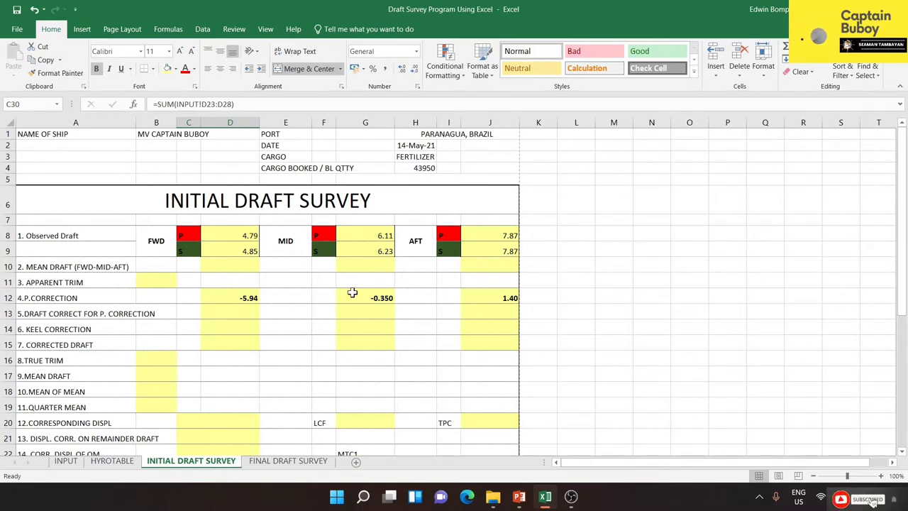
Step: Enter =(D8+D9)/2 in D10 for a forward mean draft of 4.820
left_click(238, 267)
type("=")
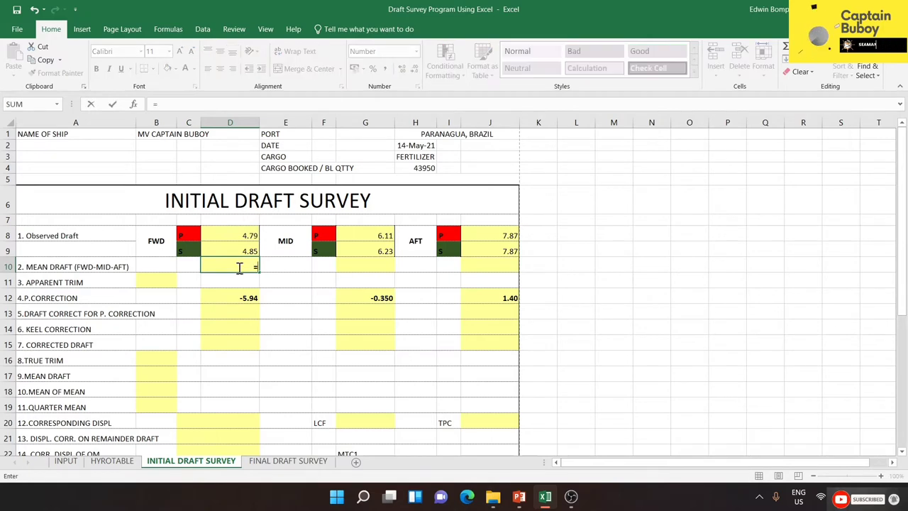
left_click(250, 234)
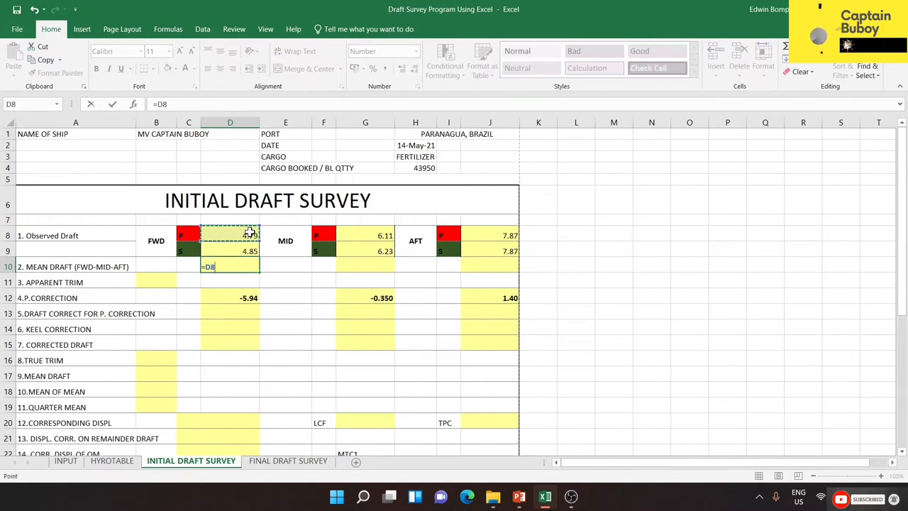
left_click(193, 105)
type("_")
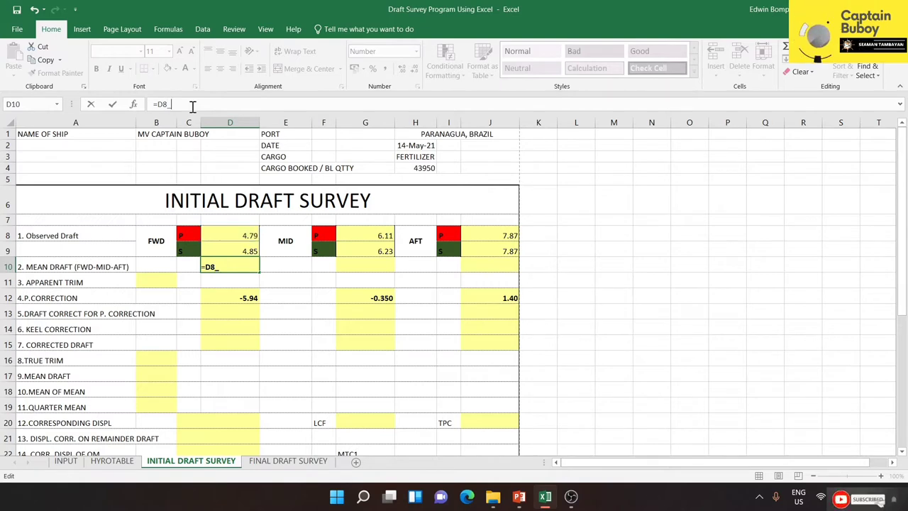
key("BackSpace")
type("+")
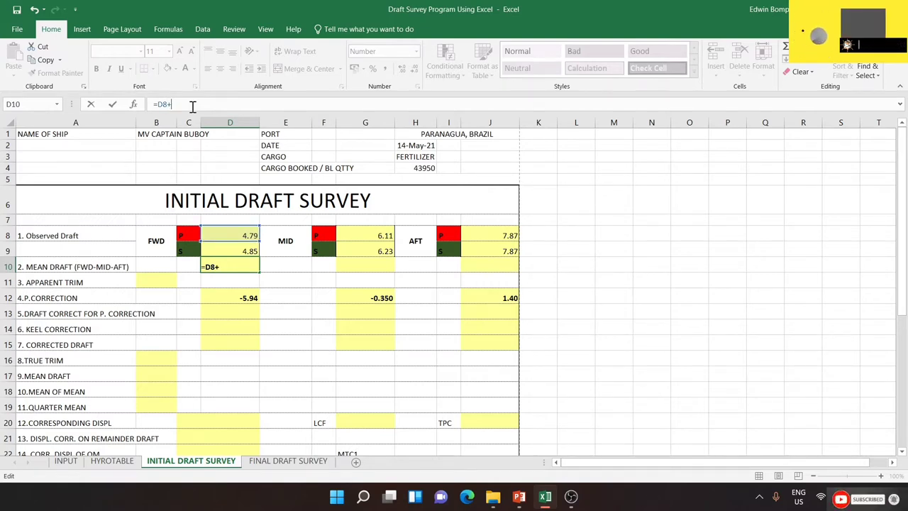
left_click(235, 251)
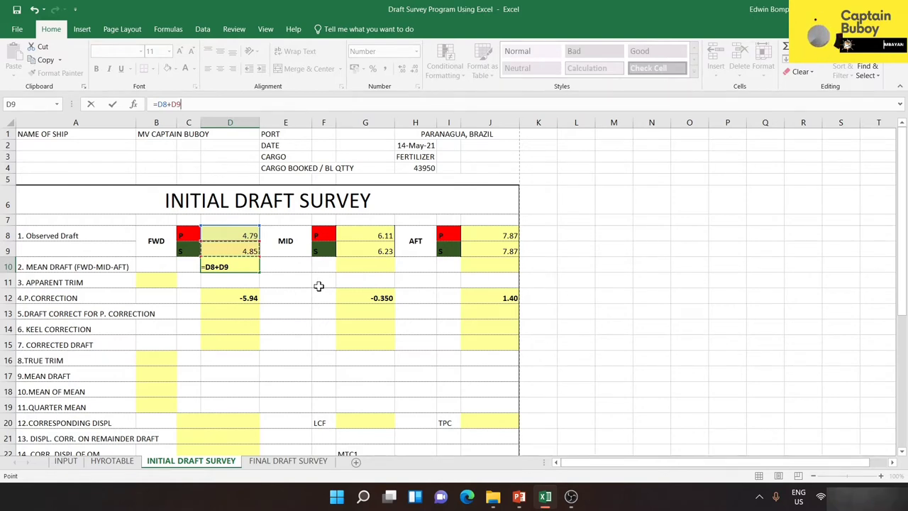
left_click(160, 104)
type("(")
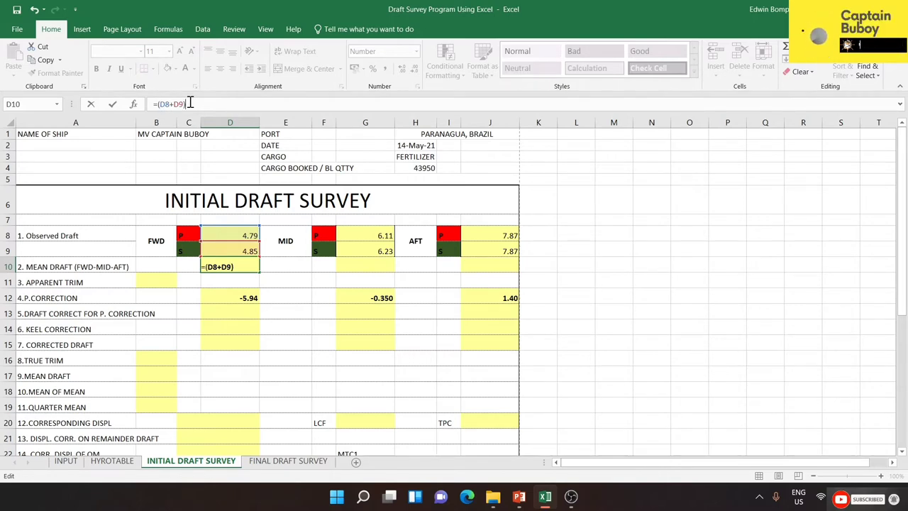
key("Return")
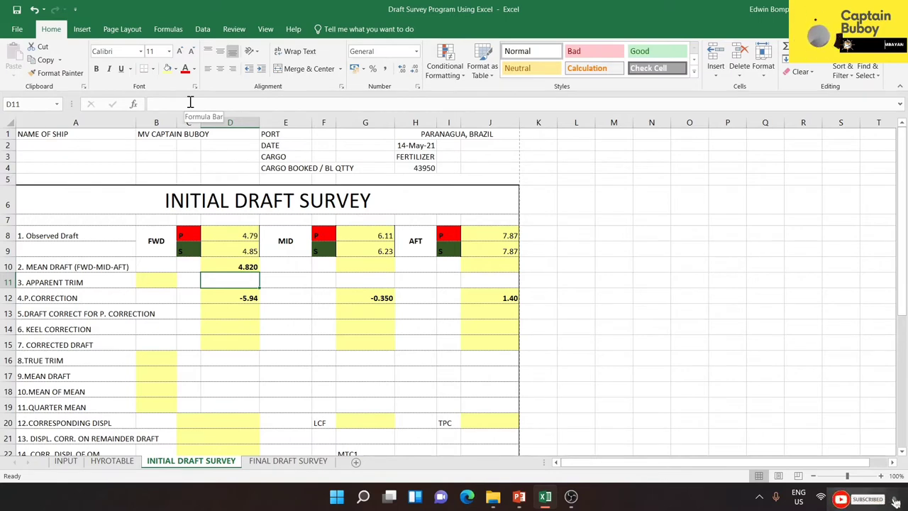
Step: Copy the mean draft formula into G10 and J10, giving 6.170 and 7.870
left_click(237, 268)
left_click(45, 60)
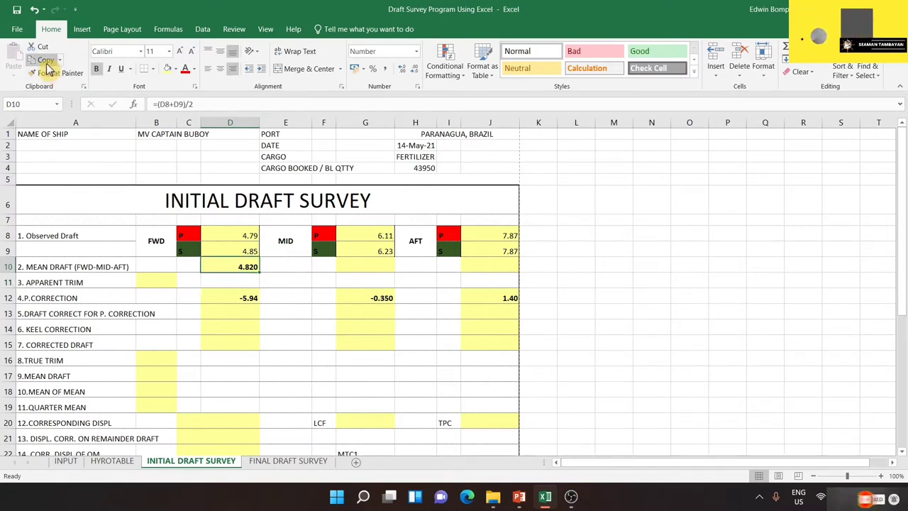
left_click(375, 265)
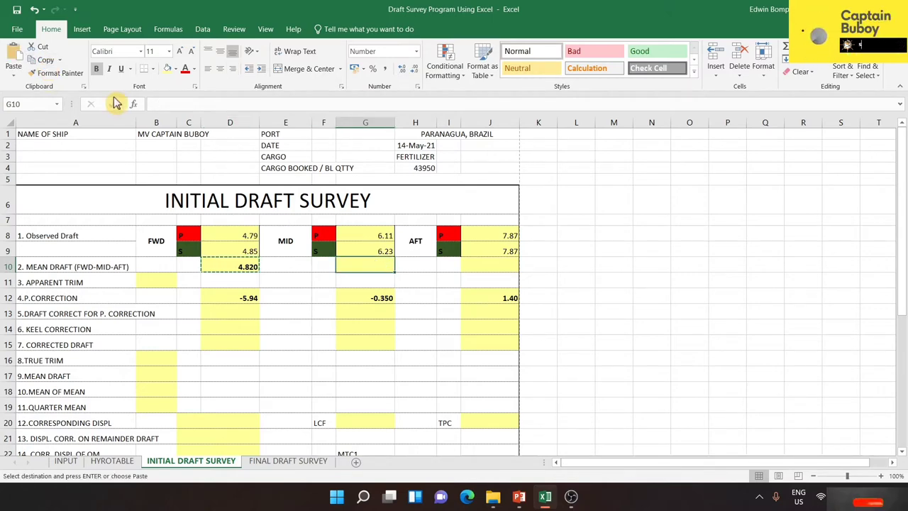
left_click(14, 56)
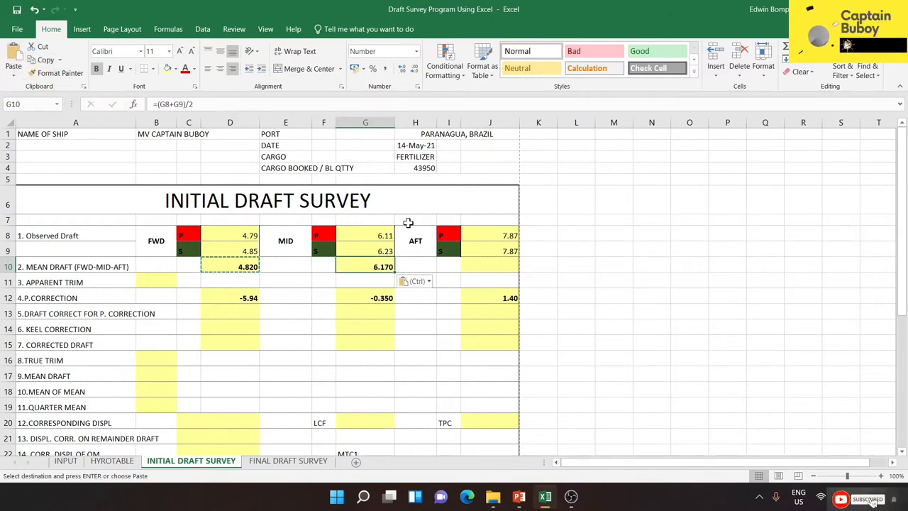
left_click(486, 261)
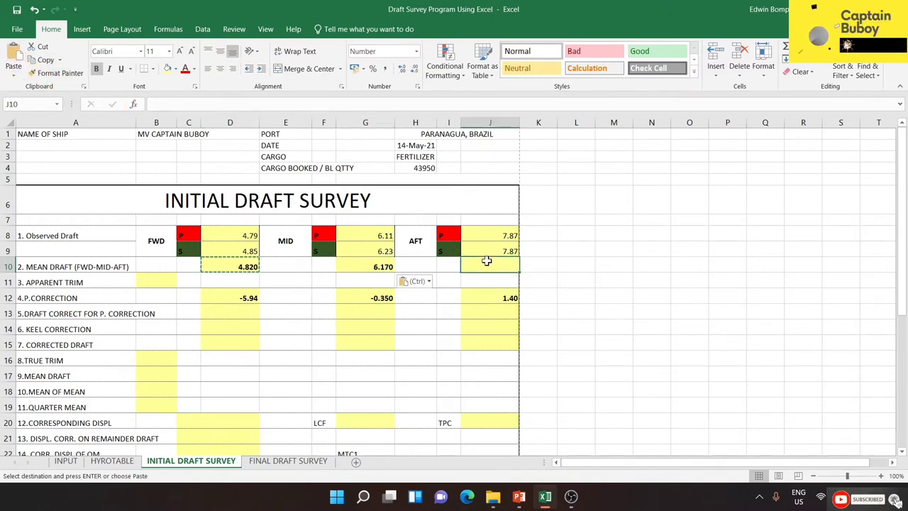
left_click(12, 57)
left_click(689, 266)
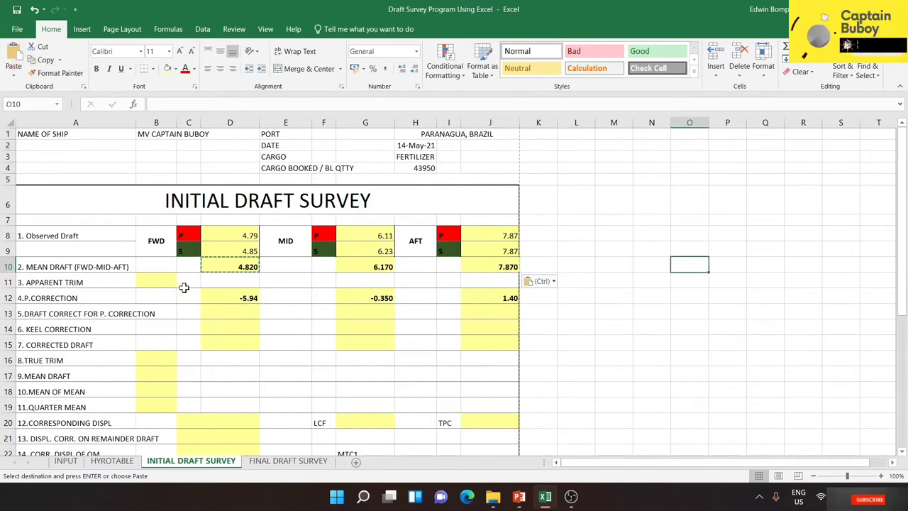
left_click(167, 282)
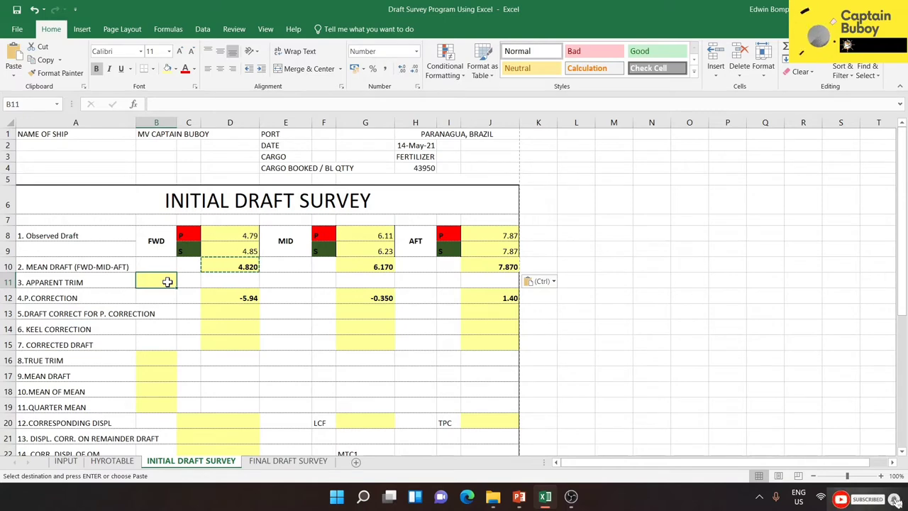
Step: Enter =J10-D10 in B11 so the apparent trim shows 3.050
type("=")
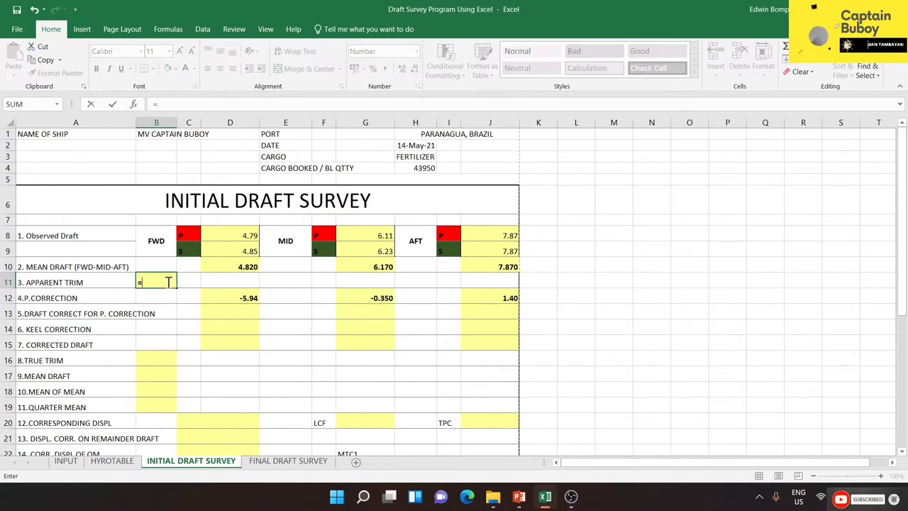
left_click(495, 266)
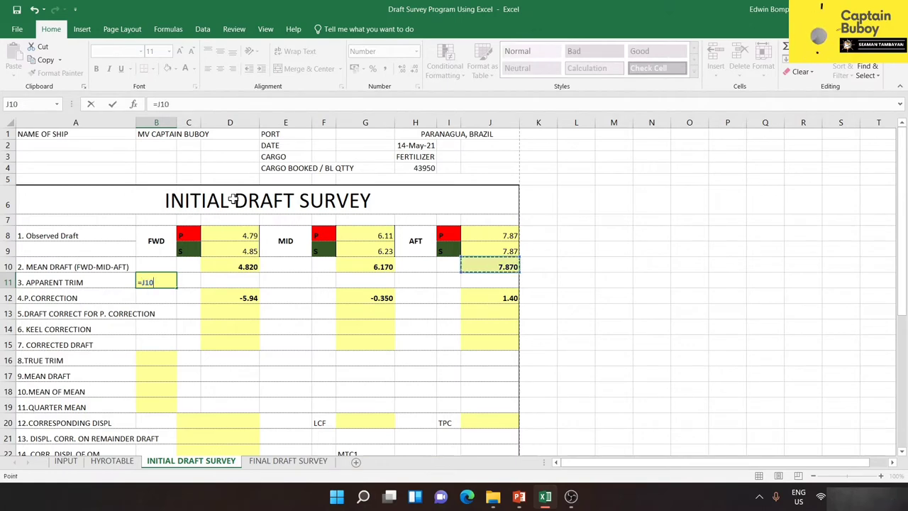
left_click(182, 107)
type("-")
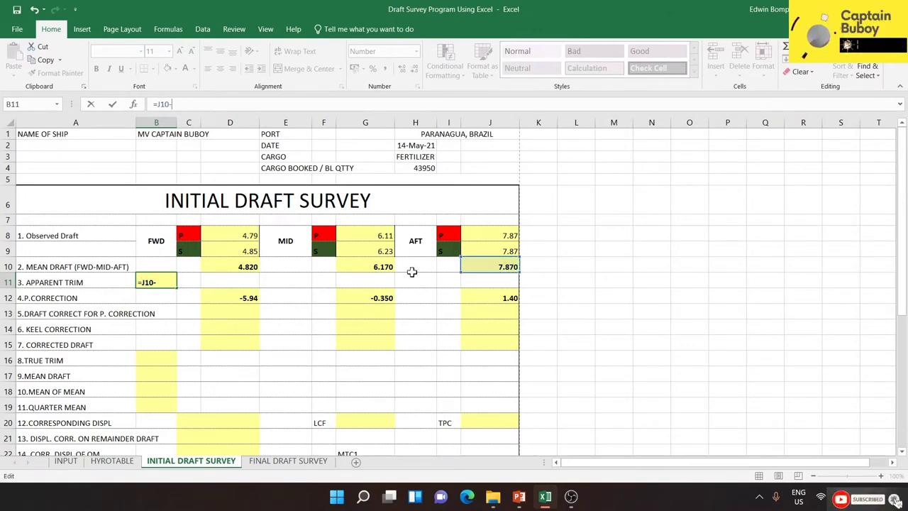
left_click(222, 266)
key("Return")
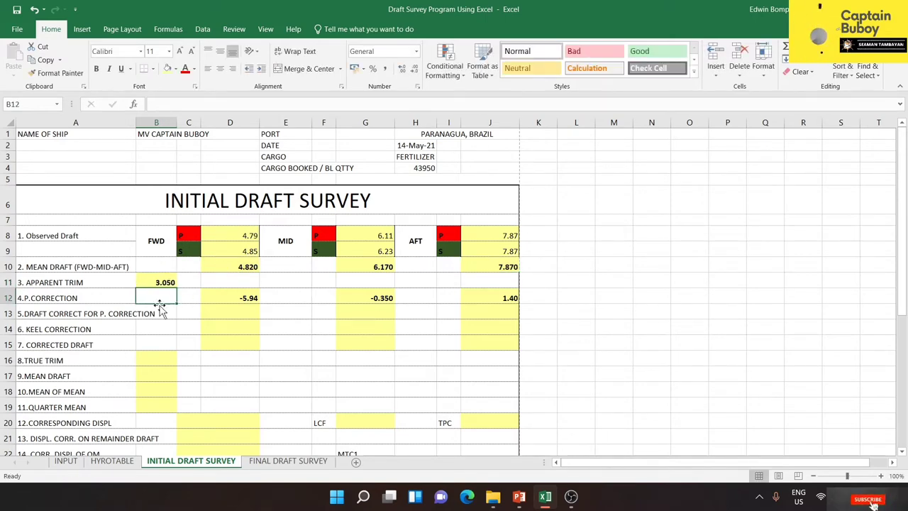
left_click(231, 313)
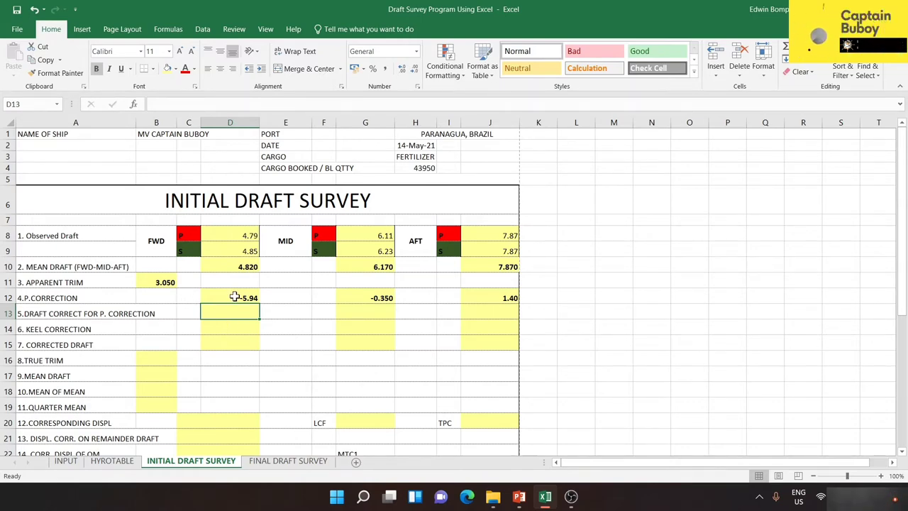
left_click(235, 297)
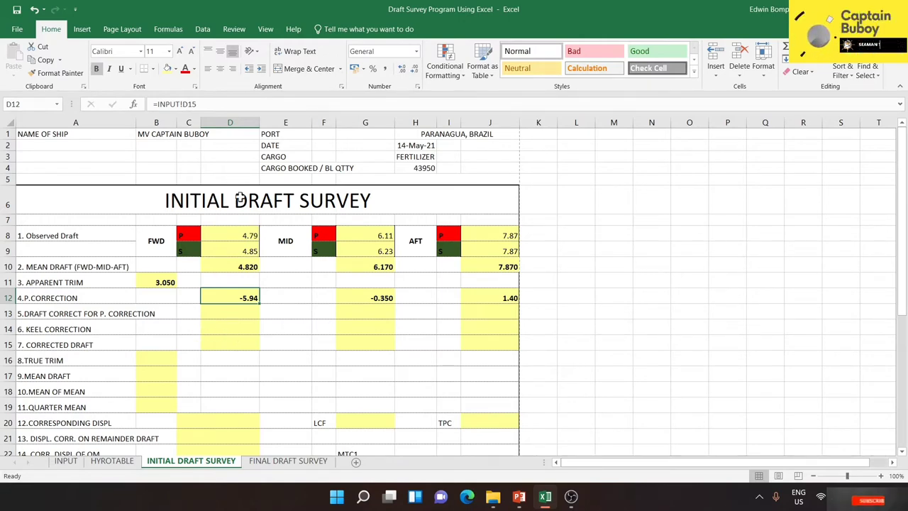
Step: Extend the D12 formula to INPUT!D15*B11/INPUT!D22
left_click(221, 104)
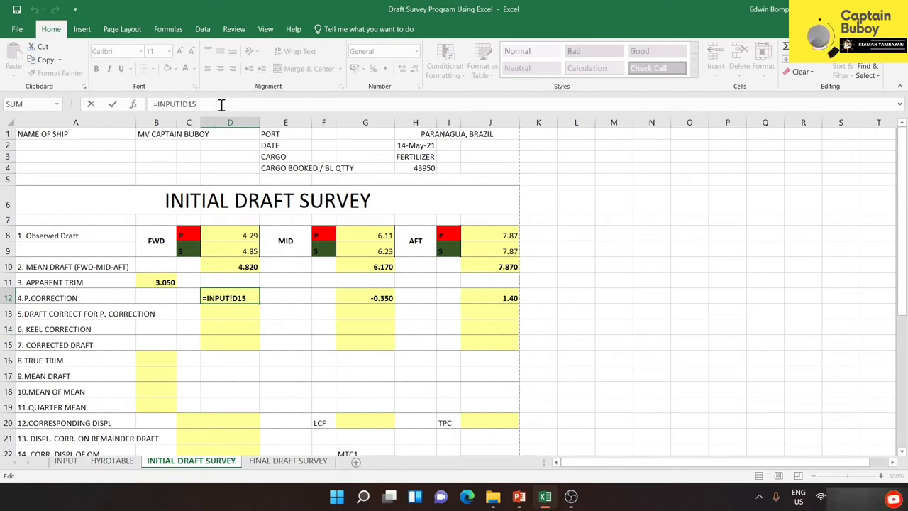
type("*")
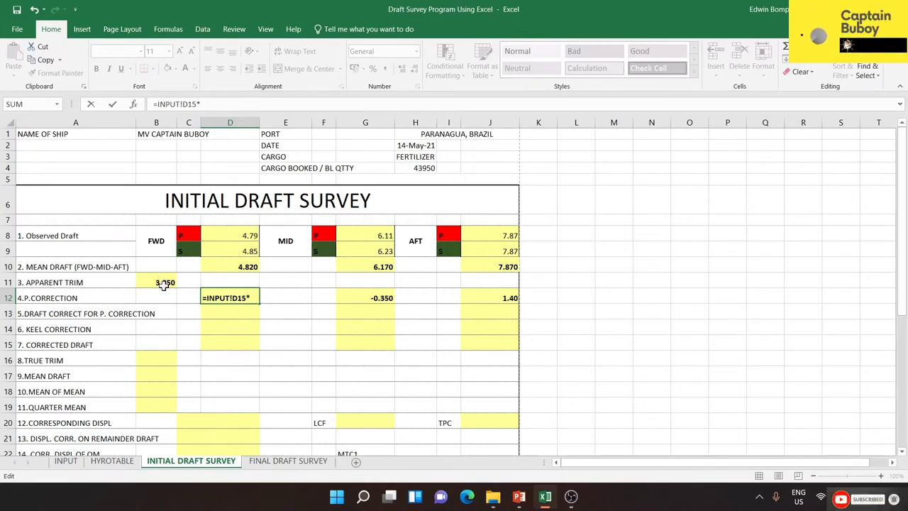
left_click(163, 283)
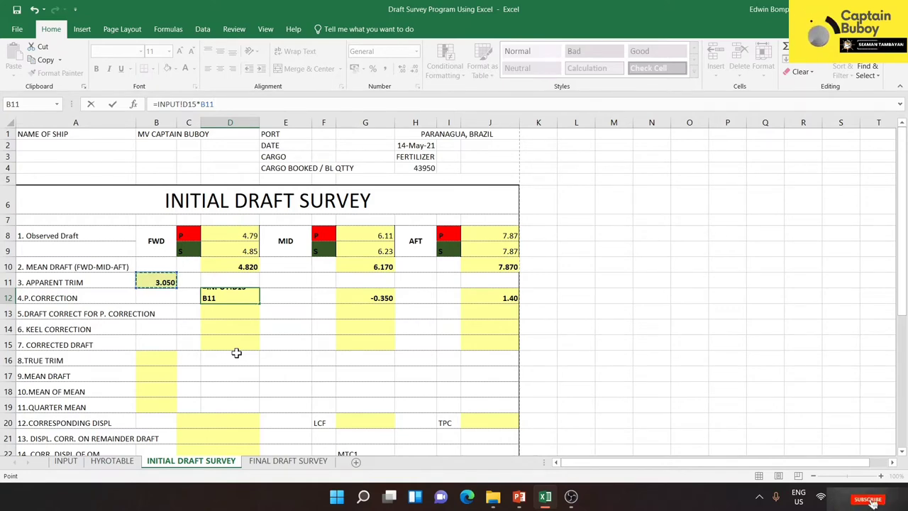
type("/")
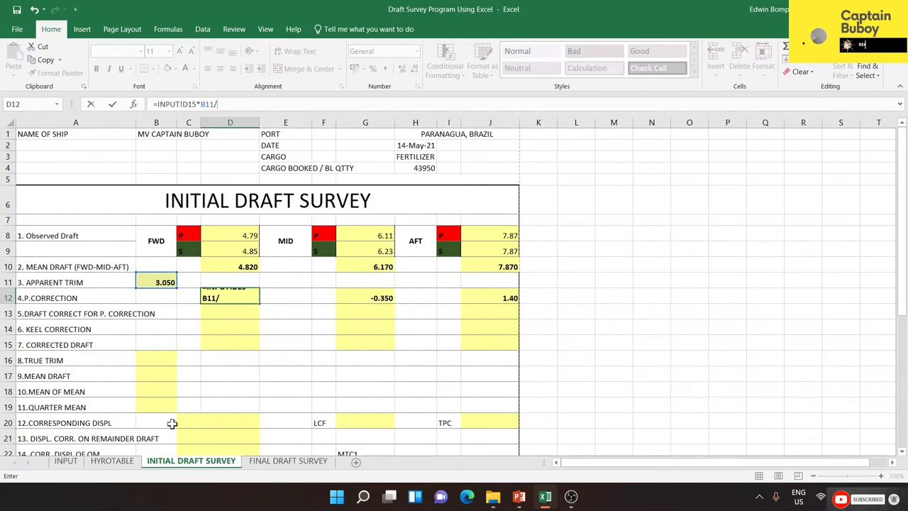
left_click(67, 461)
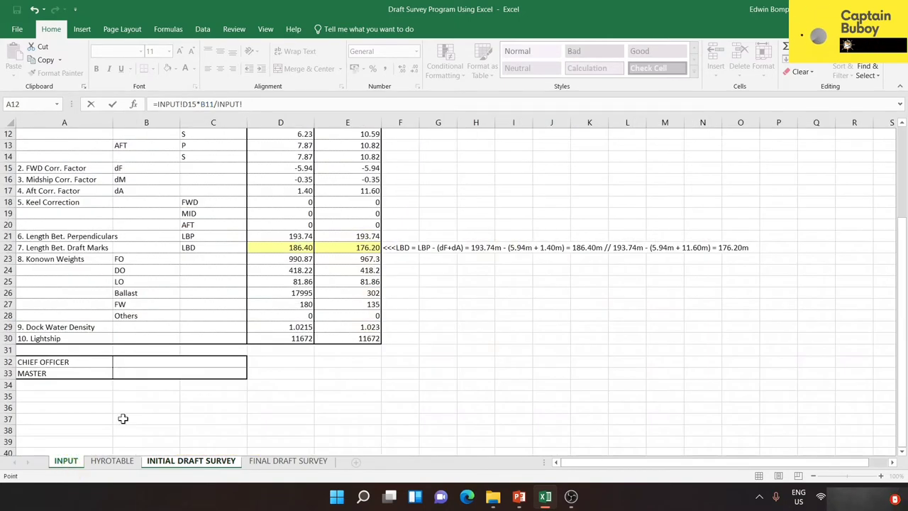
left_click(288, 247)
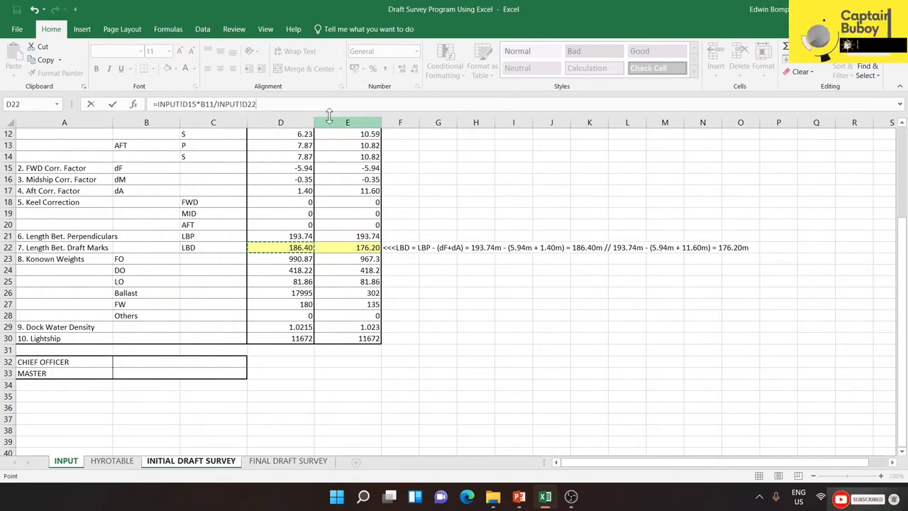
left_click(305, 105)
key("Return")
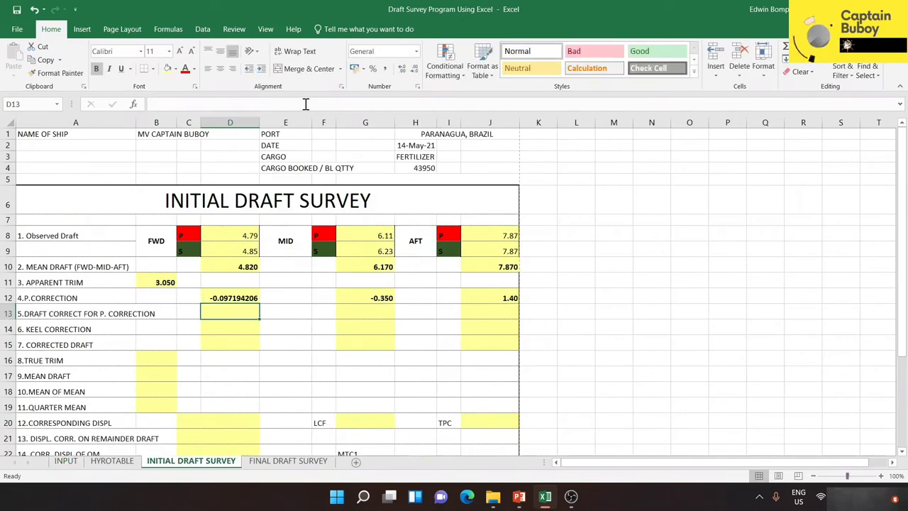
Step: Wrap the D12 formula in ROUND(...,3), so it shows -0.097
right_click(250, 295)
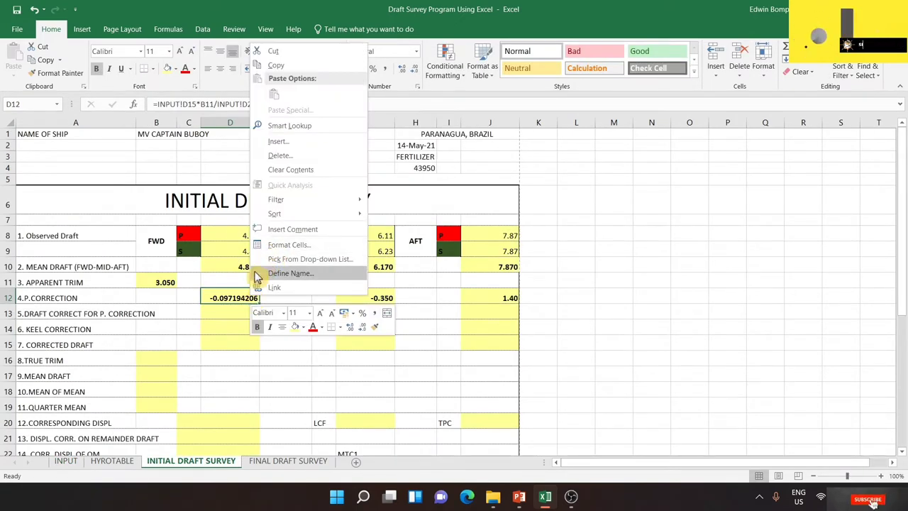
left_click(207, 298)
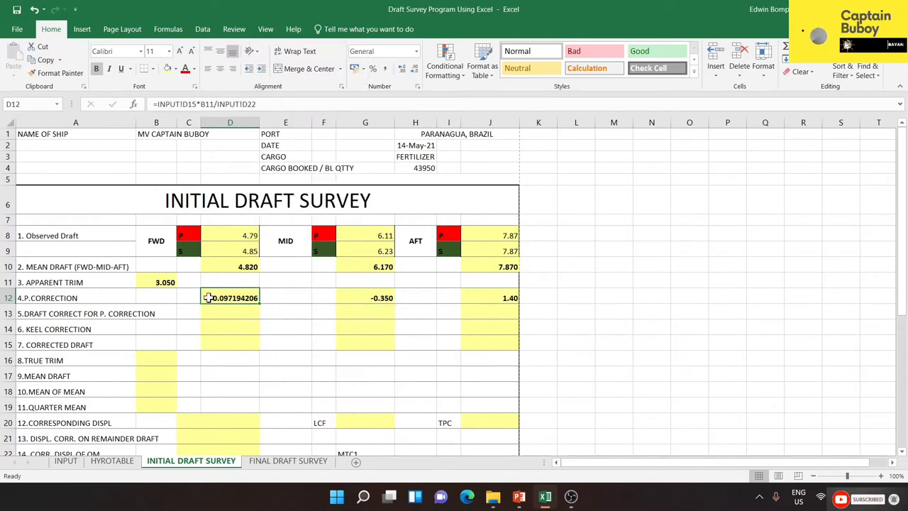
left_click(158, 104)
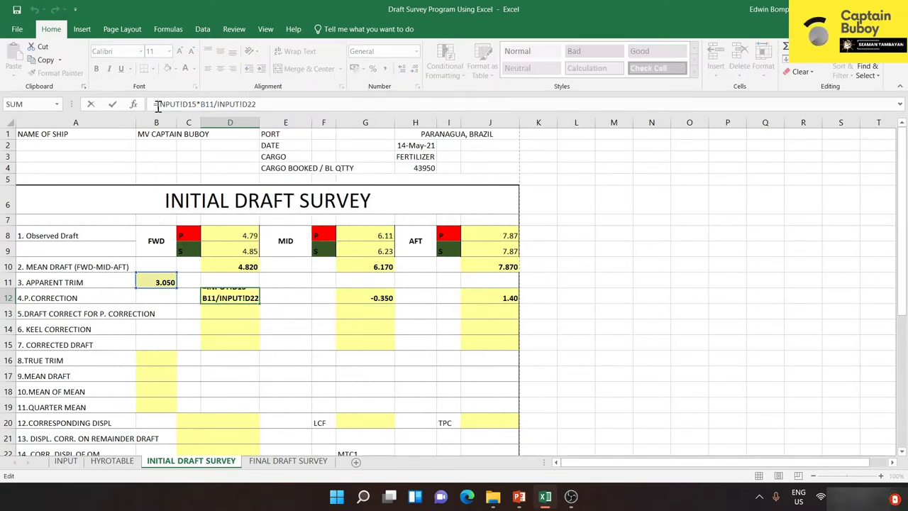
type("RO")
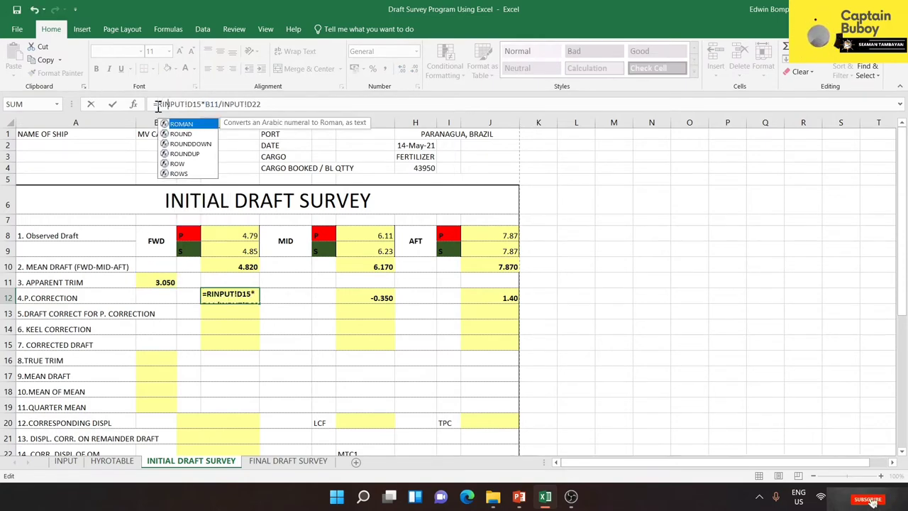
type("UND")
key("Tab")
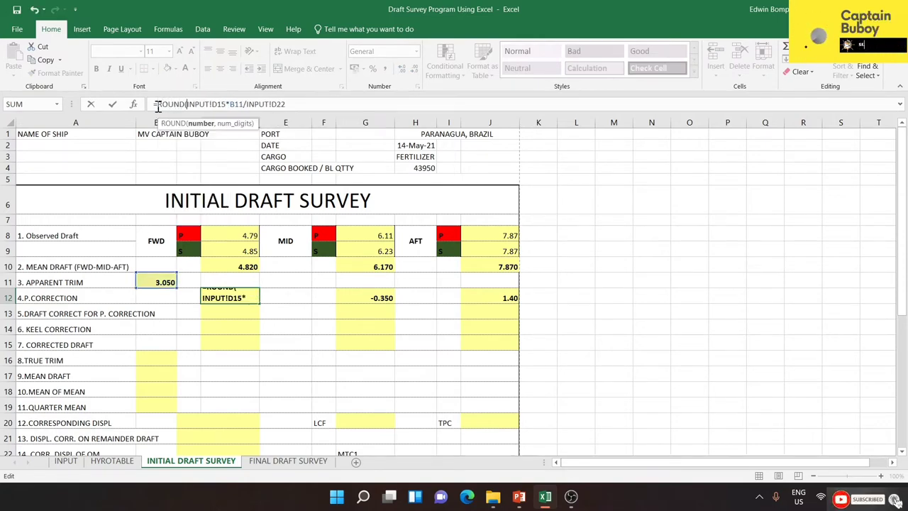
left_click(289, 104)
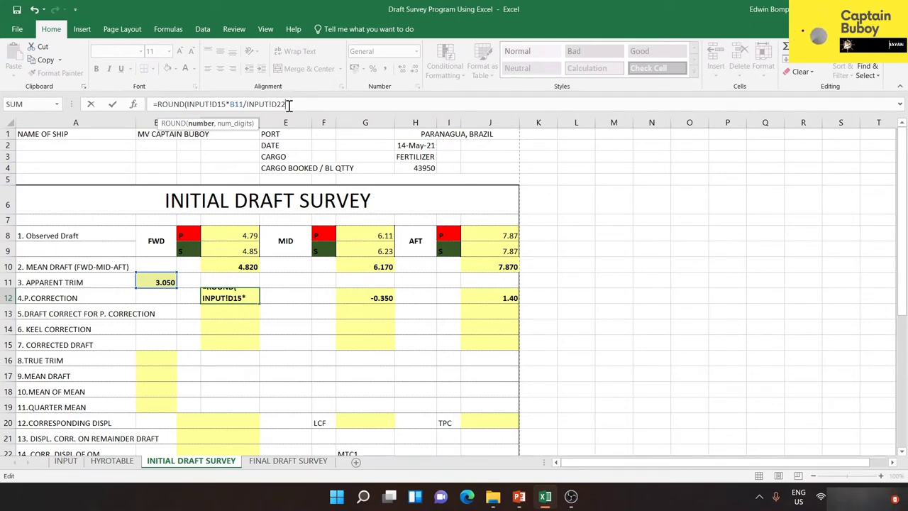
type(",3")
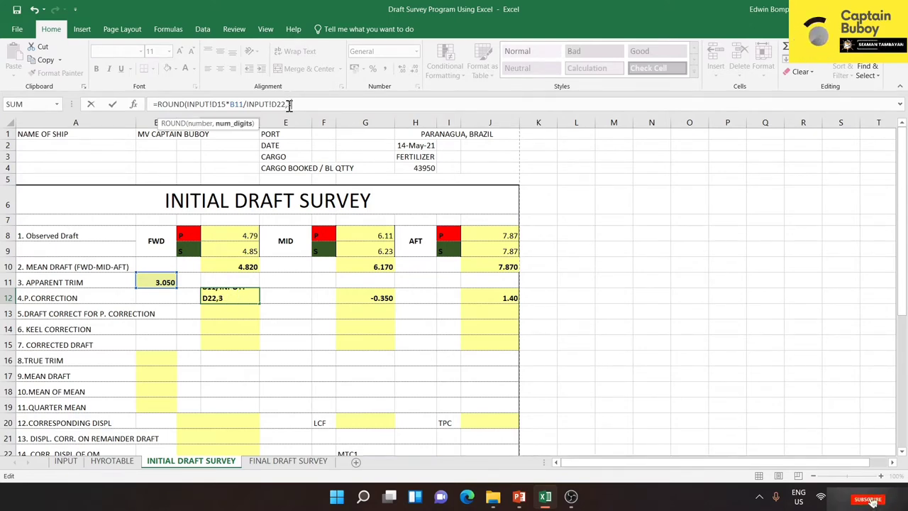
type(")")
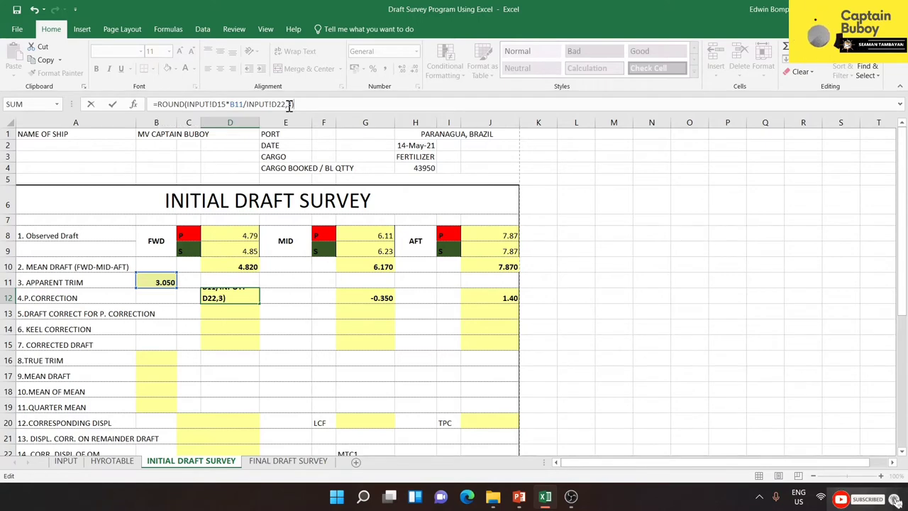
key("Return")
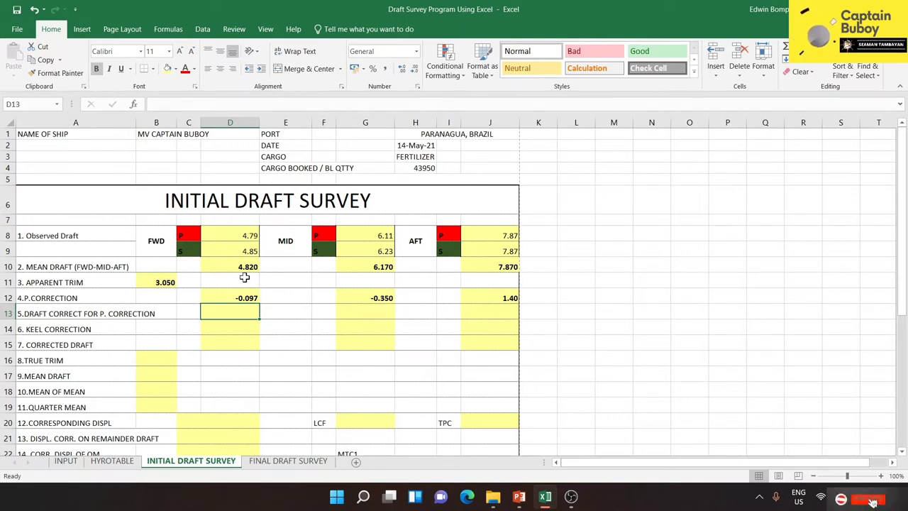
Step: Change D12's formula references to absolute $B$11 and INPUT!$D$22
left_click(234, 298)
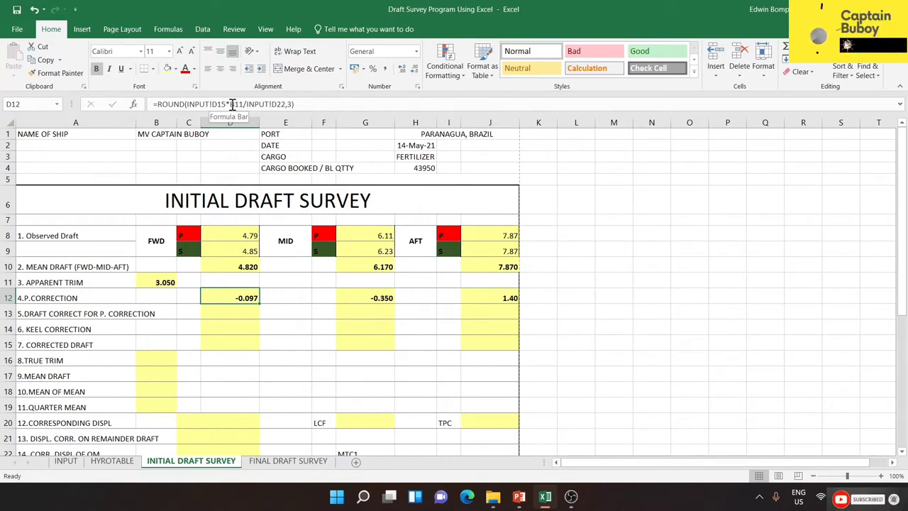
left_click(230, 104)
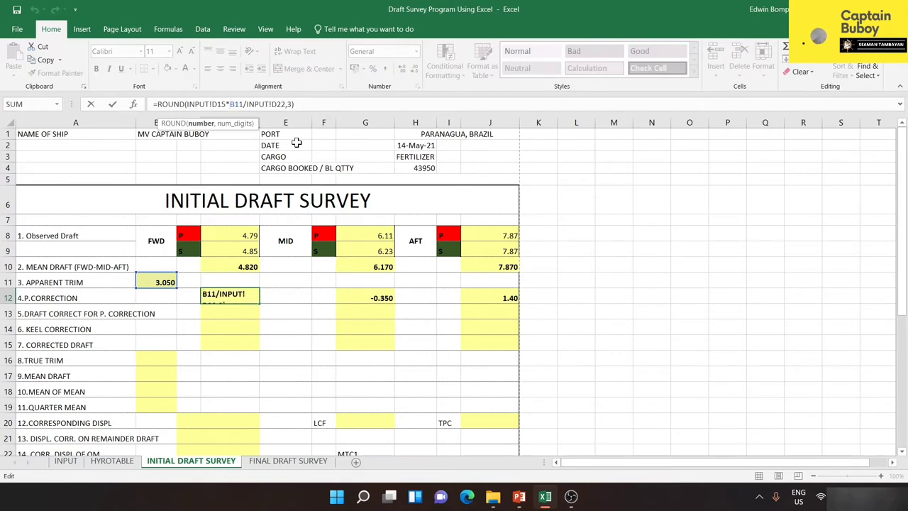
type("$")
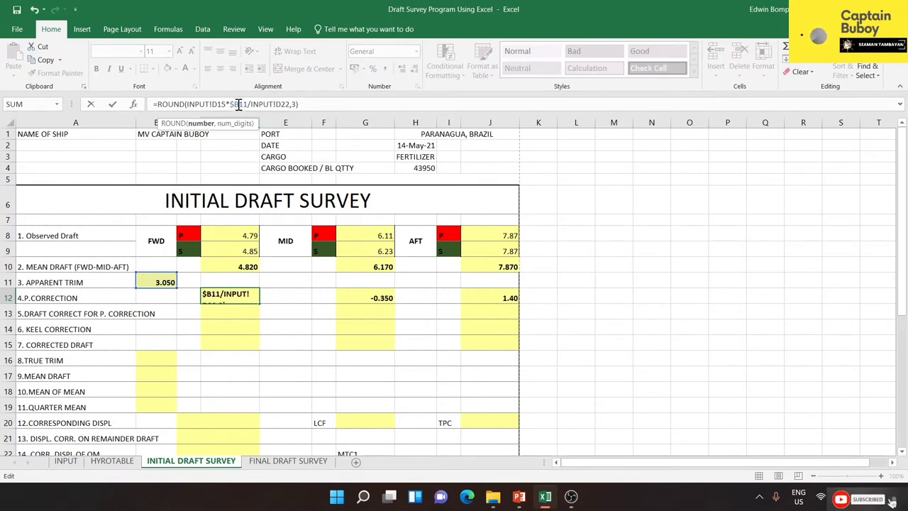
left_click(239, 104)
type("$")
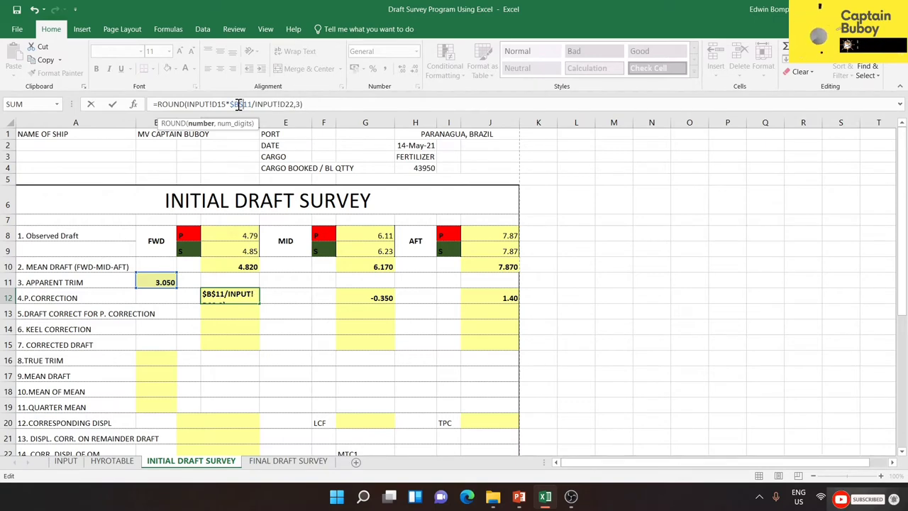
left_click(282, 104)
type("$")
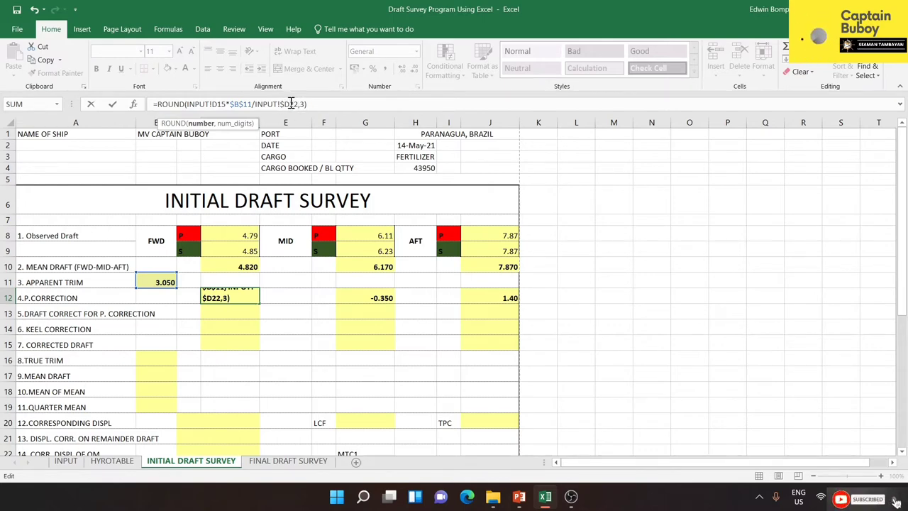
left_click(290, 104)
type("$")
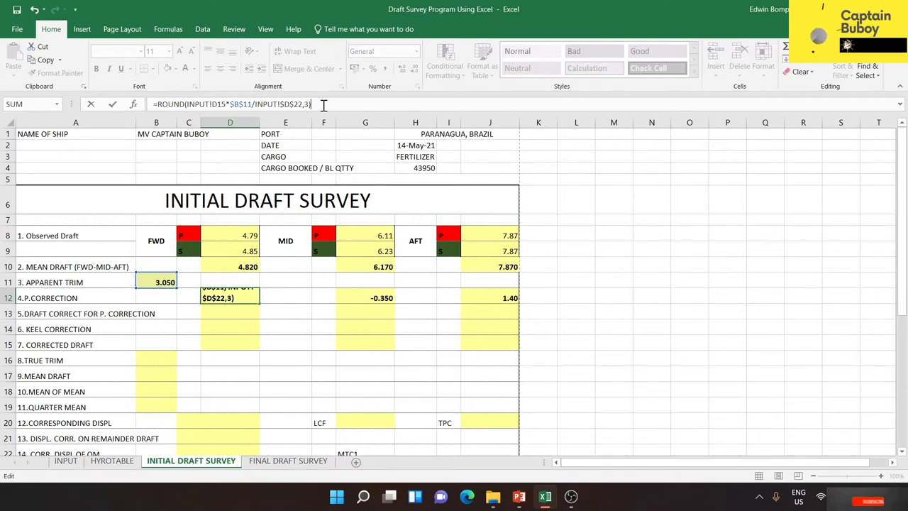
key("Return")
left_click(310, 328)
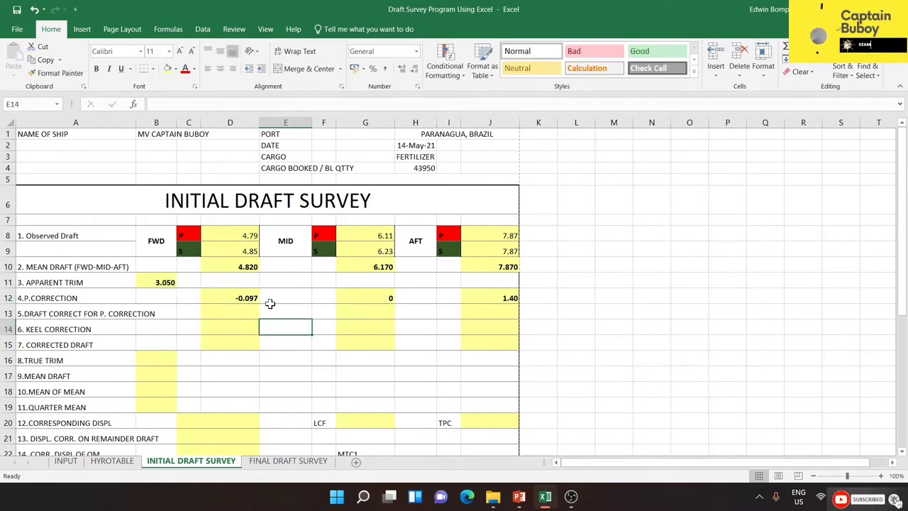
Step: Copy the D12 P. correction formula into G12 and J12
left_click(253, 298)
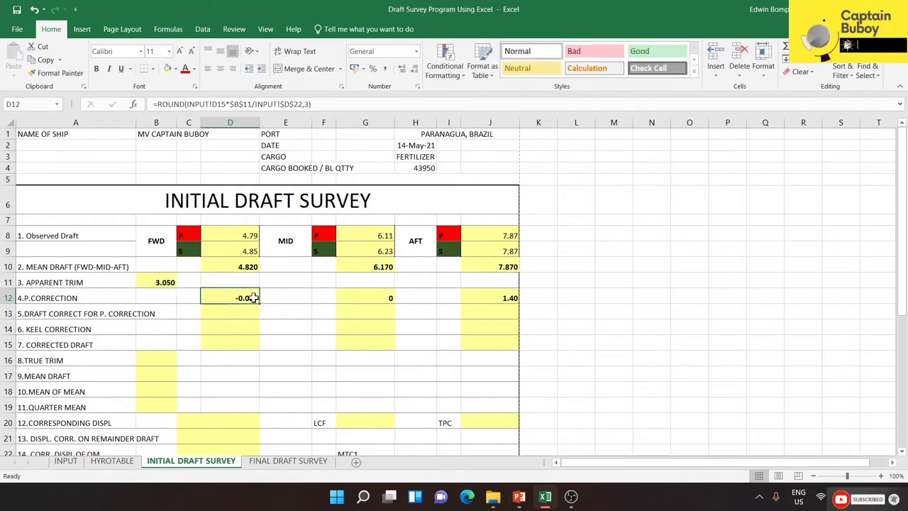
left_click(42, 60)
left_click(357, 296)
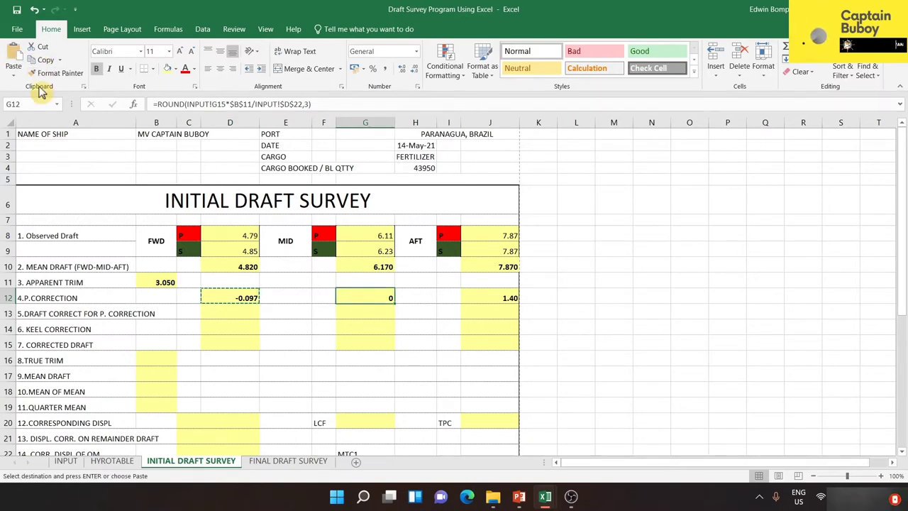
left_click(13, 57)
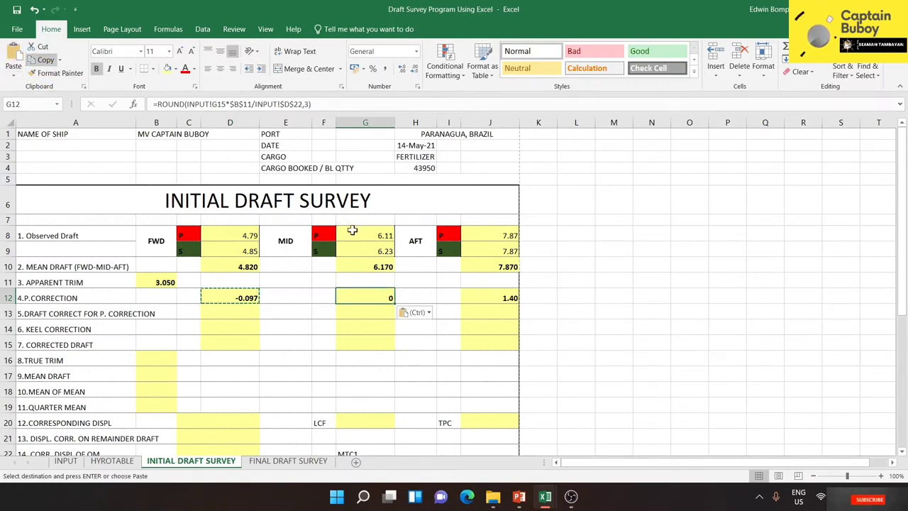
left_click(498, 296)
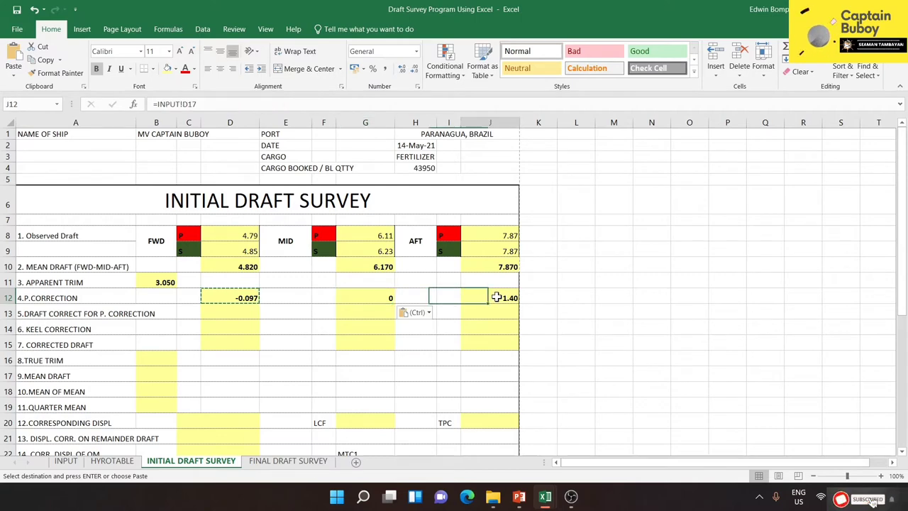
left_click(14, 57)
Step: Point G12's formula at INPUT!D16 so the midship correction reads -0.006
left_click(382, 297)
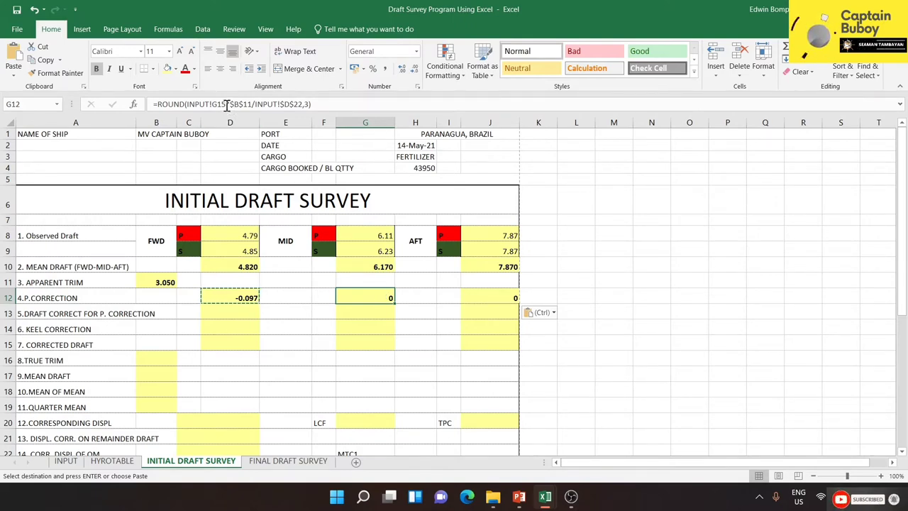
left_click_drag(227, 104, 189, 105)
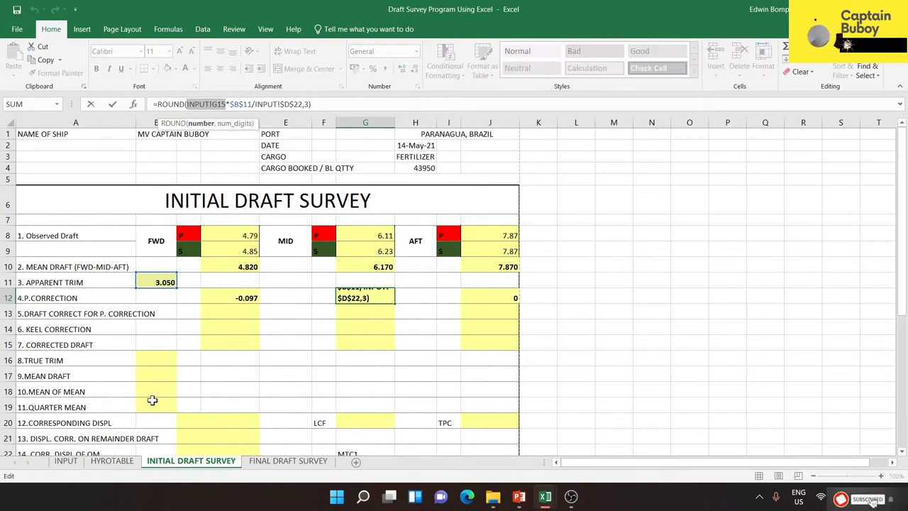
left_click(67, 465)
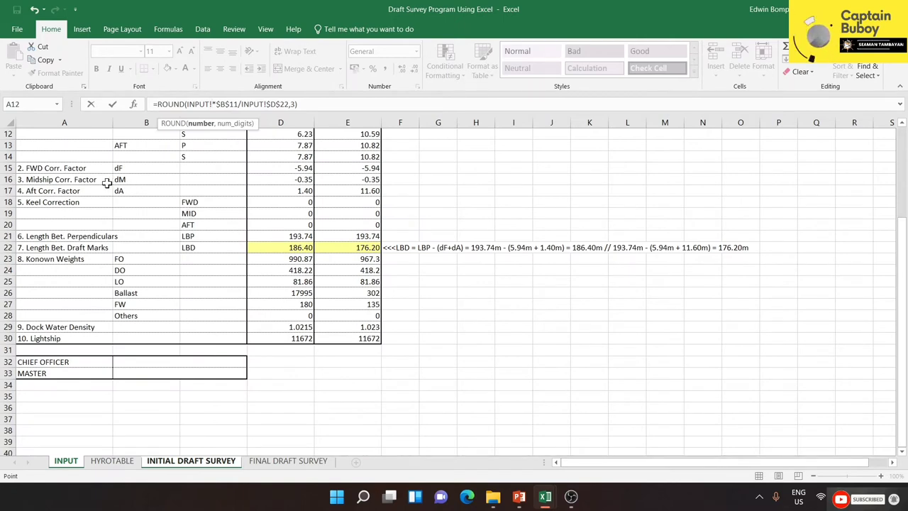
left_click(294, 179)
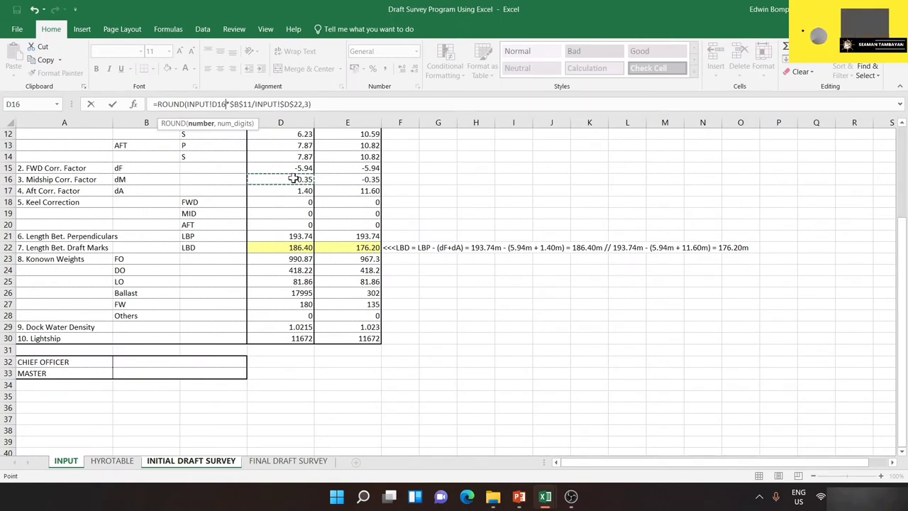
left_click(330, 104)
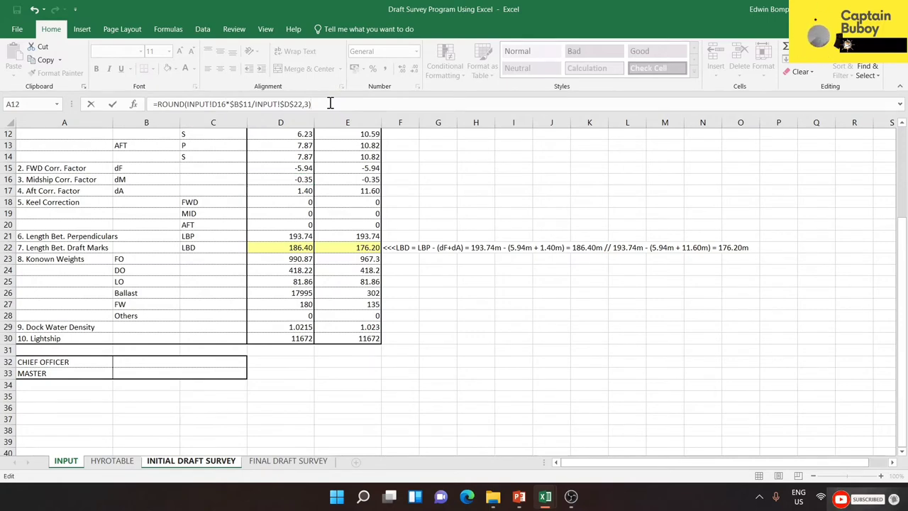
key("Return")
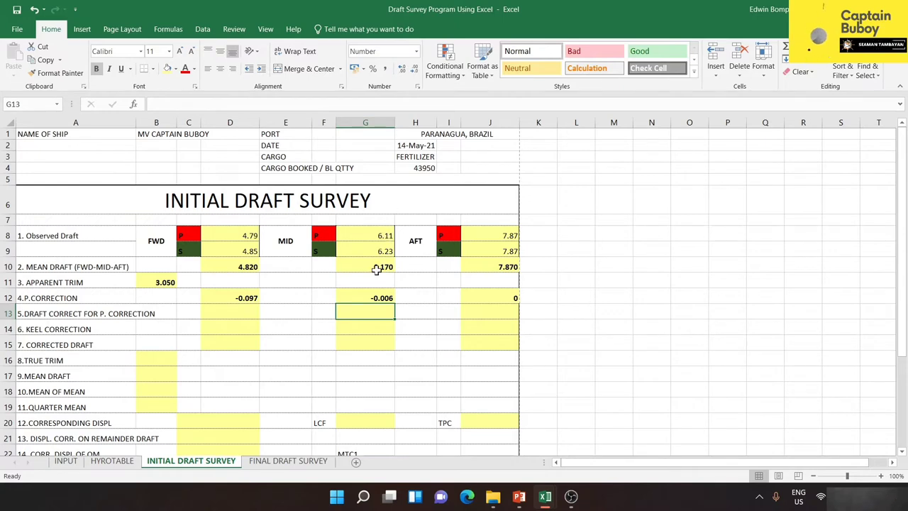
Step: Replace J12's INPUT!J15 reference with INPUT!D17, giving an aft correction of 0.023
left_click(483, 296)
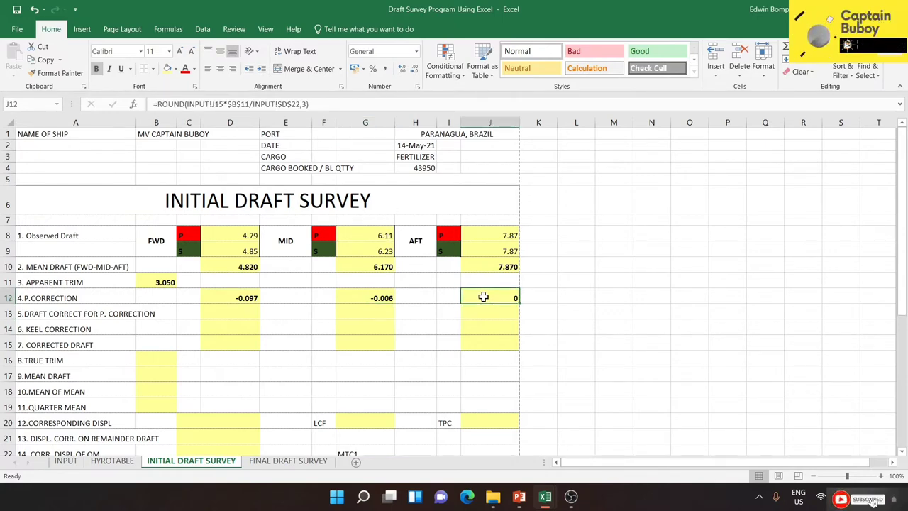
left_click(224, 104)
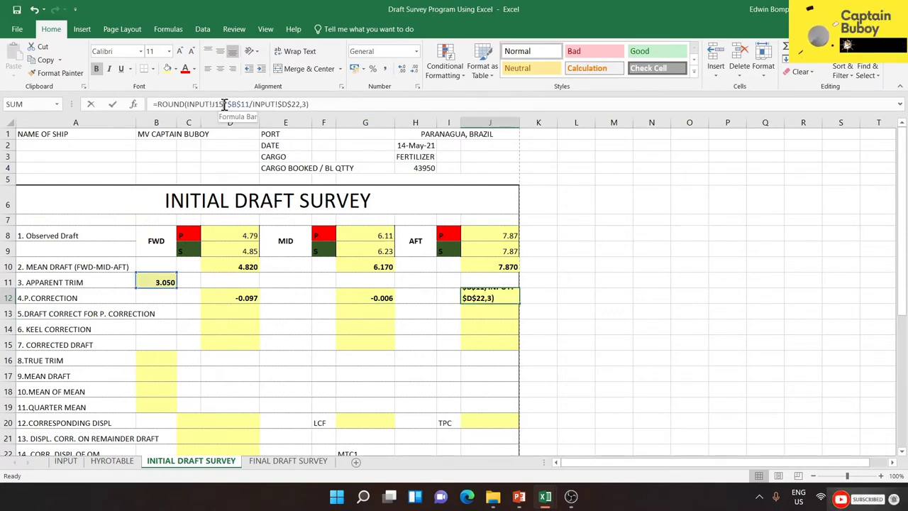
left_click_drag(224, 105, 186, 104)
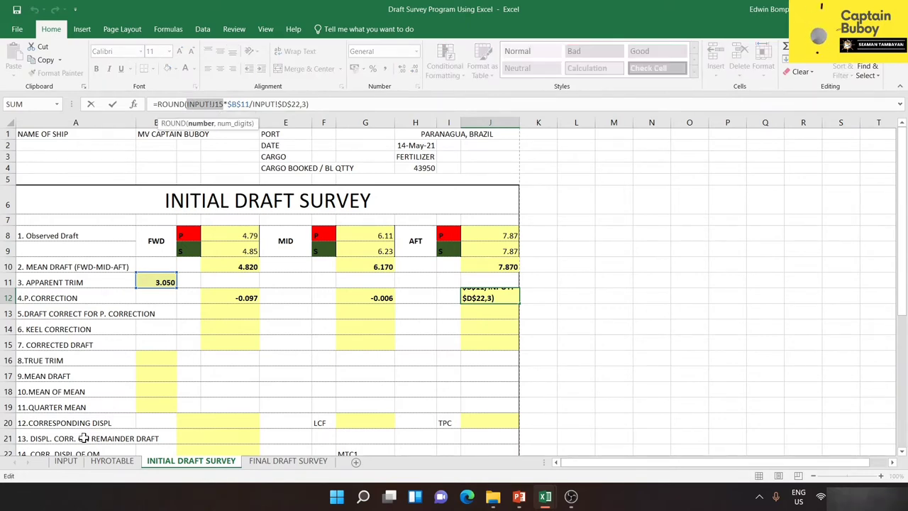
left_click(66, 461)
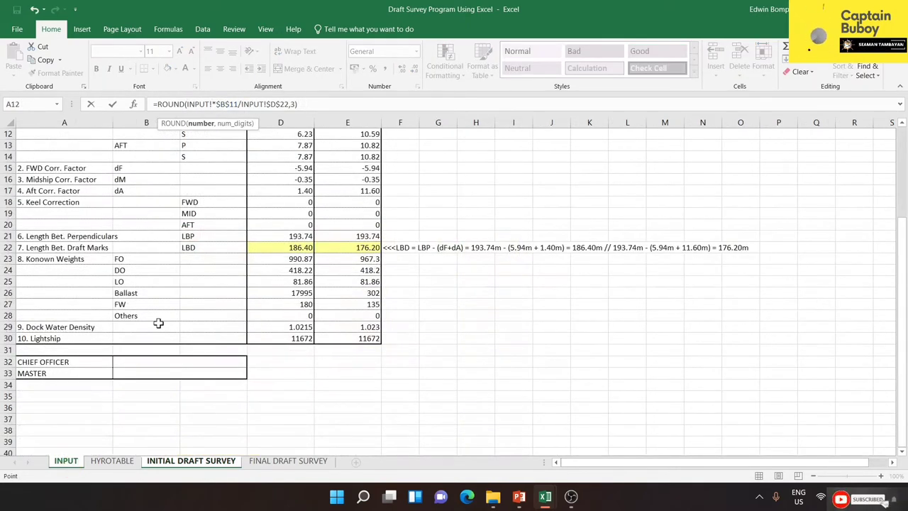
left_click(299, 190)
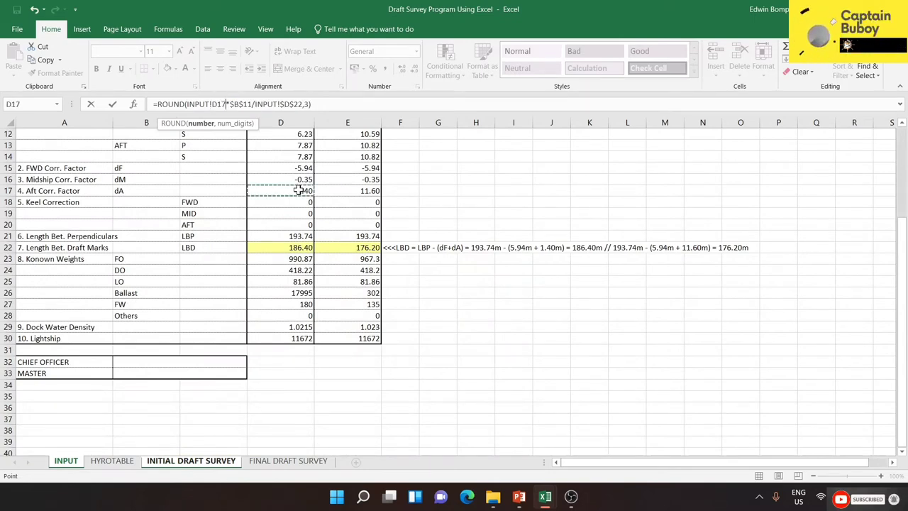
left_click(319, 101)
key("Return")
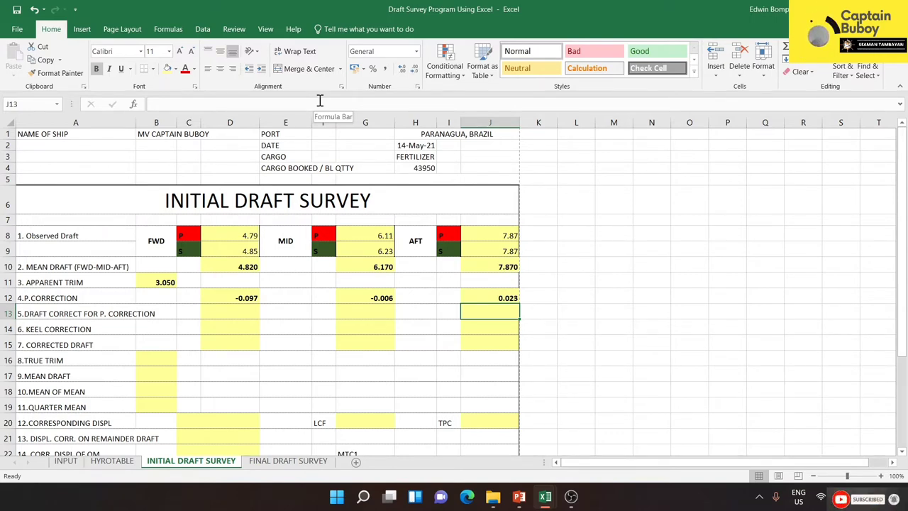
Step: Enter =D10+D12 in D13 for a forward corrected draft of 4.723
left_click(231, 314)
type("=")
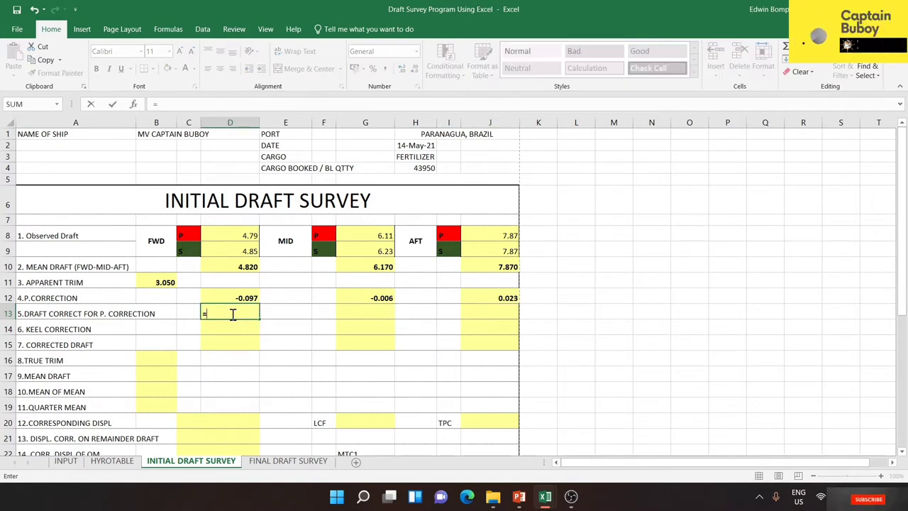
left_click(243, 264)
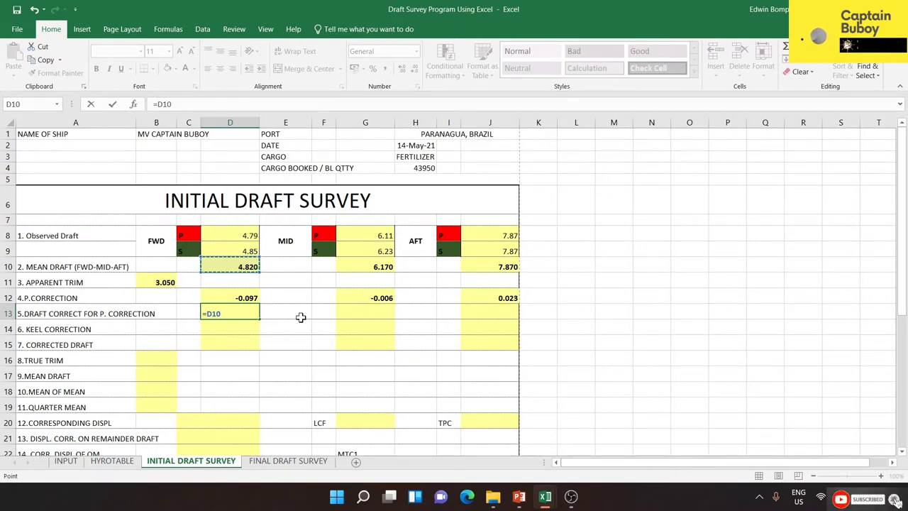
type("+")
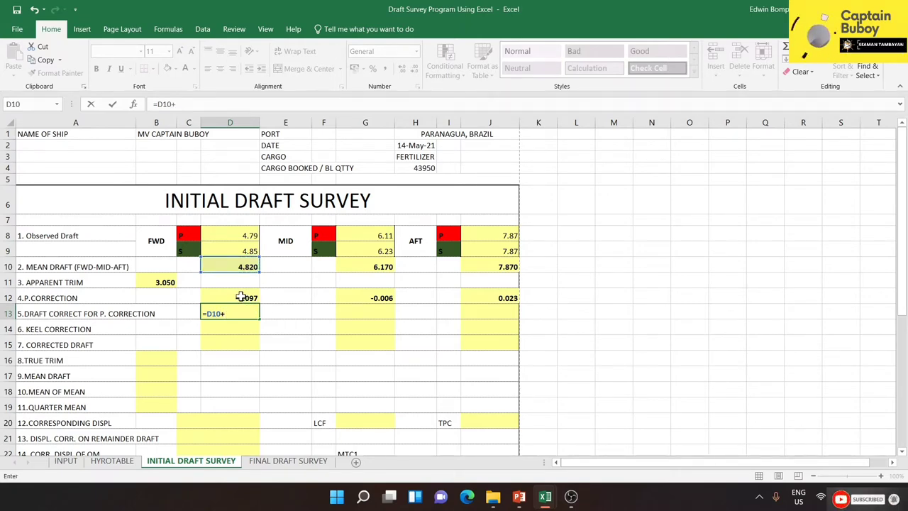
left_click(242, 297)
key("Return")
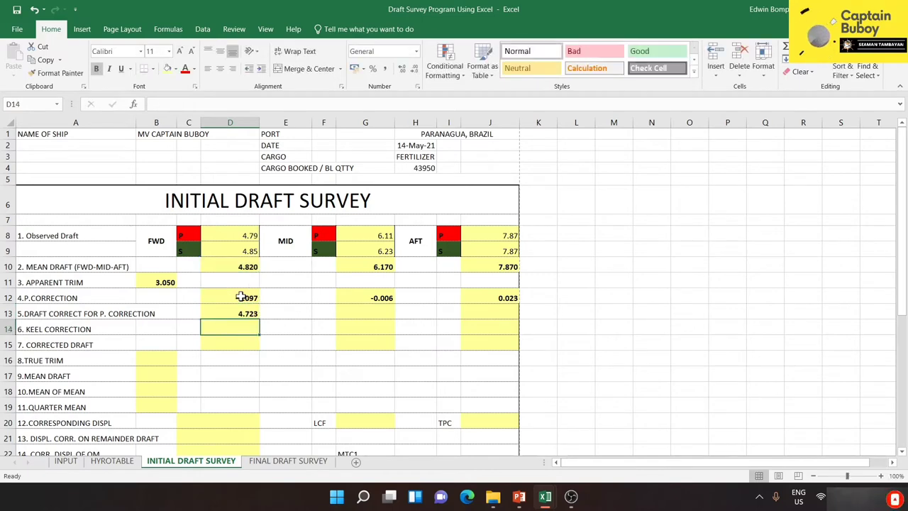
Step: Copy the D13 formula into G13 and J13, giving 6.164 and 7.893
left_click(243, 313)
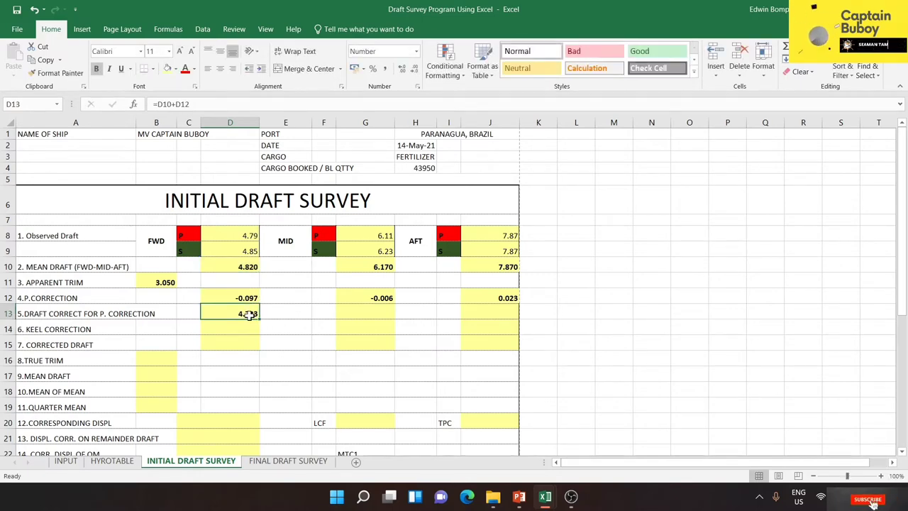
left_click(43, 59)
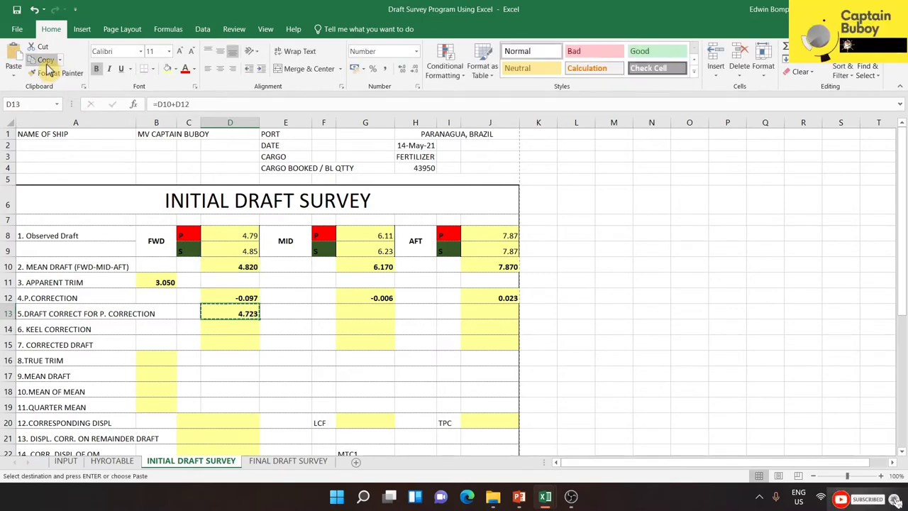
left_click(373, 312)
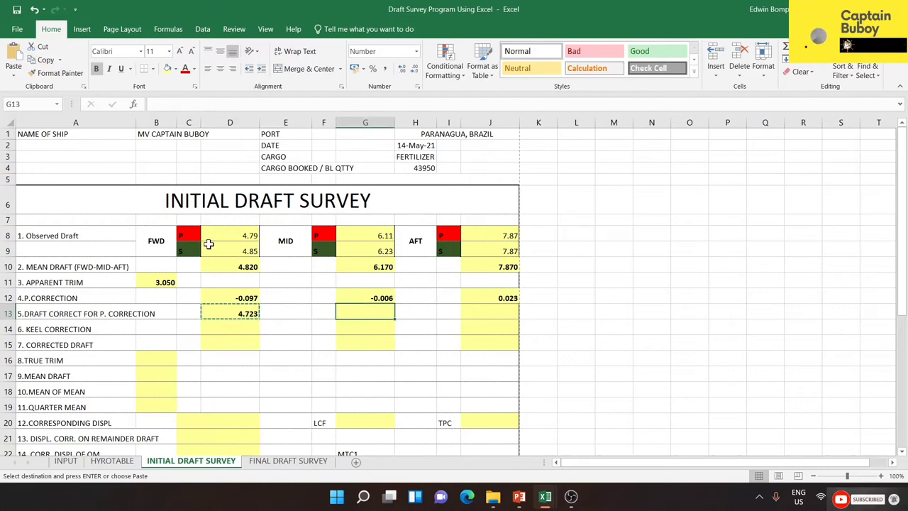
left_click(14, 55)
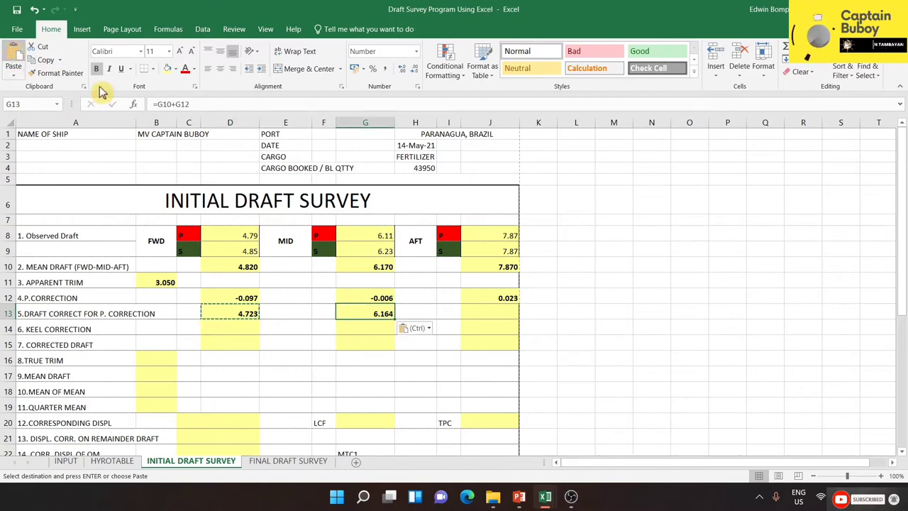
left_click(490, 312)
left_click(13, 56)
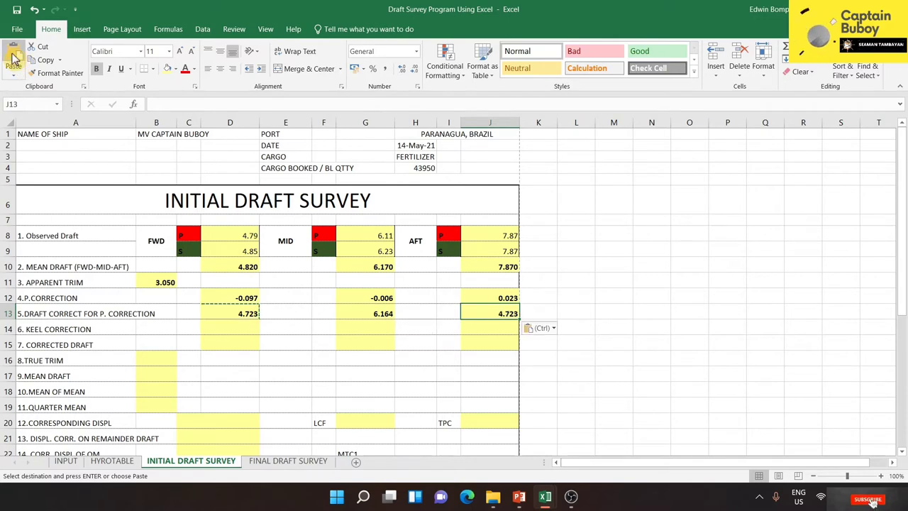
left_click(689, 291)
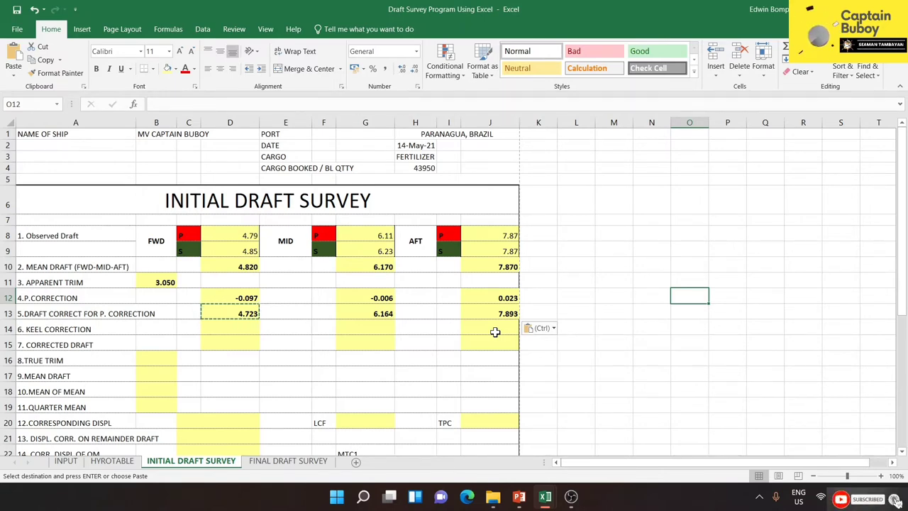
left_click(246, 332)
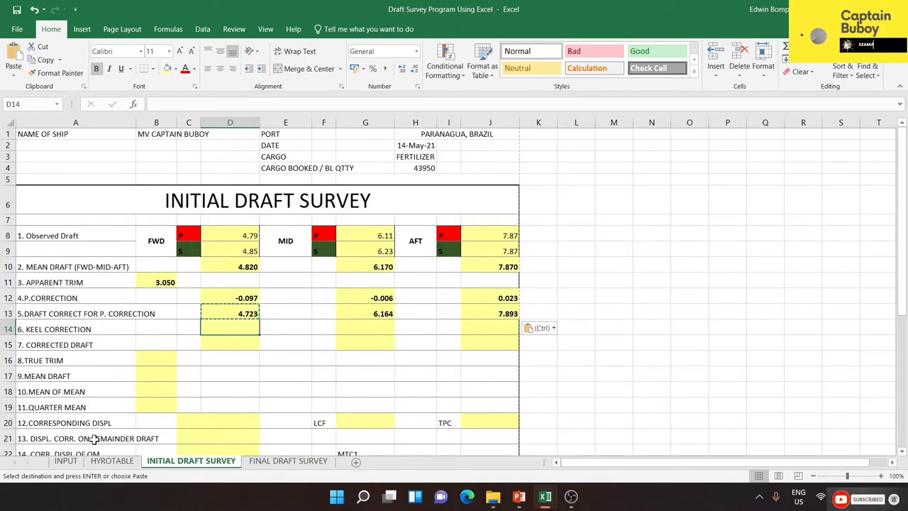
left_click(68, 461)
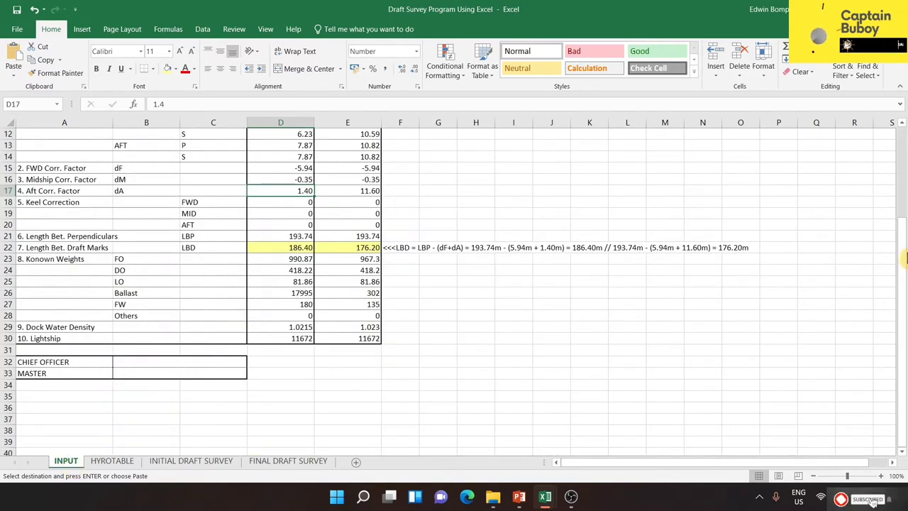
left_click_drag(905, 258, 898, 126)
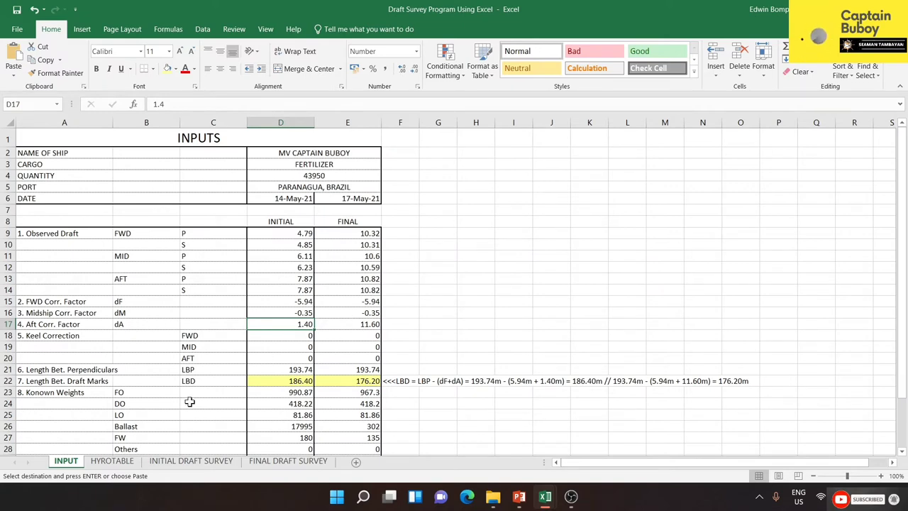
left_click(115, 462)
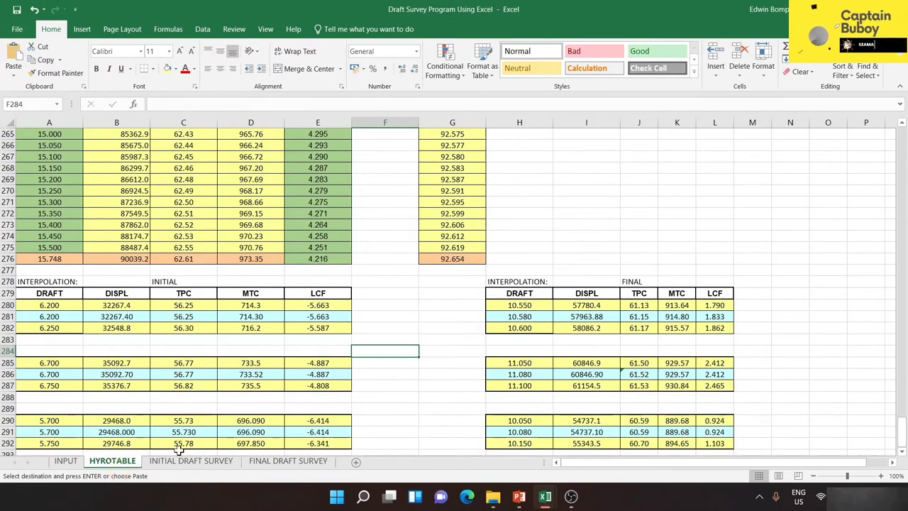
left_click(201, 464)
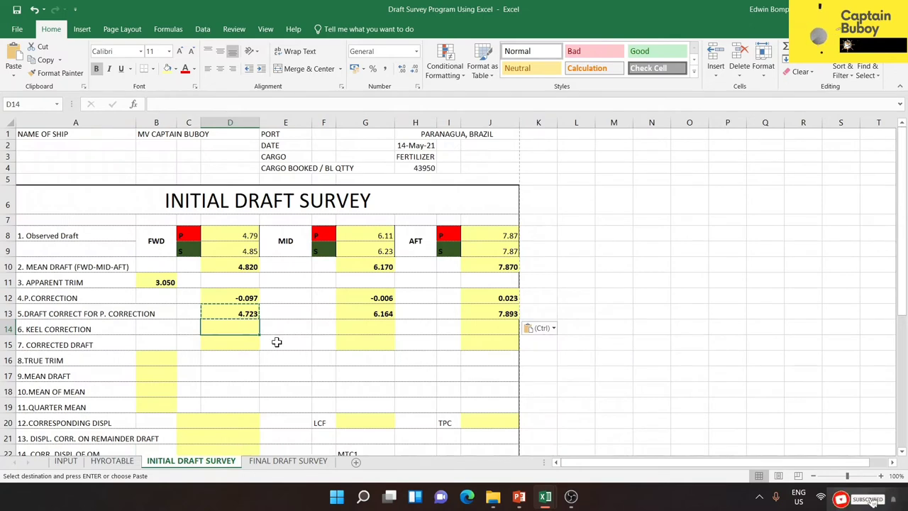
Step: Link the forward and midship keel corrections D14 and G14 to INPUT!D18 and INPUT!D19
type("=")
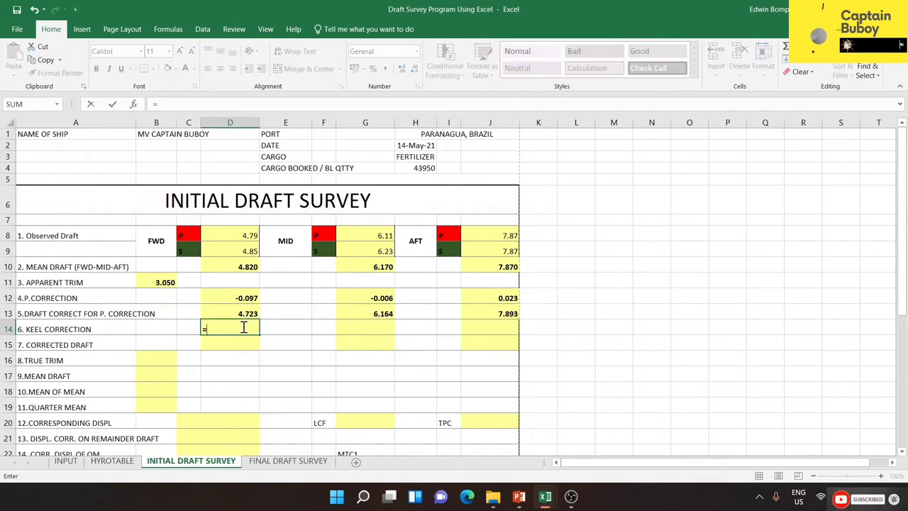
left_click(68, 464)
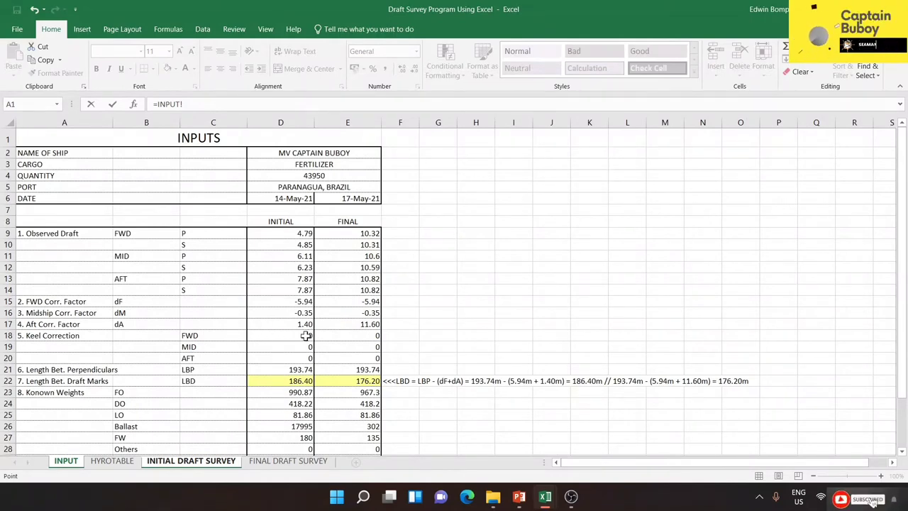
left_click(305, 335)
key("Return")
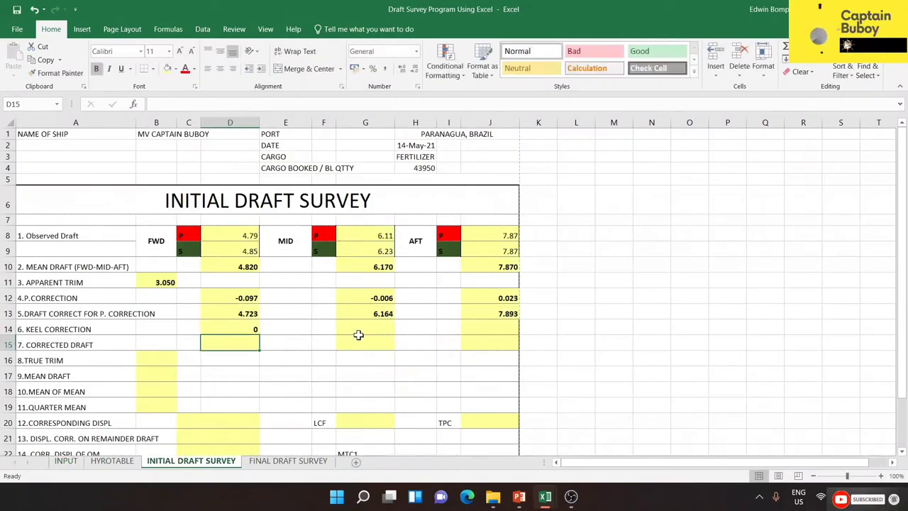
left_click(370, 328)
type("=")
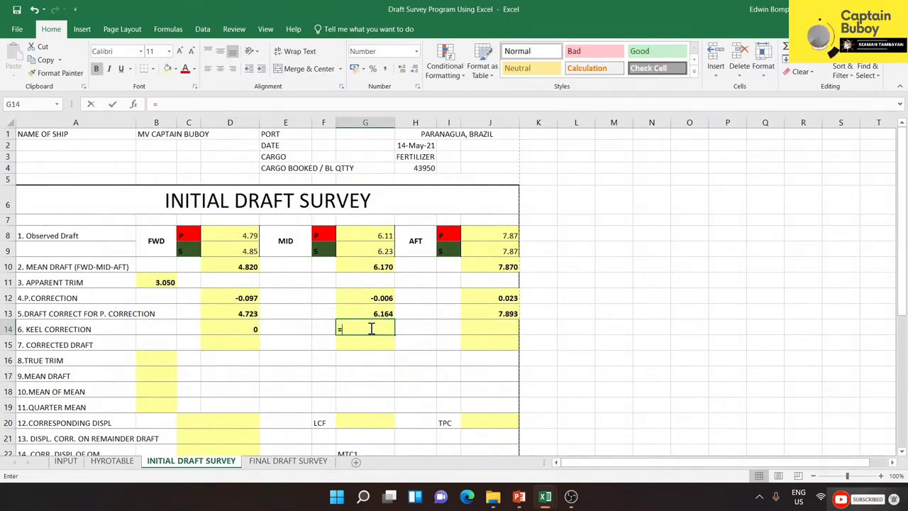
left_click(70, 462)
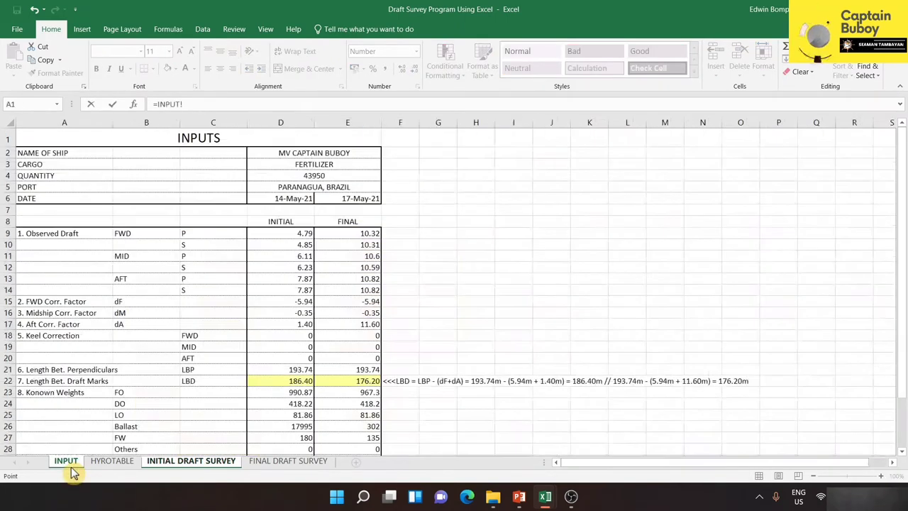
left_click(294, 346)
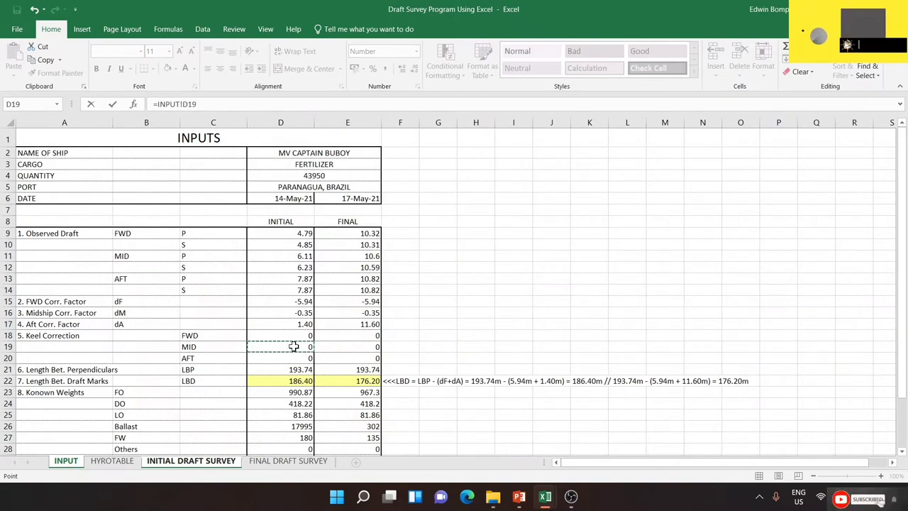
key("Return")
Step: Link the aft keel correction J14 to INPUT!D20
left_click(480, 329)
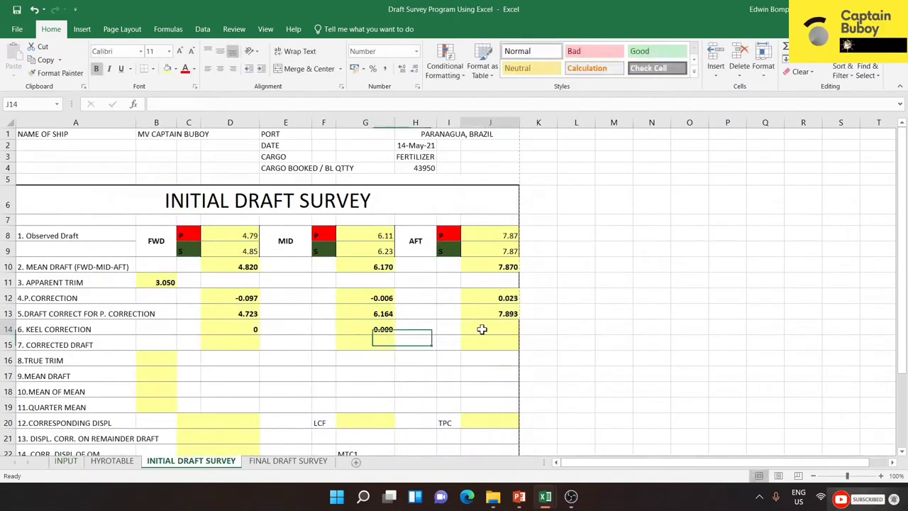
type("=")
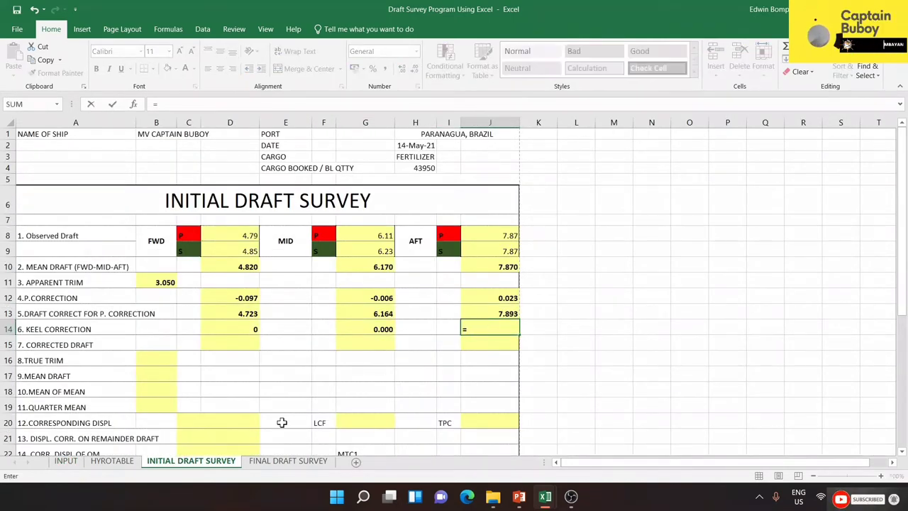
left_click(65, 461)
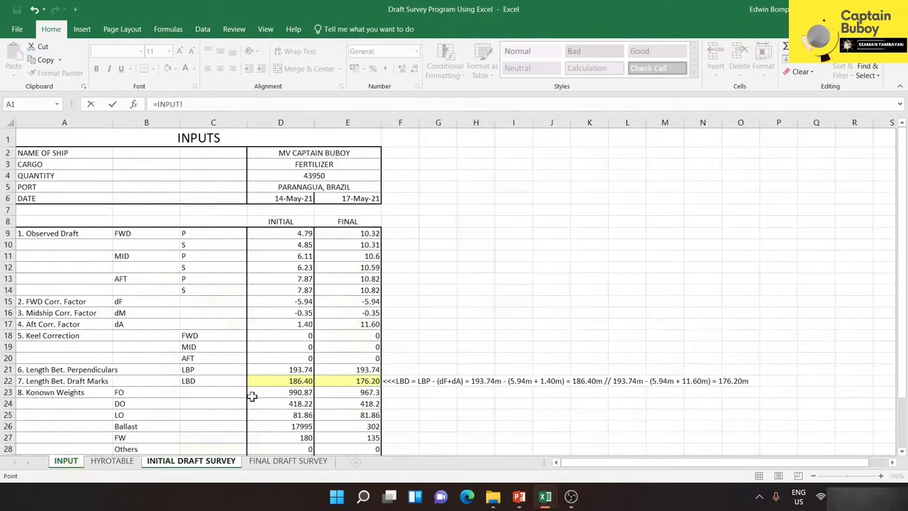
left_click(302, 357)
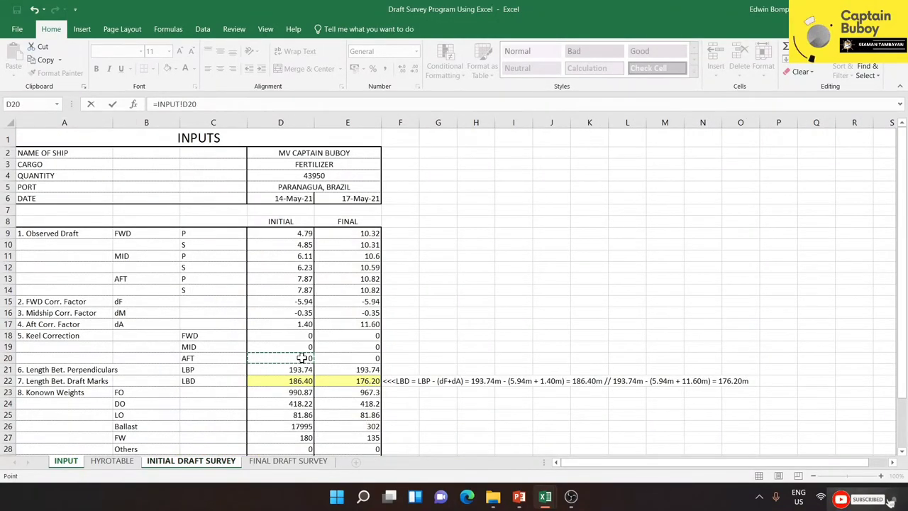
key("Return")
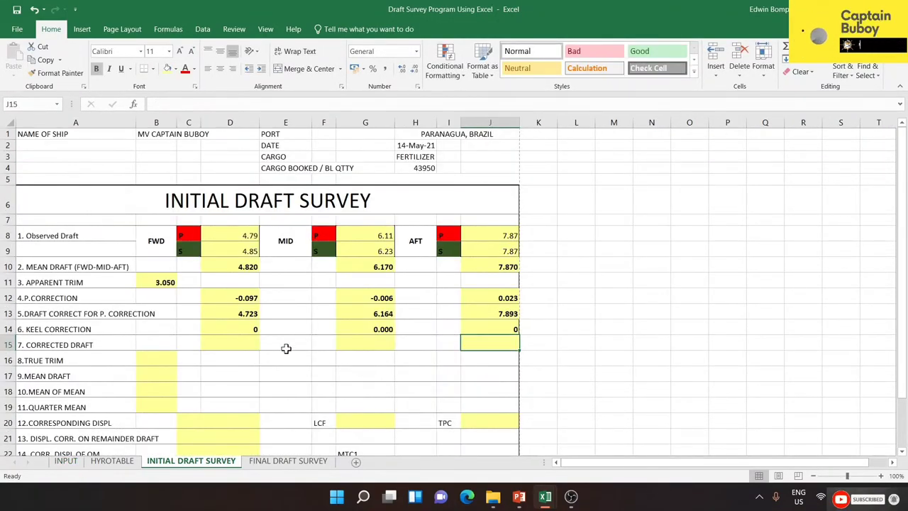
Step: Format the keel correction cells with three decimals so they show 0.000
left_click(245, 326)
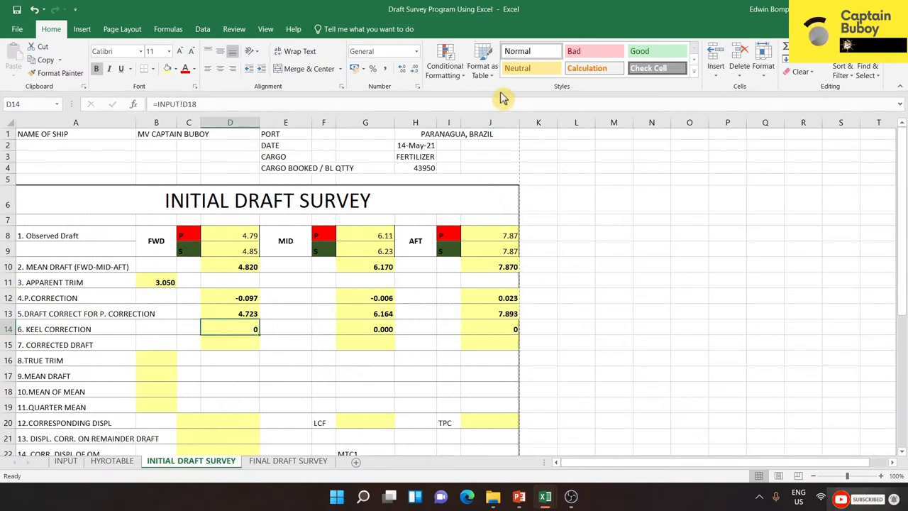
left_click(403, 68)
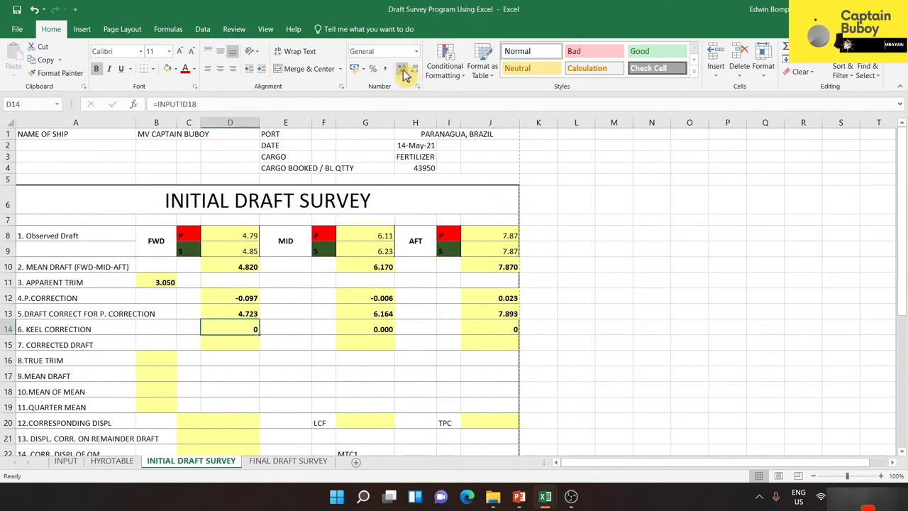
double_click(403, 68)
left_click(489, 329)
left_click(640, 371)
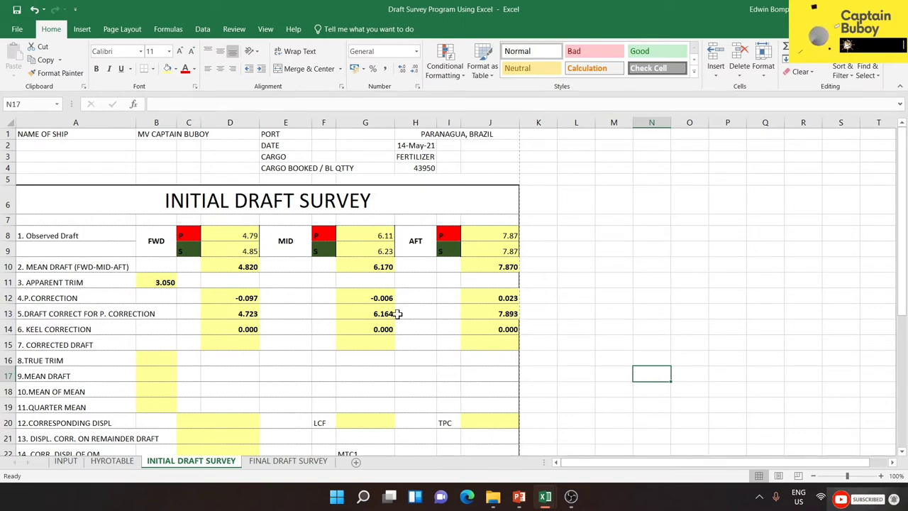
left_click(239, 345)
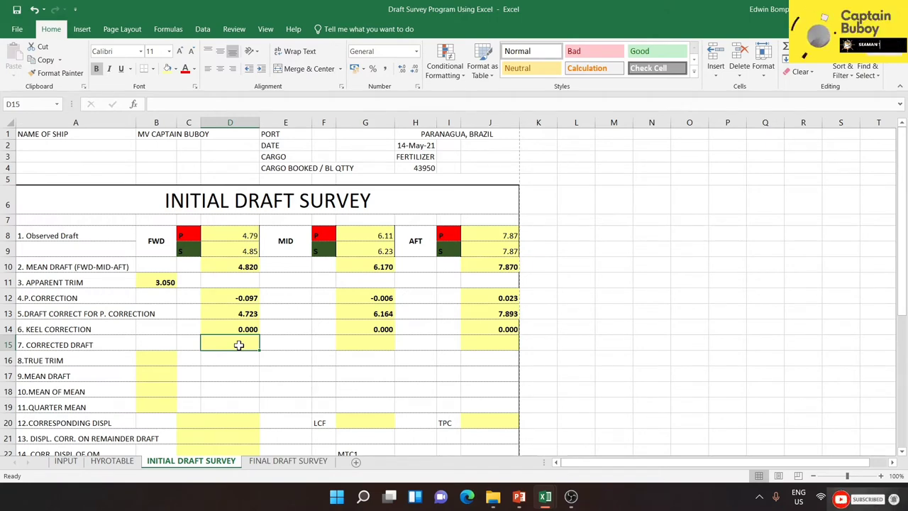
Step: Enter =D13-D14 in D15 for a forward corrected draft of 4.723
type("=")
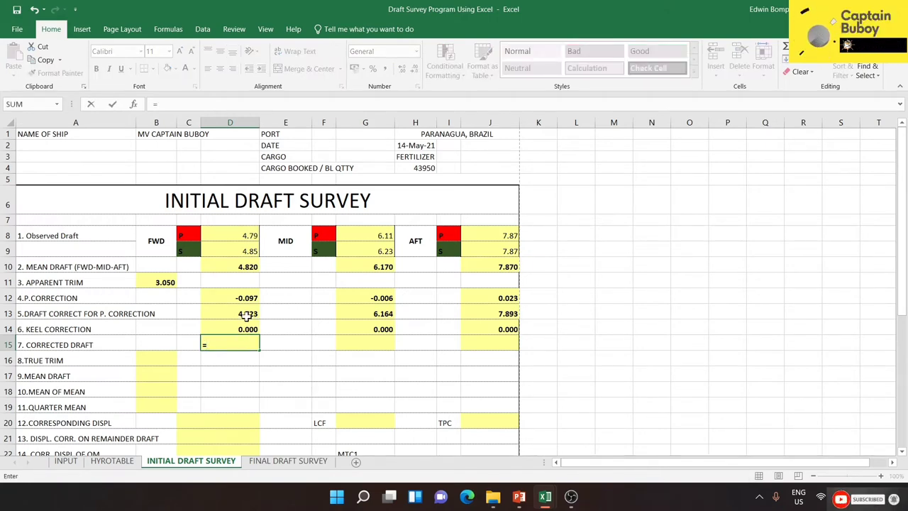
left_click(246, 316)
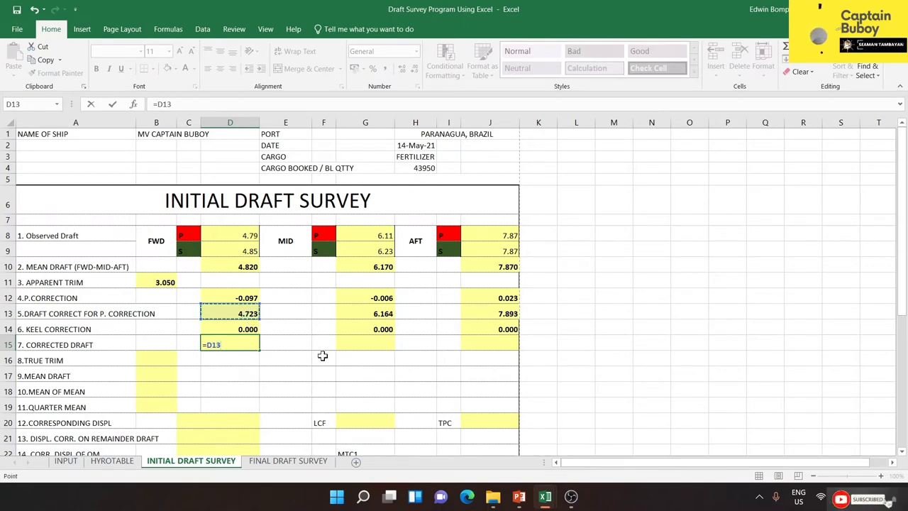
type("-")
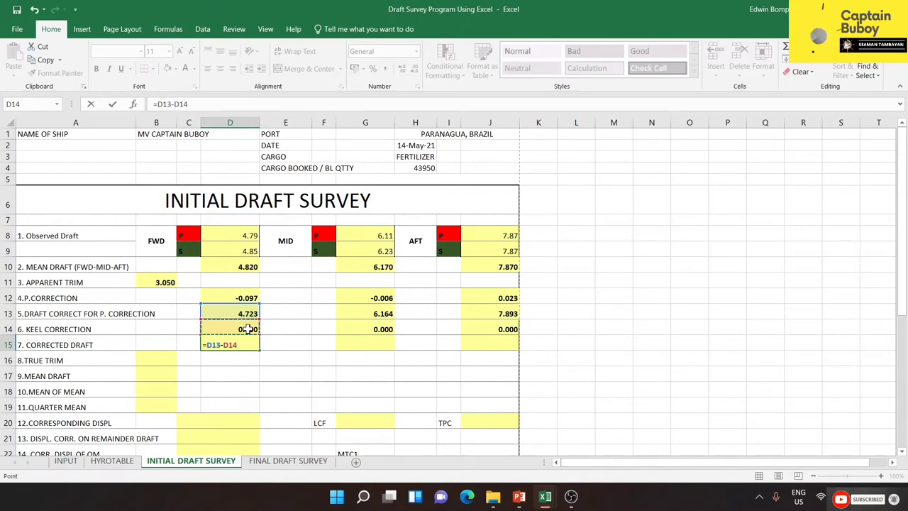
key("Return")
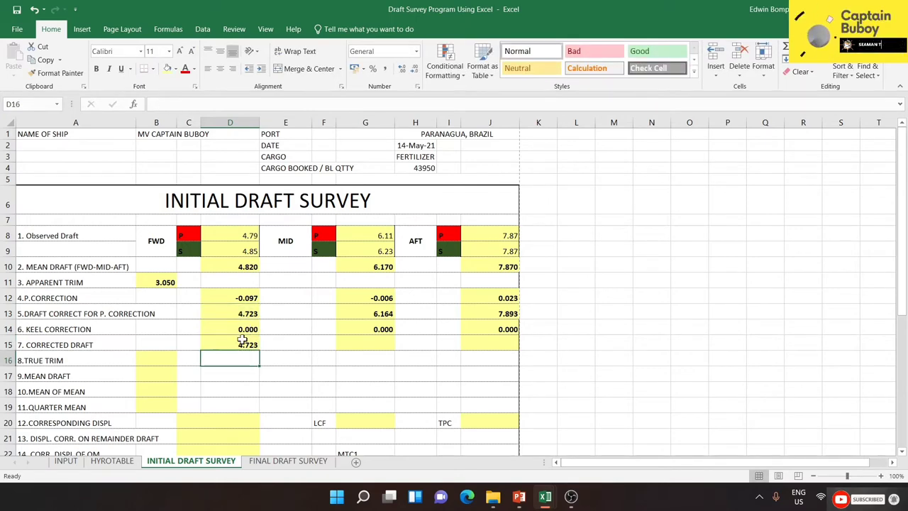
Step: Copy the D15 formula into G15 and J15, giving 6.164 and 7.893
left_click(242, 343)
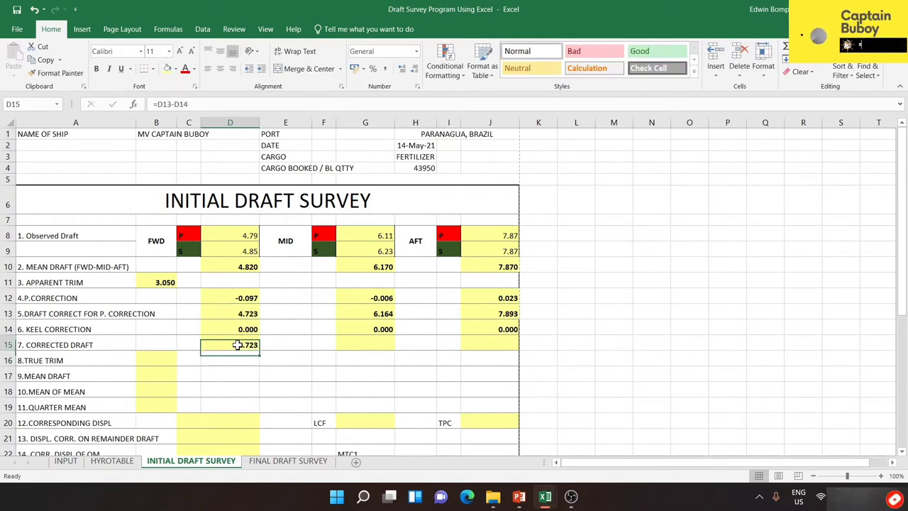
left_click(45, 60)
left_click(367, 342)
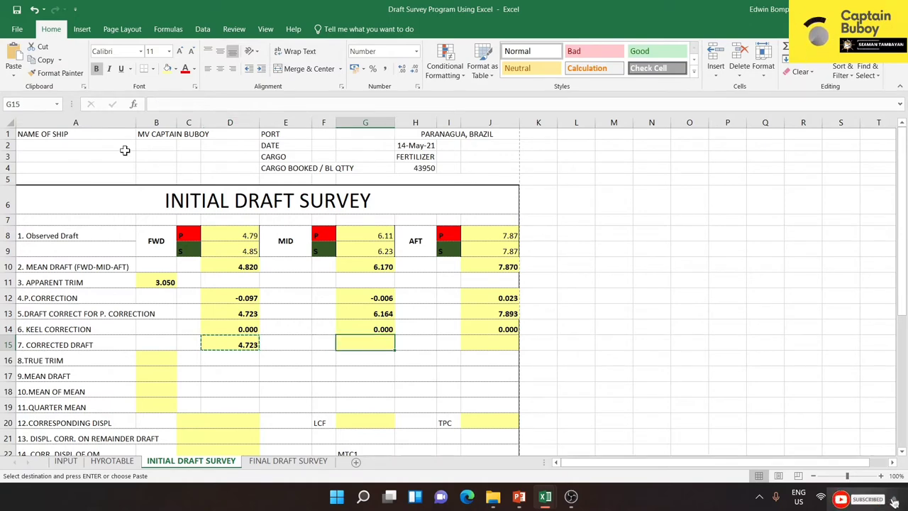
left_click(13, 57)
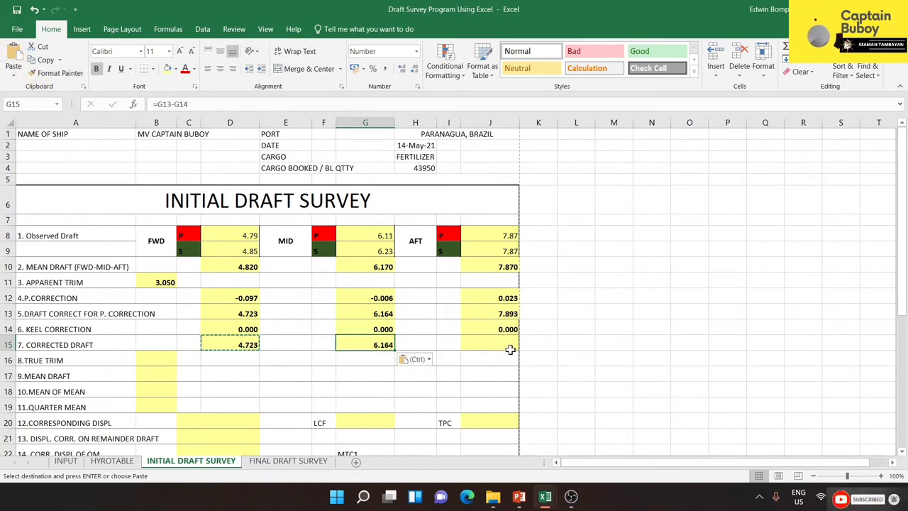
left_click(510, 347)
left_click(14, 58)
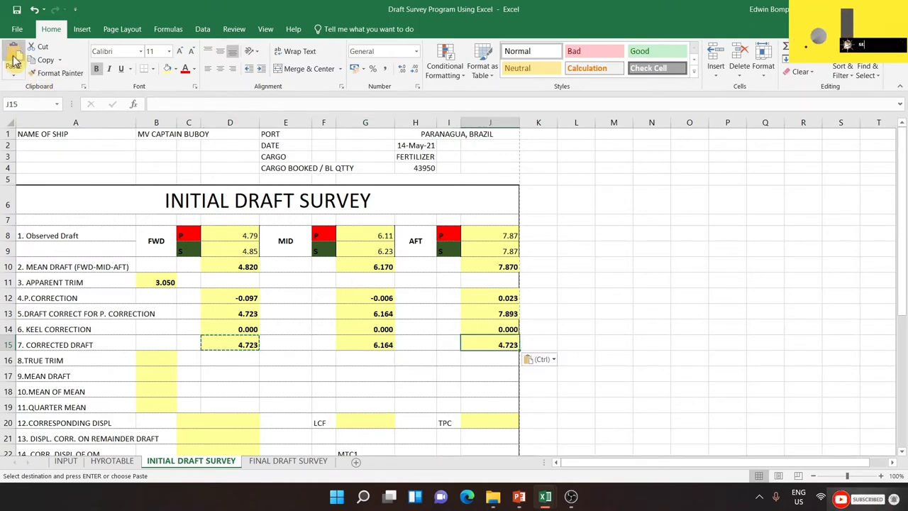
Step: Check the corrected draft formulas, confirming J15 reads =J13-J14
left_click(660, 261)
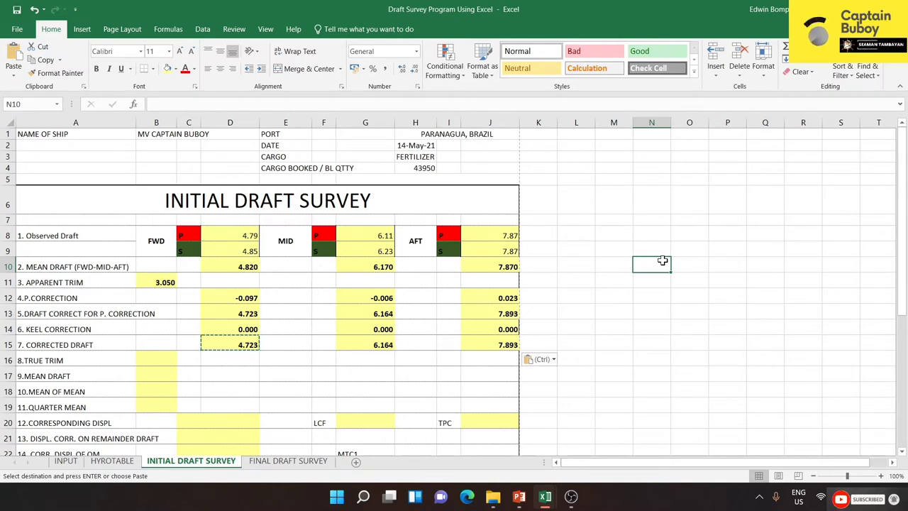
left_click(382, 345)
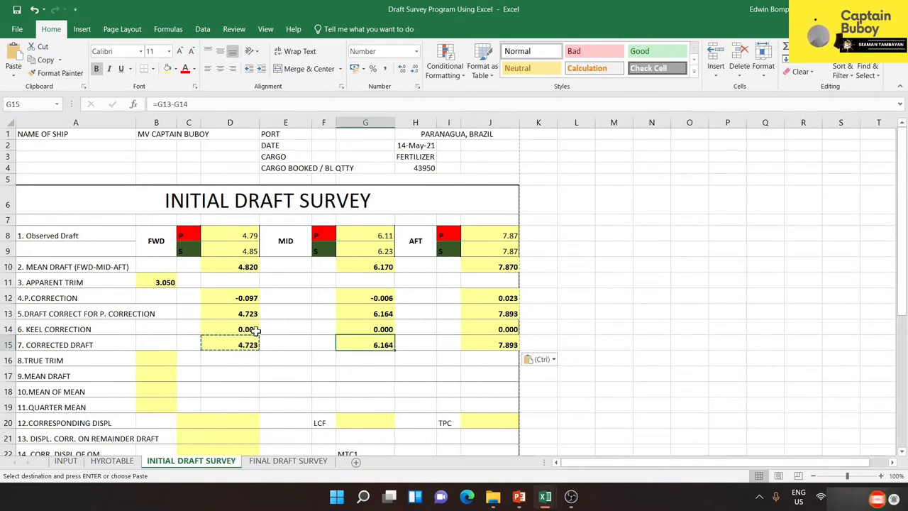
left_click(230, 344)
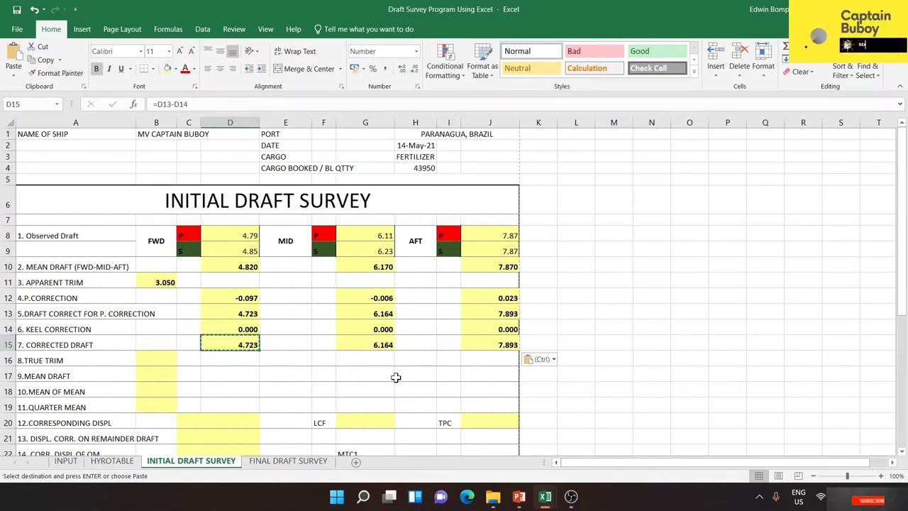
left_click(385, 345)
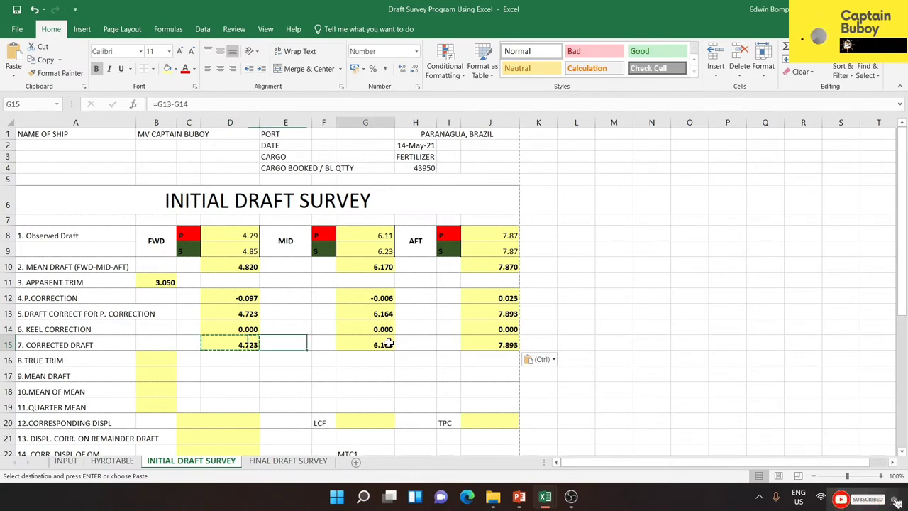
left_click(491, 344)
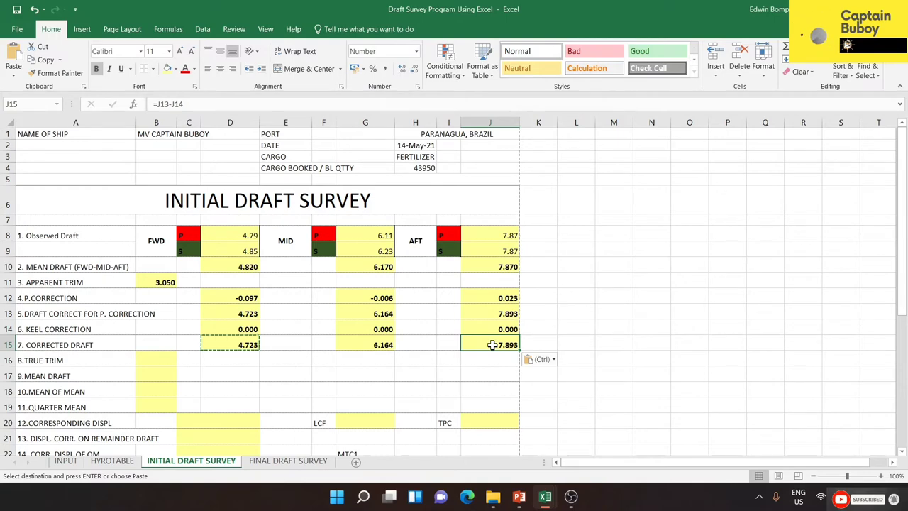
Step: Enter =J15-D15 in B16 so True Trim reads 3.170
left_click(161, 356)
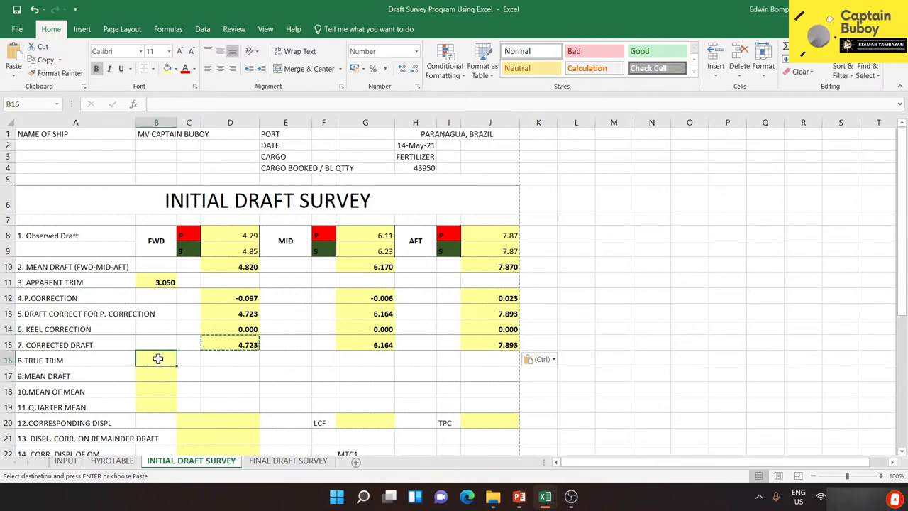
type("=")
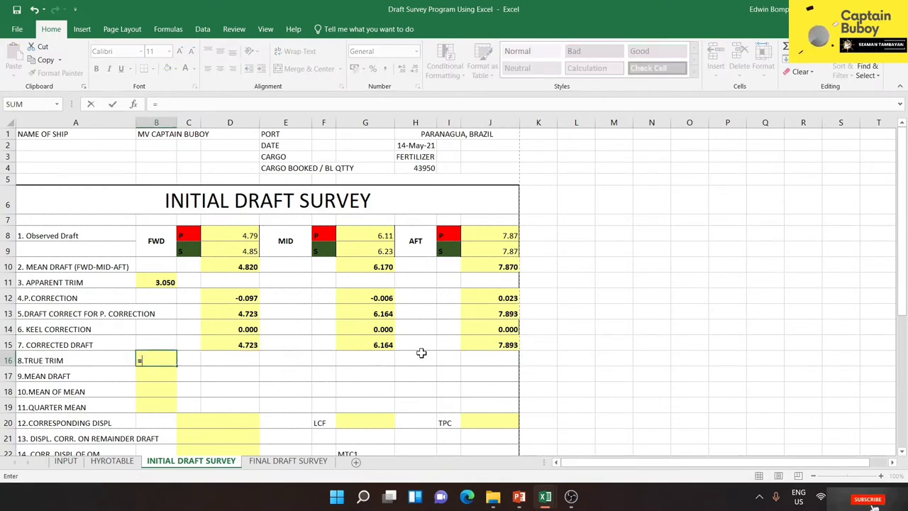
left_click(479, 343)
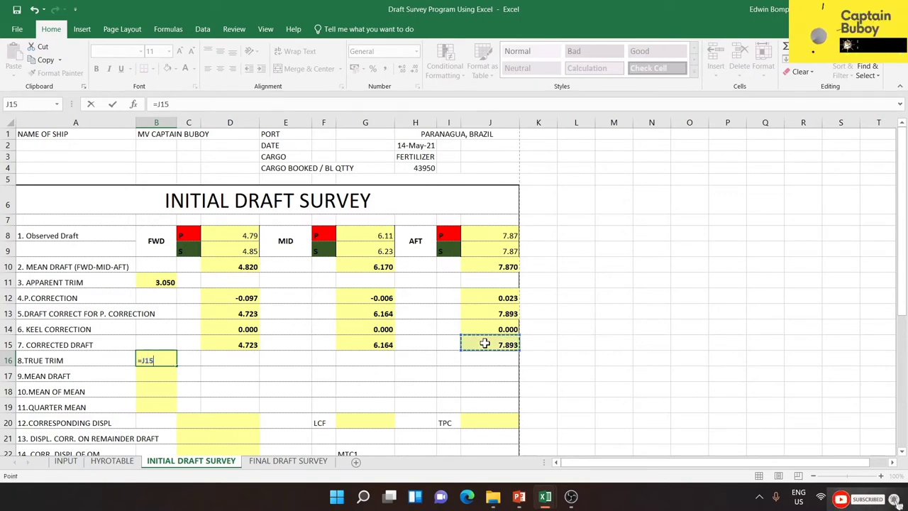
left_click(175, 103)
type("-")
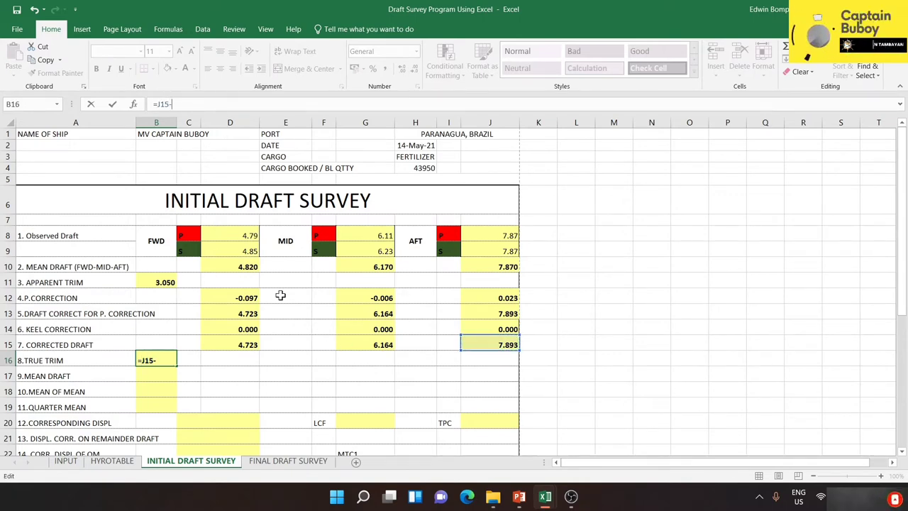
left_click(243, 344)
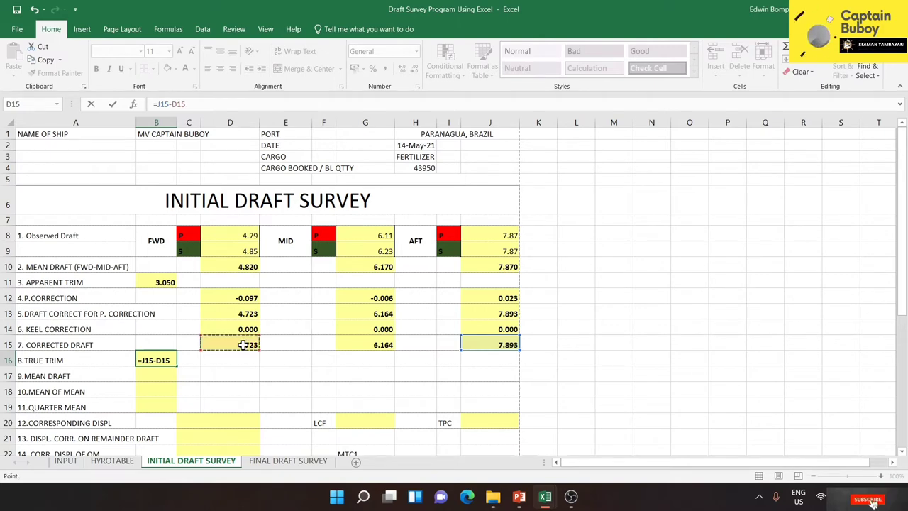
key("Return")
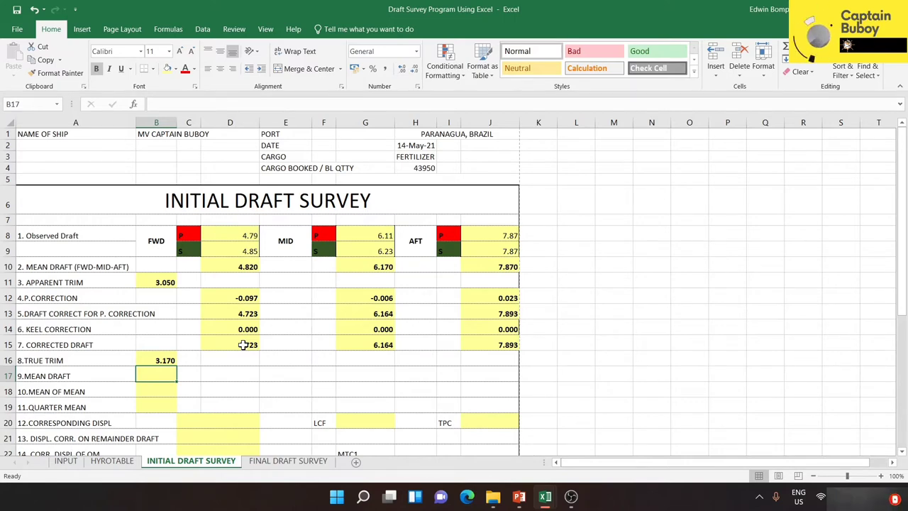
Step: Enter =(D15+J15)/2 in B17 for a Mean Draft of 6.308
type("=")
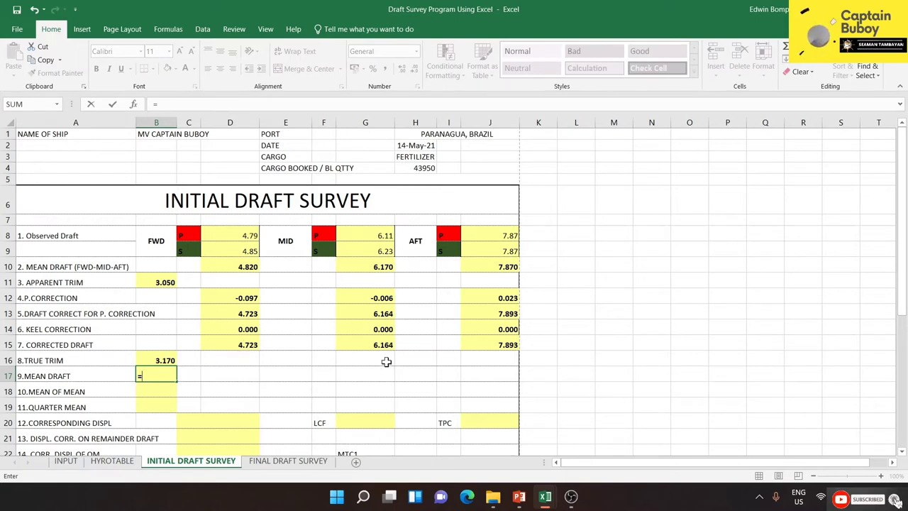
left_click(244, 345)
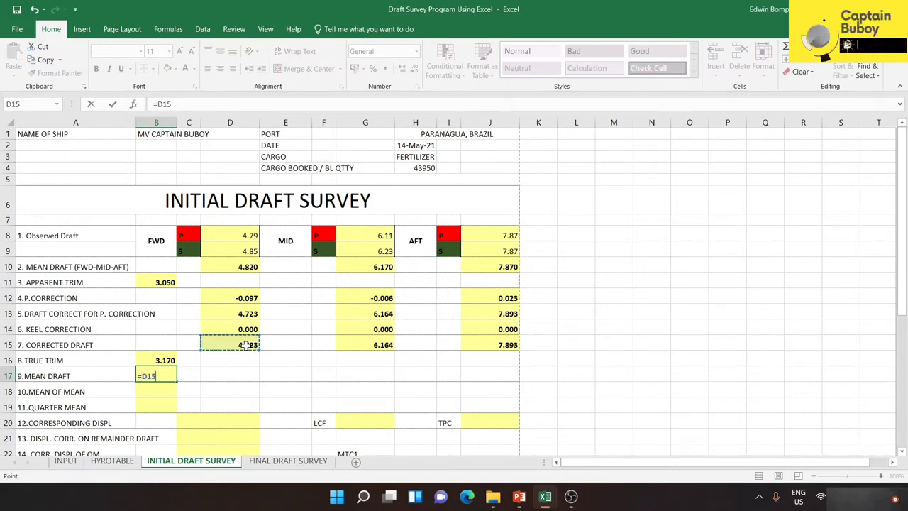
left_click(188, 99)
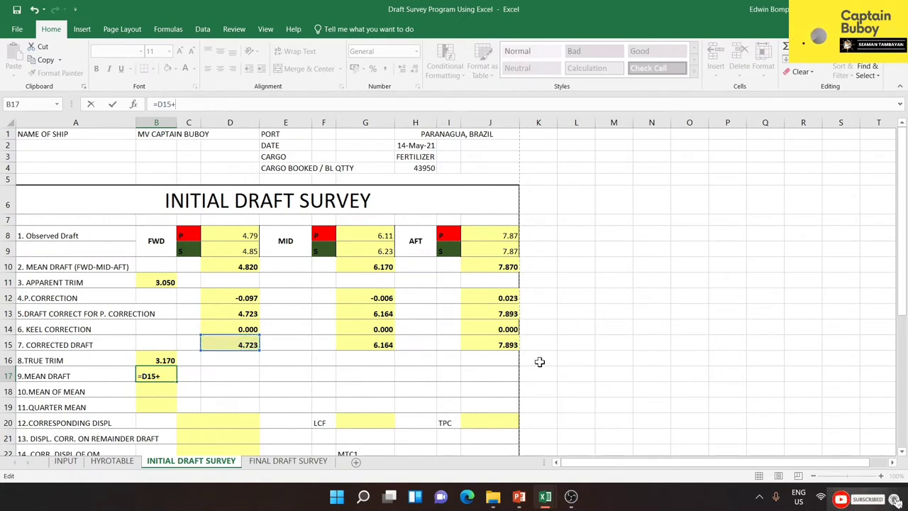
left_click(505, 344)
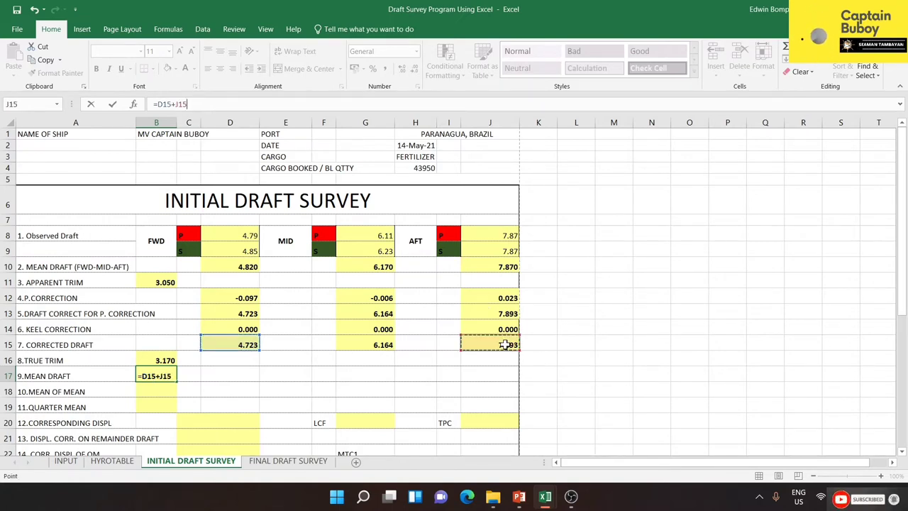
left_click(192, 104)
type(")")
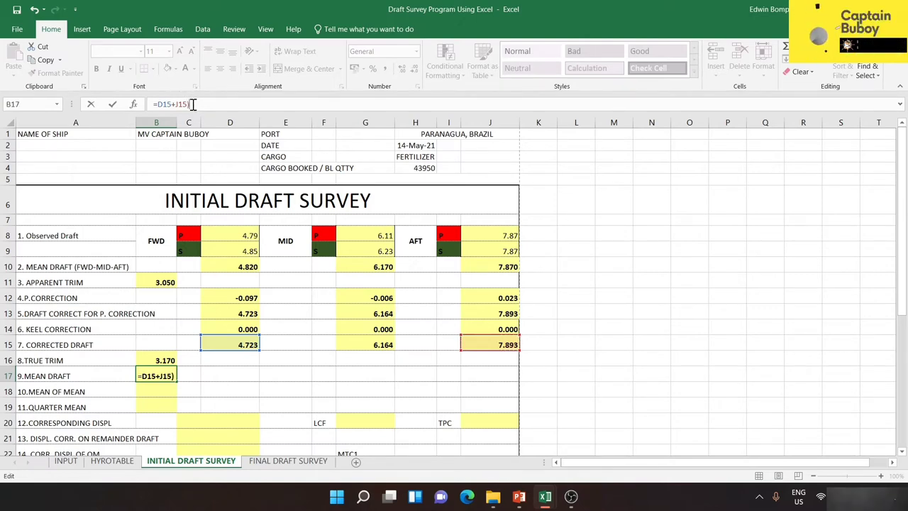
left_click(157, 104)
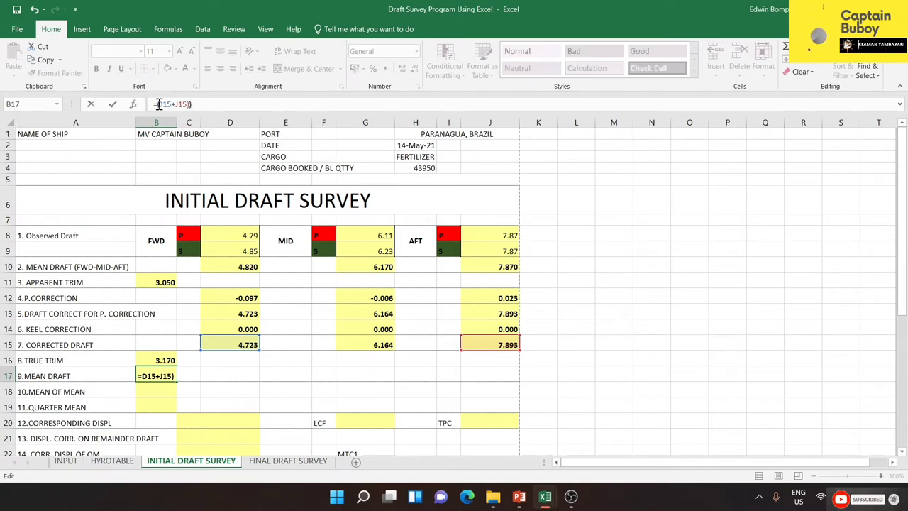
type("(")
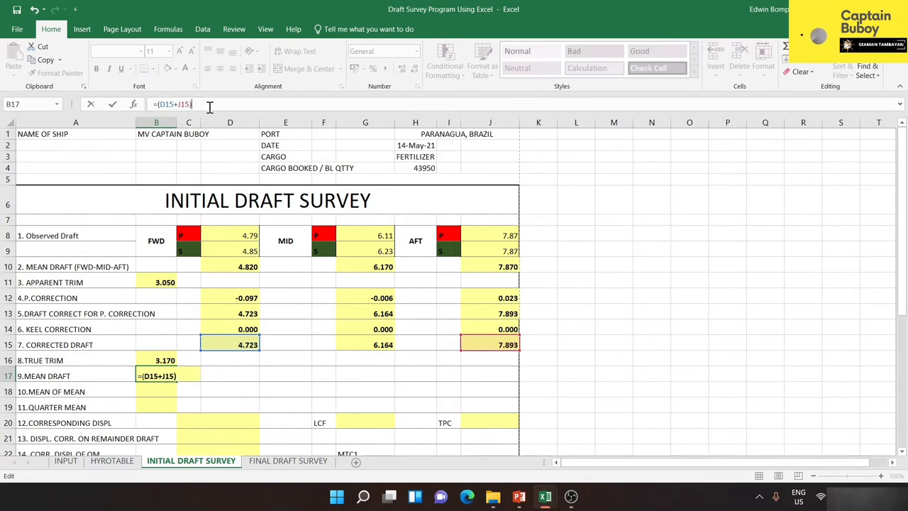
type("/2")
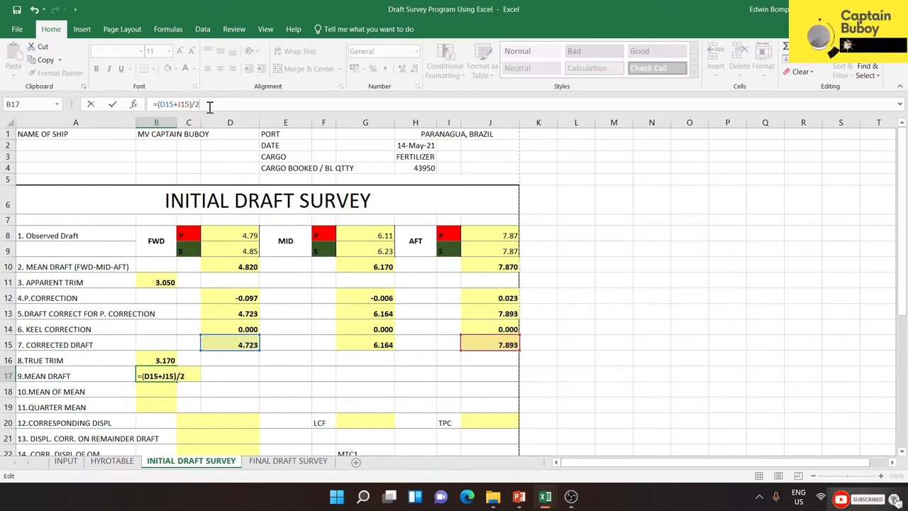
key("Return")
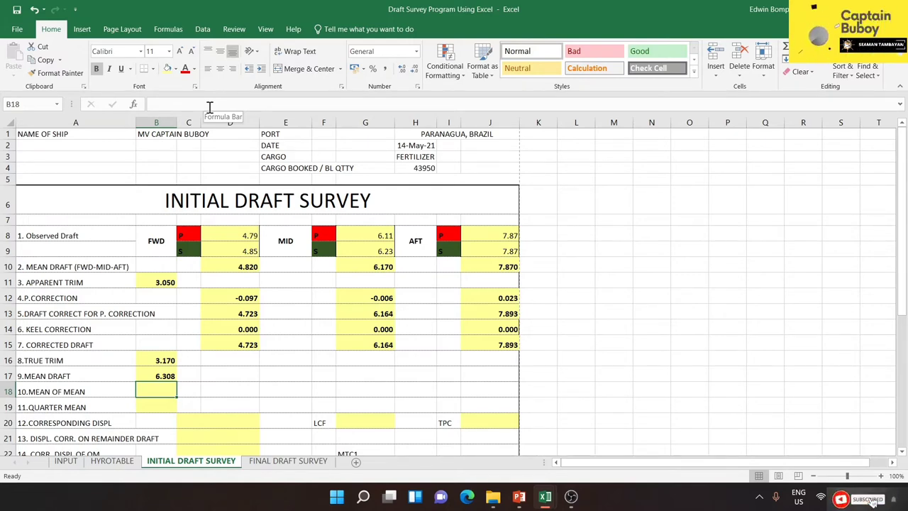
Step: Enter =(G15+B17)/2 in B18, showing a Mean of Mean of 6.236
type("=")
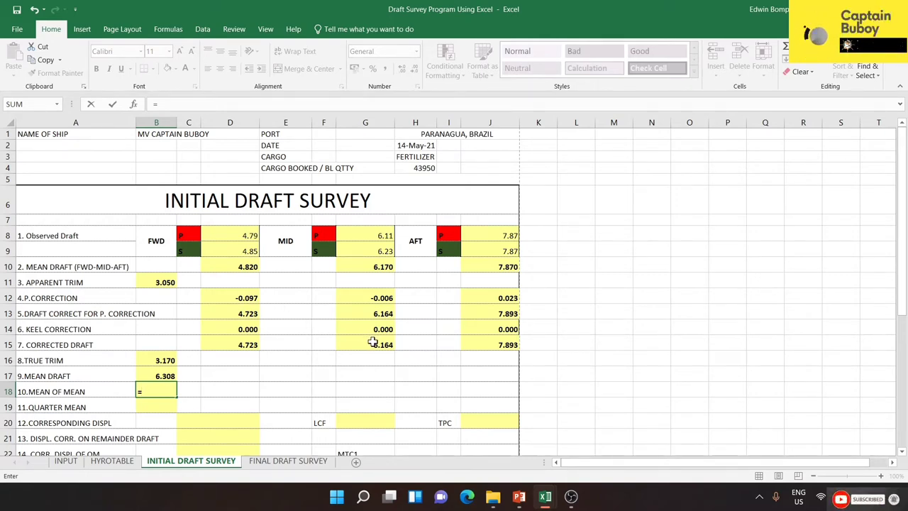
left_click(373, 343)
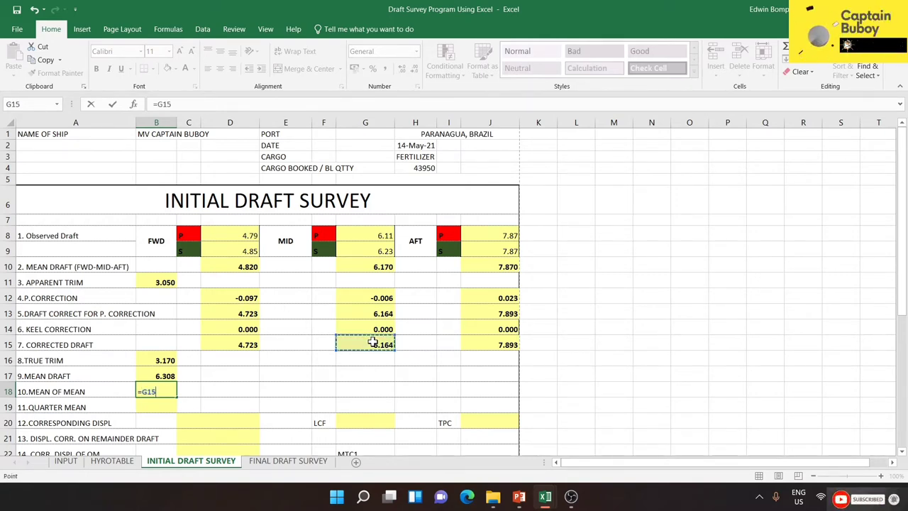
left_click(174, 104)
type("+")
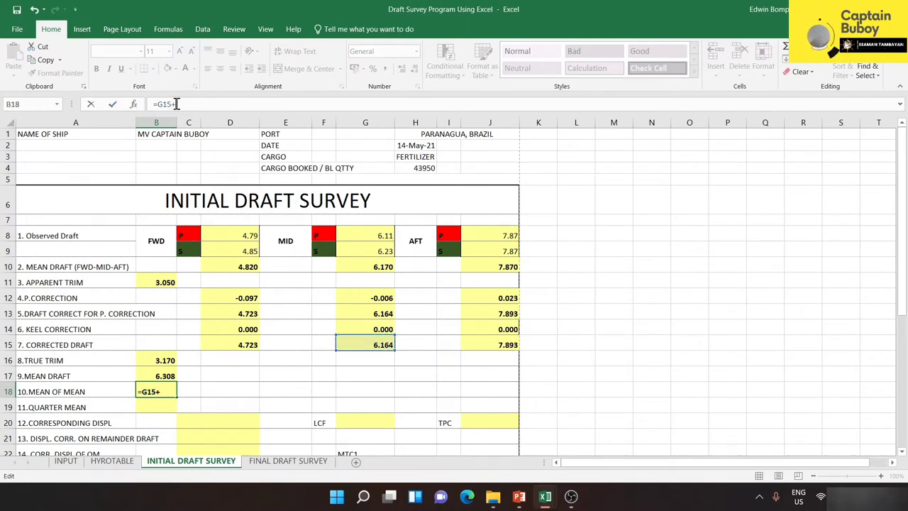
left_click(154, 376)
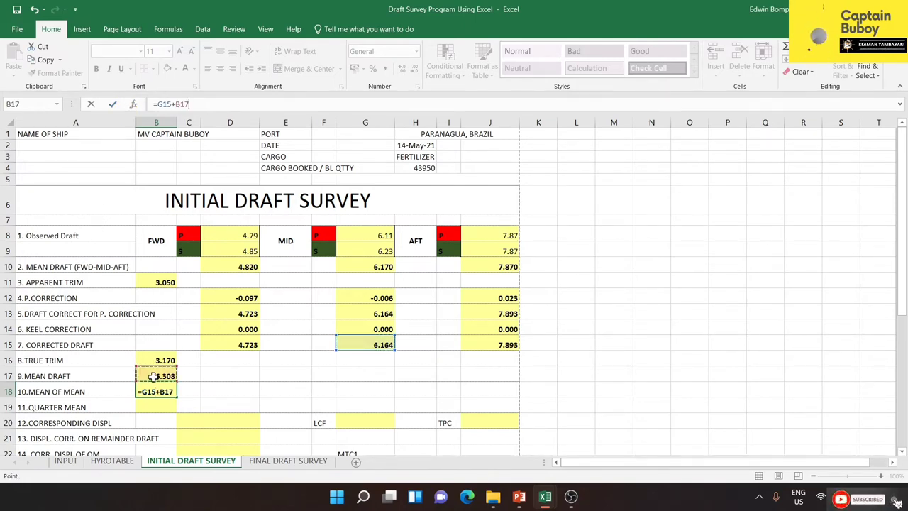
left_click(158, 105)
type("(")
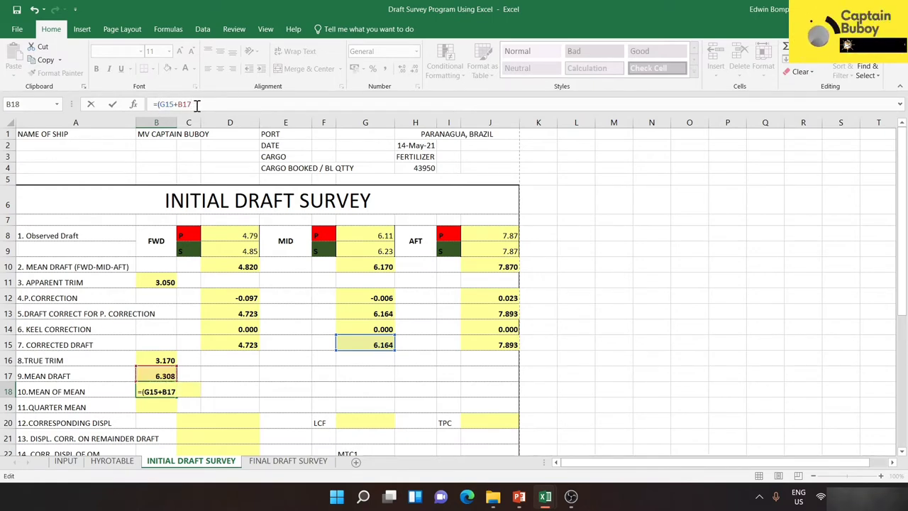
type(")/2")
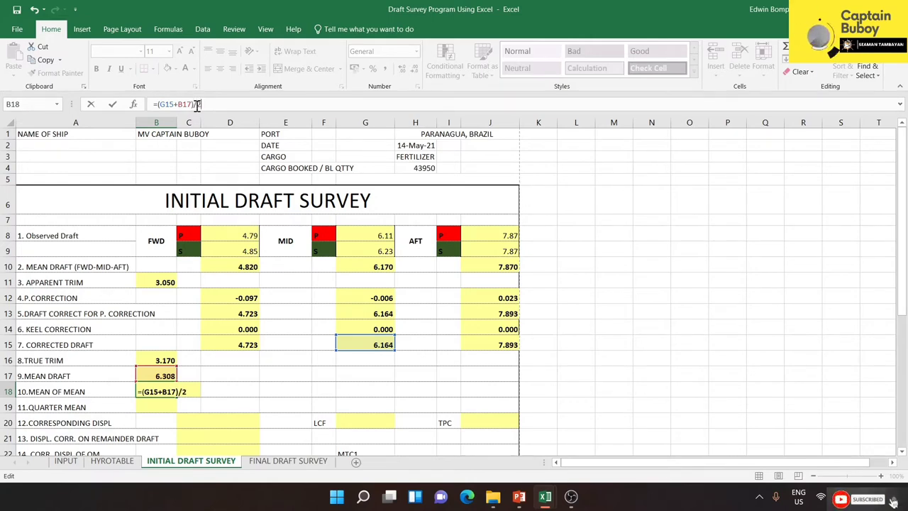
key("Return")
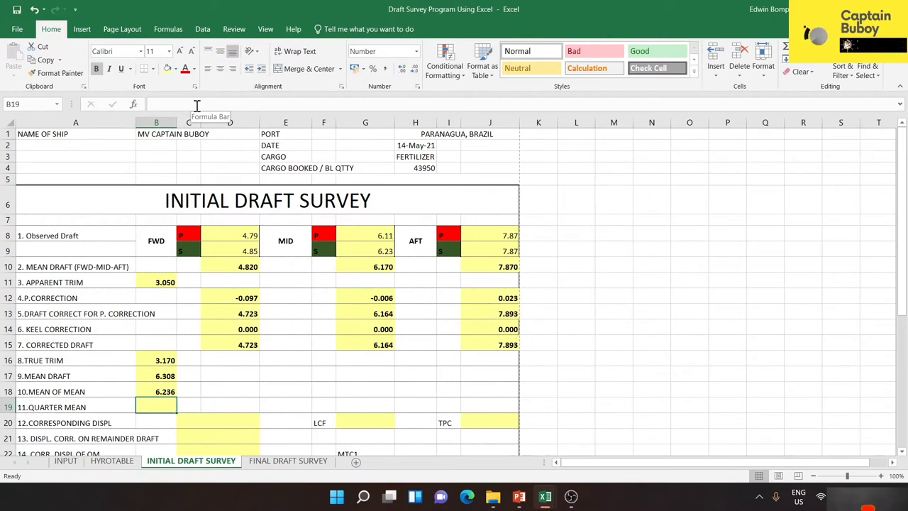
Step: Enter =(G15+B18)/2 in B19 for a Quarter Mean of 6.20000
type("=")
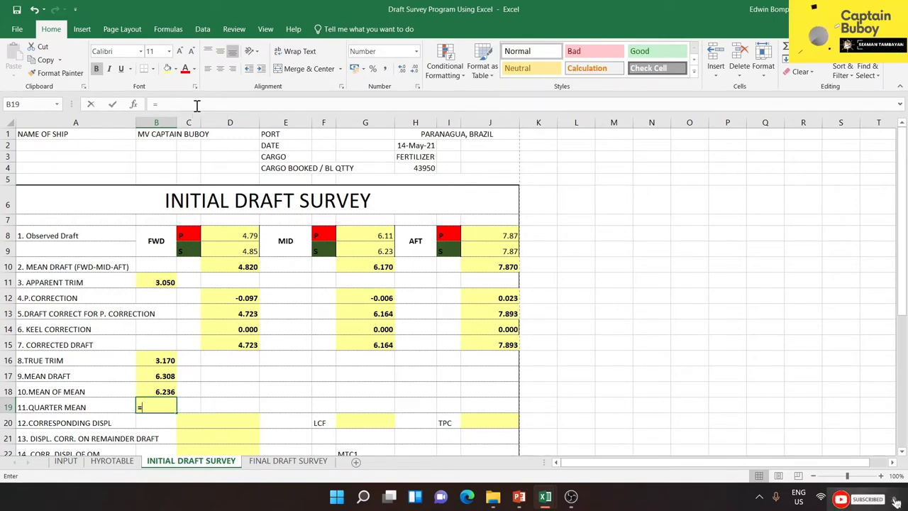
left_click(379, 344)
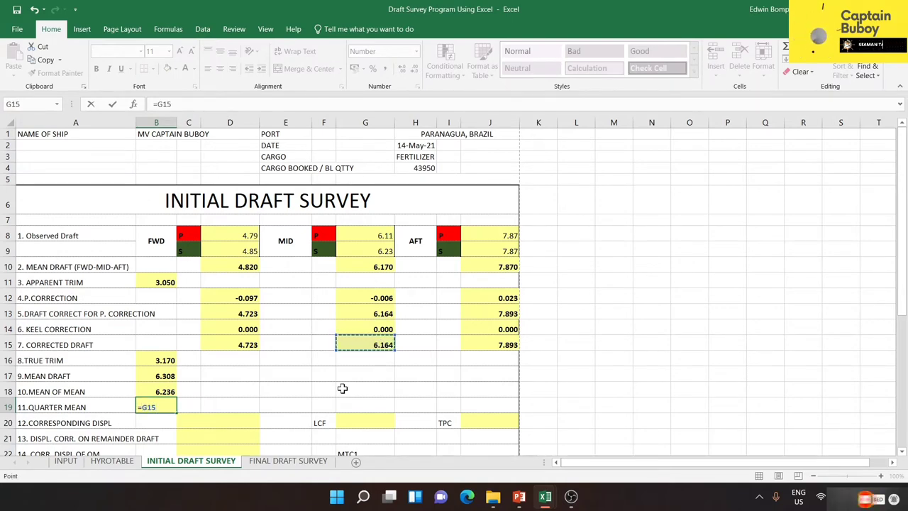
type("+")
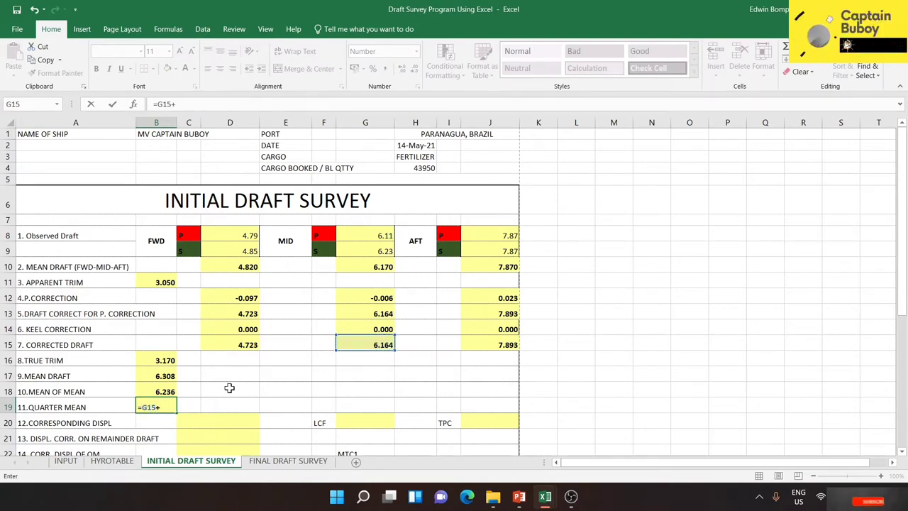
left_click(163, 389)
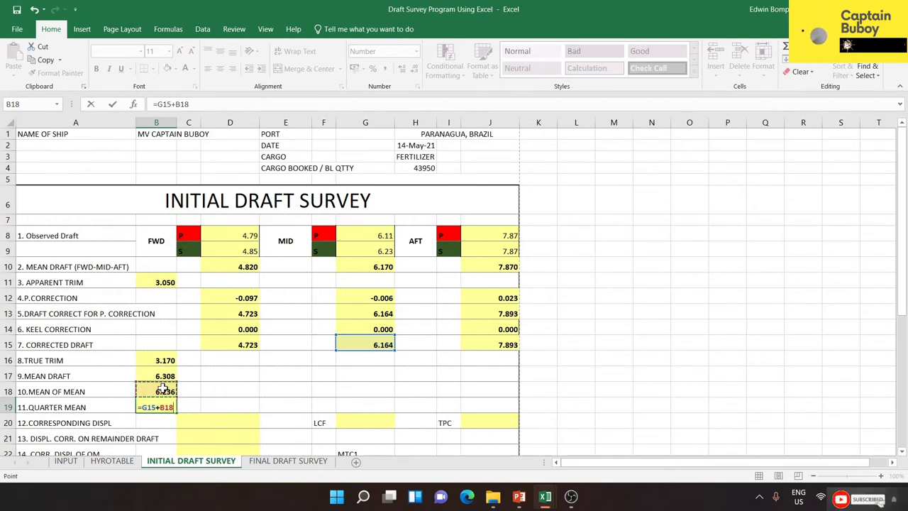
left_click(161, 105)
type("(")
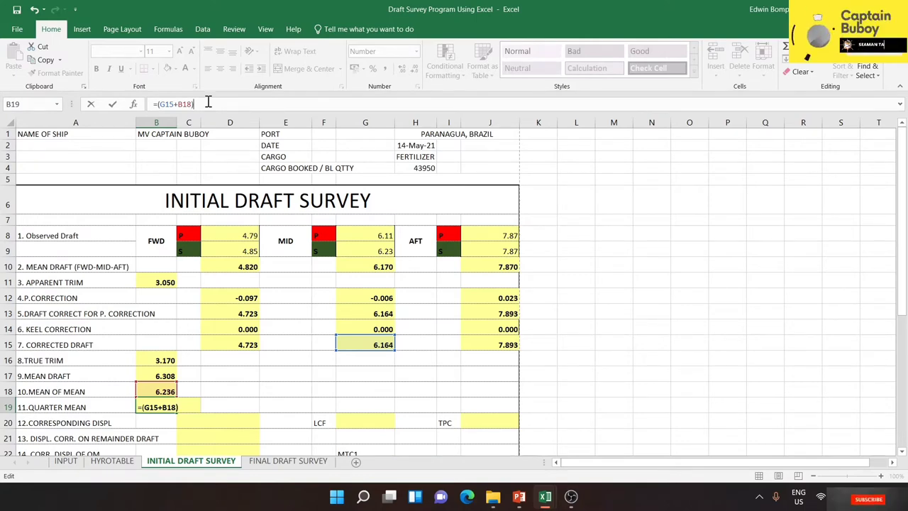
type("/2")
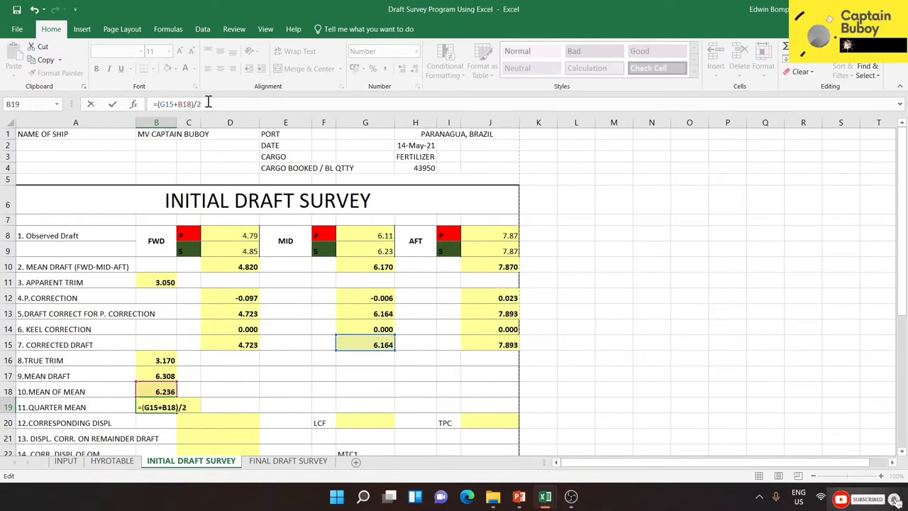
key("Return")
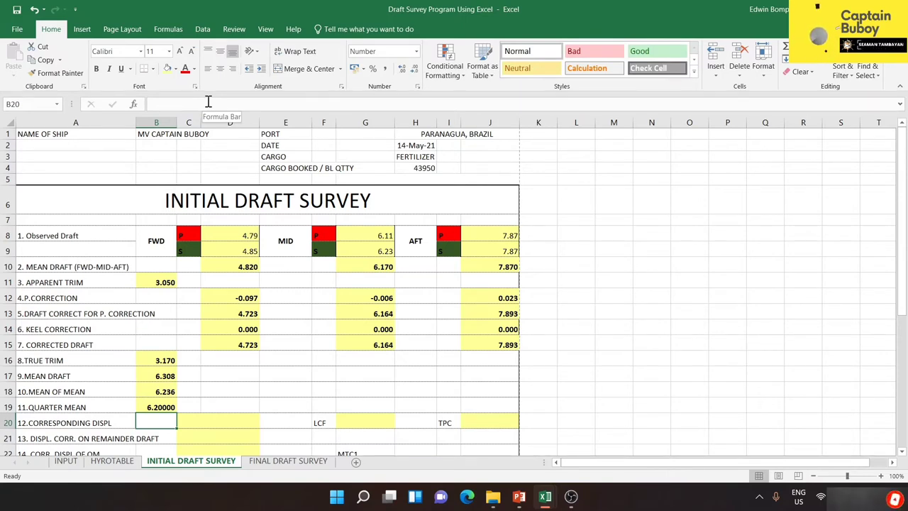
left_click(157, 432)
left_click(162, 421)
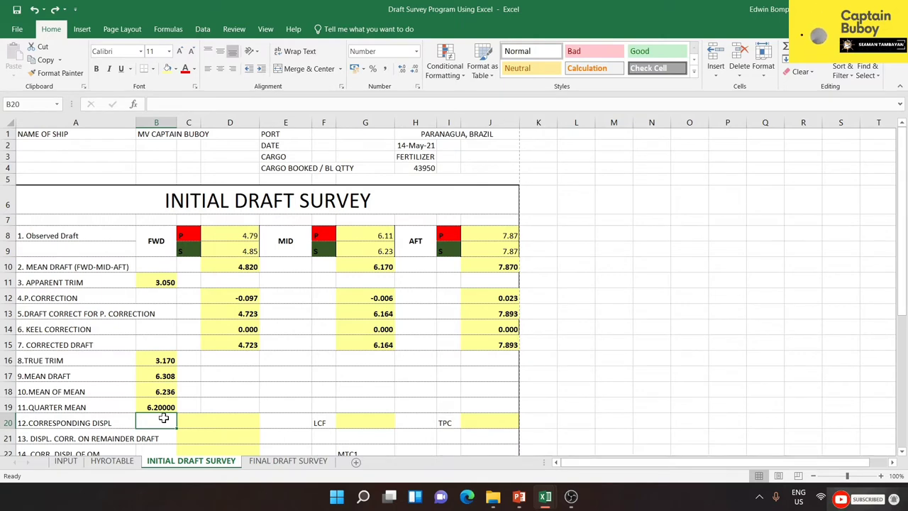
type("=")
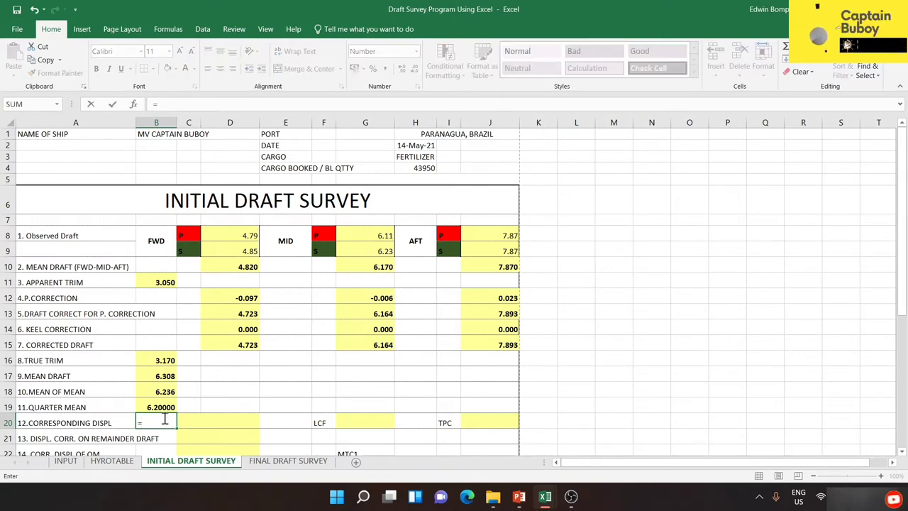
type("TRUC")
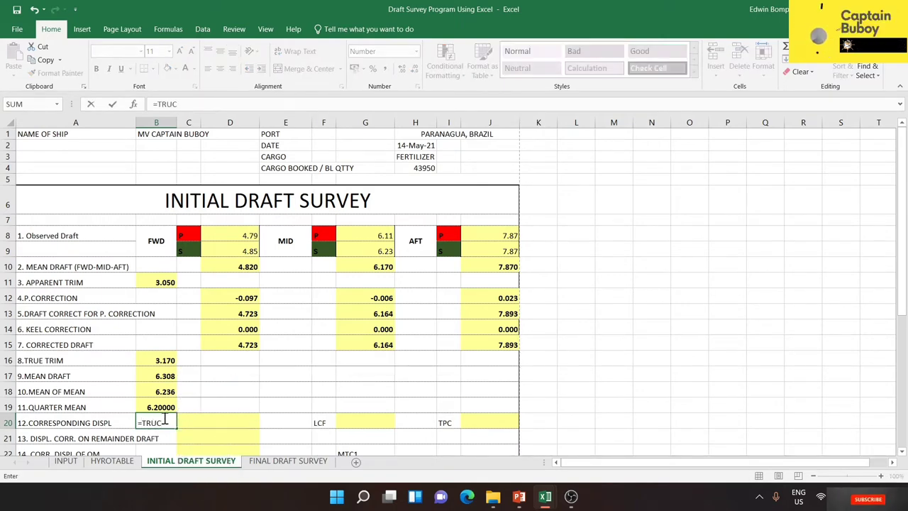
type("(")
left_click(160, 405)
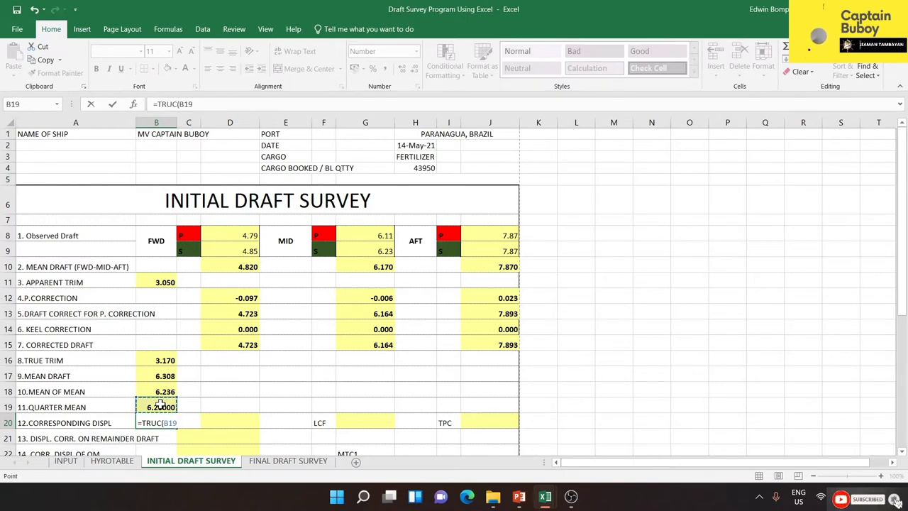
left_click(196, 104)
type(",")
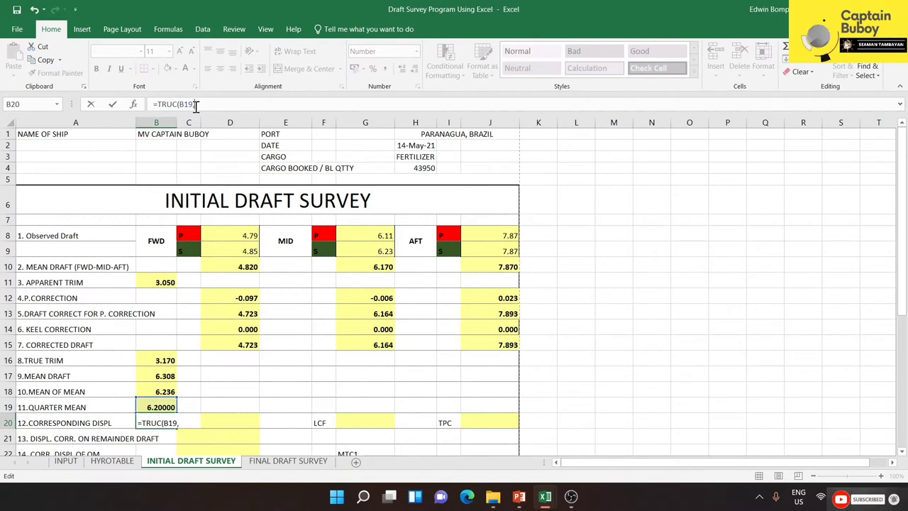
type("2")
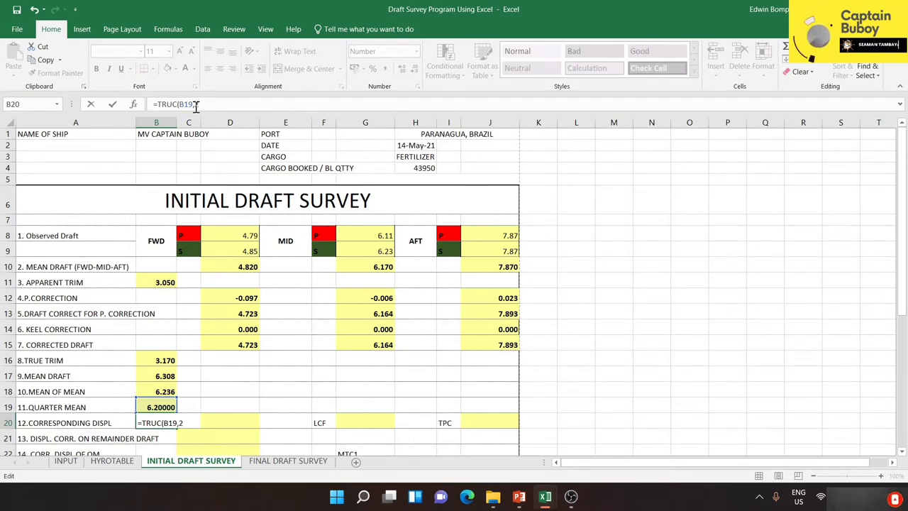
key("Return")
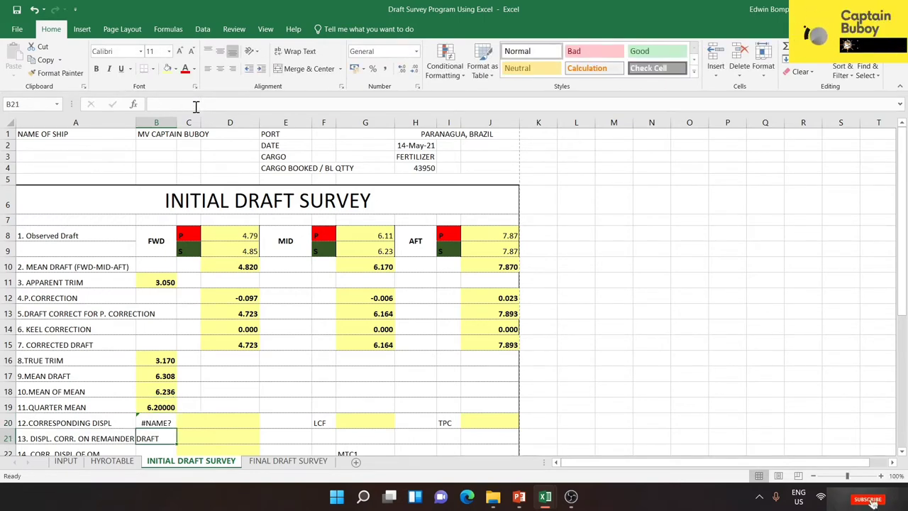
left_click(161, 423)
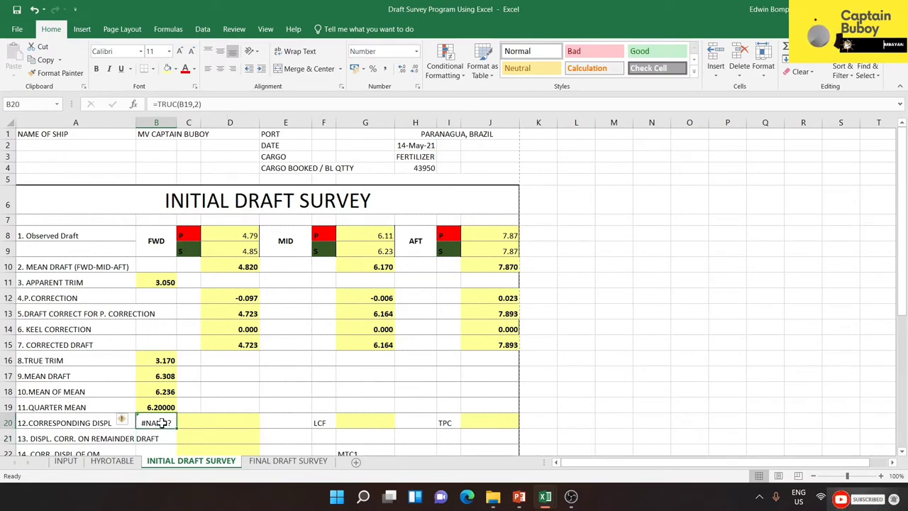
left_click(173, 104)
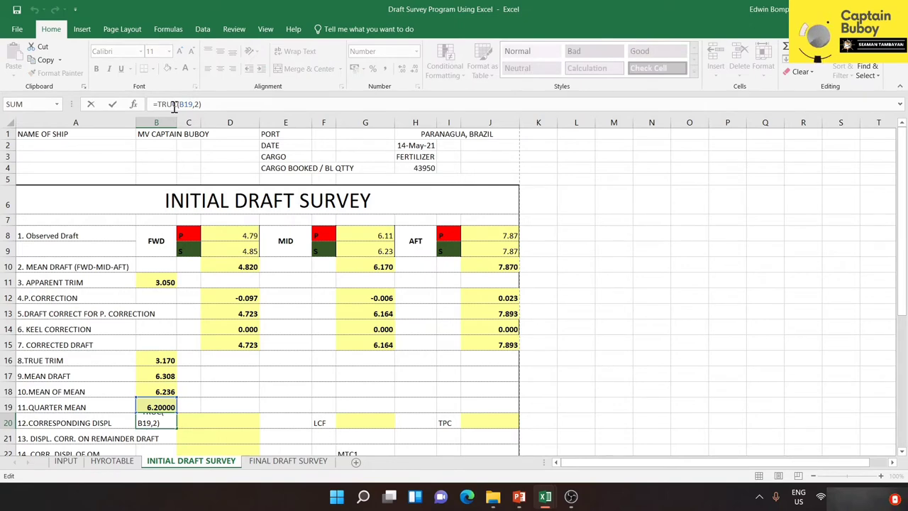
type("NC")
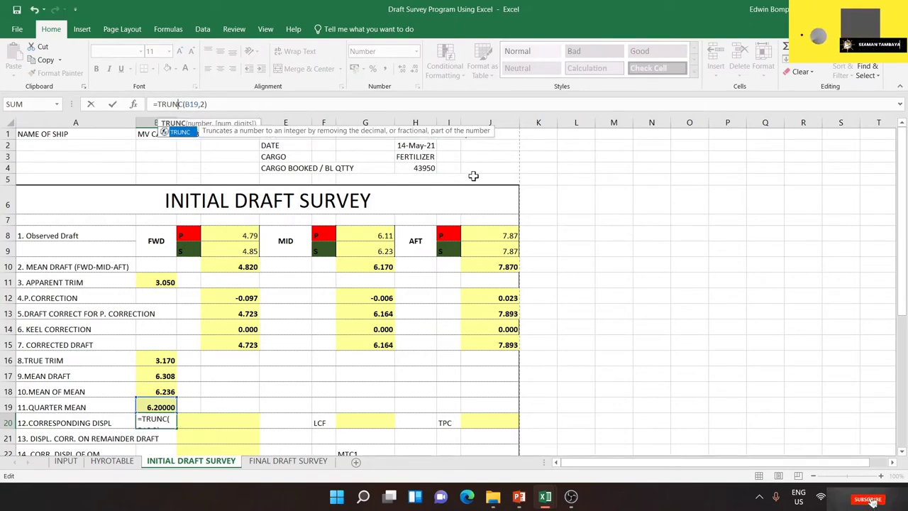
left_click(638, 249)
left_click(154, 419)
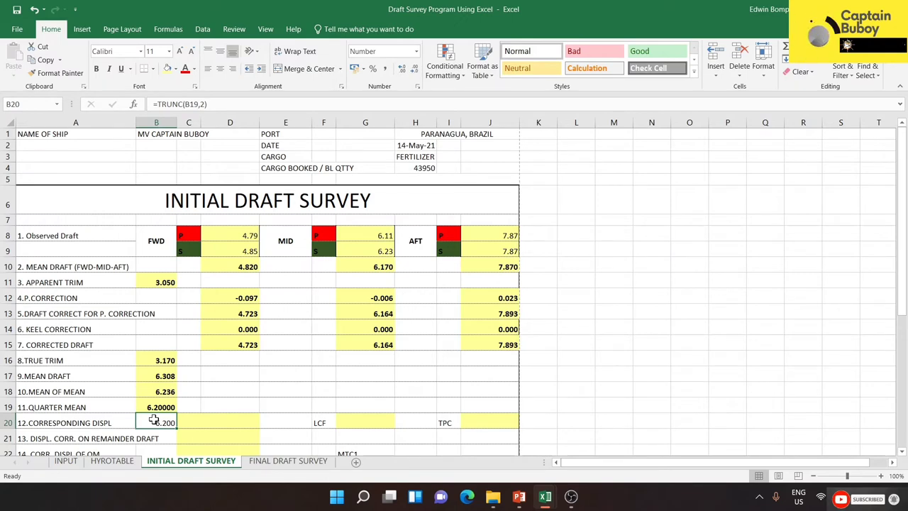
key("Delete")
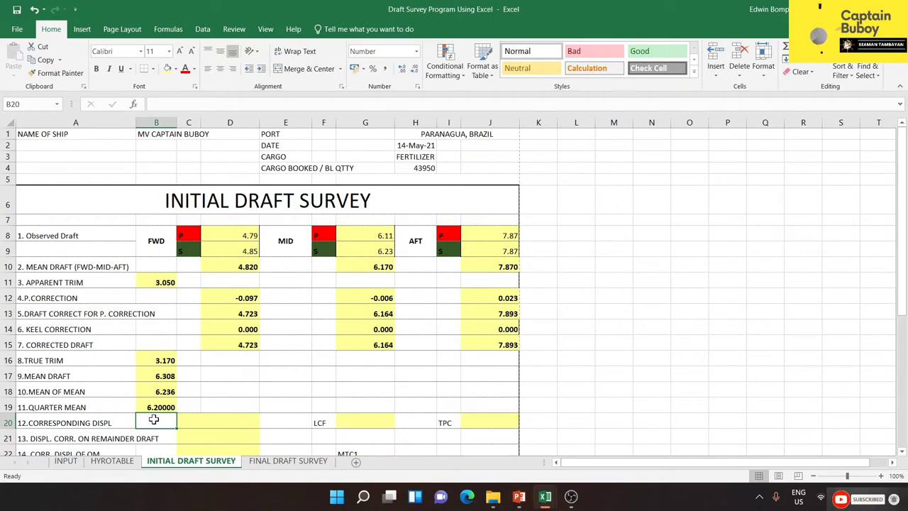
Step: Enter =TRUNC(B19,2) in B20 to show 6.20, then view the HYROTABLE sheet
type("=TRU")
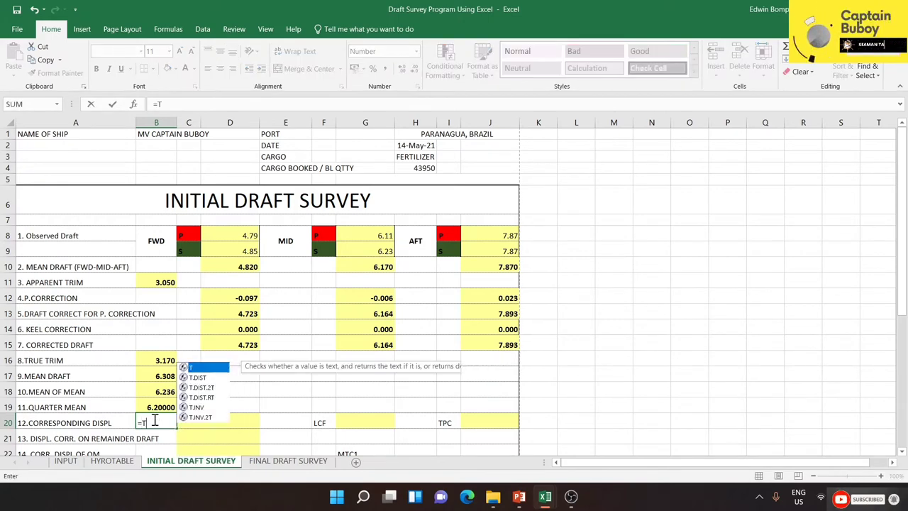
type("NC")
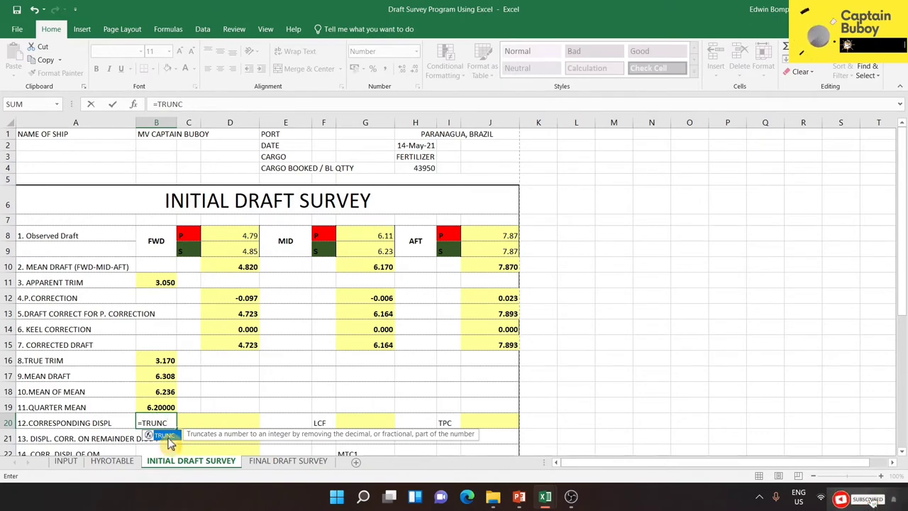
left_click(171, 422)
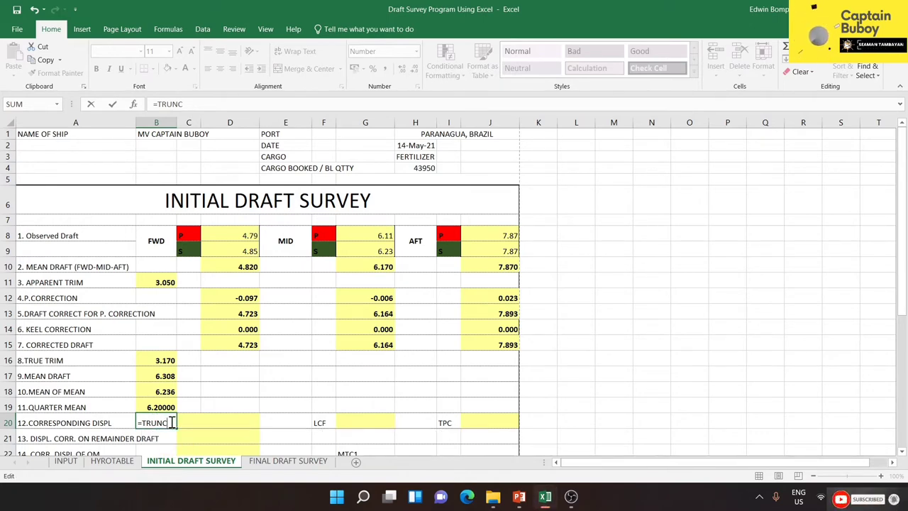
type("(")
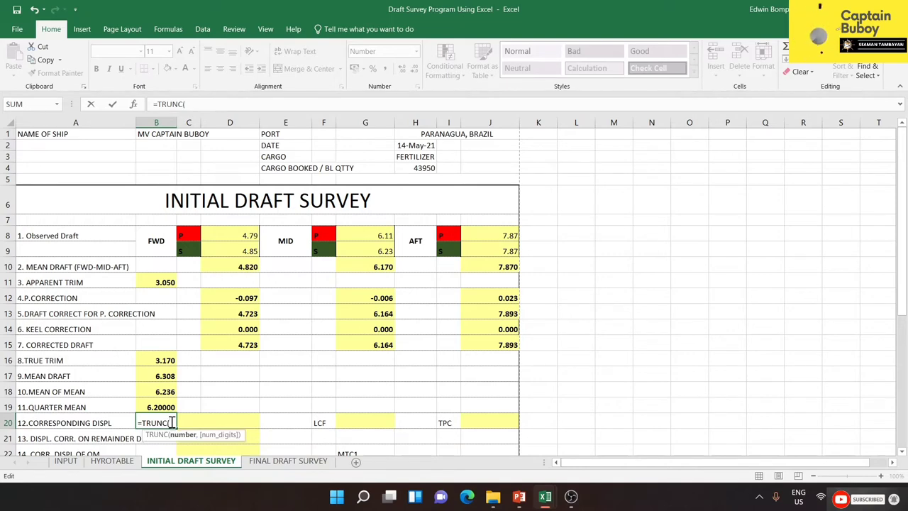
left_click(166, 405)
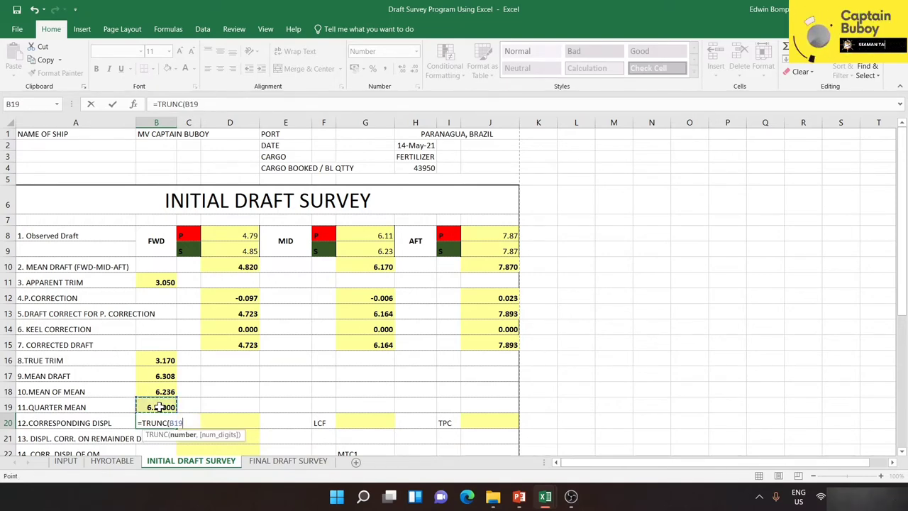
left_click(204, 105)
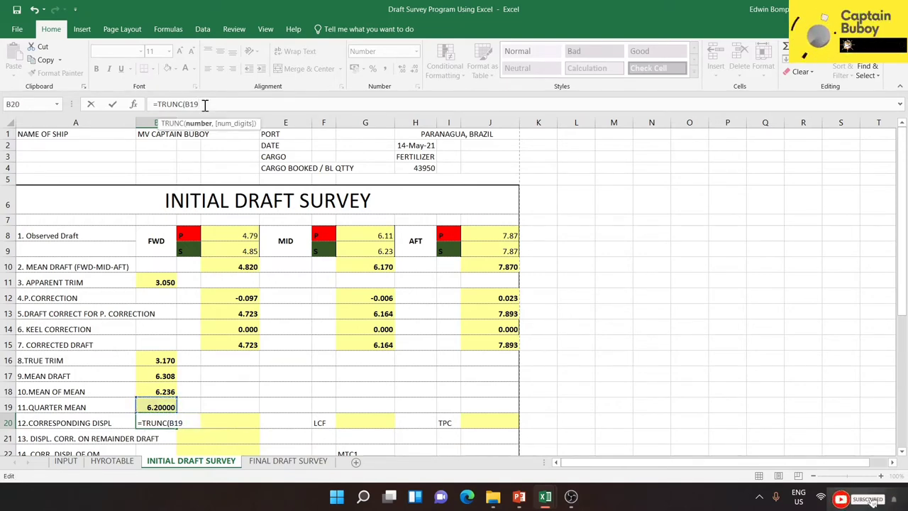
type(",2)")
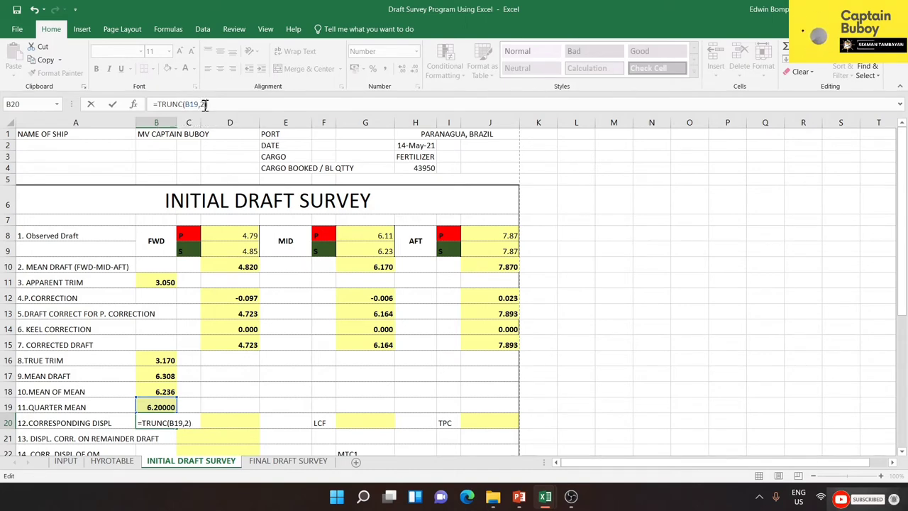
key("Return")
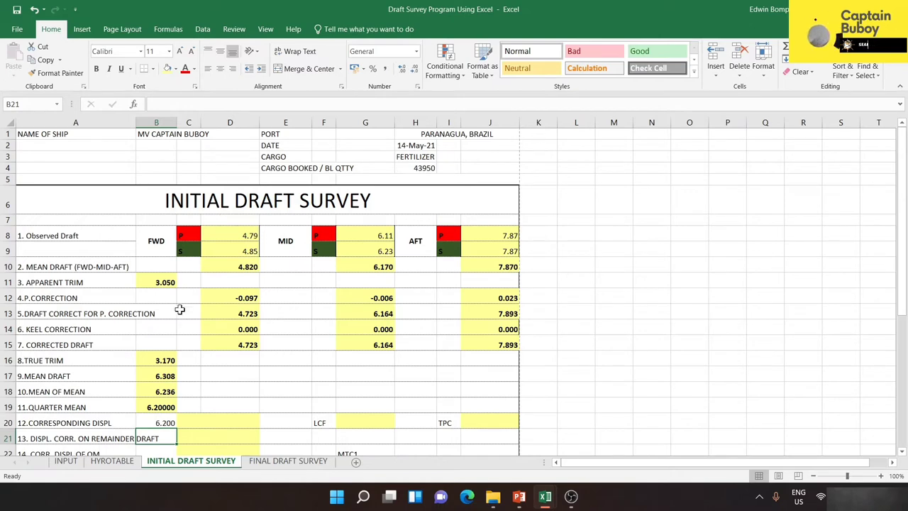
left_click(158, 419)
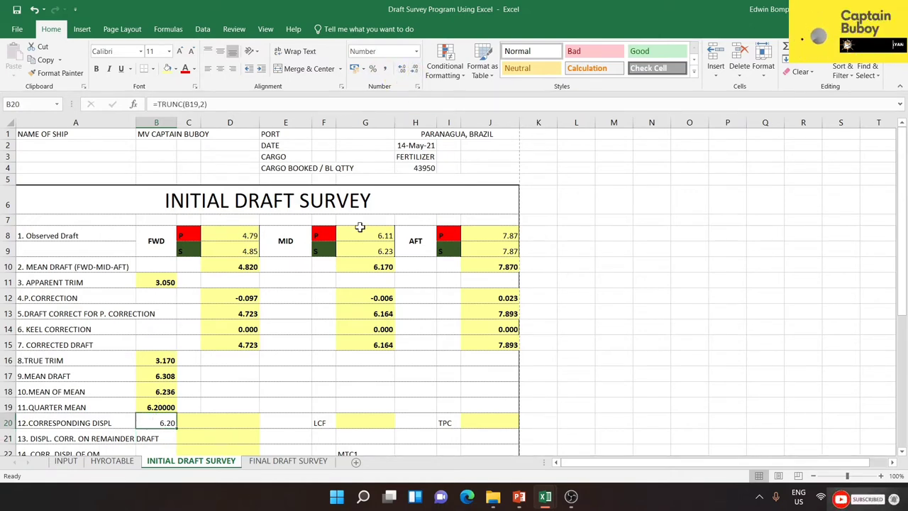
left_click(217, 419)
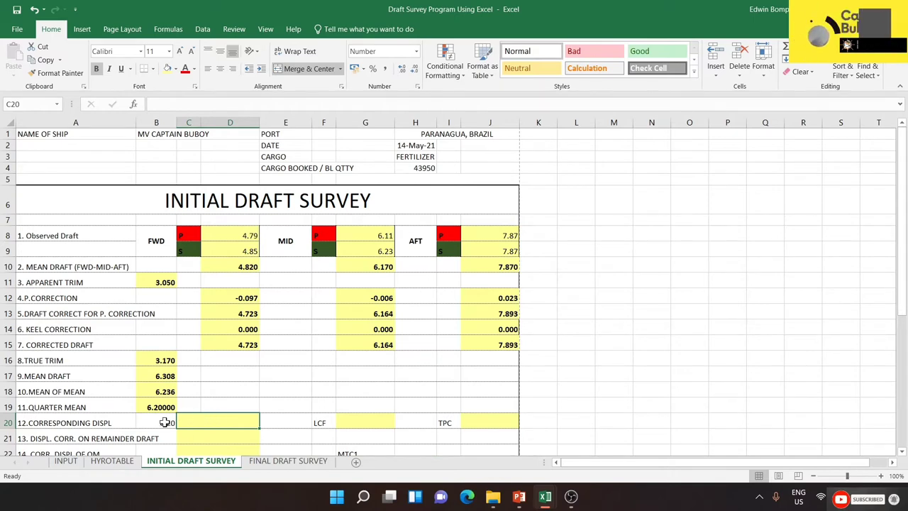
left_click(122, 462)
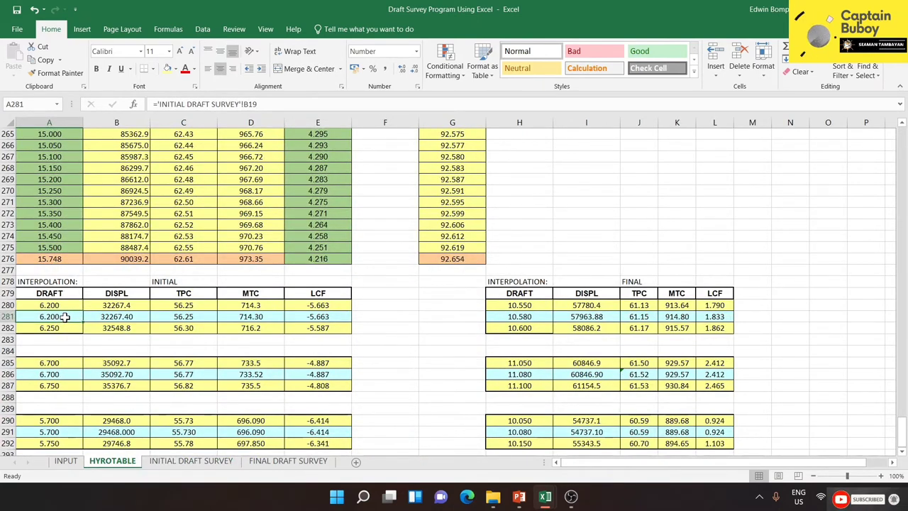
Step: Link HYROTABLE cell A281 to the truncated draft in INITIAL DRAFT SURVEY B20
type("=")
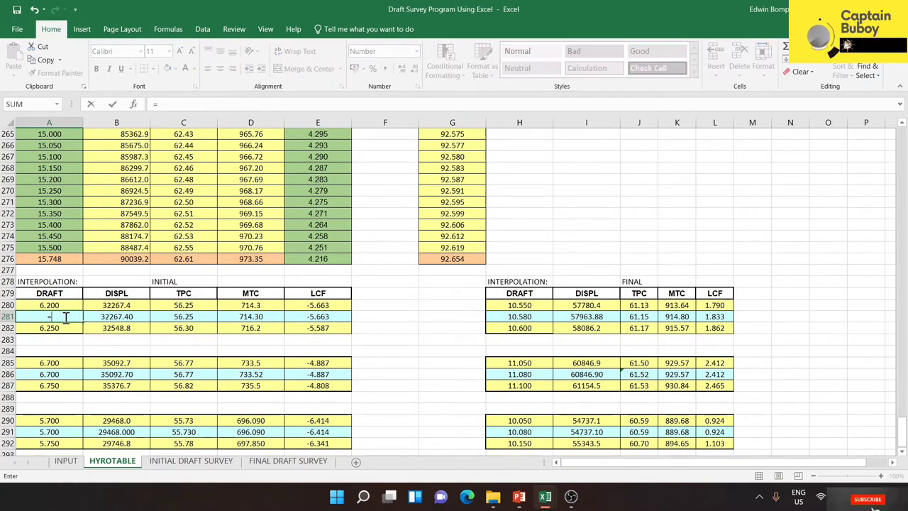
left_click(199, 465)
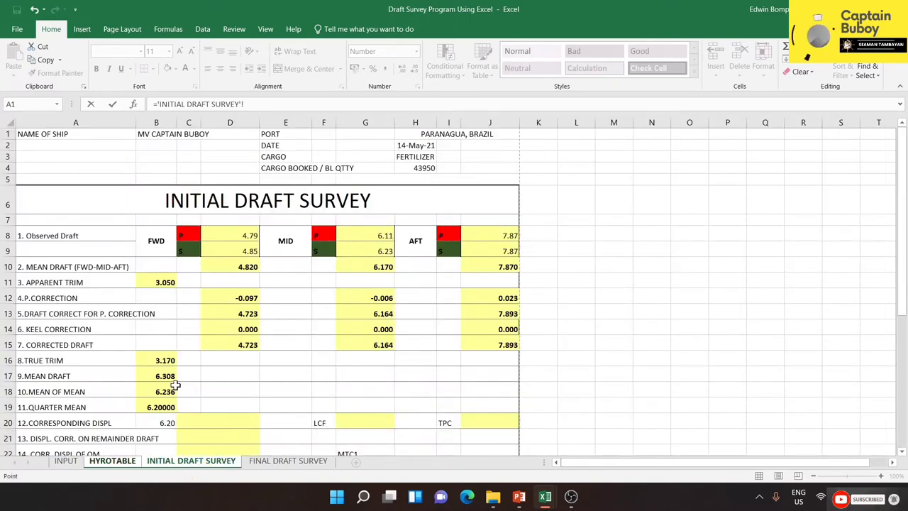
left_click(164, 422)
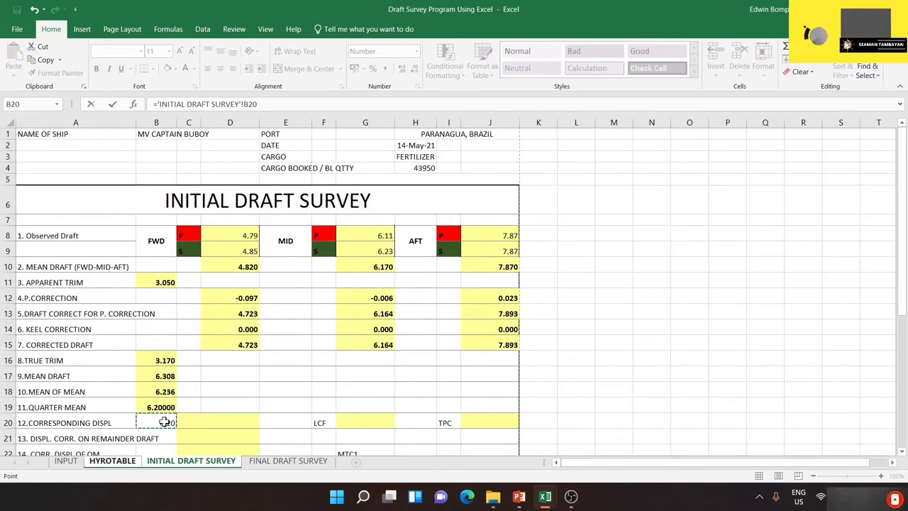
key("Return")
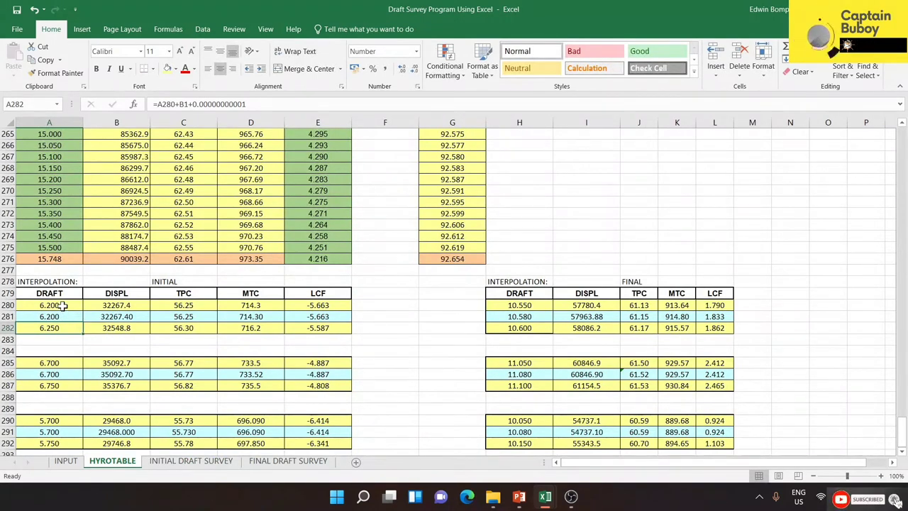
Step: Confirm A281 references B20, then go back to the INITIAL DRAFT SURVEY sheet
left_click_drag(58, 304, 59, 323)
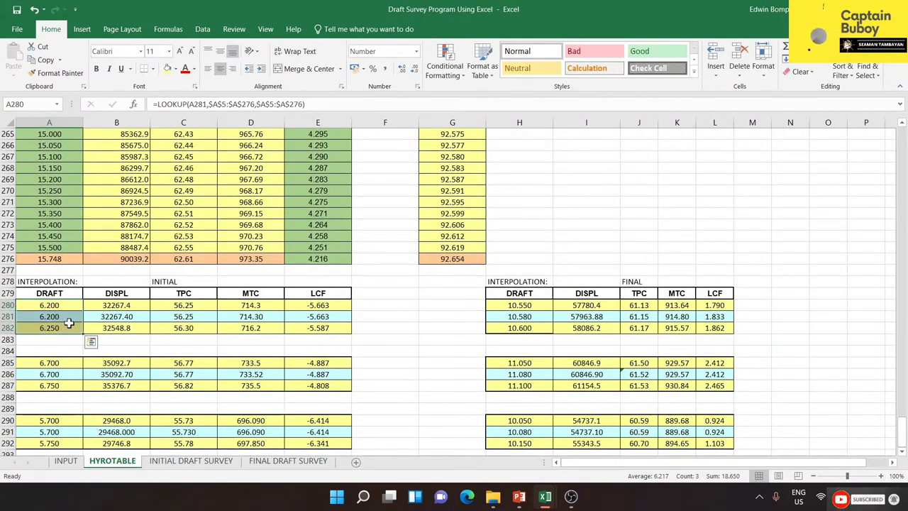
left_click(69, 320)
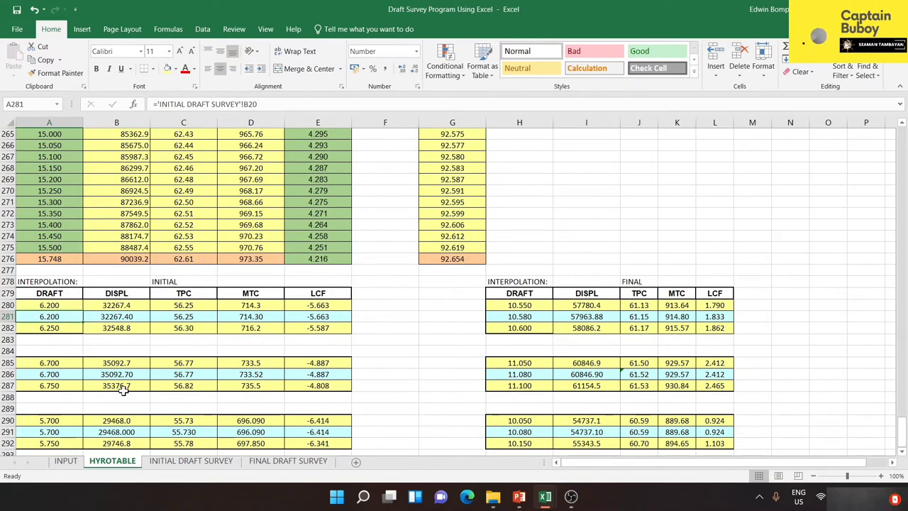
left_click(177, 461)
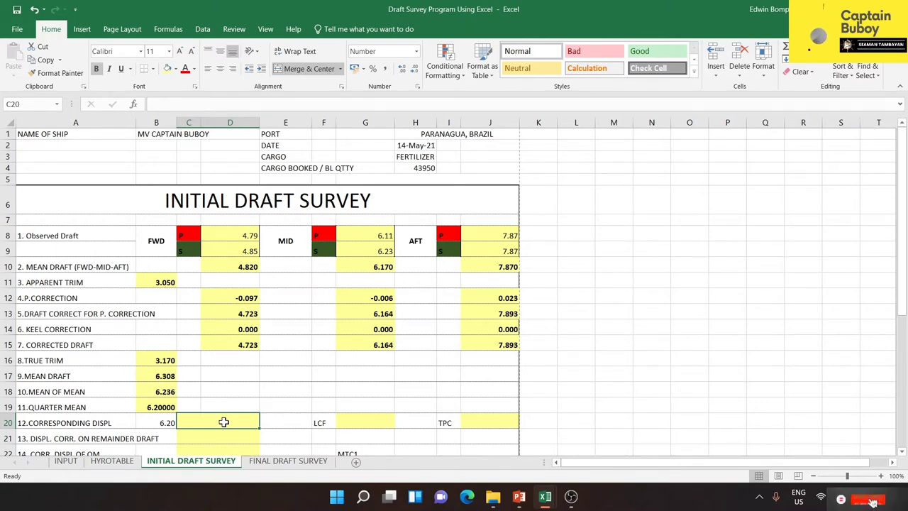
Step: On HYROTABLE, review the interpolation formulas in B281, B280 and the LOOKUP in A280
left_click(123, 463)
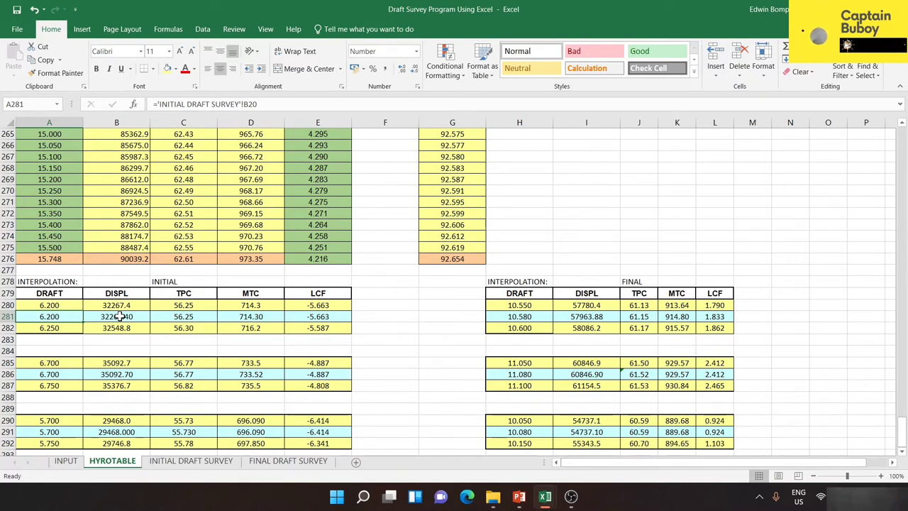
left_click(127, 316)
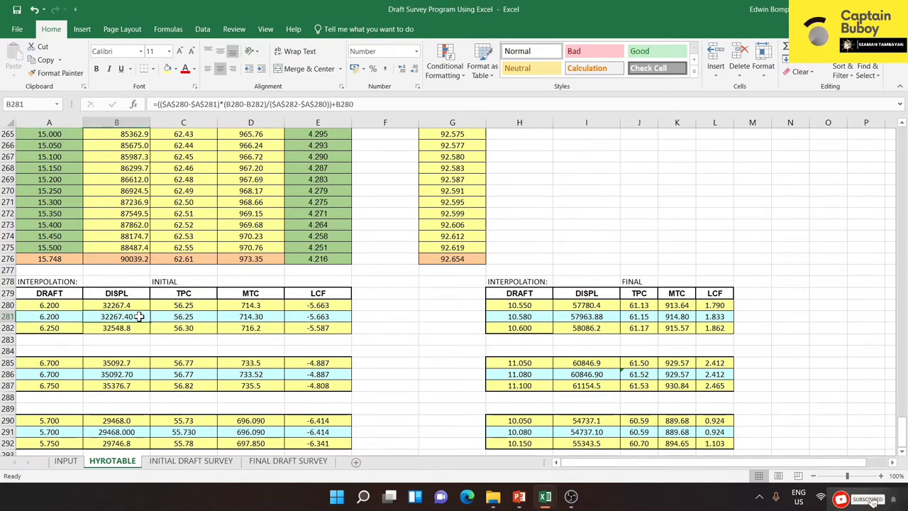
left_click(129, 305)
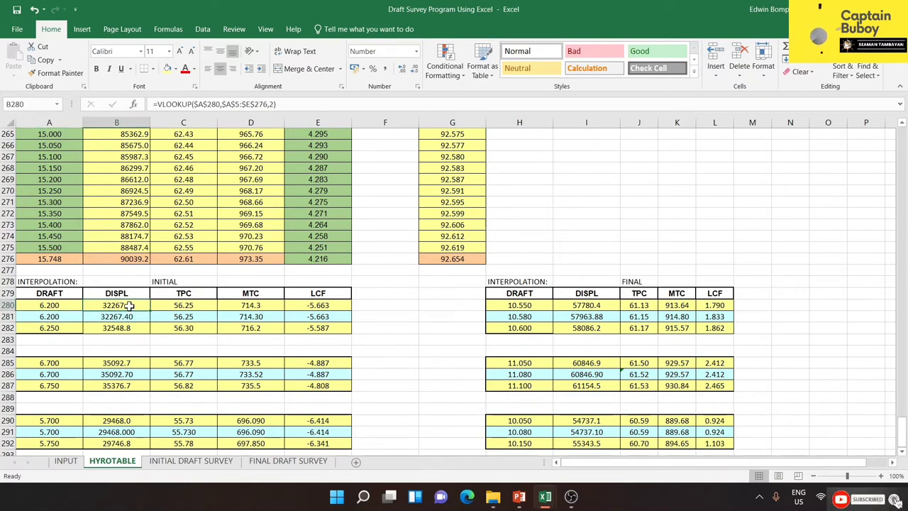
left_click(62, 306)
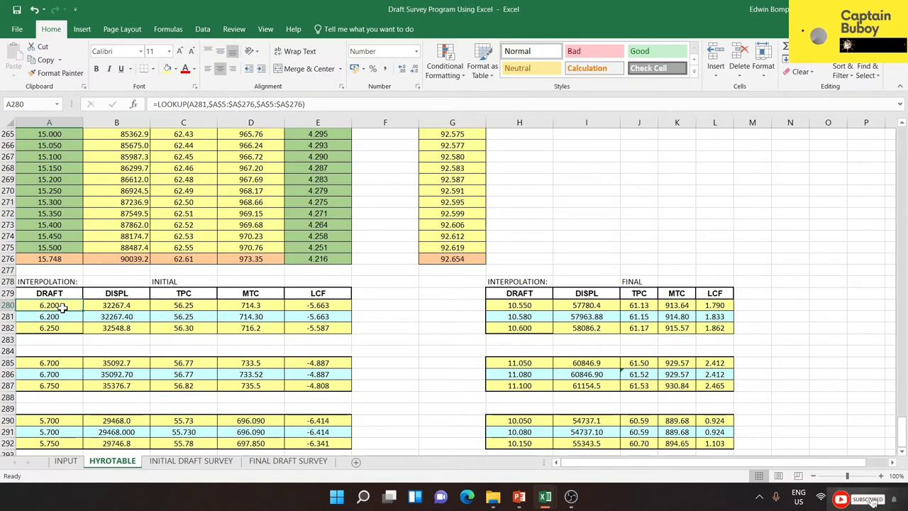
Step: Rewrite A280's formula as =LOOKUP( with A281 as the lookup value
left_click(317, 103)
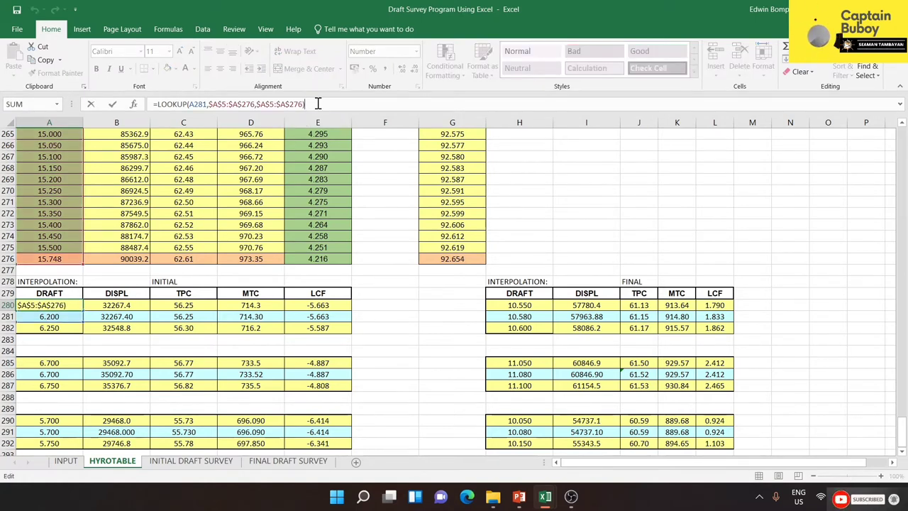
key("BackSpace")
key("BackSpace")
key("BackSpace")
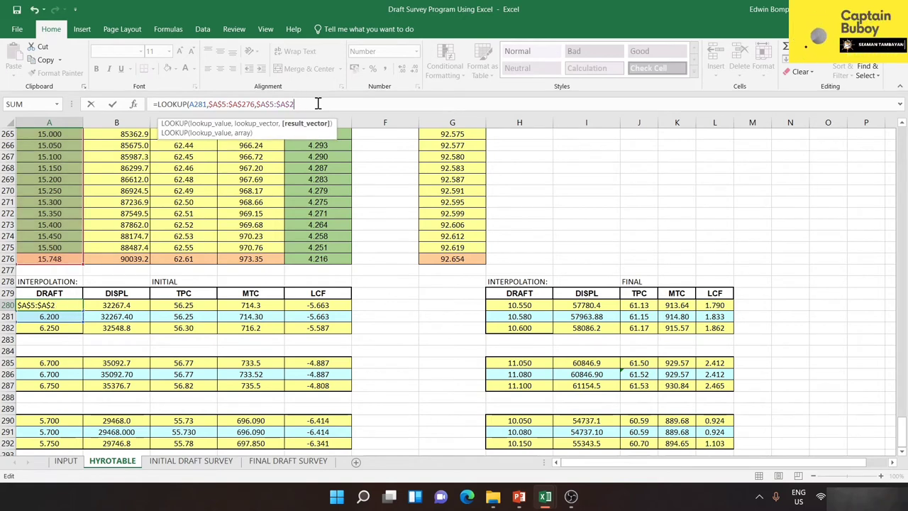
key("BackSpace")
key("BackSpace")
key("BackSpace")
key("BackSpace")
key("BackSpace")
key("BackSpace")
key("BackSpace")
key("BackSpace")
key("BackSpace")
key("BackSpace")
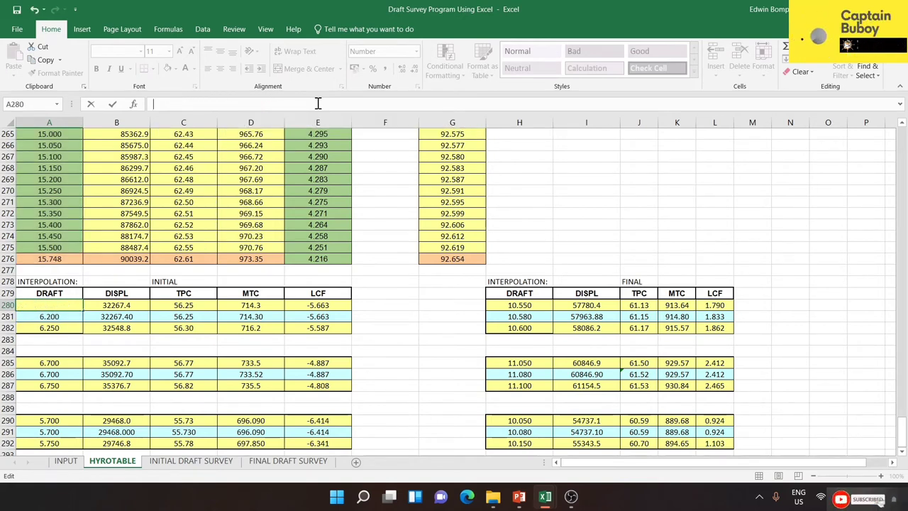
type("=")
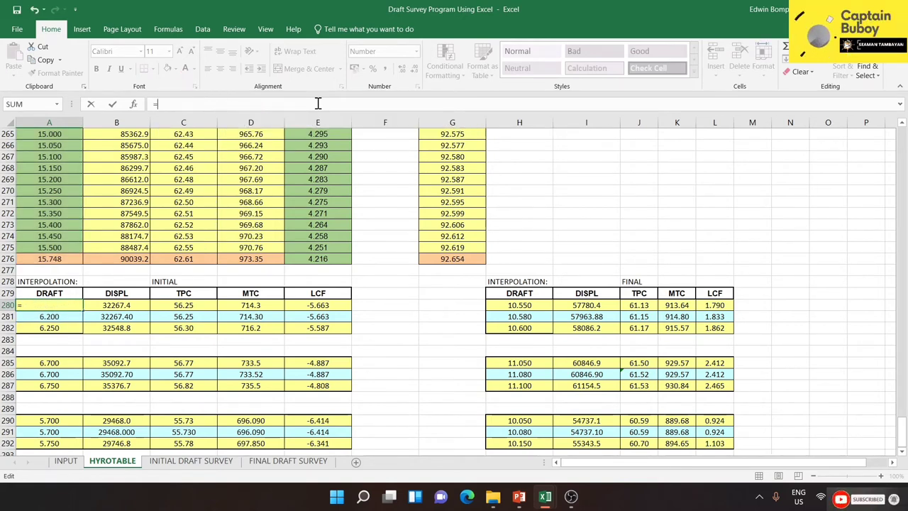
type("LOO")
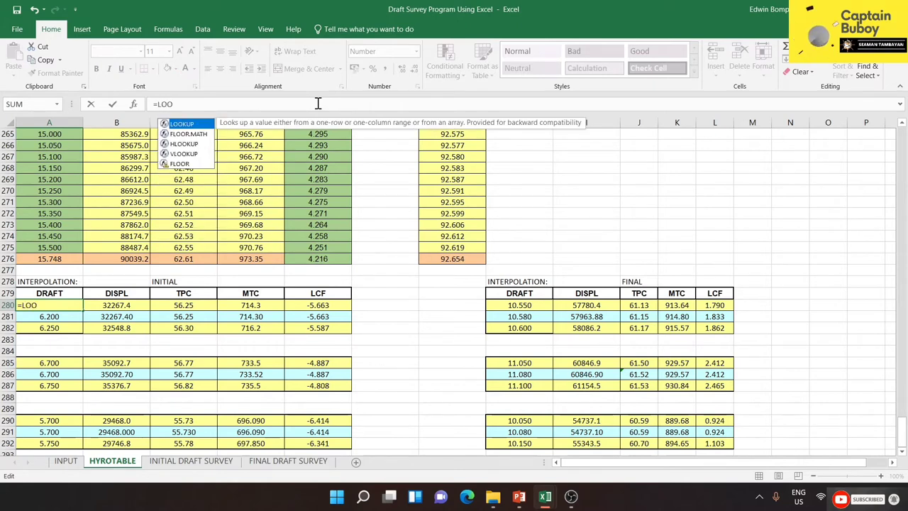
type("KUP(")
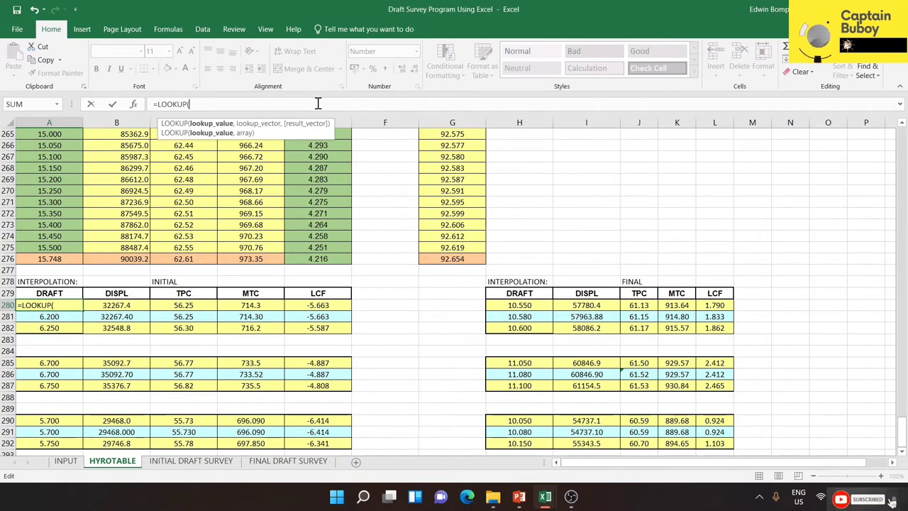
left_click(56, 317)
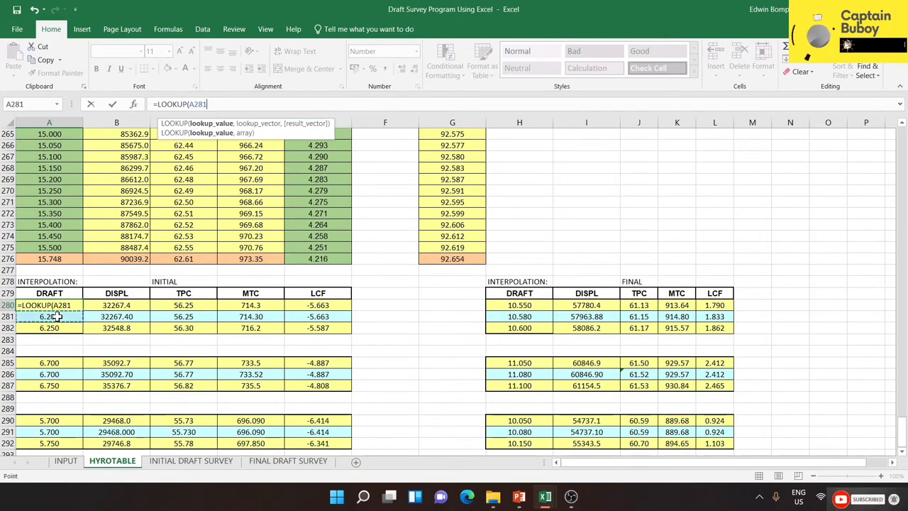
type(",")
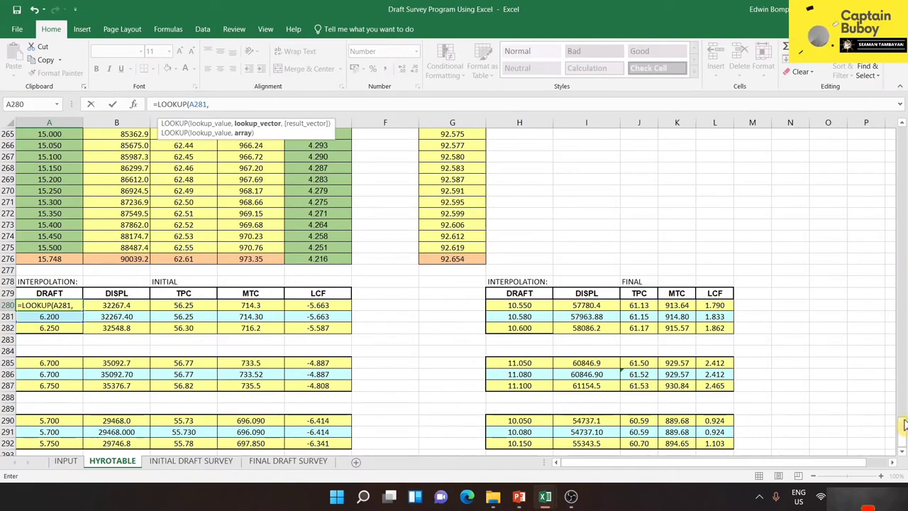
Step: Use A5:A276 as both lookup and result ranges, completing =LOOKUP(A281,A5:A276,A5:A276)
left_click_drag(902, 428, 902, 131)
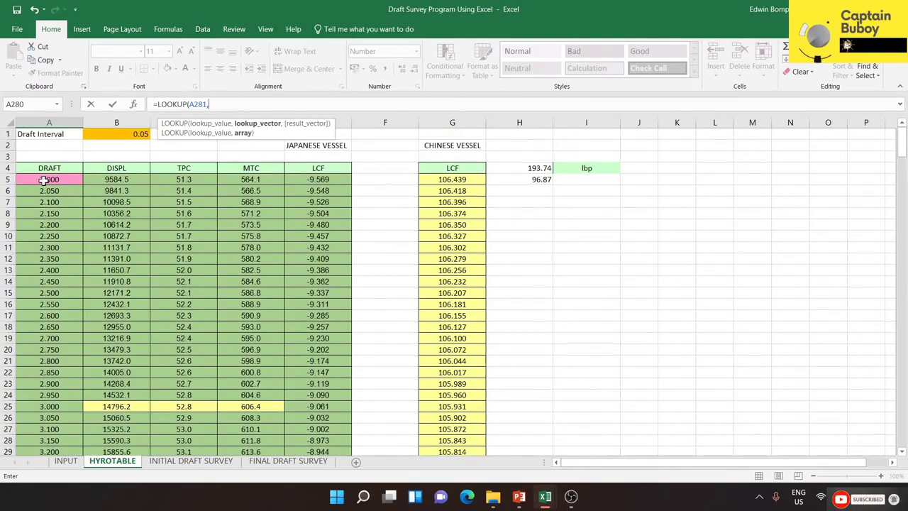
mouse_move(44, 181)
left_mouse_down()
mouse_move(363, 462)
mouse_move(327, 507)
mouse_move(329, 306)
left_mouse_up()
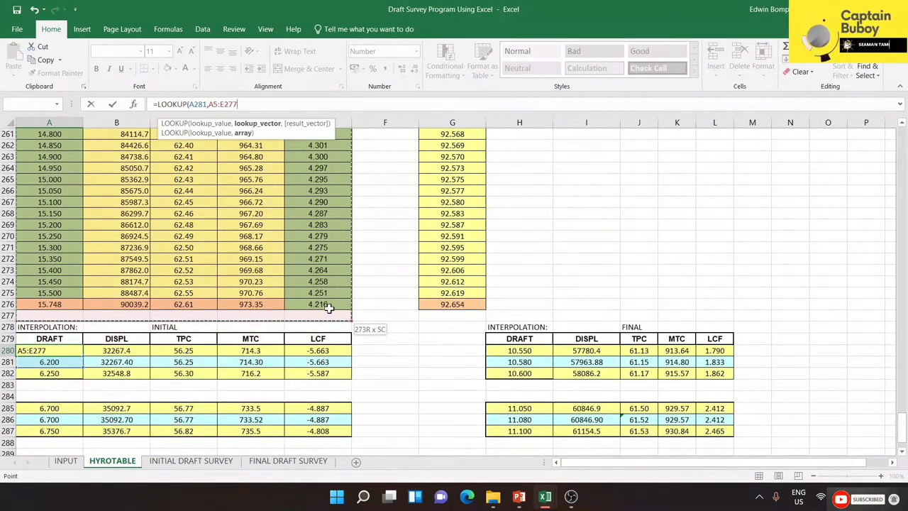
mouse_move(328, 306)
left_mouse_down()
mouse_move(78, 301)
mouse_move(82, 311)
left_mouse_up()
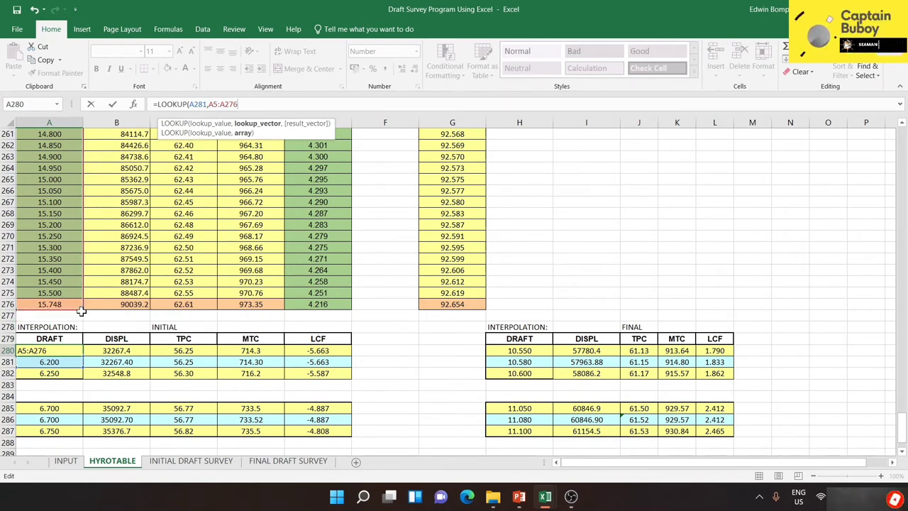
type(",")
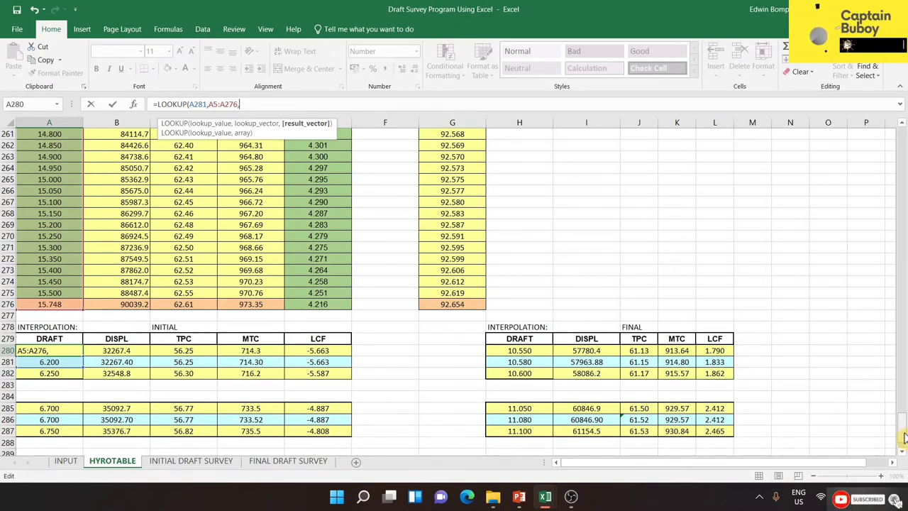
left_click_drag(903, 437, 903, 105)
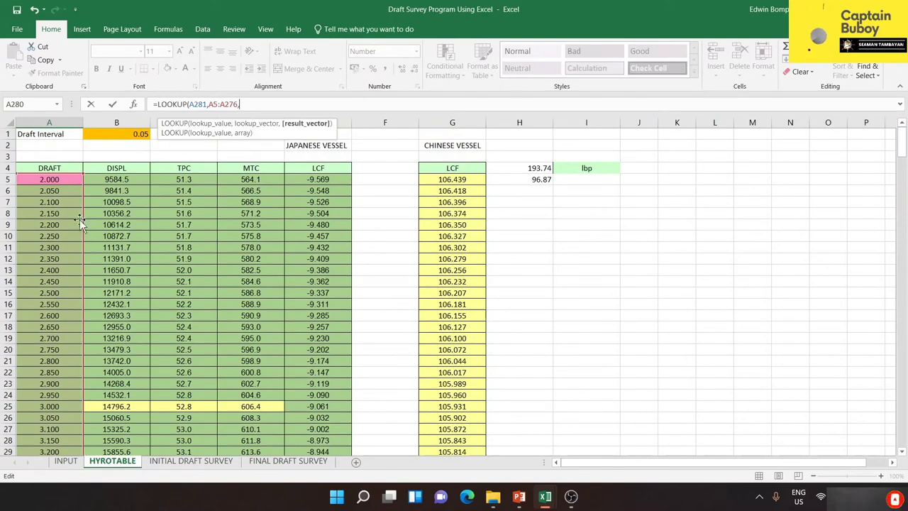
mouse_move(60, 179)
left_mouse_down()
mouse_move(58, 508)
mouse_move(59, 418)
left_mouse_up()
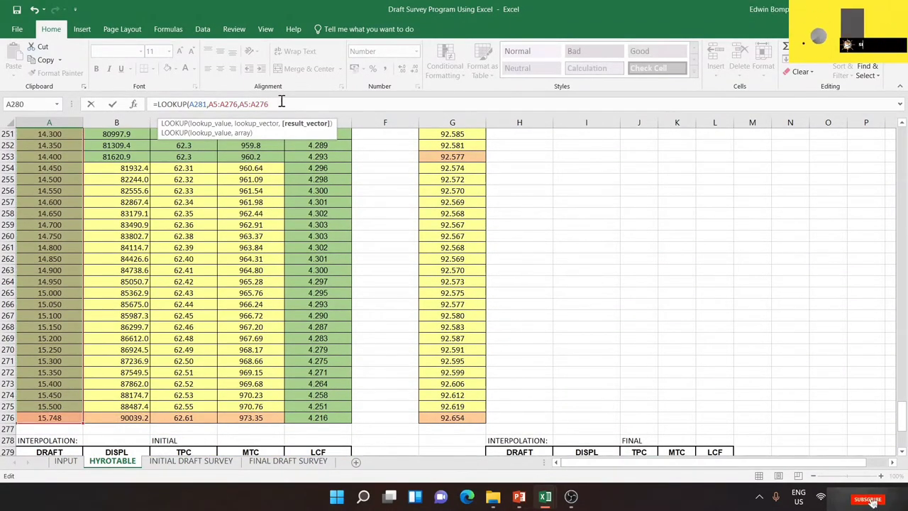
type(")")
key("Return")
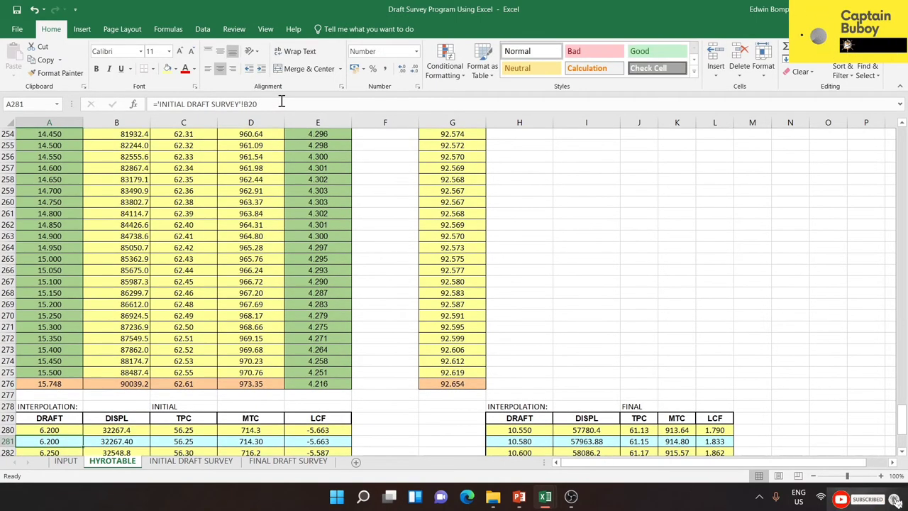
left_click(54, 430)
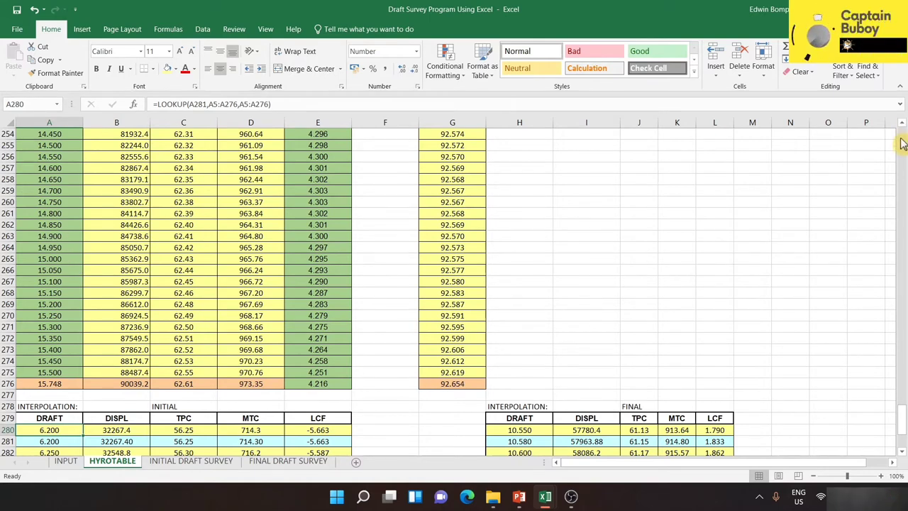
left_click(58, 441)
left_click(106, 429)
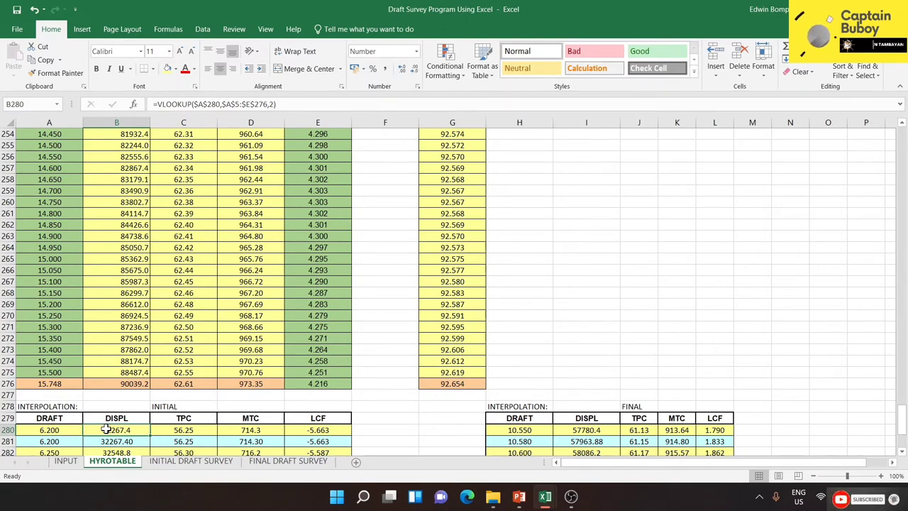
left_click(69, 430)
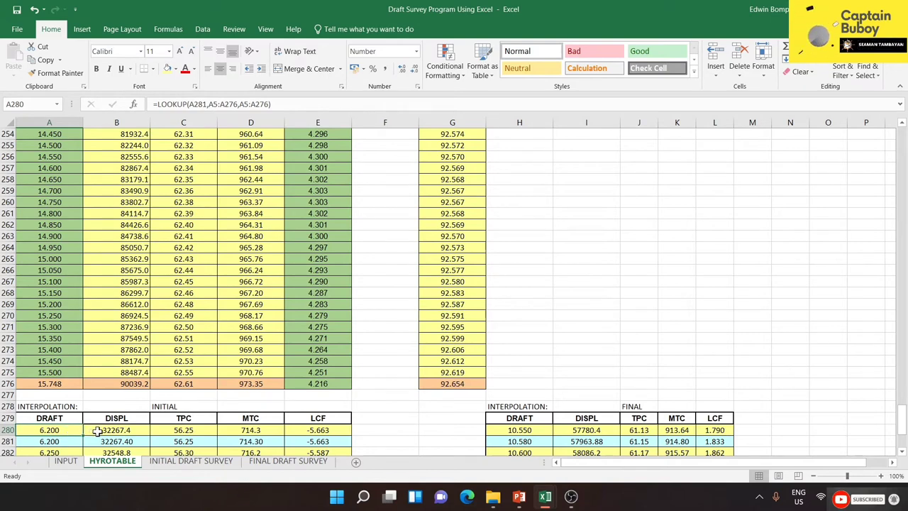
left_click(98, 430)
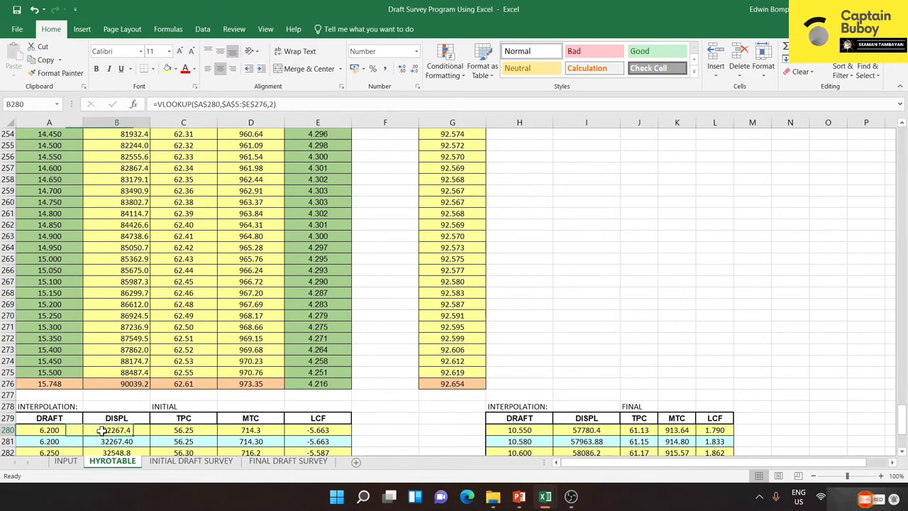
left_click(66, 430)
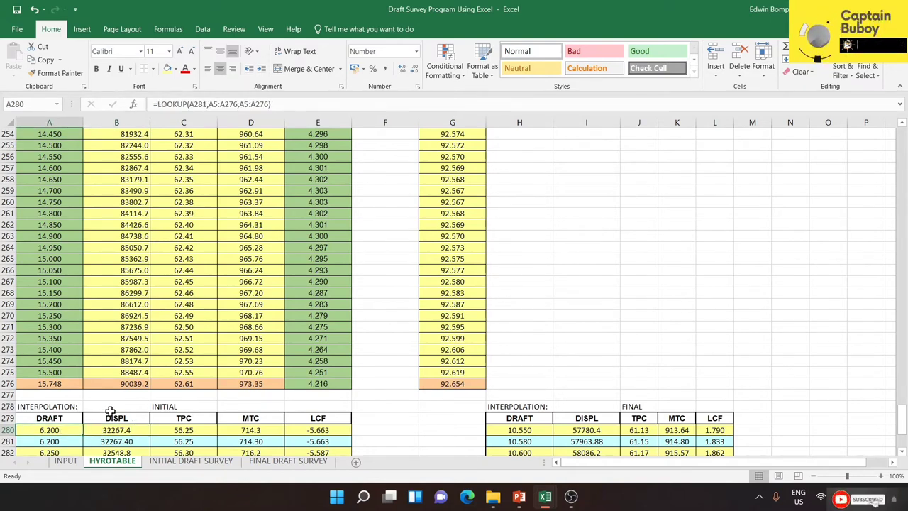
Step: Undo the stray $ locks on A281 in A280's formula so it stays relative
left_click(193, 104)
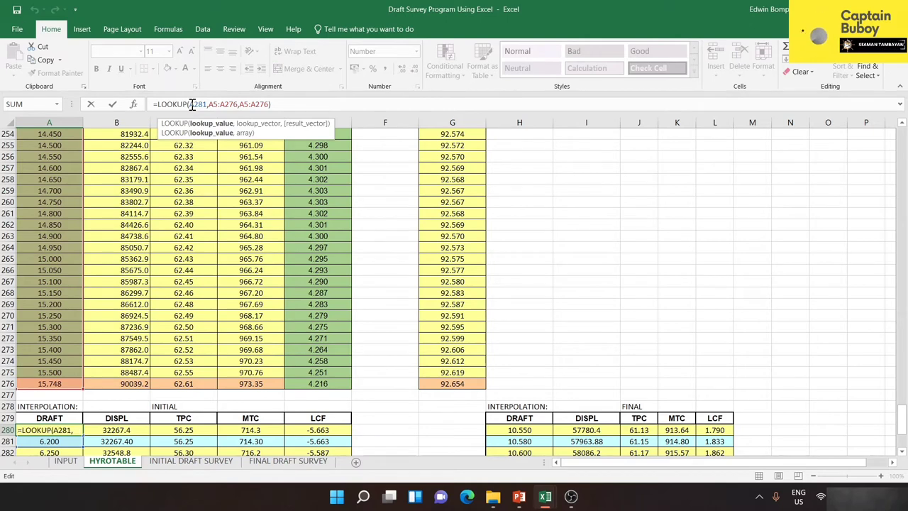
type("$")
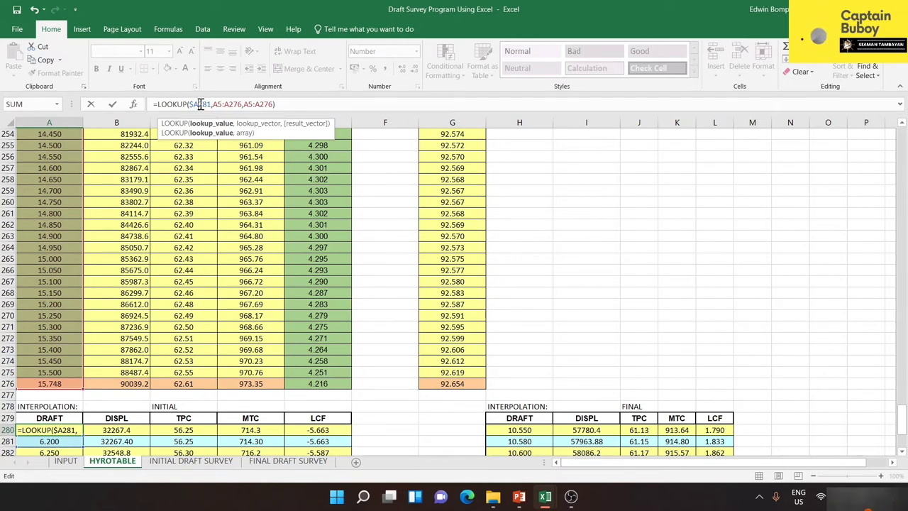
type("$")
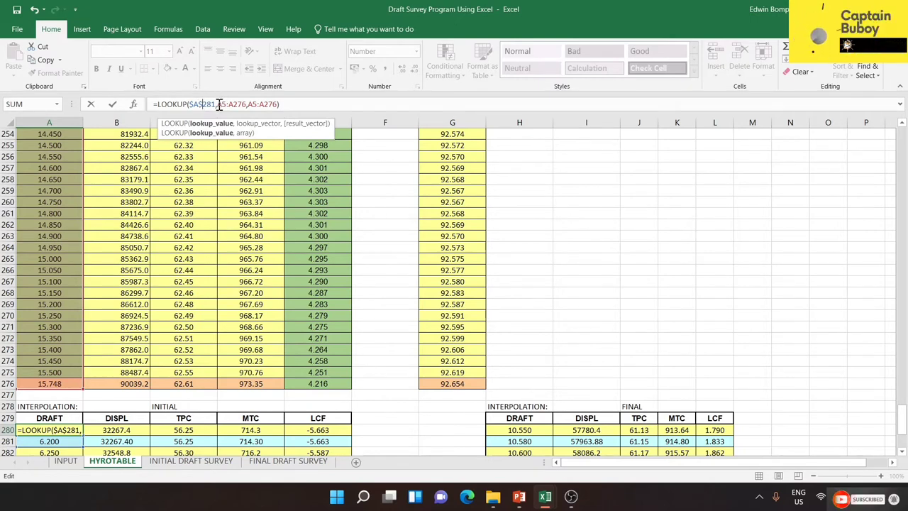
left_click(219, 104)
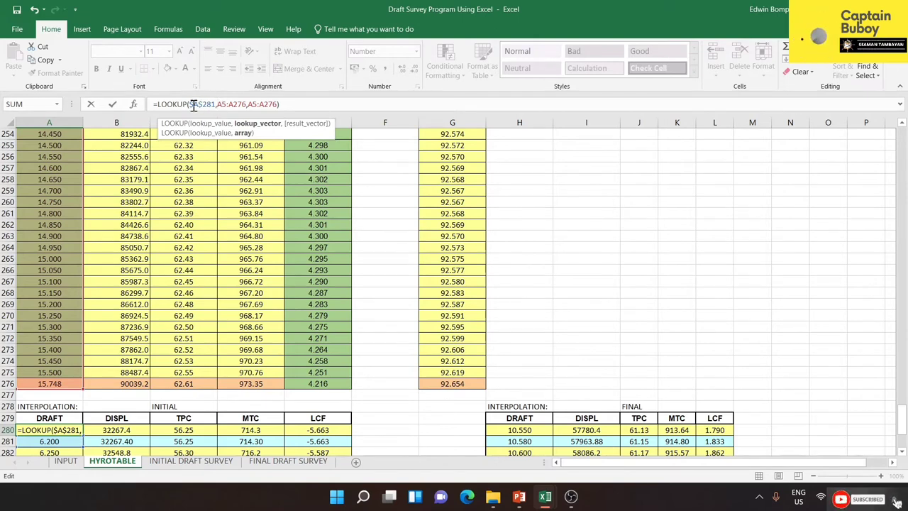
left_click(193, 104)
key("BackSpace")
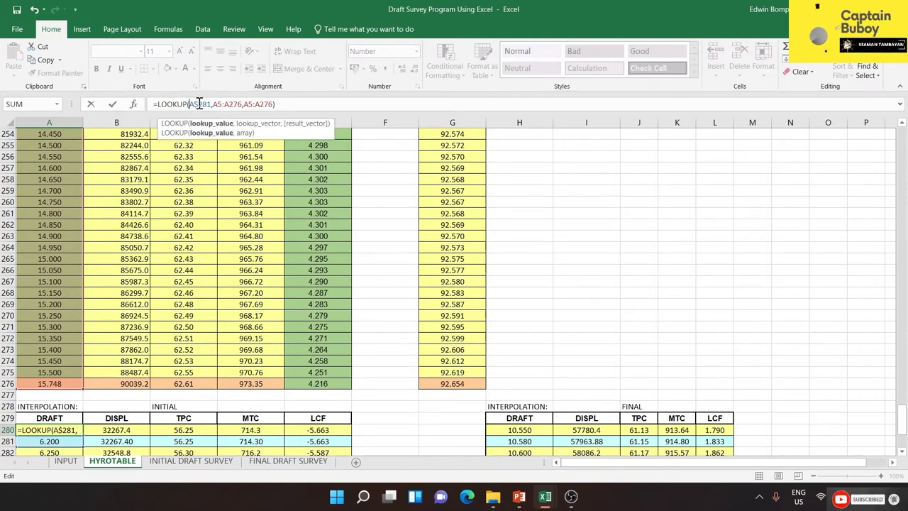
left_click(199, 105)
key("BackSpace")
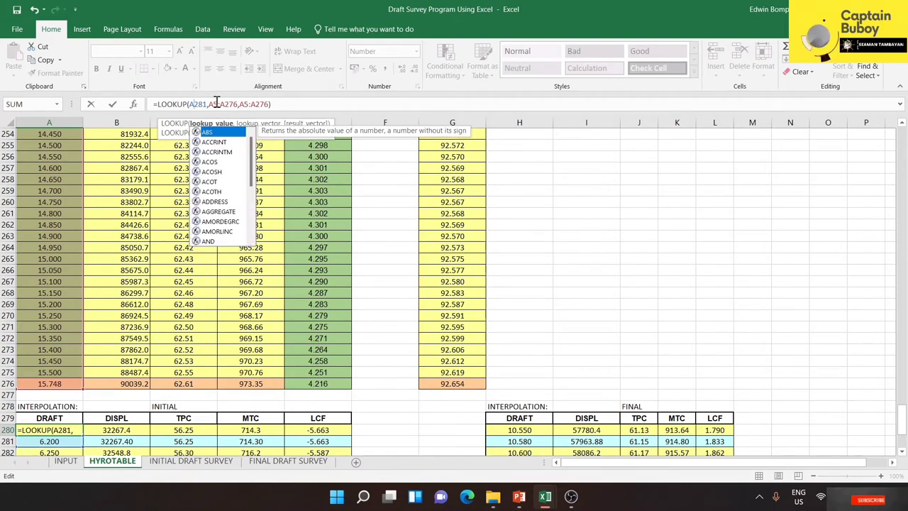
Step: Make the lookup range absolute as $A$5:$A$276
left_click(209, 104)
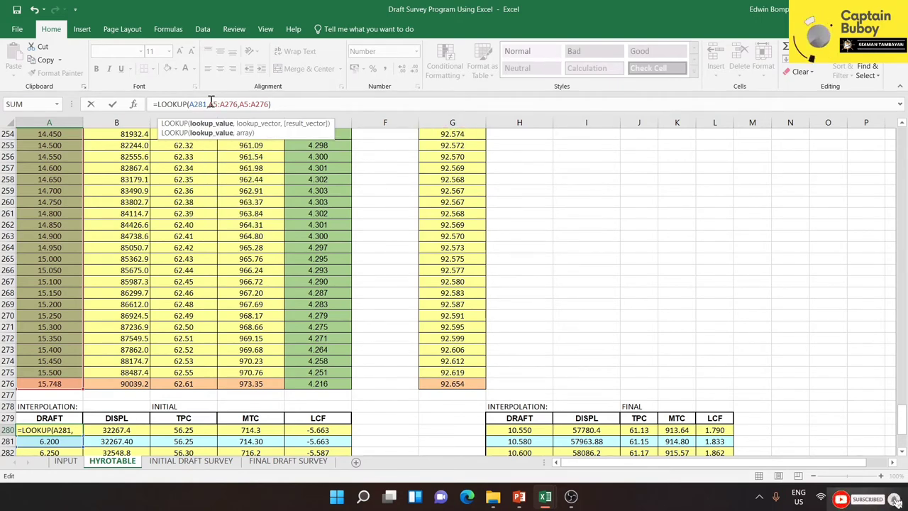
type("$")
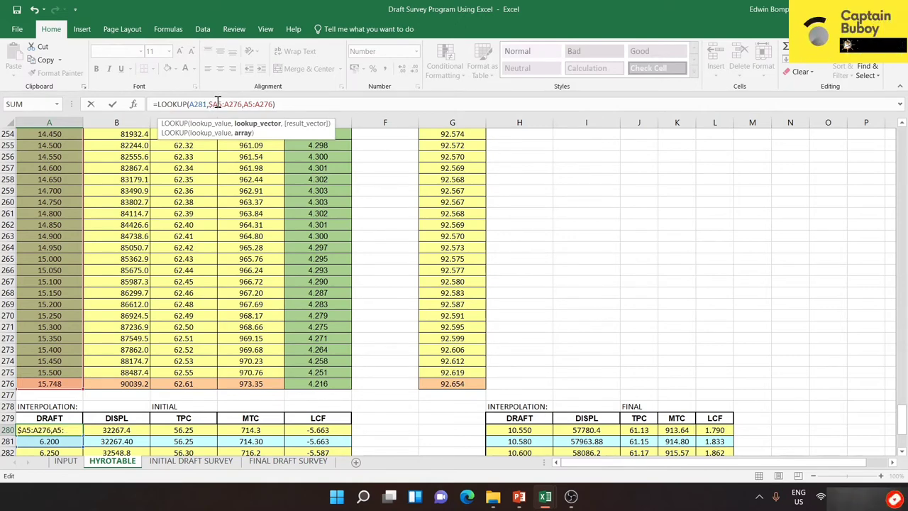
left_click(218, 104)
type("$")
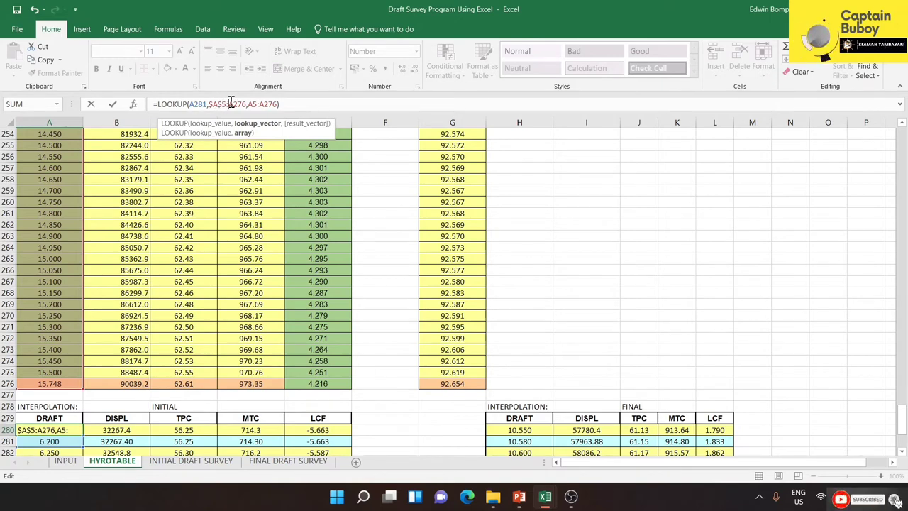
left_click(229, 104)
type("$")
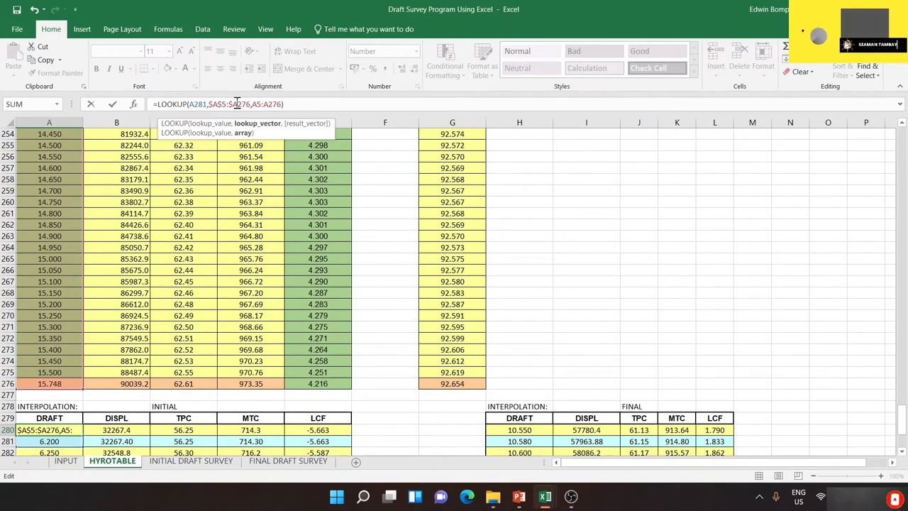
left_click(237, 104)
type("$")
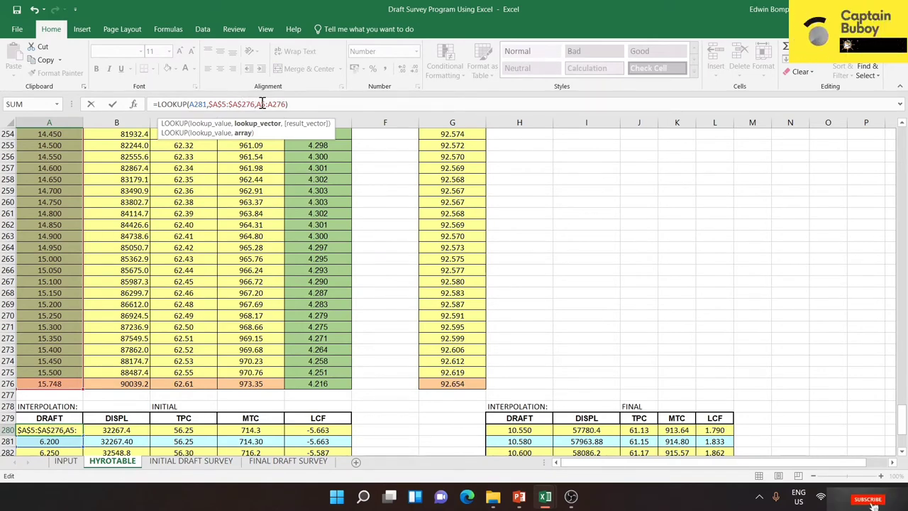
Step: Make the result range absolute as $A$5:$A$276 too
left_click(257, 104)
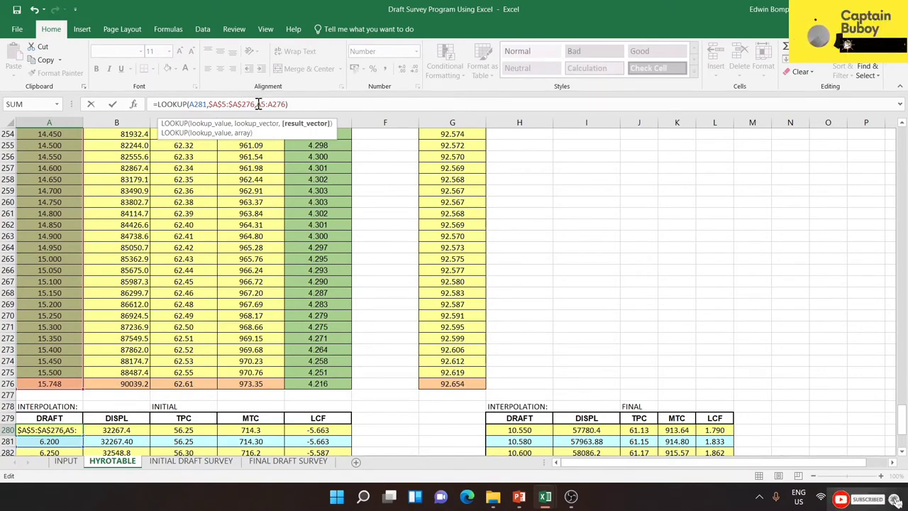
type("$")
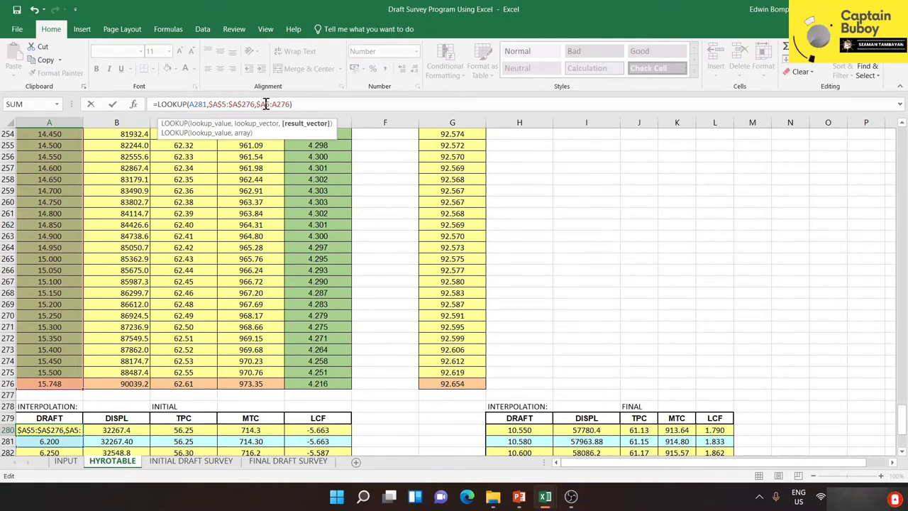
left_click(272, 104)
type("$A")
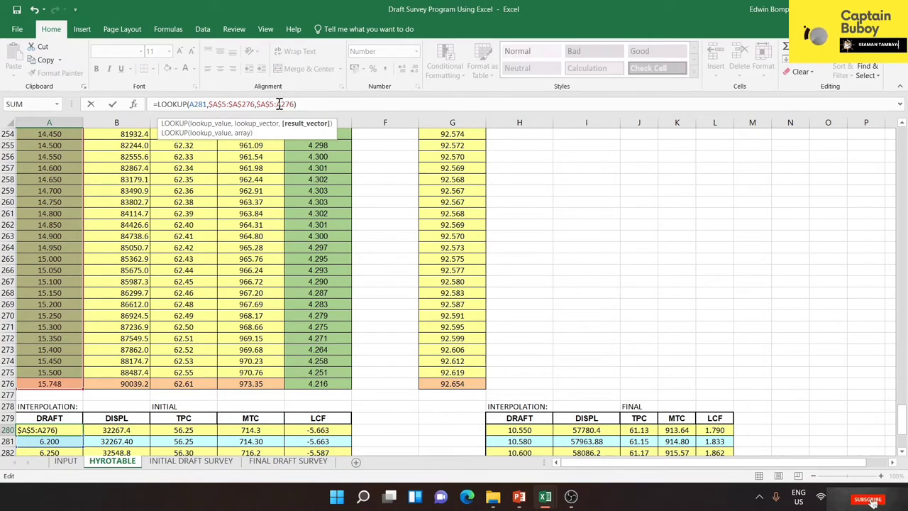
type("$")
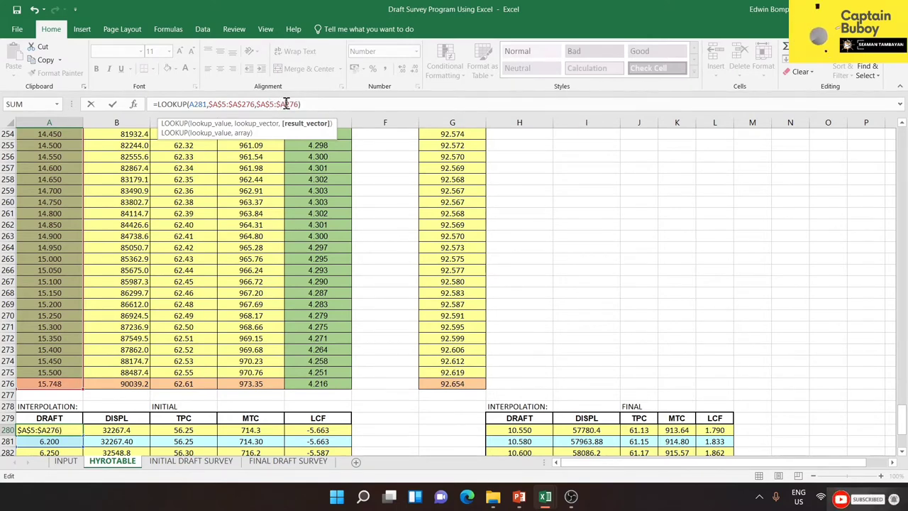
left_click(286, 104)
type("$")
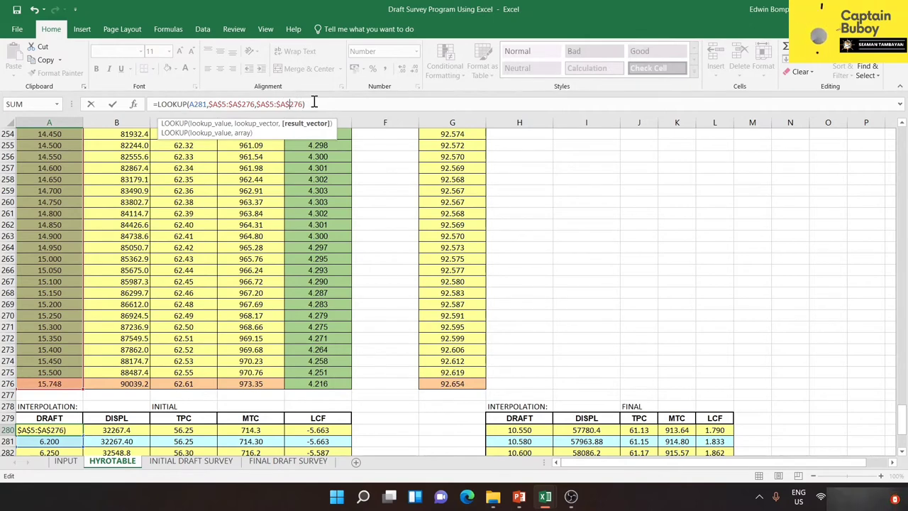
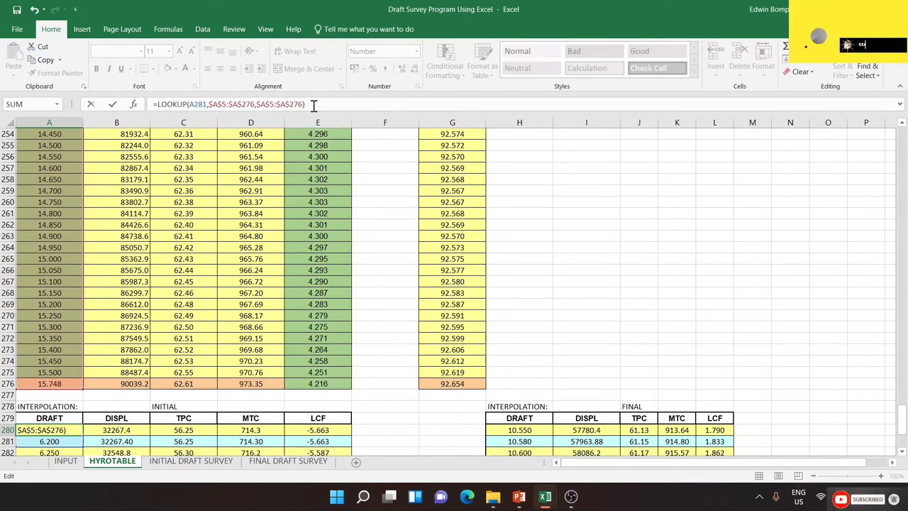
Step: Commit A280's LOOKUP formula so it returns the 6.200 draft, then select A282
key("Return")
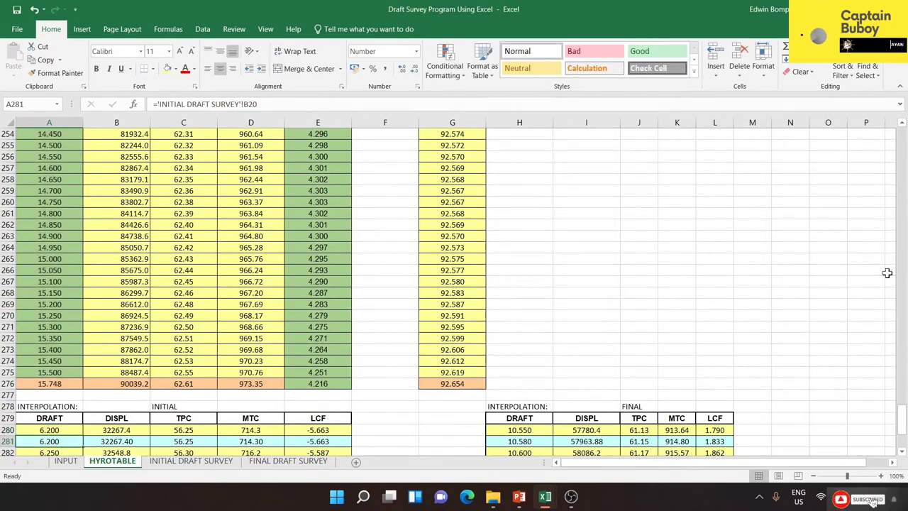
left_click_drag(902, 411, 902, 449)
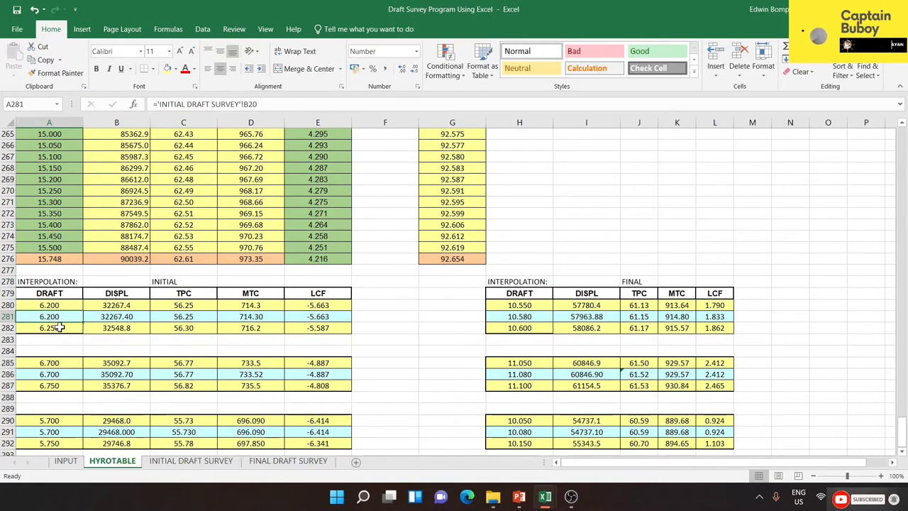
left_click(59, 327)
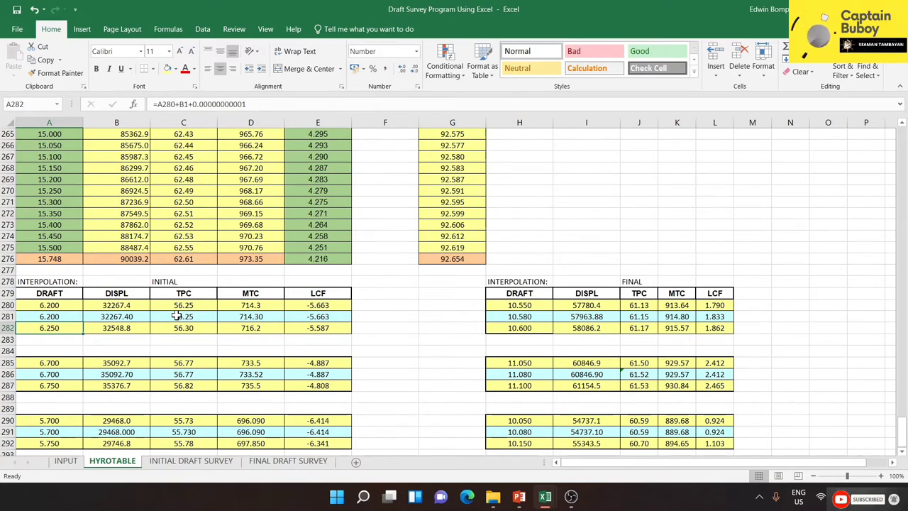
Step: Rewrite A282 as =A280+B1+0.00000000001 so it shows the next draft, 6.250
left_click(248, 104)
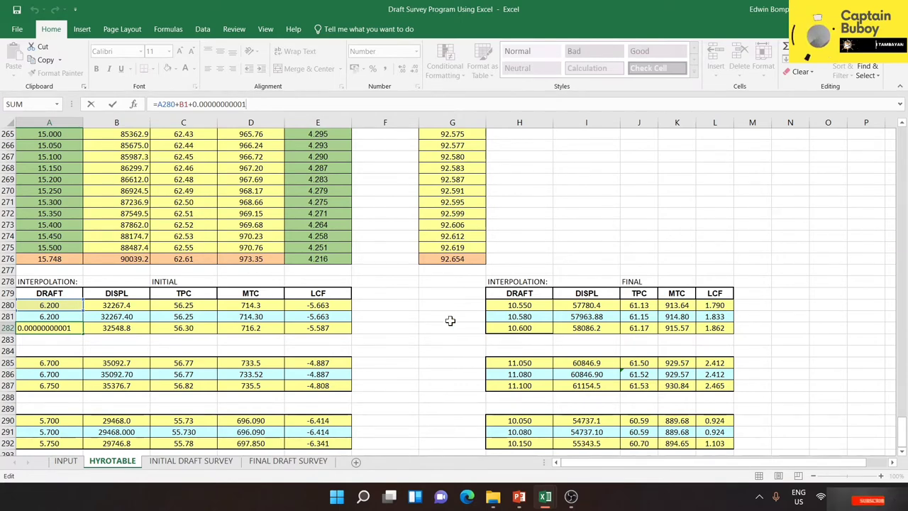
key("BackSpace")
key("BackSpace")
key("BackSpace")
key("BackSpace")
key("BackSpace")
key("BackSpace")
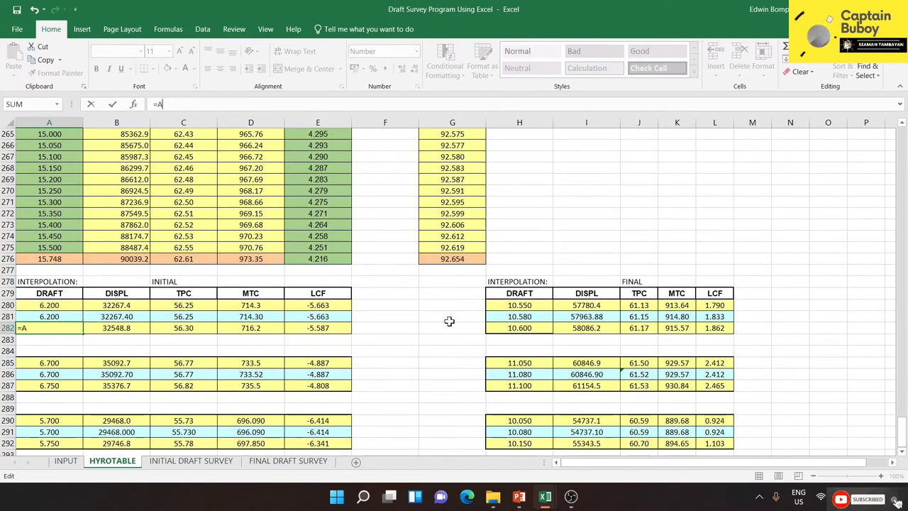
key("BackSpace")
key("BackSpace")
type("=")
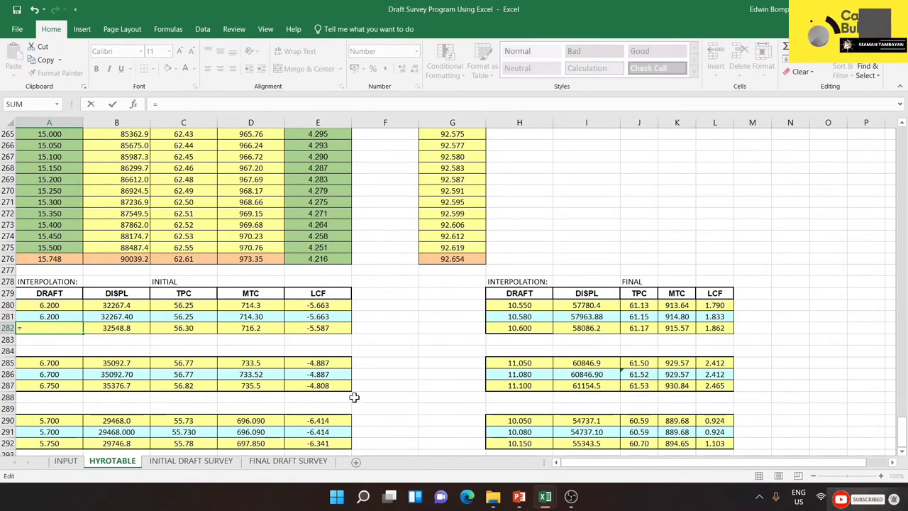
left_click(64, 306)
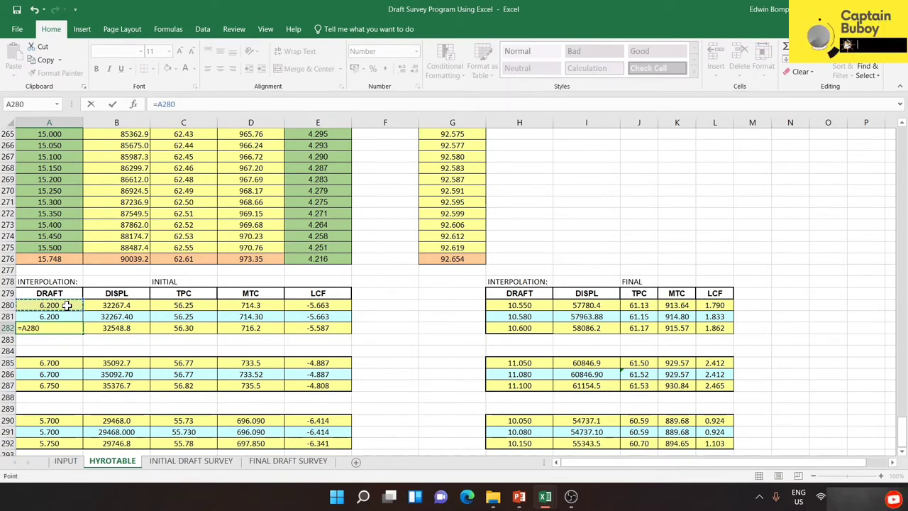
left_click(56, 328)
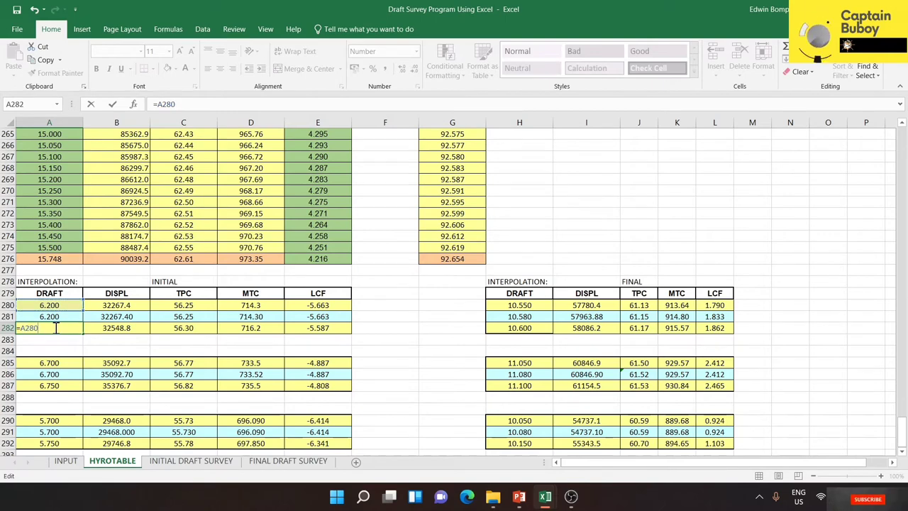
type("+")
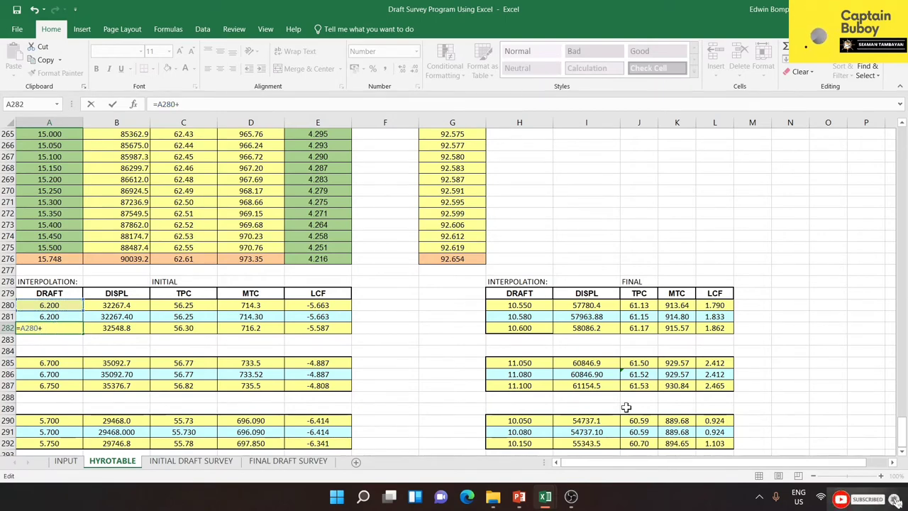
left_click_drag(900, 424, 903, 65)
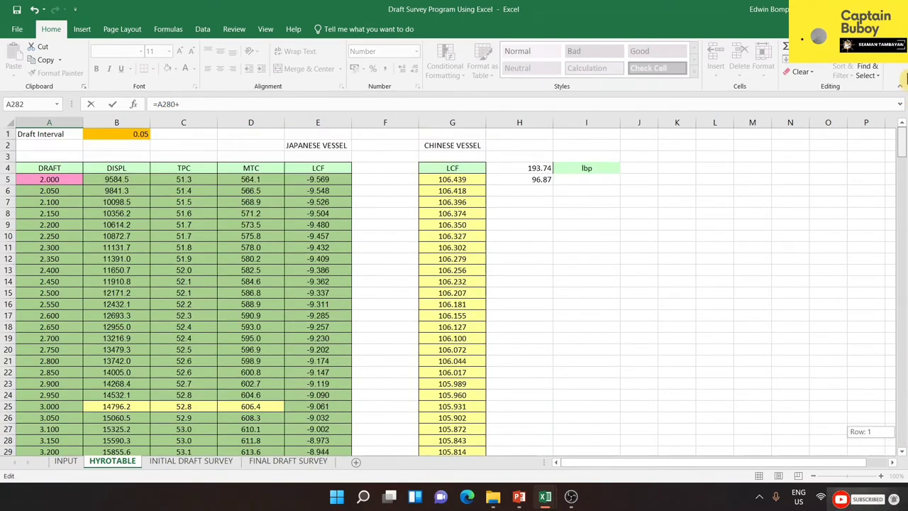
left_click(135, 135)
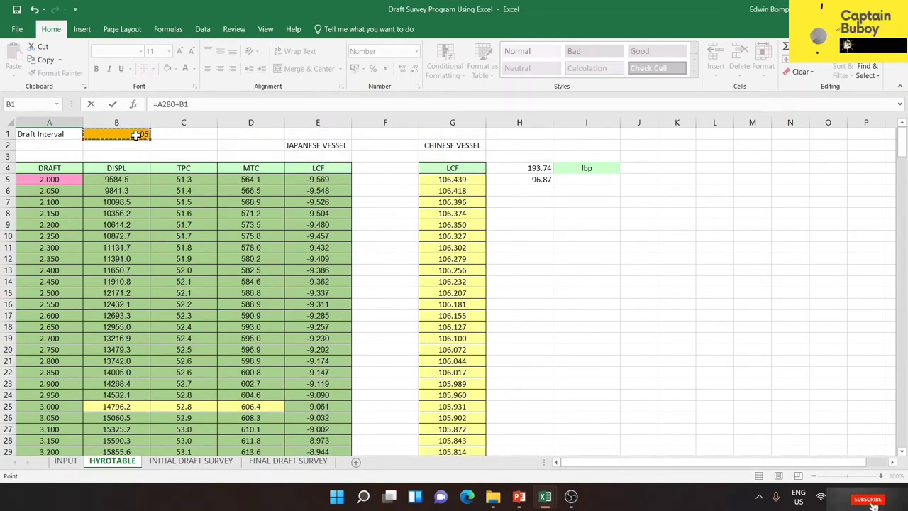
left_click(204, 105)
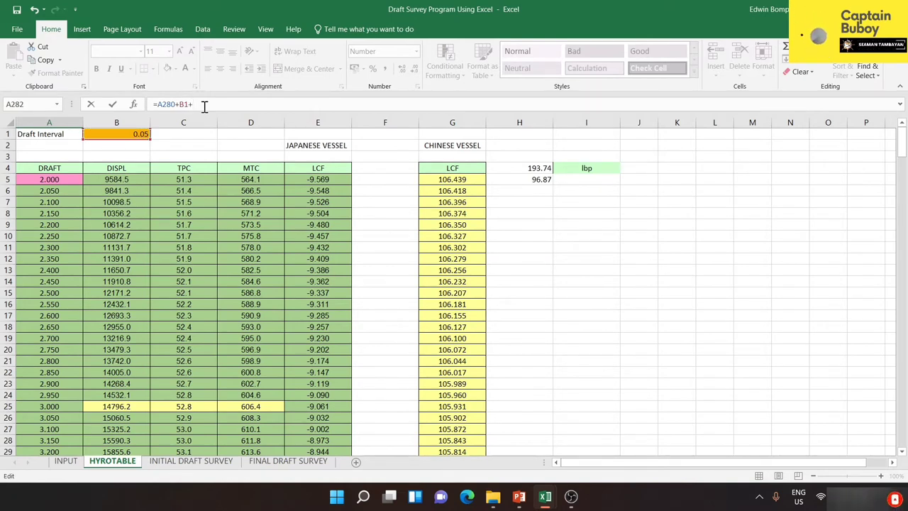
type("0.00000000001")
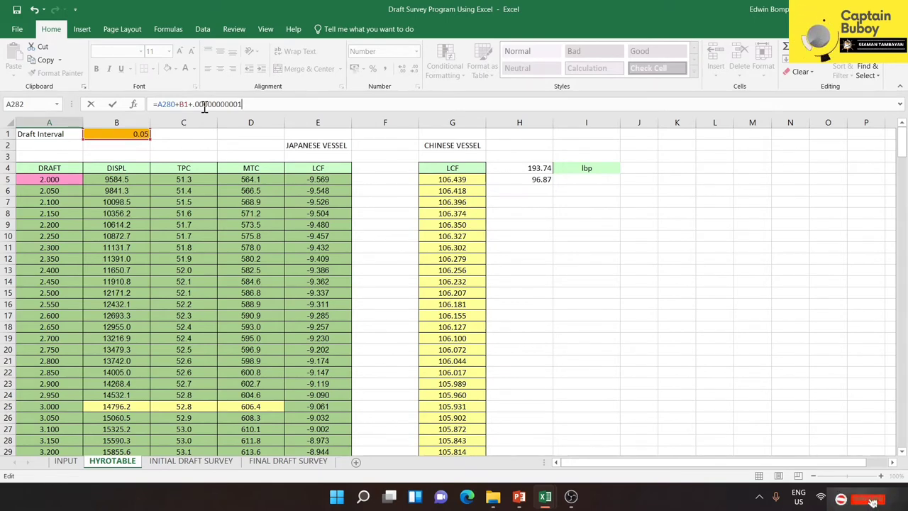
key("Return")
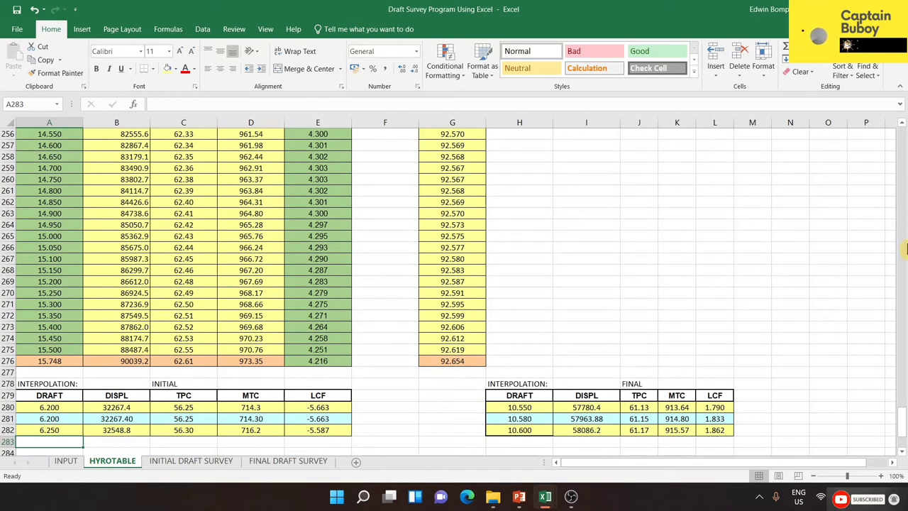
left_click_drag(901, 424, 902, 448)
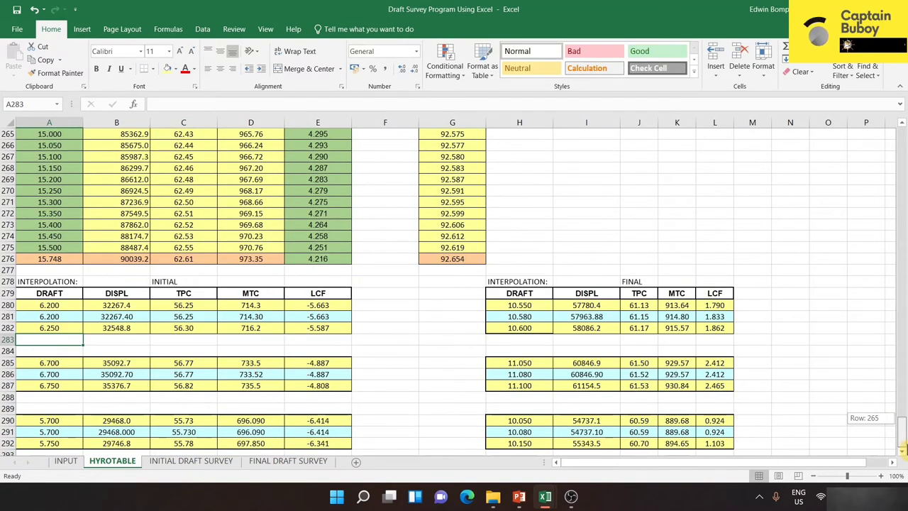
Step: Delete B280's old displacement formula and begin a fresh formula with =
left_click(63, 305)
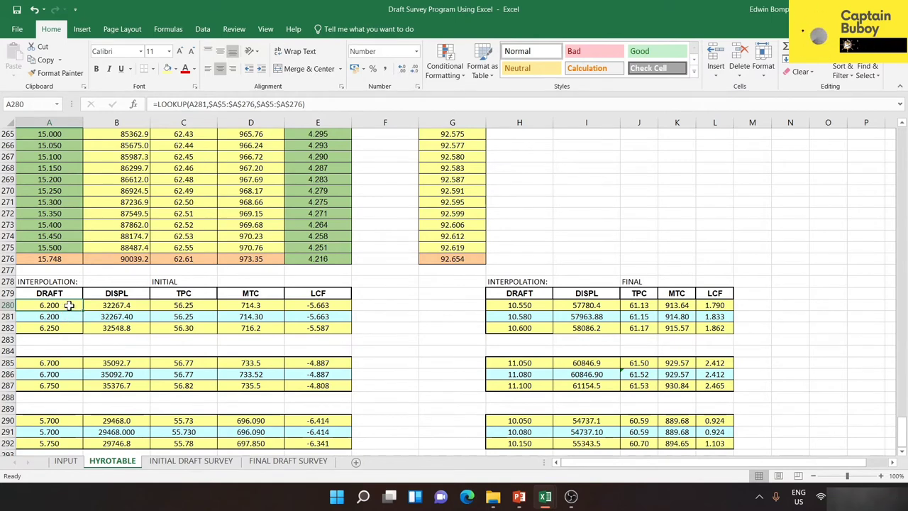
right_click(114, 307)
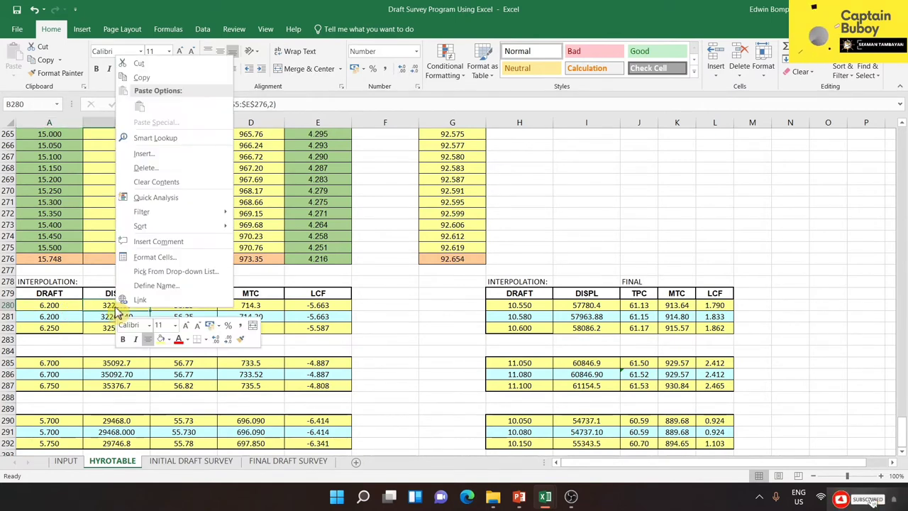
left_click(106, 304)
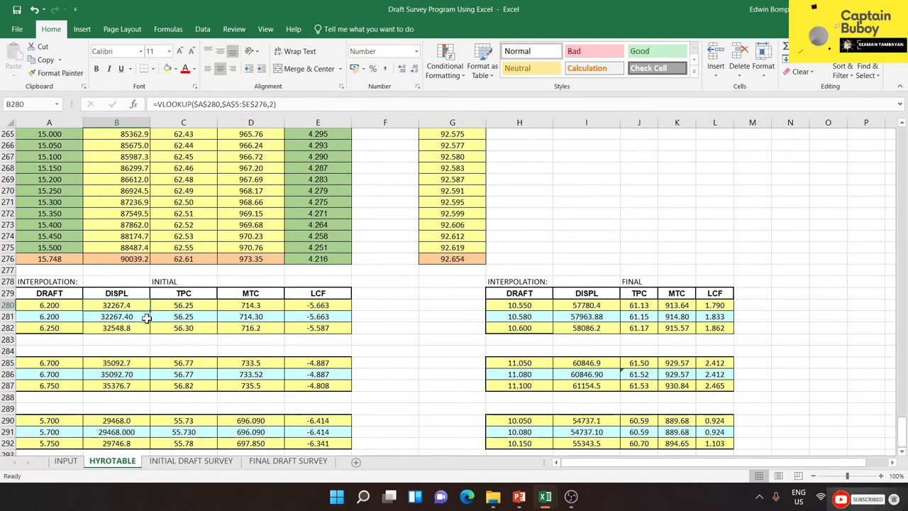
key("Delete")
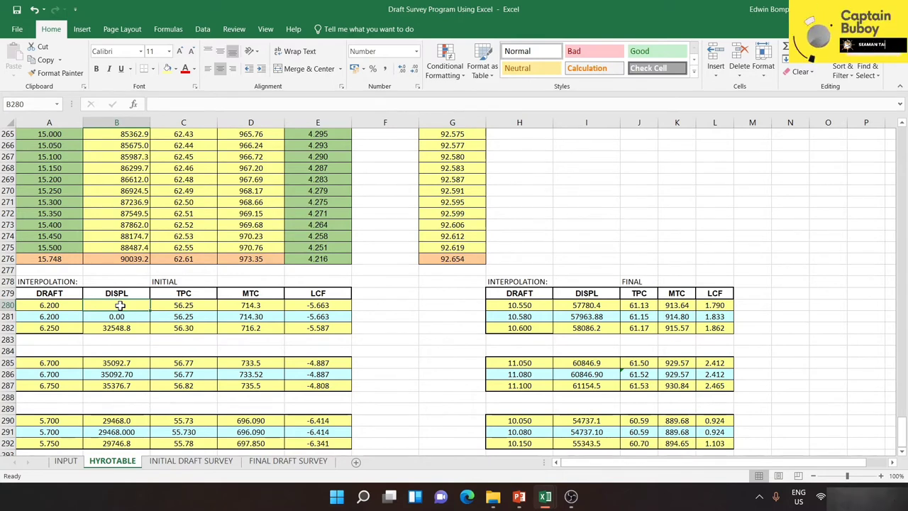
type("=")
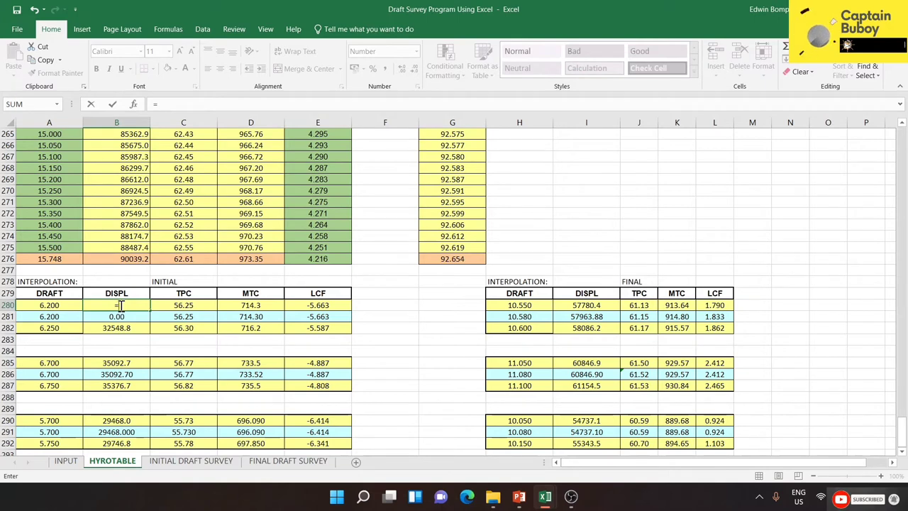
Step: Enter =VLOOKUP(A280,A5:E276,2) in B280, returning displacement 32267.4
left_click(54, 304)
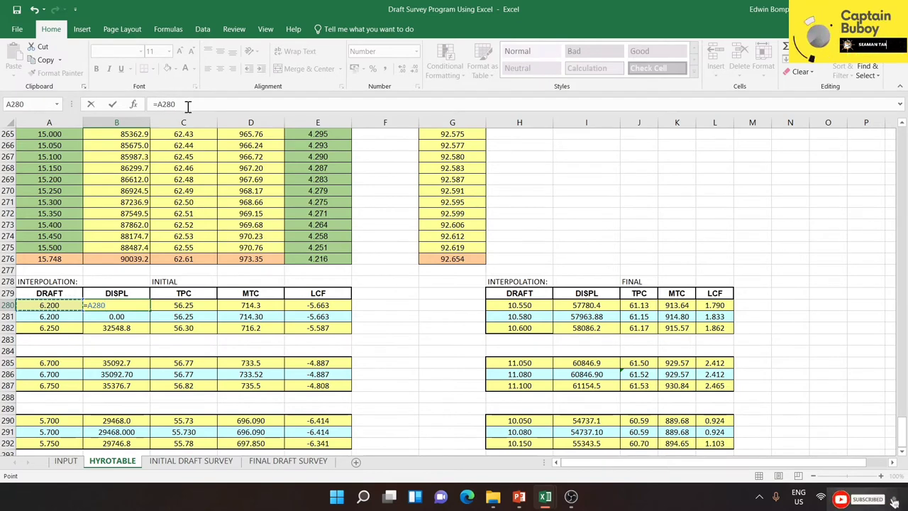
key("BackSpace")
key("BackSpace")
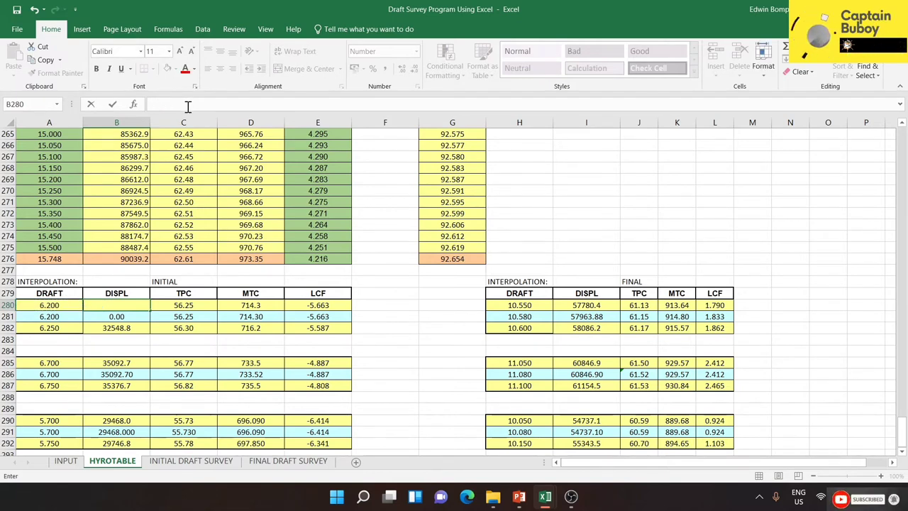
type("=")
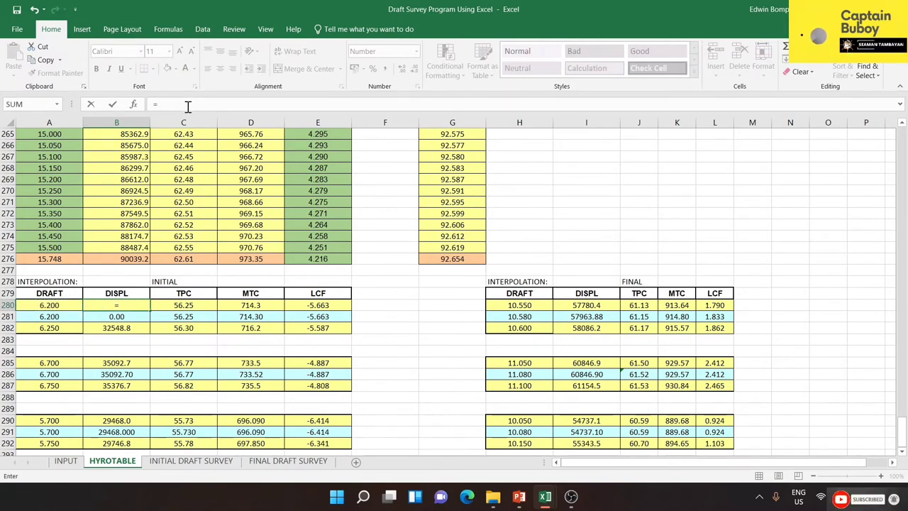
type("VLOOK")
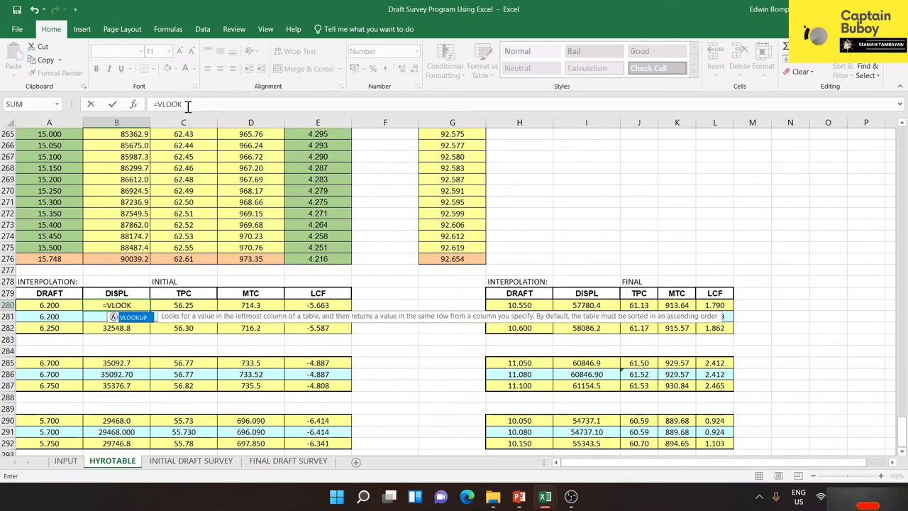
type("UP(")
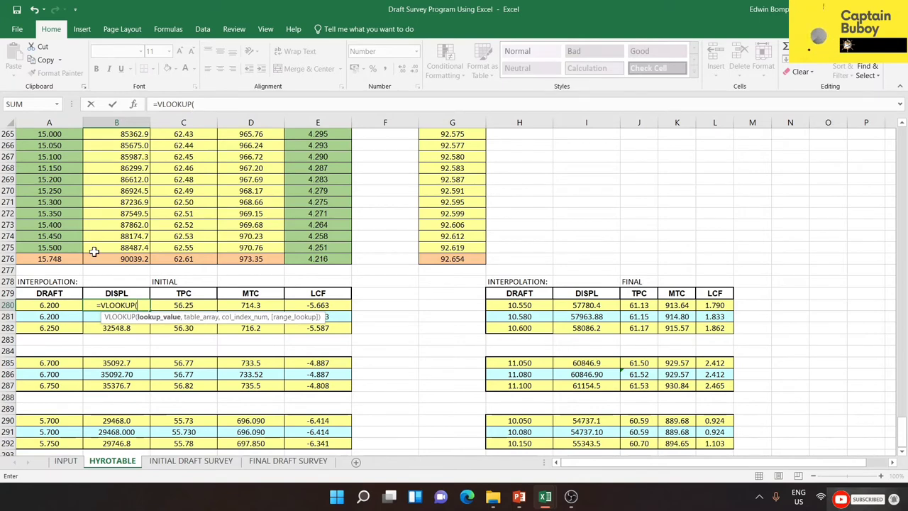
left_click(57, 307)
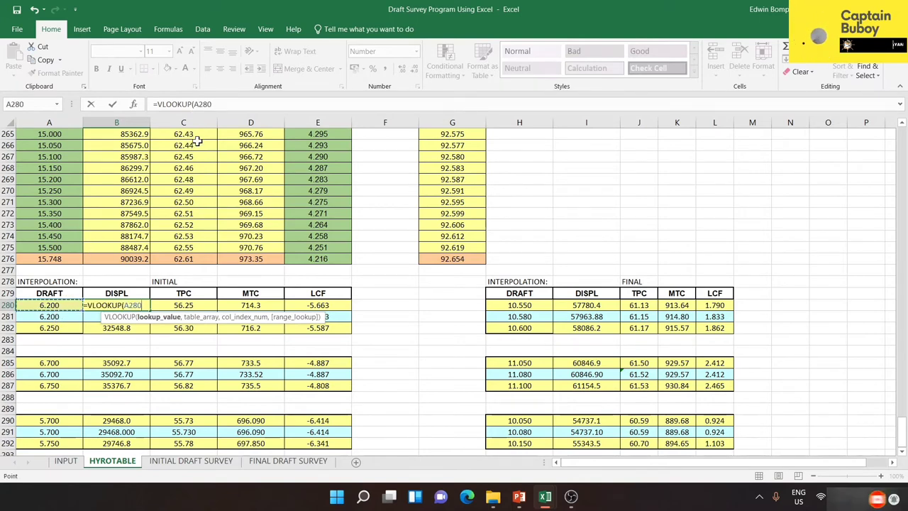
left_click(222, 105)
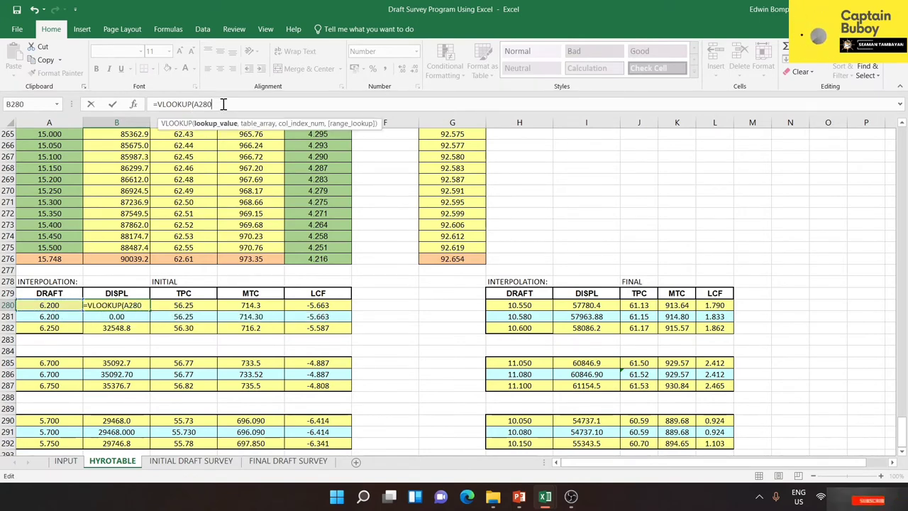
type(",")
left_click_drag(904, 420, 905, 96)
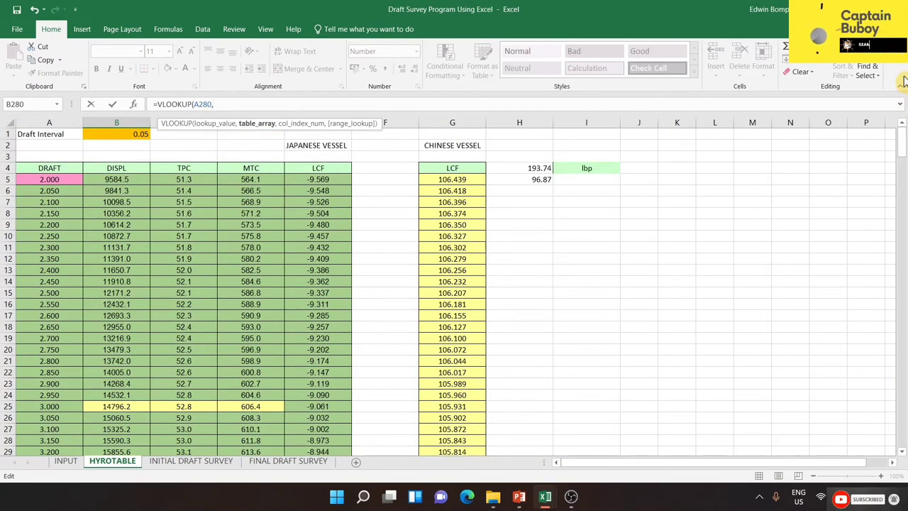
left_click(51, 177)
mouse_move(52, 175)
left_mouse_down()
mouse_move(323, 459)
mouse_move(318, 508)
left_mouse_up()
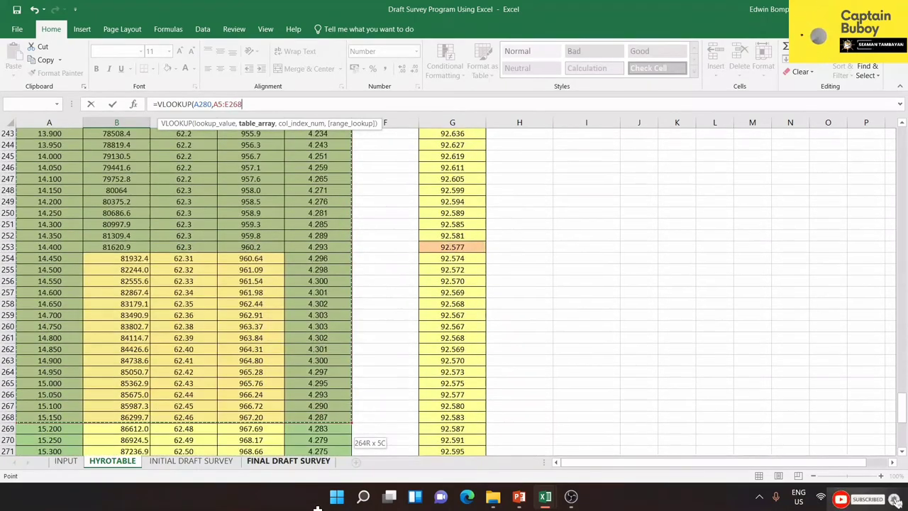
left_click_drag(317, 508, 334, 364)
left_click(248, 104)
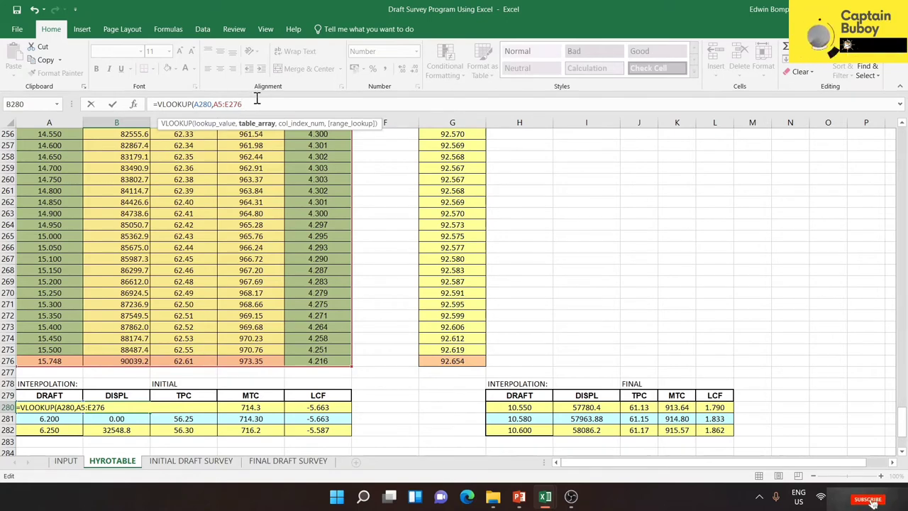
type(",2")
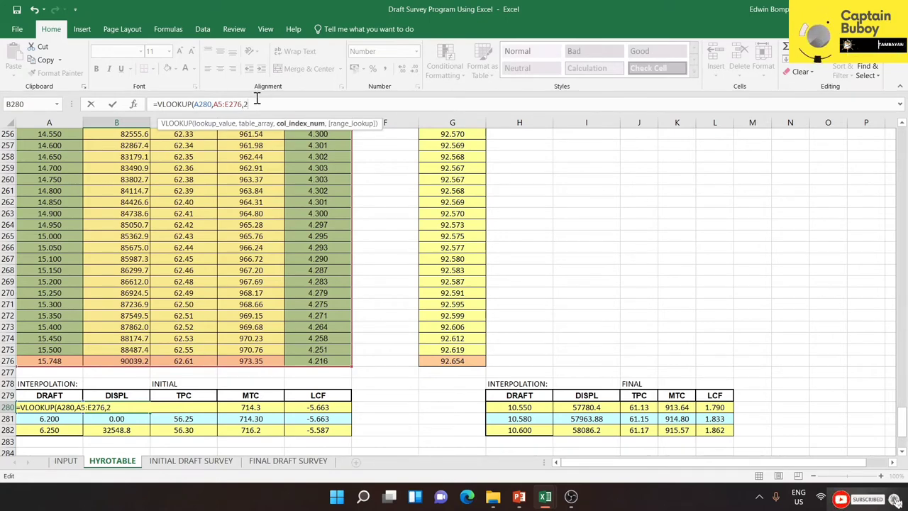
type(")")
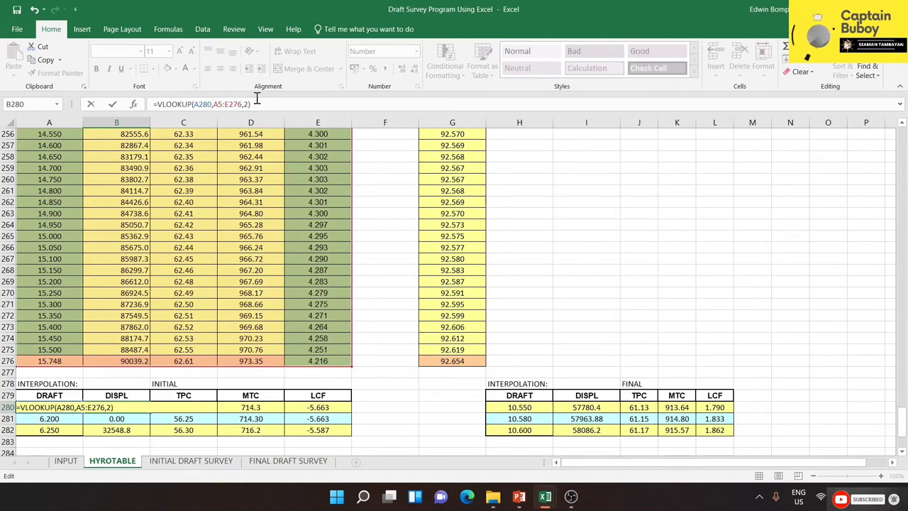
key("Return")
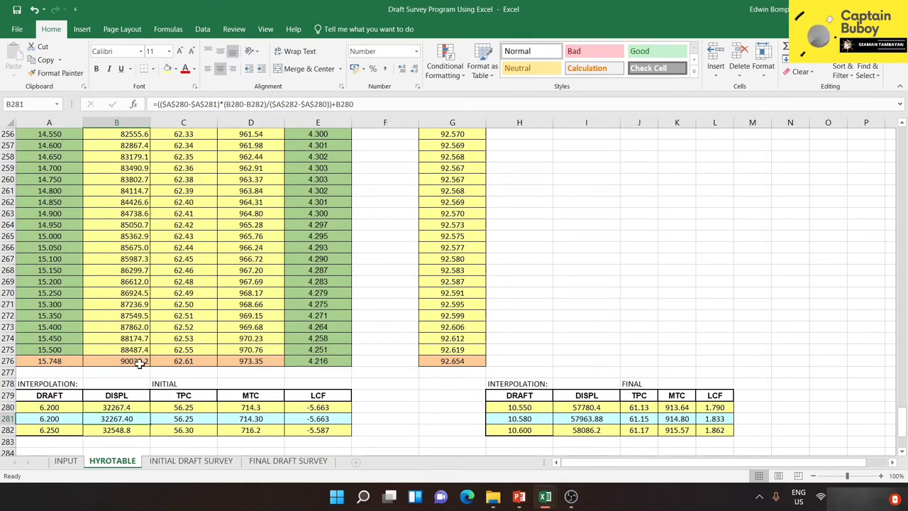
Step: Make B280's references absolute: =VLOOKUP($A$280,$A$5:$E$276,2)
left_click(118, 429)
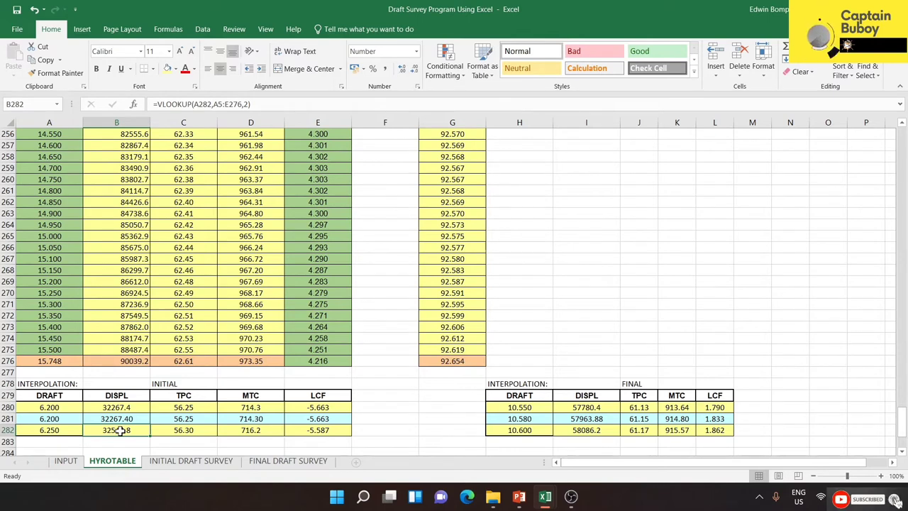
left_click(135, 408)
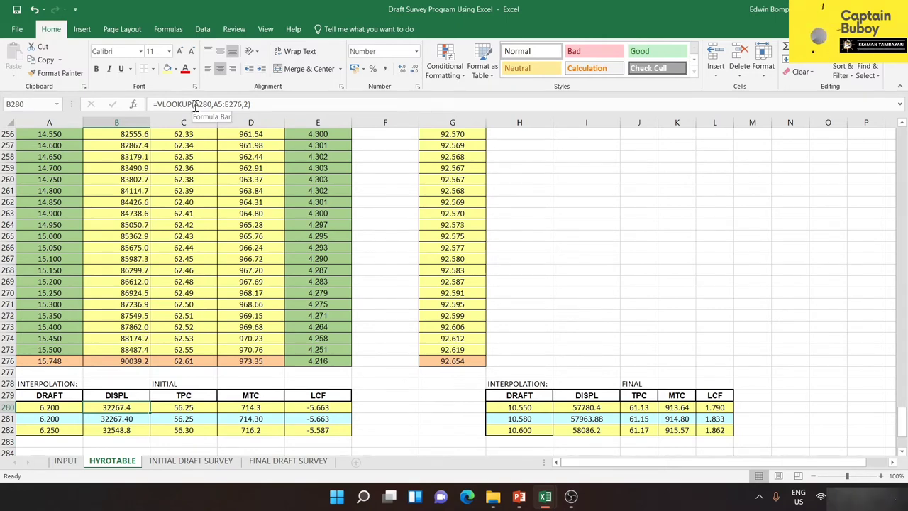
left_click(194, 105)
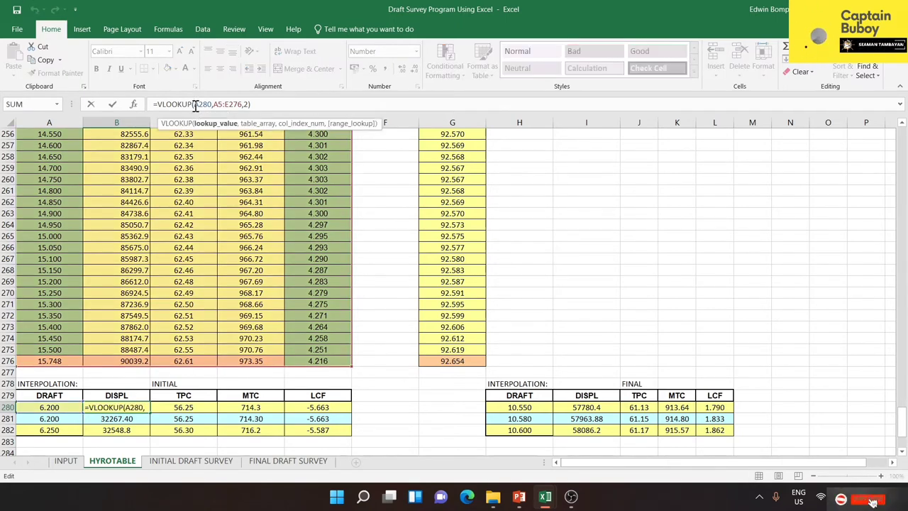
type("$")
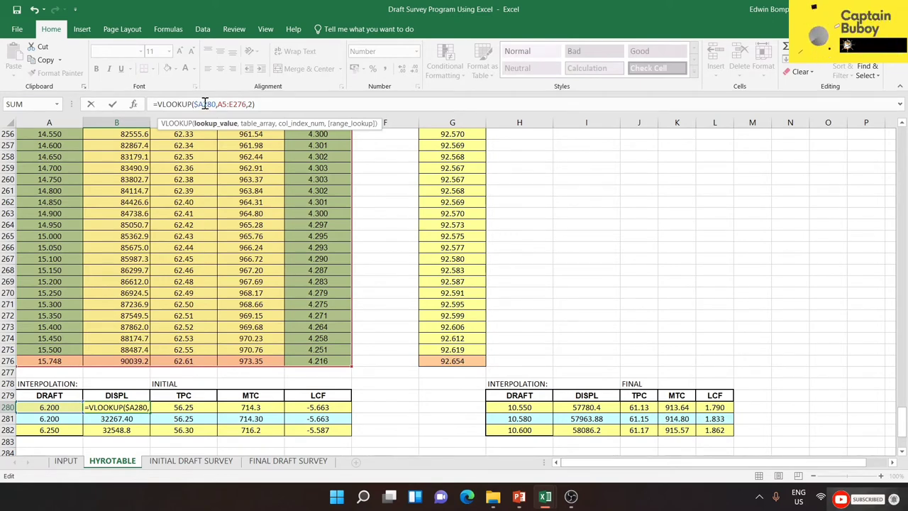
left_click(203, 104)
type("$")
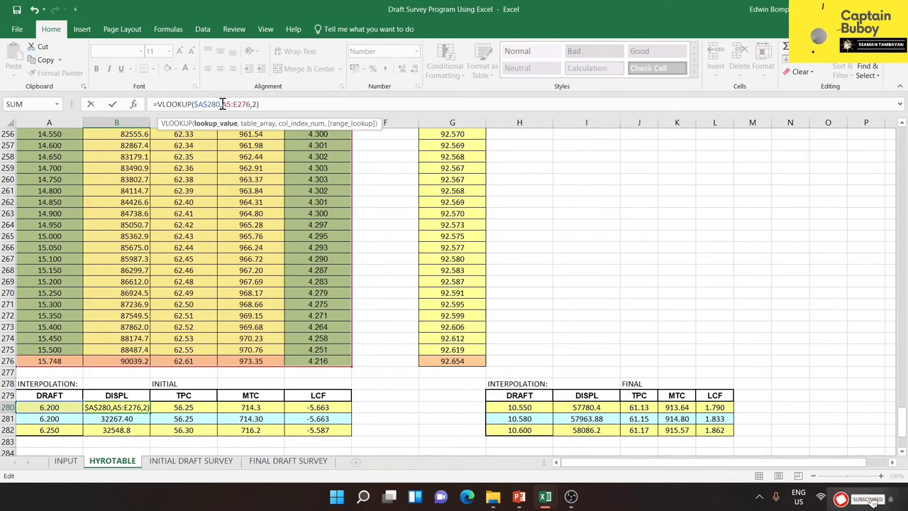
left_click(222, 104)
key("F4")
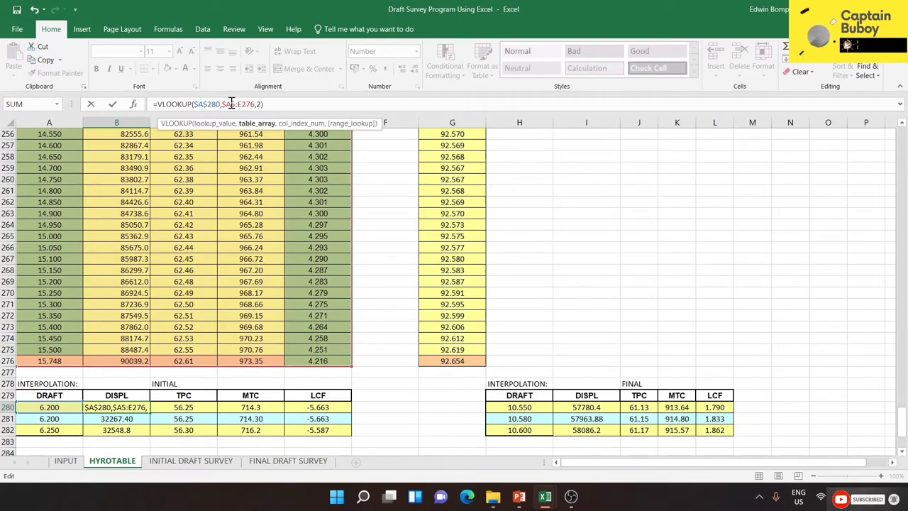
type("$")
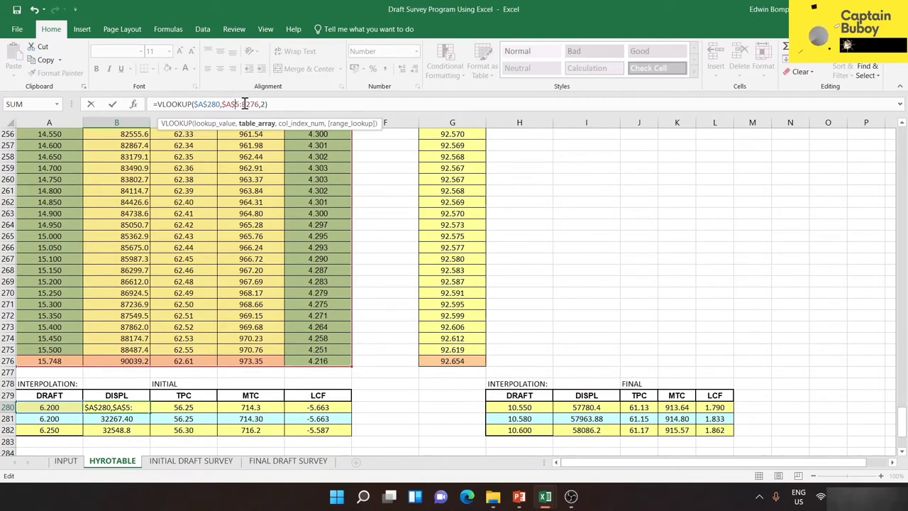
left_click(246, 104)
type("$E$")
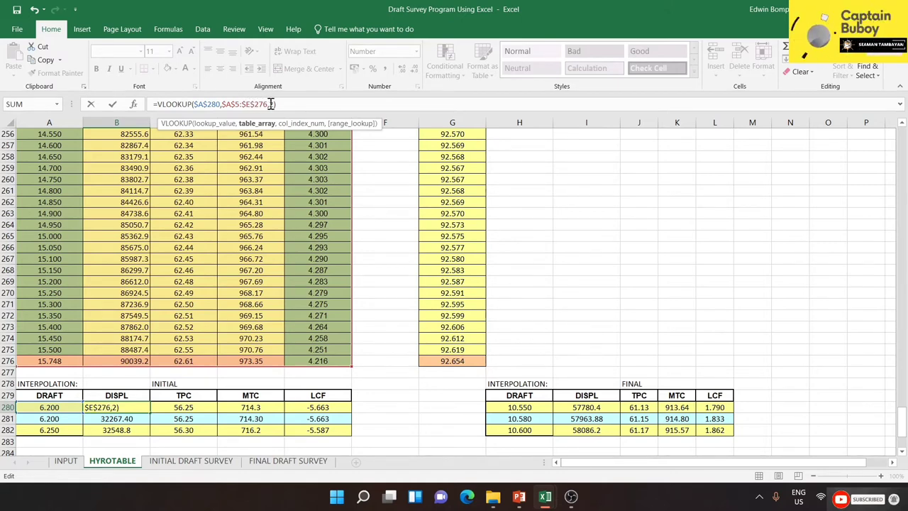
left_click(282, 104)
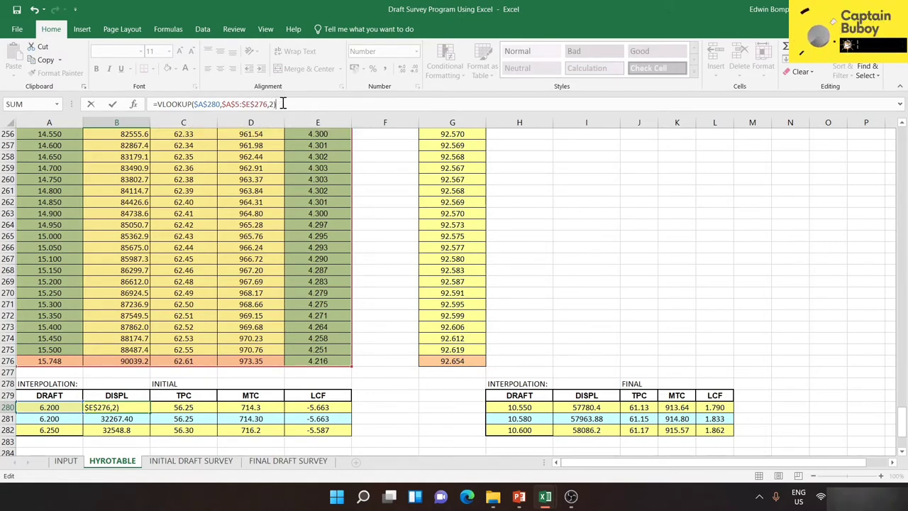
key("Return")
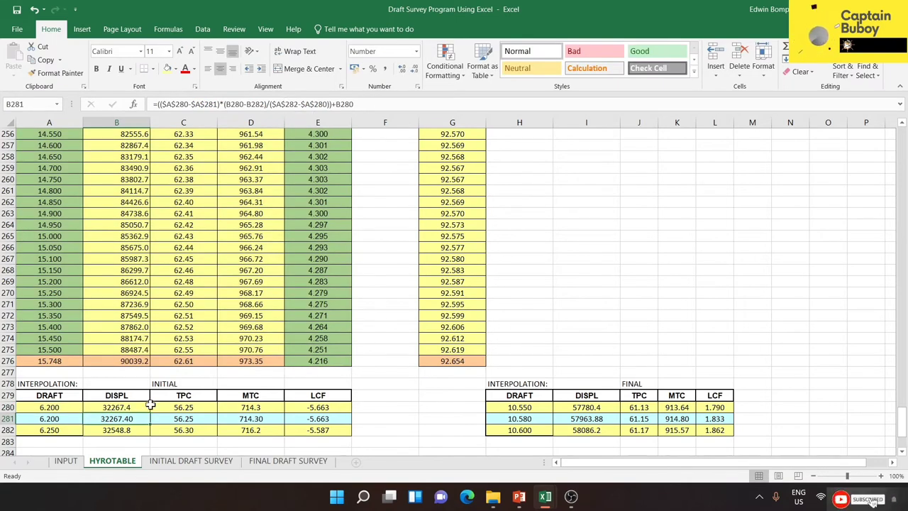
Step: Fill B280's lookup right across C280:E280
left_click(138, 407)
left_click_drag(151, 412, 332, 409)
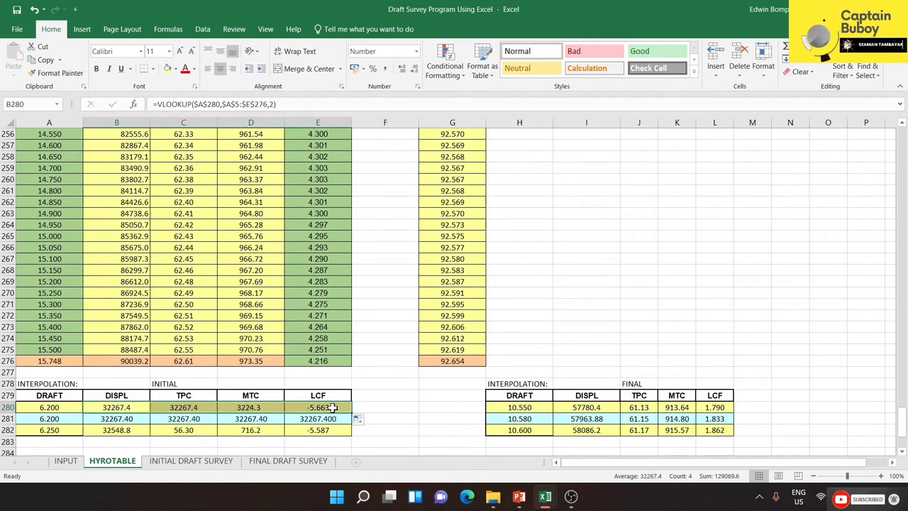
left_click(186, 407)
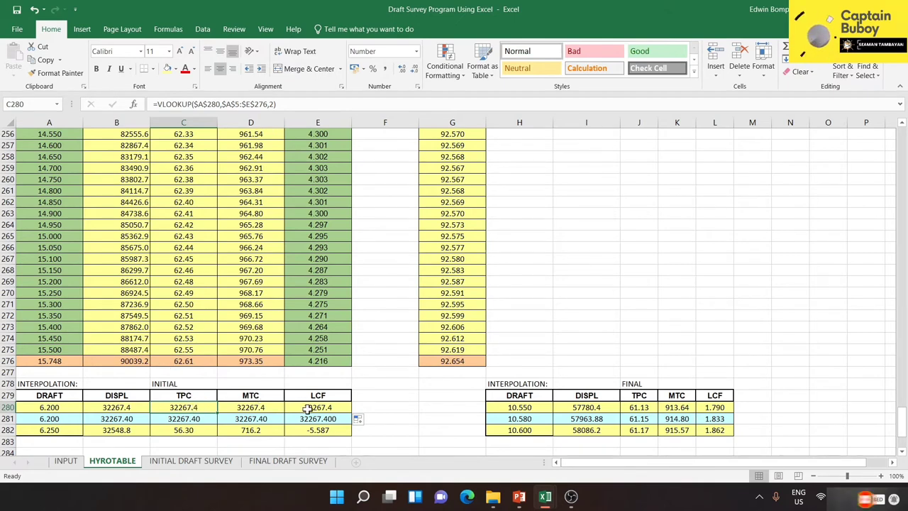
Step: Change C280's lookup to column 3 for TPC 56.25 and add a decimal place
left_click(275, 104)
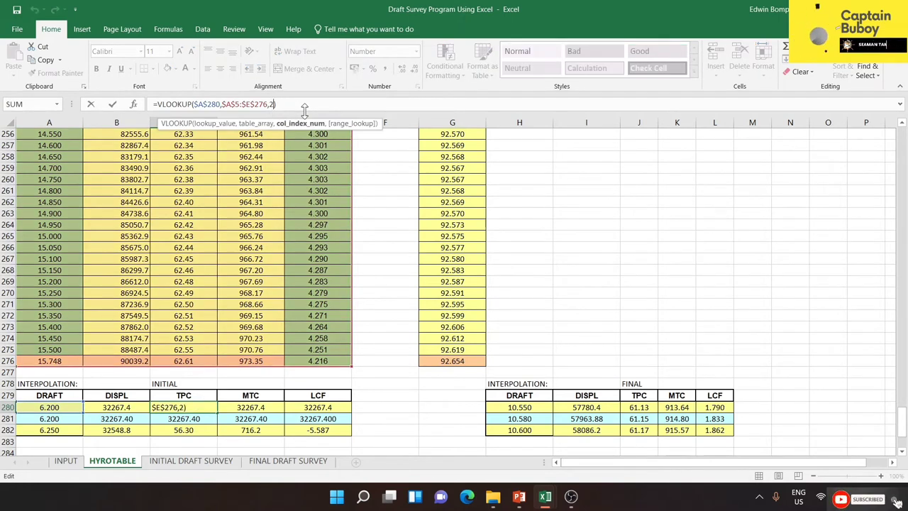
key("BackSpace")
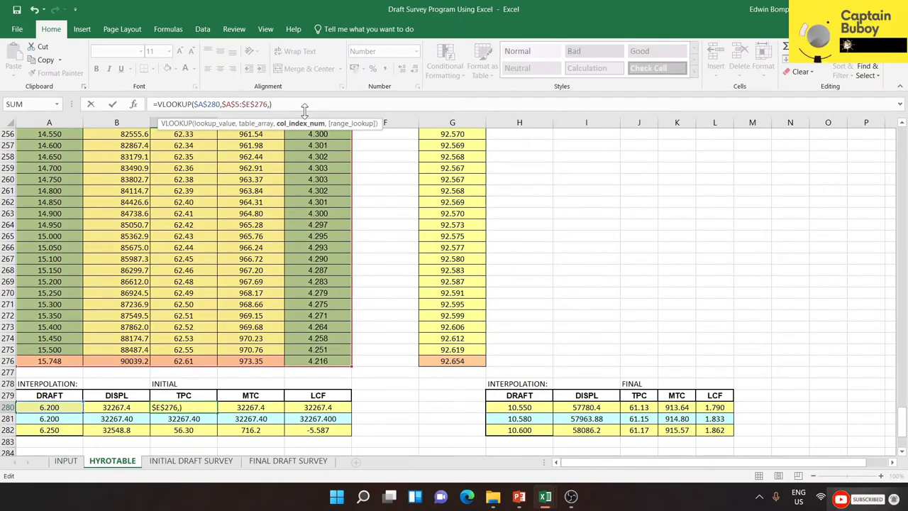
type("3")
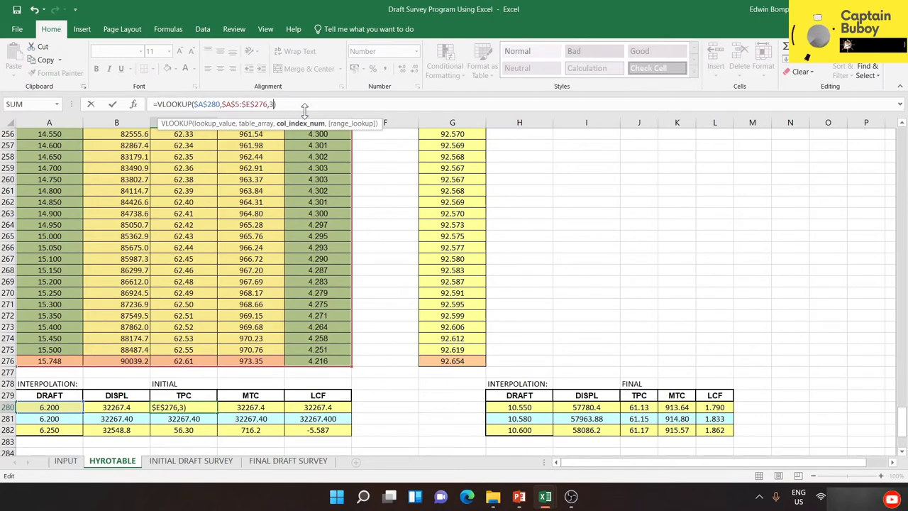
key("Return")
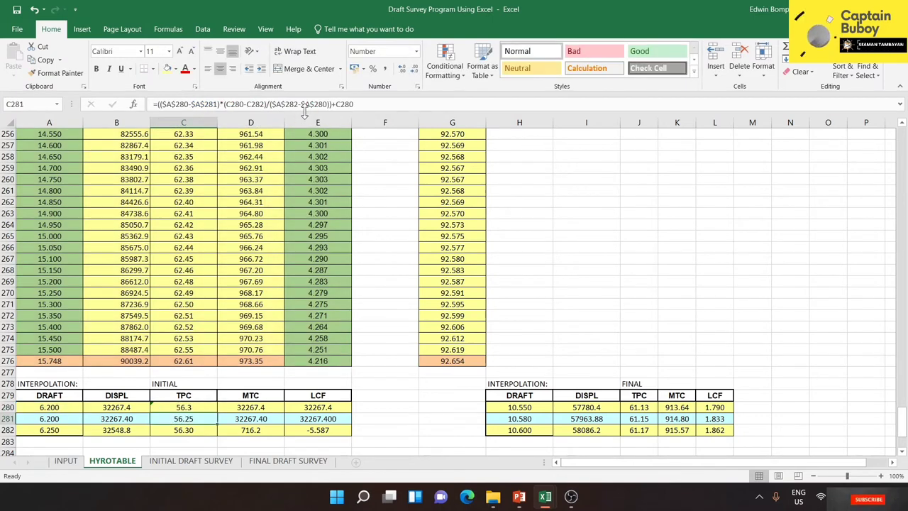
left_click(200, 404)
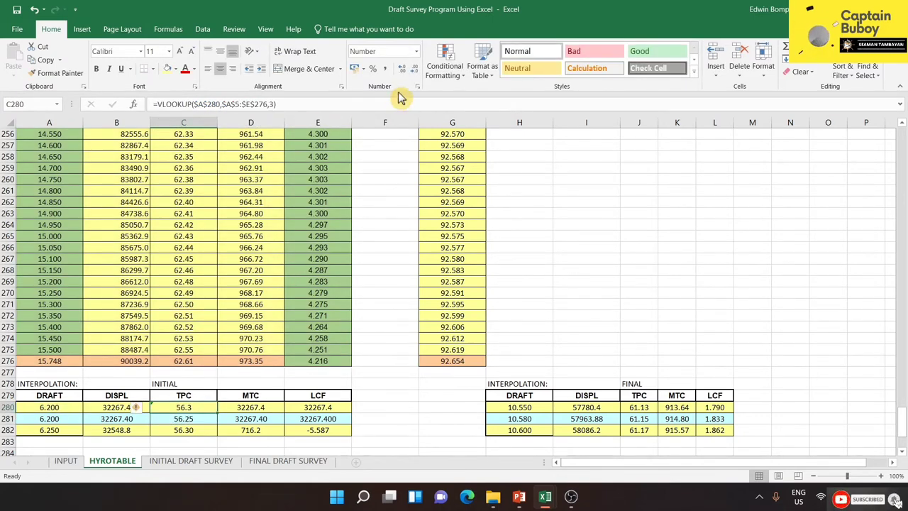
left_click(399, 68)
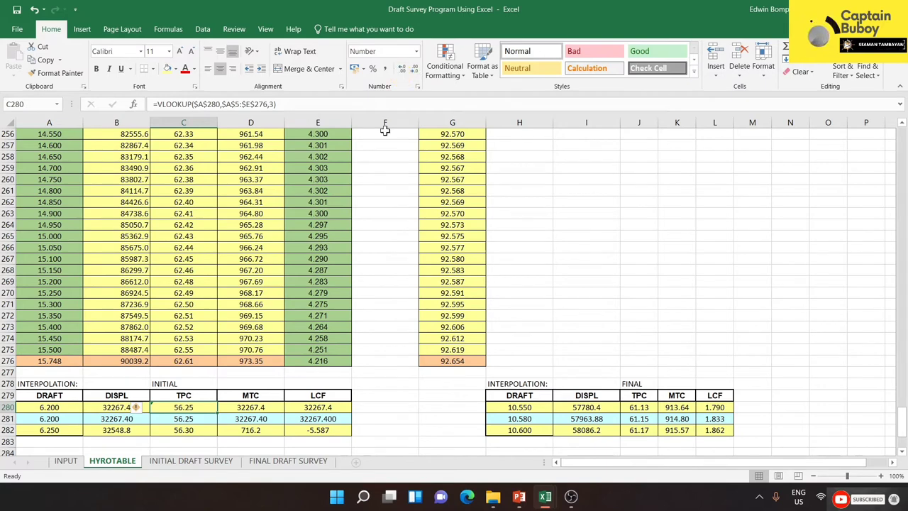
Step: Set D280's lookup column to 4 for MTC 714.30, with one more decimal
left_click(261, 406)
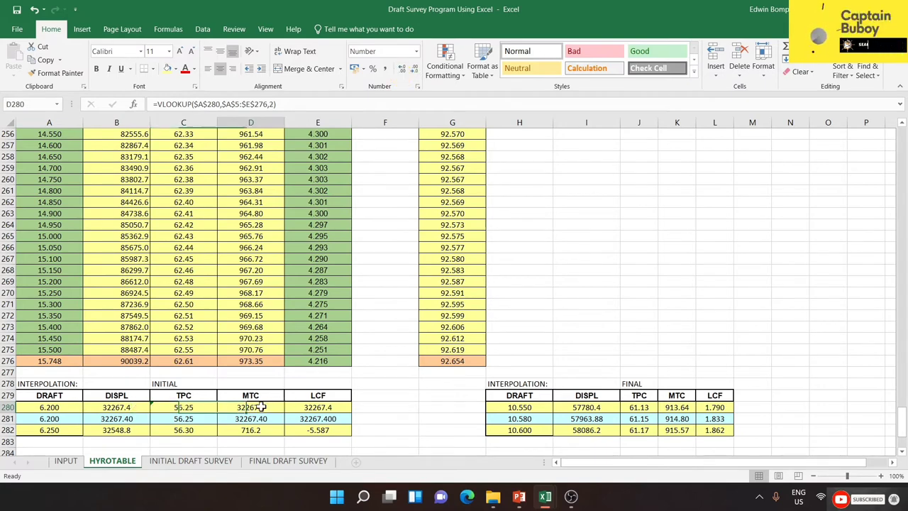
left_click(272, 104)
key("BackSpace")
type("4")
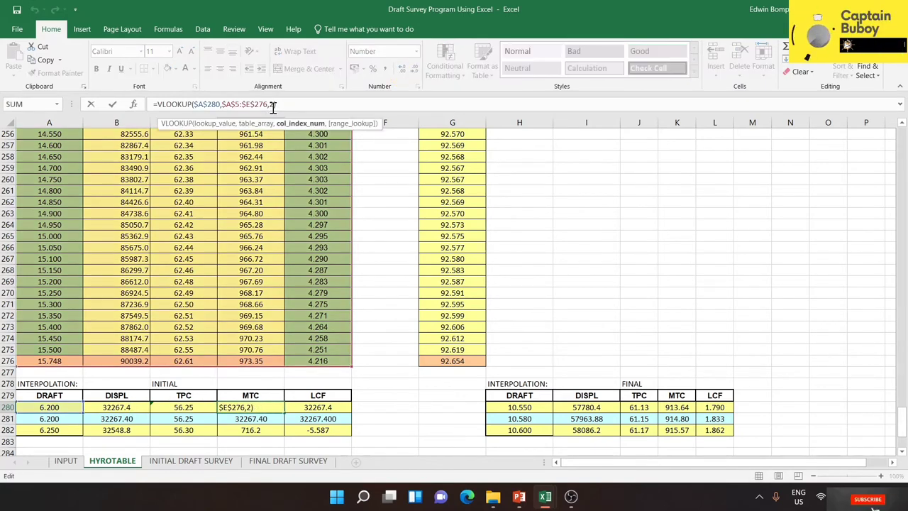
left_click(628, 237)
left_click(261, 407)
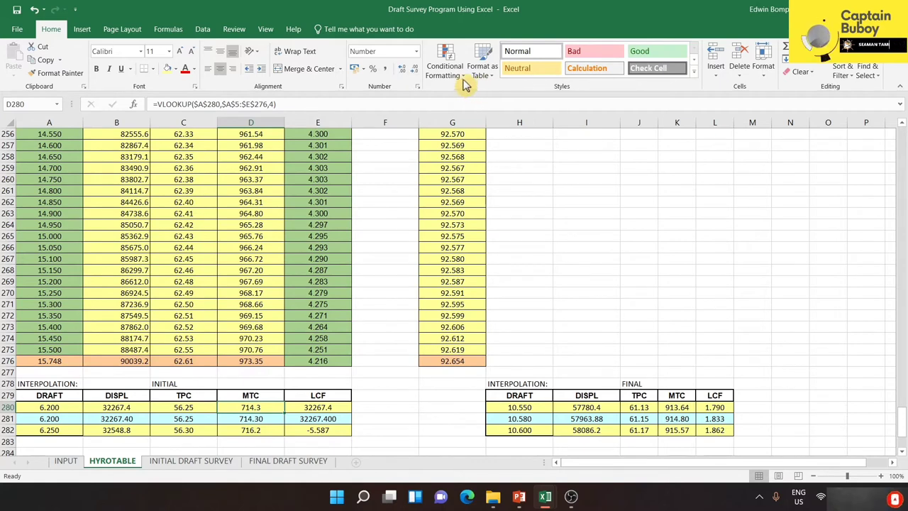
left_click(400, 71)
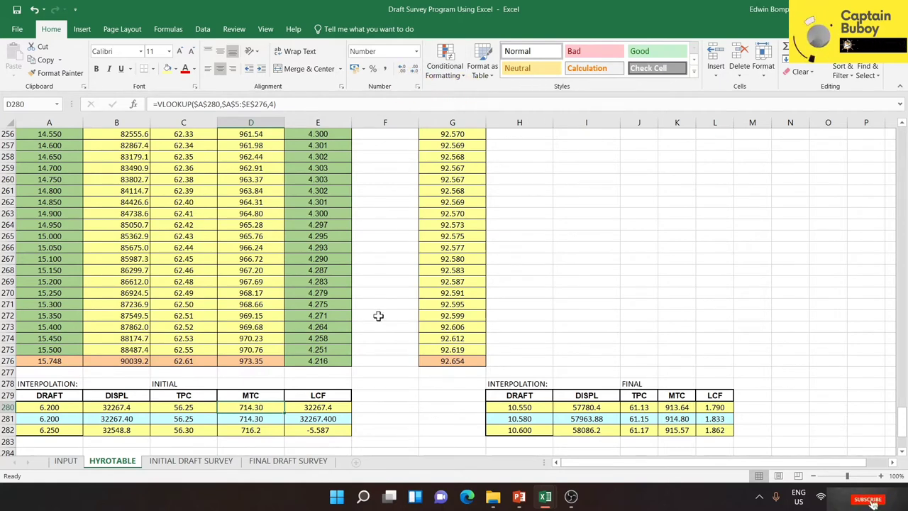
Step: Set E280's lookup column to 5 for LCF -5.663, with extra decimals
left_click(316, 407)
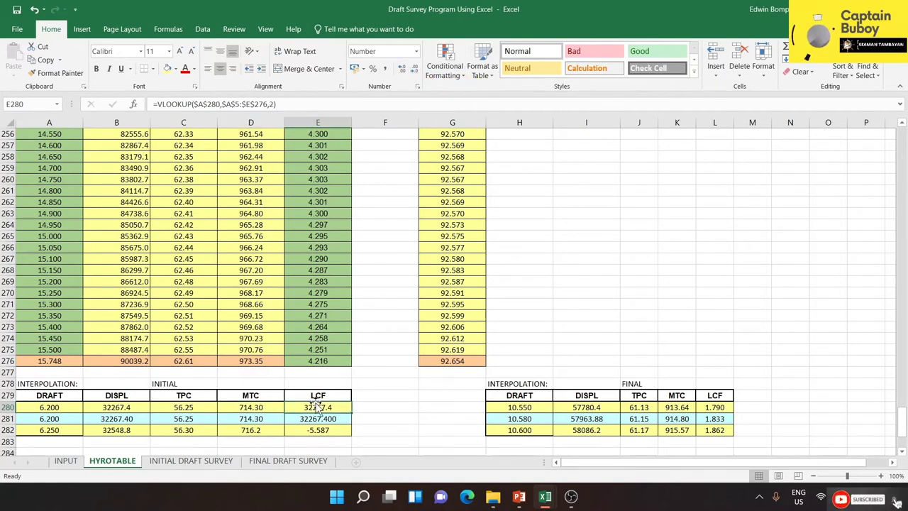
left_click(274, 104)
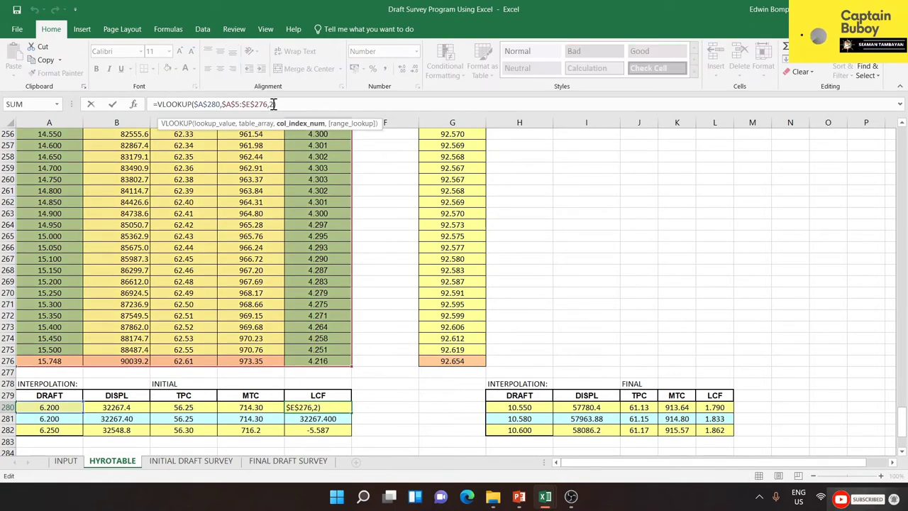
key("BackSpace")
key("Return")
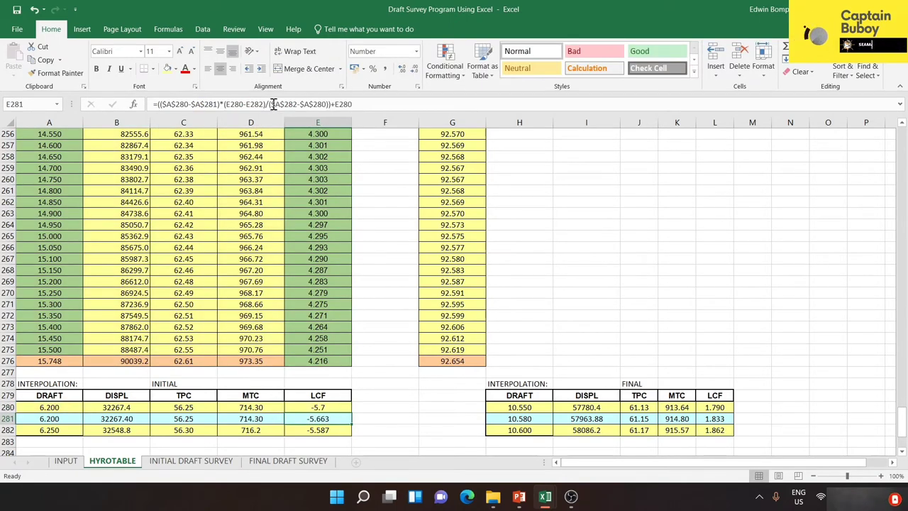
left_click(330, 408)
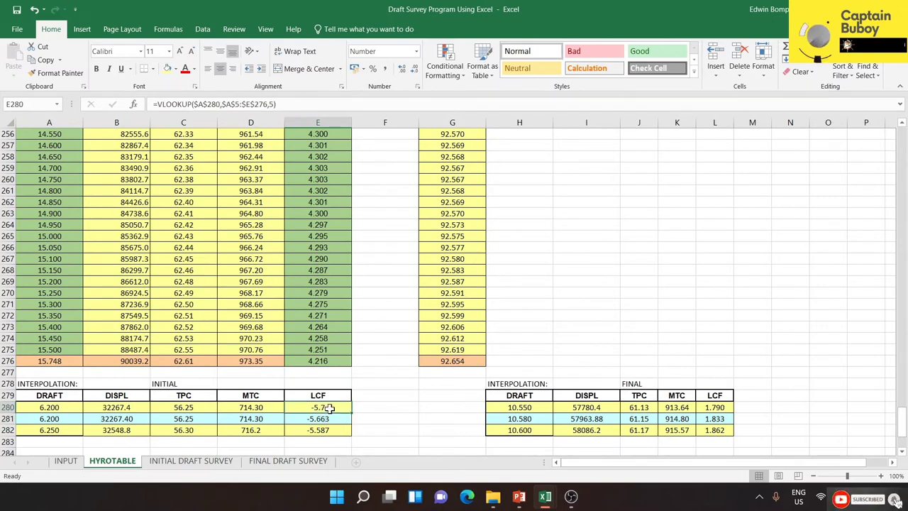
left_click(402, 69)
left_click(402, 69)
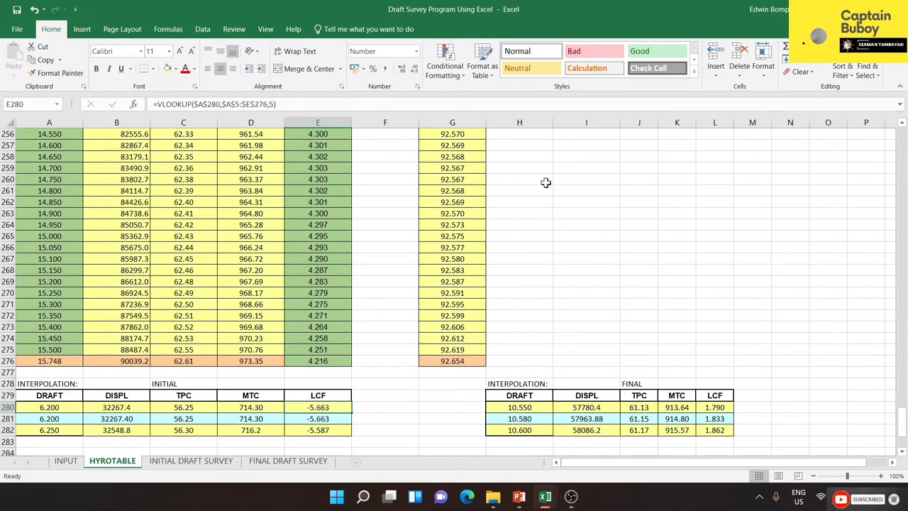
left_click(633, 248)
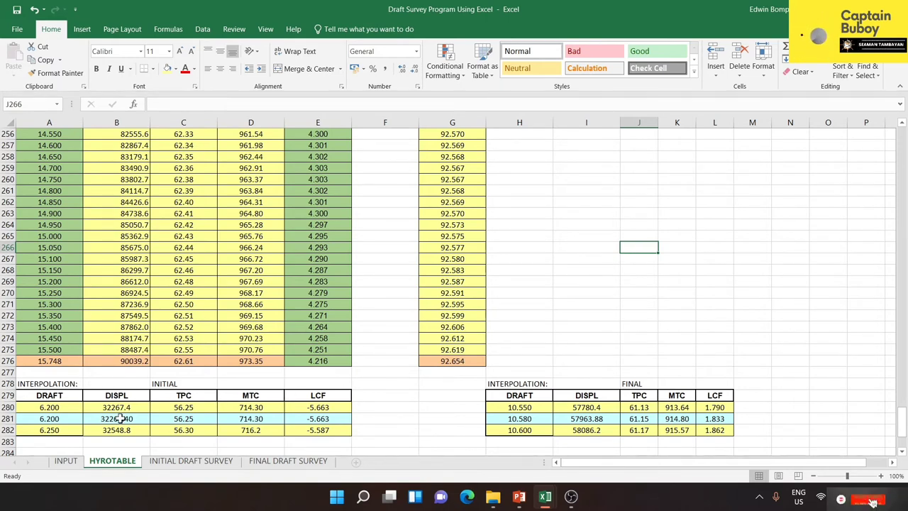
Step: Finish B281's displacement interpolation formula, giving 32267.40, and review A281's draft link
left_click(120, 418)
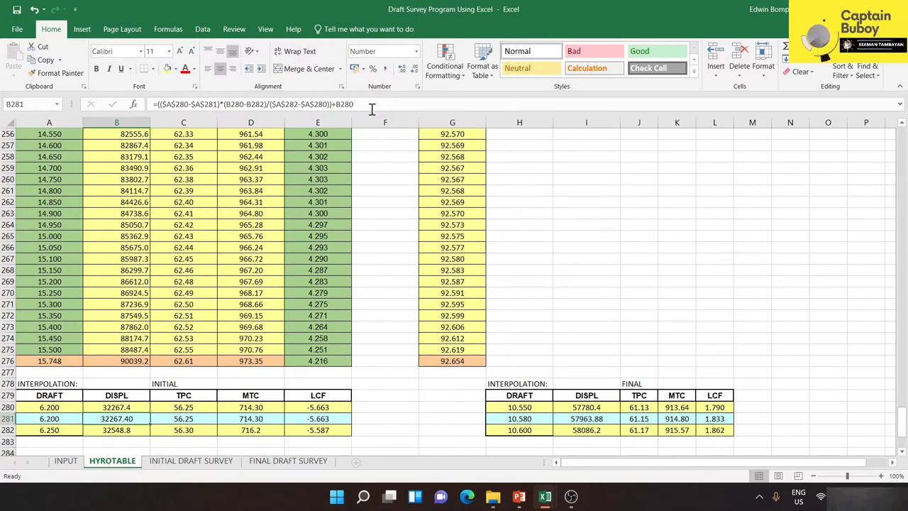
left_click(371, 104)
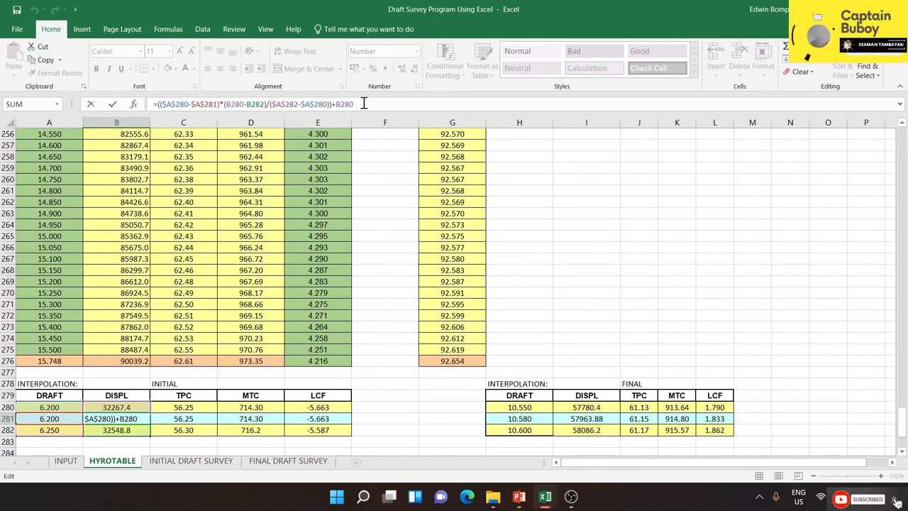
key("Return")
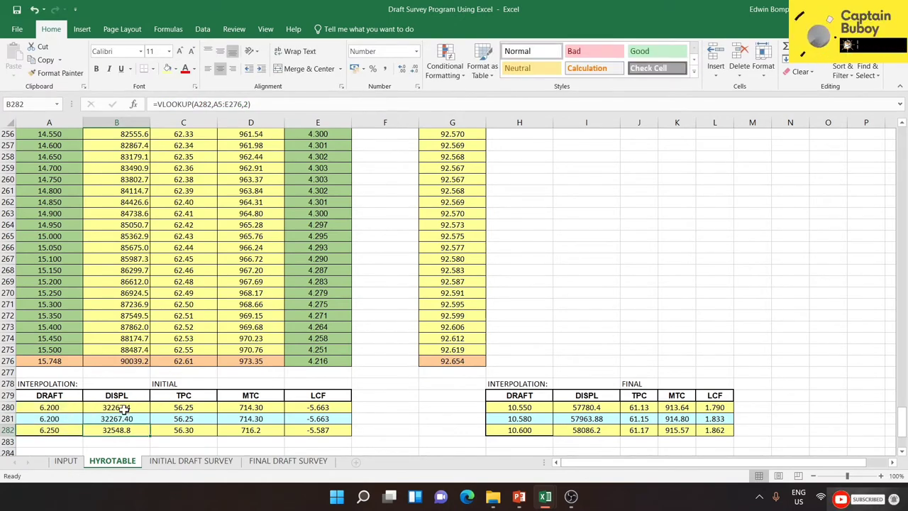
left_click(120, 419)
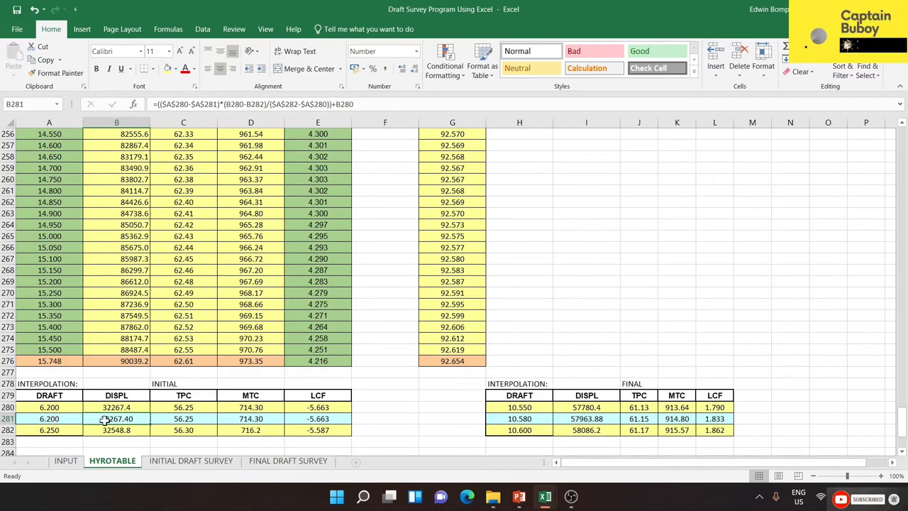
left_click(68, 418)
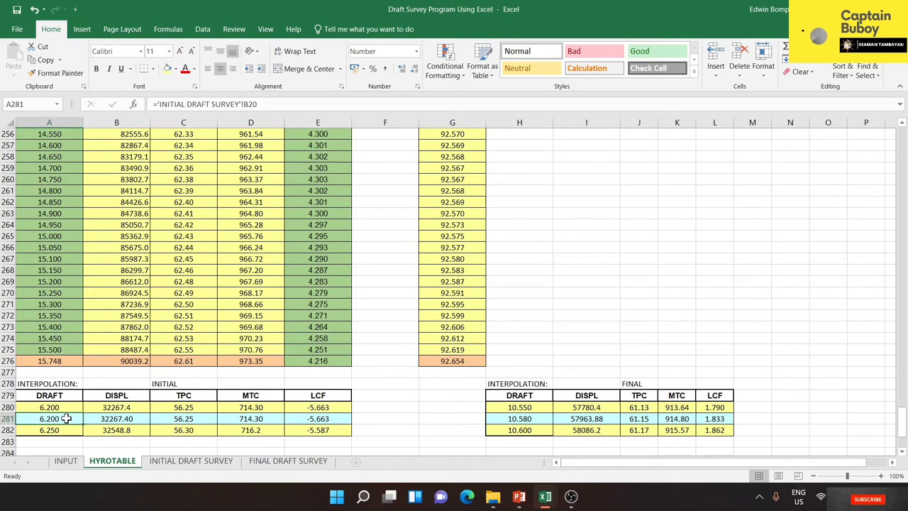
Step: Try a 3.23 draft in A281, then undo to restore its link to the survey draft
type("3.23")
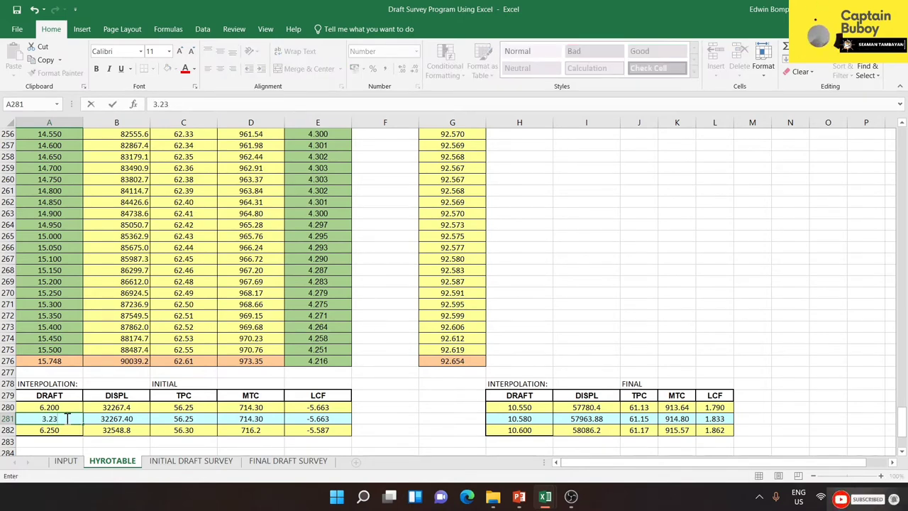
key("Return")
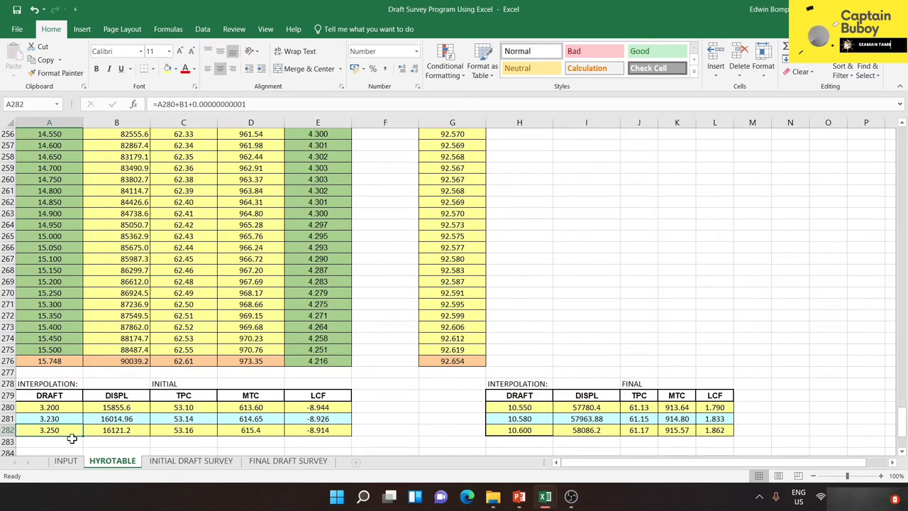
left_click(57, 418)
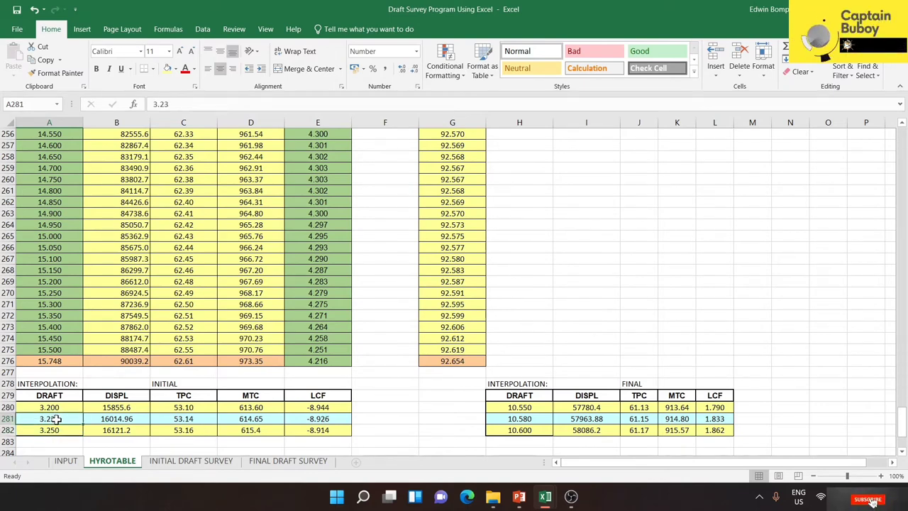
left_click(34, 10)
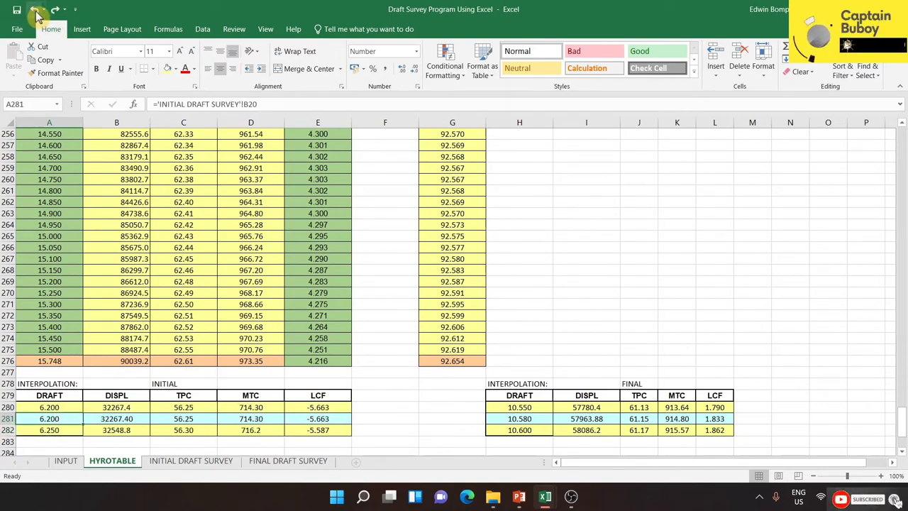
left_click(382, 316)
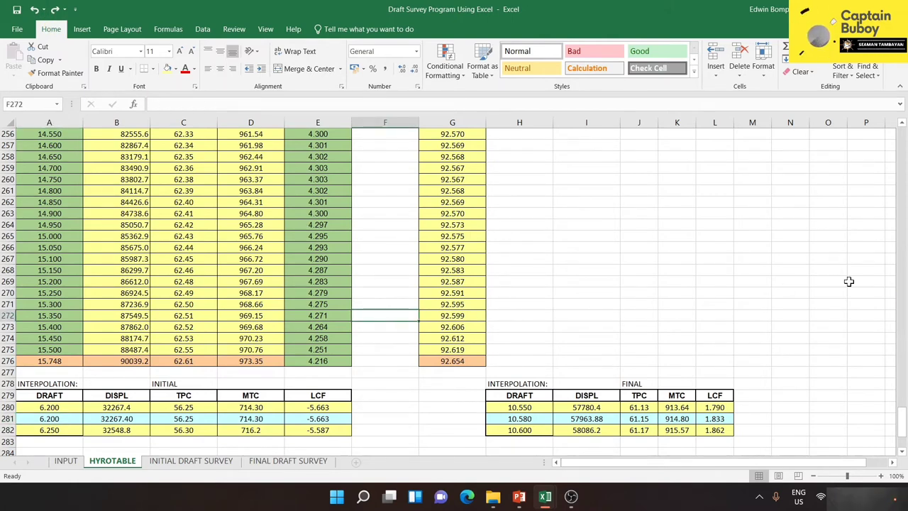
left_click_drag(902, 395, 903, 408)
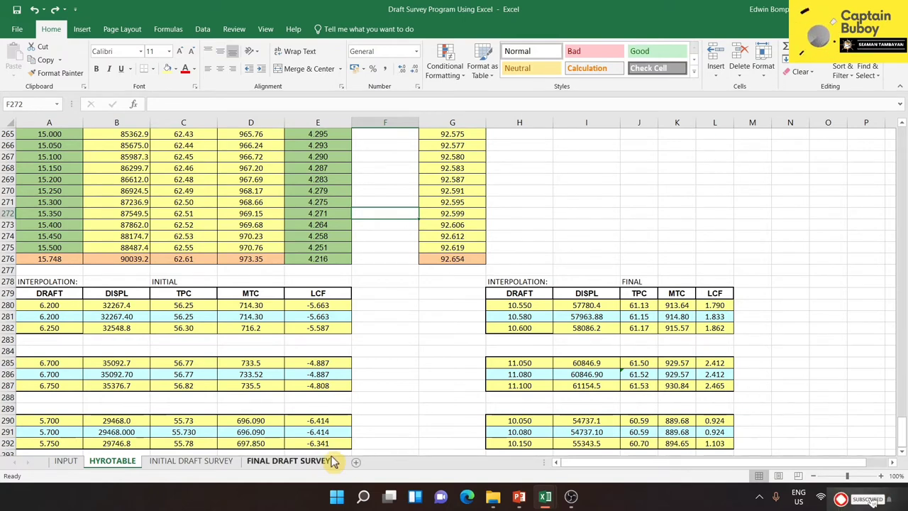
Step: Link C20's corresponding displacement to HYROTABLE!B281, showing 32267.40
left_click(212, 465)
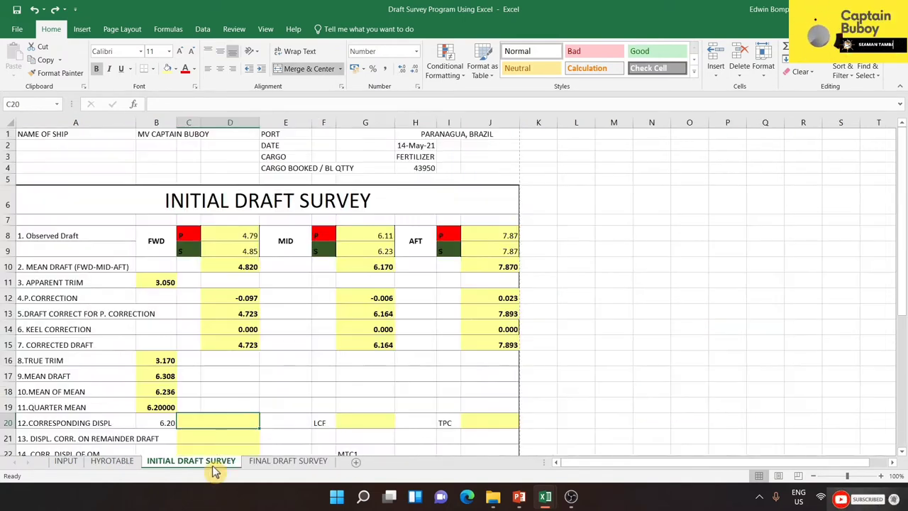
left_click(309, 393)
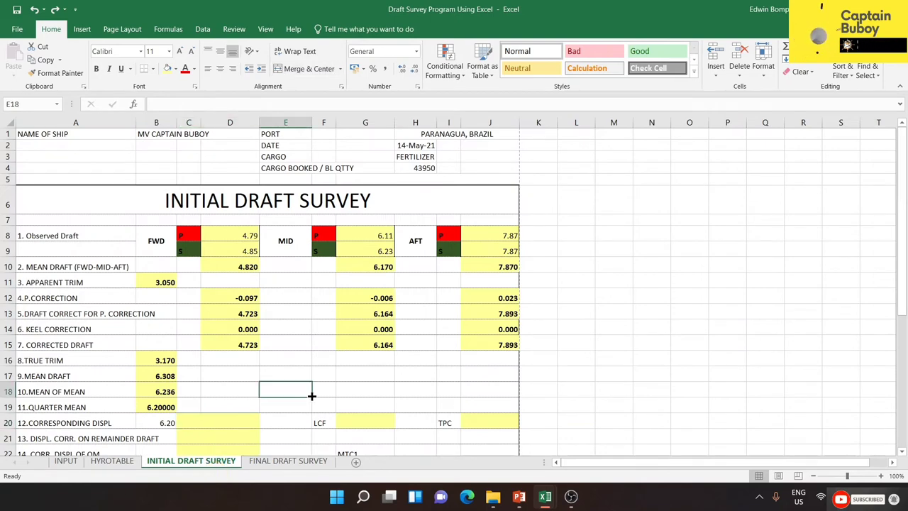
left_click(221, 417)
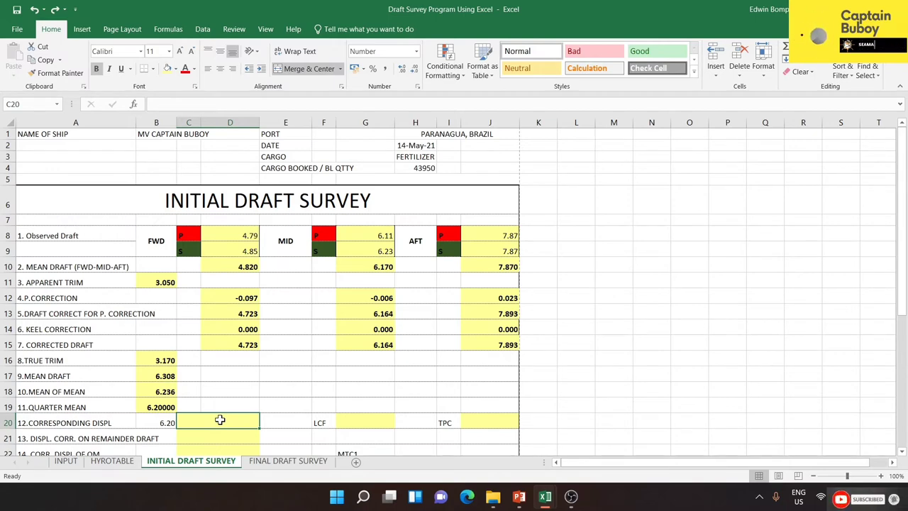
type("=")
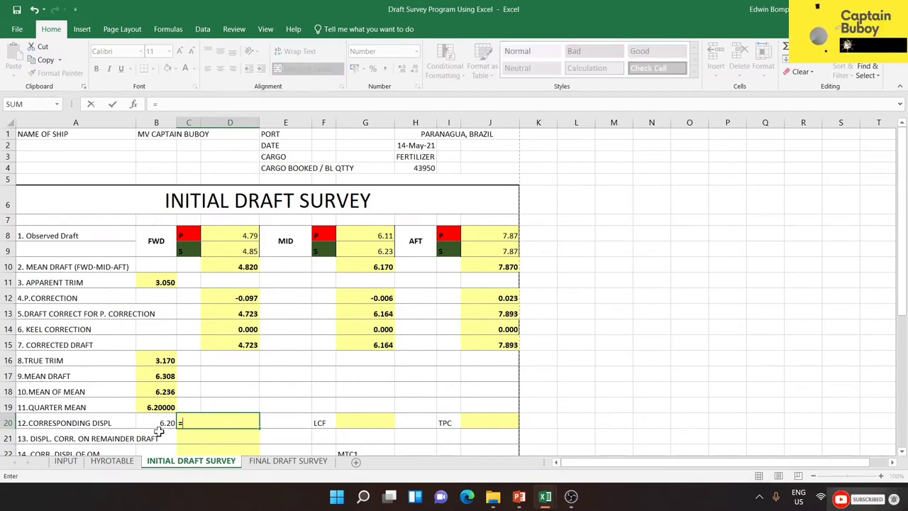
left_click(113, 461)
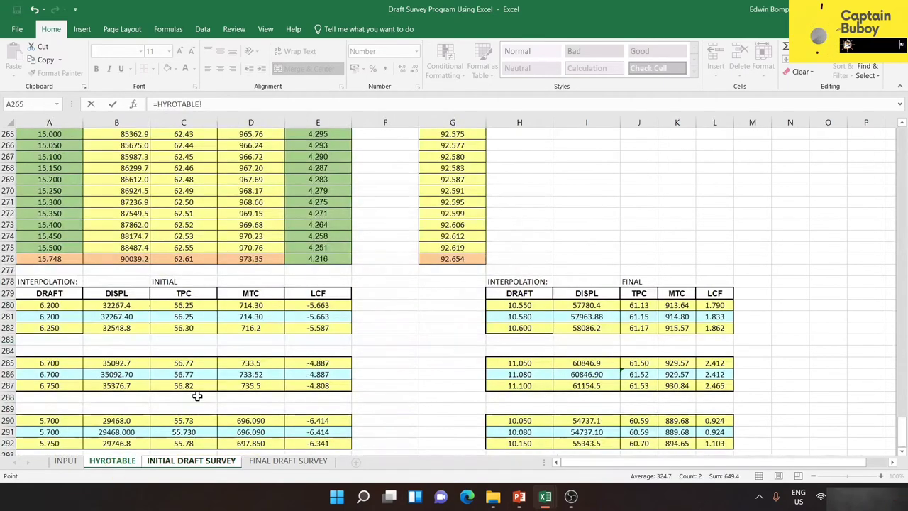
left_click(122, 317)
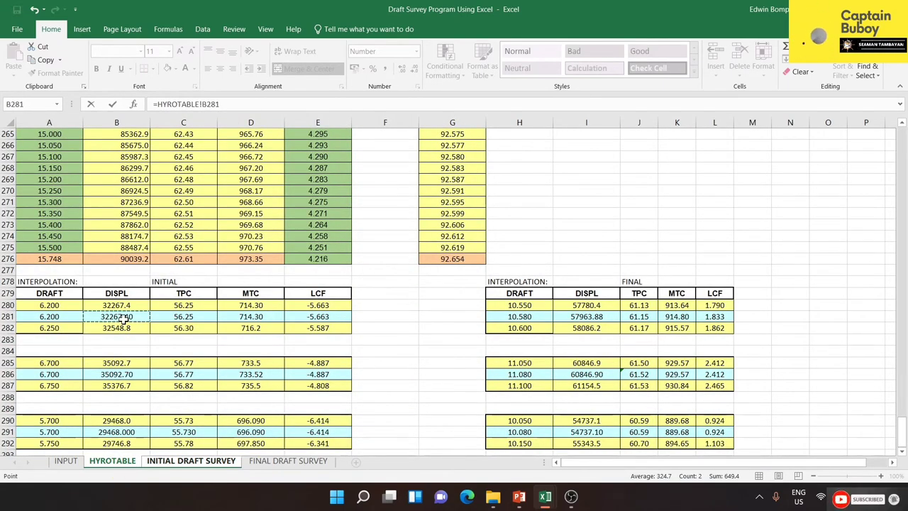
key("Return")
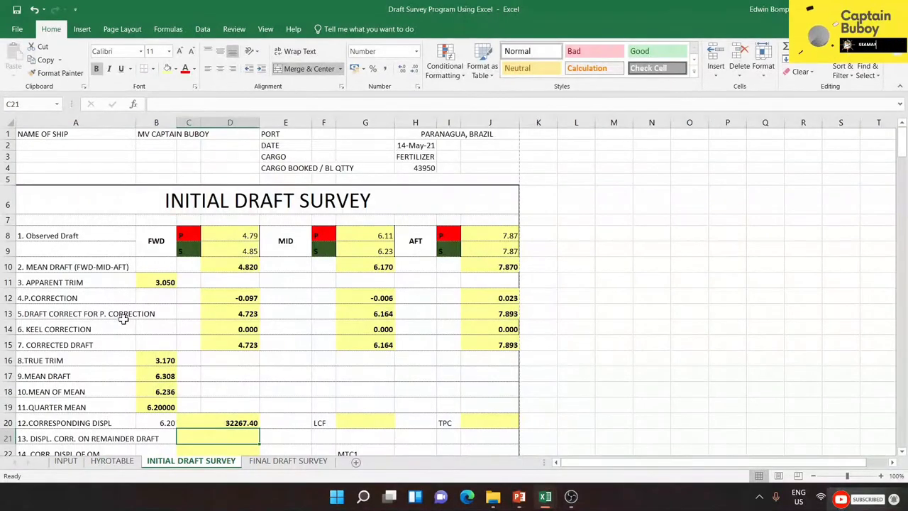
Step: Link G20 to HYROTABLE!E281 for LCF and J20 to HYROTABLE!C281 for TPC 56.25
left_click(359, 424)
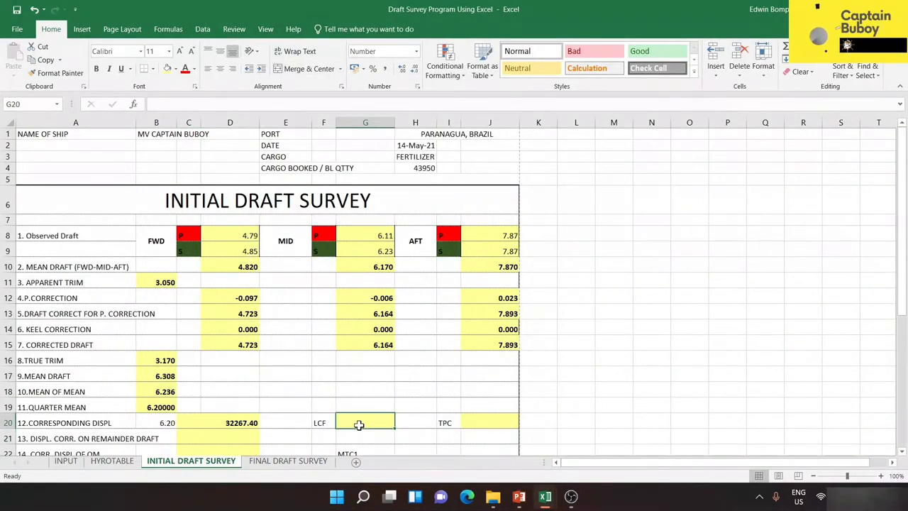
type("=")
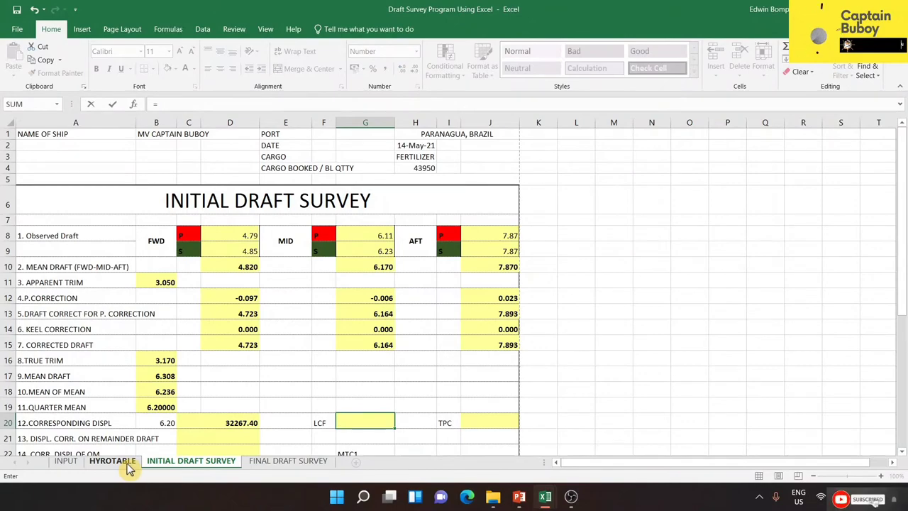
left_click(127, 463)
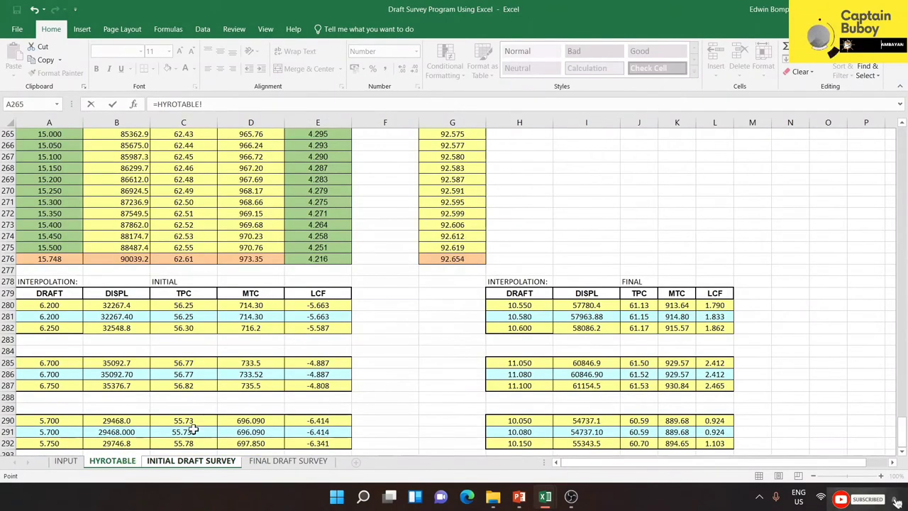
left_click(319, 316)
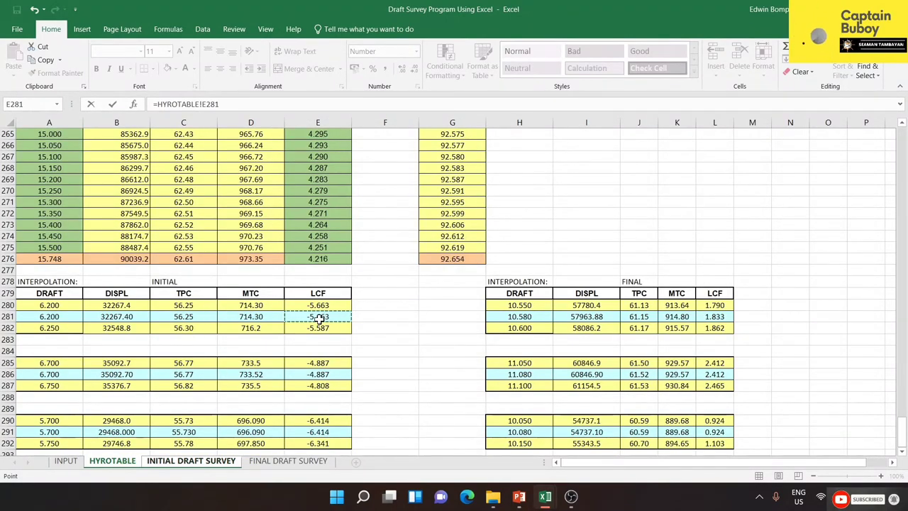
key("Return")
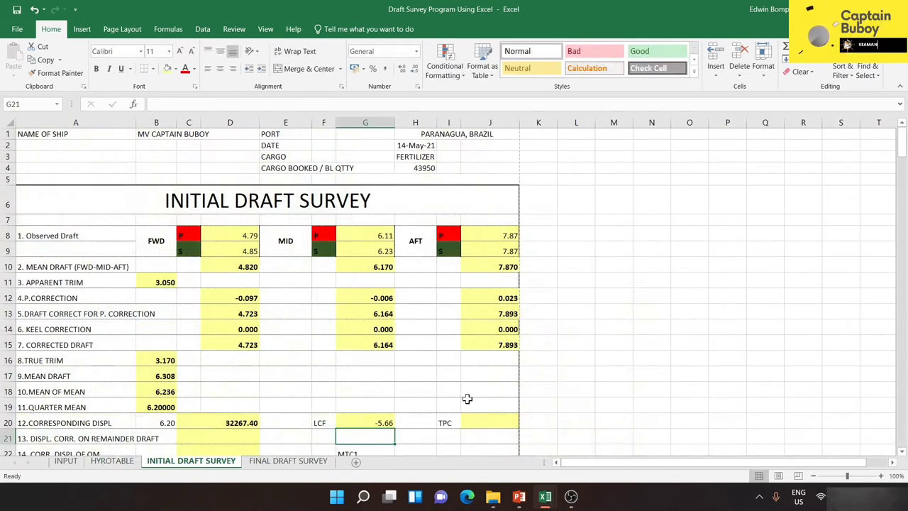
left_click(477, 419)
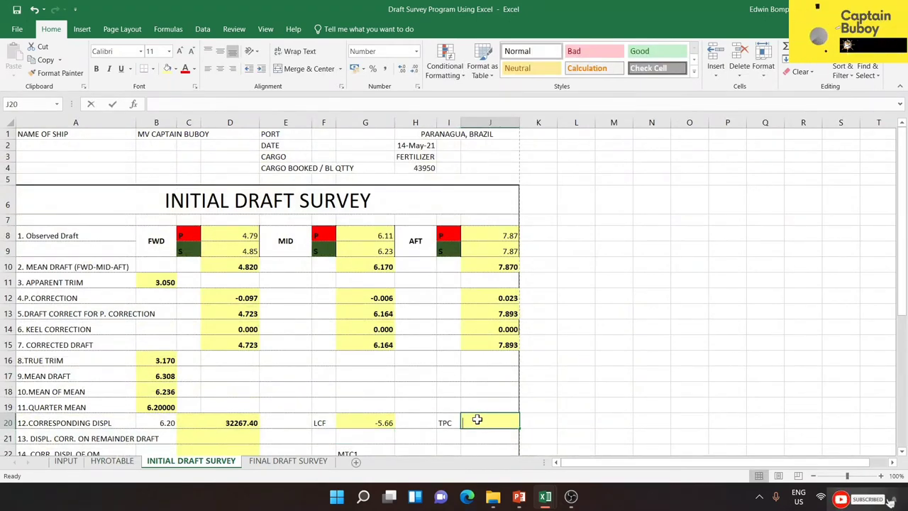
type("=")
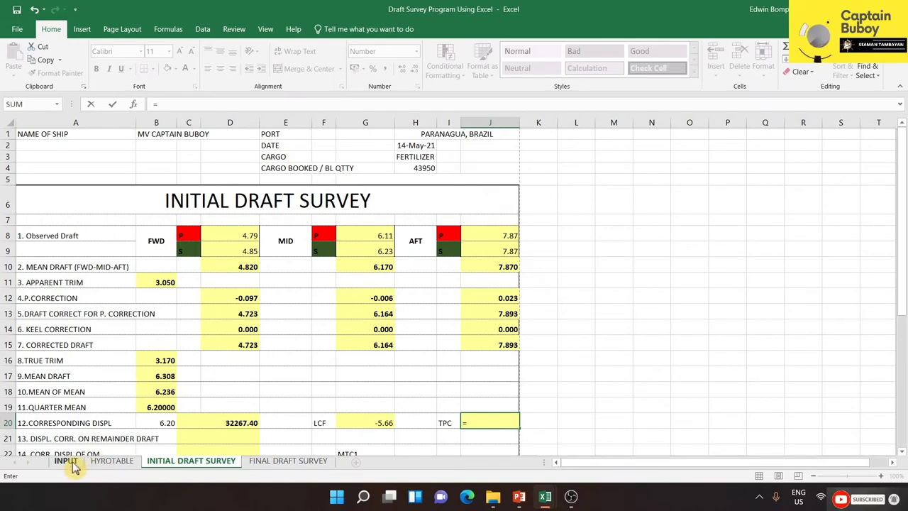
left_click(99, 461)
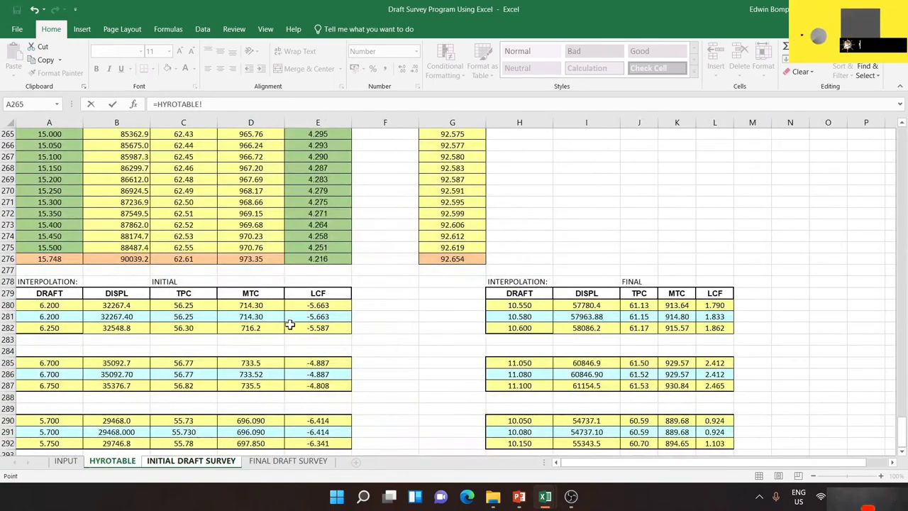
left_click(192, 316)
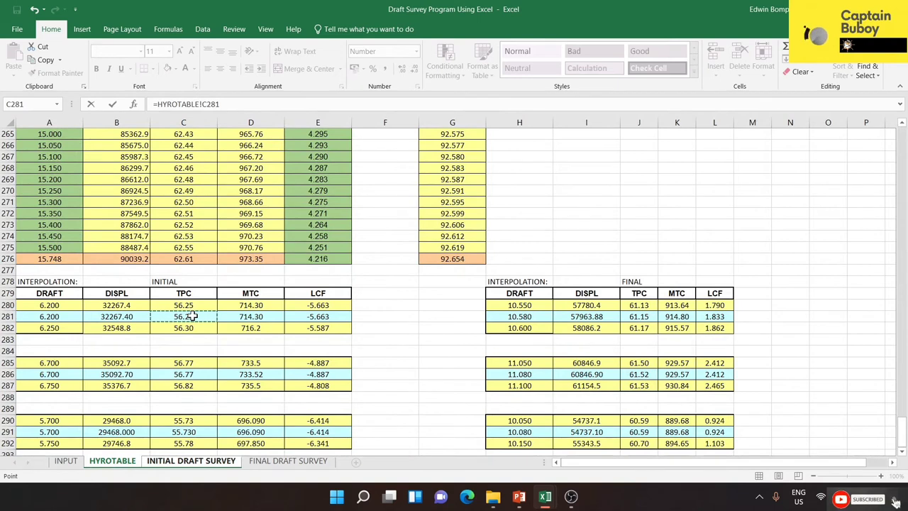
key("Return")
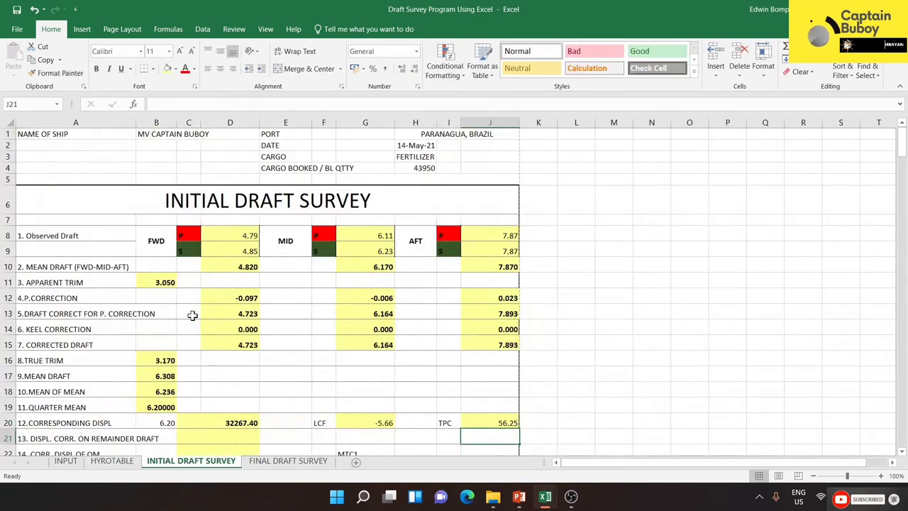
Step: Show G20's LCF with one more decimal place, reading -5.663
left_click(368, 420)
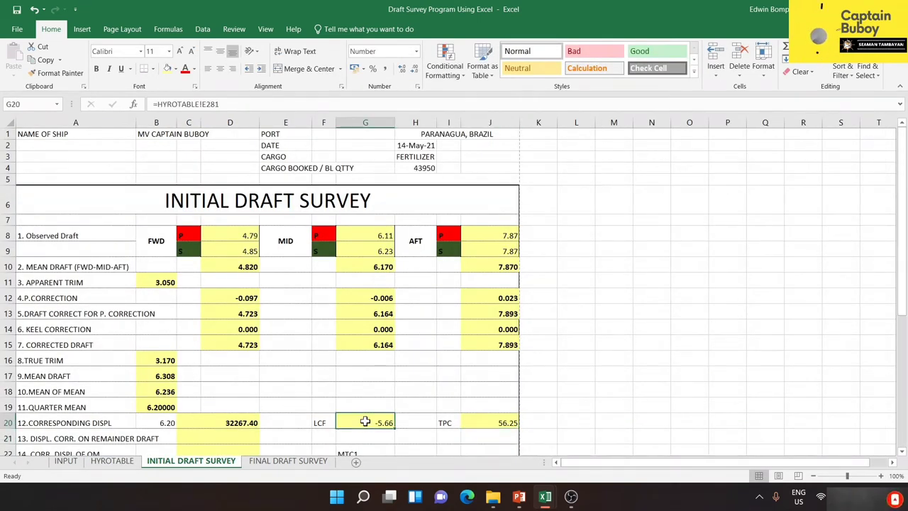
left_click(403, 69)
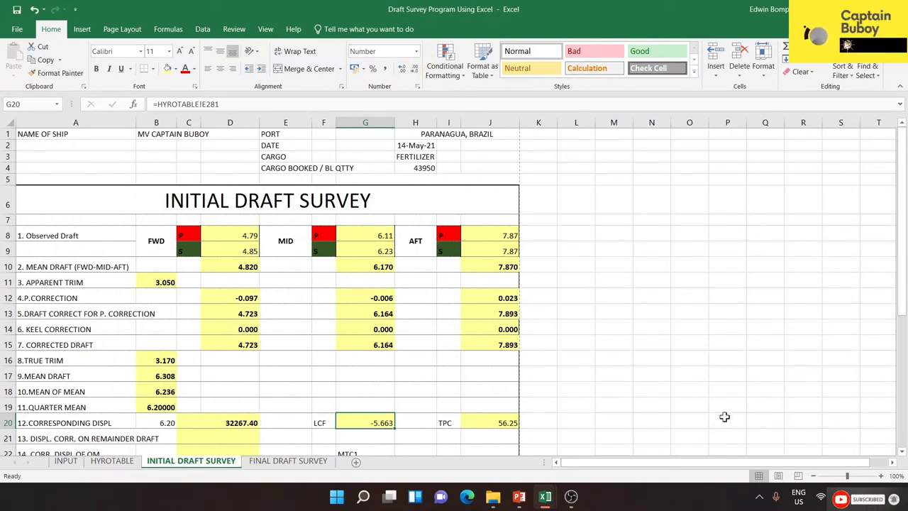
left_click(221, 435)
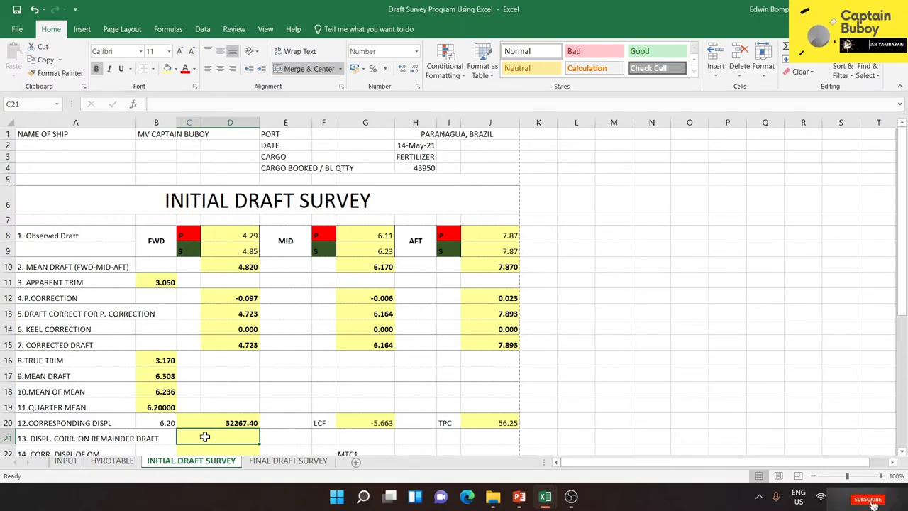
Step: Start C21's correction as =B19-B20, quarter mean minus corresponding draft
type("=")
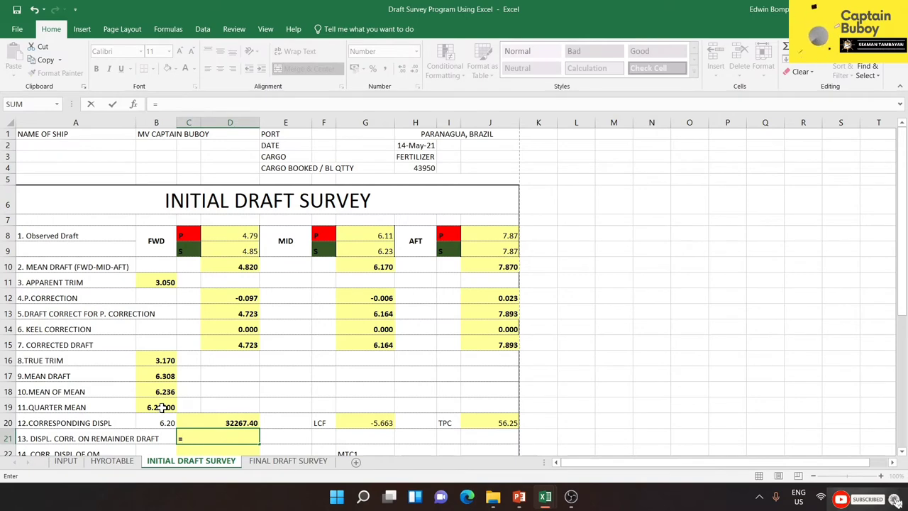
left_click(162, 407)
type("-")
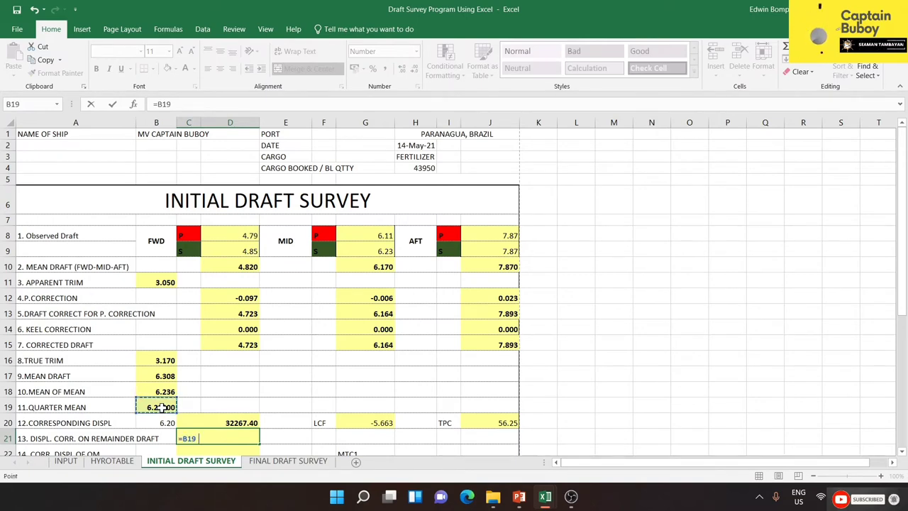
left_click(164, 422)
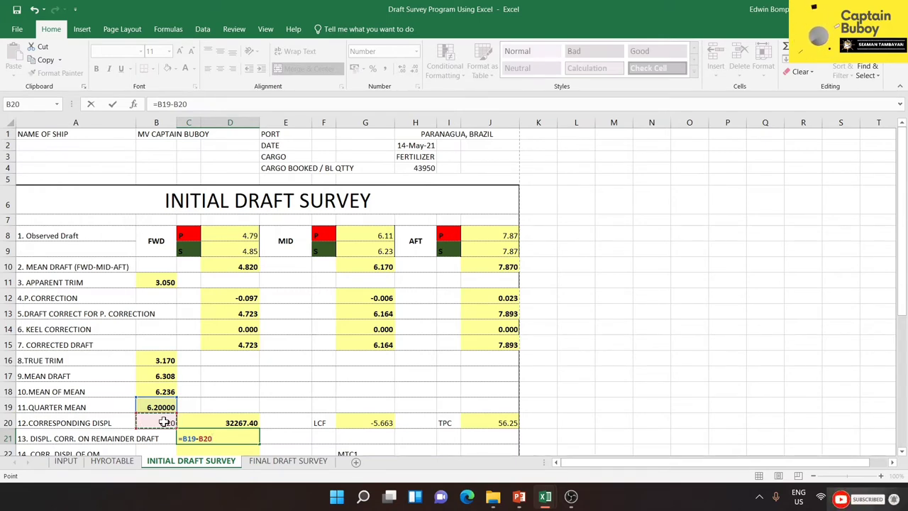
key("Return")
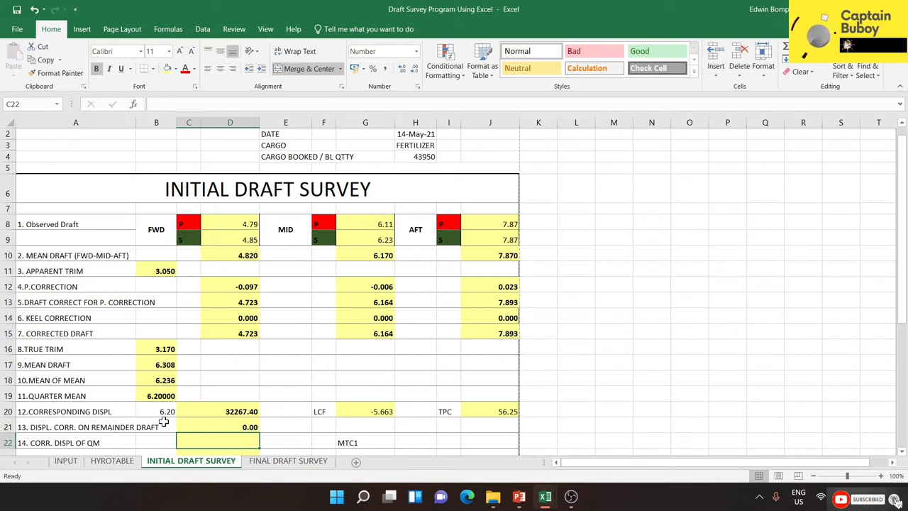
Step: Extend C21 to =(B19-B20)*J20*100 using the TPC, showing 0.00
left_click(250, 426)
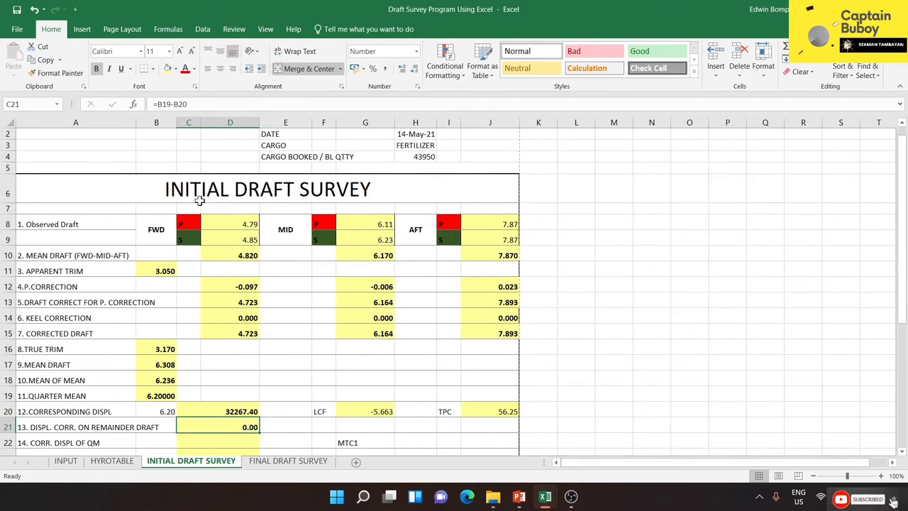
left_click(193, 104)
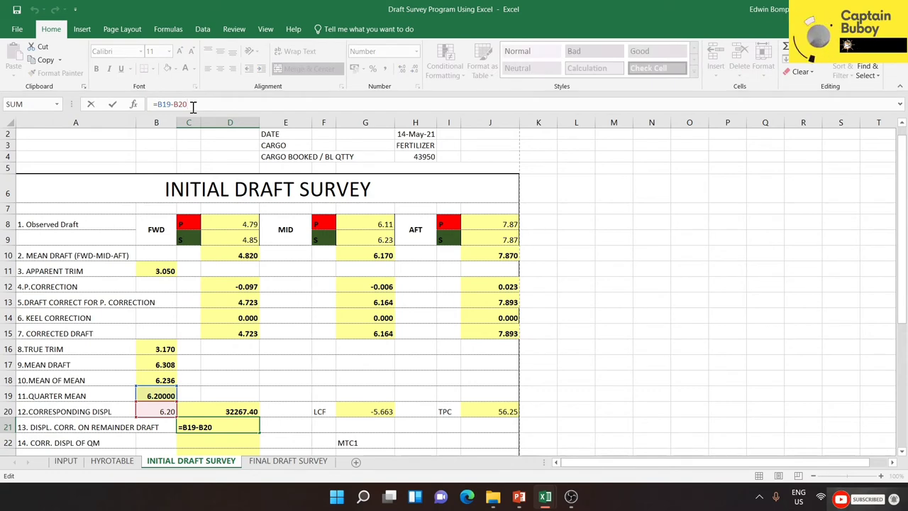
left_click(158, 104)
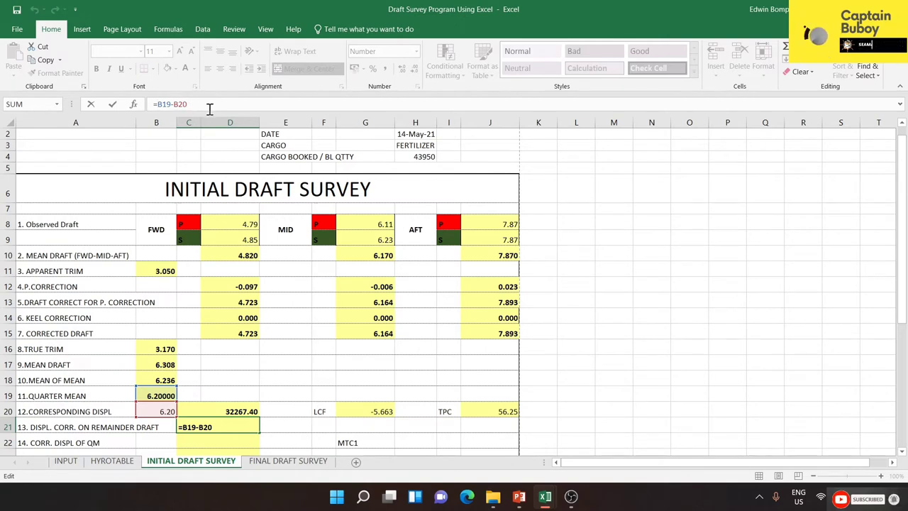
type("(")
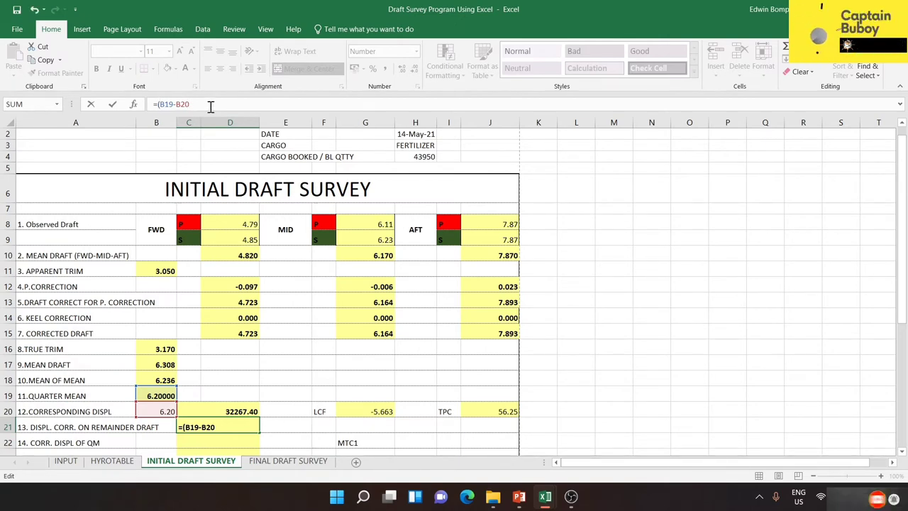
type(")")
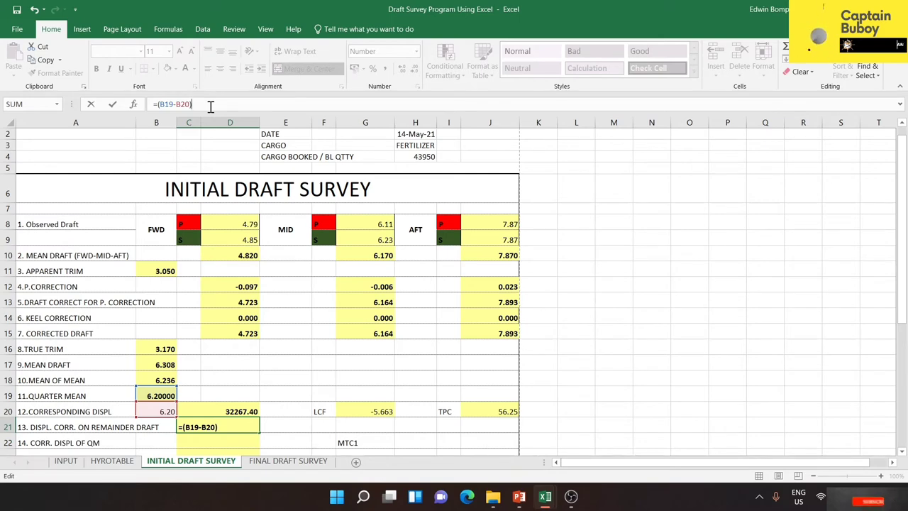
type("*")
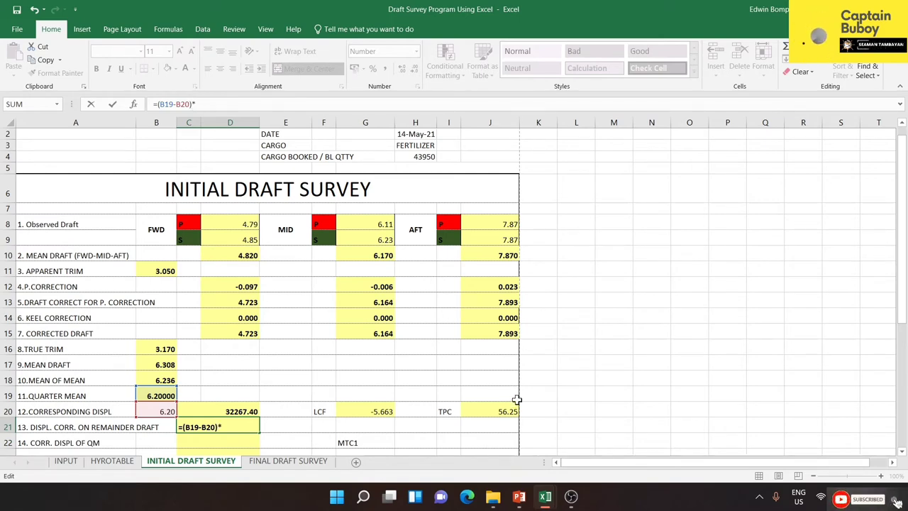
left_click(498, 412)
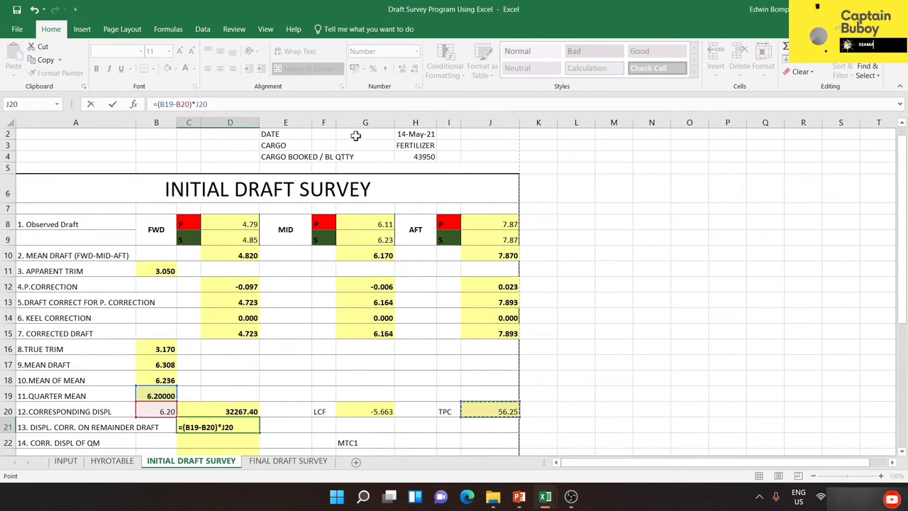
left_click(270, 105)
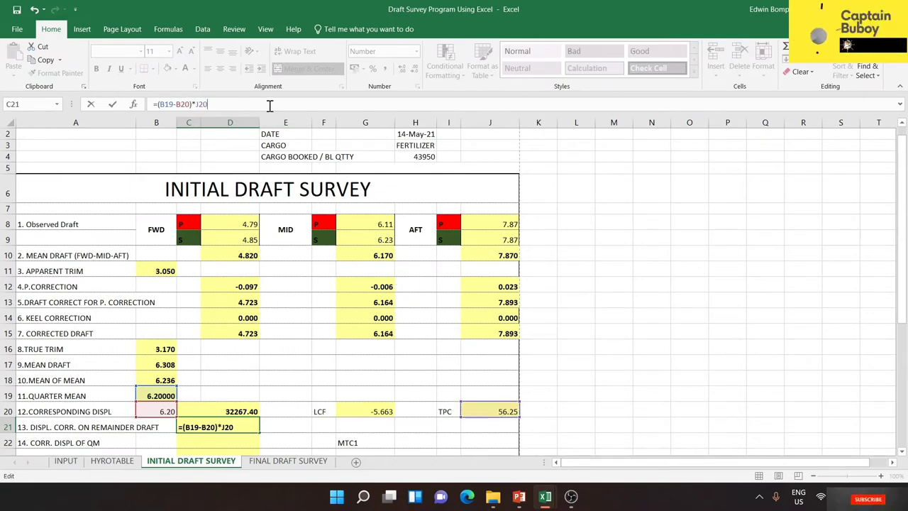
type("*100")
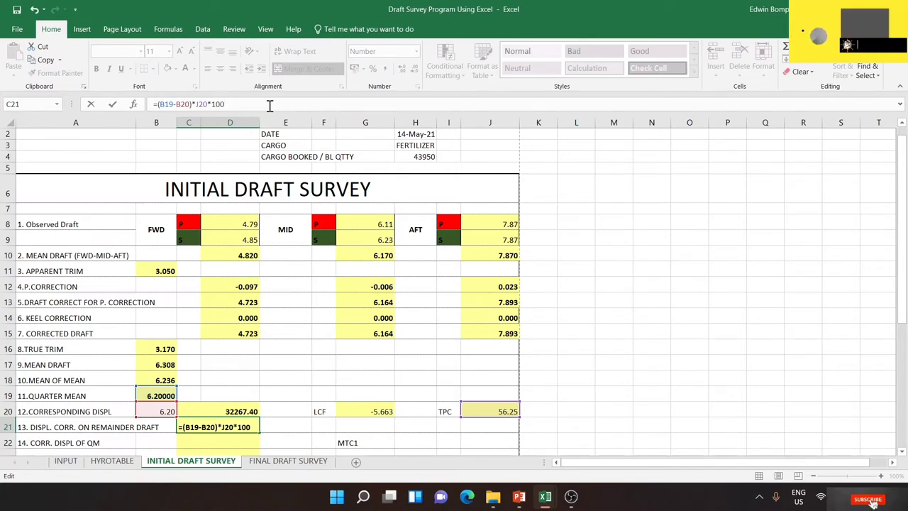
key("Return")
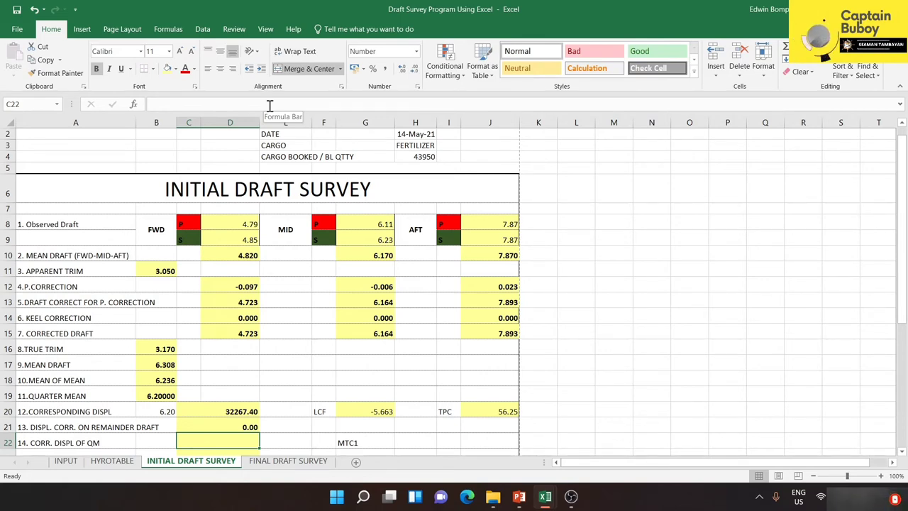
Step: Enter =C20+C21 in C22 so the corrected QM displacement shows 32267.40
type("=")
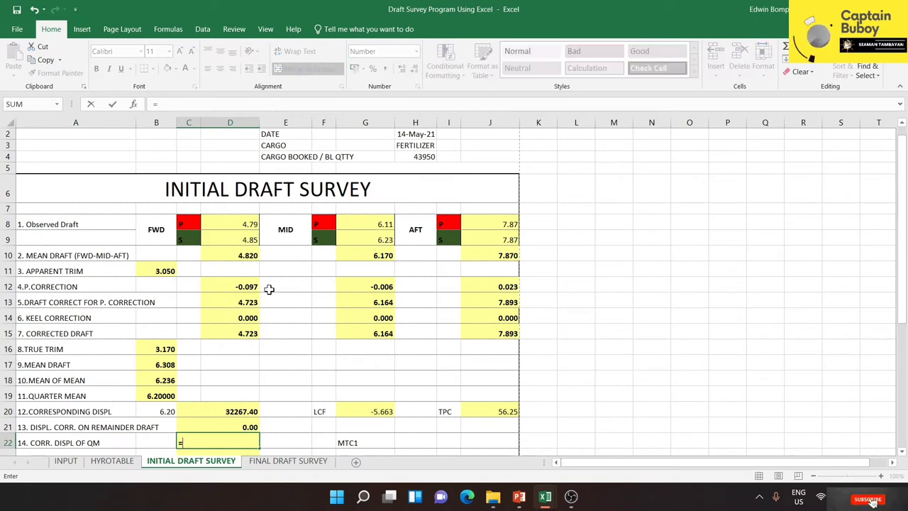
left_click(220, 413)
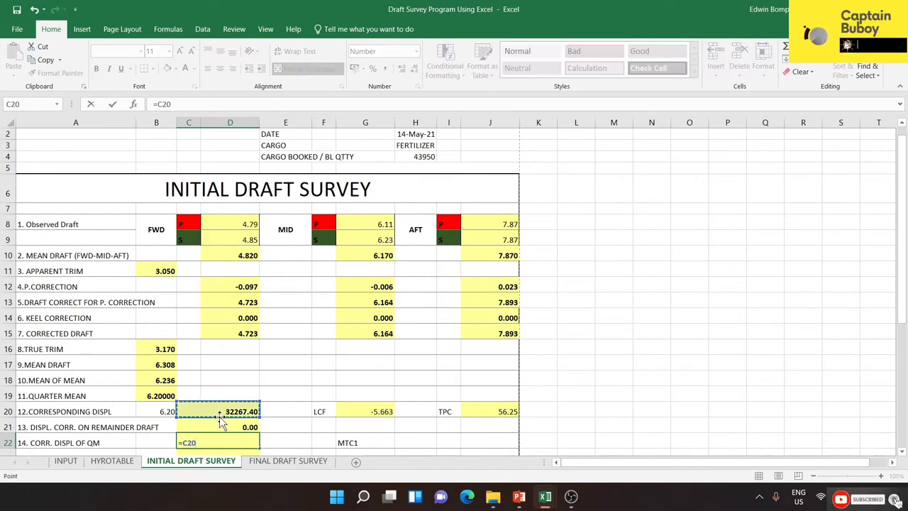
left_click(205, 444)
type("+")
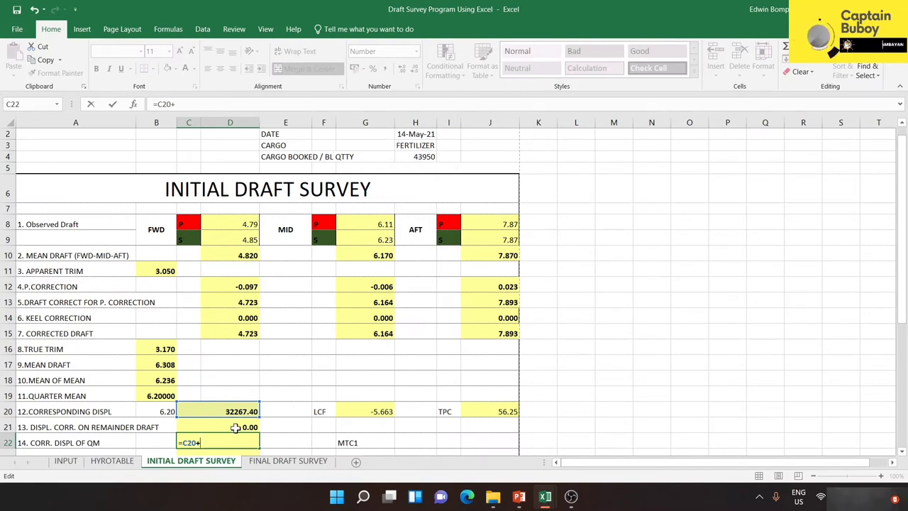
left_click(235, 427)
key("Return")
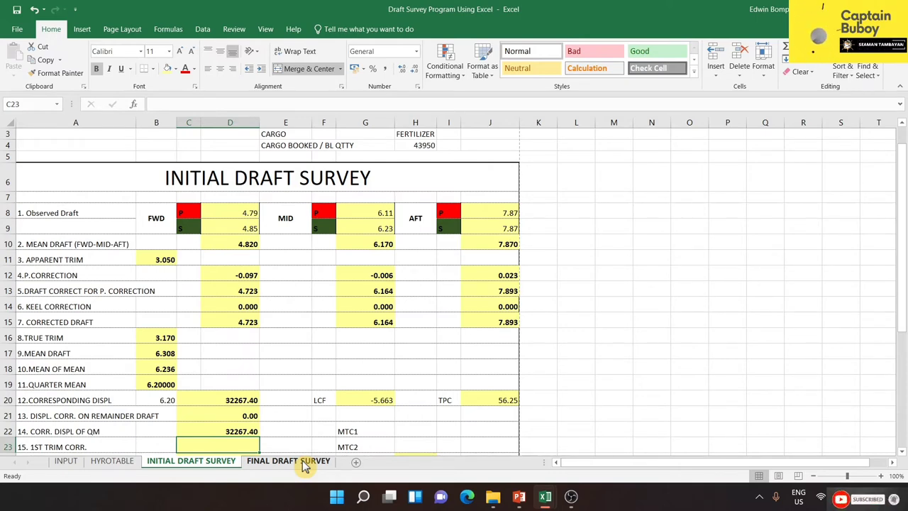
Step: Enter =B20+0.5 in F22 and =B20-0.5 in F23, giving MTC drafts 6.70 and 5.70
left_click(327, 431)
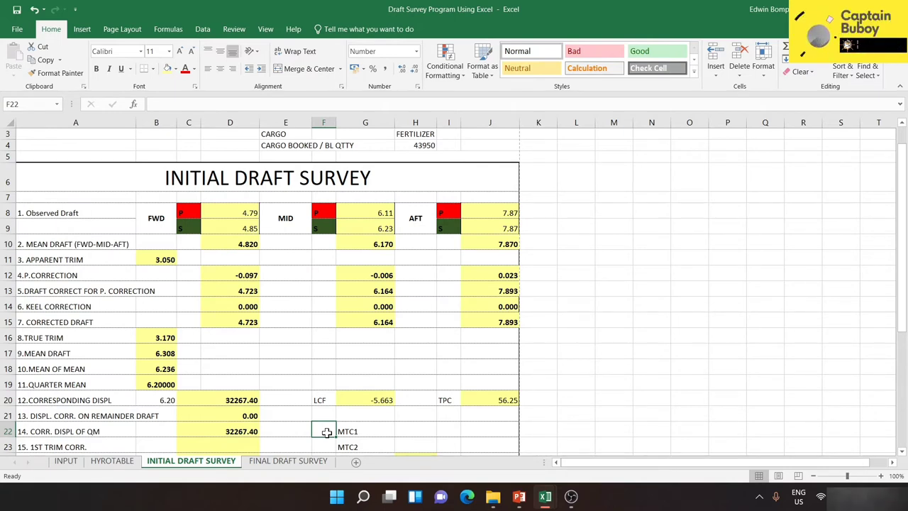
type("=")
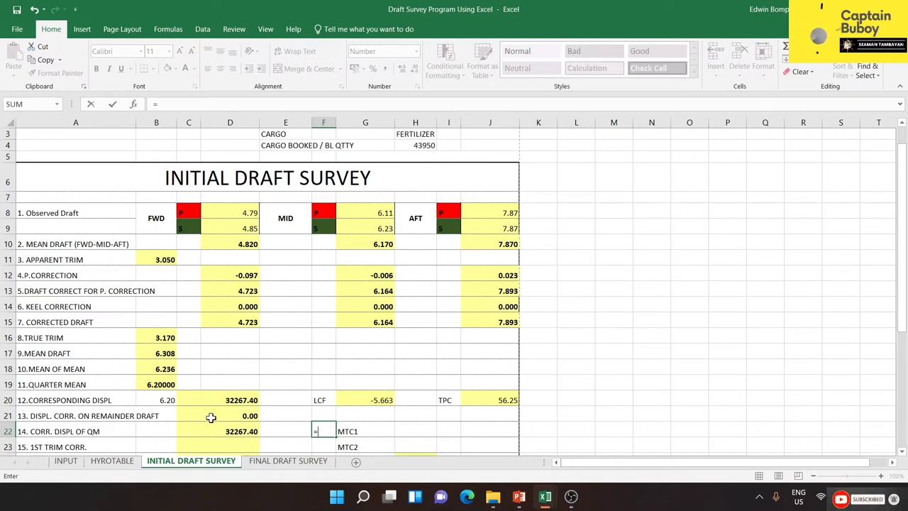
left_click(163, 400)
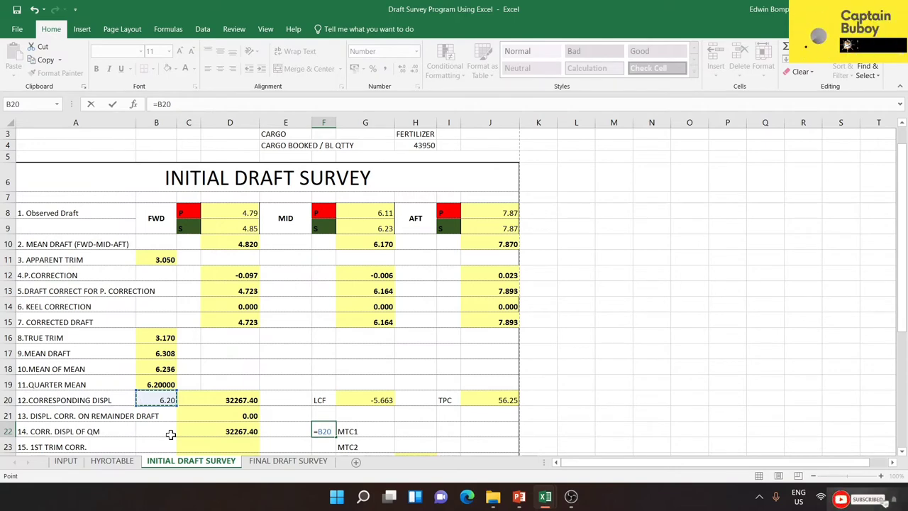
type("+0")
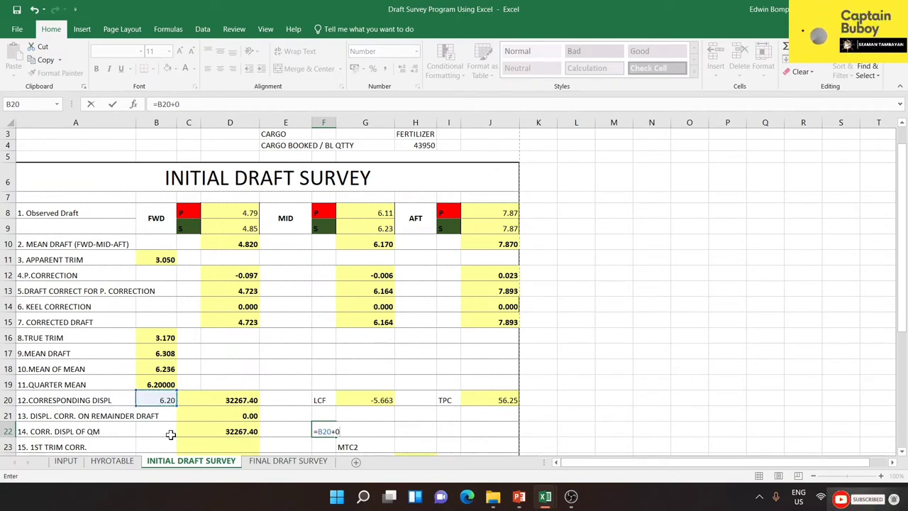
type(".")
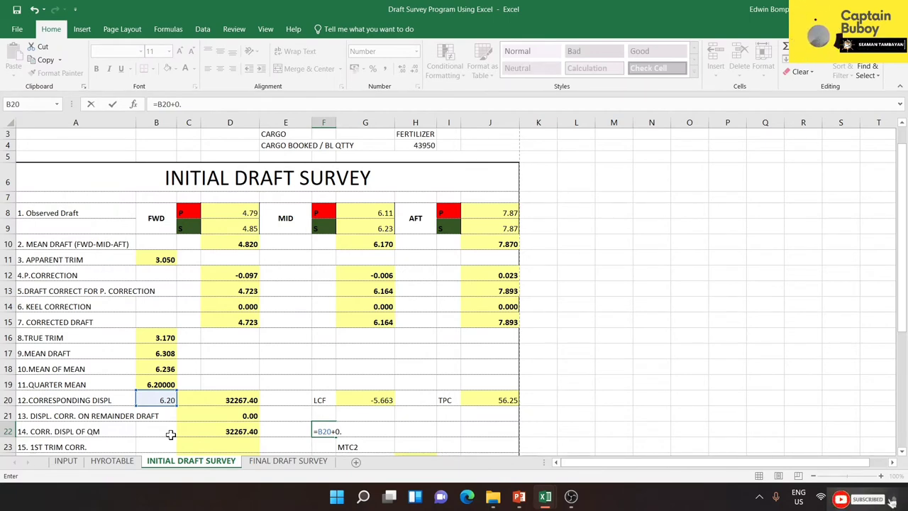
type("5")
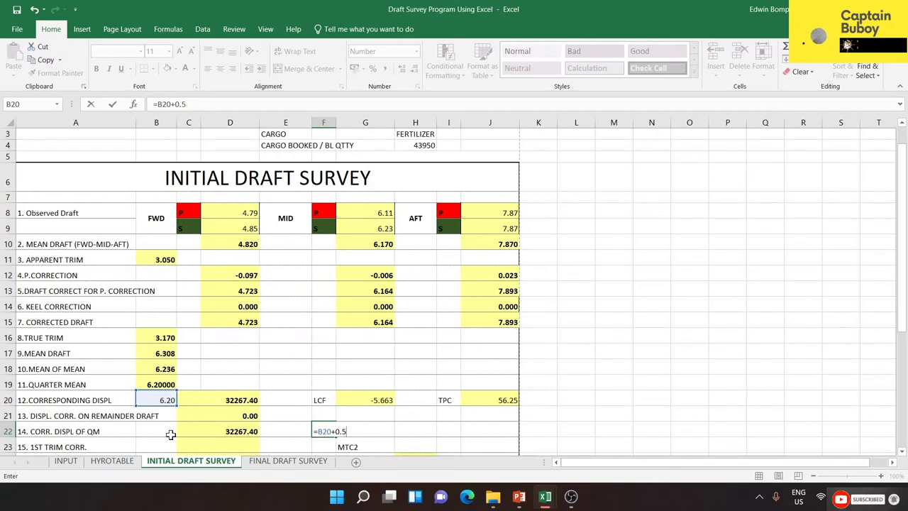
key("Return")
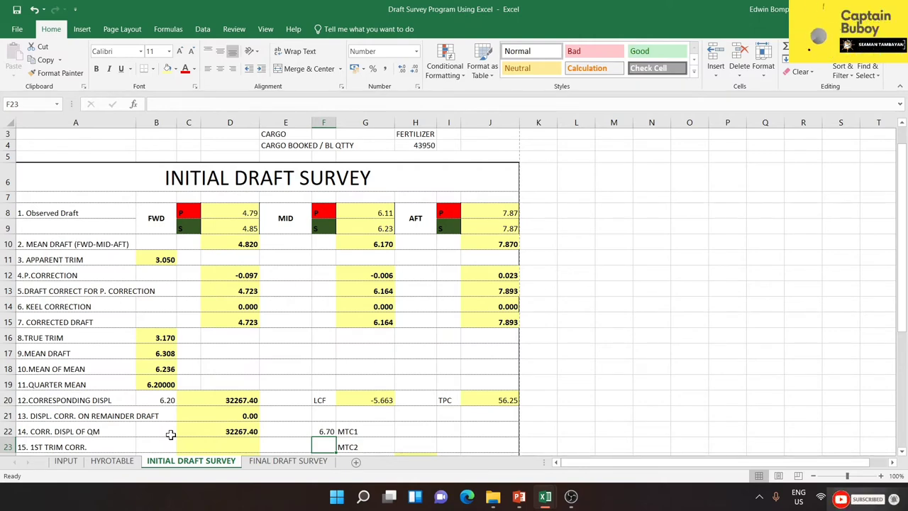
type("=")
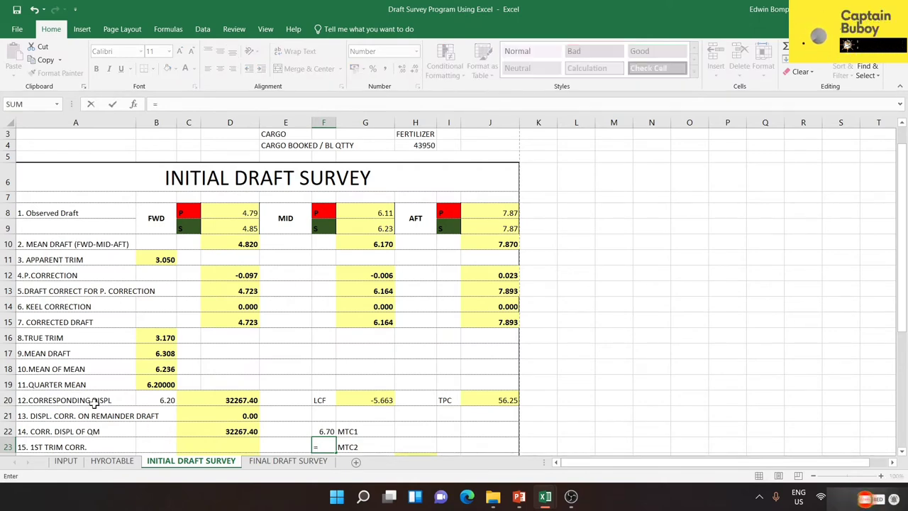
left_click(155, 399)
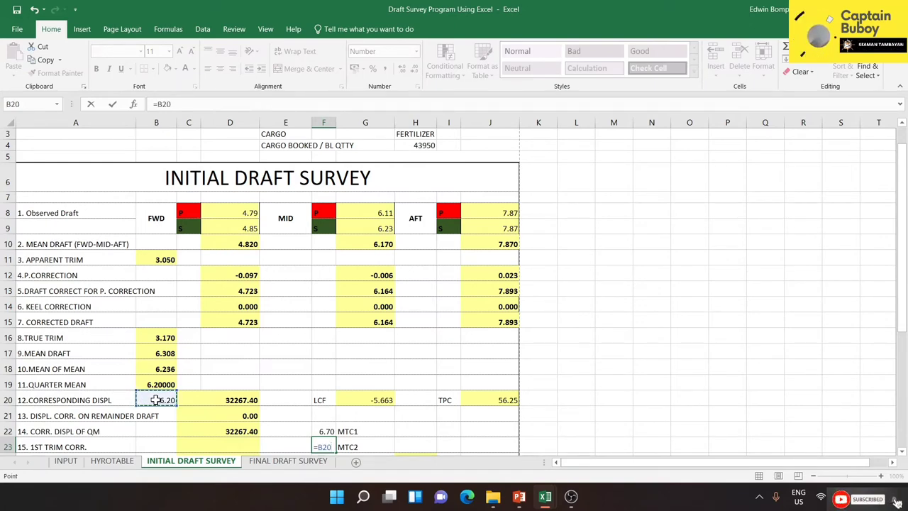
type("-")
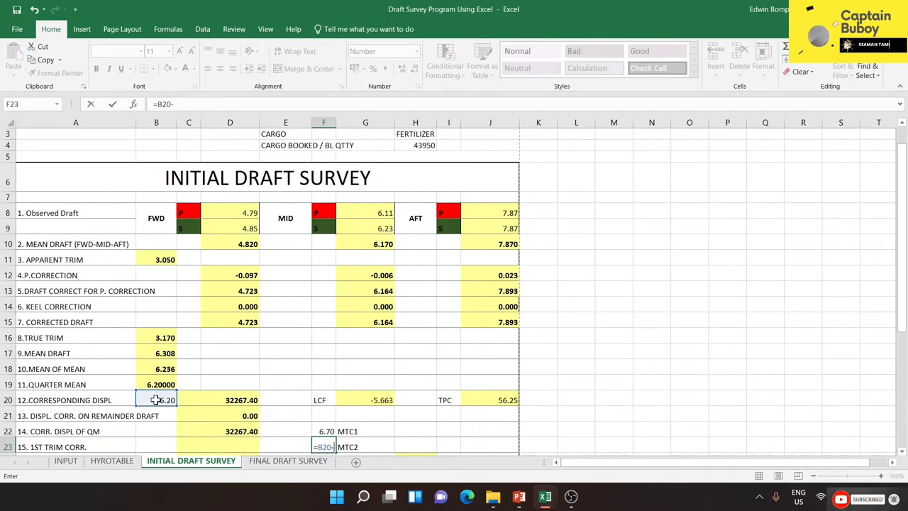
type("0.5")
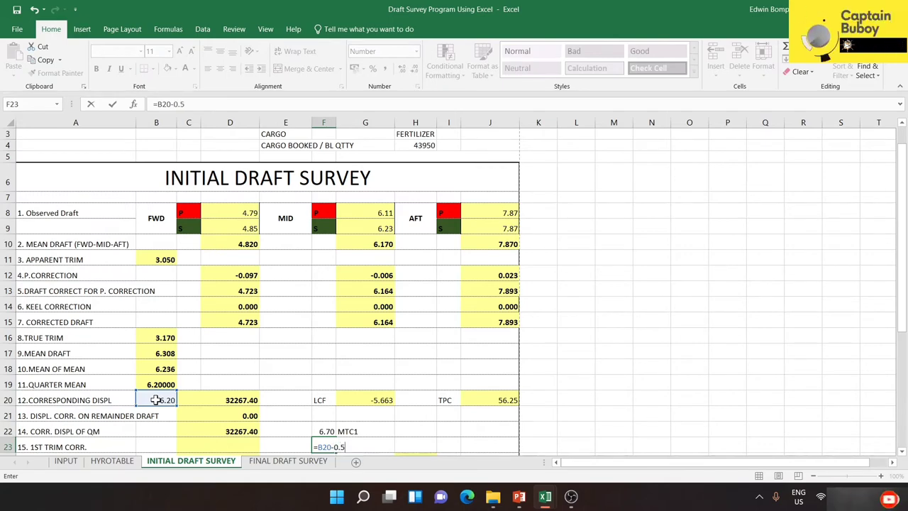
key("Return")
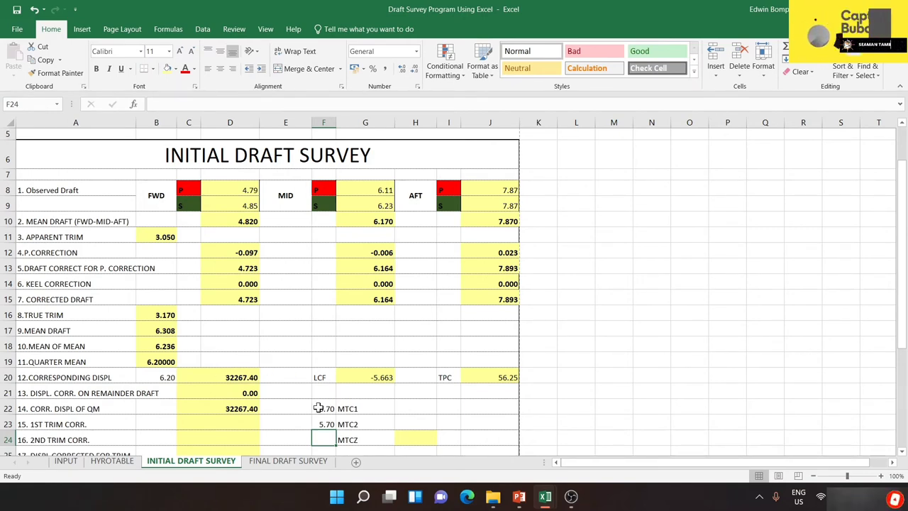
Step: Link HYROTABLE cell A286 to the 6.70 draft in INITIAL DRAFT SURVEY F22
left_click(112, 462)
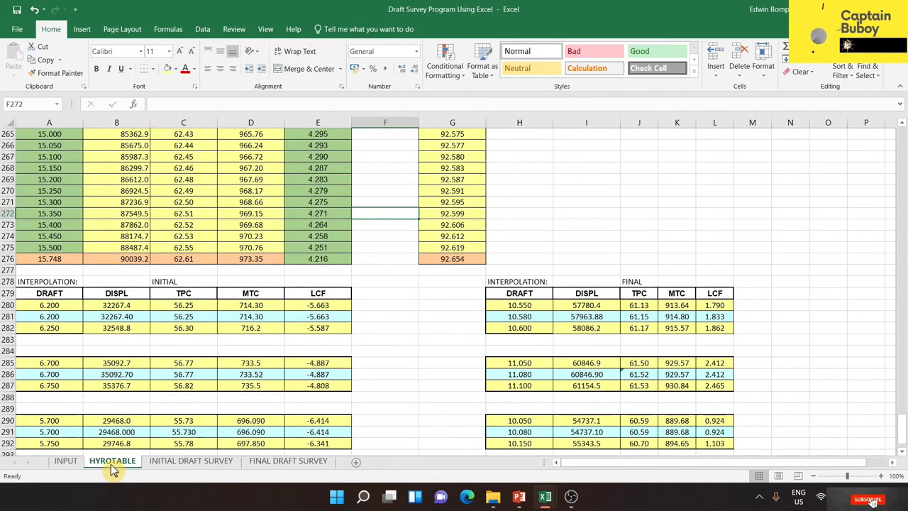
left_click(63, 374)
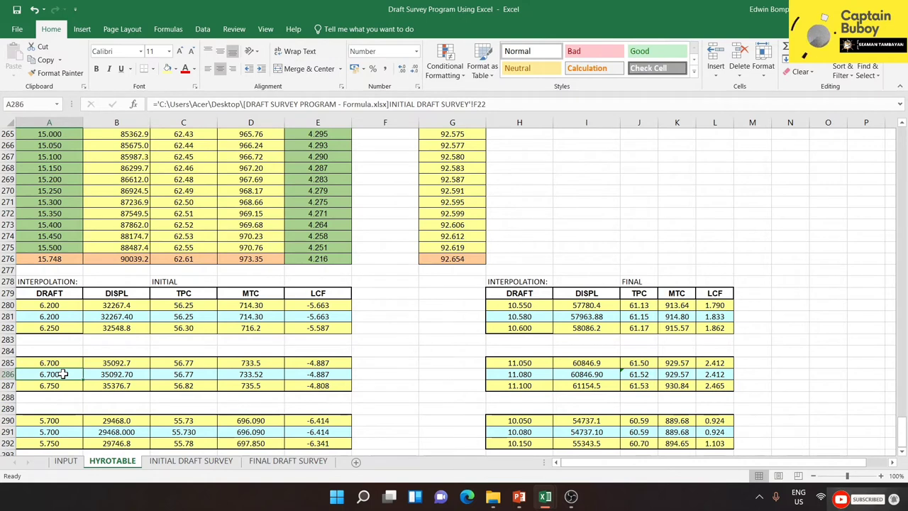
type("=")
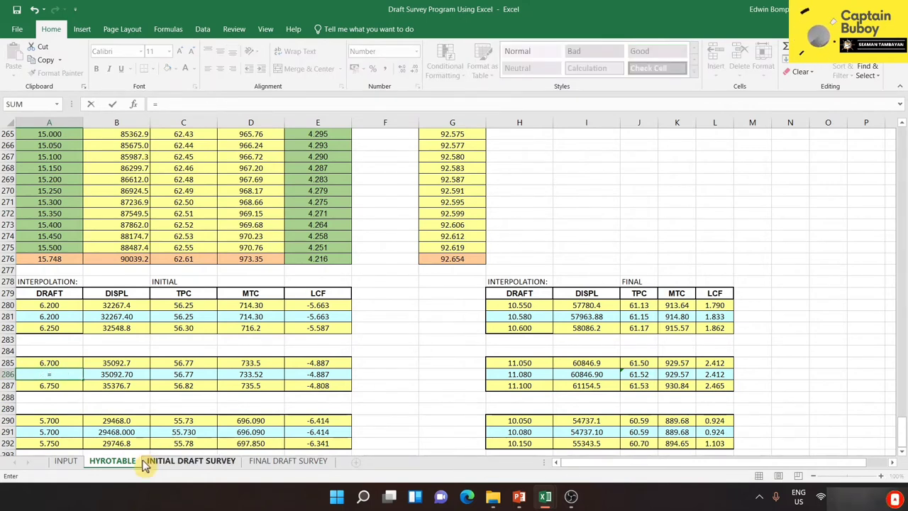
left_click(164, 461)
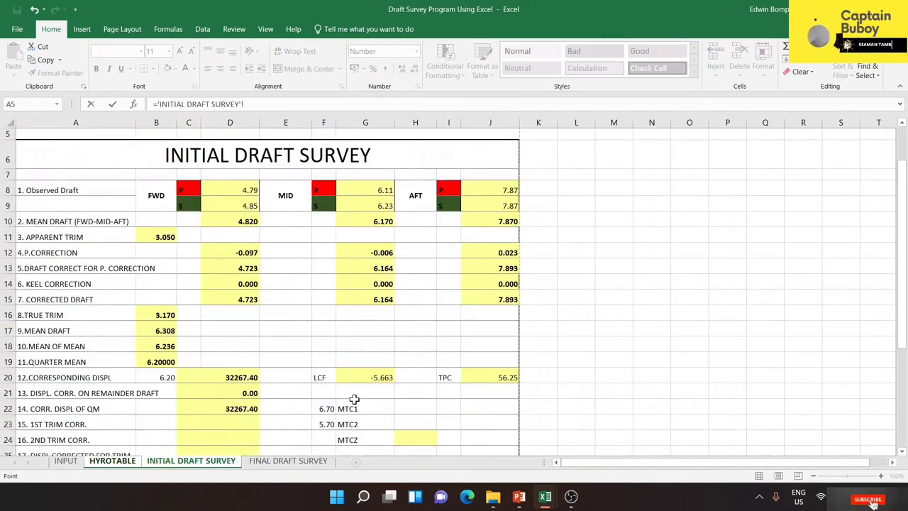
left_click(326, 408)
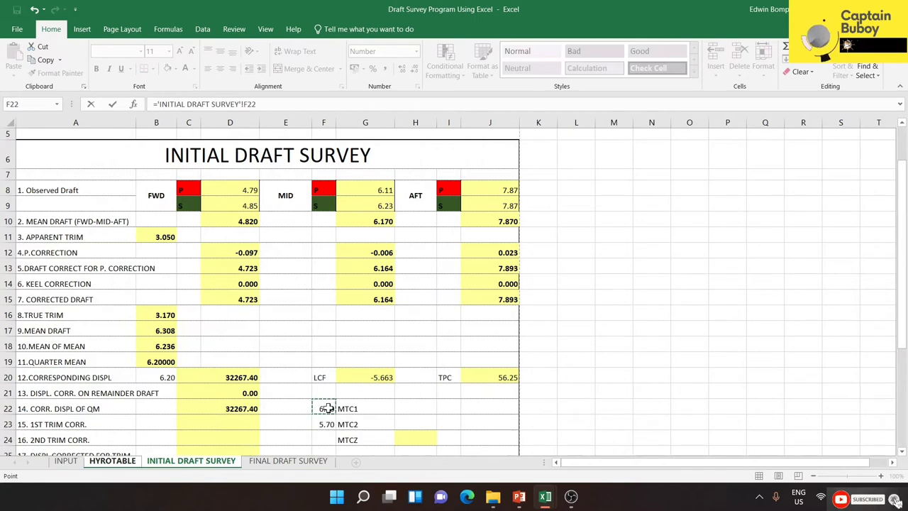
key("Return")
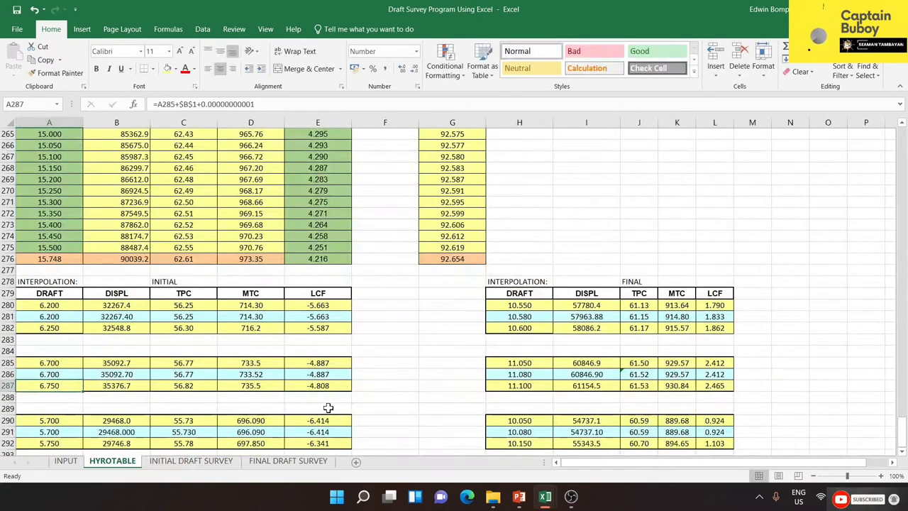
Step: Link HYROTABLE A291 to the 5.70 draft in survey F23, then return to the survey sheet
left_click(64, 431)
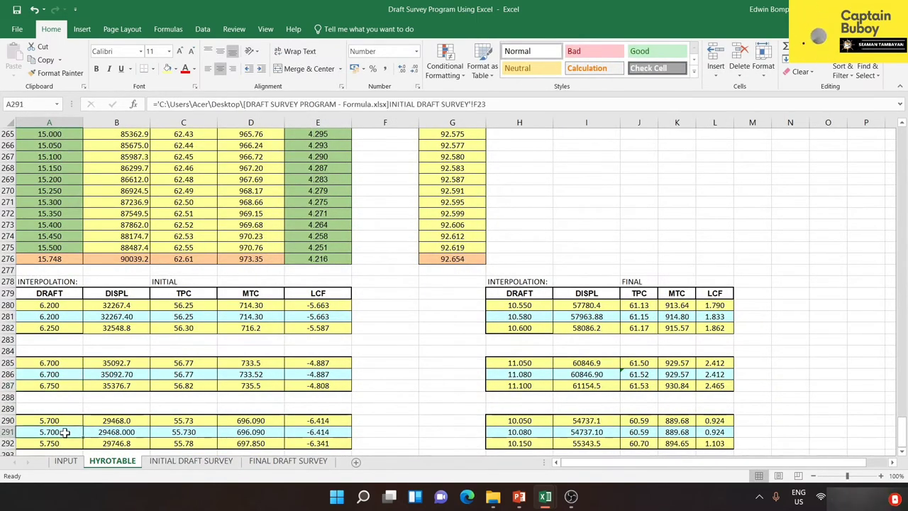
type("=")
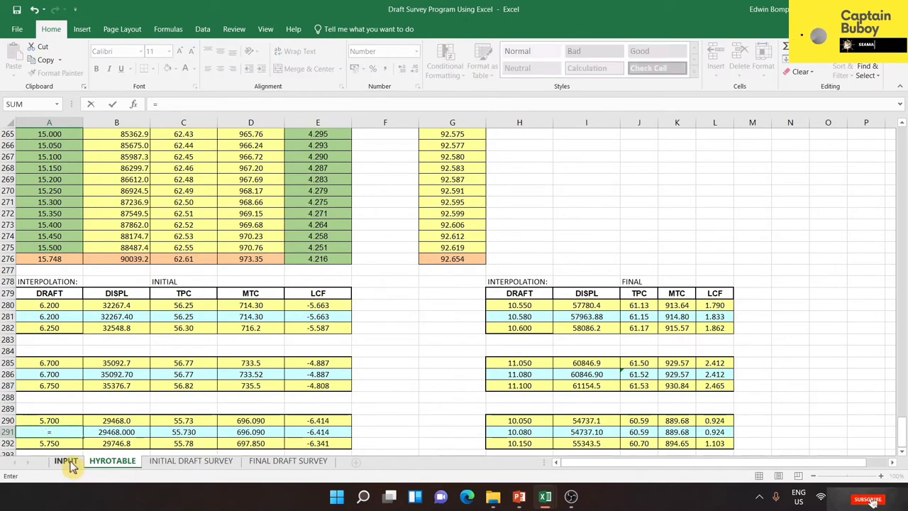
left_click(168, 462)
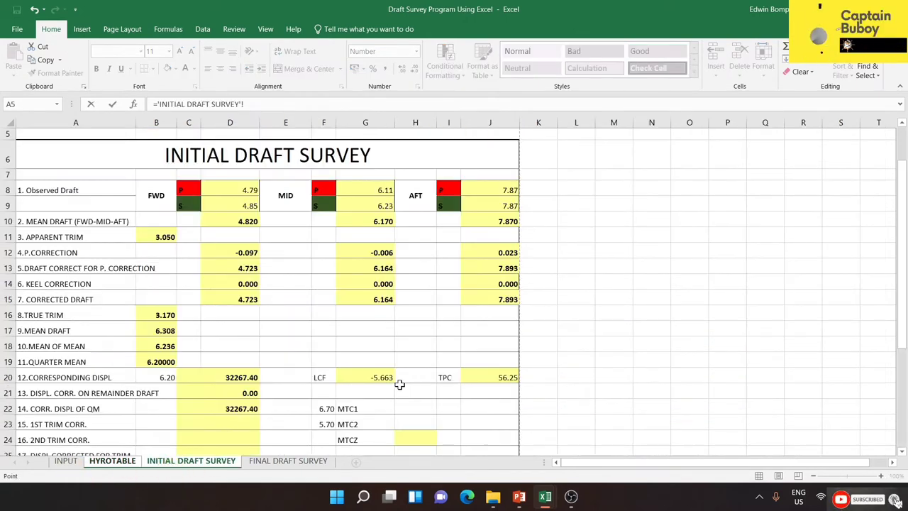
left_click(323, 424)
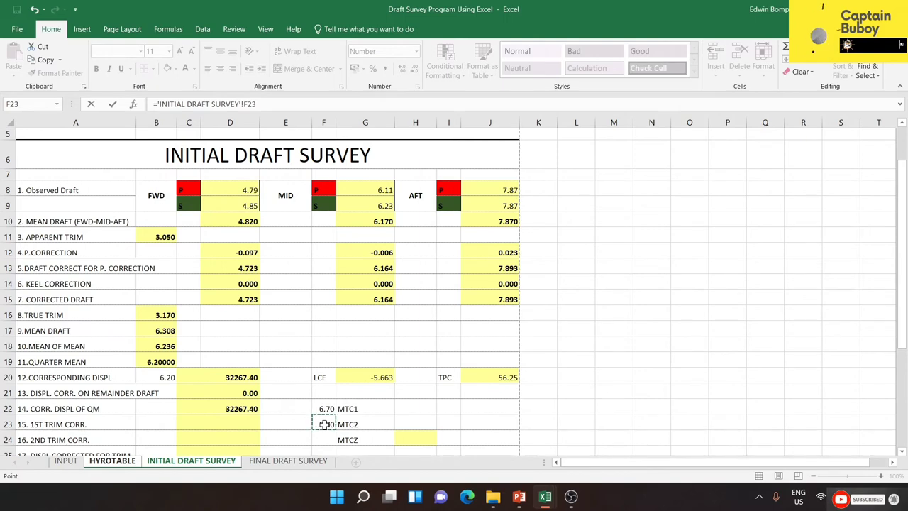
key("Return")
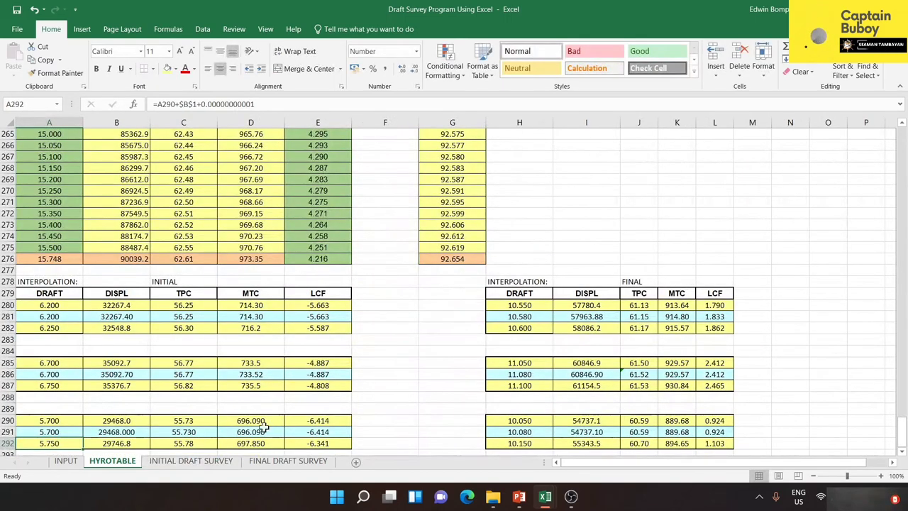
left_click(161, 464)
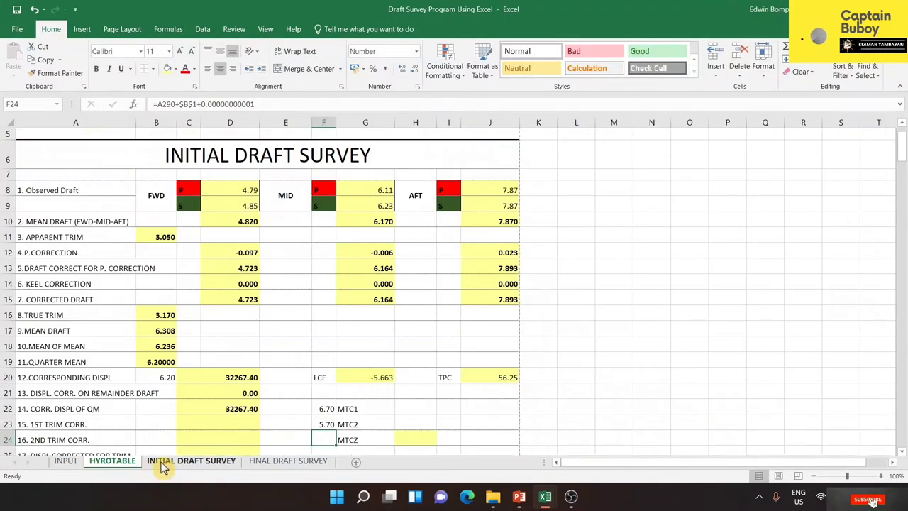
left_click(409, 410)
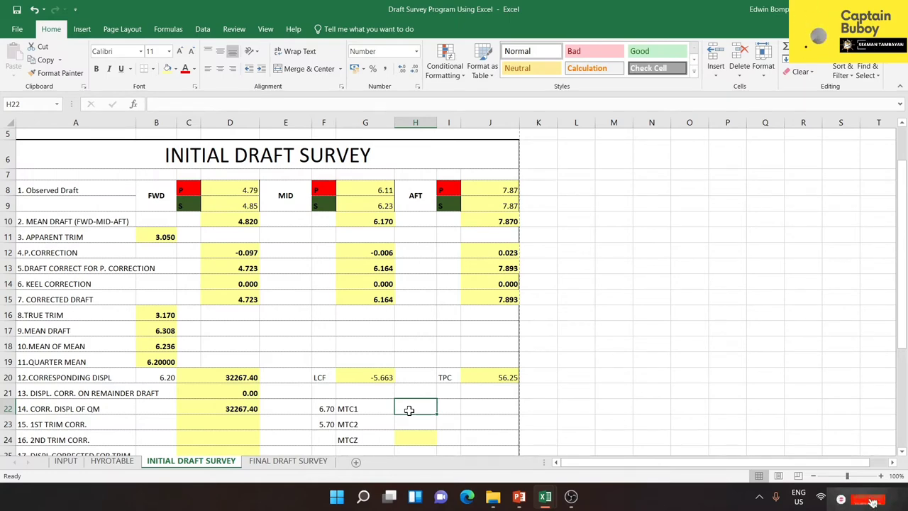
Step: Set H22 to =HYROTABLE!D286 (733.52) and H23 to =HYROTABLE!D291 (696.09)
type("=")
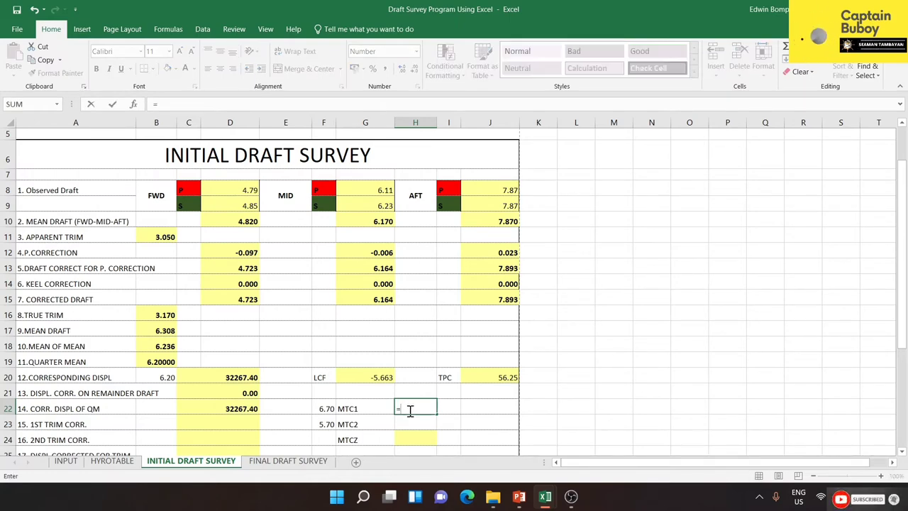
left_click(135, 460)
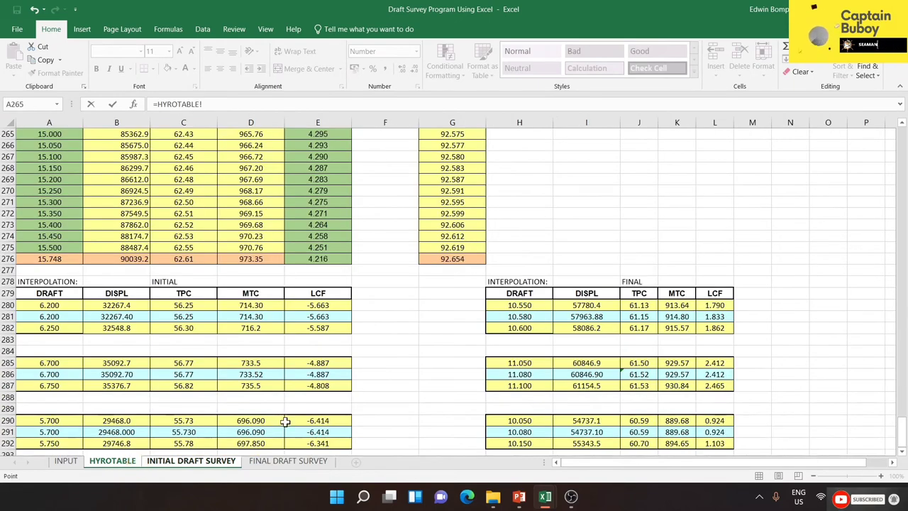
left_click(259, 374)
key("Return")
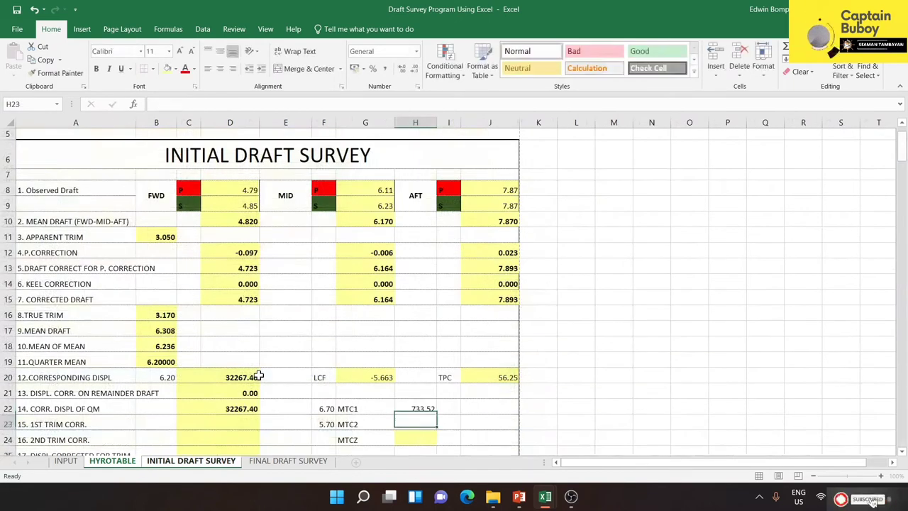
type("=")
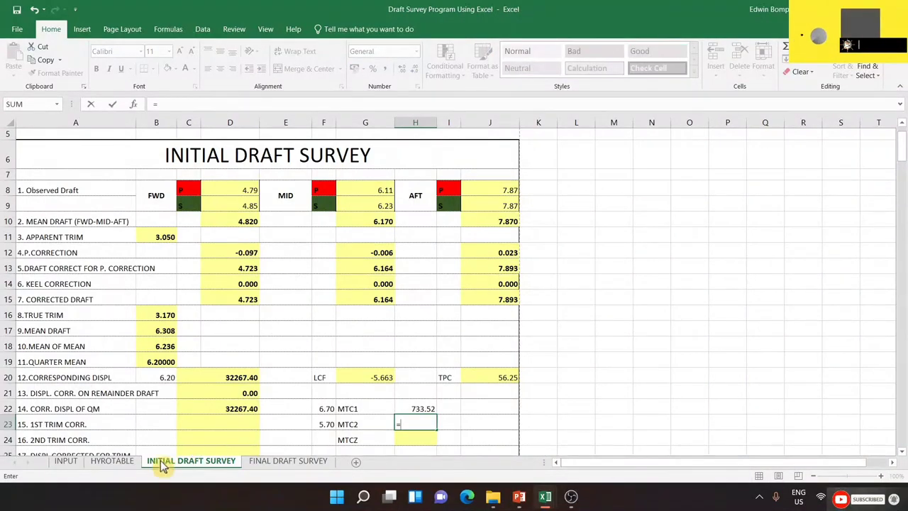
left_click(114, 461)
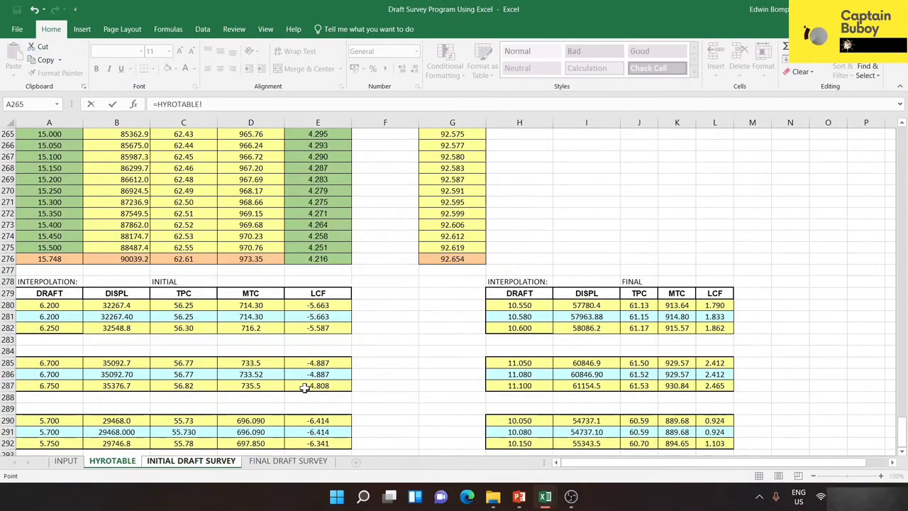
left_click(253, 432)
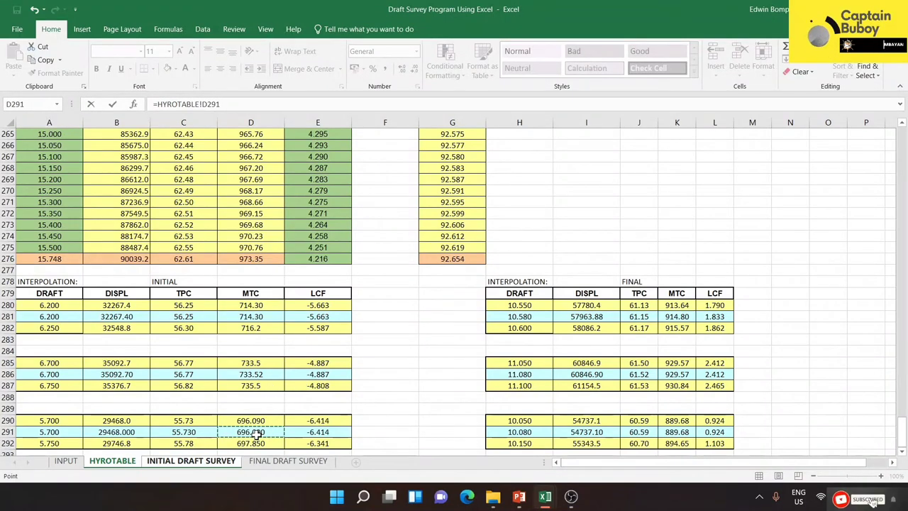
key("Return")
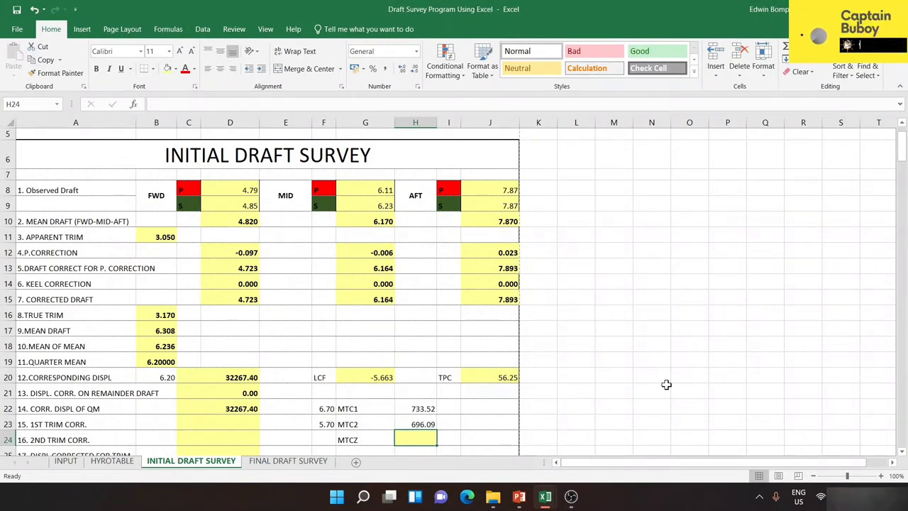
Step: Enter =H22-H23 in H24 so MTCZ shows 37.43
type("=")
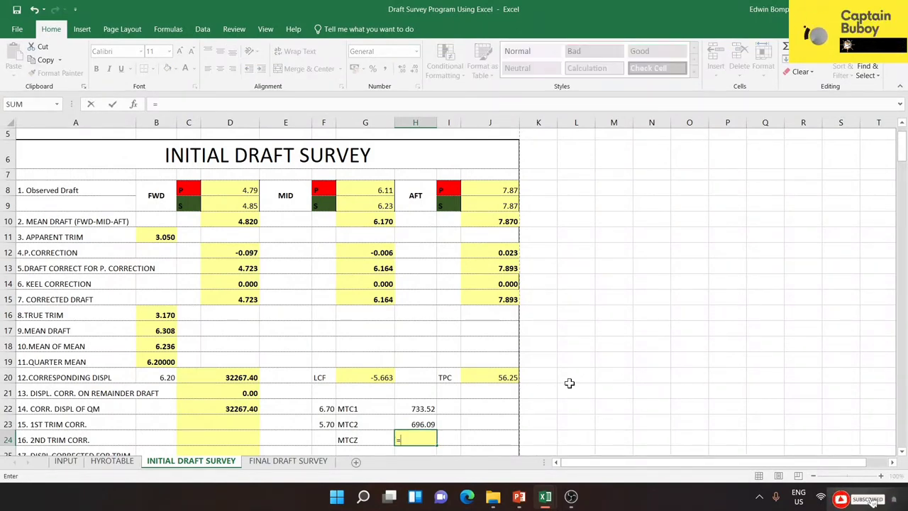
left_click(429, 405)
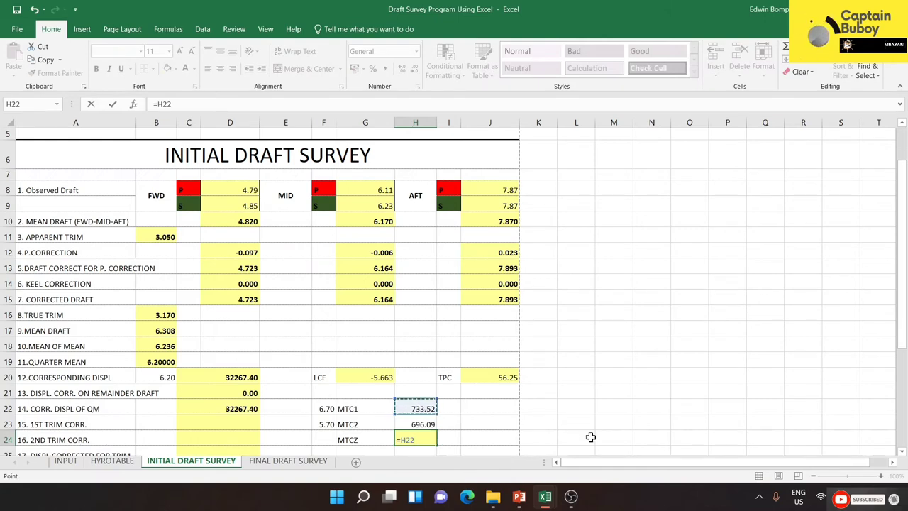
type("-")
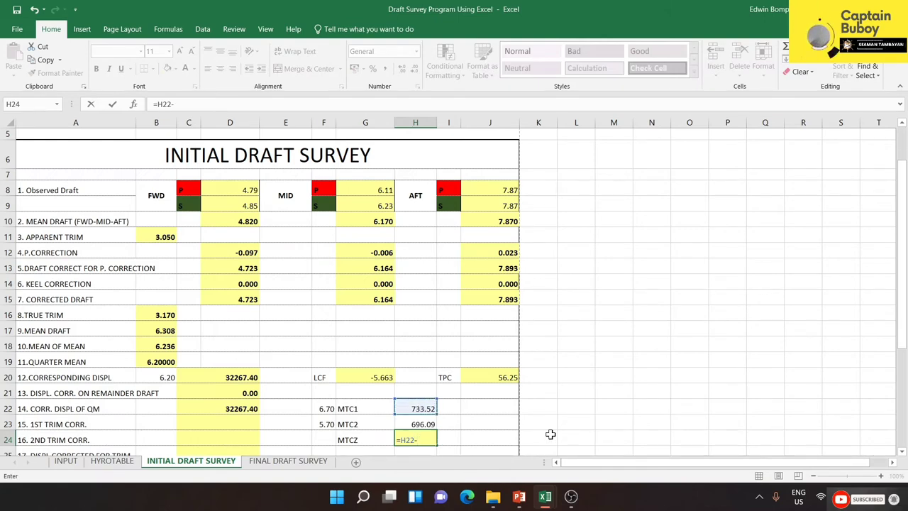
left_click(425, 424)
key("Return")
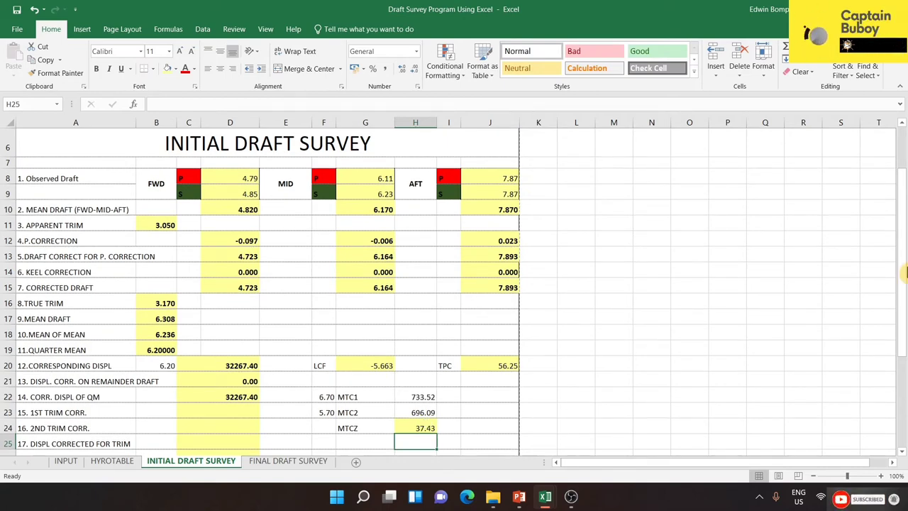
Step: Start a formula with = in the 1st trim correction cell C23:D23
left_click_drag(900, 333, 901, 375)
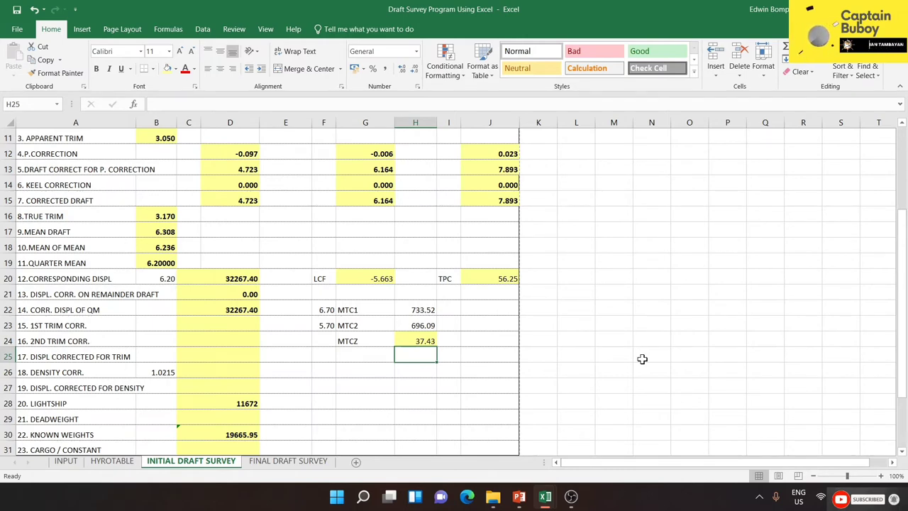
left_click(241, 324)
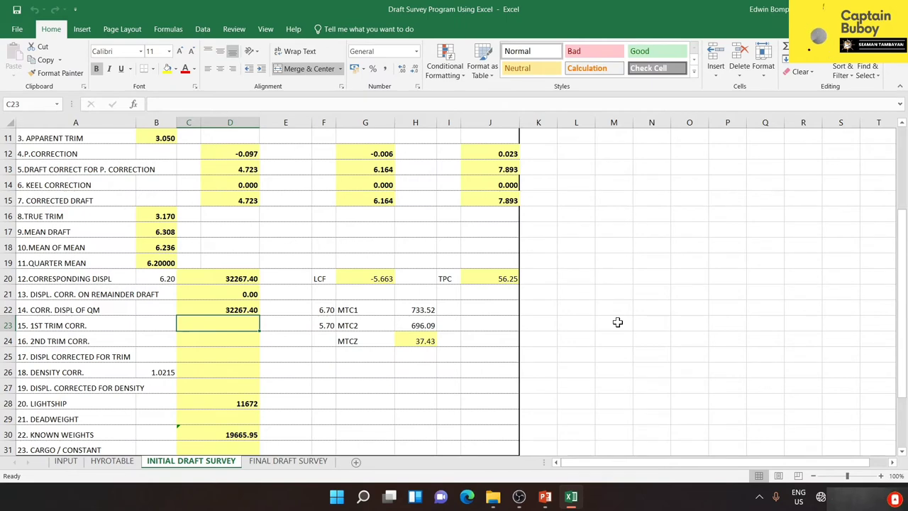
type("=")
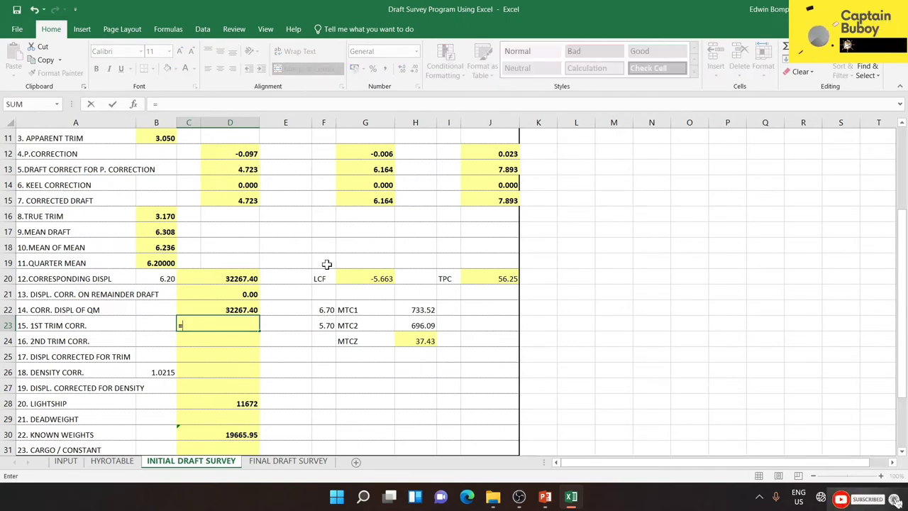
Step: Build the C23 formula as (B16*G20*J20*100) followed by a division sign
left_click(158, 216)
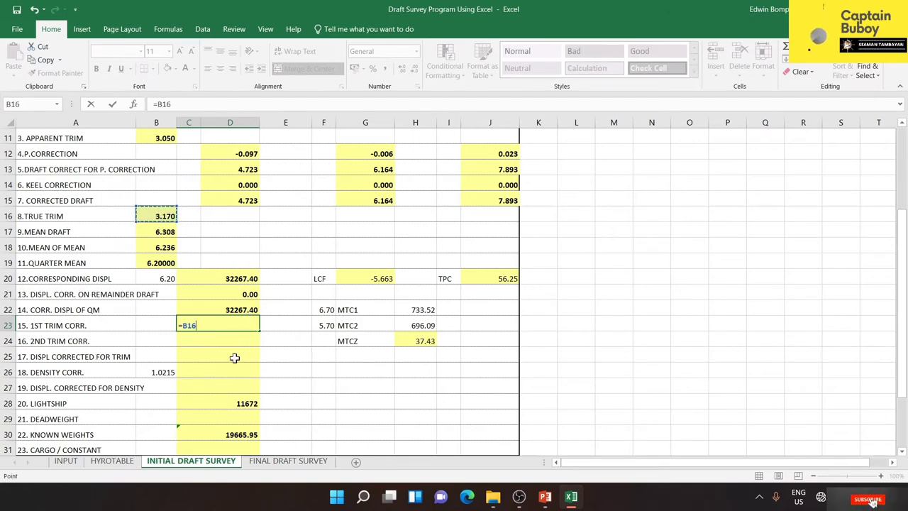
type("*")
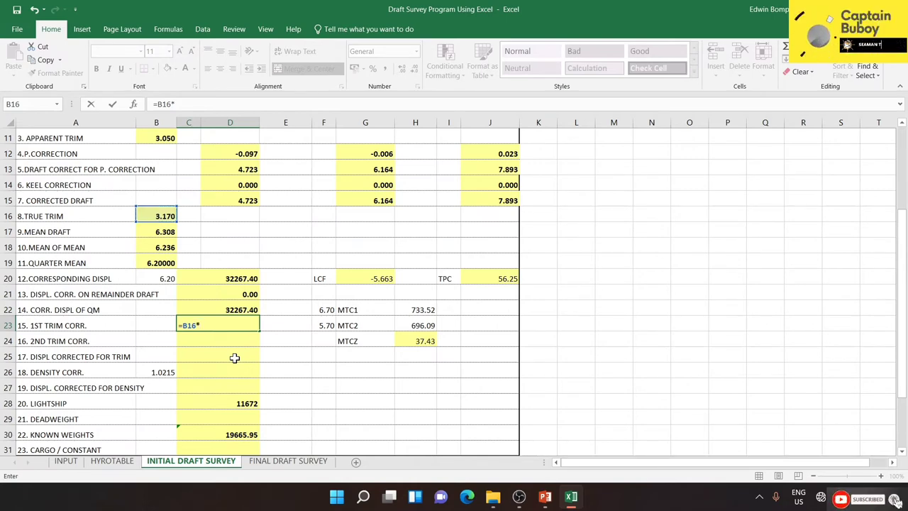
left_click(368, 276)
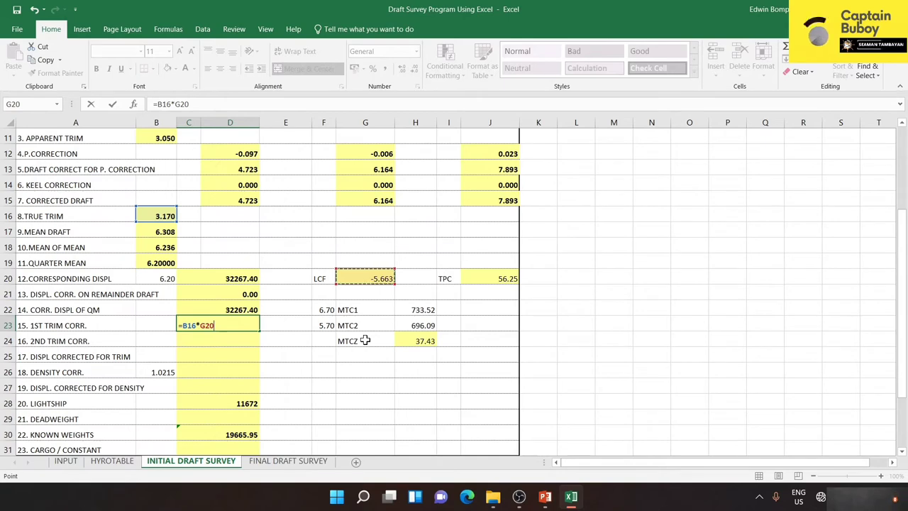
type("*")
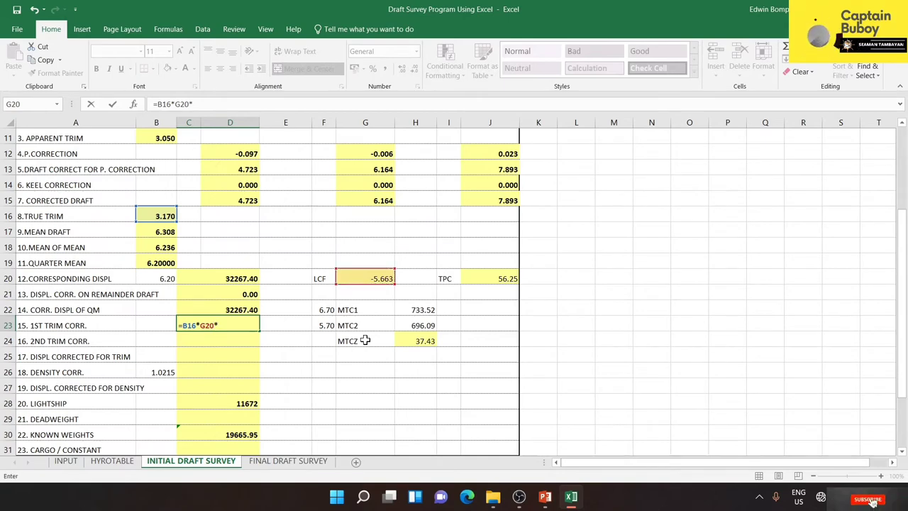
left_click(507, 277)
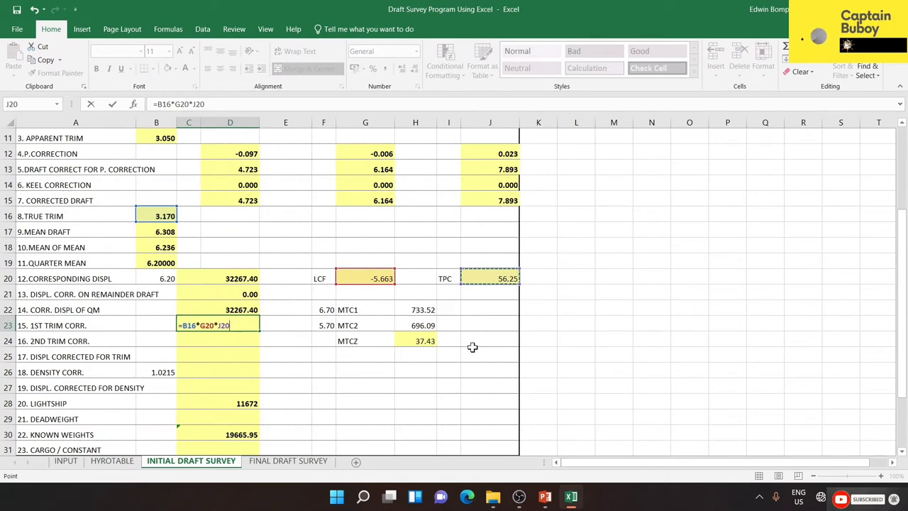
type("*")
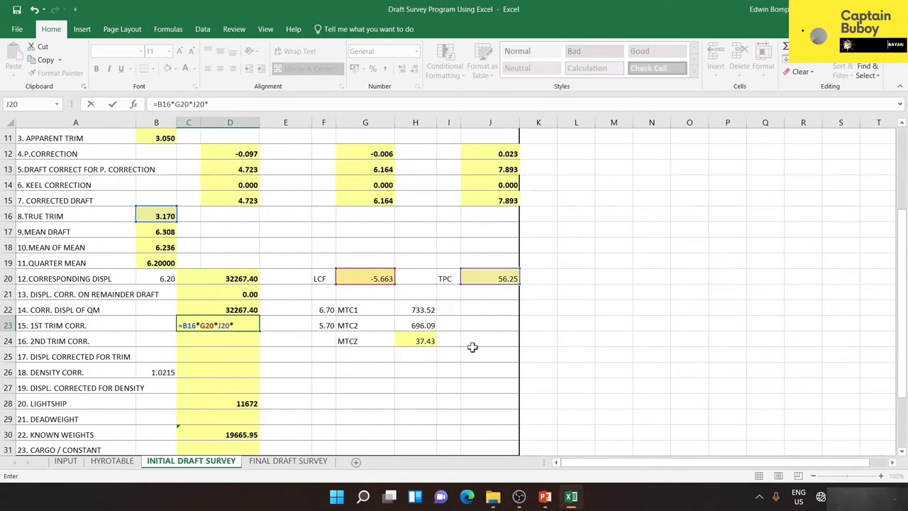
type("100")
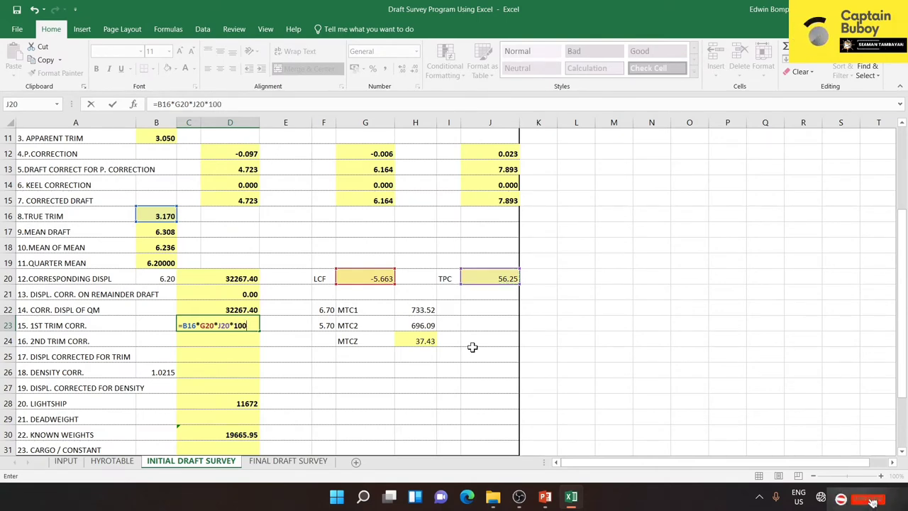
left_click(183, 327)
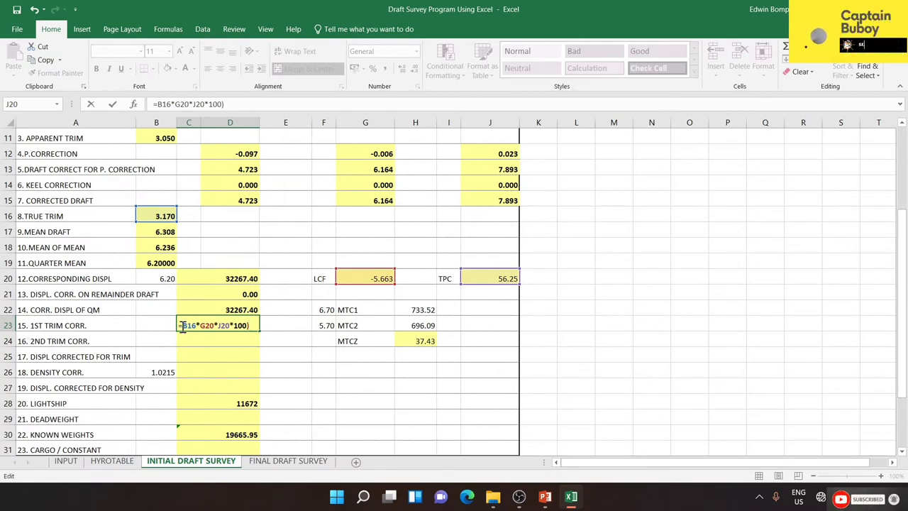
type("(")
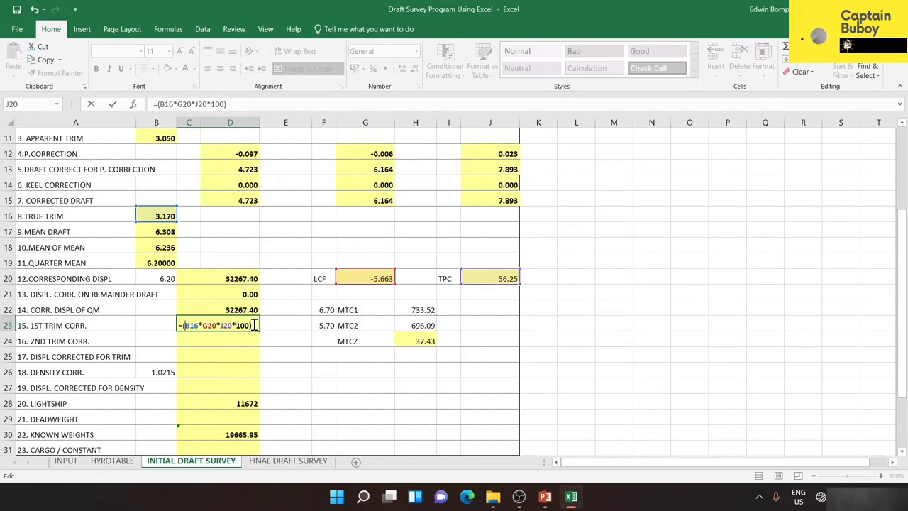
type("/")
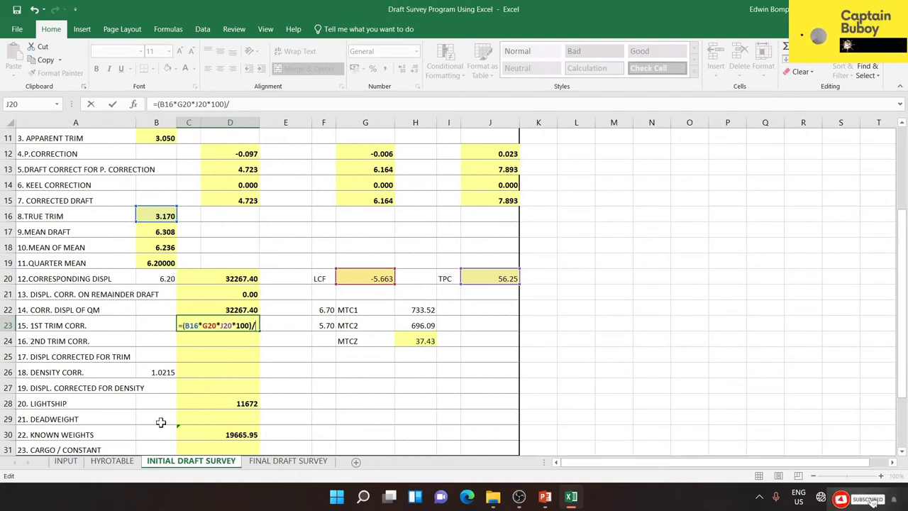
Step: Divide the 1st trim correction by the LBP in INPUT!D21 and commit it
left_click(62, 460)
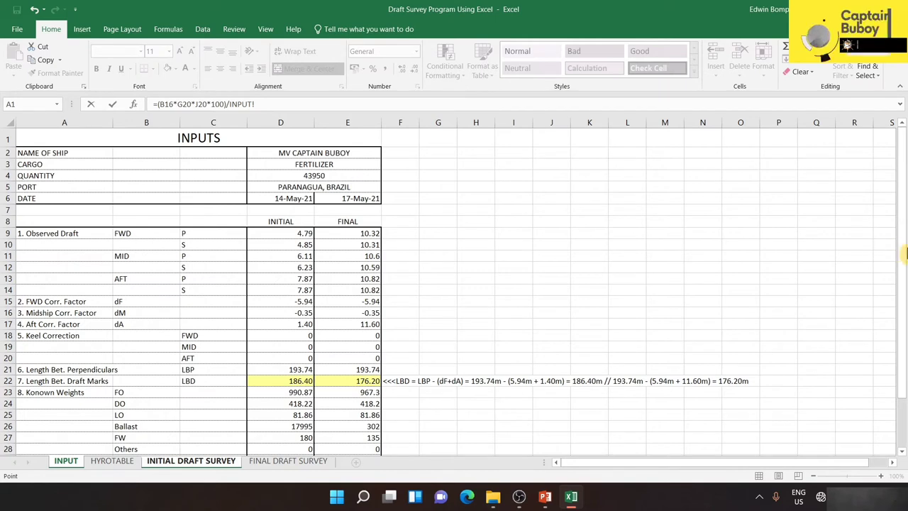
left_click_drag(904, 253, 899, 335)
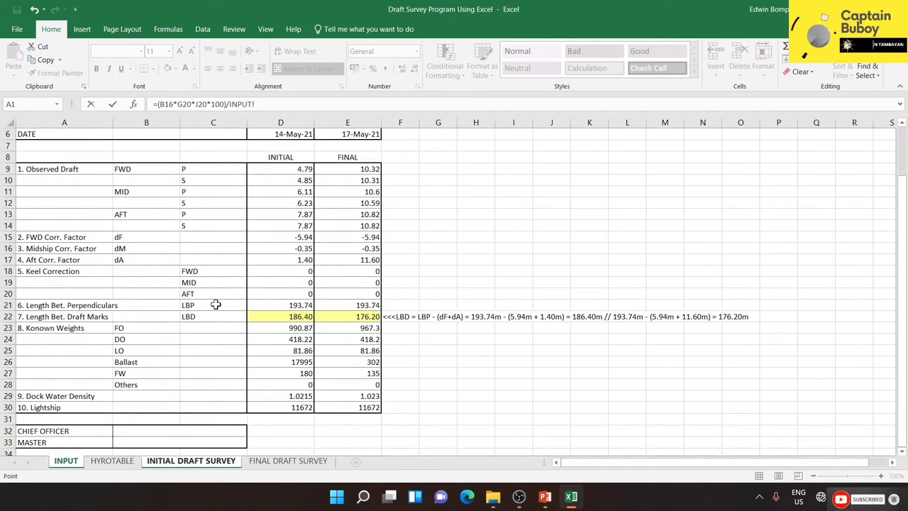
left_click(293, 306)
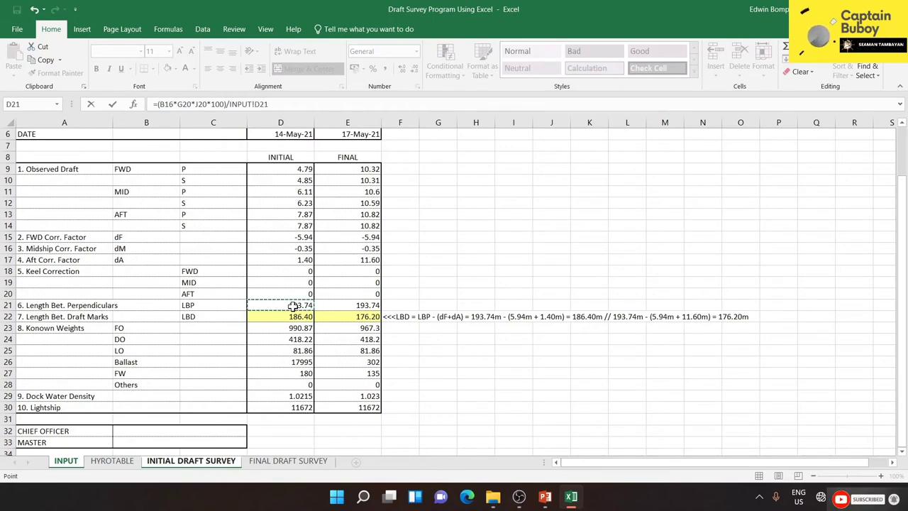
key("Return")
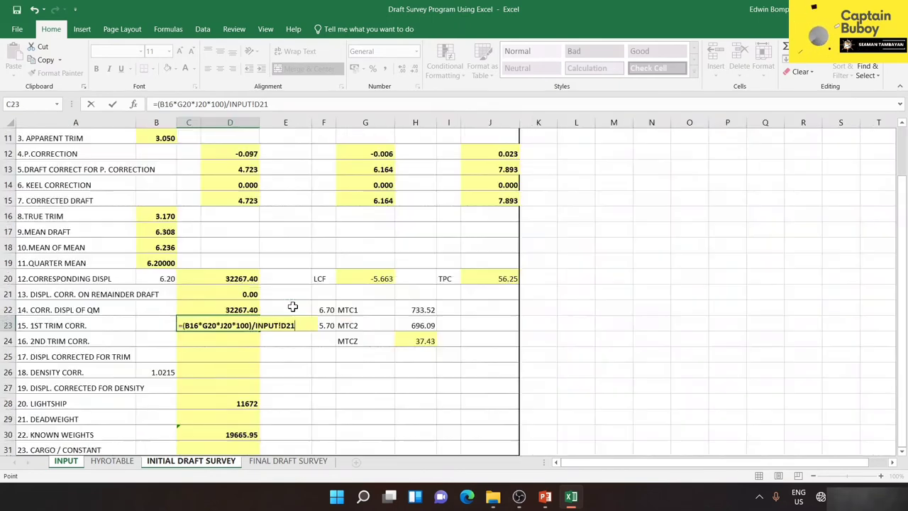
Step: Wrap the C23 formula in ROUND(...,2) so it shows -521.21
left_click(239, 326)
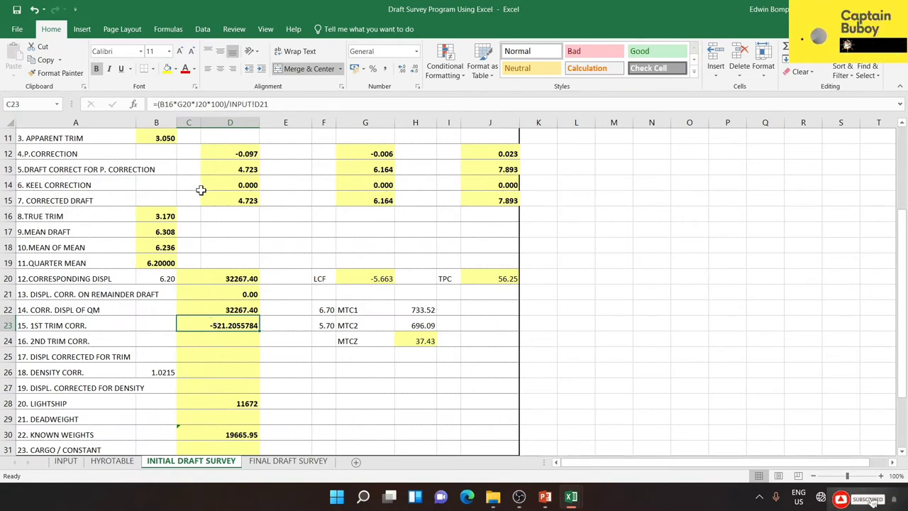
left_click(157, 104)
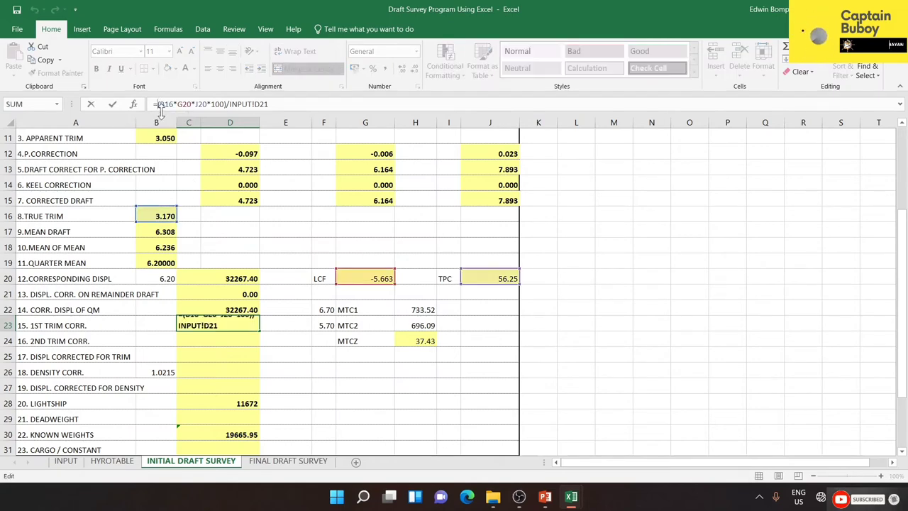
type("rou")
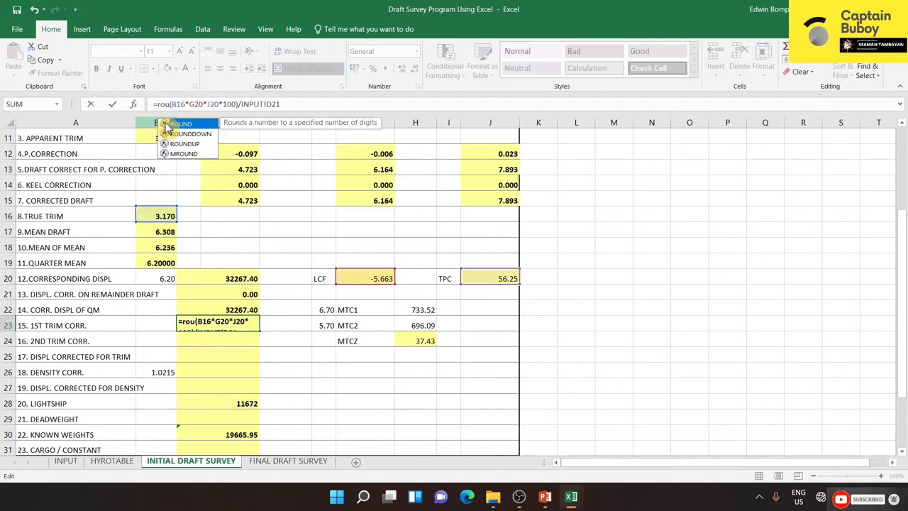
type("nd(")
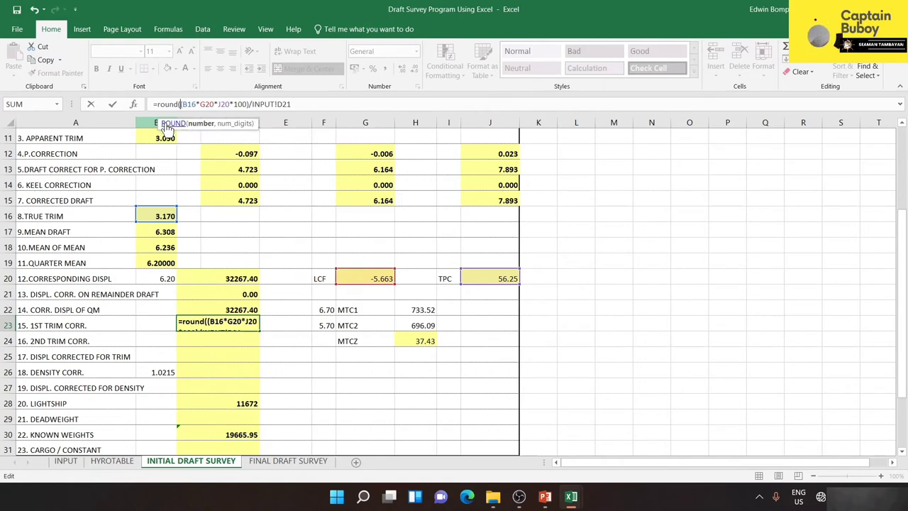
left_click(308, 104)
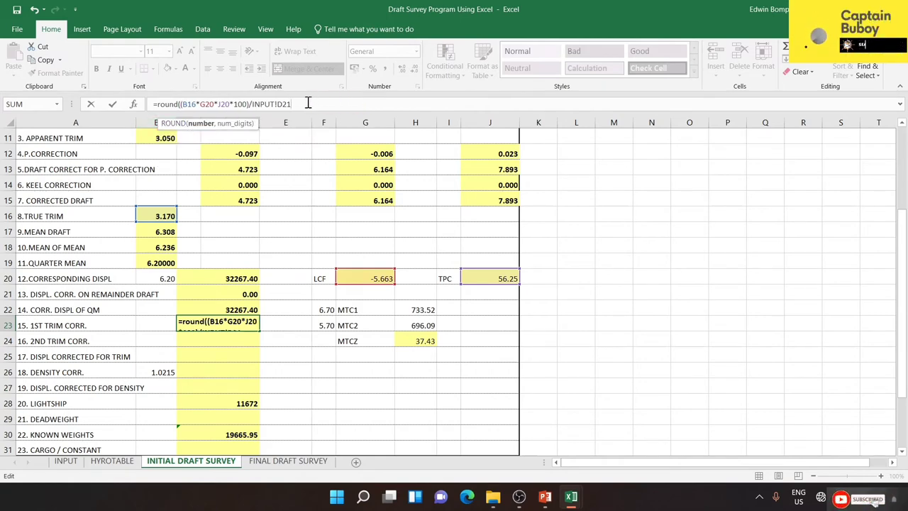
type(",2")
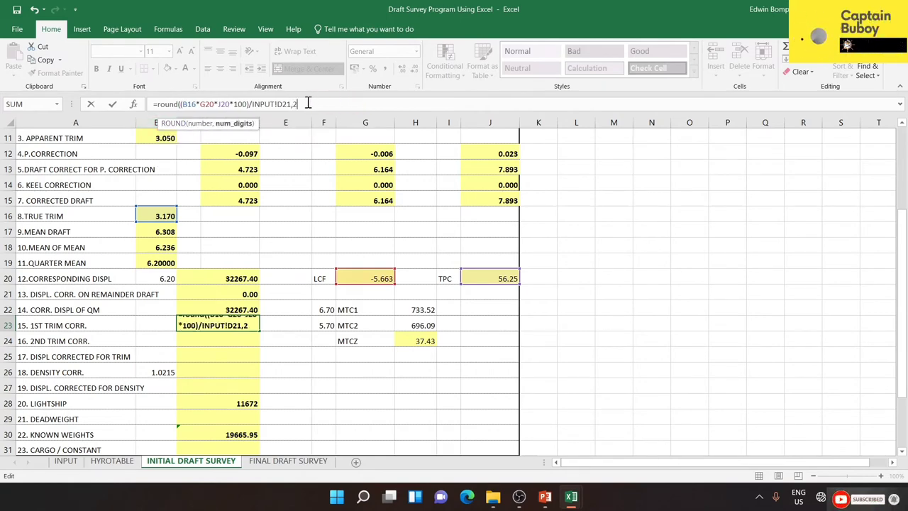
type(")")
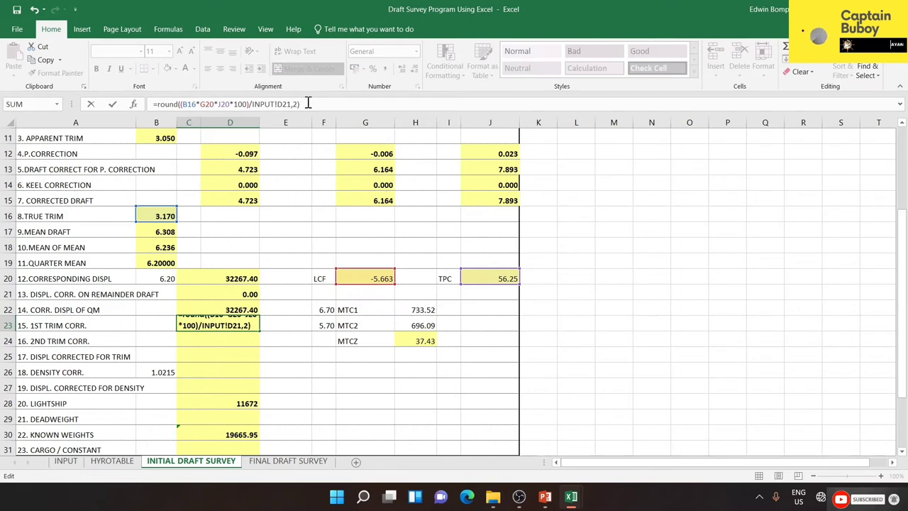
key("Return")
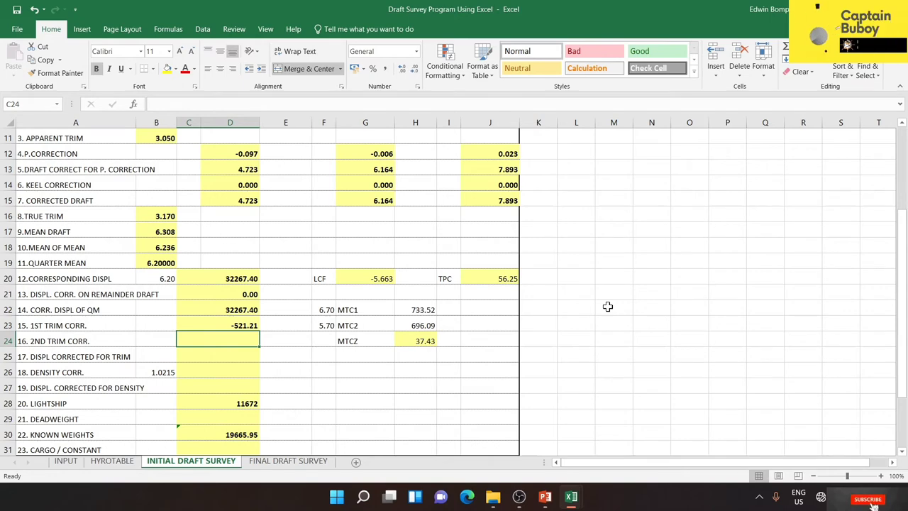
Step: Enter B16*B16*50*H24 as the 2nd trim correction formula in C24
type("=")
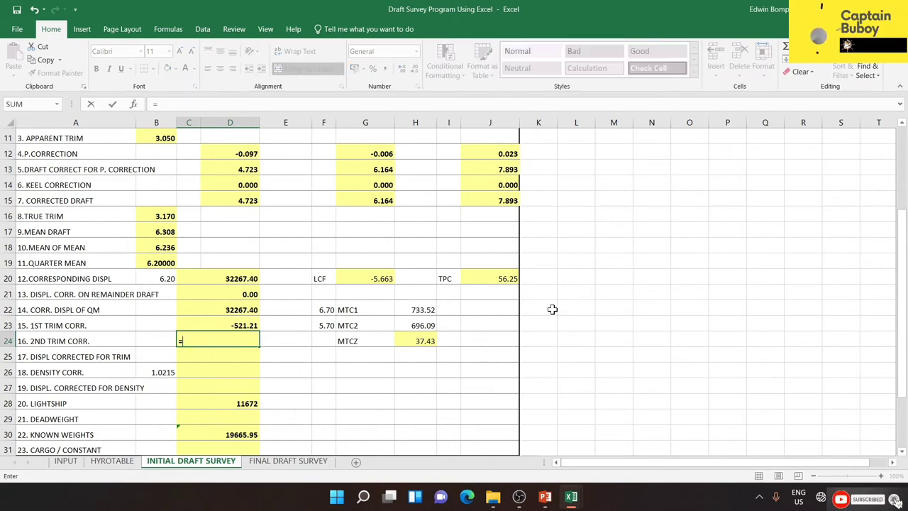
left_click(166, 214)
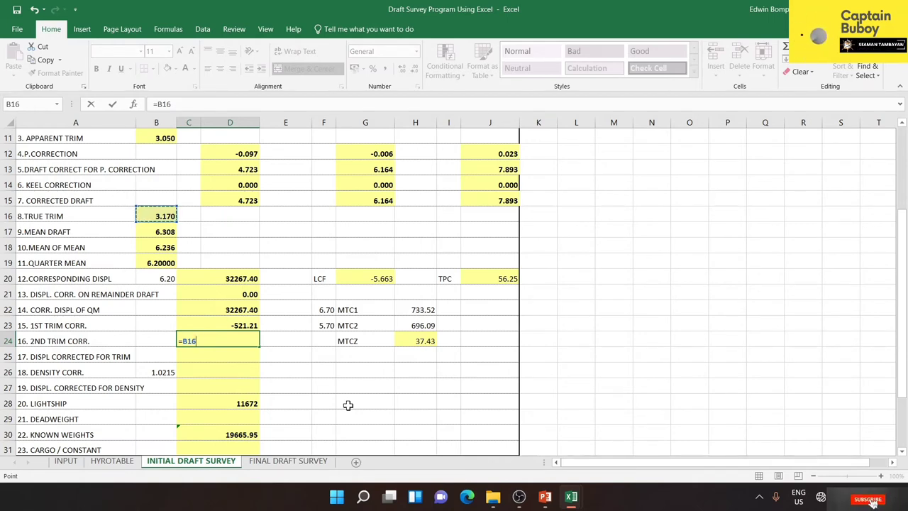
type("*")
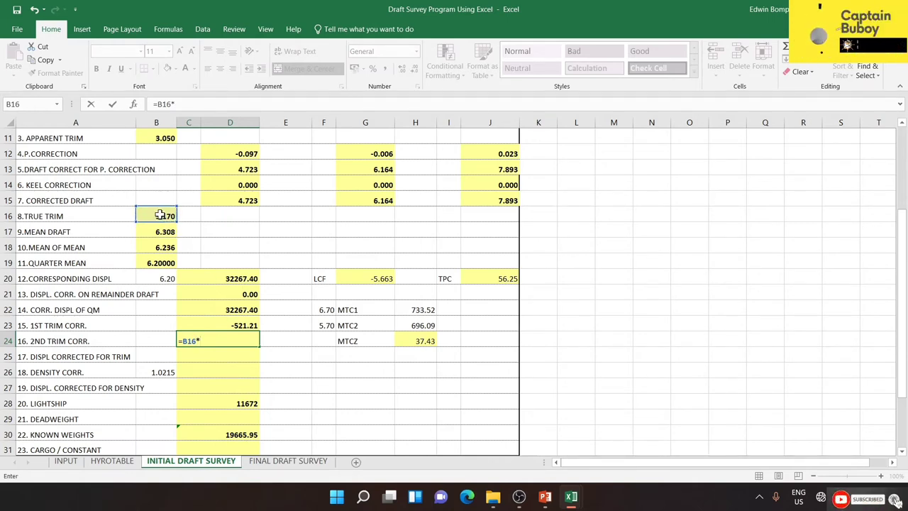
left_click(161, 215)
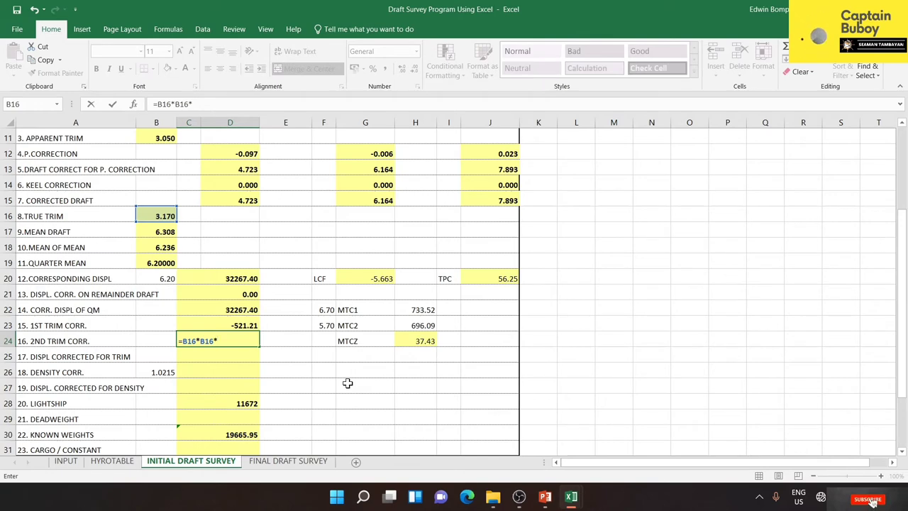
type("50*")
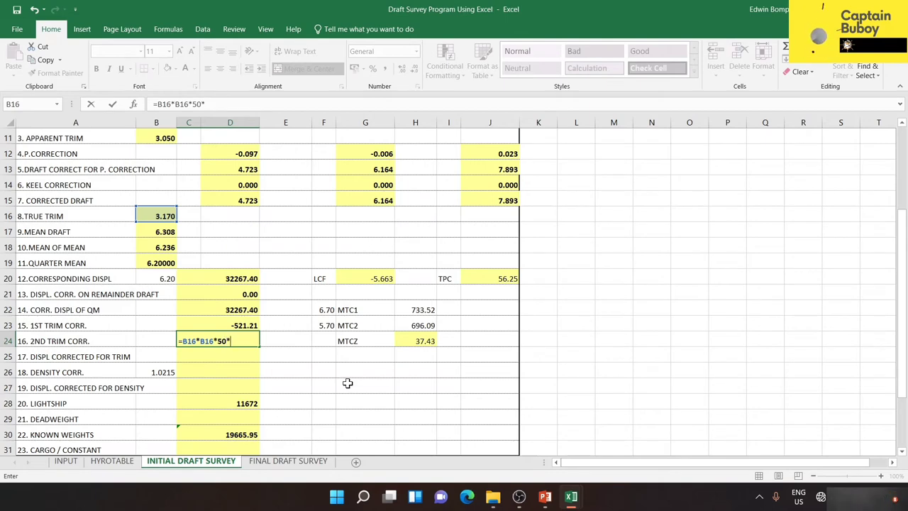
left_click(426, 340)
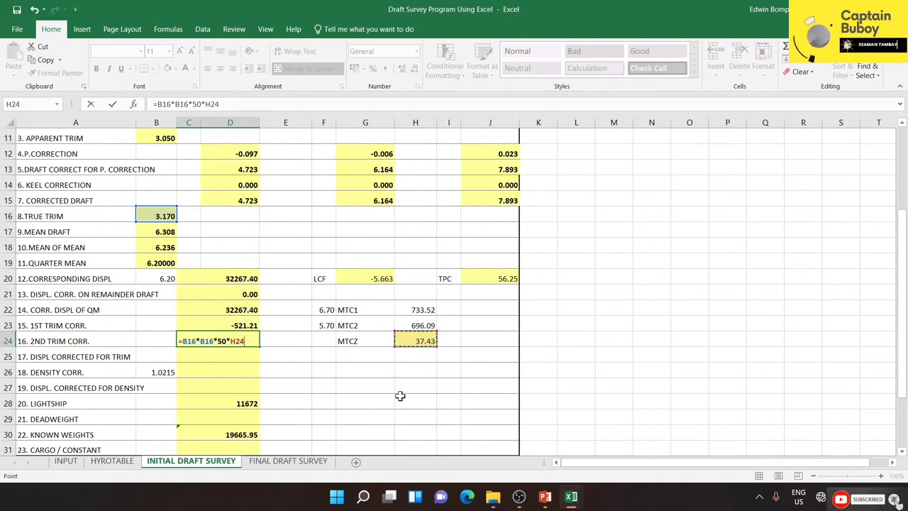
type(")")
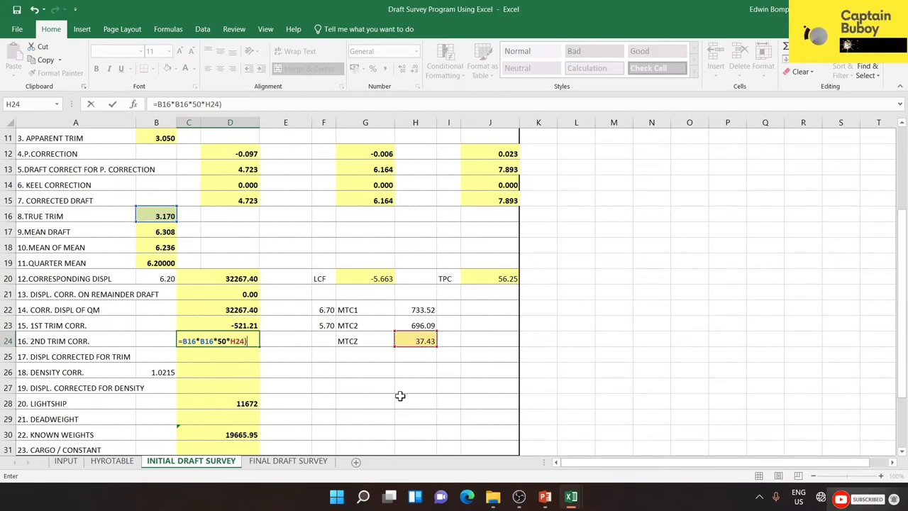
Step: Wrap it in parentheses and divide by INPUT!D21, giving 97.07090095
left_click(183, 341, "shift")
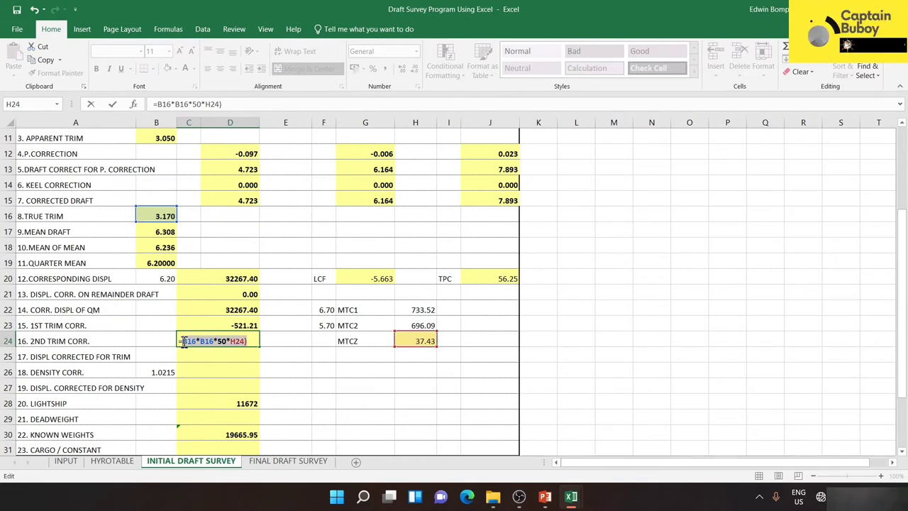
left_click(183, 341)
type("(")
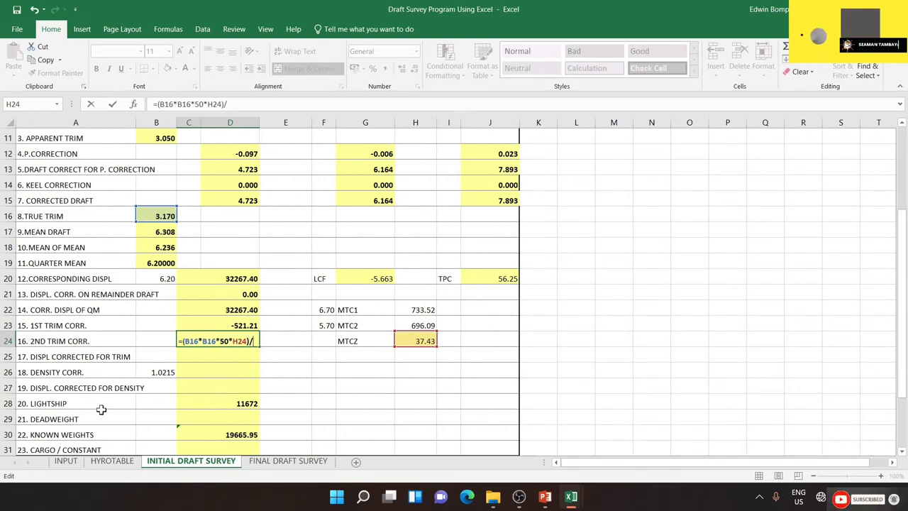
left_click(74, 461)
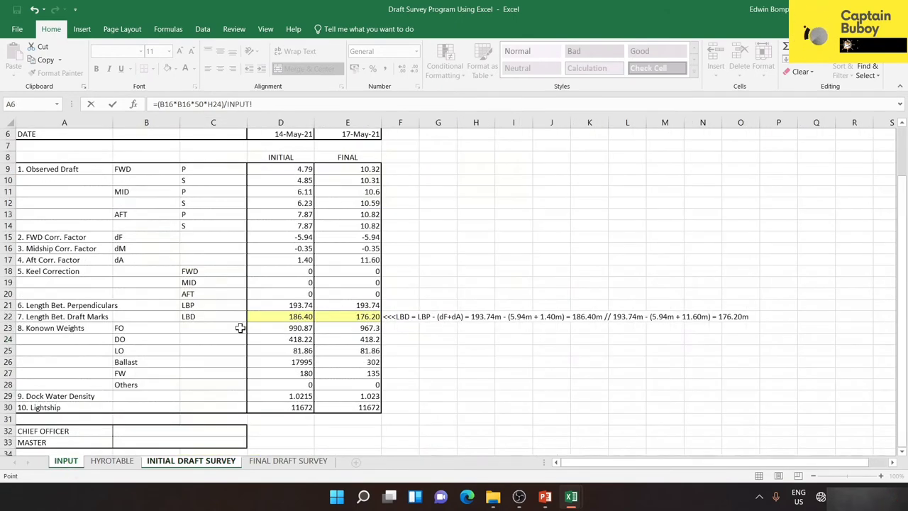
left_click(289, 306)
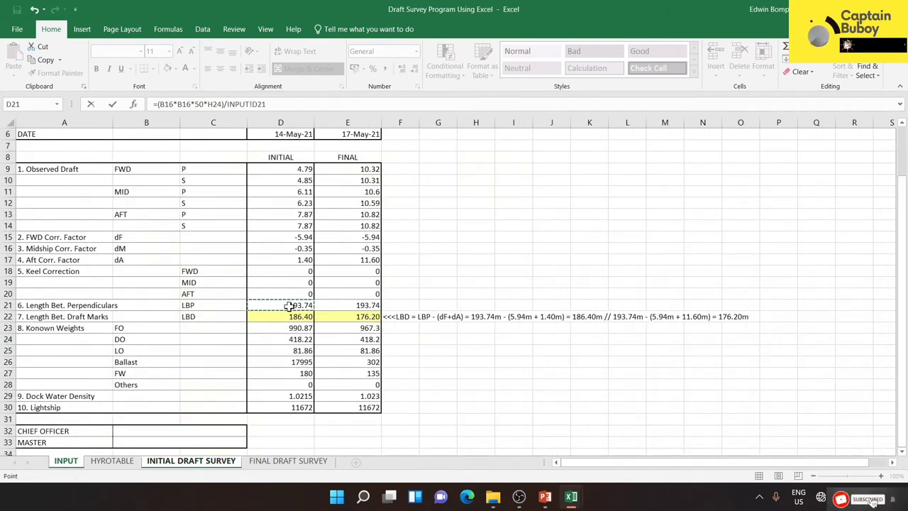
key("Return")
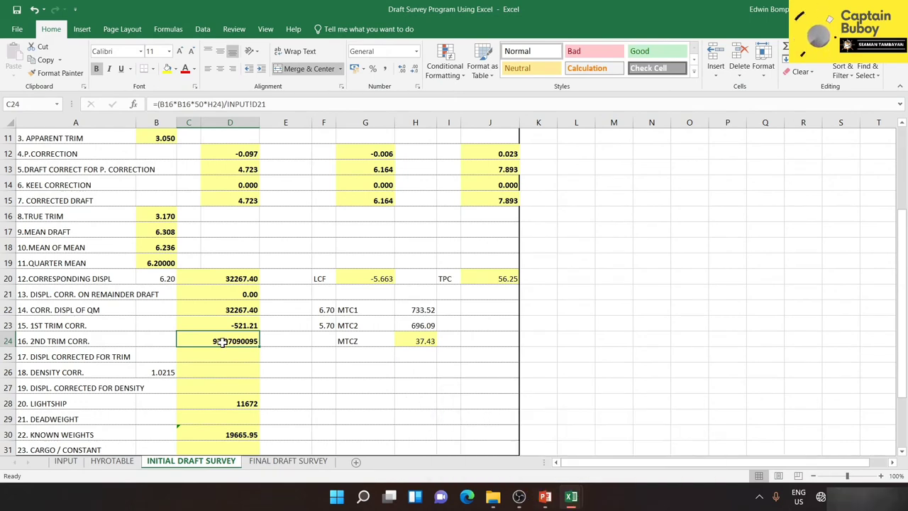
Step: Wrap the C24 formula in ROUND(...,2) so the 2nd trim correction shows 97.07
left_click(160, 105)
left_click(160, 105)
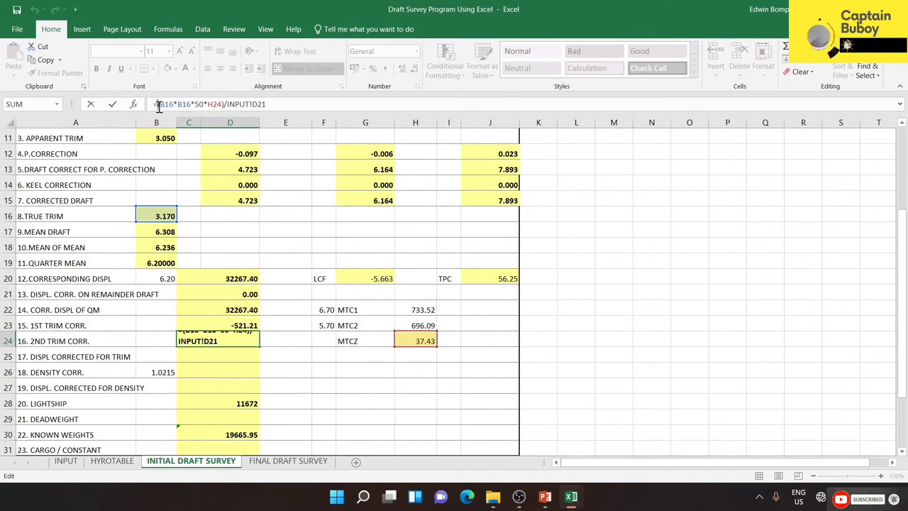
type("r")
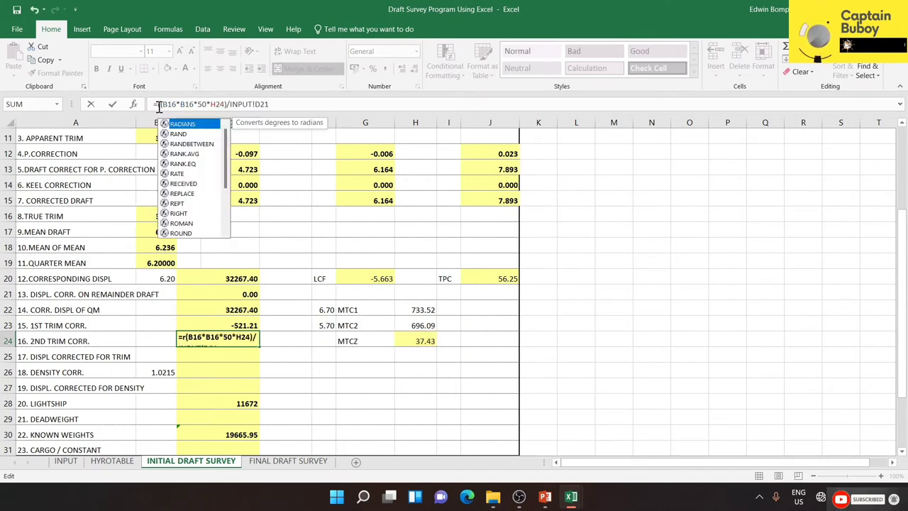
type("ound")
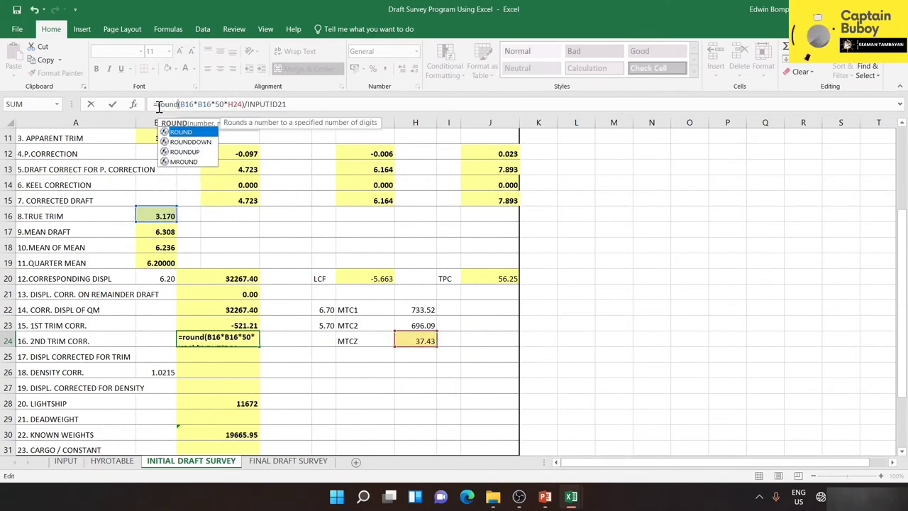
type("(")
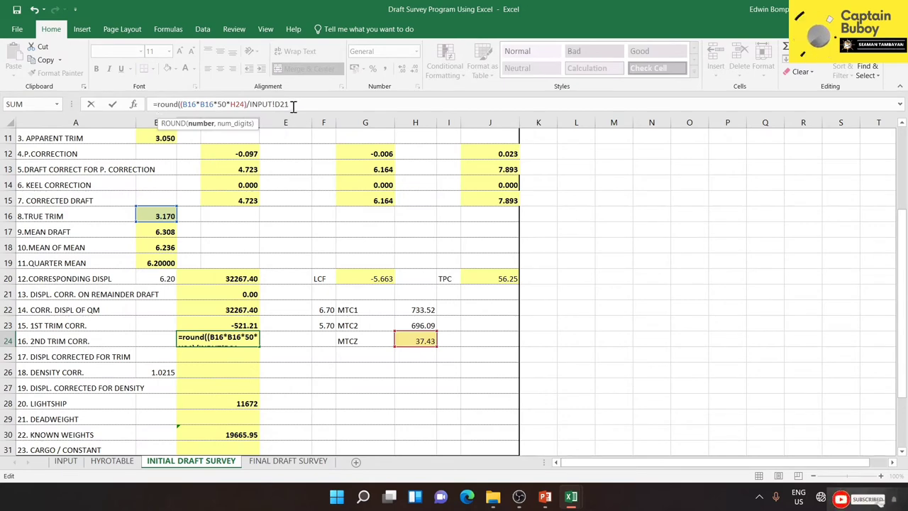
type(",2")
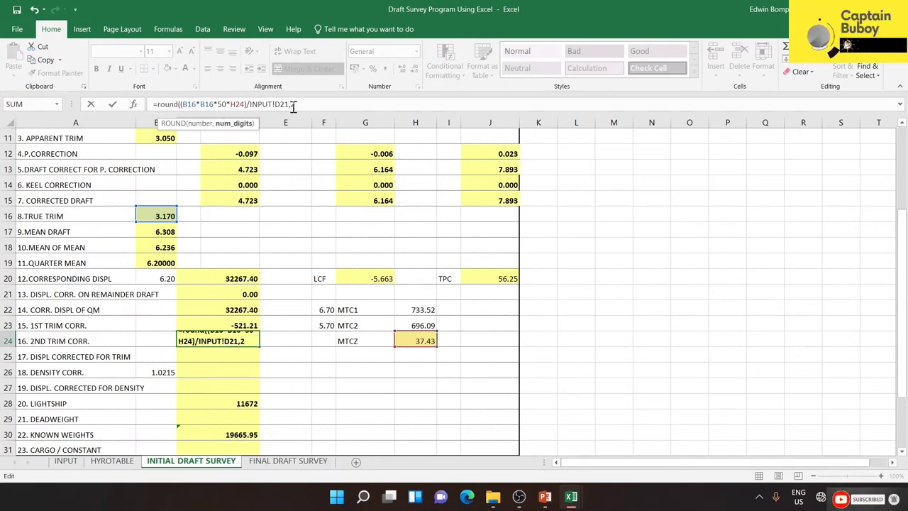
type(")")
key("Return")
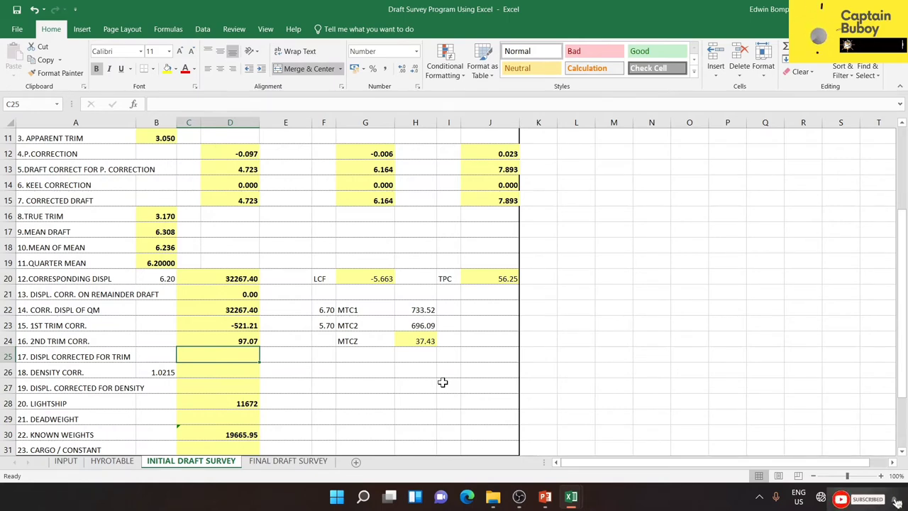
Step: Enter =C22+C23+C24 in C25, giving a trim-corrected displacement of 31843.26
type("=")
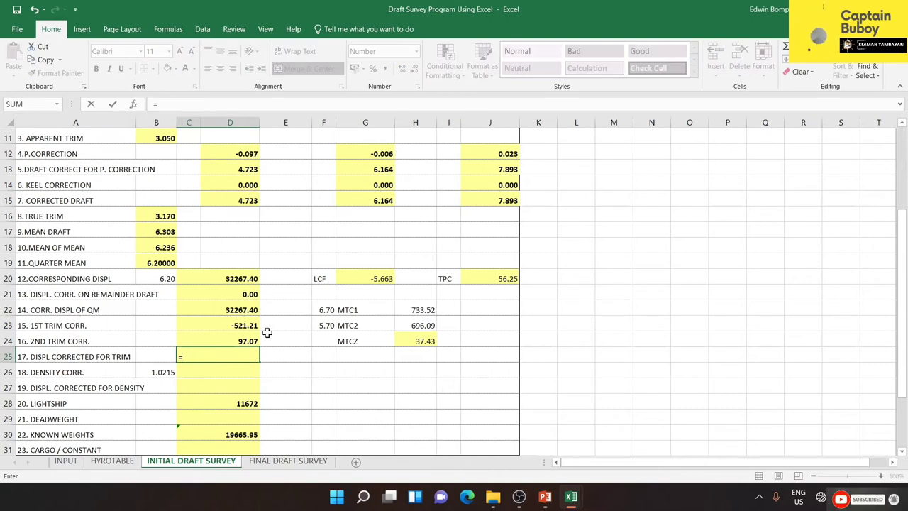
left_click(239, 310)
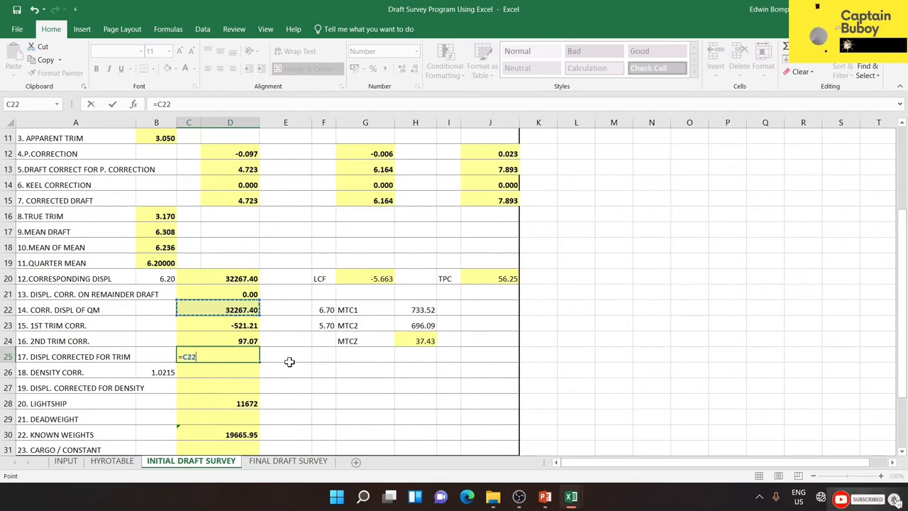
type("+")
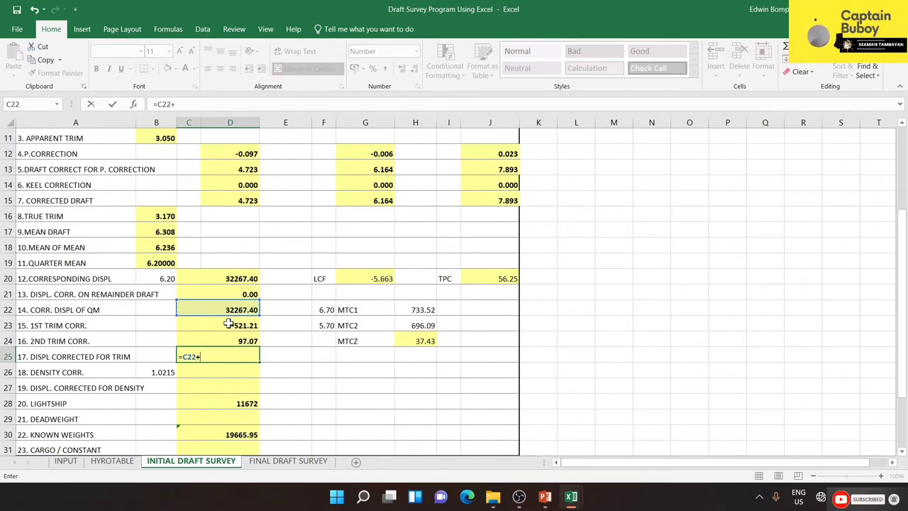
left_click(228, 323)
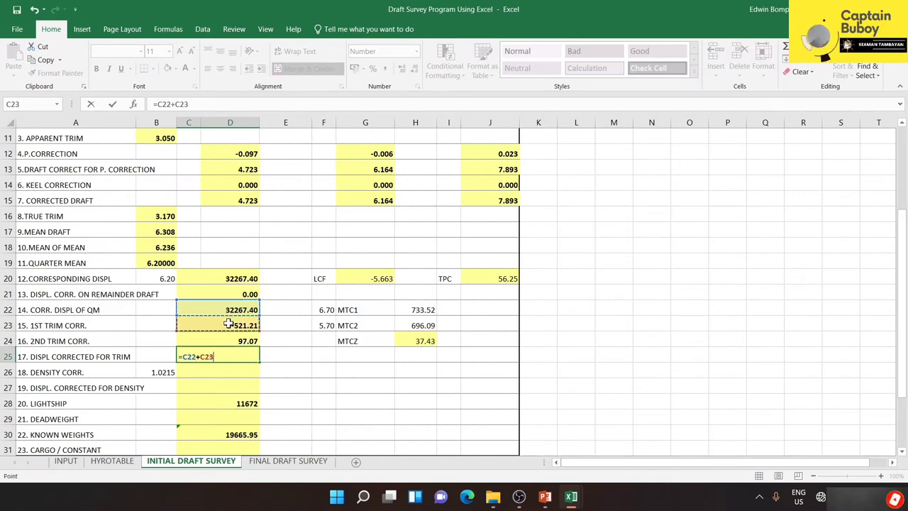
type("+")
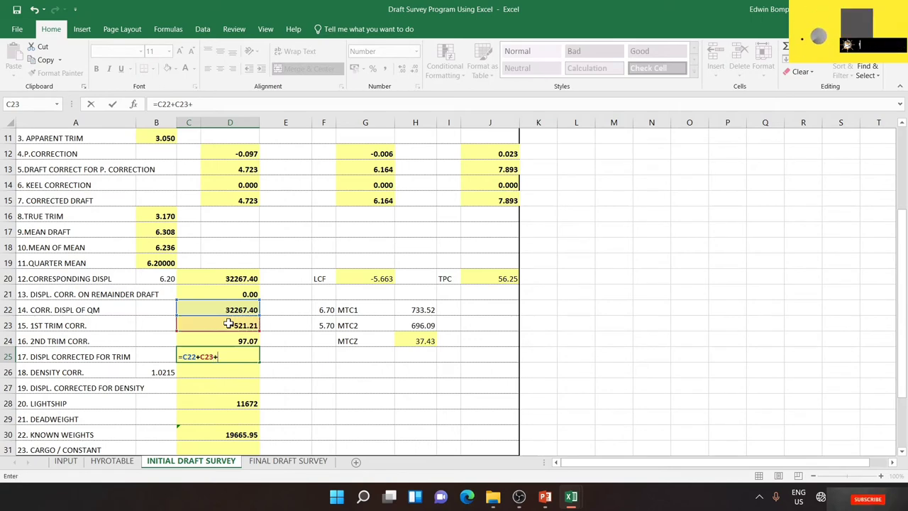
left_click(240, 341)
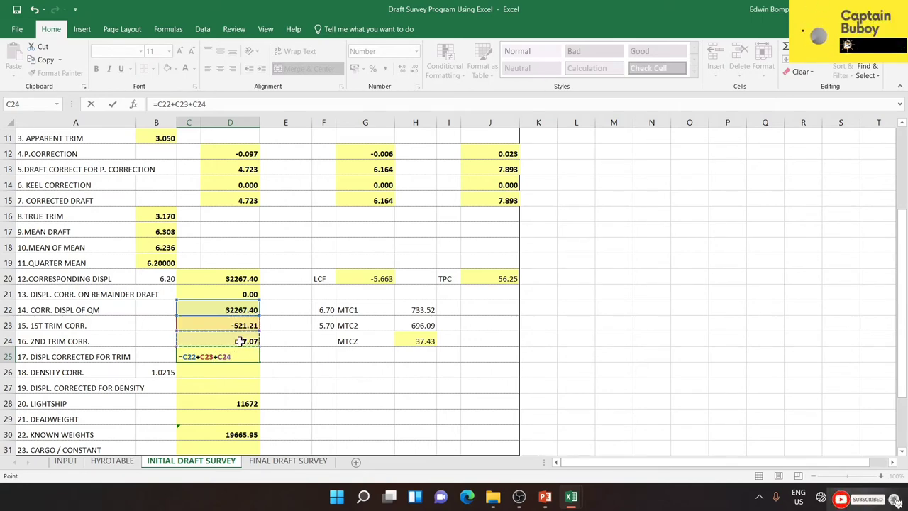
key("Return")
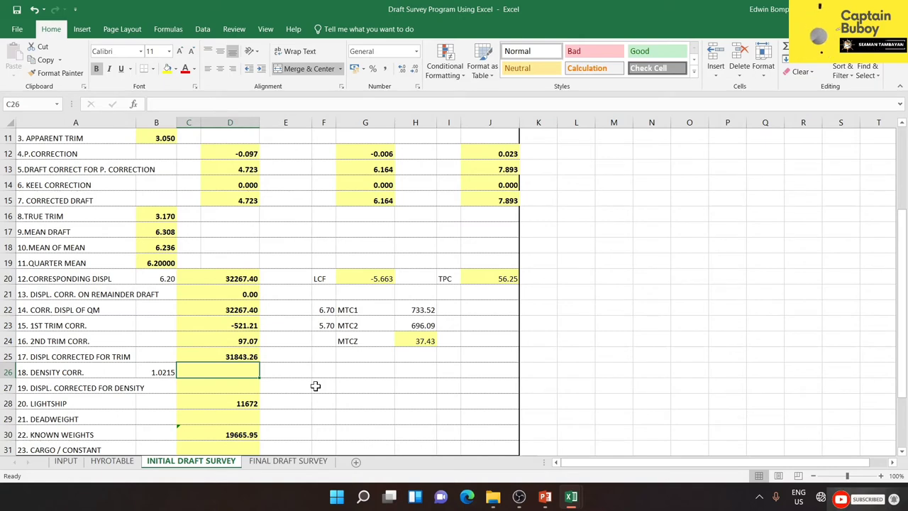
Step: Start the density correction in C26 as 1.025 minus the density in B26
type("1")
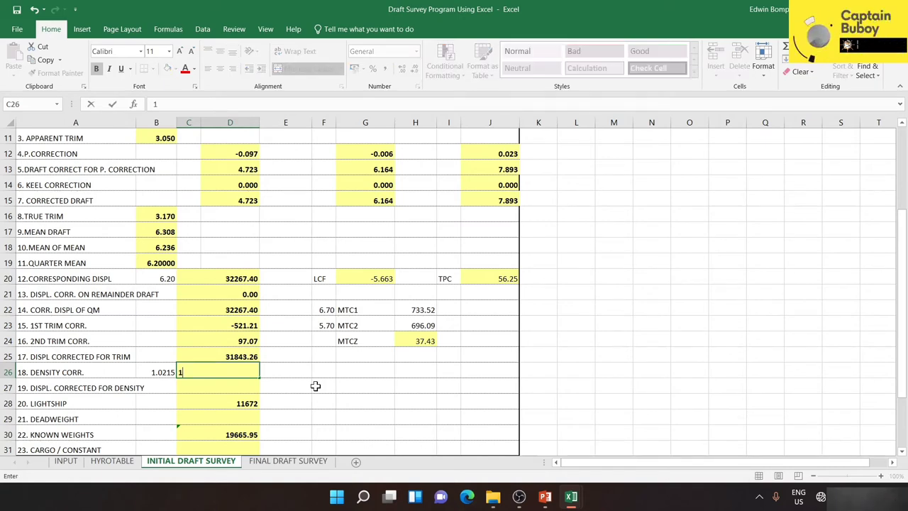
type(".025-")
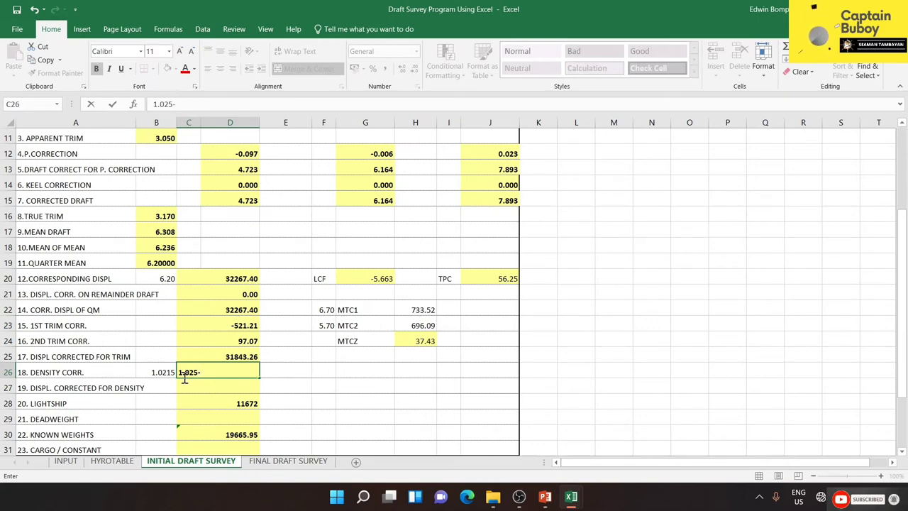
left_click(165, 370)
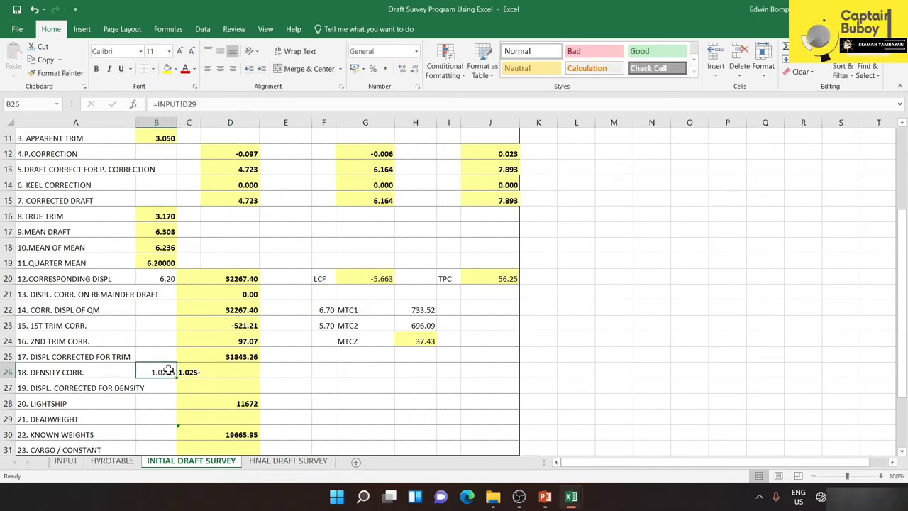
double_click(184, 372)
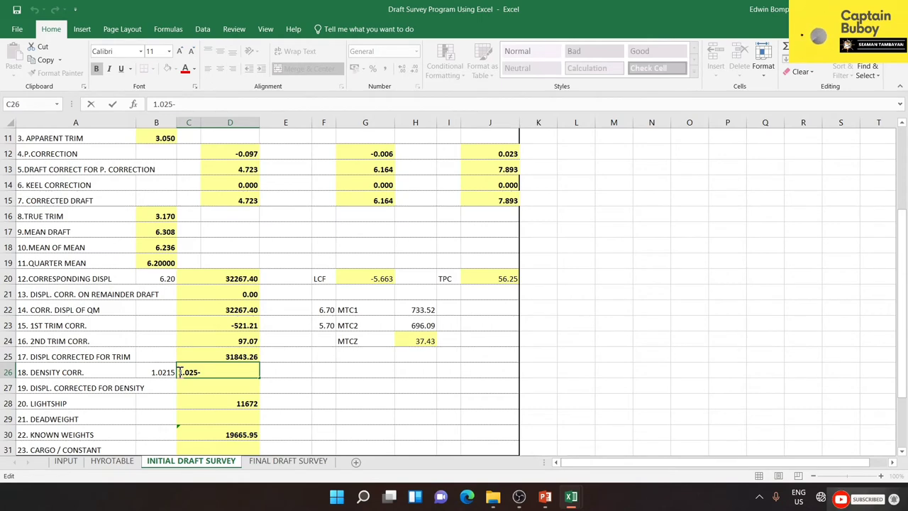
type("=")
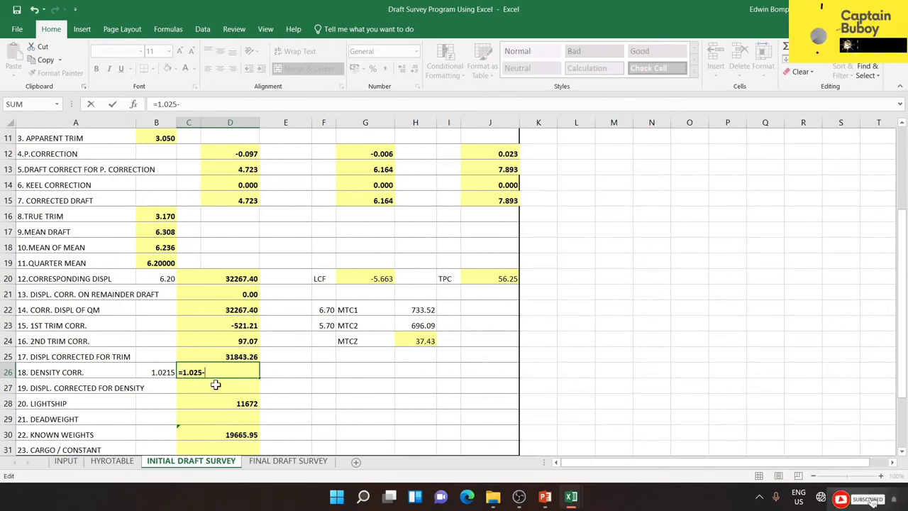
left_click(157, 369)
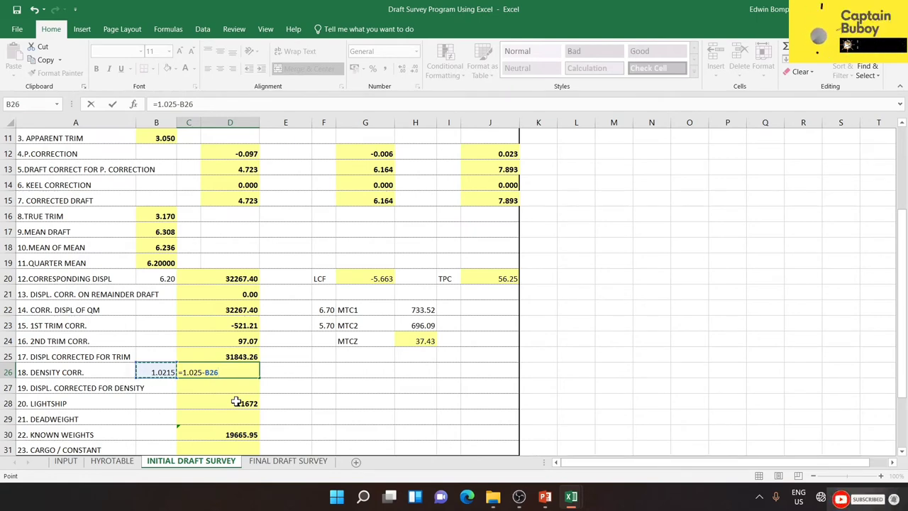
type(")")
Step: Complete C26 as ((1.025-B26)*C25)/1.025, giving 108.7330829
key("F2")
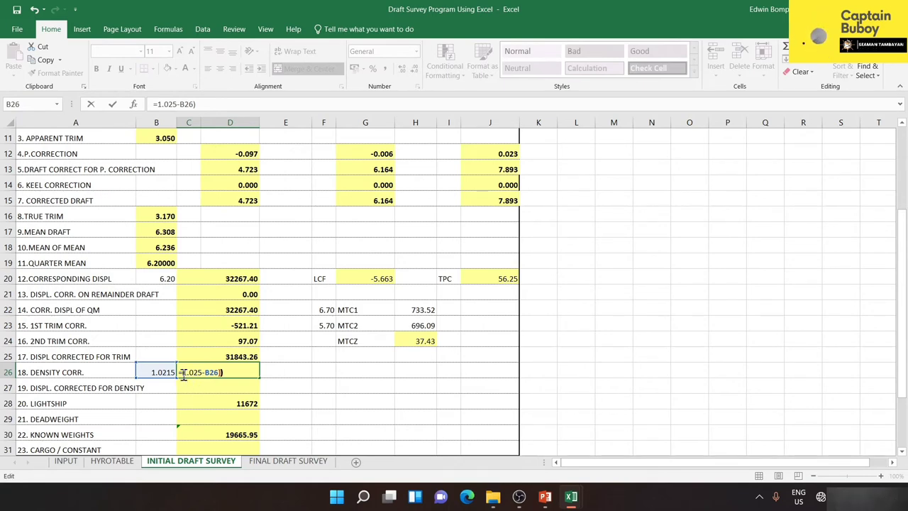
left_click(182, 371)
type("(")
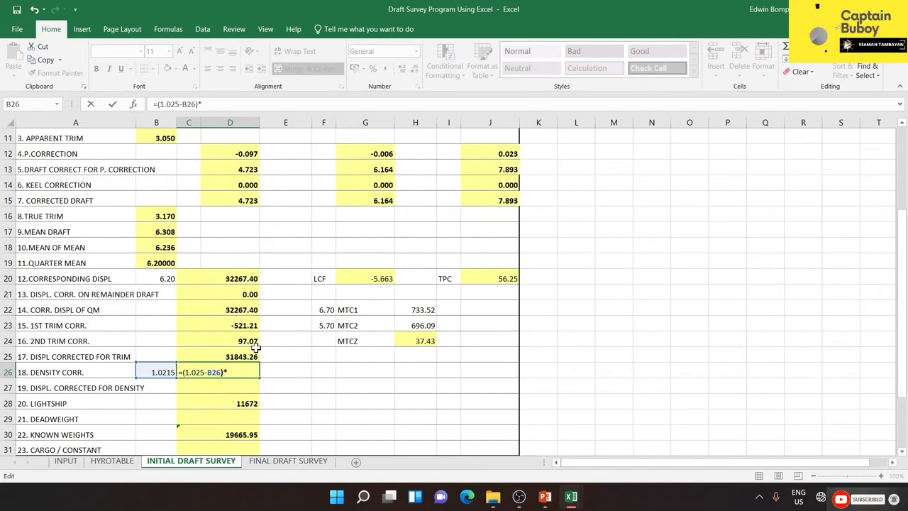
left_click(239, 356)
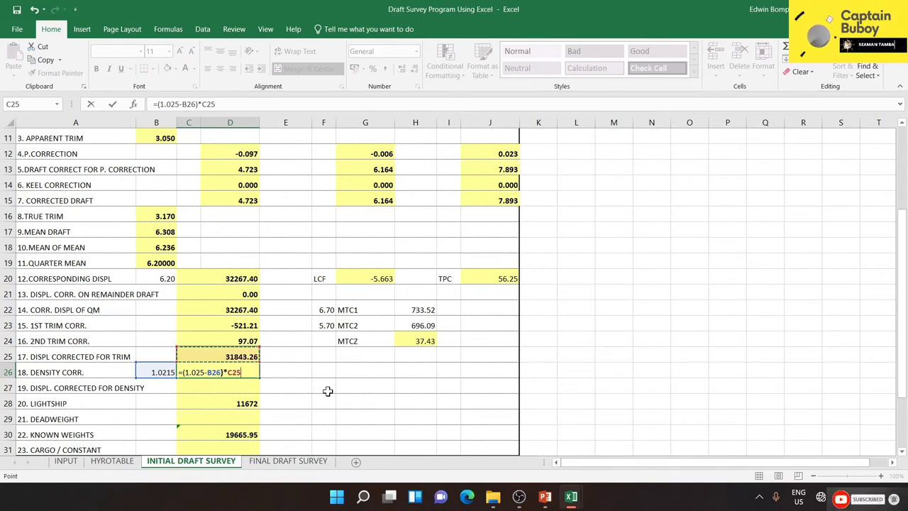
type("/")
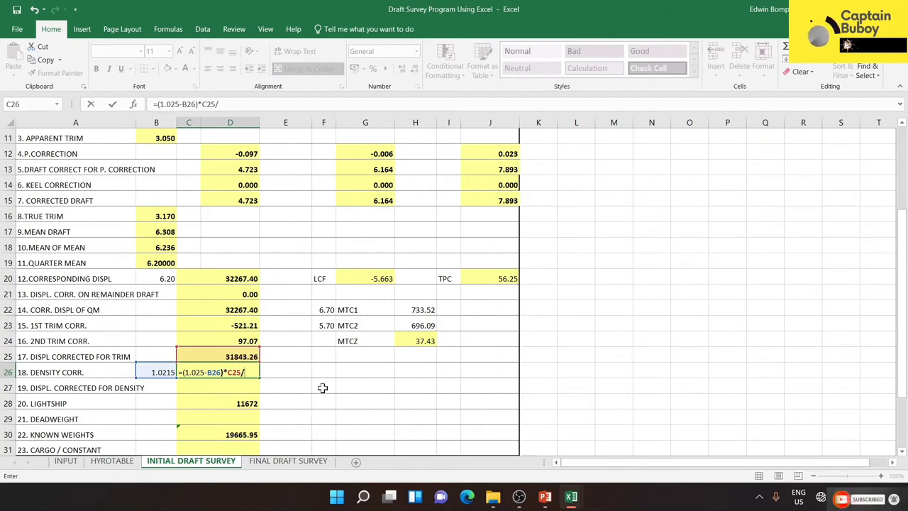
left_click(241, 372)
type(")")
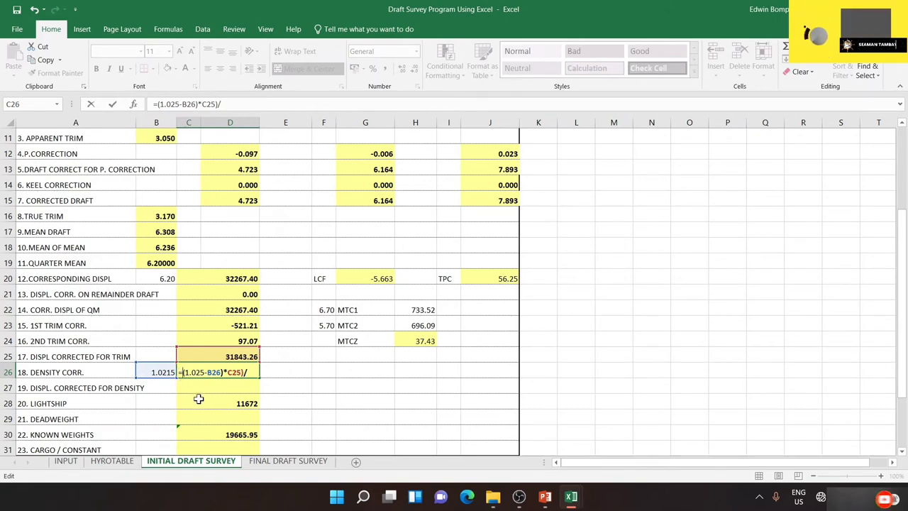
type("(")
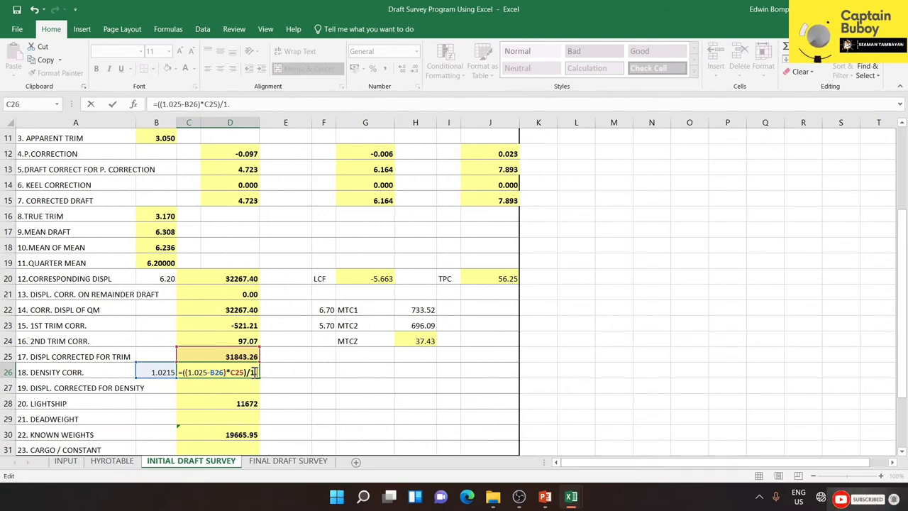
type("025")
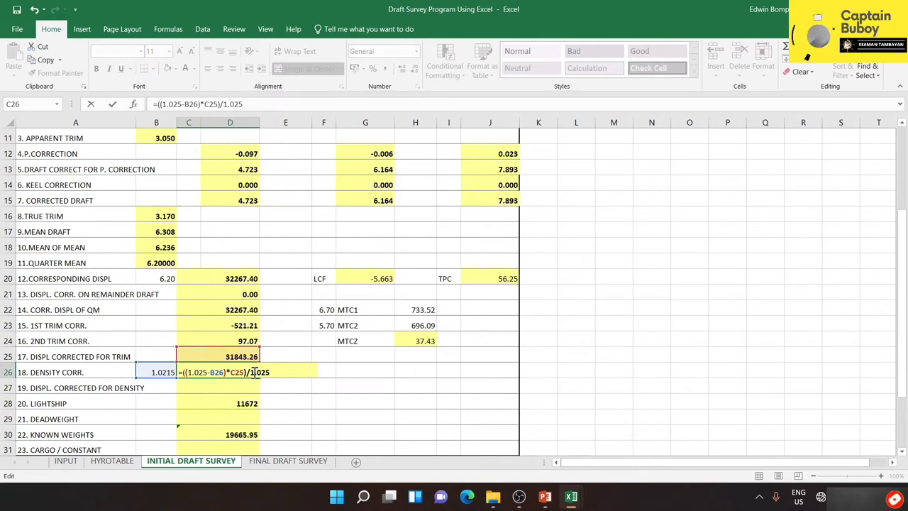
key("ctrl+Return")
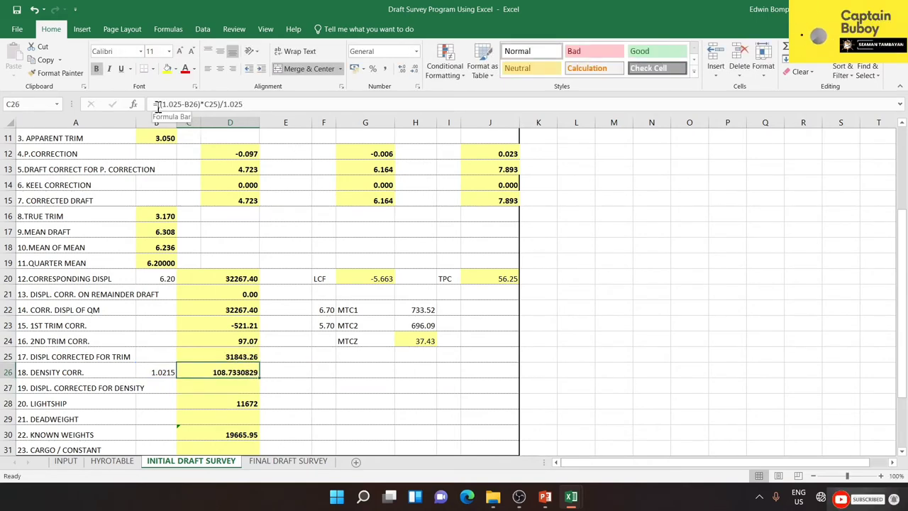
Step: Wrap the C26 formula in ROUND(...,2) so the density correction shows 108.73
left_click(158, 105)
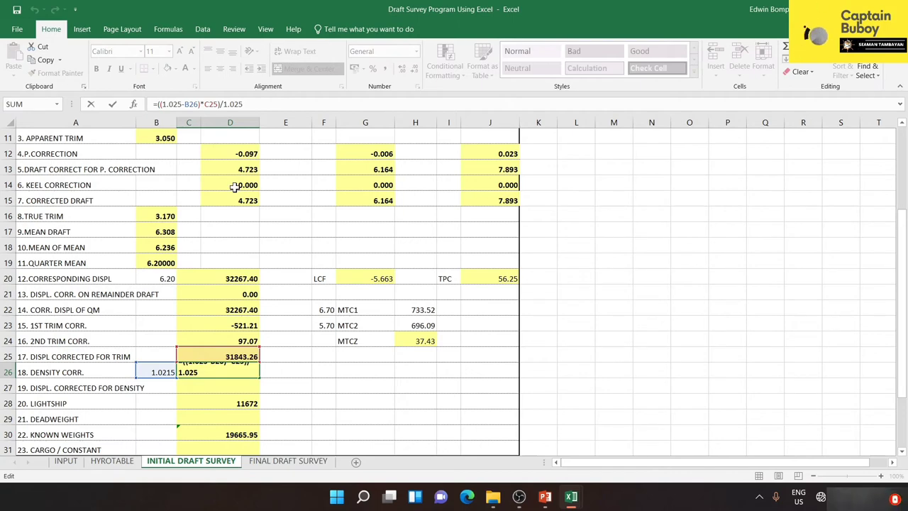
type("round")
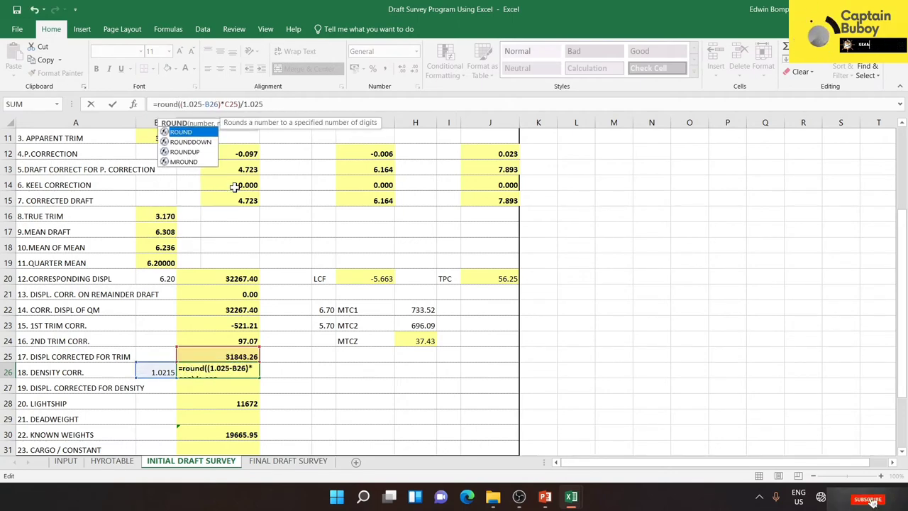
type("(")
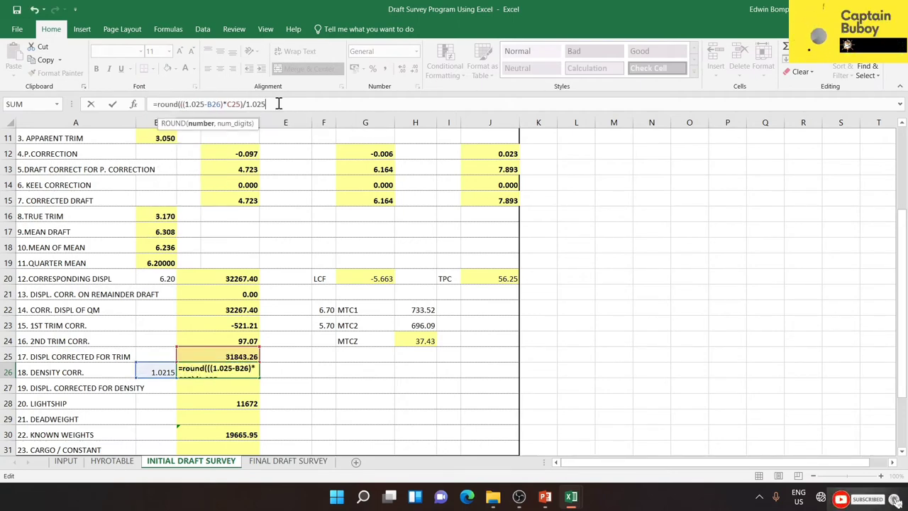
type(",2")
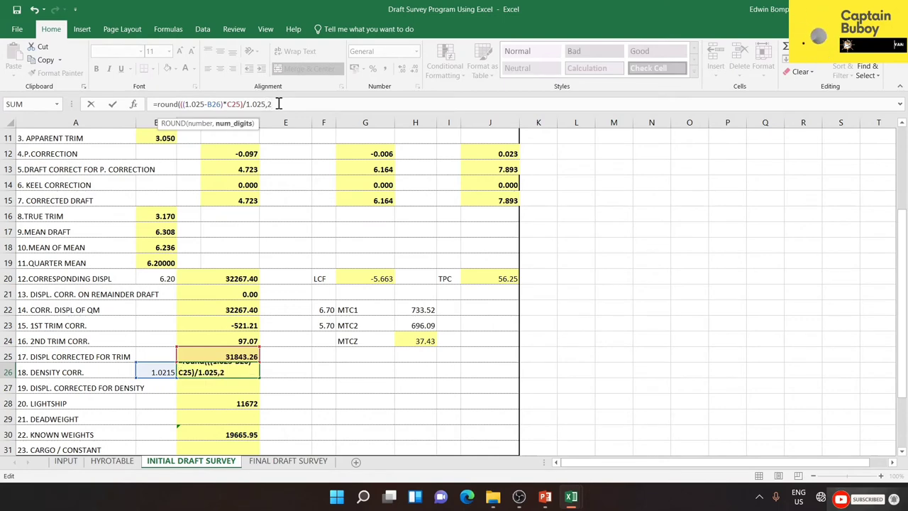
type(")")
key("Return")
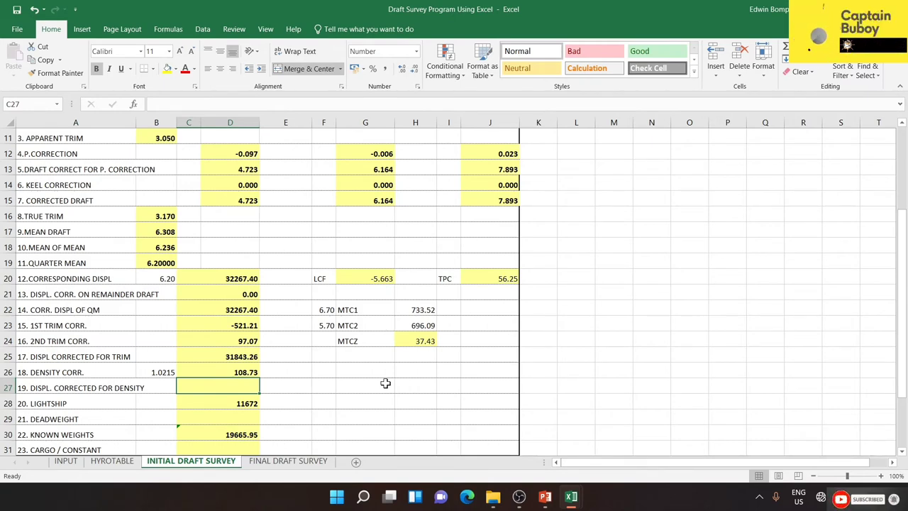
Step: Enter =C25-C26 in C27 for a density-corrected displacement of 31734.53
scroll(385, 383, "down", 2)
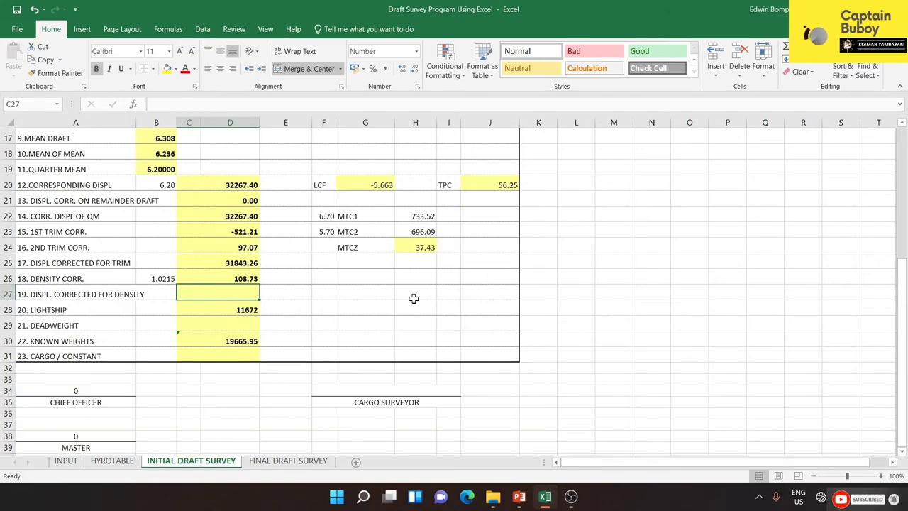
left_click(254, 262)
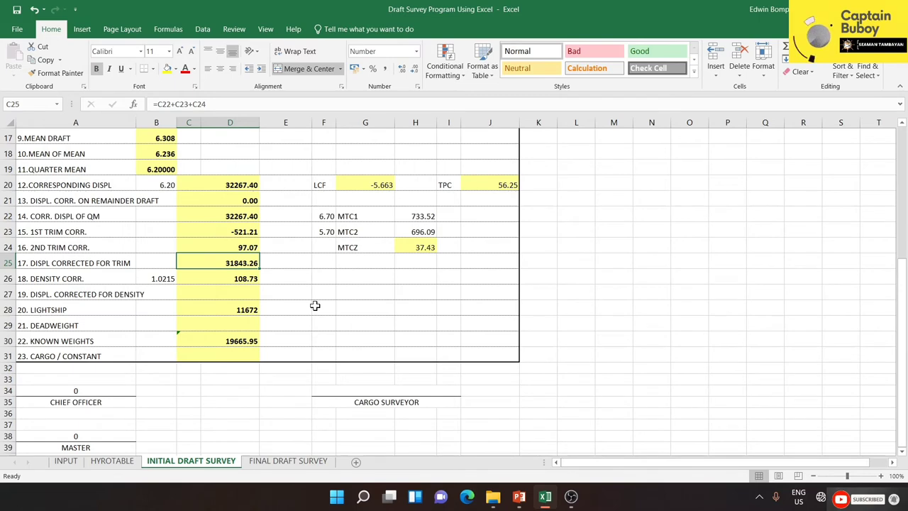
left_click(240, 294)
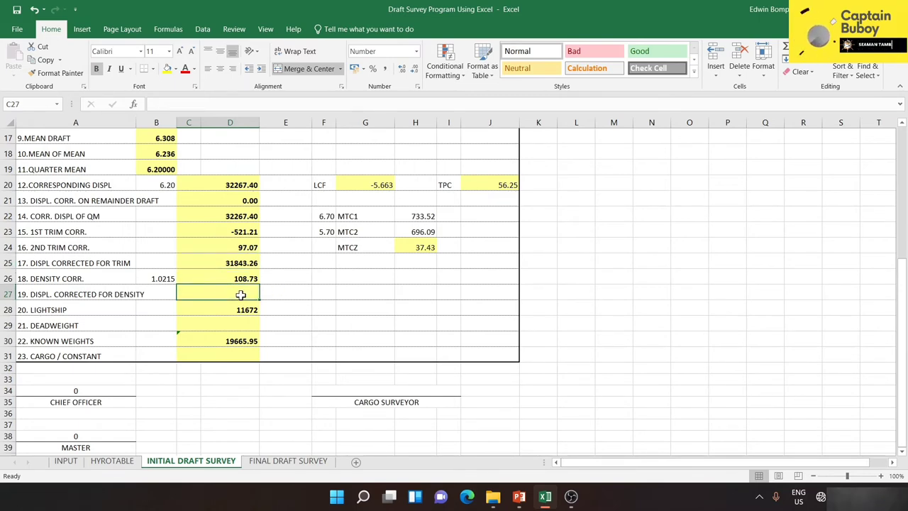
type("=")
left_click(223, 263)
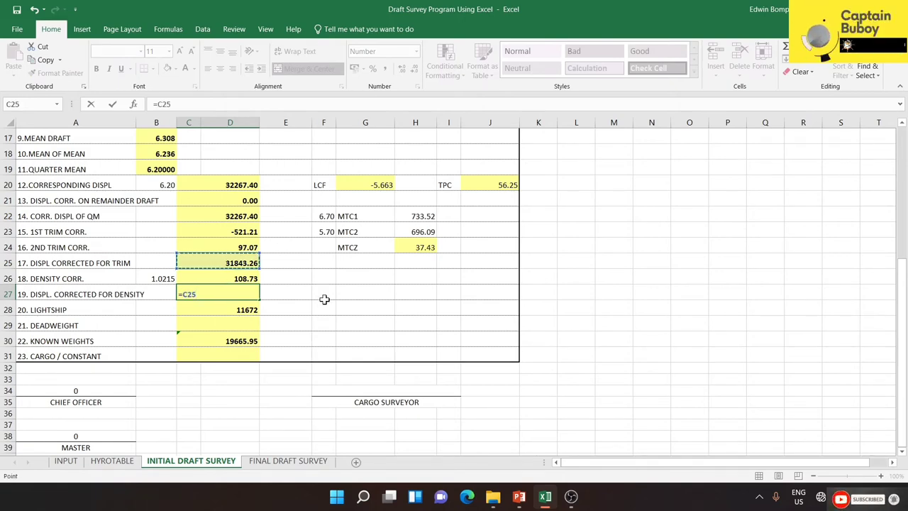
type("-")
left_click(246, 278)
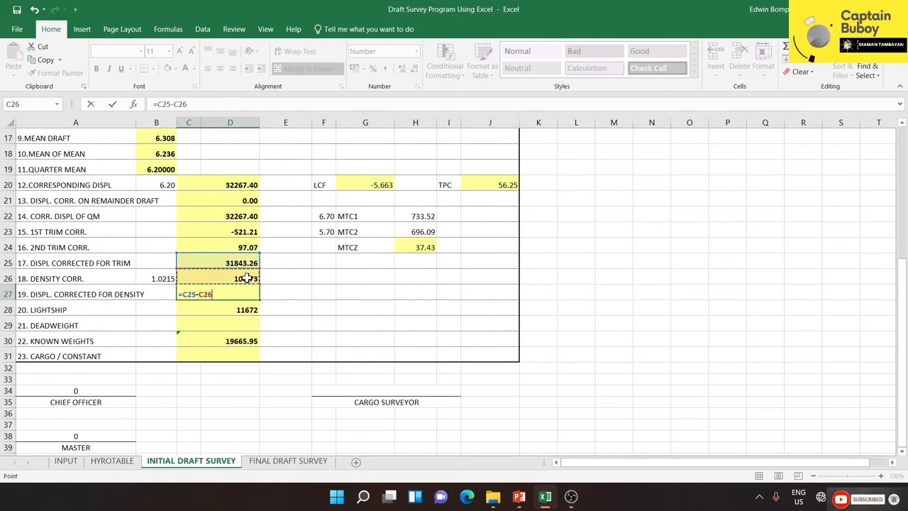
key("Return")
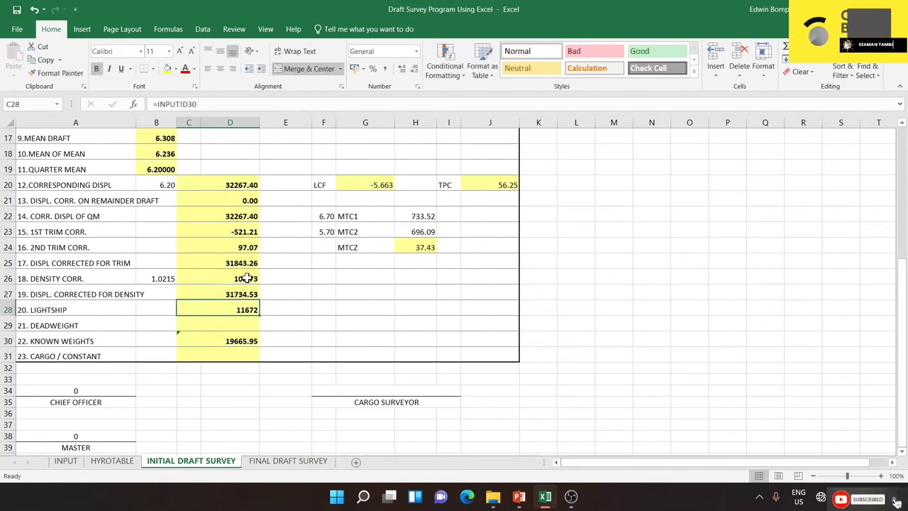
Step: Enter =C27-C28 in C29 so the deadweight shows 20062.53
left_click(241, 330)
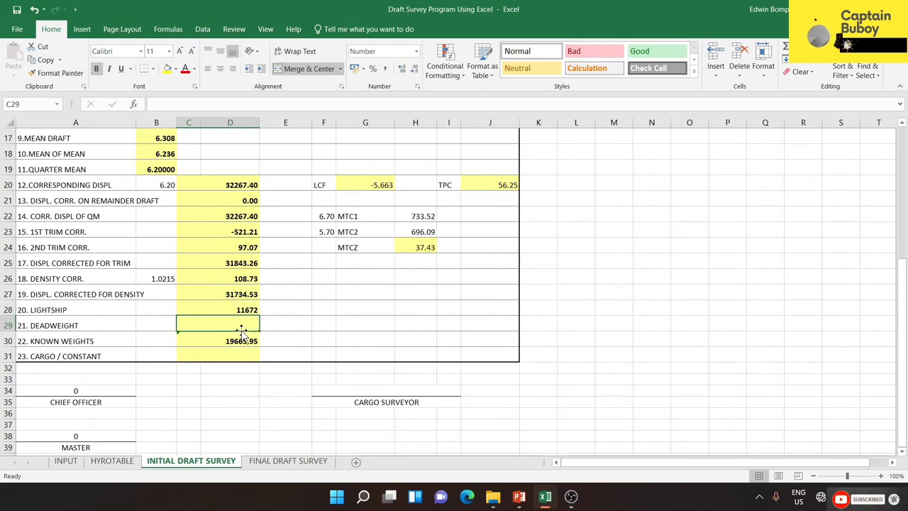
type("=")
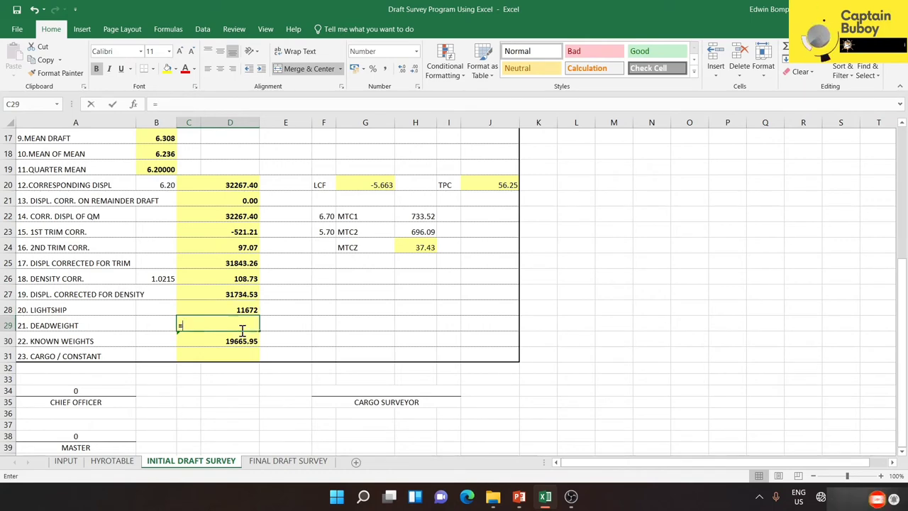
left_click(233, 292)
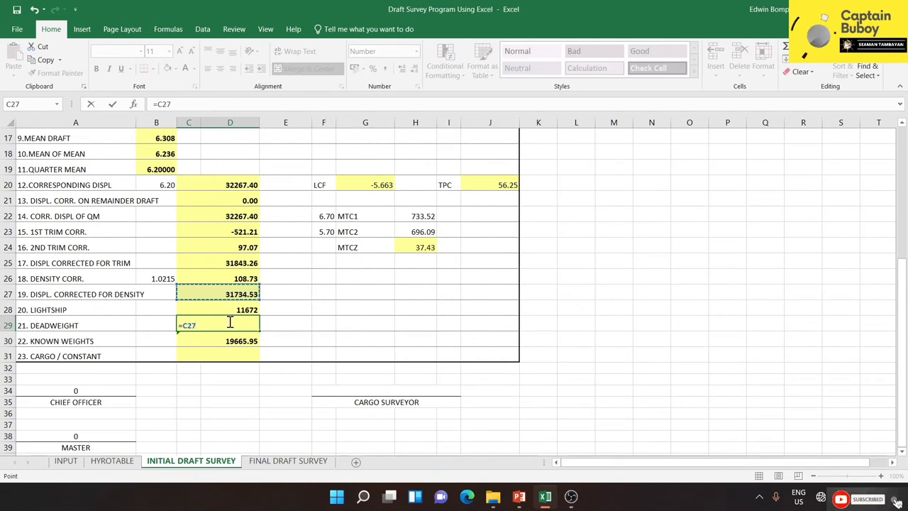
type("-")
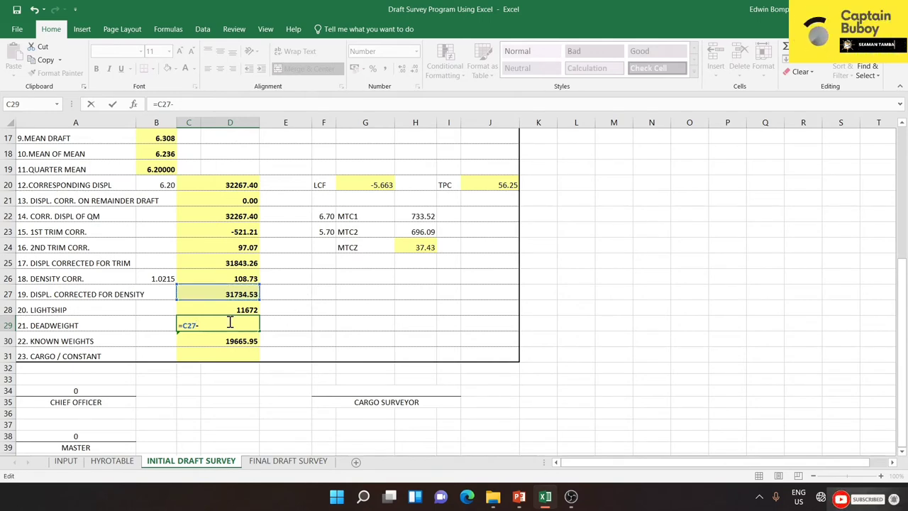
left_click(237, 305)
key("Return")
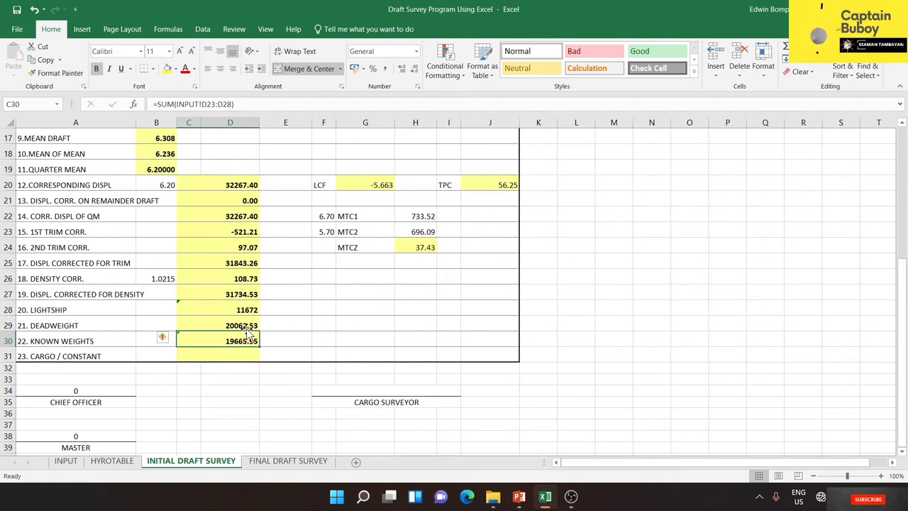
Step: Review the deadweight formula and begin a formula in the cargo / constant cell C31
left_click(247, 325)
left_click(239, 353)
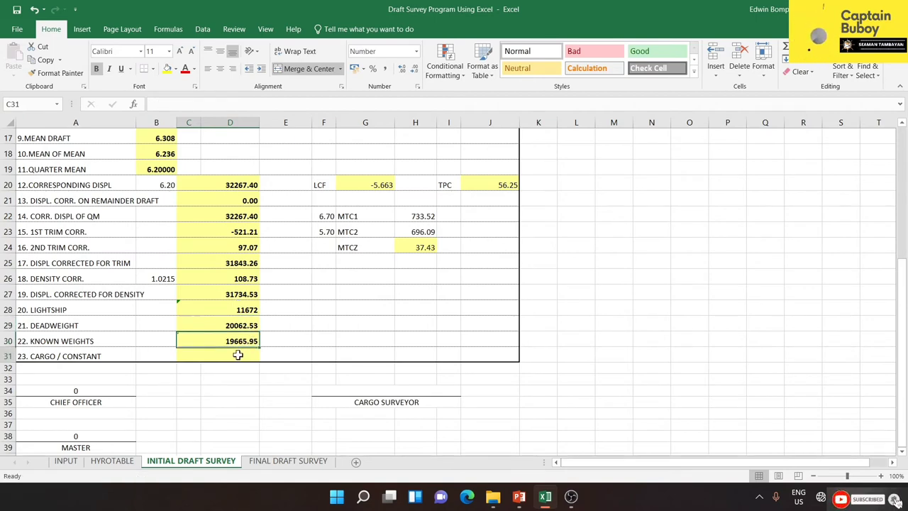
type("=")
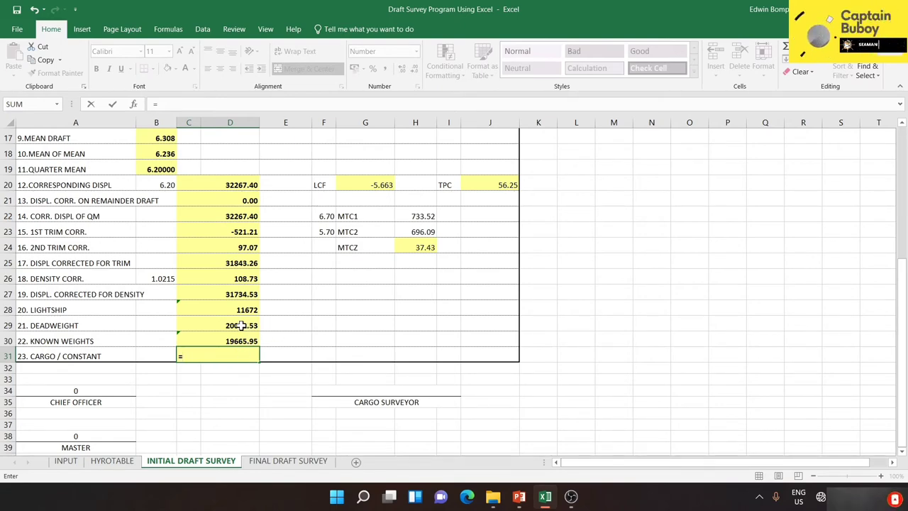
Step: Finish C31 as =C29-C30 so cargo / constant shows 396.58
left_click(241, 325)
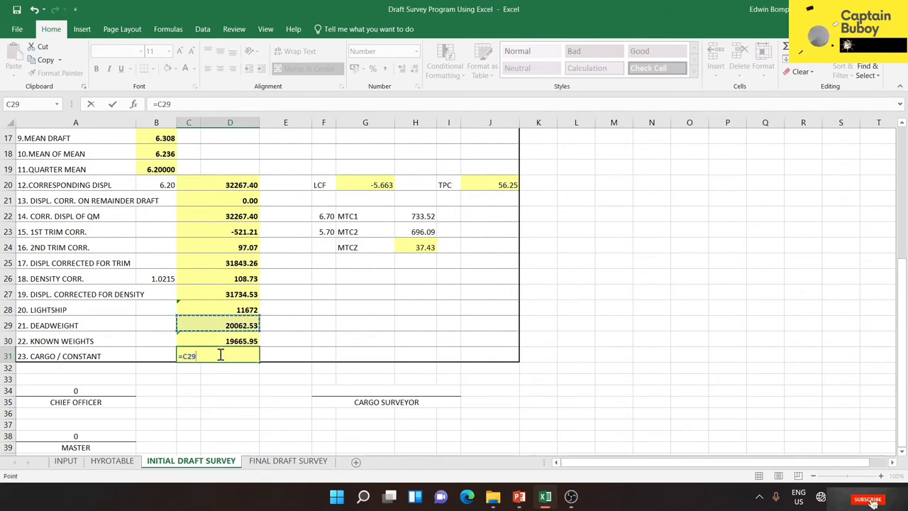
type("-")
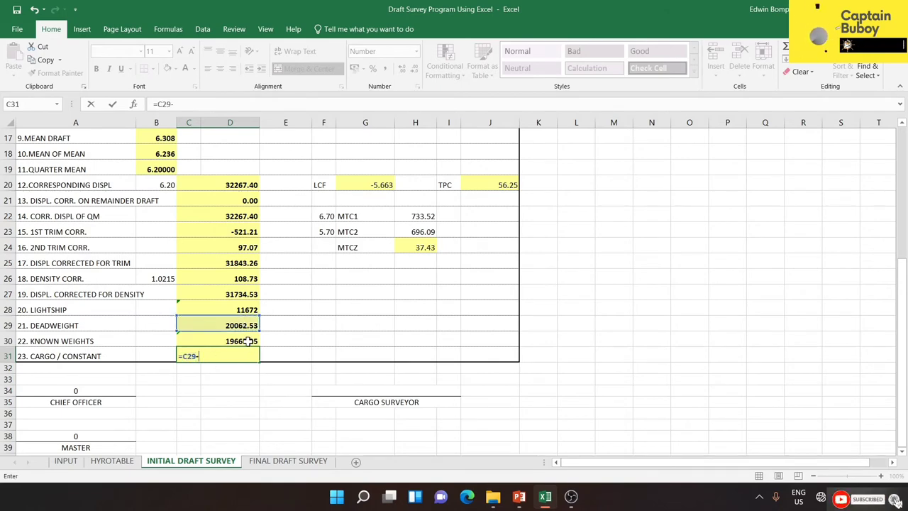
left_click(244, 340)
key("Return")
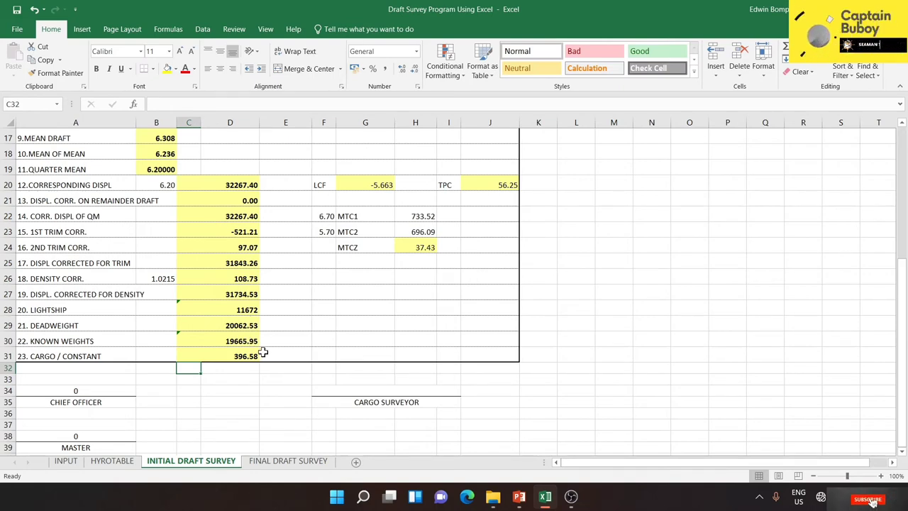
left_click(261, 356)
left_click(282, 355)
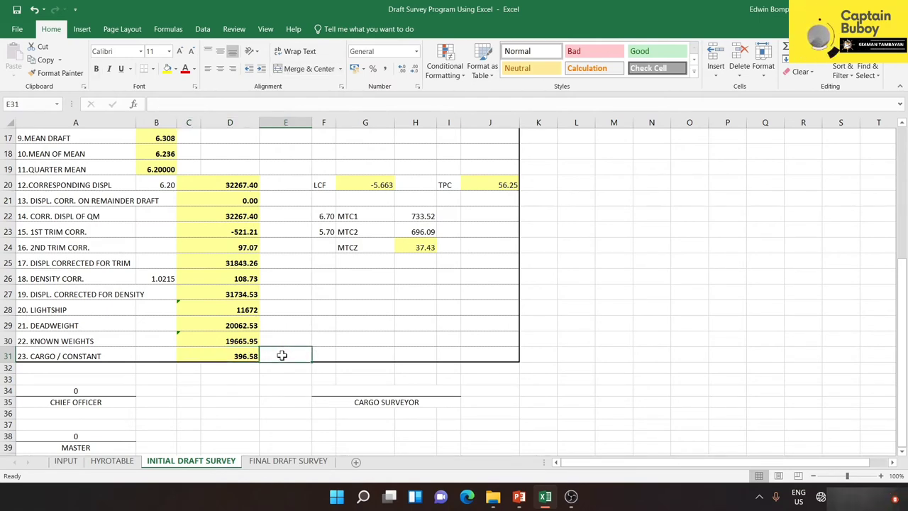
left_click(237, 355)
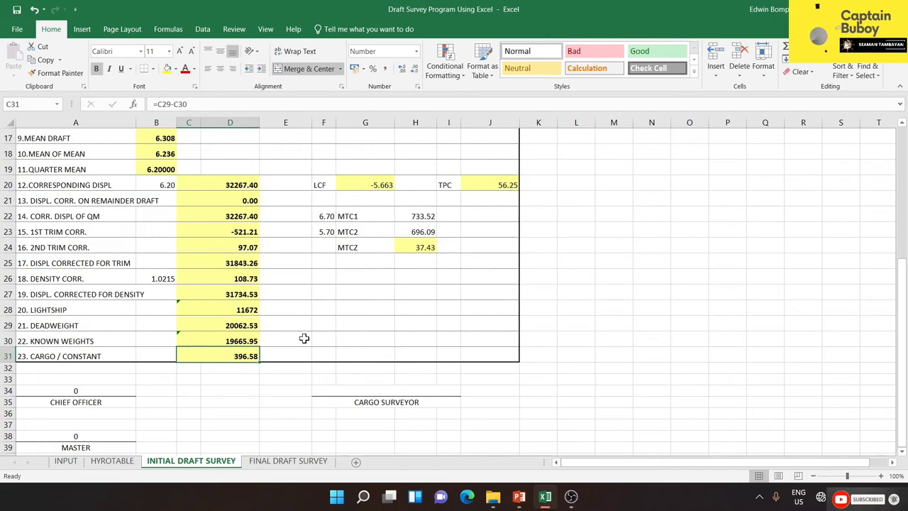
Step: Link the chief officer signature in A34 to INPUT!B32
left_click(304, 338)
left_click(106, 390)
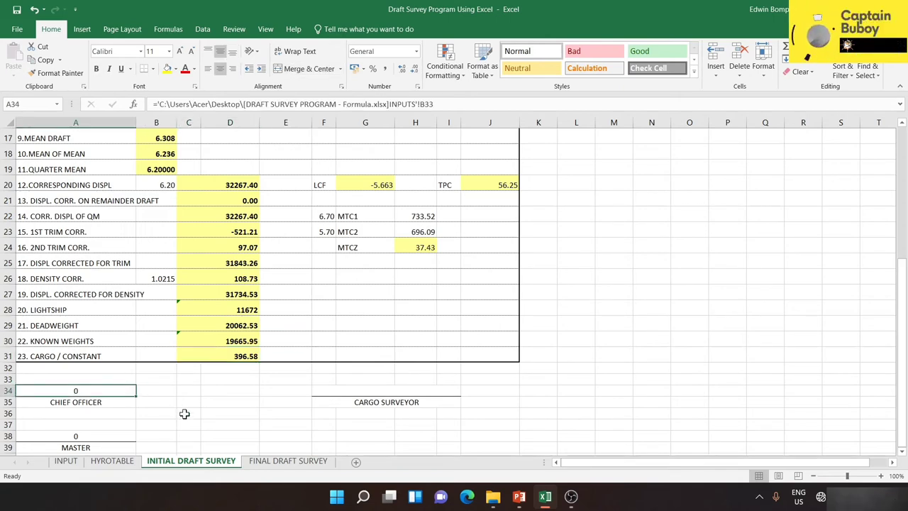
type("=")
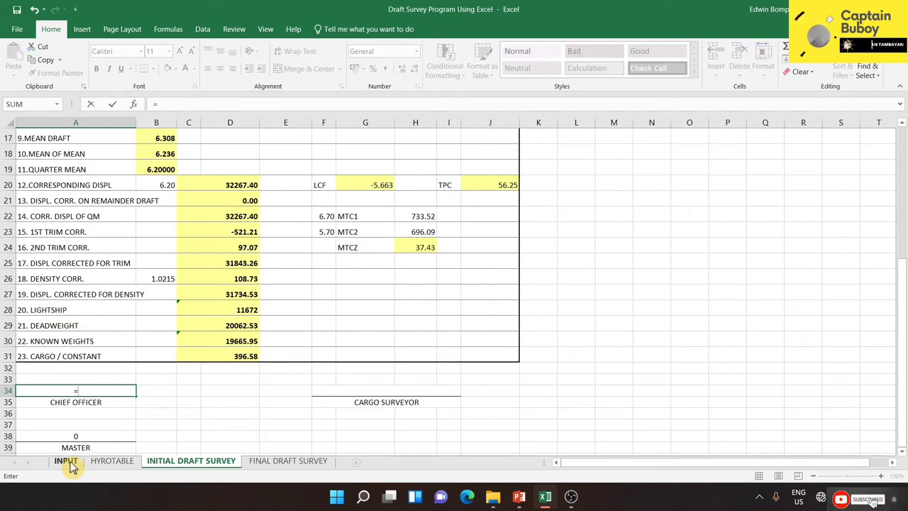
left_click(70, 463)
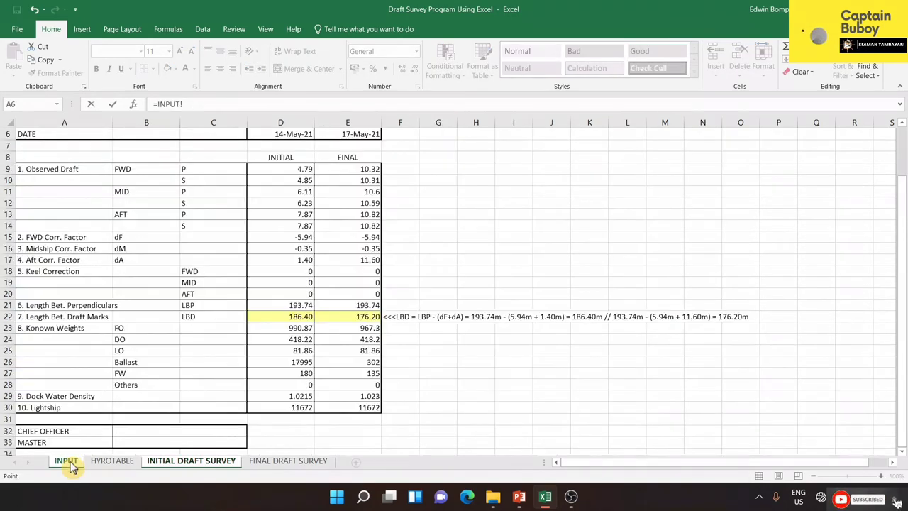
left_click(180, 431)
key("Return")
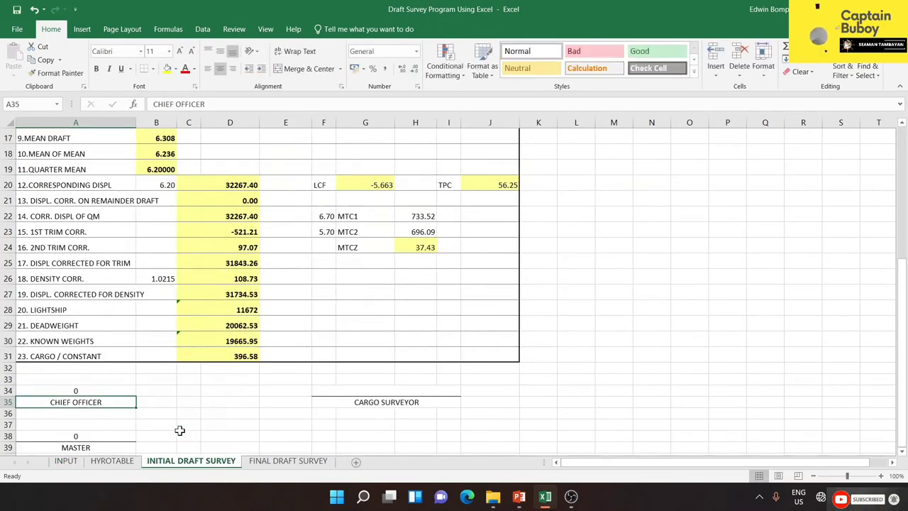
Step: Link the master signature in A38 to INPUT!B33 and check the cargo surveyor line
left_click(113, 434)
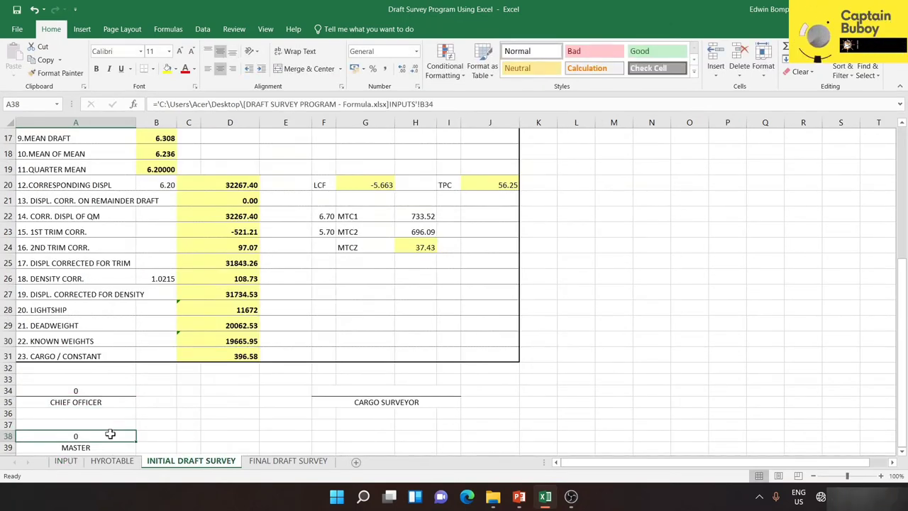
type("=")
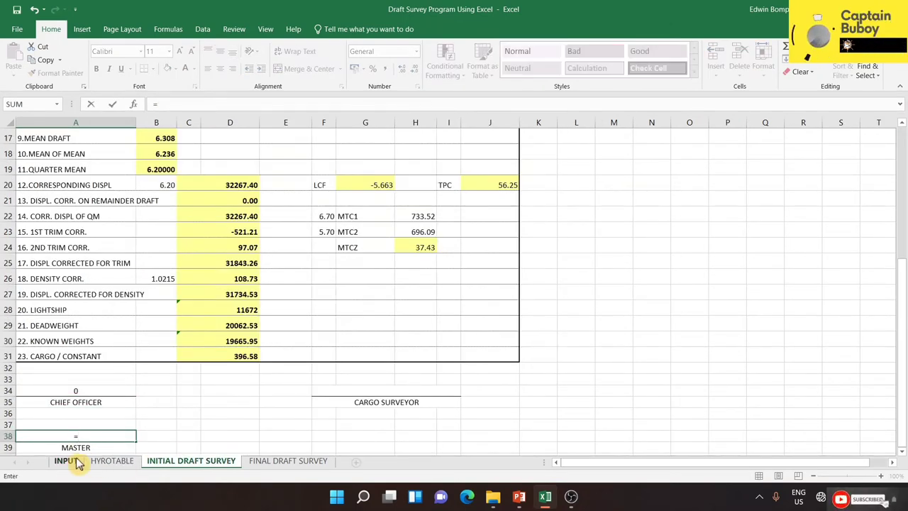
left_click(77, 462)
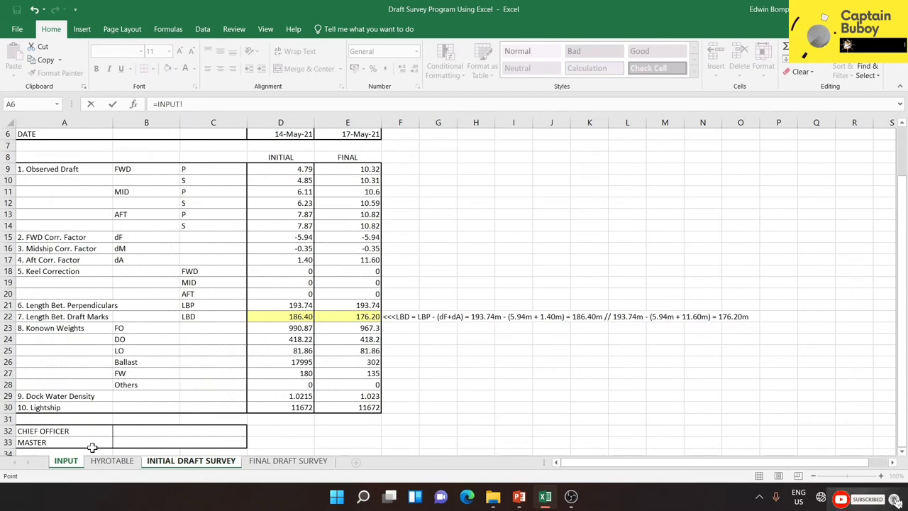
left_click(144, 441)
key("Return")
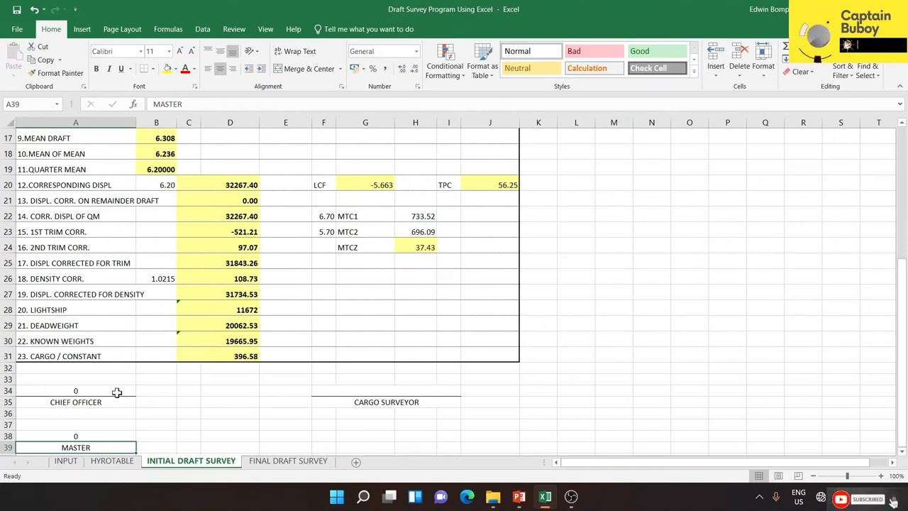
left_click(96, 436)
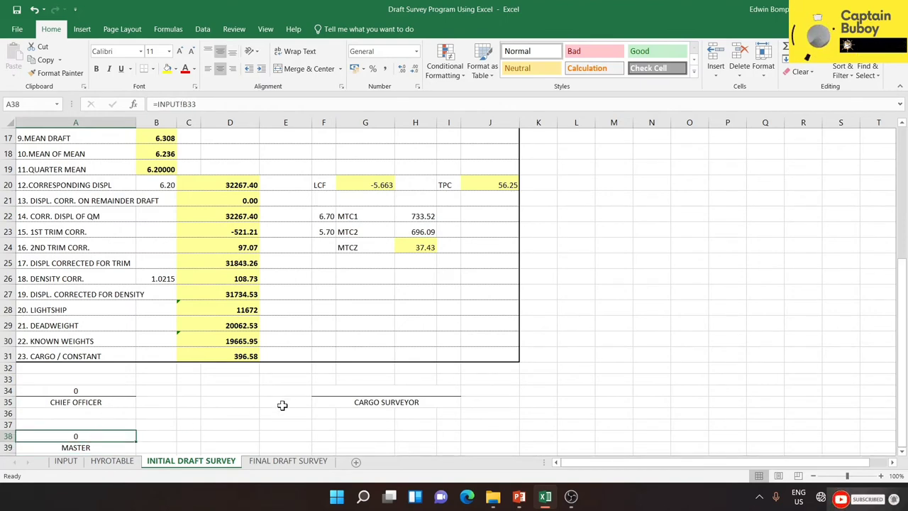
left_click(337, 391)
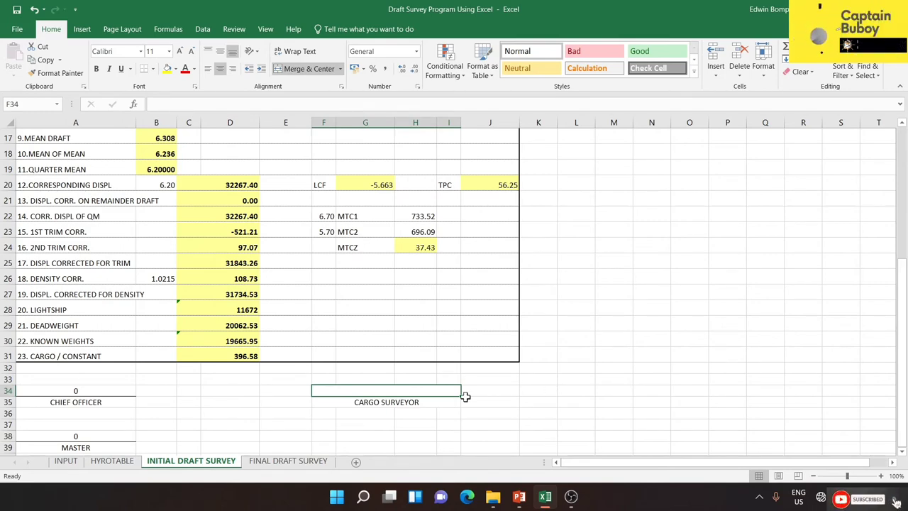
left_click(554, 404)
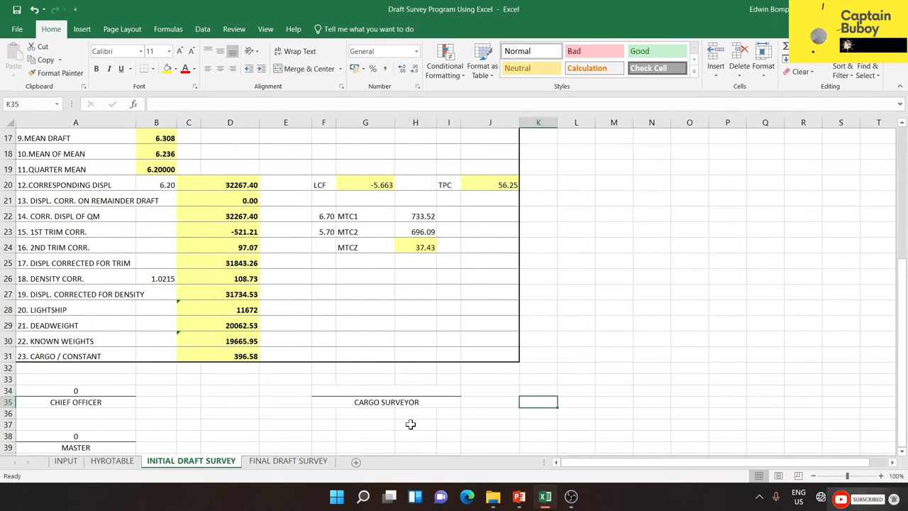
Step: Switch to the FINAL DRAFT SURVEY sheet and scroll through its blank calculation rows
left_click(292, 462)
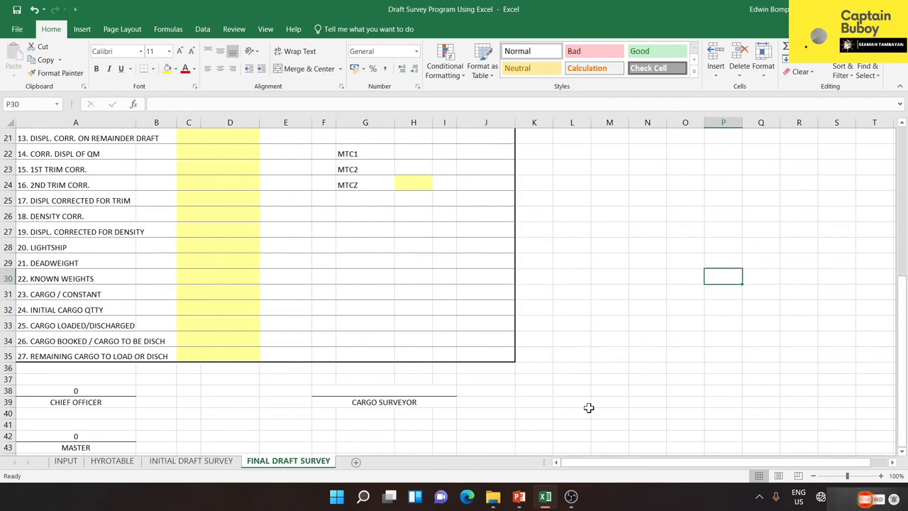
left_click_drag(901, 333, 901, 170)
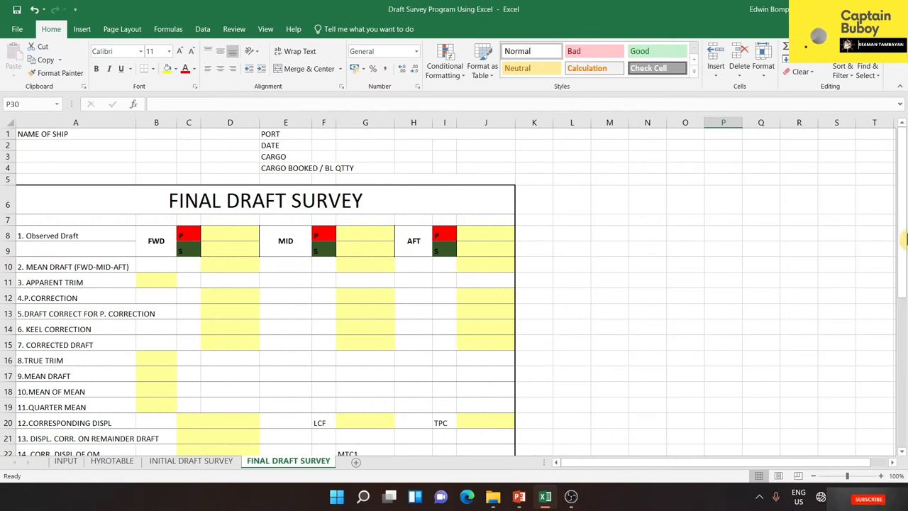
left_click_drag(901, 295, 892, 421)
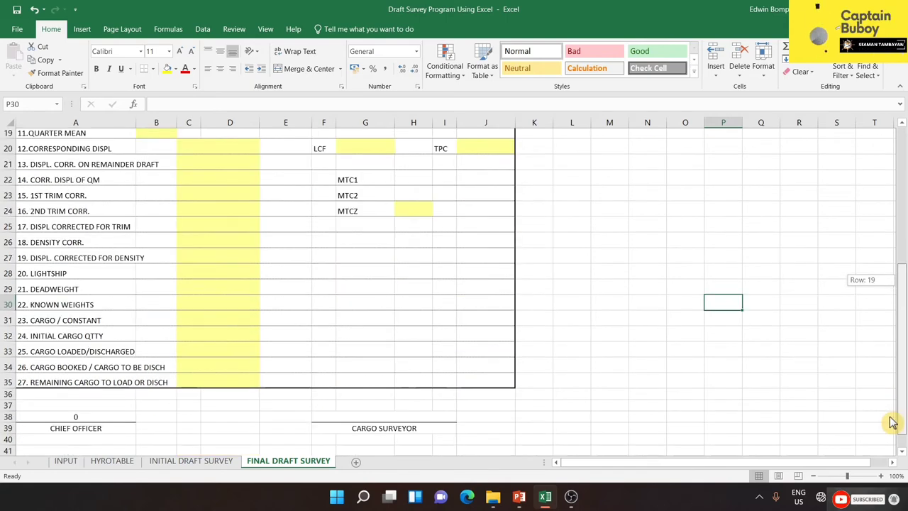
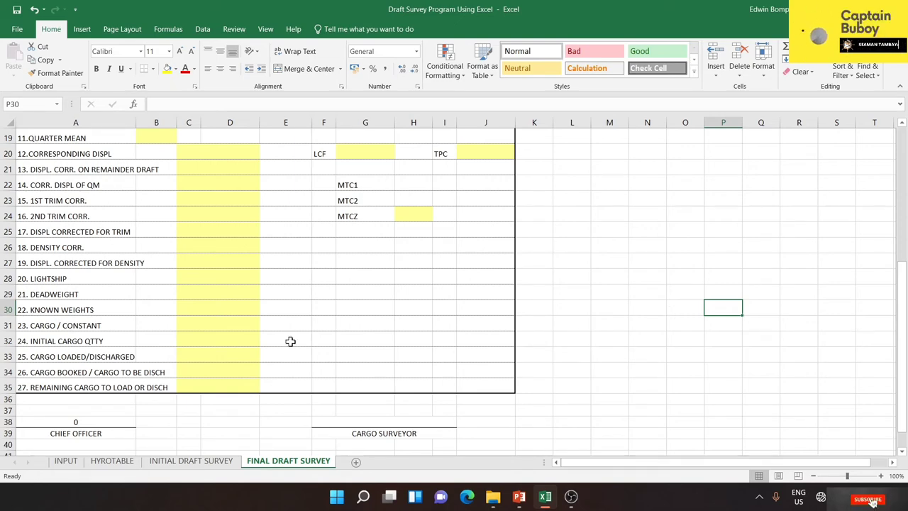
Step: Link the NAME OF SHIP cell B1 to the ship name in INPUT!D2
left_click_drag(903, 305, 903, 159)
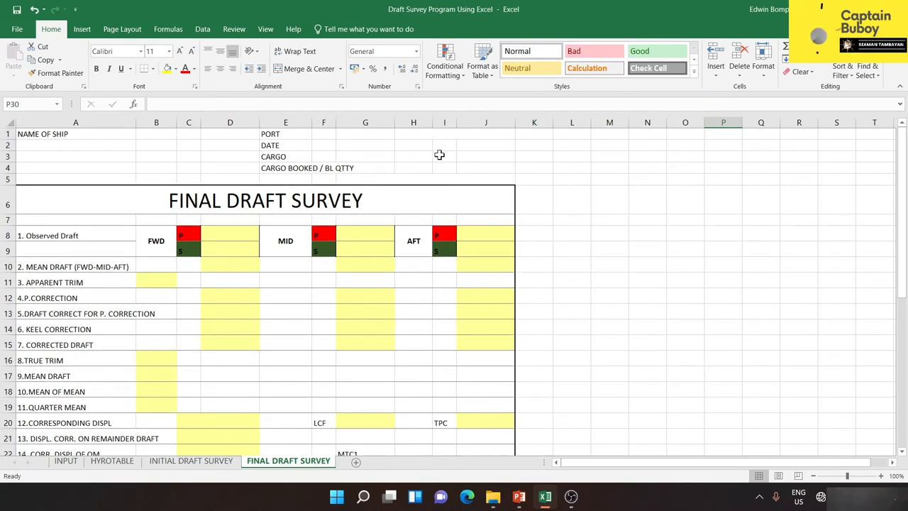
left_click(160, 134)
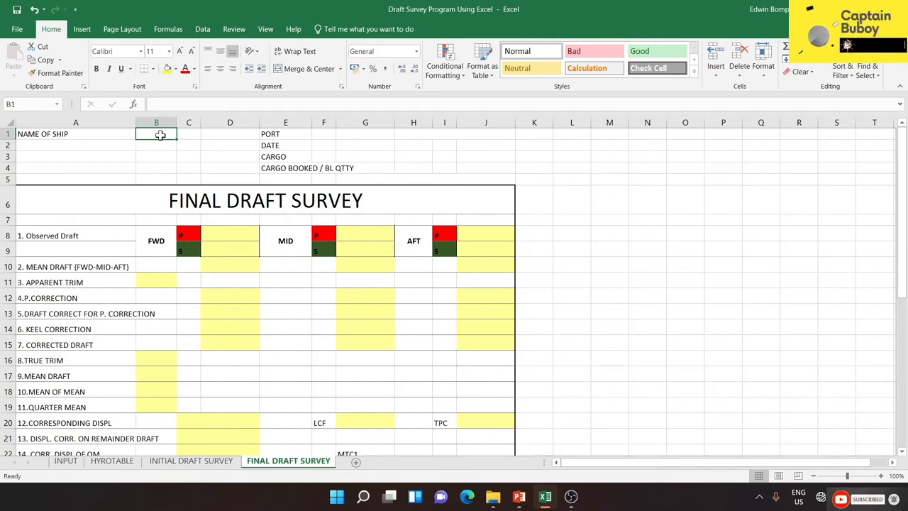
type("=")
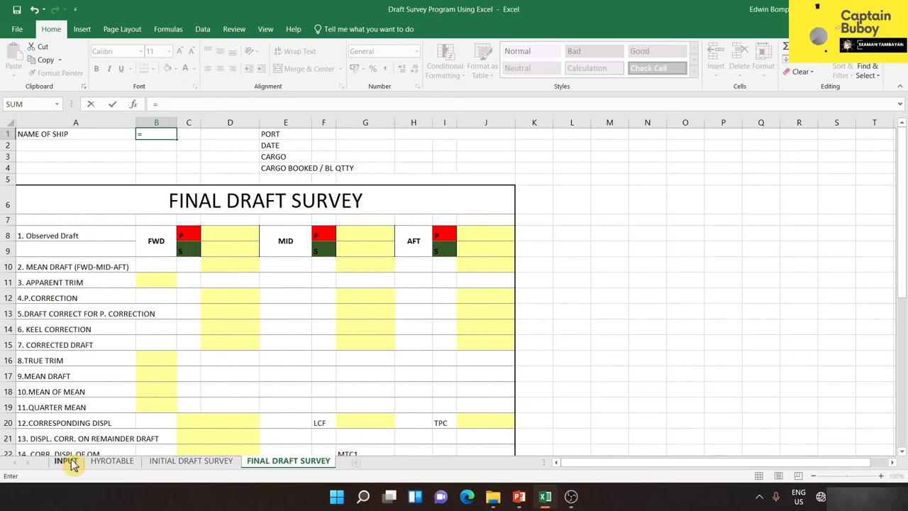
left_click(65, 460)
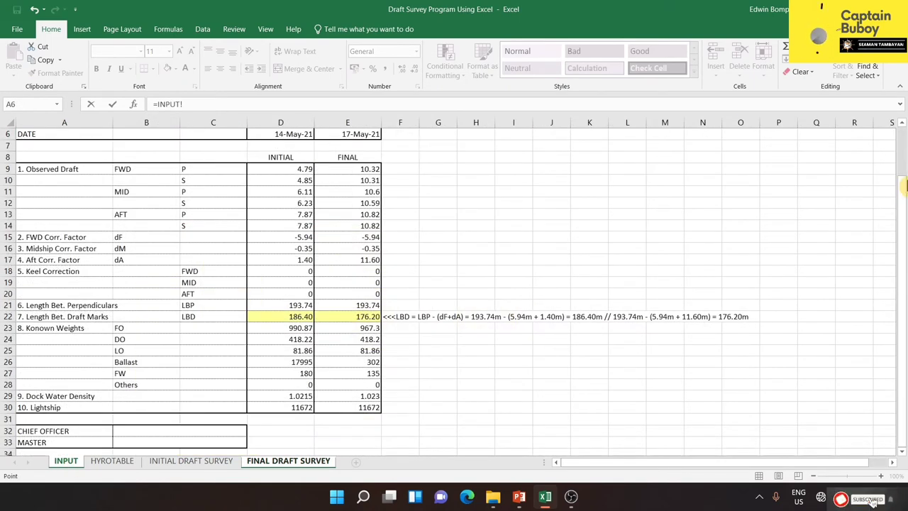
left_click_drag(902, 185, 900, 126)
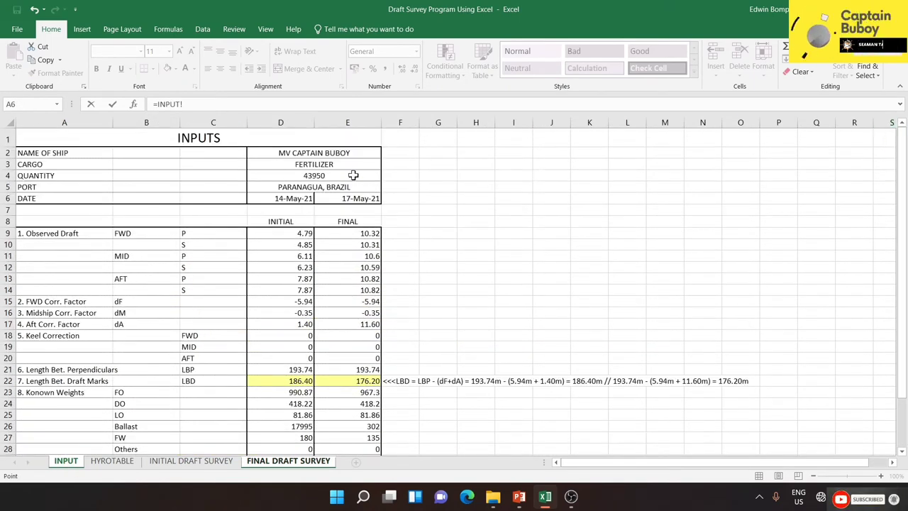
left_click(342, 153)
key("Return")
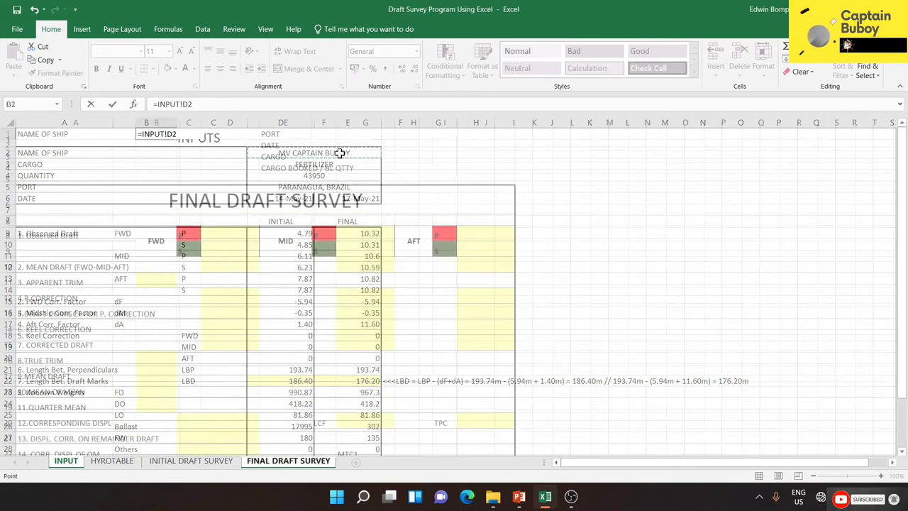
Step: Link the port (PARANAGUA, BRAZIL) and date (17-May-21) cells to the INPUT sheet
left_click(327, 136)
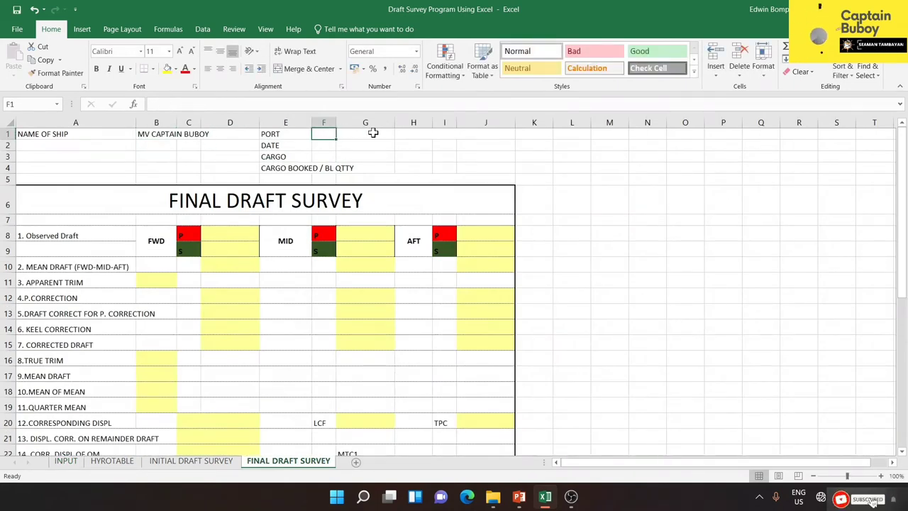
left_click(412, 132)
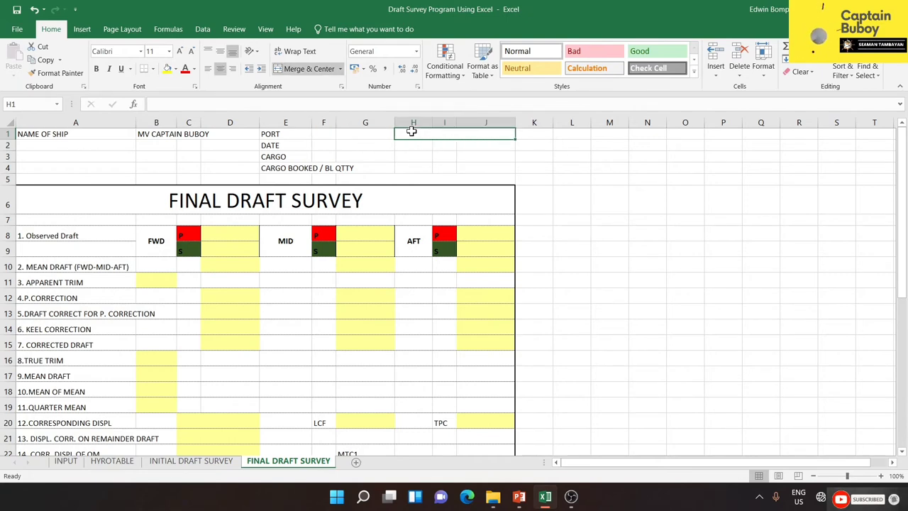
type("=")
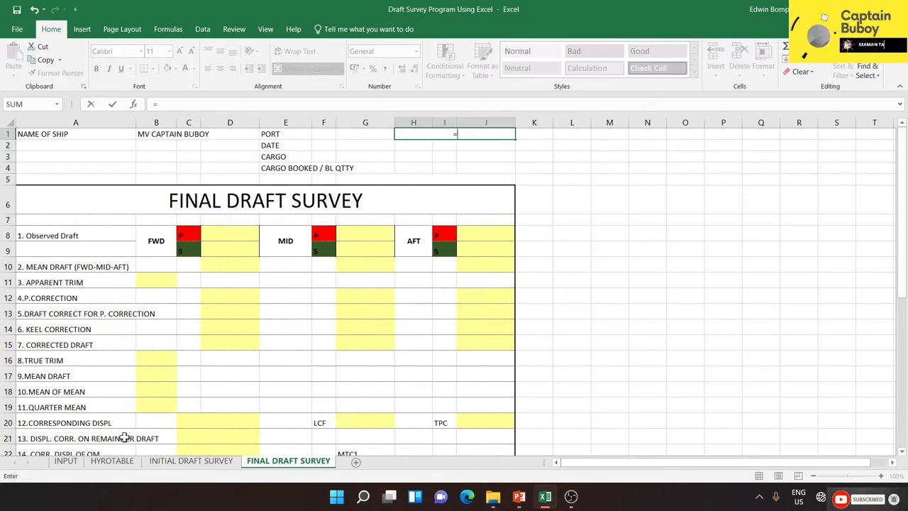
left_click(66, 460)
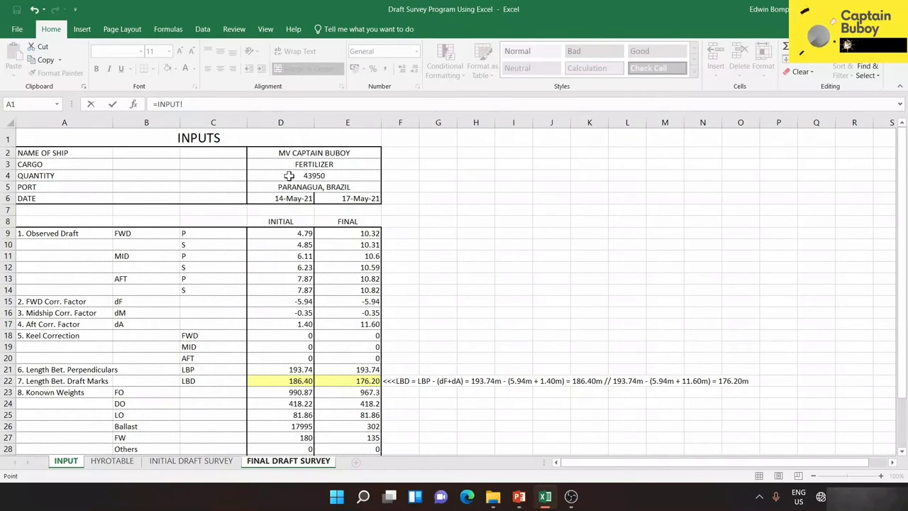
left_click(292, 186)
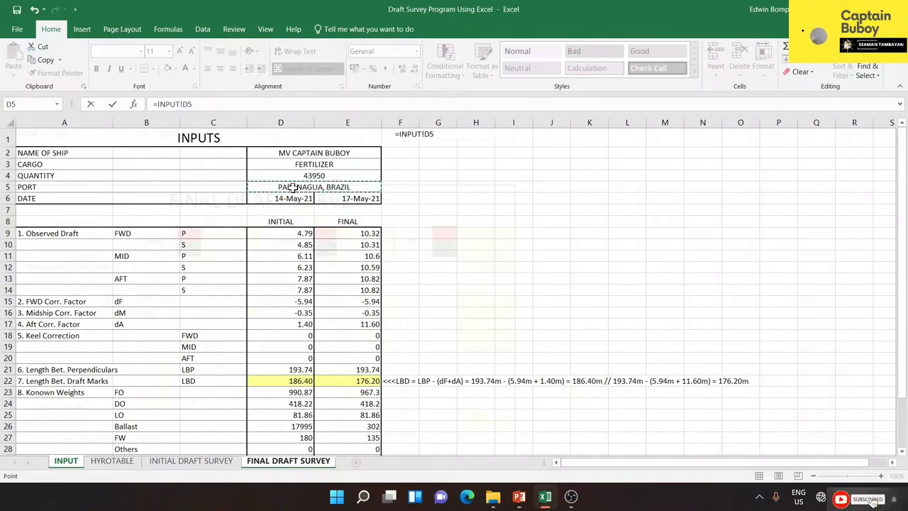
key("Return")
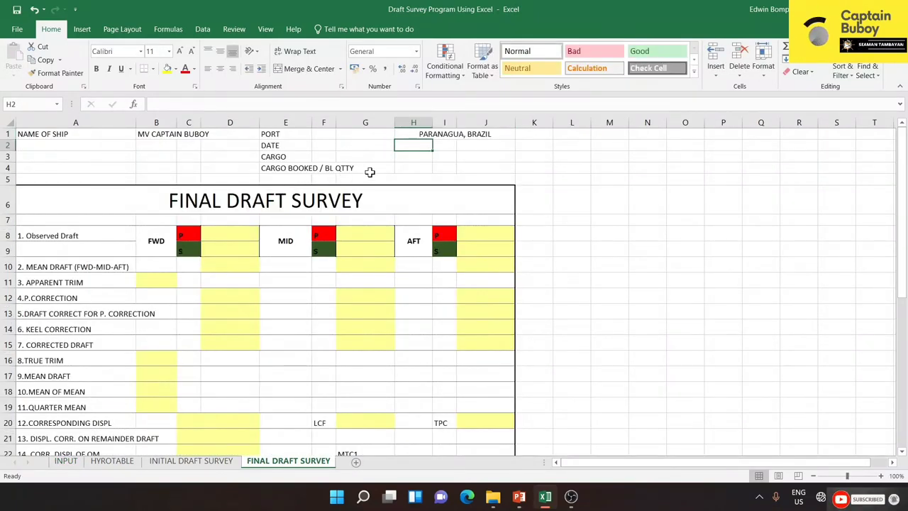
type("=")
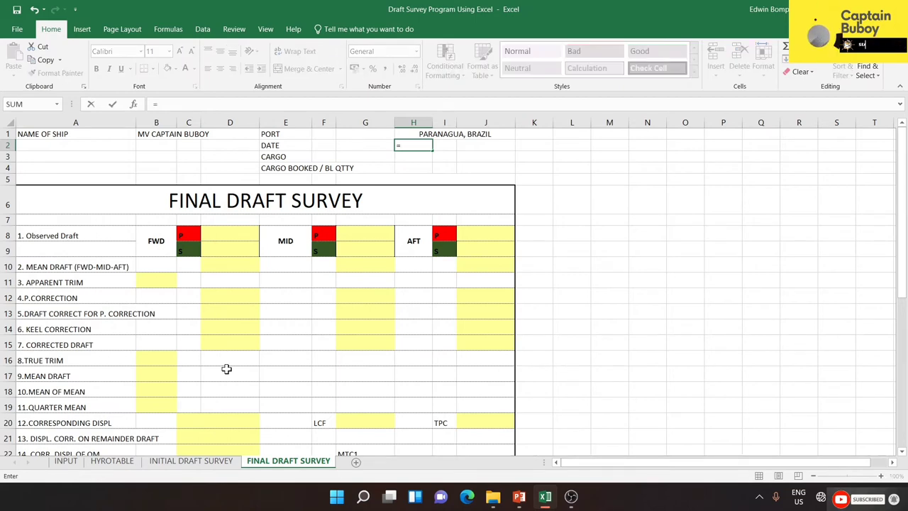
left_click(74, 462)
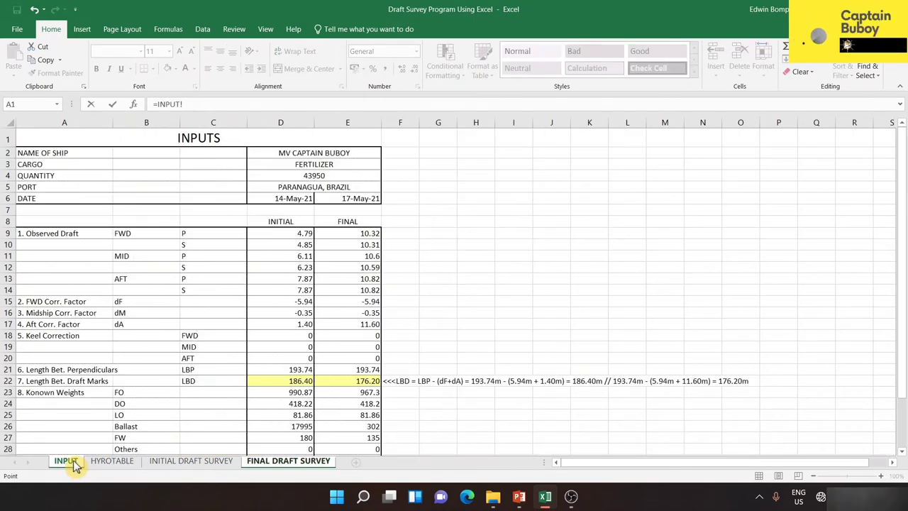
left_click(343, 196)
key("Return")
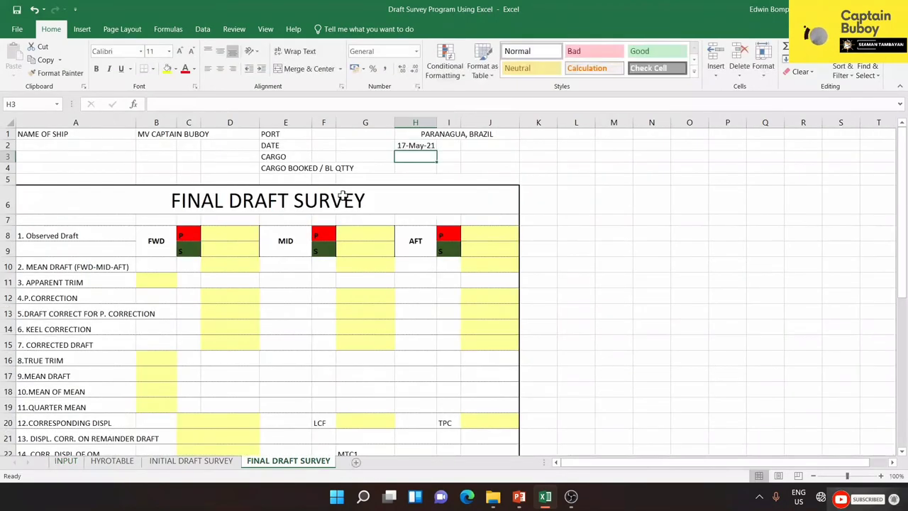
Step: Link the cargo (FERTILIZER) and booked BL quantity (43950) cells to the INPUT sheet
type("=")
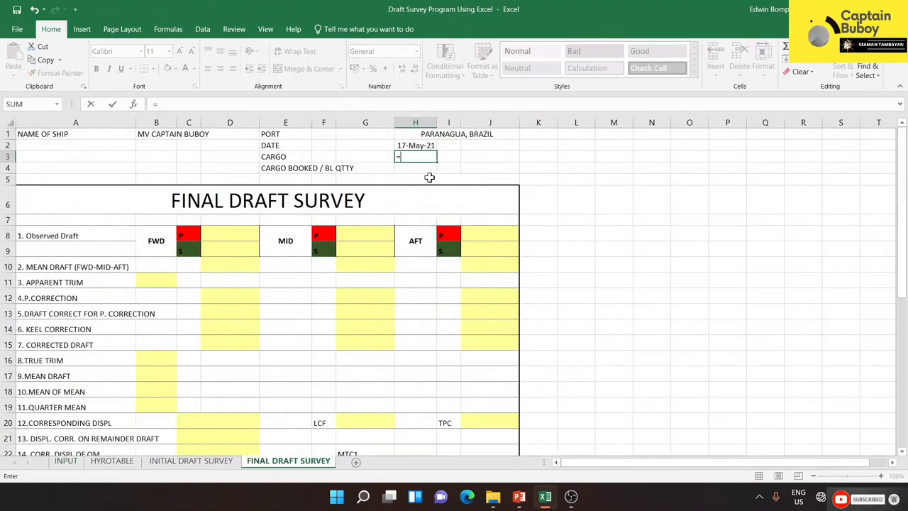
left_click(66, 461)
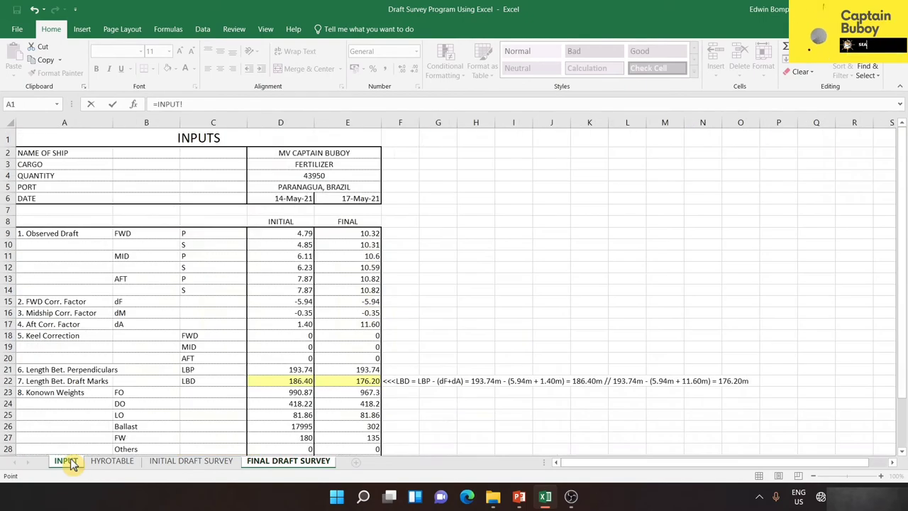
left_click(307, 163)
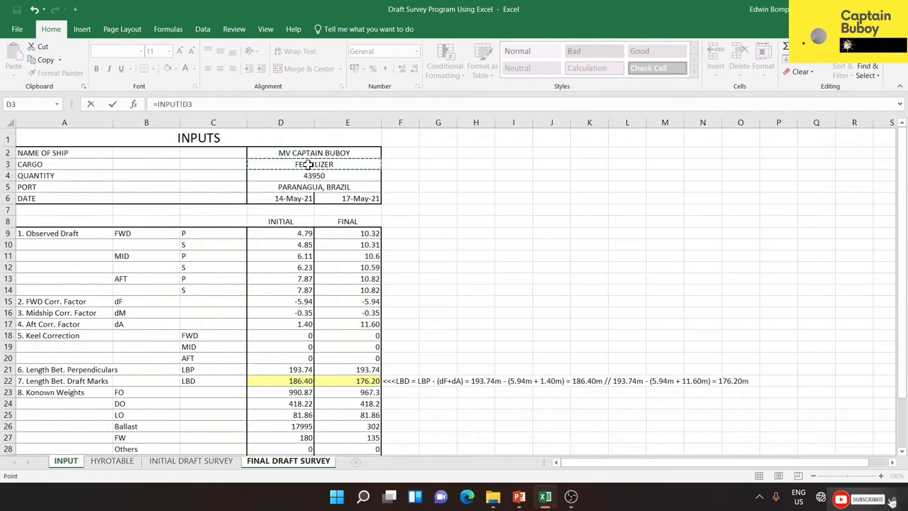
key("Return")
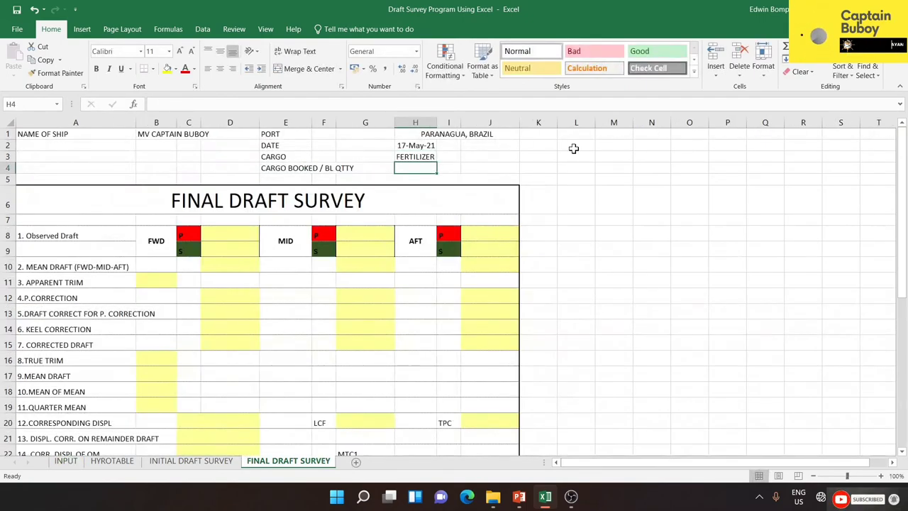
type("=")
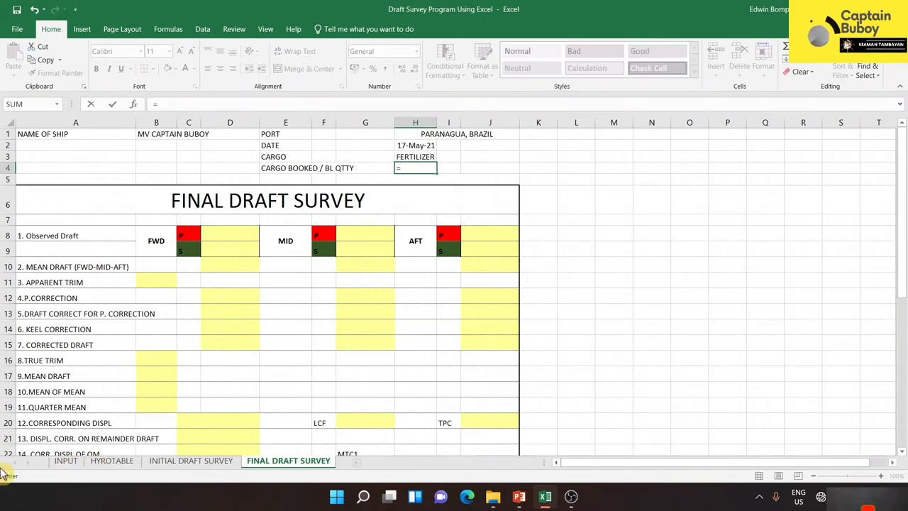
left_click(66, 461)
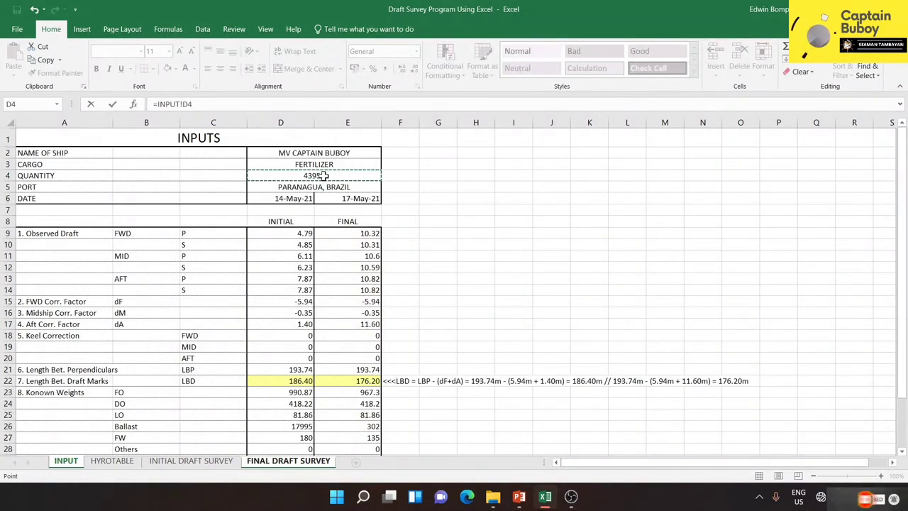
key("Return")
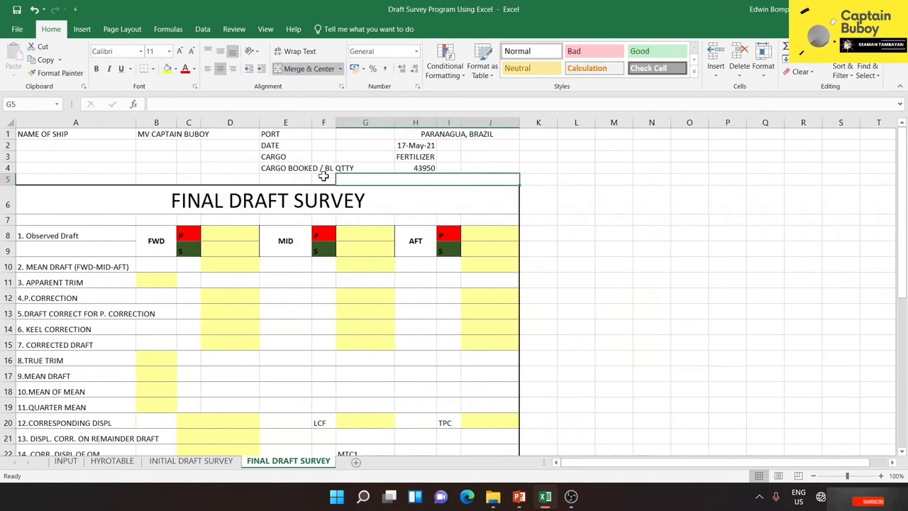
Step: Link the forward observed drafts to INPUT's final readings, 10.32 port and 10.31 starboard
left_click(239, 232)
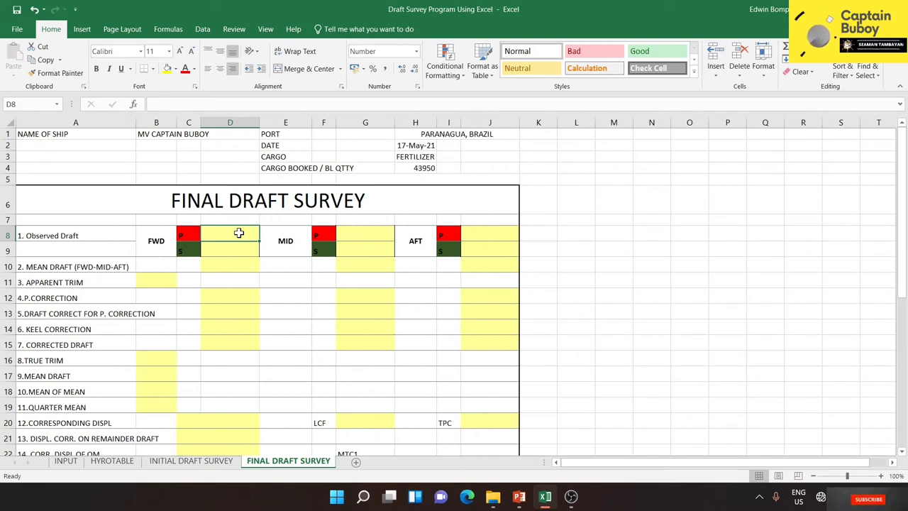
type("=")
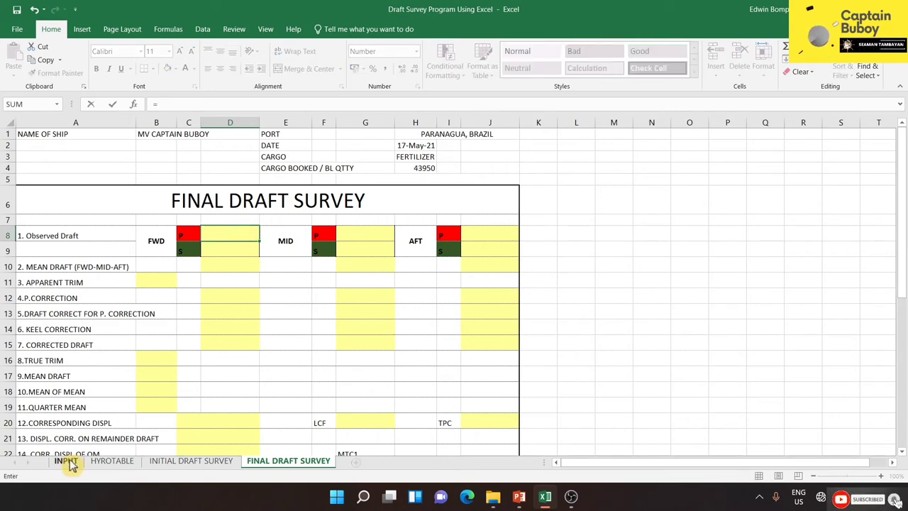
left_click(65, 460)
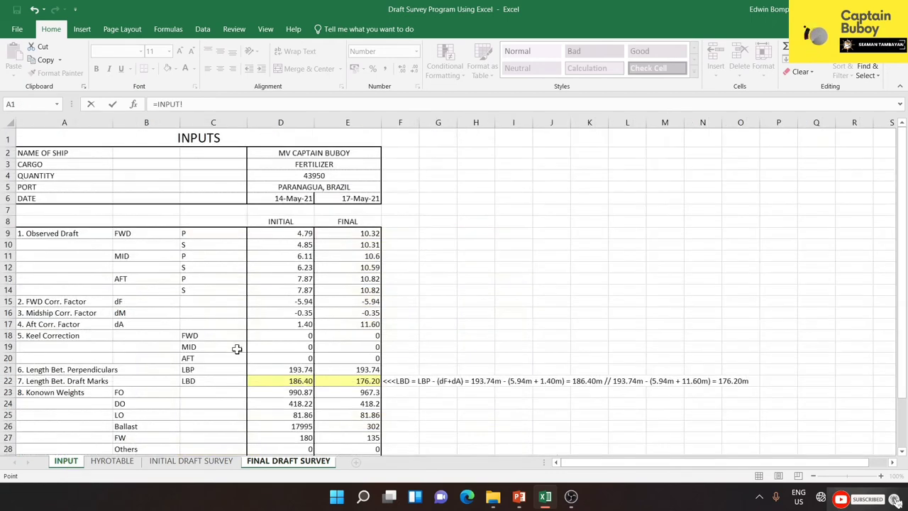
left_click(349, 234)
key("Return")
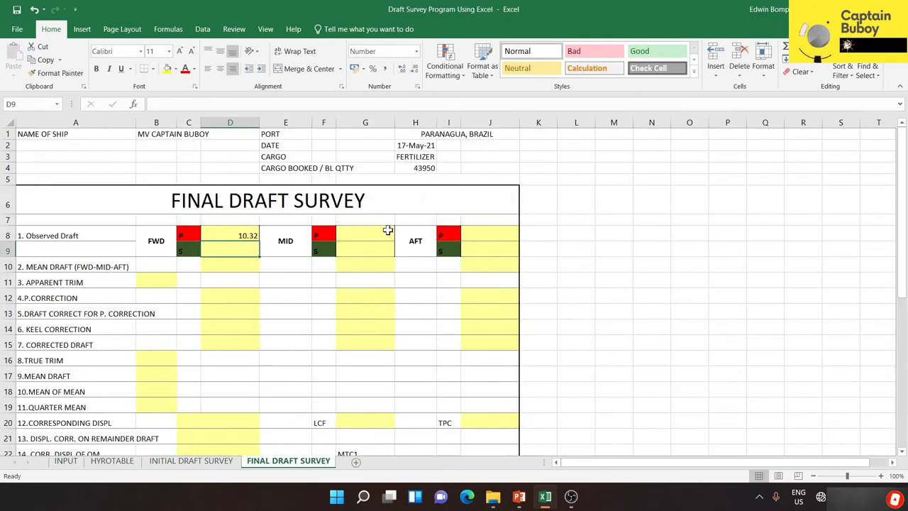
type("=")
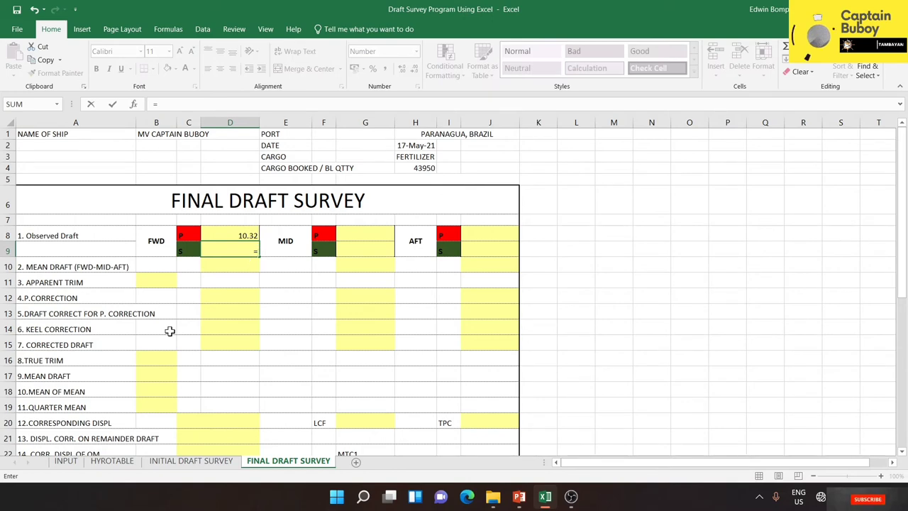
left_click(58, 465)
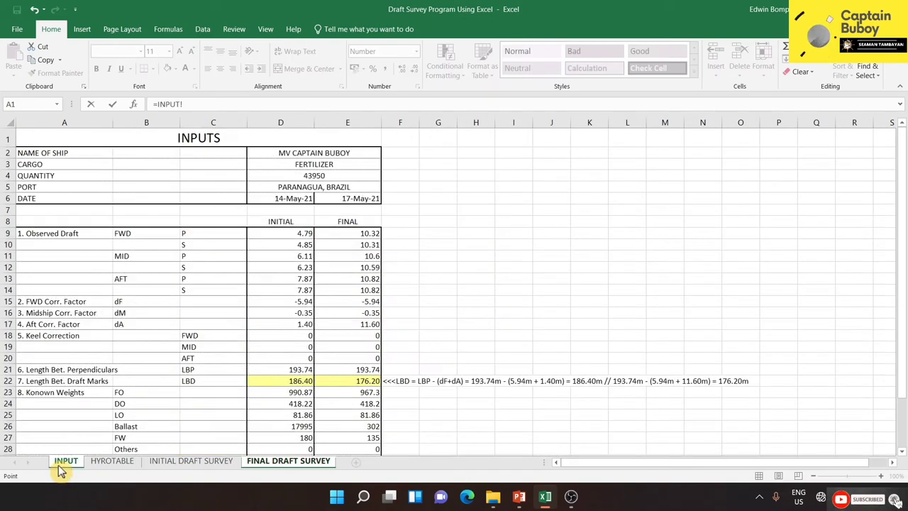
left_click(339, 246)
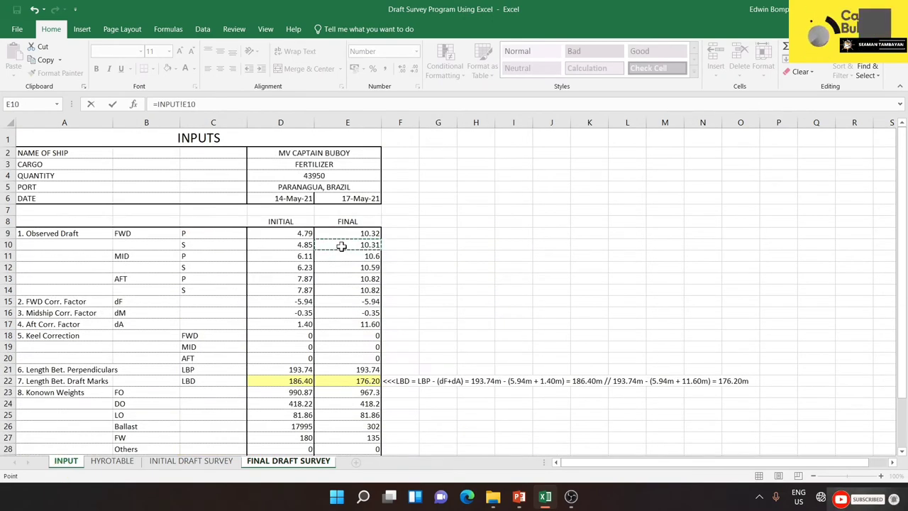
key("Return")
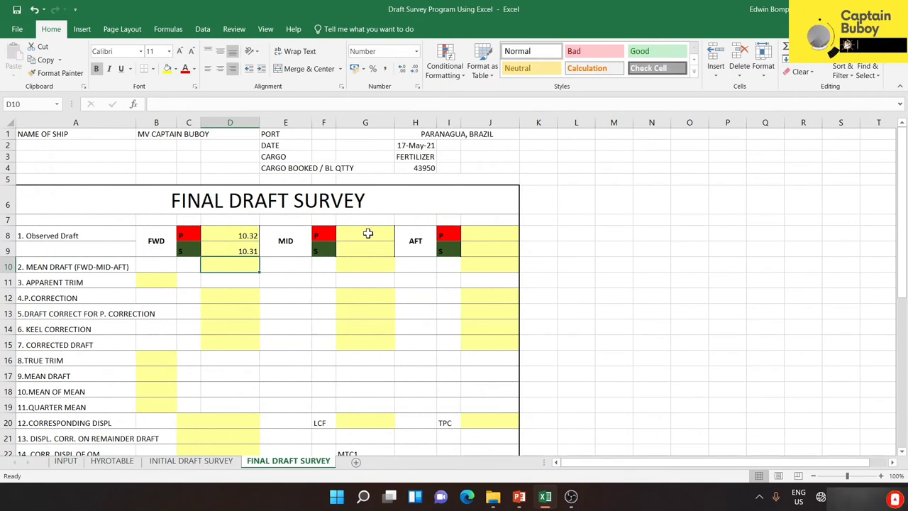
Step: Link the midship drafts in G8 and G9 to INPUT!E11 and E12 (10.60/10.59)
right_click(368, 234)
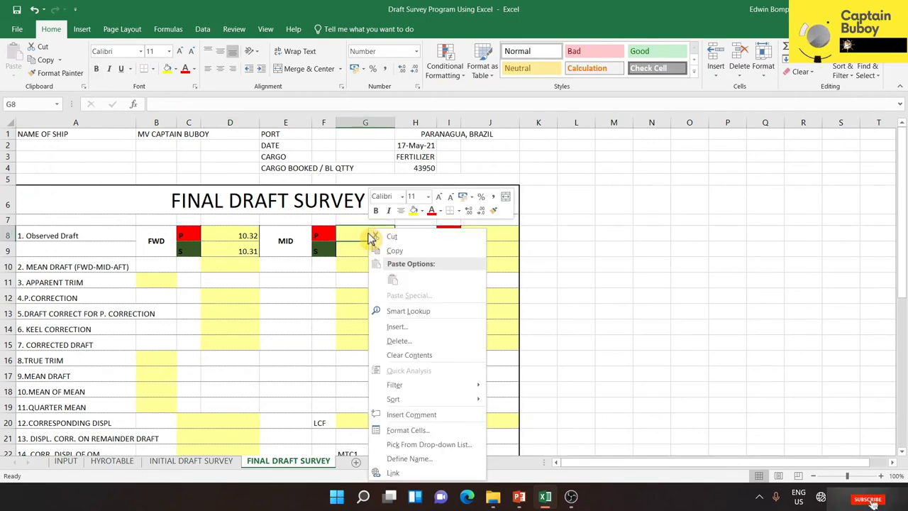
left_click(351, 230)
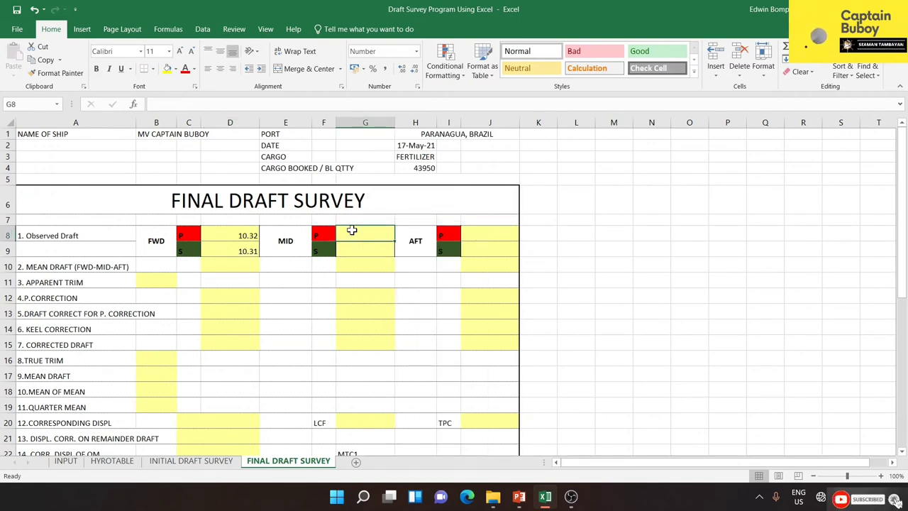
type("=")
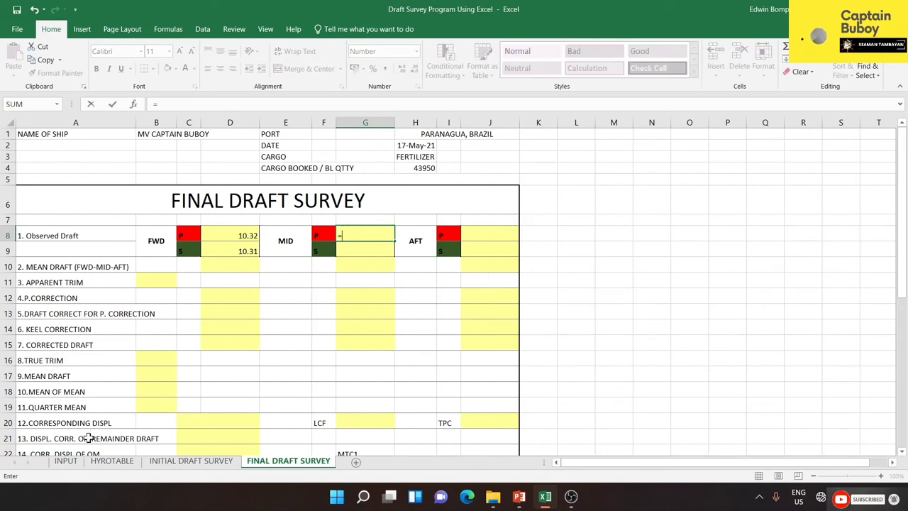
left_click(66, 460)
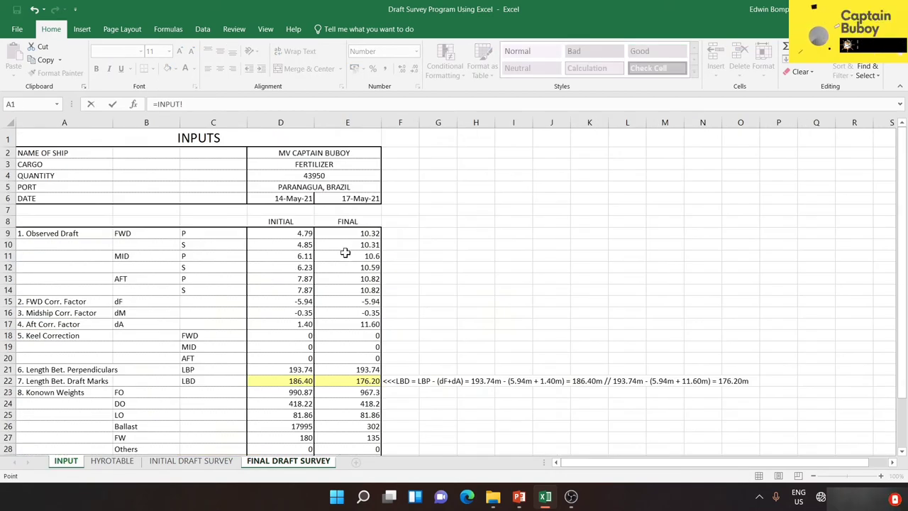
left_click(350, 256)
key("Return")
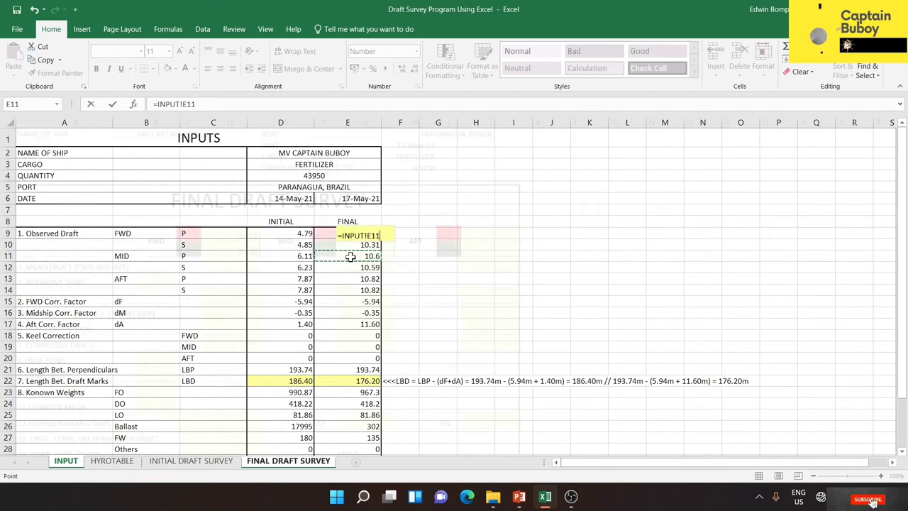
type("=")
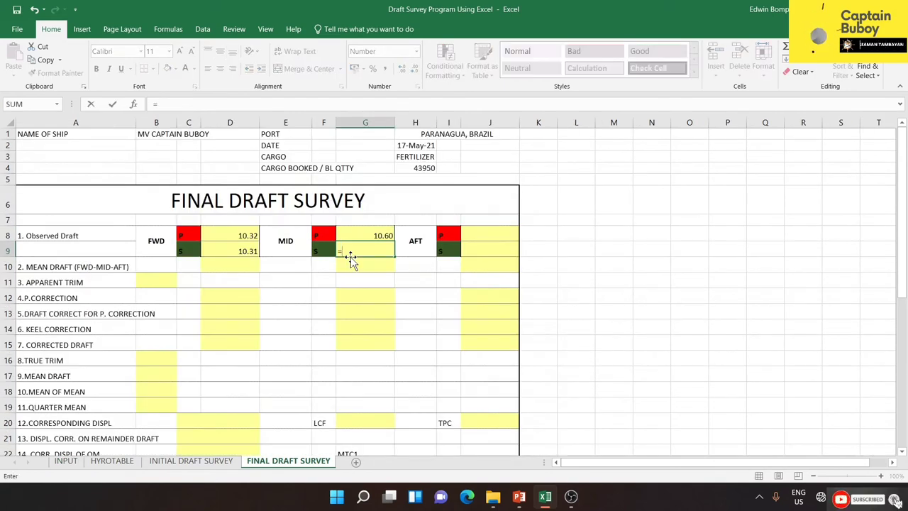
left_click(66, 461)
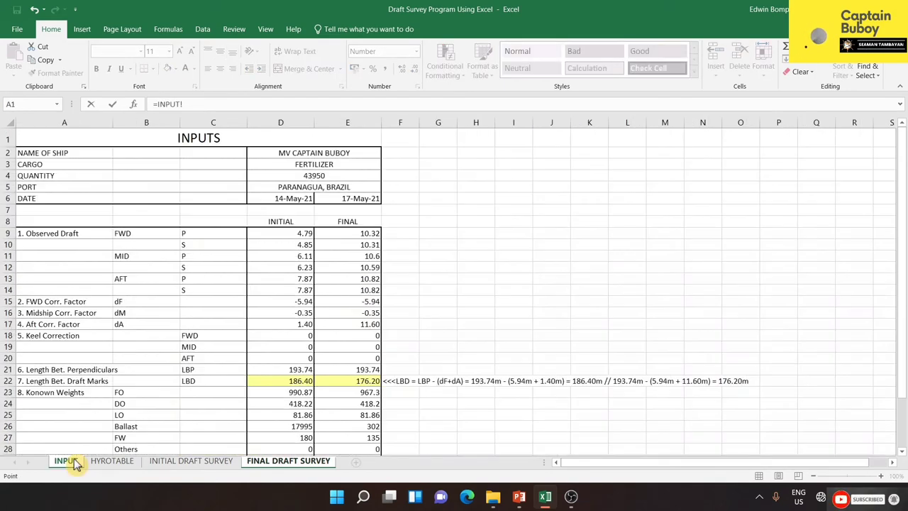
left_click(360, 266)
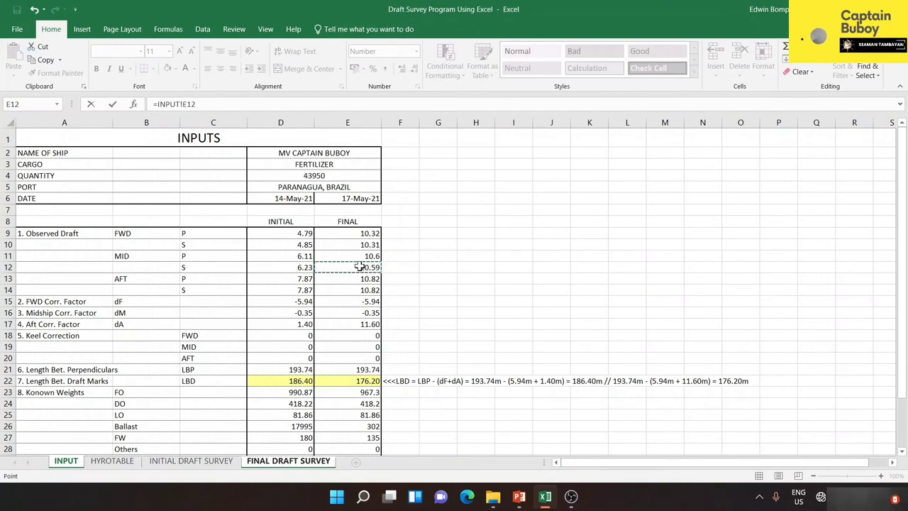
key("Return")
Step: Link the aft drafts in J8 and J9 to INPUT!E13 and E14 (10.82/10.82)
left_click(485, 235)
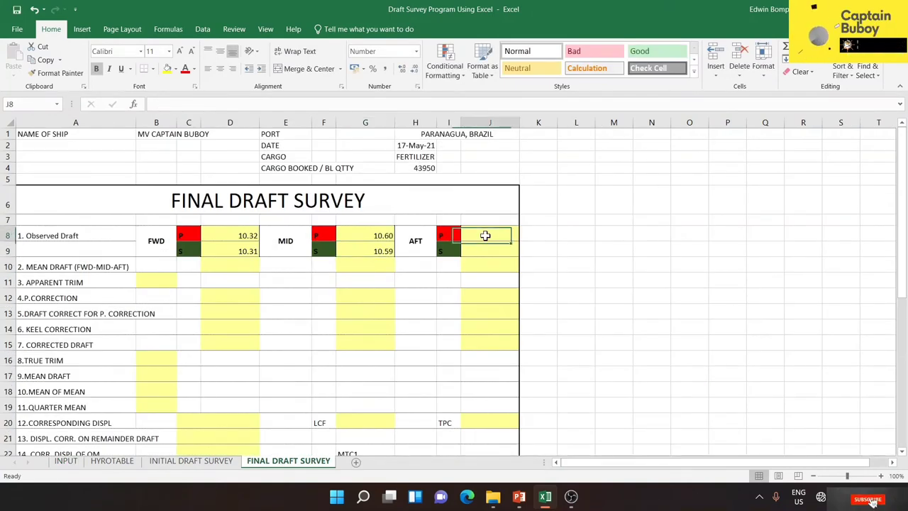
type("=")
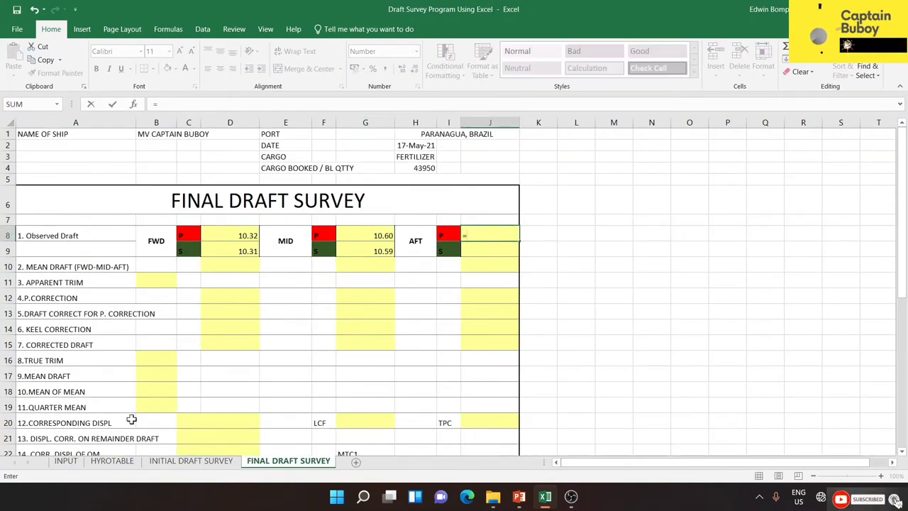
left_click(68, 464)
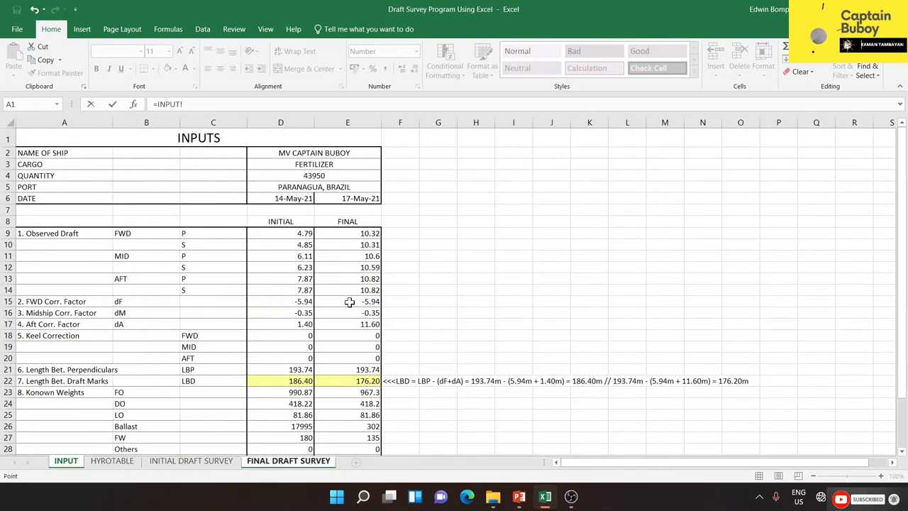
left_click(366, 279)
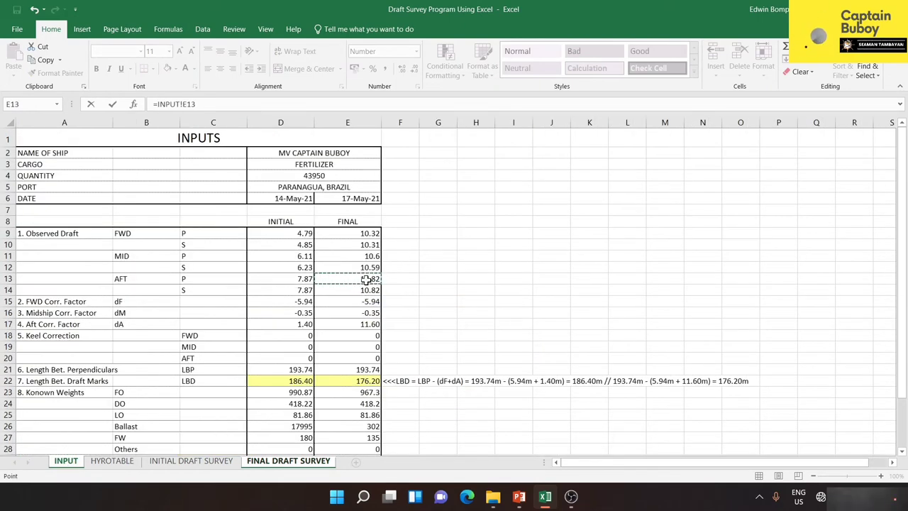
key("Return")
type("=")
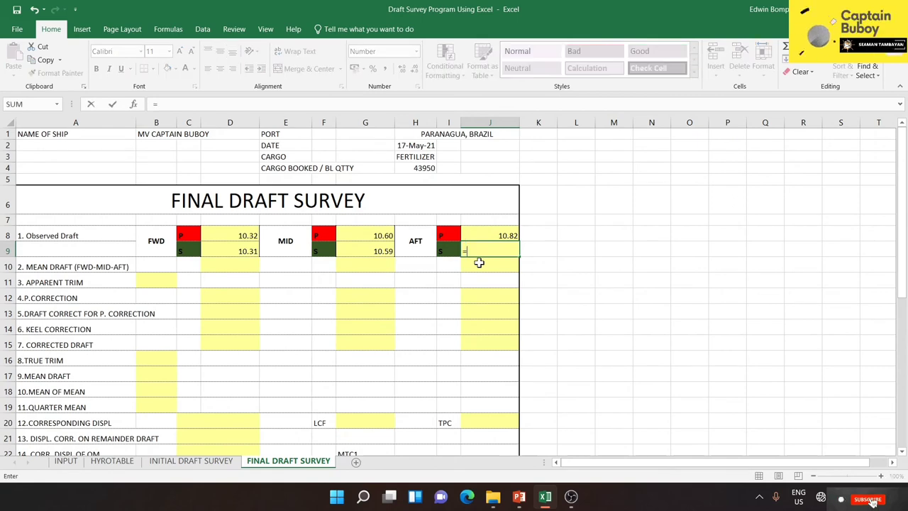
left_click(68, 463)
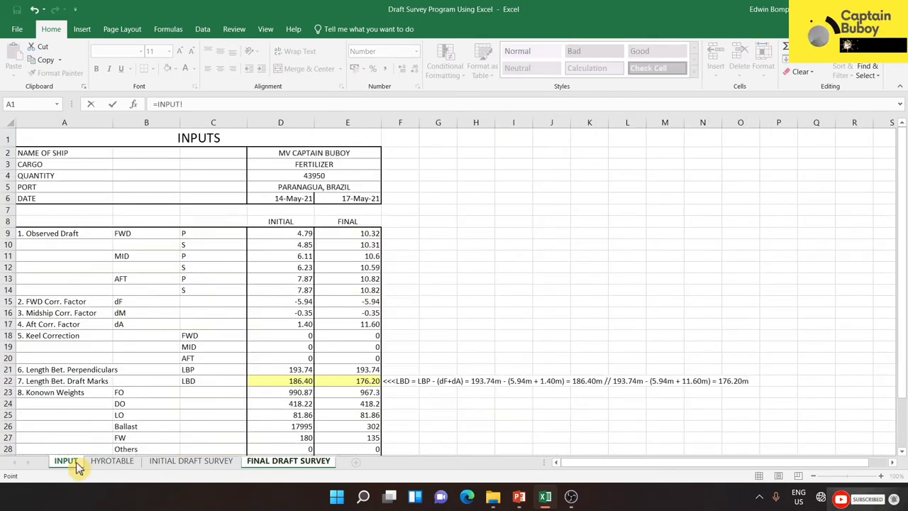
left_click(368, 290)
key("Return")
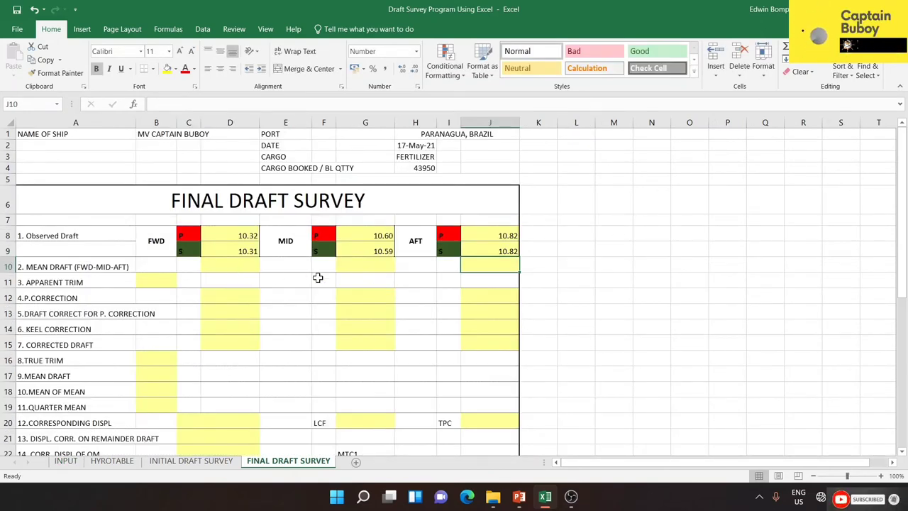
Step: Link the LIGHTSHIP cell C28 to INPUT!E30, showing 11672
left_click(234, 262)
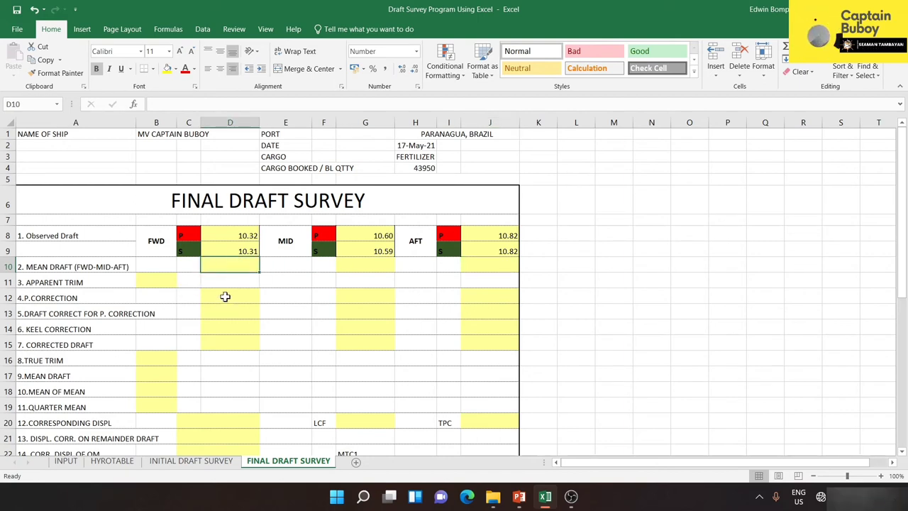
left_click(225, 296)
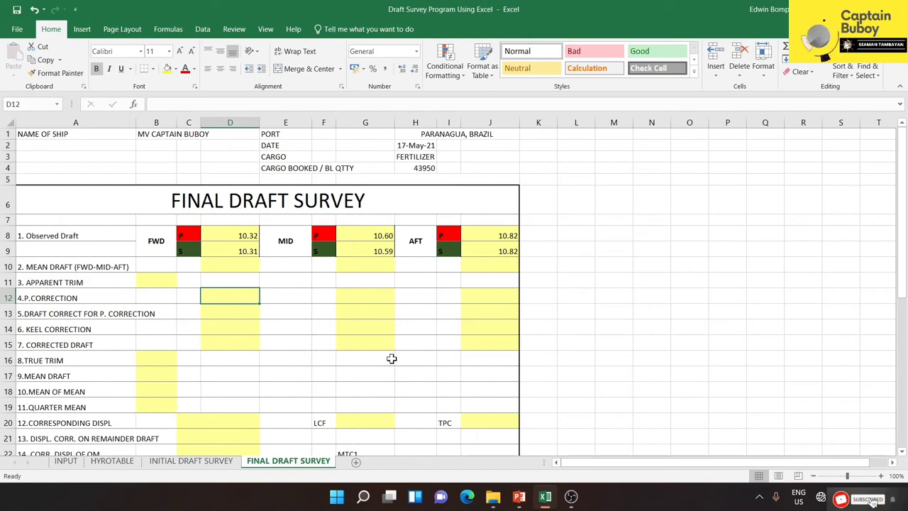
mouse_move(901, 239)
left_mouse_down()
mouse_move(900, 344)
mouse_move(401, 428)
left_mouse_up()
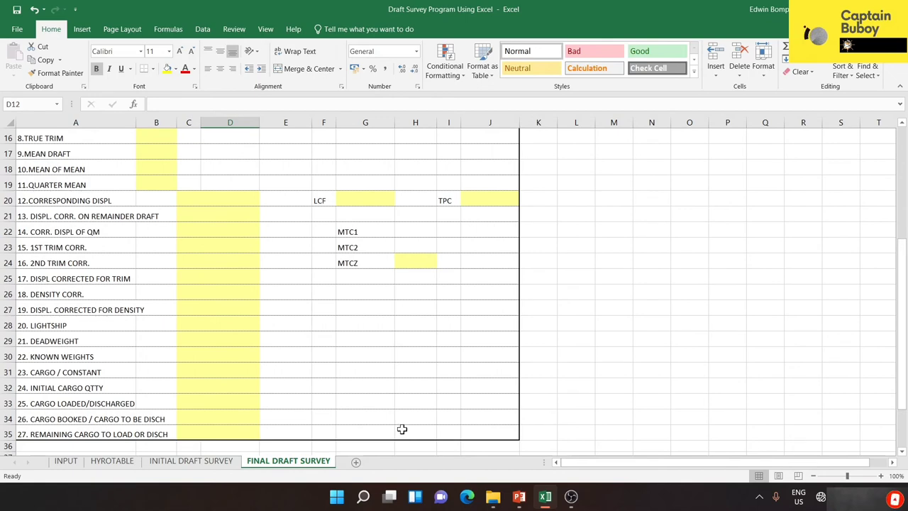
left_click(222, 324)
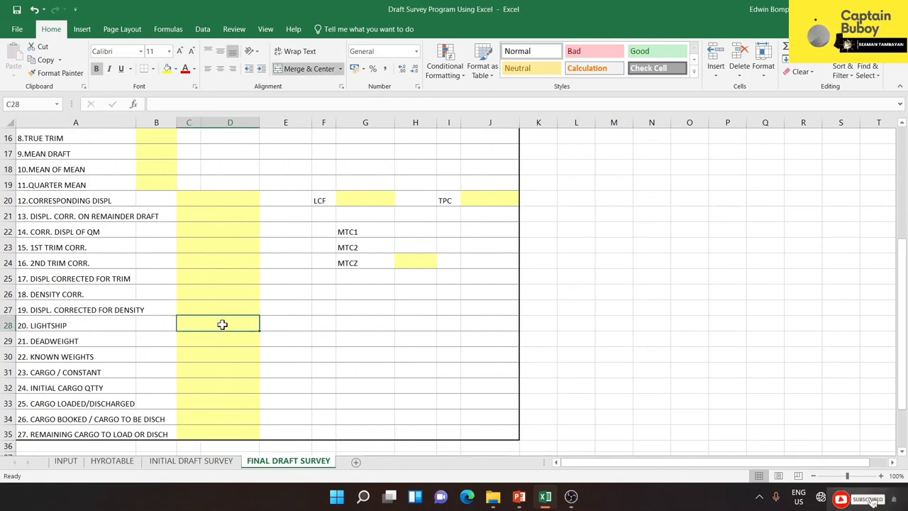
type("=")
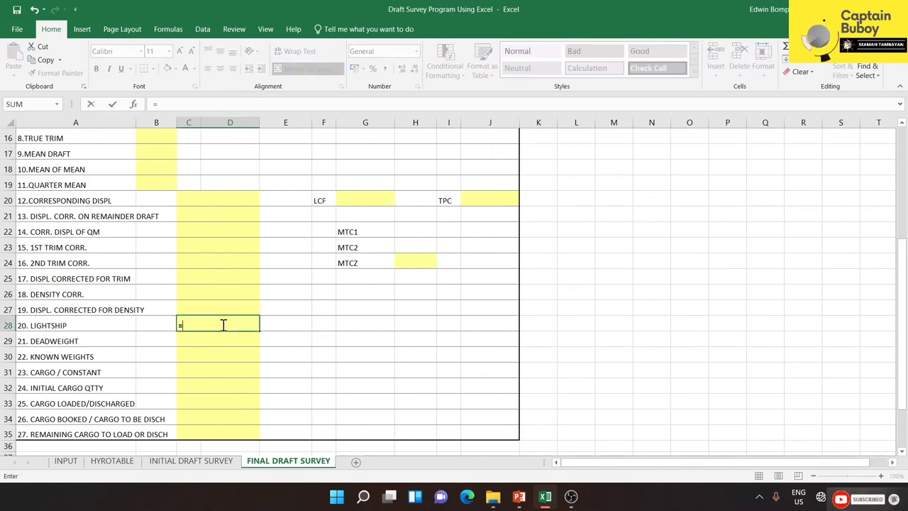
left_click(65, 461)
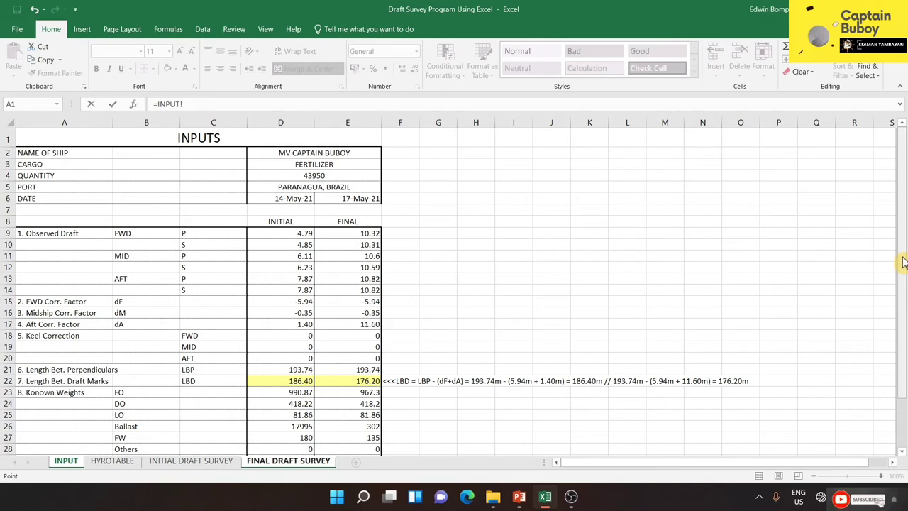
left_click_drag(902, 262, 902, 326)
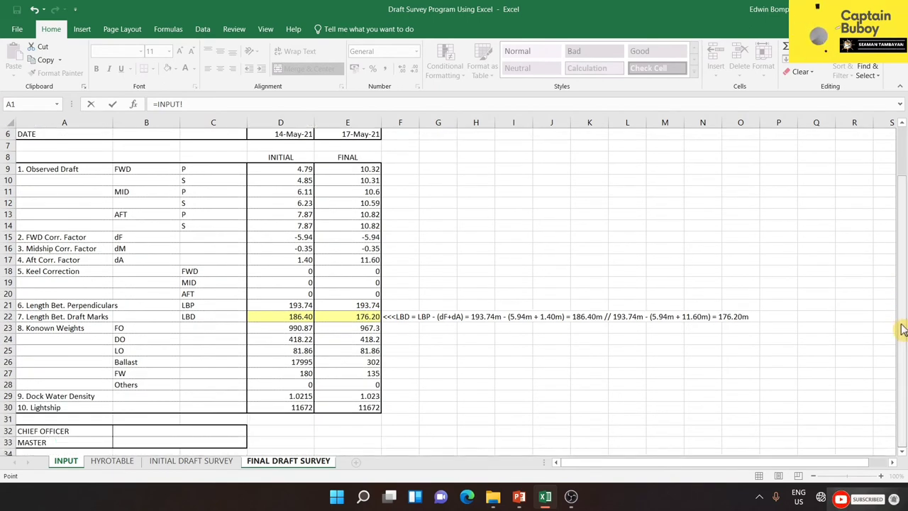
left_click(368, 409)
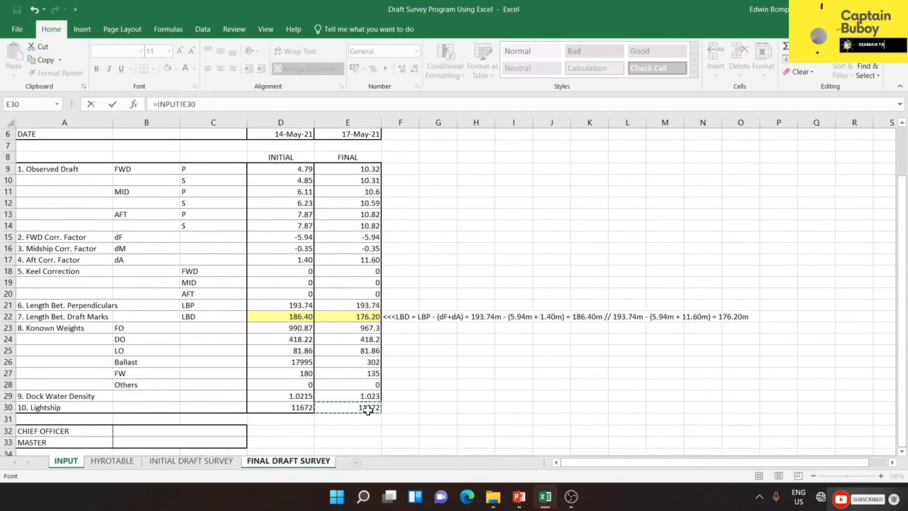
key("Return")
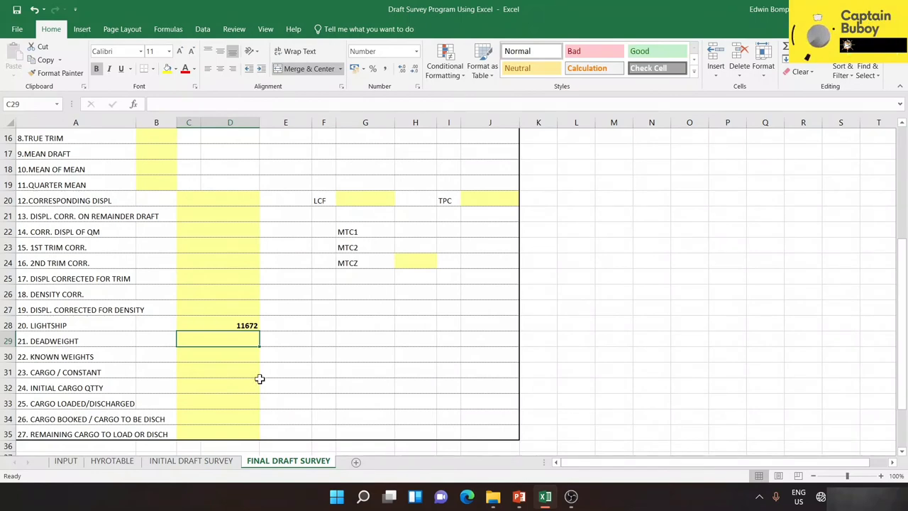
Step: Set KNOWN WEIGHTS in C30 to the SUM of INPUT's final weights, giving 1904.36
left_click(233, 356)
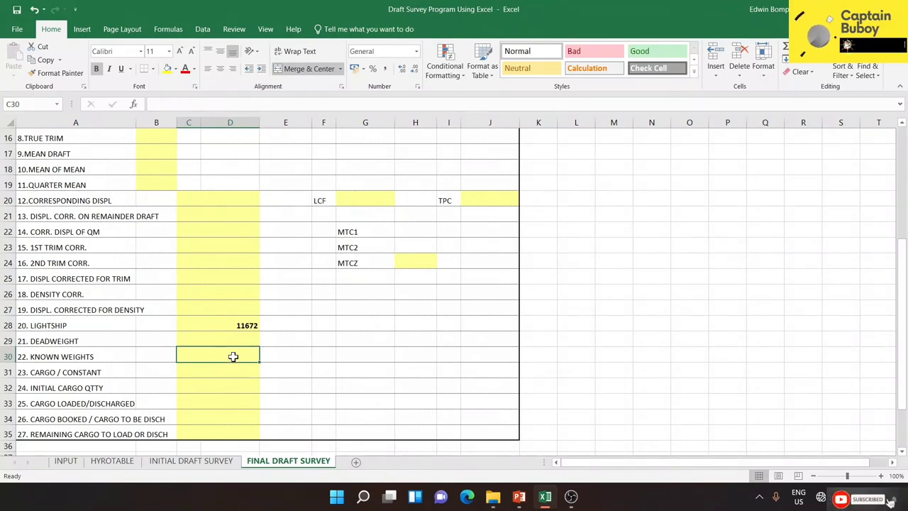
type("-")
key("BackSpace")
type("=")
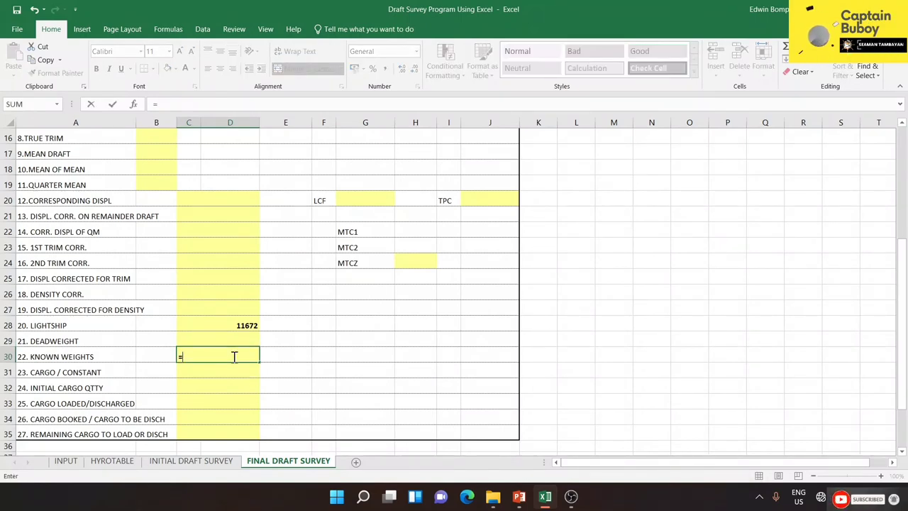
left_click(66, 460)
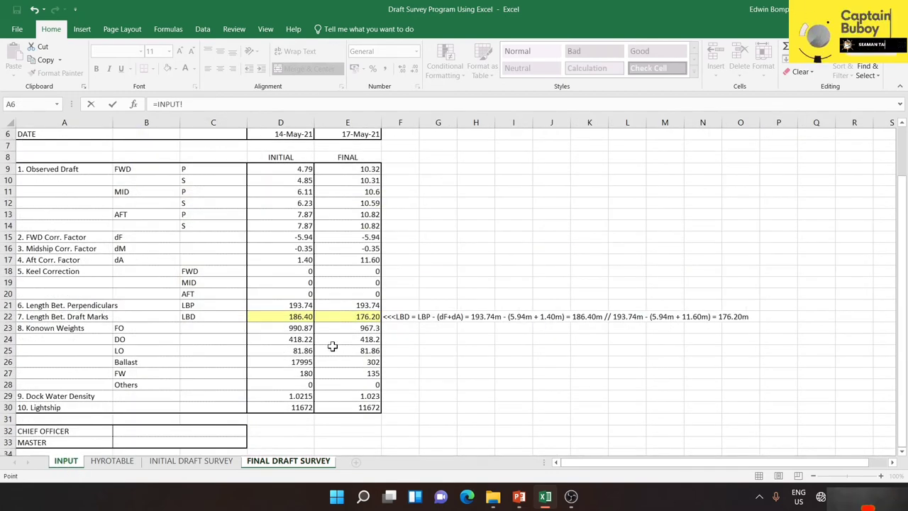
left_click(362, 327)
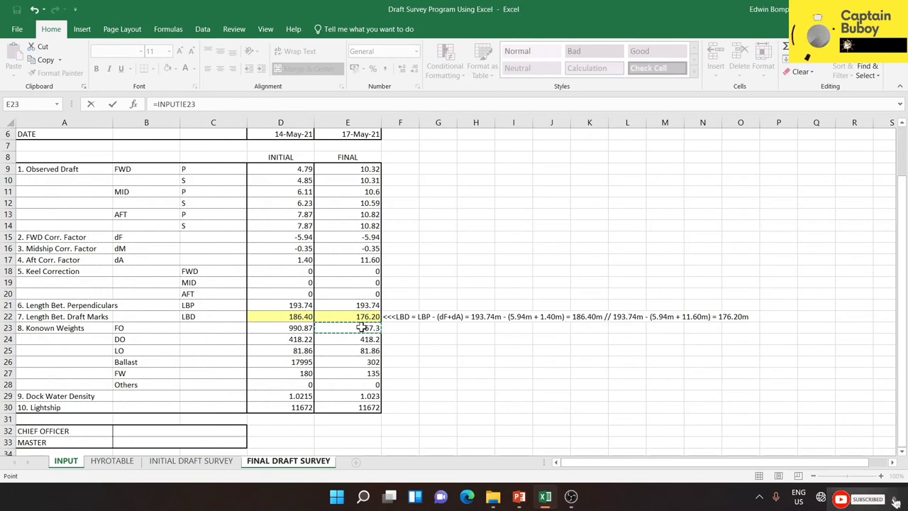
left_click_drag(362, 328, 352, 386)
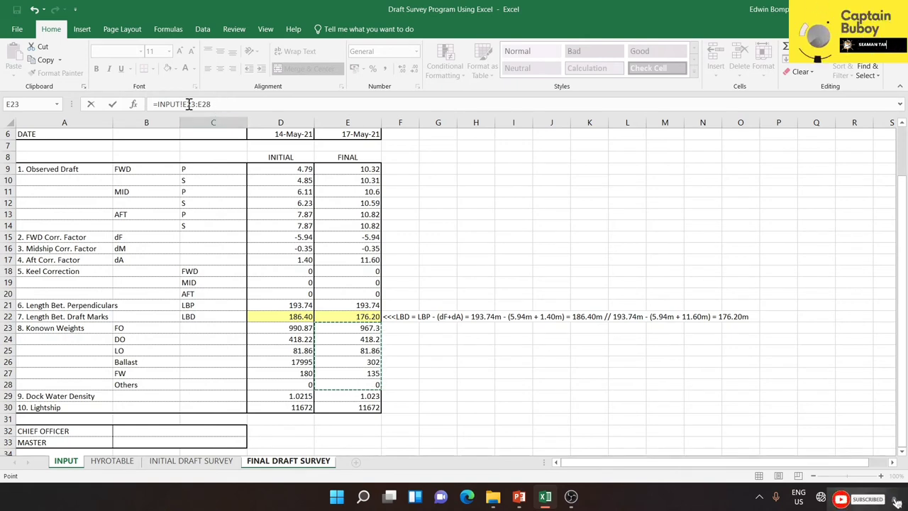
left_click(161, 104)
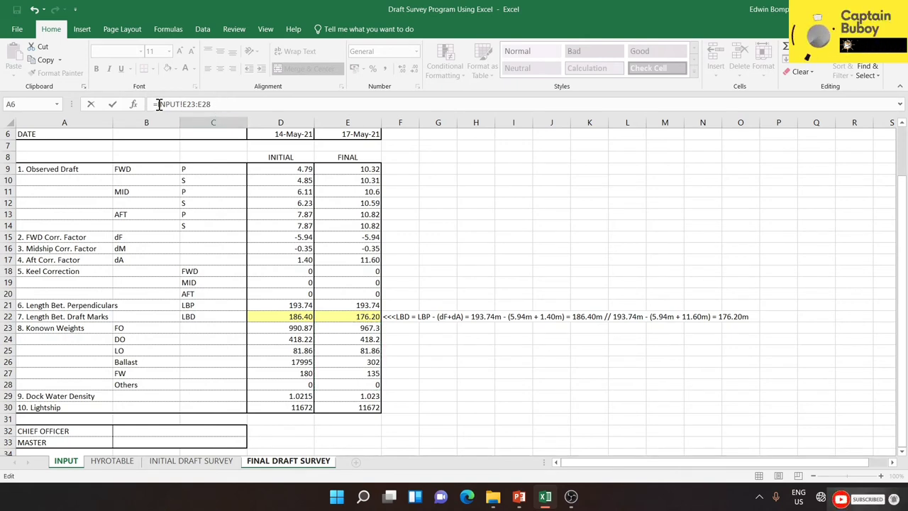
type("su")
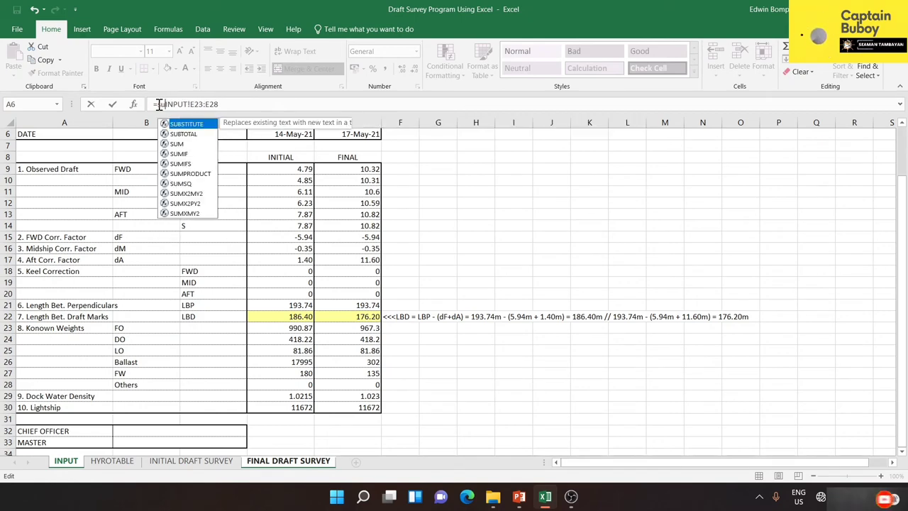
type("m(")
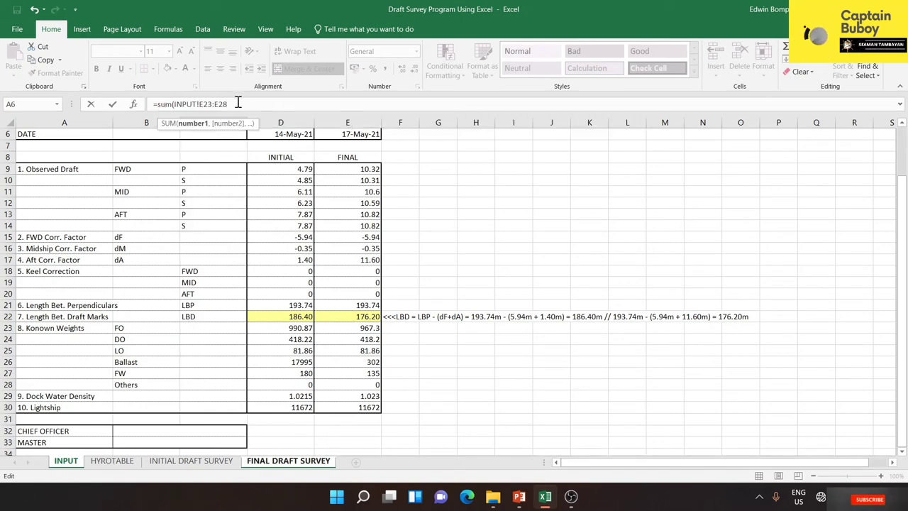
key("Return")
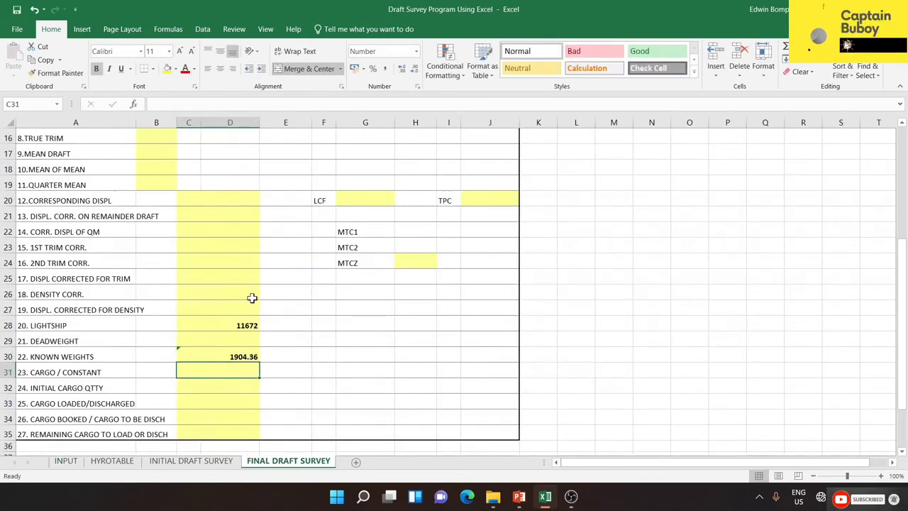
Step: Enter ='INITIAL DRAFT SURVEY'!C31 as Initial Cargo Qty, giving 396.58
left_click(230, 387)
type("='INITIAL DRAFT SURVEY'!C31")
key("Return")
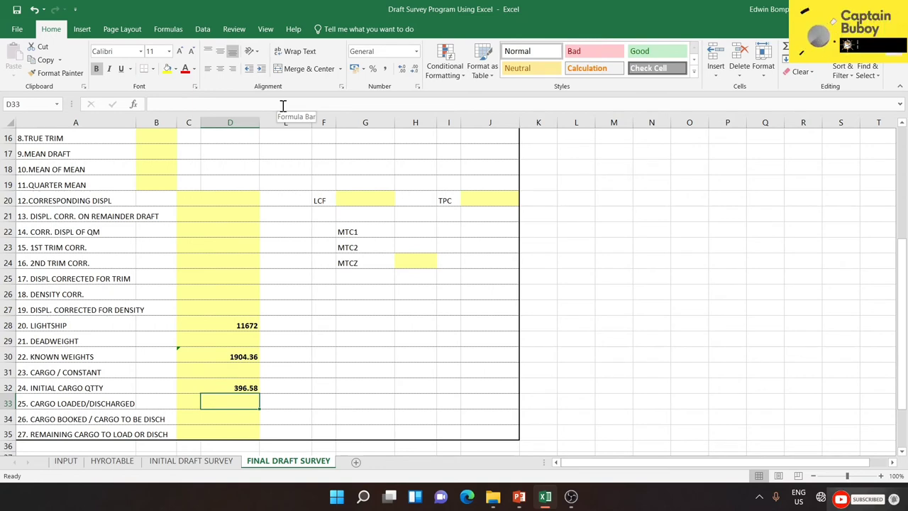
left_click(246, 387)
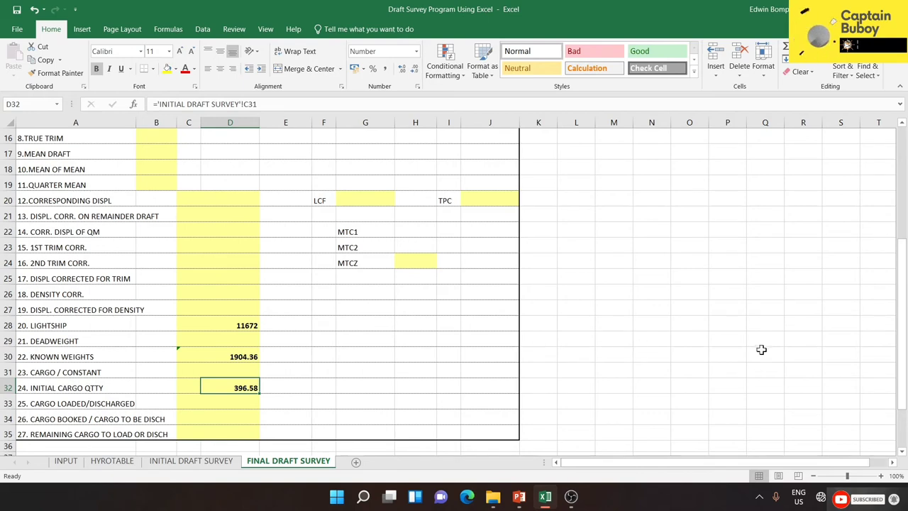
left_click_drag(899, 351, 895, 220)
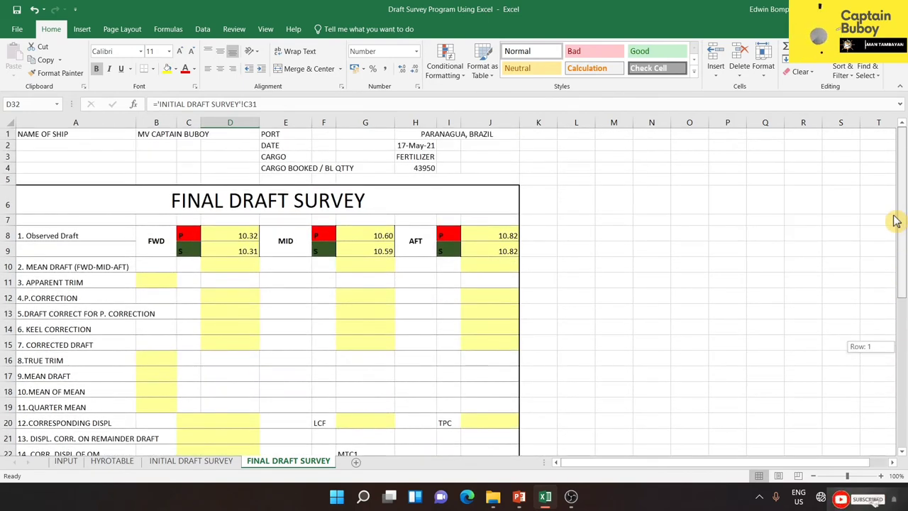
Step: Compute the forward mean draft in D10 as (D8+D9)/2, giving 10.315
left_click(236, 263)
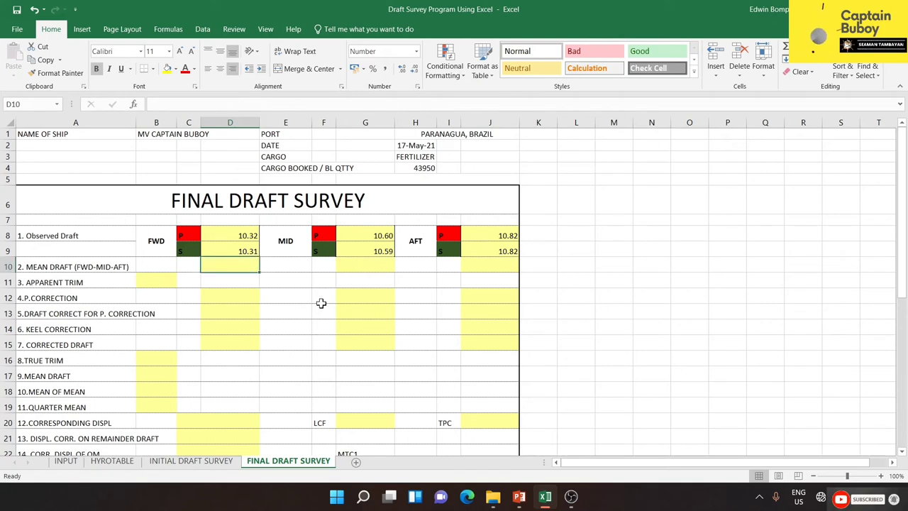
type("=")
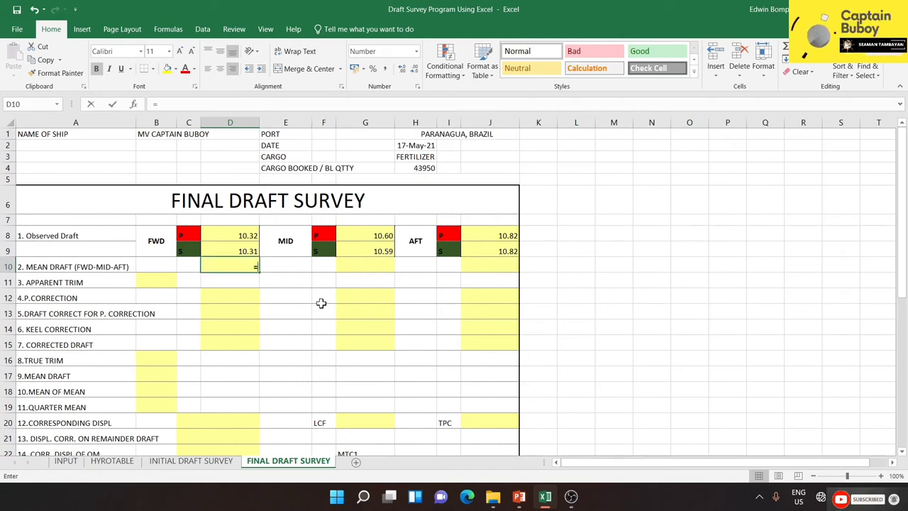
left_click(243, 236)
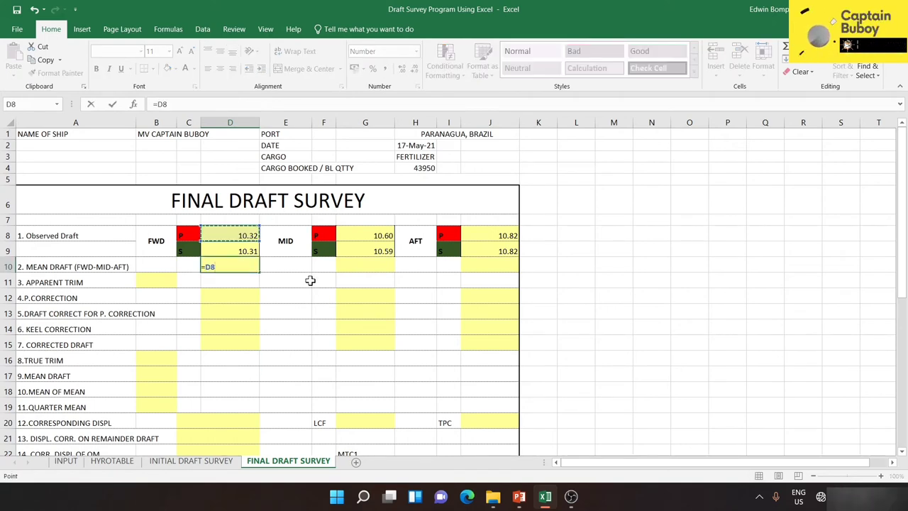
type("+")
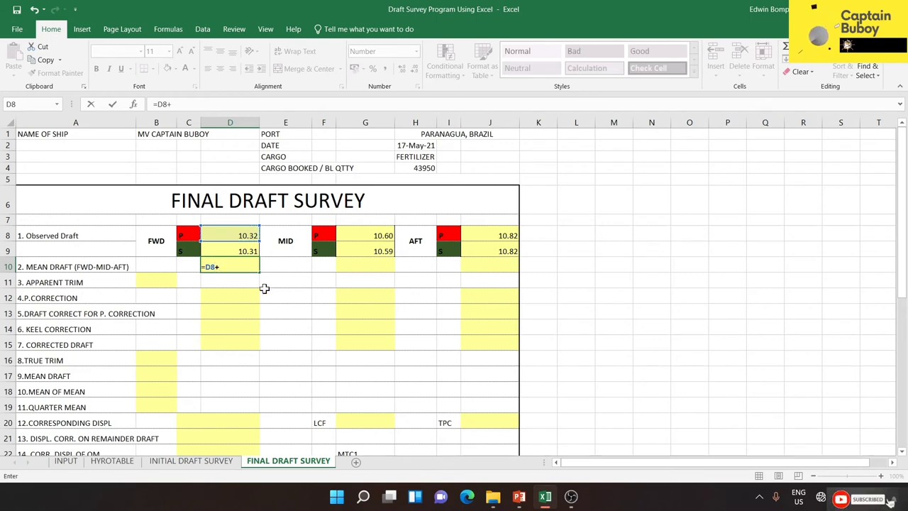
left_click(243, 248)
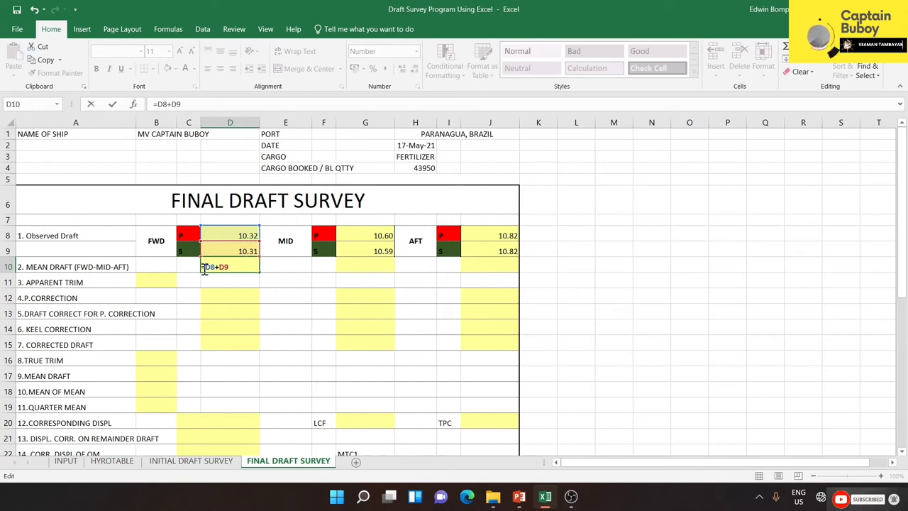
type("(")
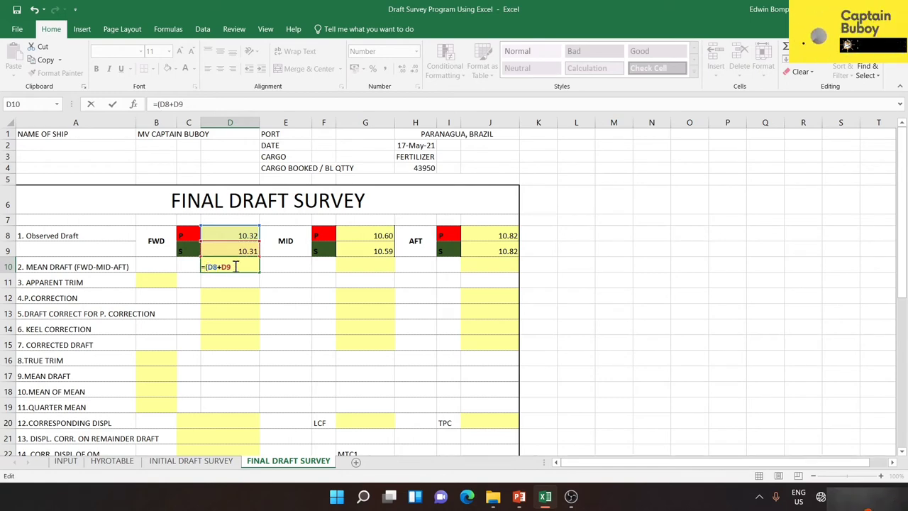
type(")")
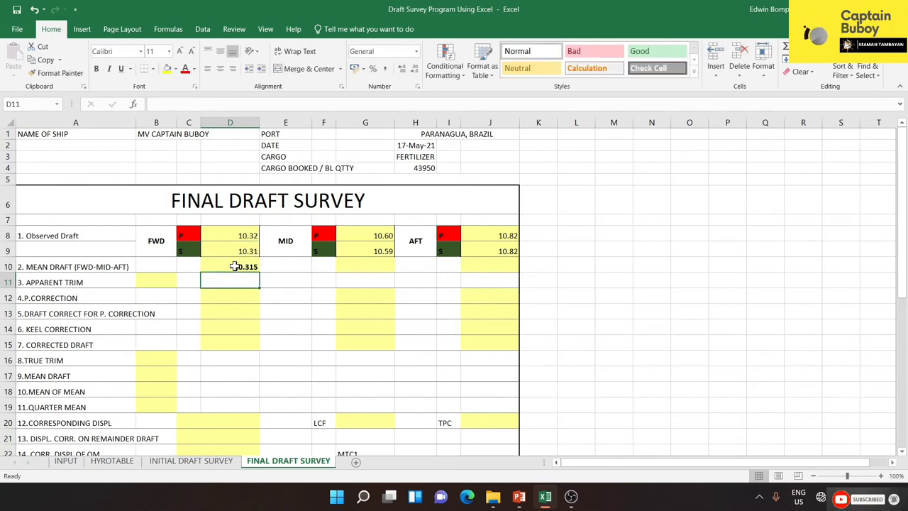
key("ctrl+Return")
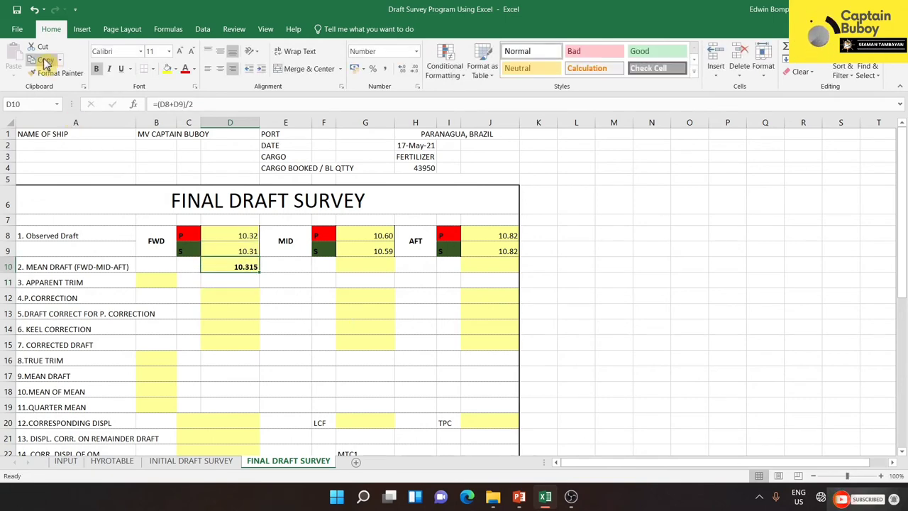
Step: Copy the mean draft formula into G10 and J10, giving 10.595 and 10.820
left_click(43, 60)
left_click(372, 262)
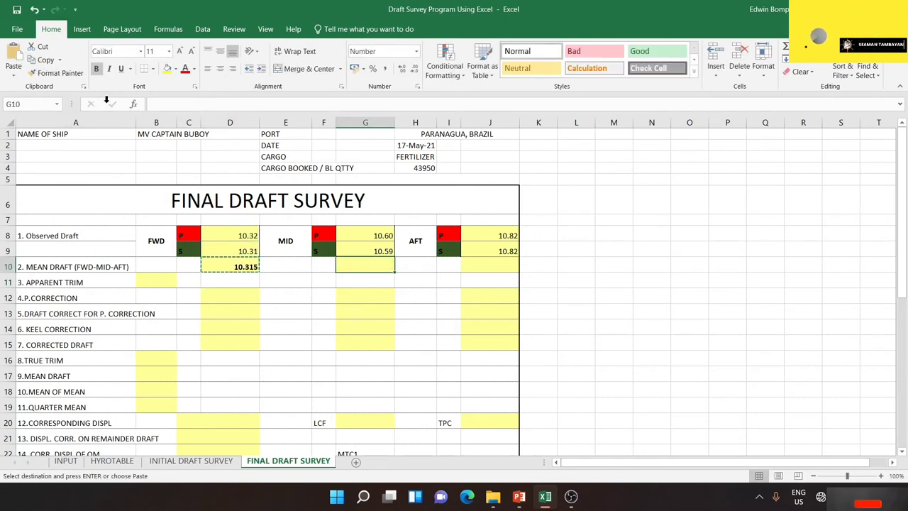
left_click(13, 57)
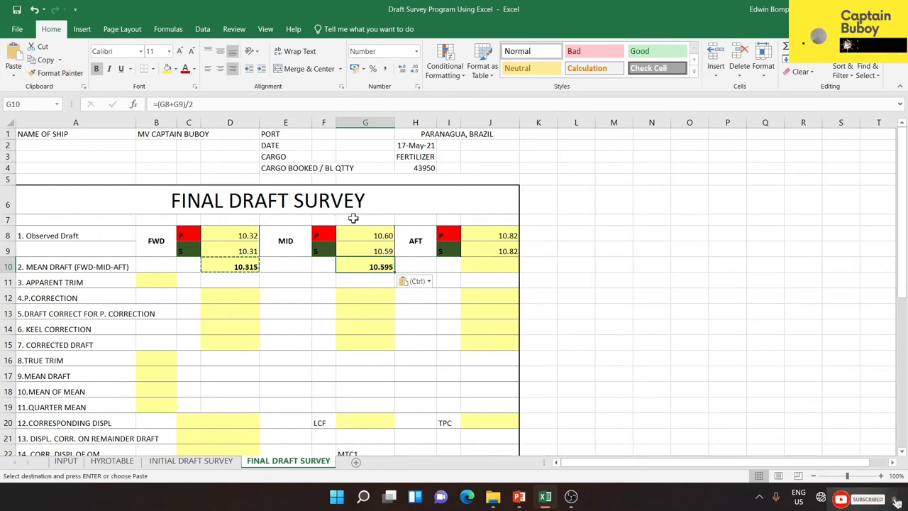
left_click(497, 261)
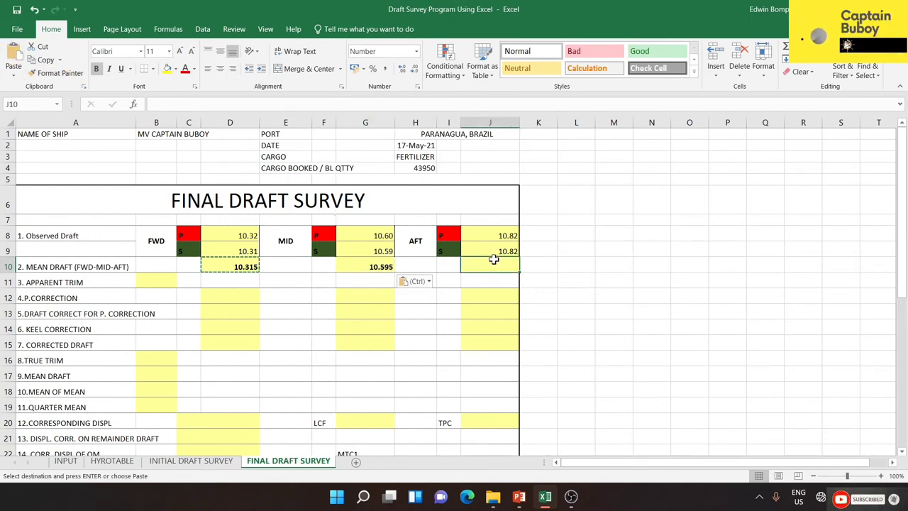
left_click(14, 60)
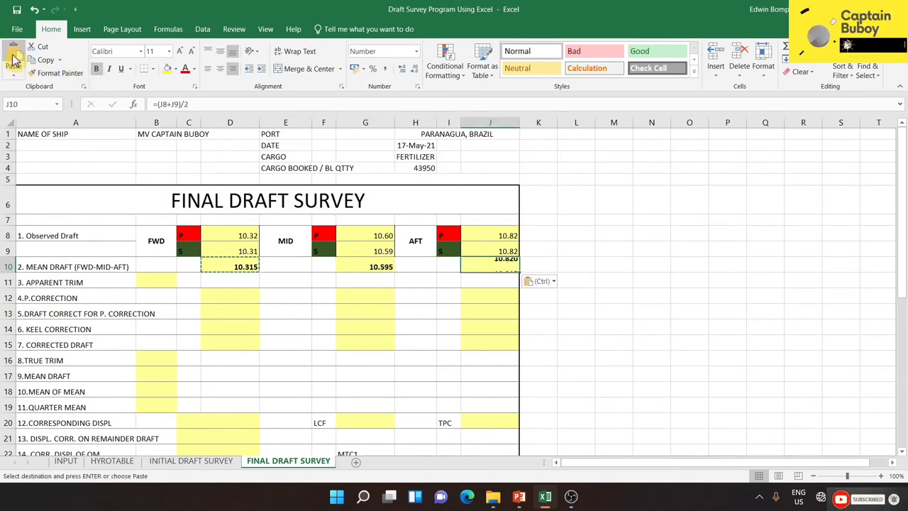
left_click(152, 276)
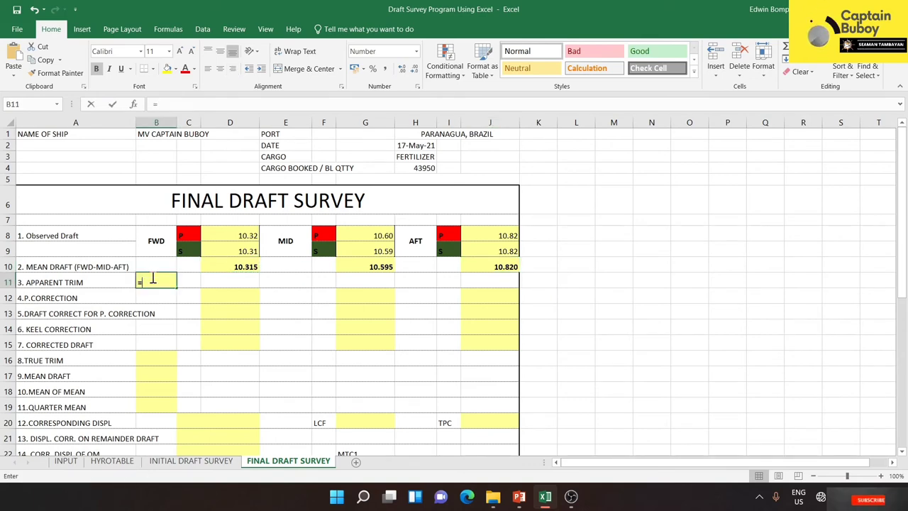
Step: Enter =J10-D10 as the Apparent Trim in B11, giving 0.505
type("=")
left_click(489, 267)
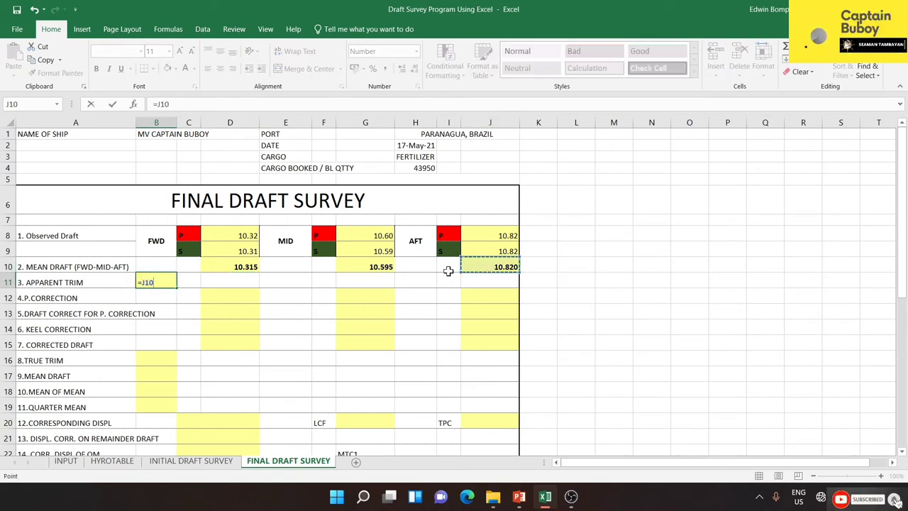
type("-")
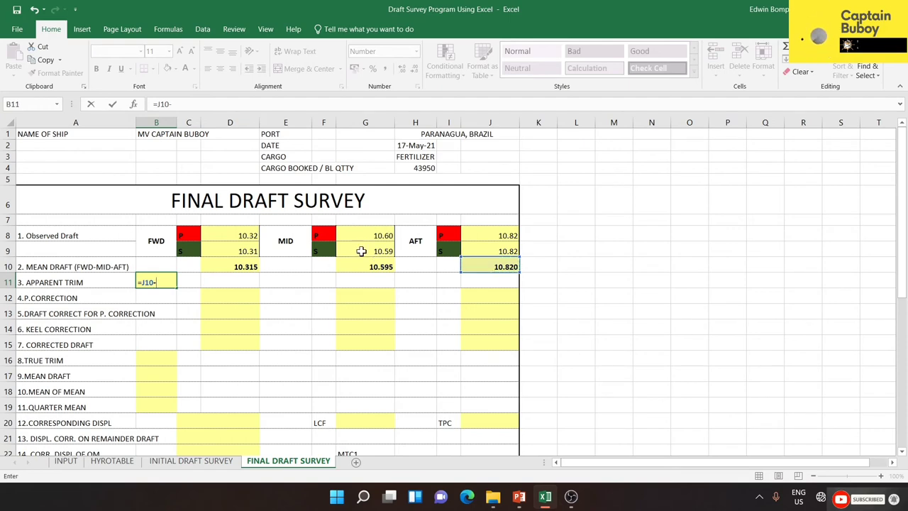
left_click(237, 266)
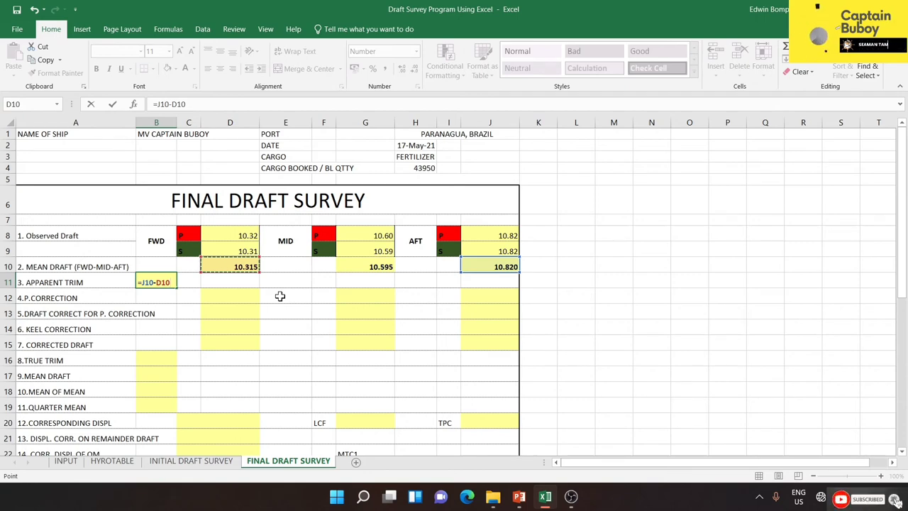
key("Return")
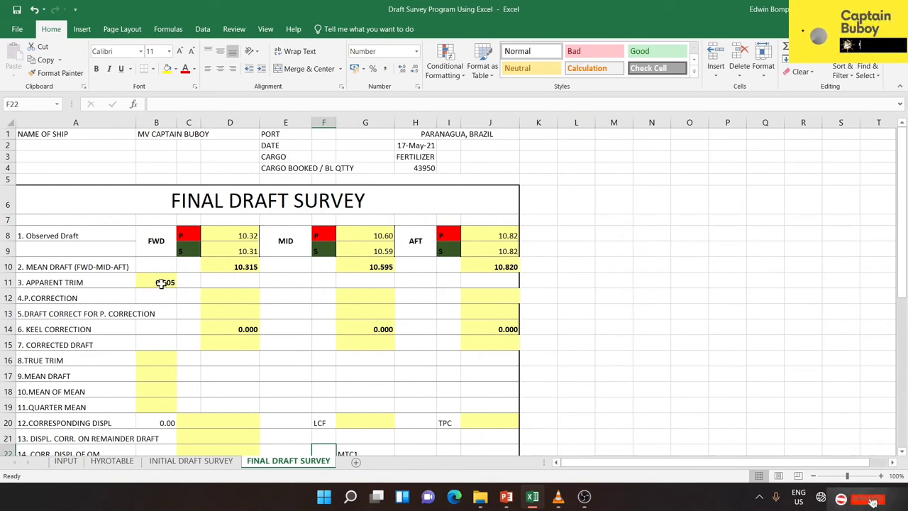
left_click(232, 293)
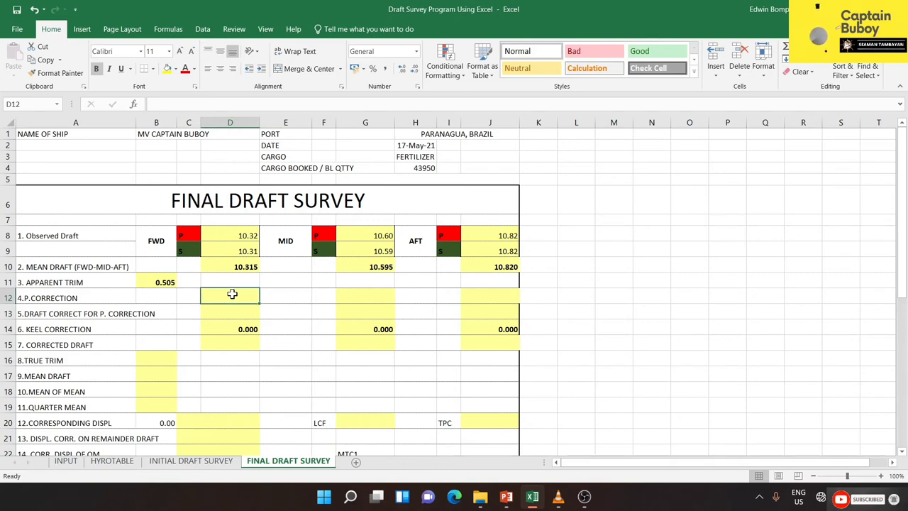
Step: Enter =(INPUT!E15*B11)/INPUT!E22 in D12, giving -0.017024404
type("=")
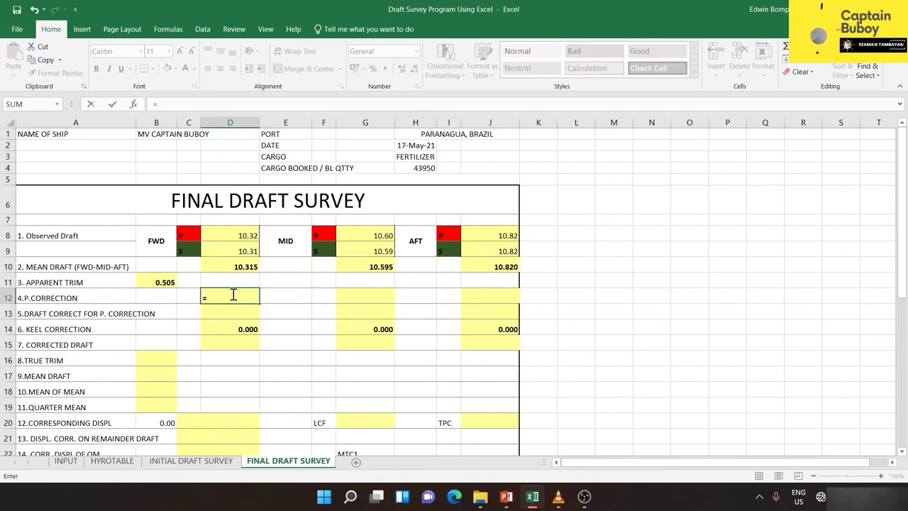
left_click(68, 463)
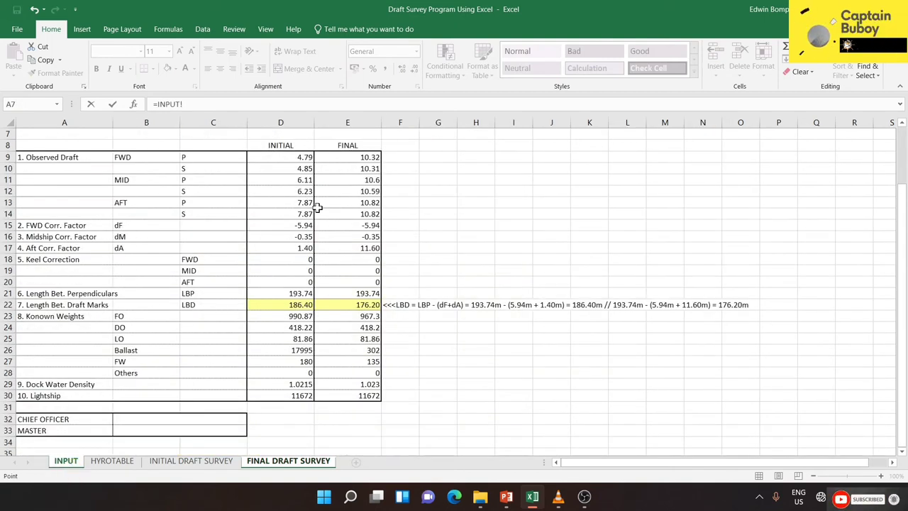
left_click(350, 228)
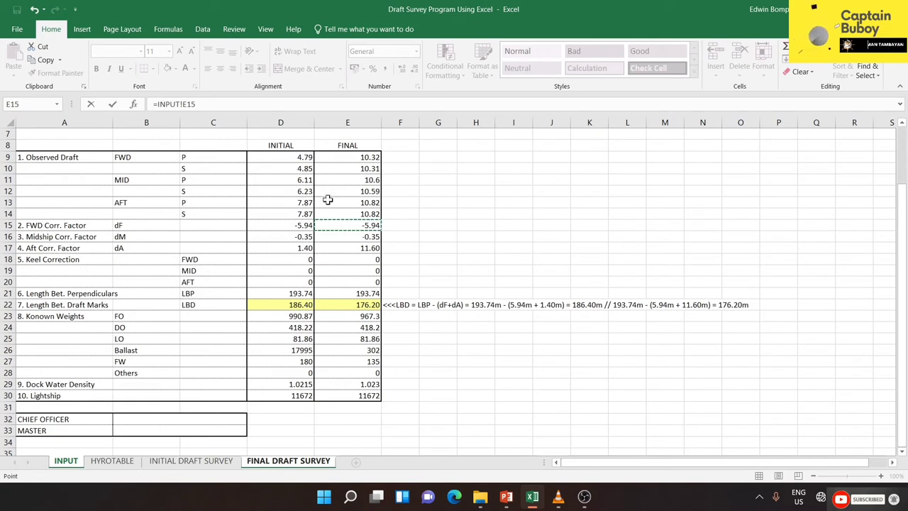
left_click(226, 104)
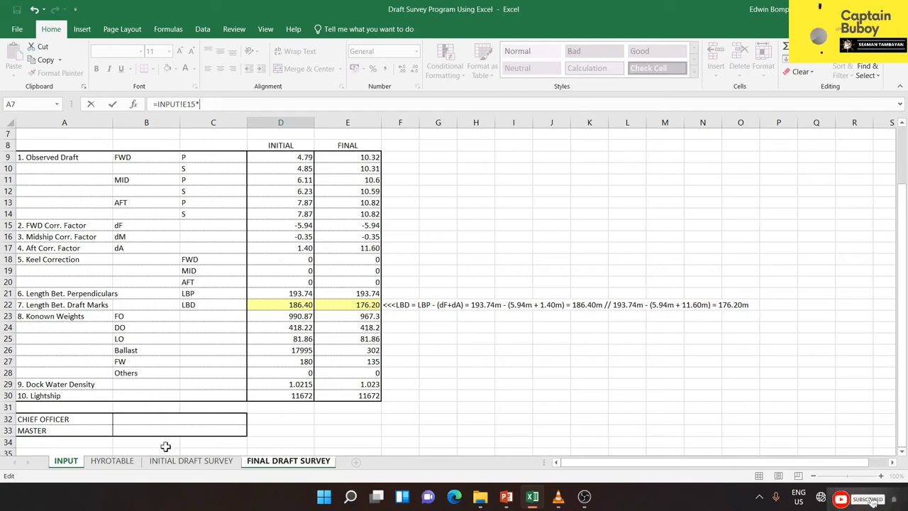
left_click(262, 461)
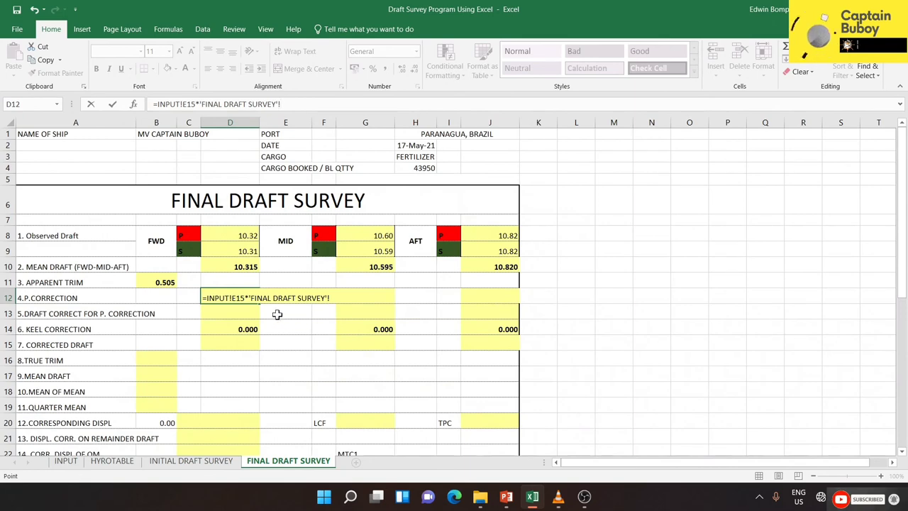
left_click(164, 281)
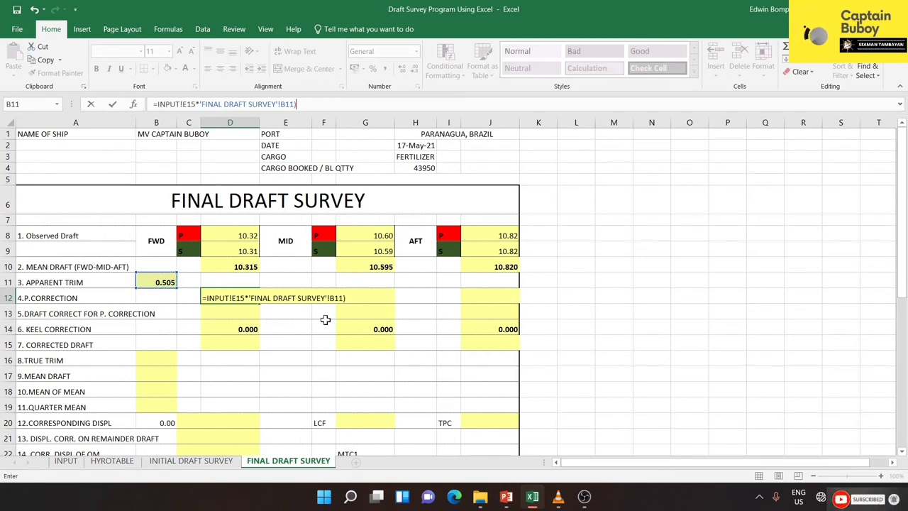
left_click(156, 103)
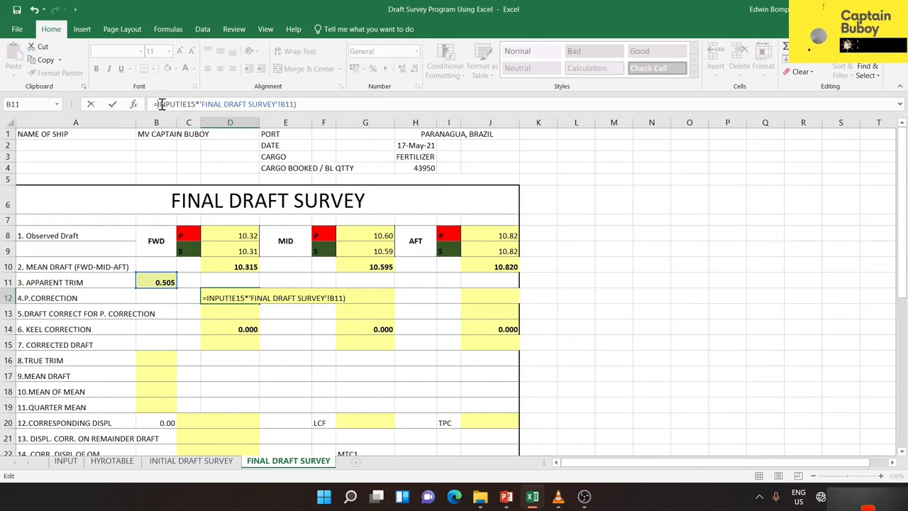
type("(")
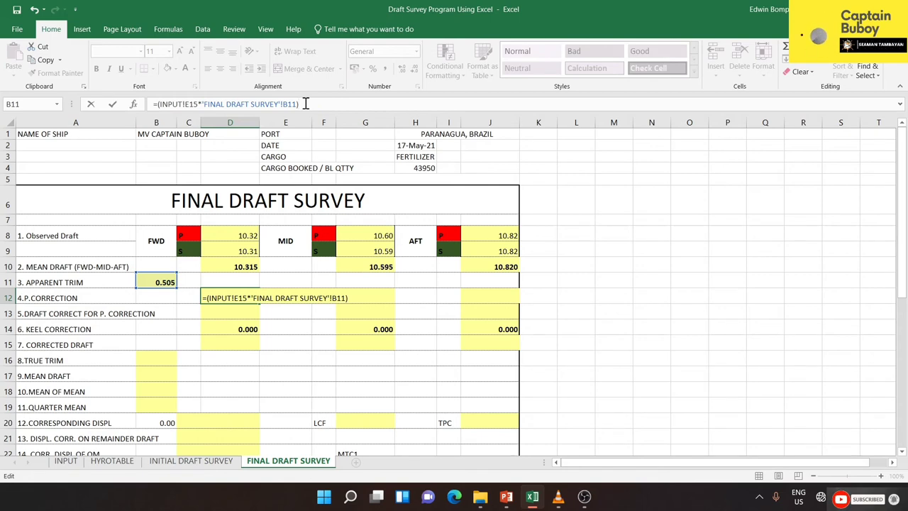
left_click(66, 460)
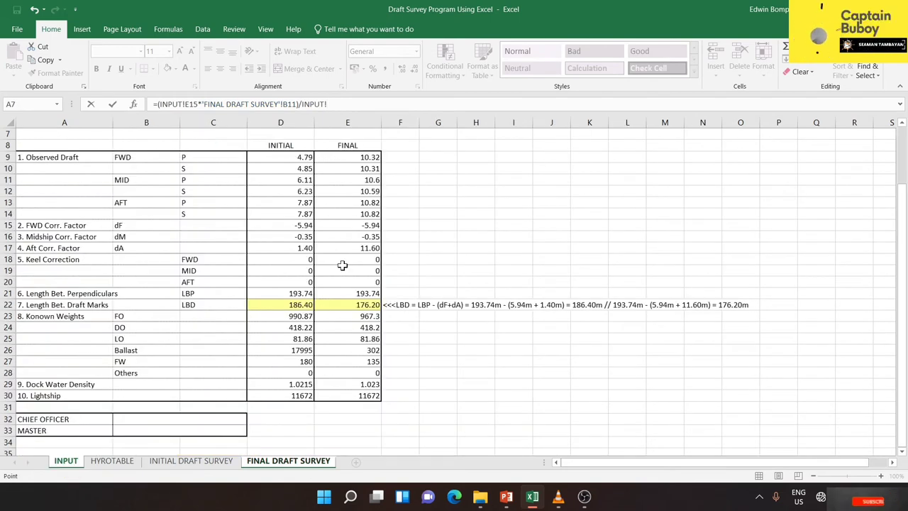
left_click(358, 304)
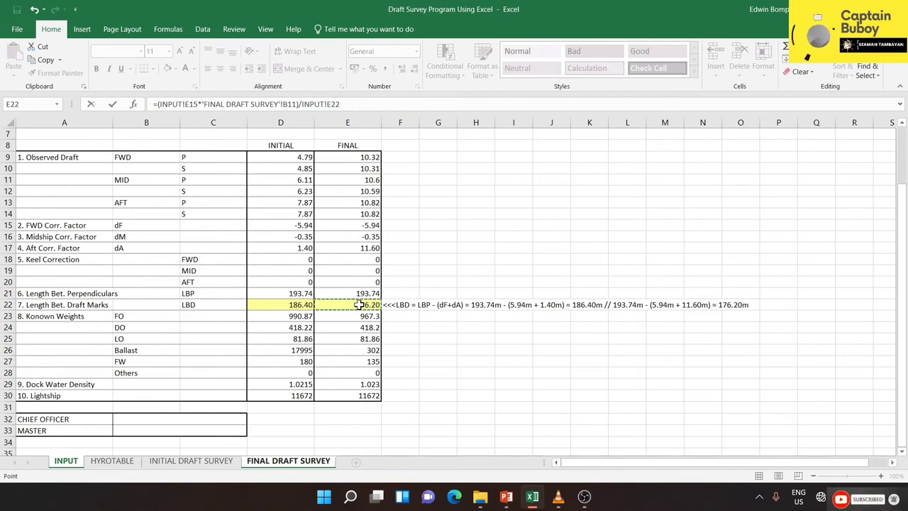
key("Return")
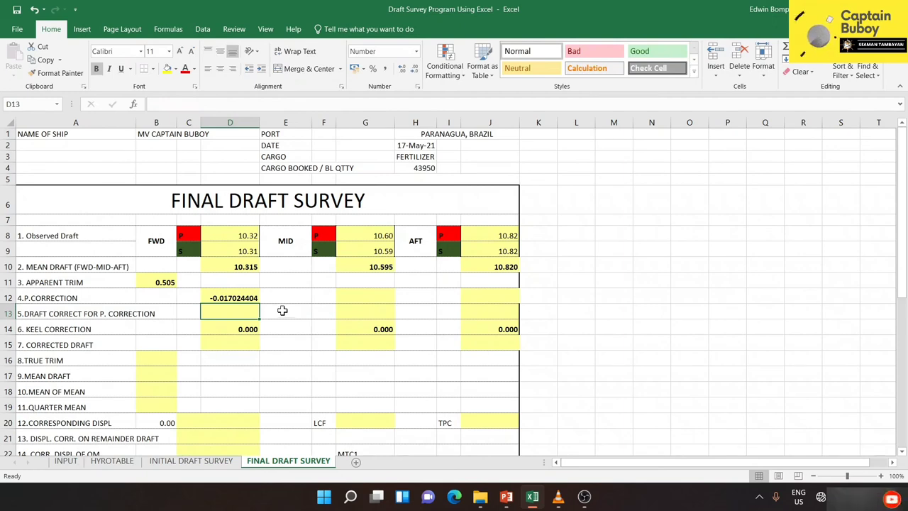
Step: Wrap the D12 formula in ROUND(...,3) so it shows -0.017
left_click(245, 298)
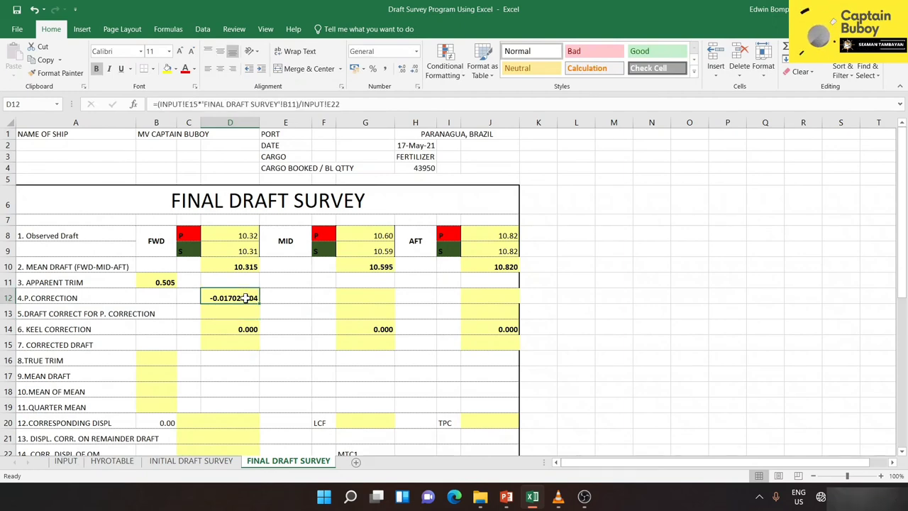
left_click(159, 104)
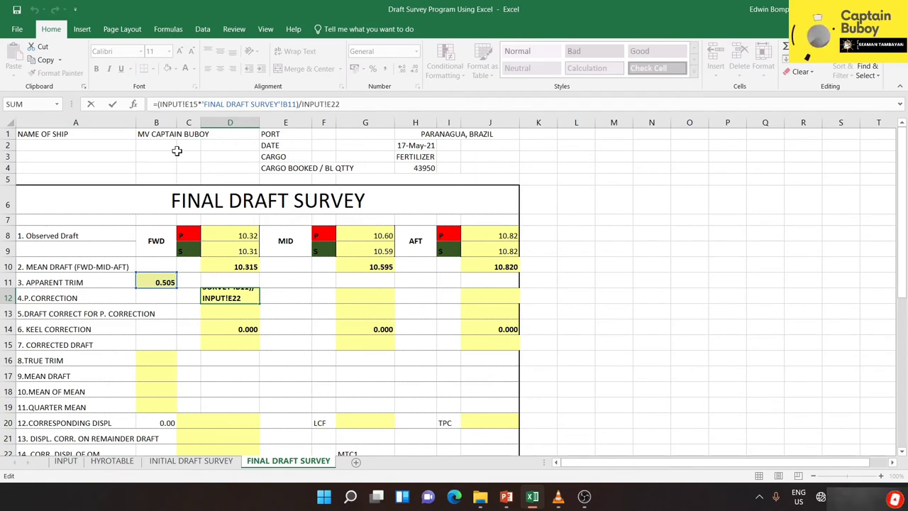
type("round")
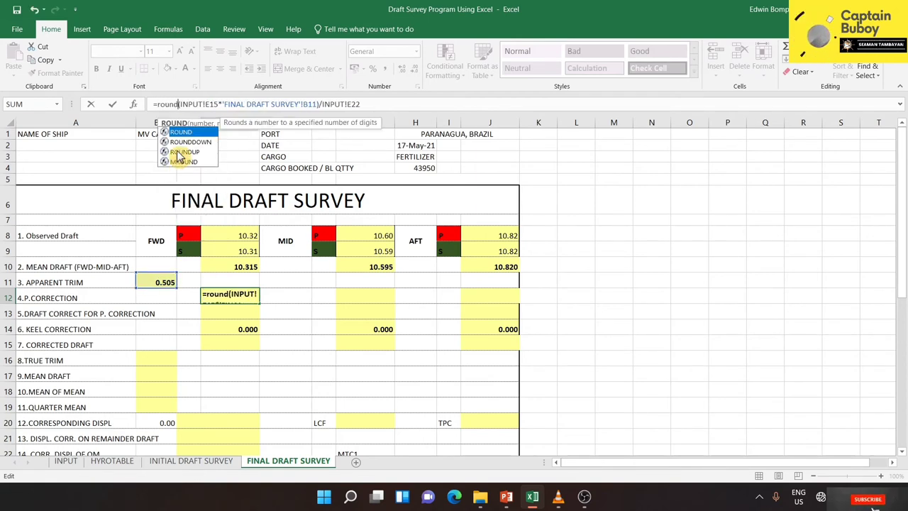
type("(")
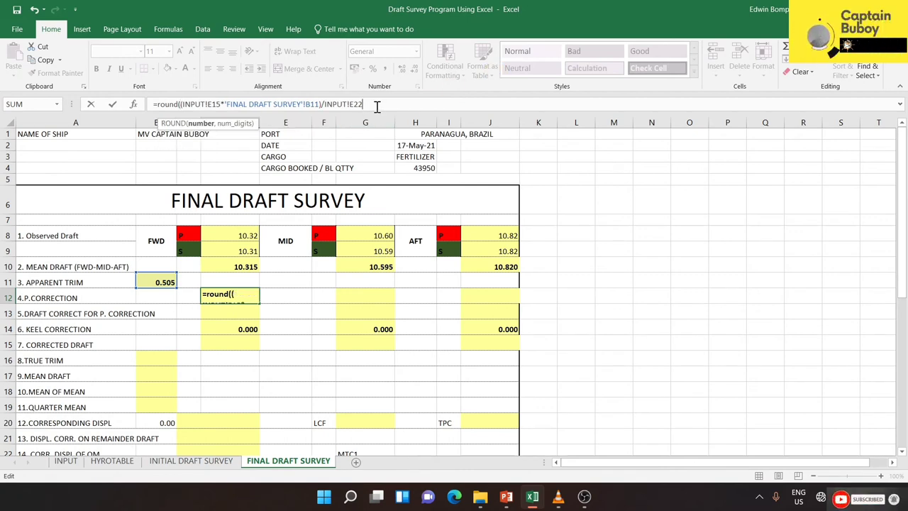
type(",3")
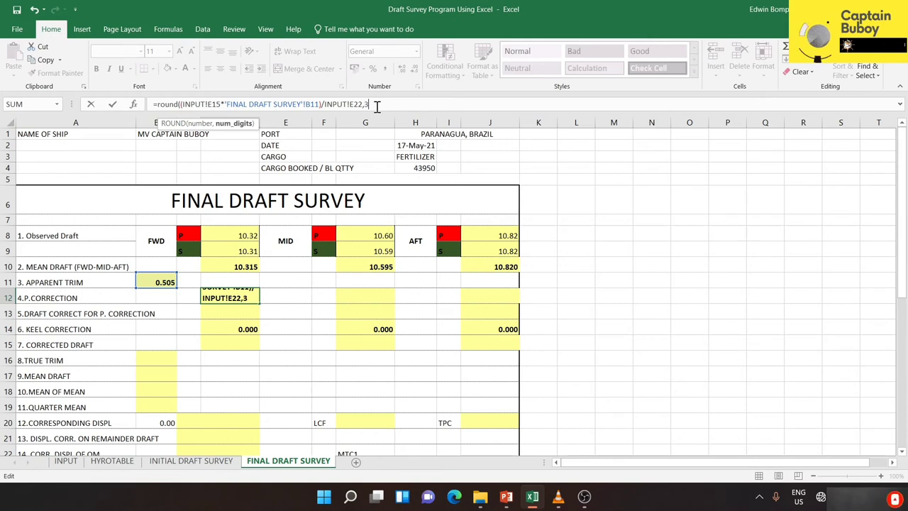
key("Return")
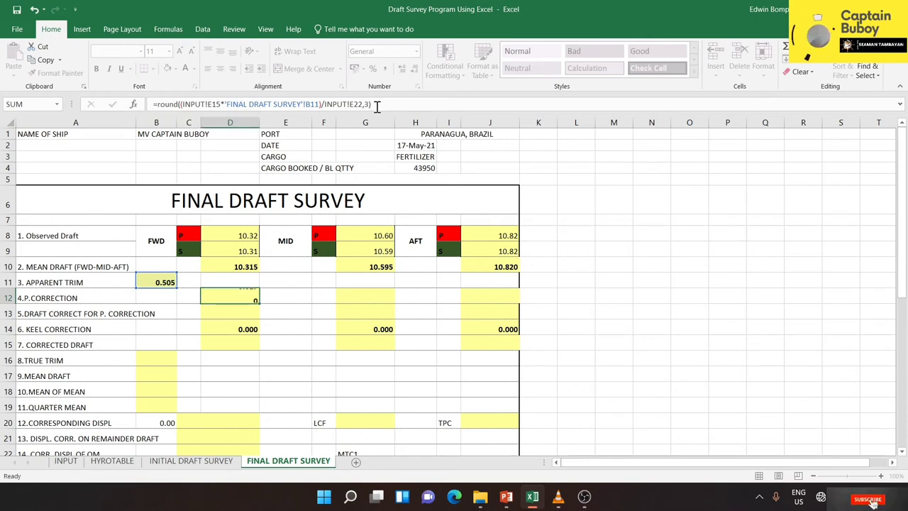
Step: Make the B11 and INPUT!E22 references in D12 absolute ($B$11, $E$22)
left_click(232, 298)
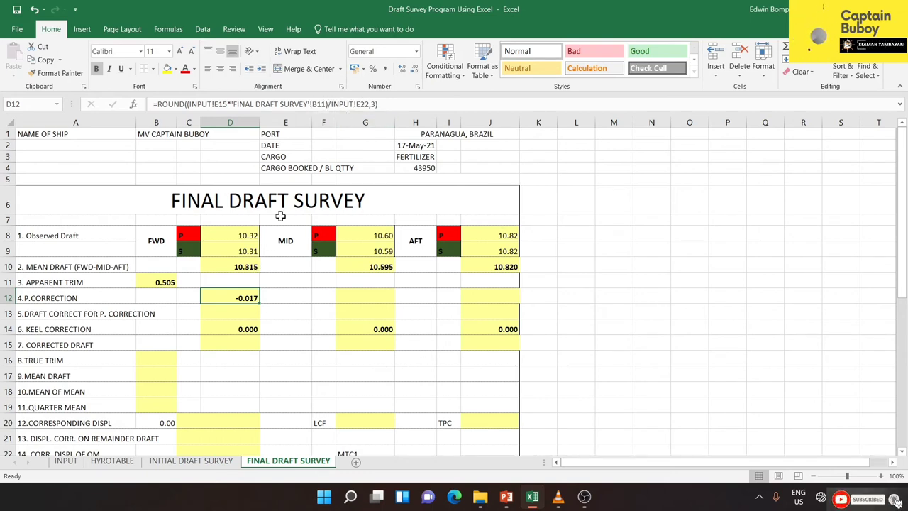
left_click(314, 104)
left_click(314, 104)
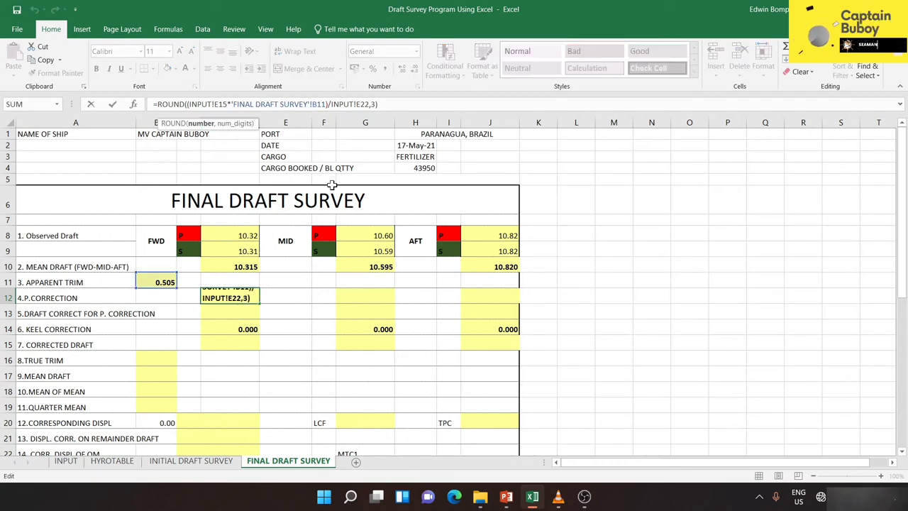
key("F4")
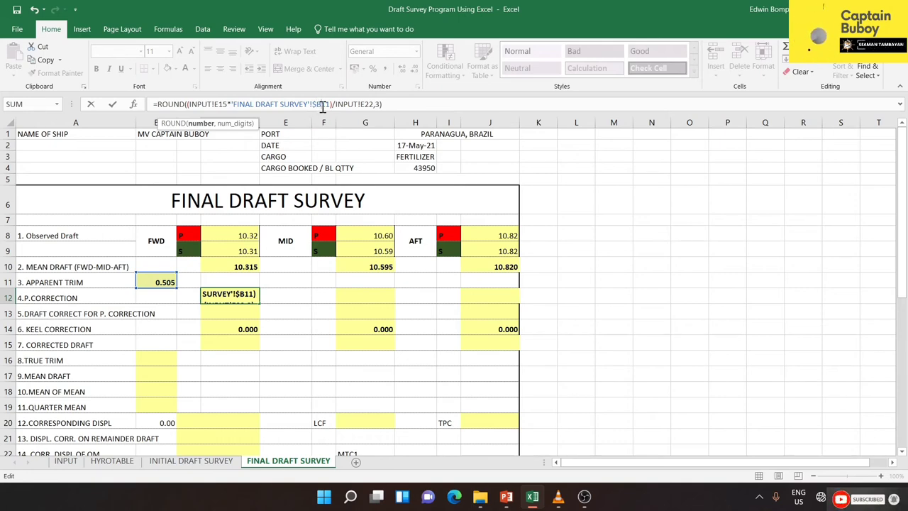
type("$")
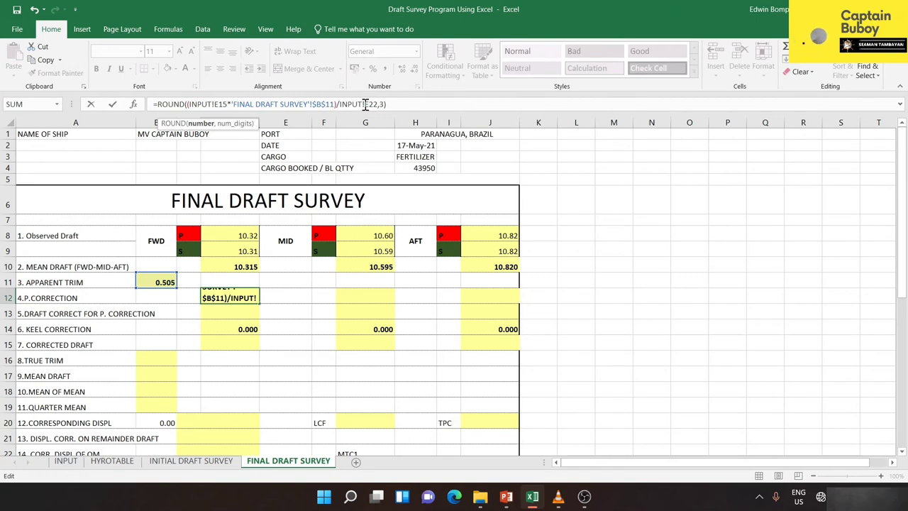
left_click(365, 104)
key("F4")
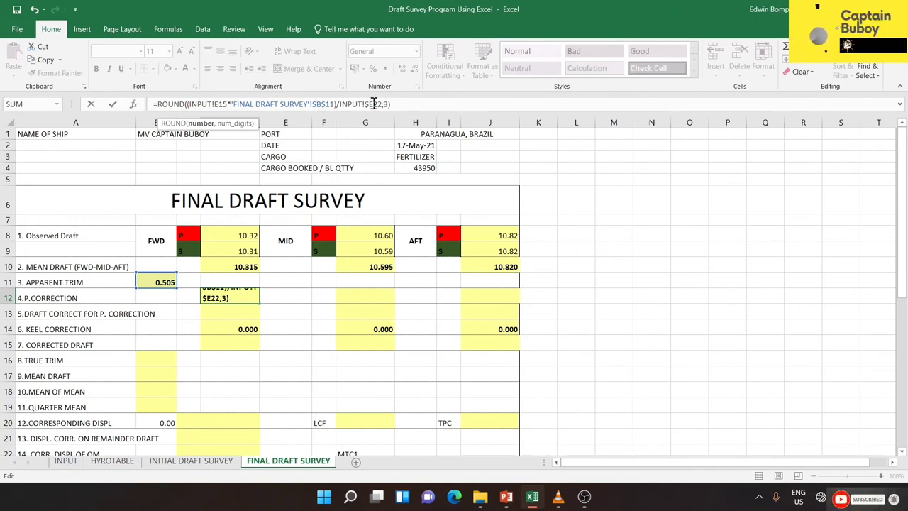
type("$")
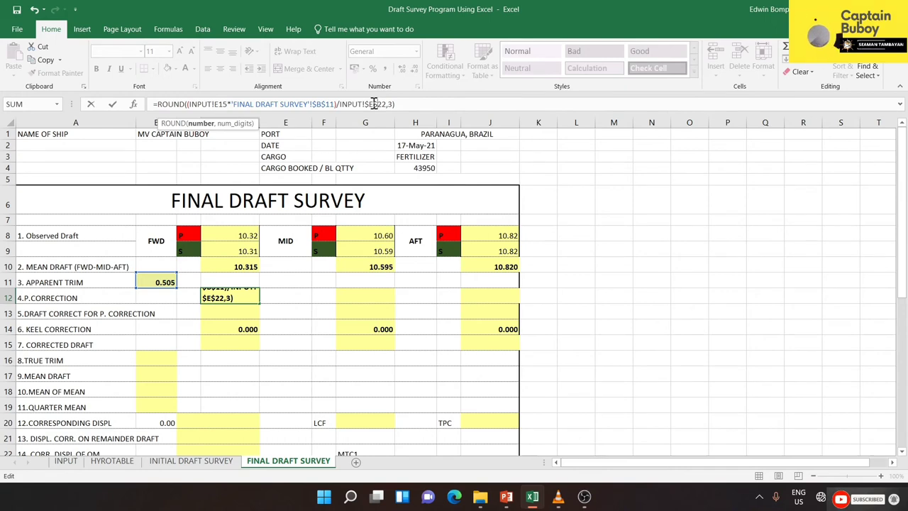
key("Return")
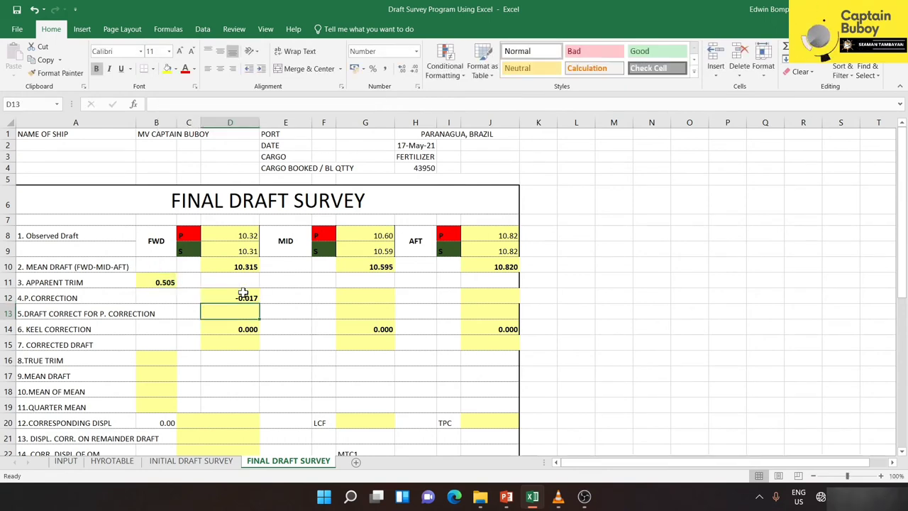
left_click(243, 293)
Step: Copy the forward P. correction formula from D12 into G12 and J12
left_click(44, 61)
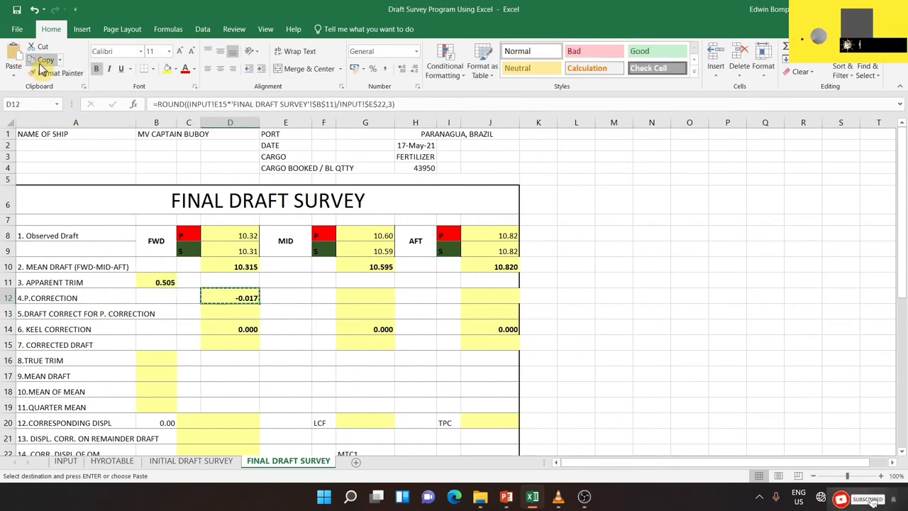
left_click(367, 300)
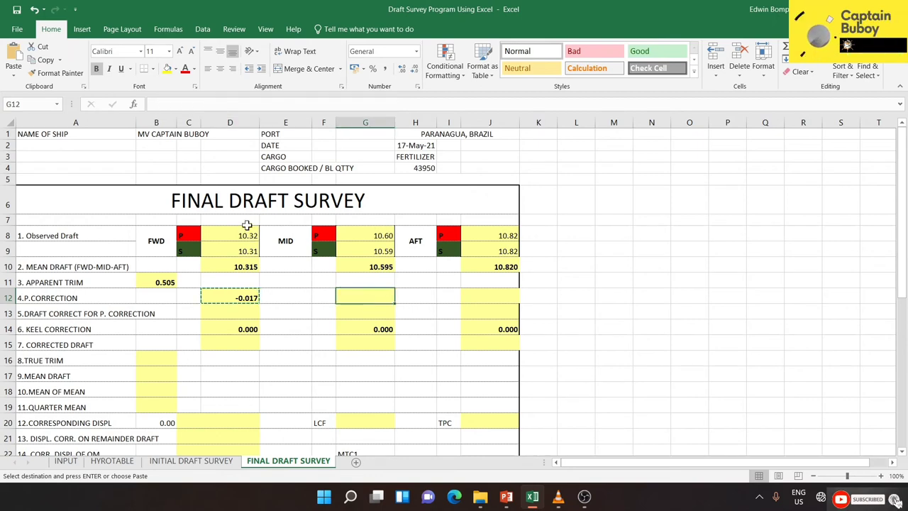
left_click(11, 60)
left_click(498, 298)
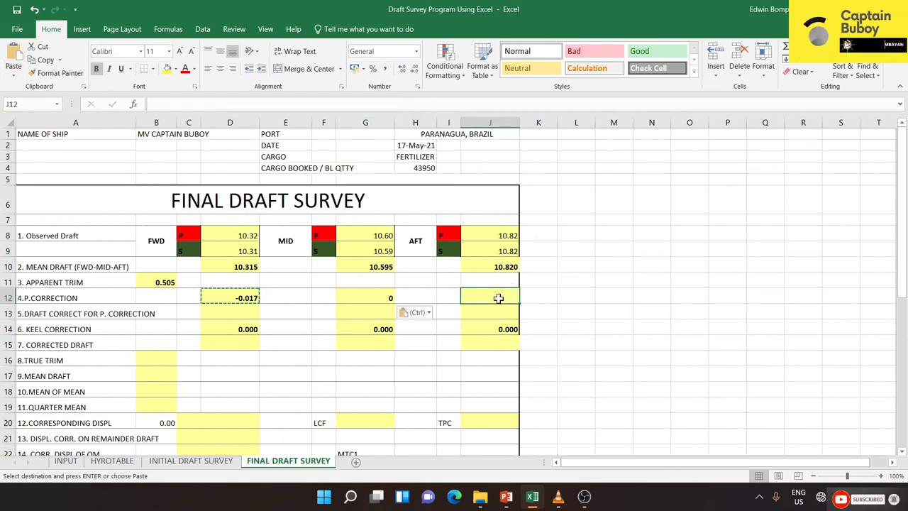
left_click(13, 60)
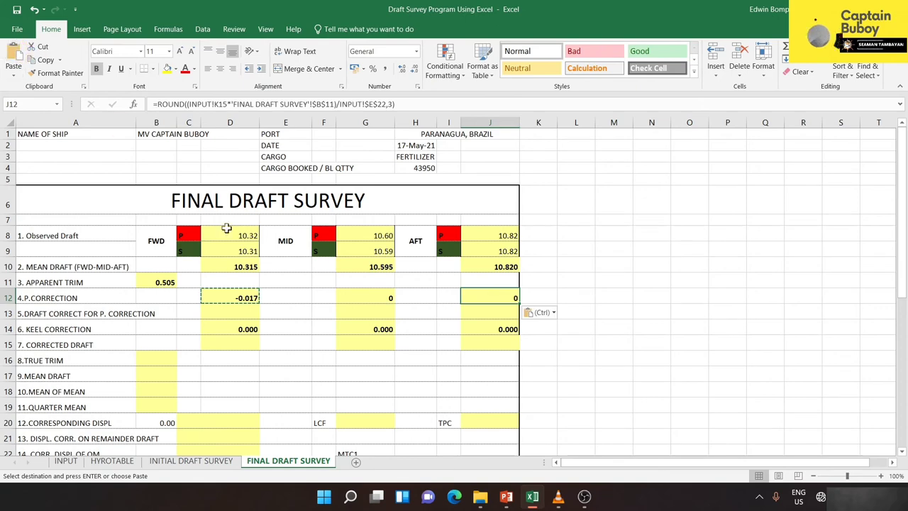
Step: Replace G12's wrong INPUT!H15 reference with INPUT!E16 so it returns -0.001
left_click(370, 295)
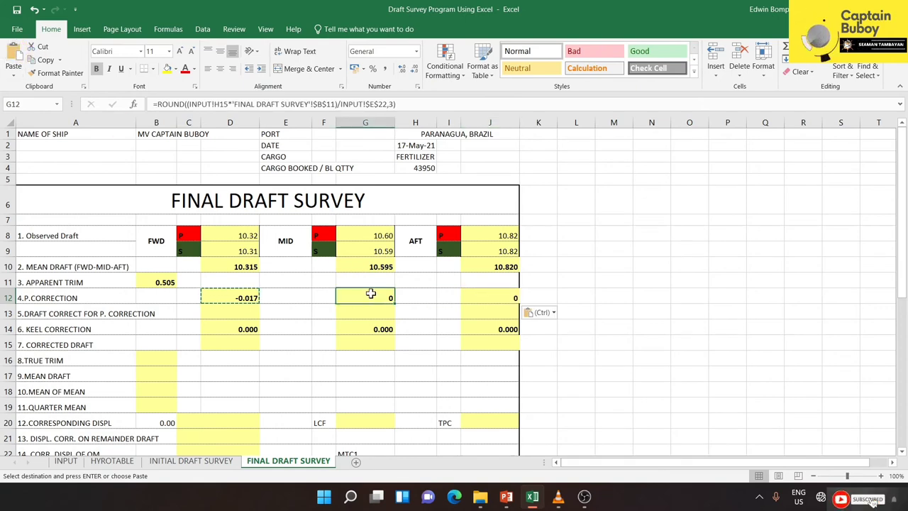
left_click(229, 104)
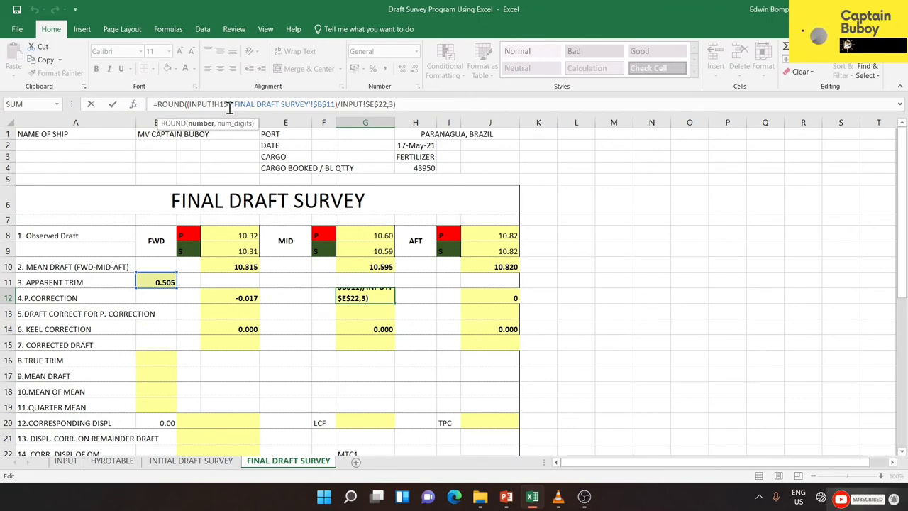
left_click_drag(229, 105, 190, 106)
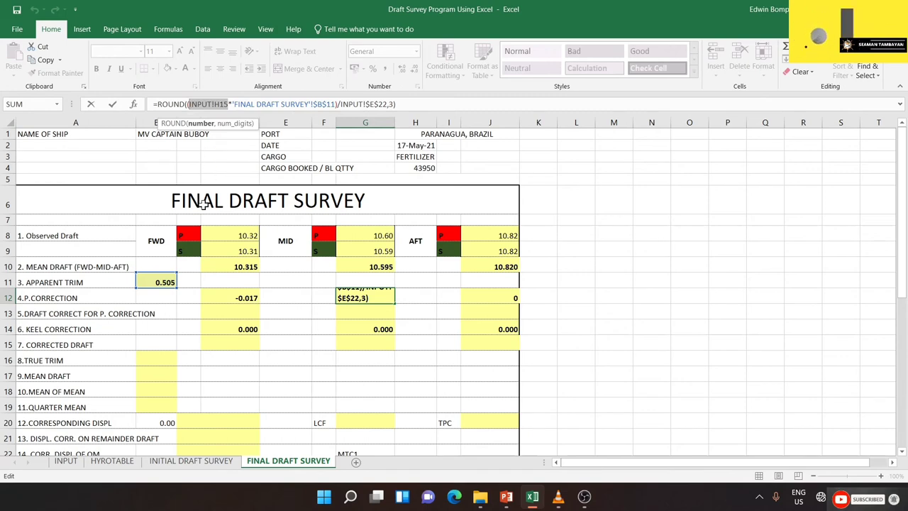
left_click(68, 461)
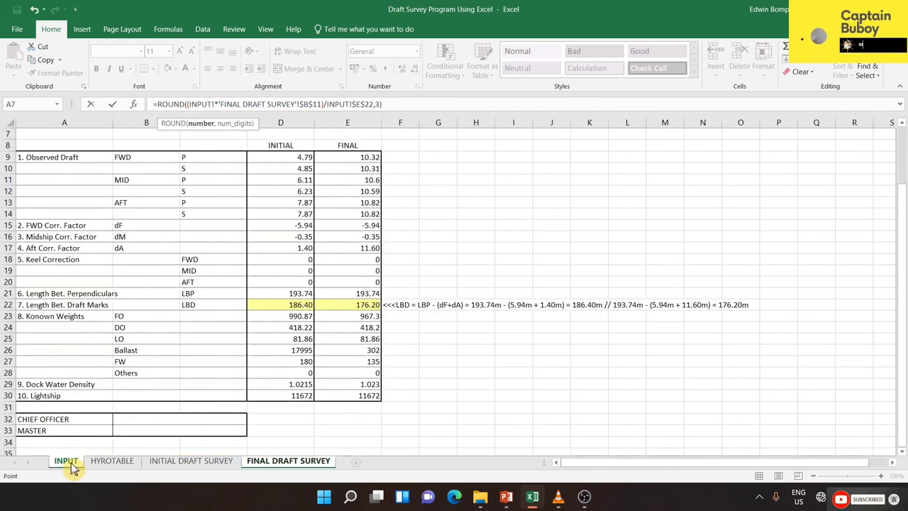
left_click(362, 240)
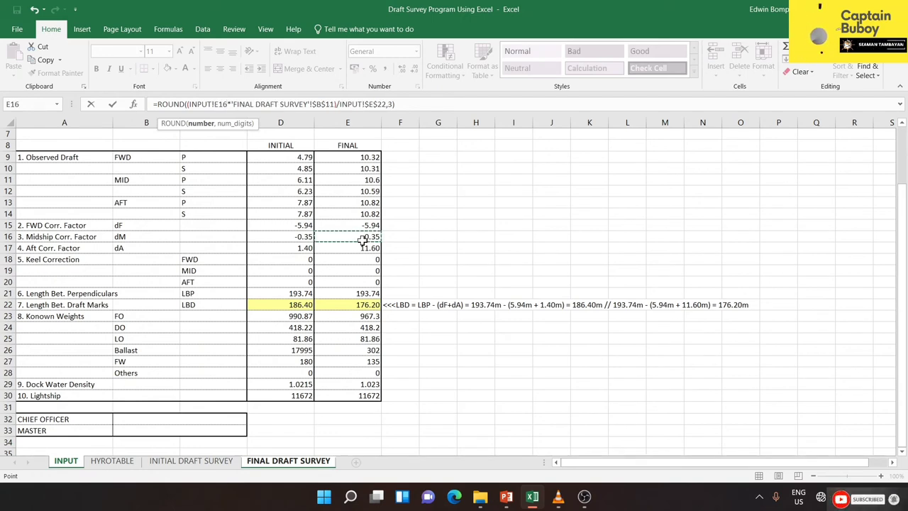
type("*")
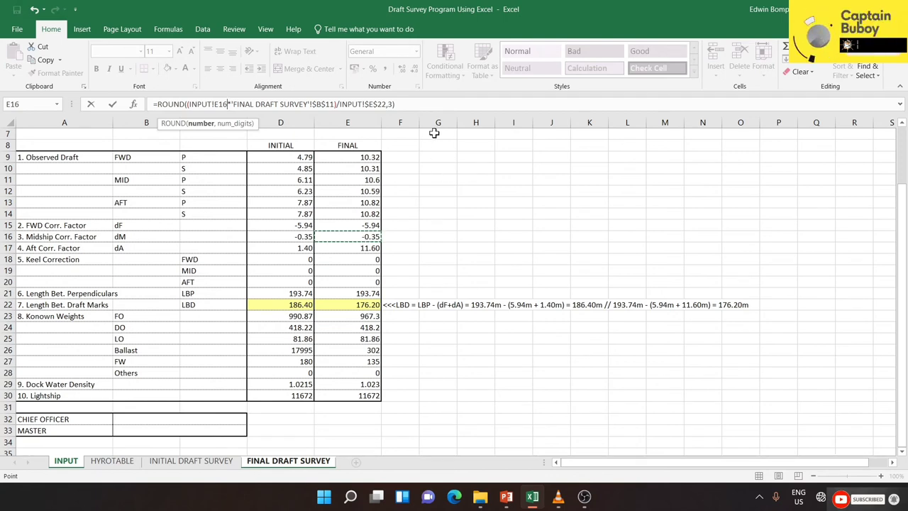
left_click(422, 98)
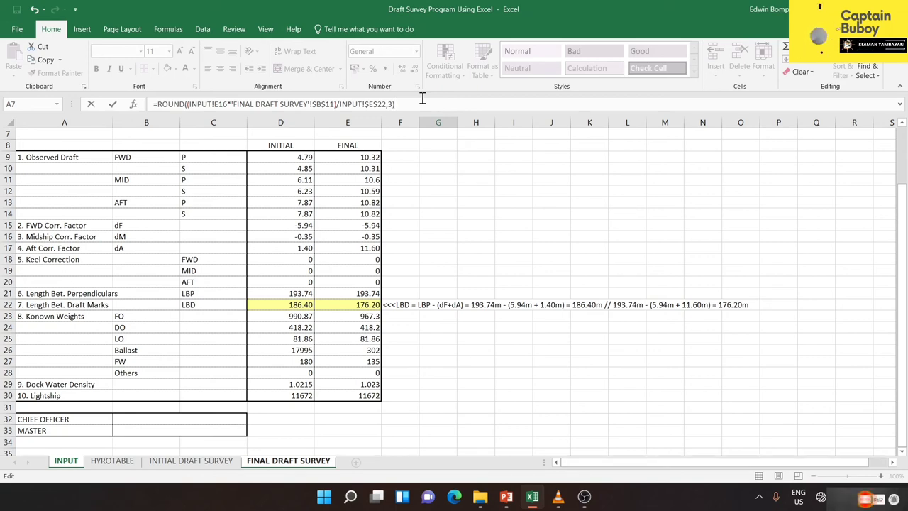
key("Return")
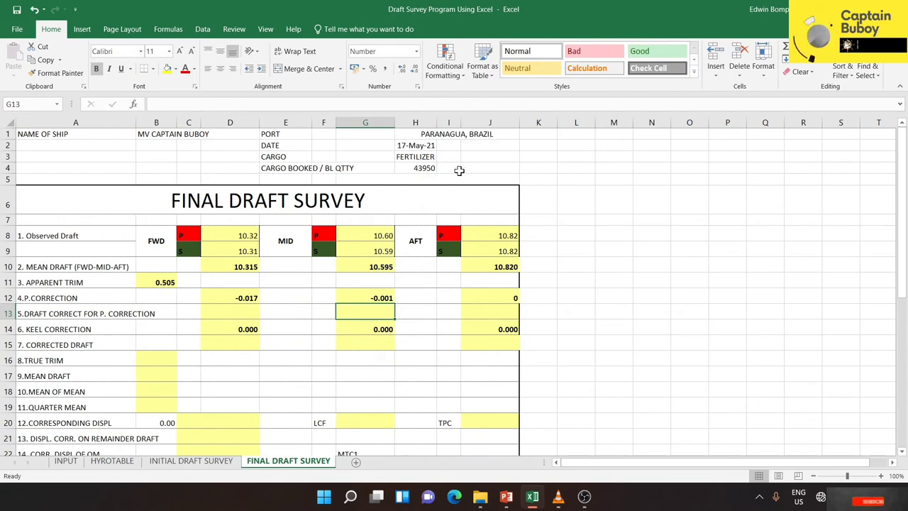
Step: Change J12's INPUT reference from column K to E, giving an aft P. correction of 0.033
left_click(243, 298)
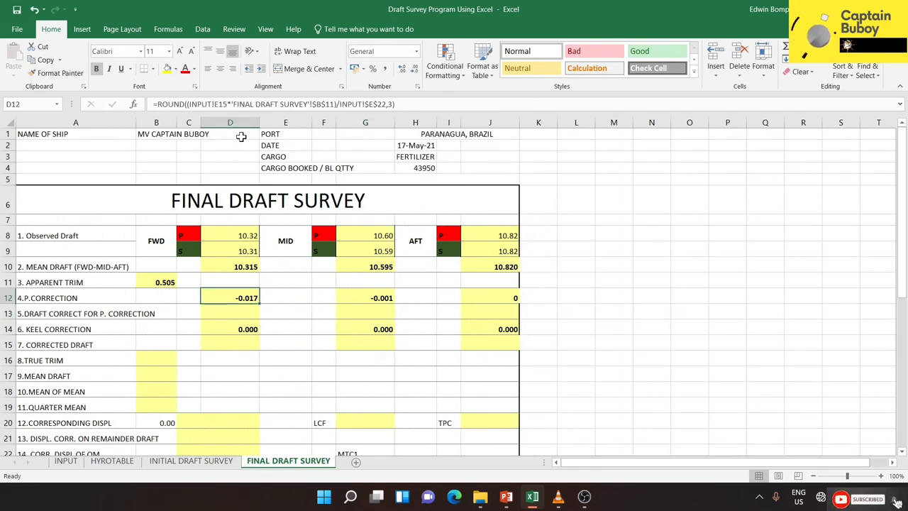
left_click(369, 297)
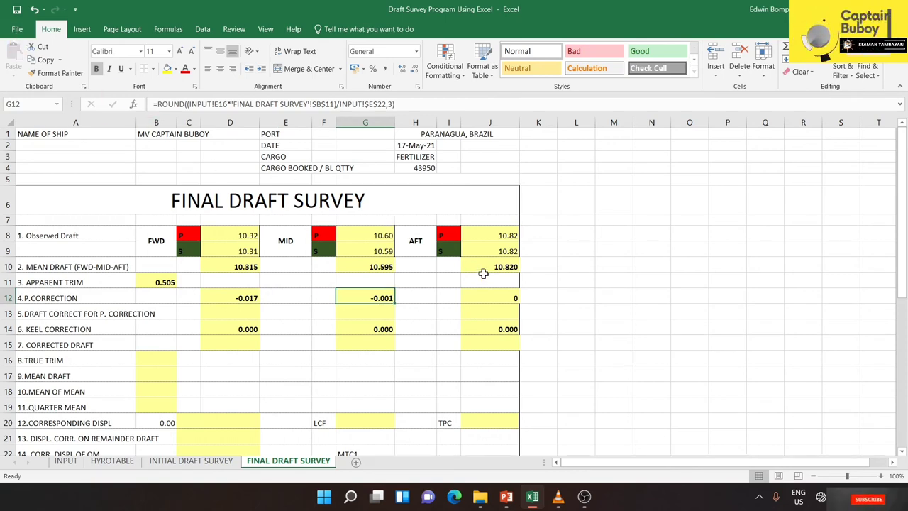
left_click(498, 296)
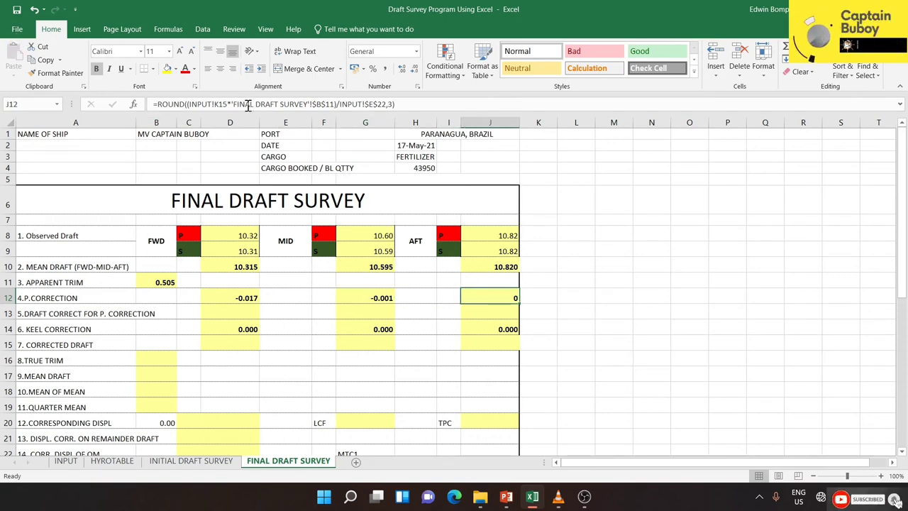
left_click(224, 104)
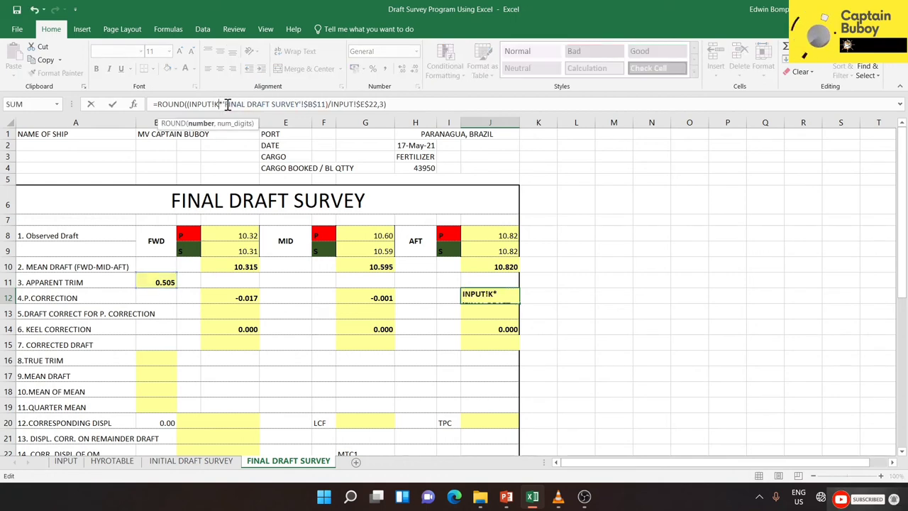
key("BackSpace")
type("e")
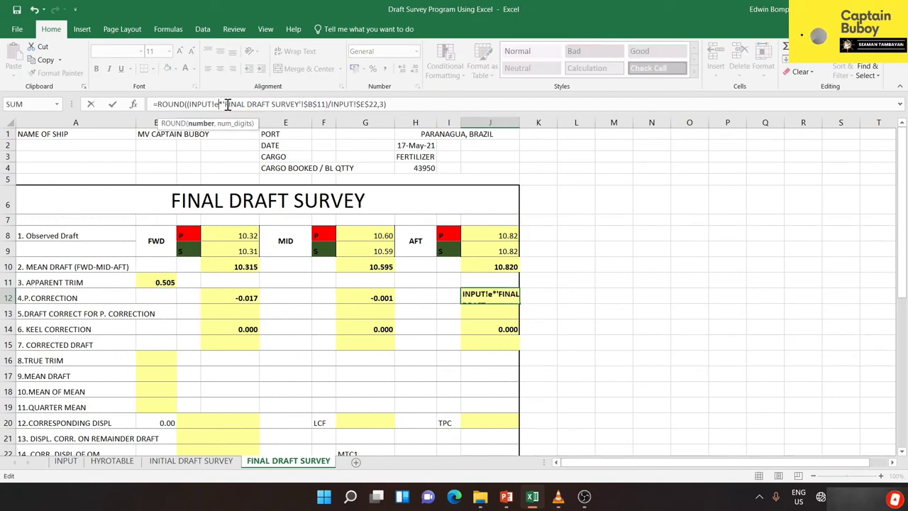
type("17")
key("Return")
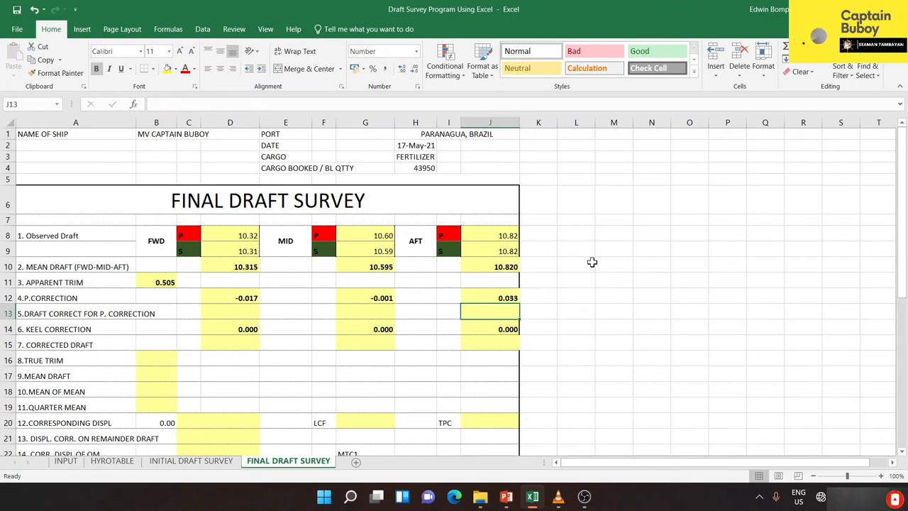
Step: Enter =D10+D12 in D13 so the forward P-corrected draft reads 10.298
left_click(247, 312)
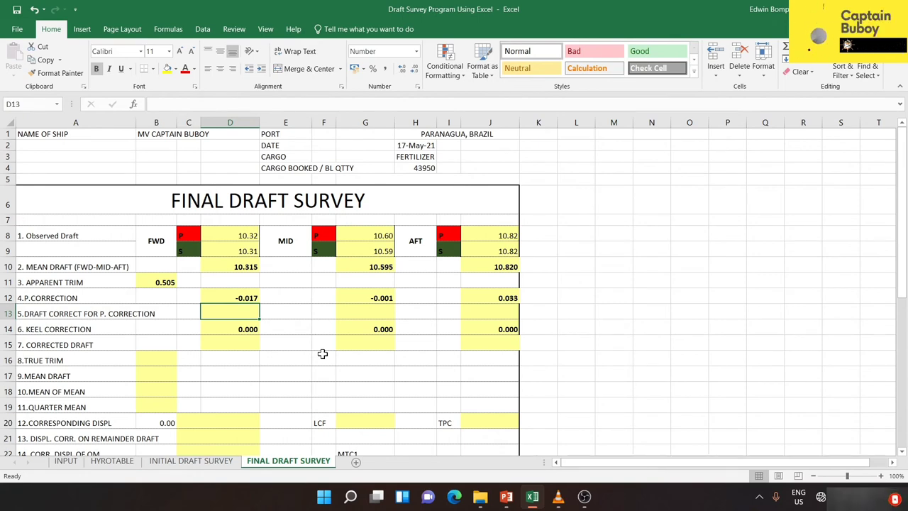
type("=")
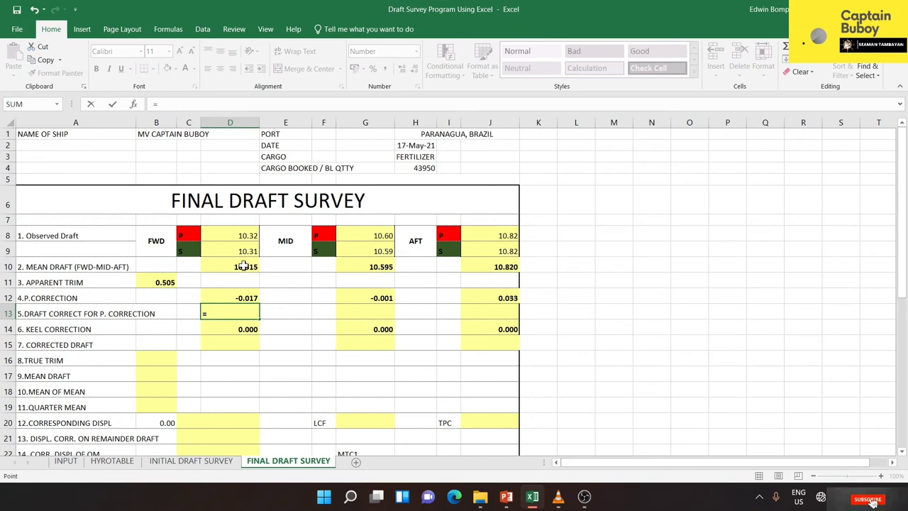
left_click(244, 266)
type("+")
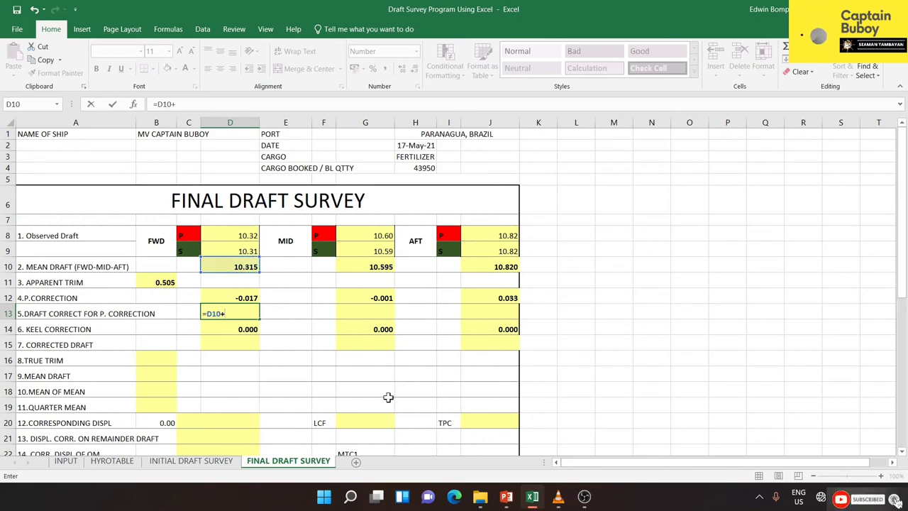
left_click(247, 296)
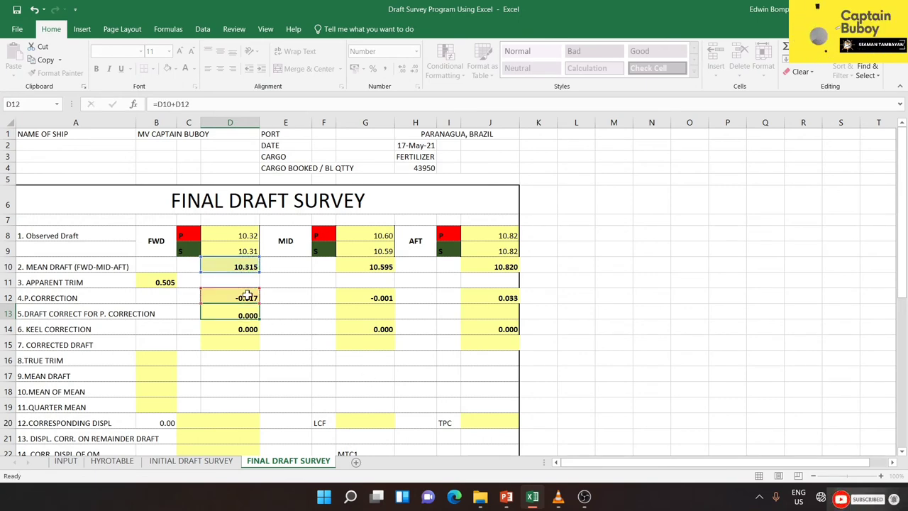
key("Return")
Step: Copy the D13 formula into G13 and J13, giving 10.594 and 10.853
left_click(250, 312)
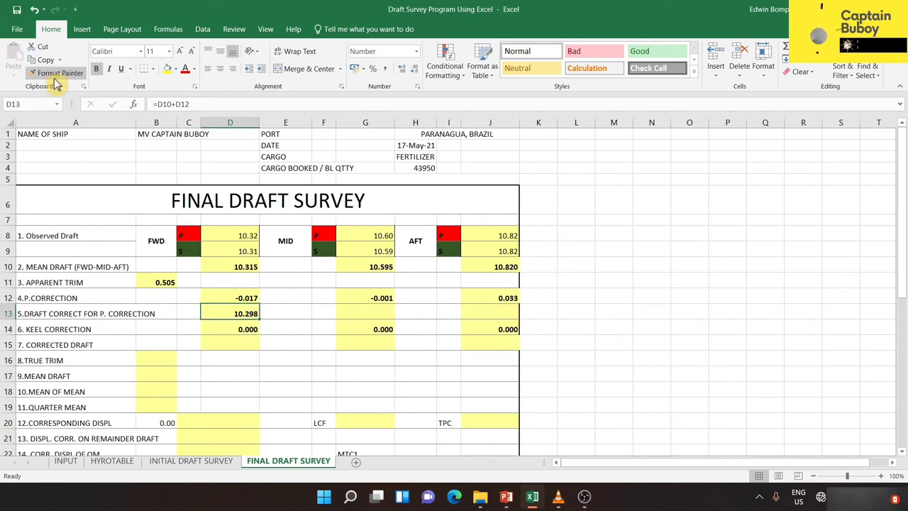
left_click(44, 61)
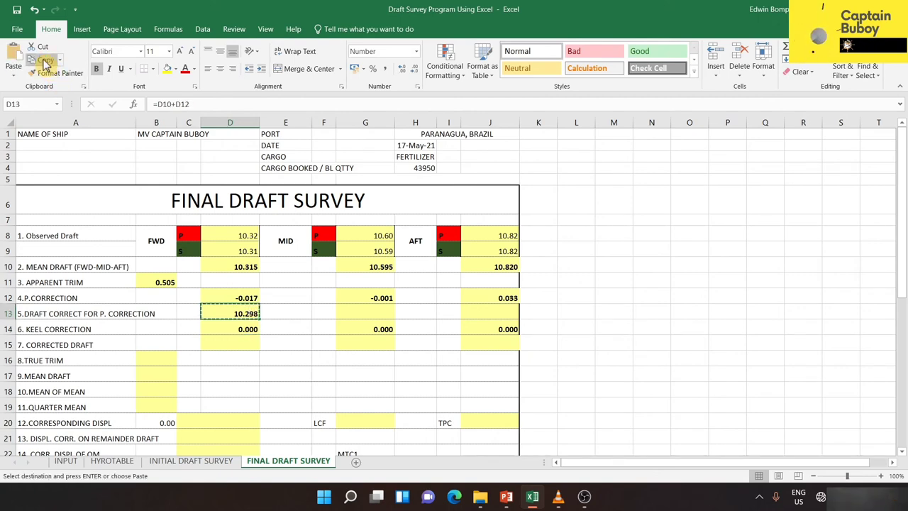
left_click(379, 312)
left_click(13, 55)
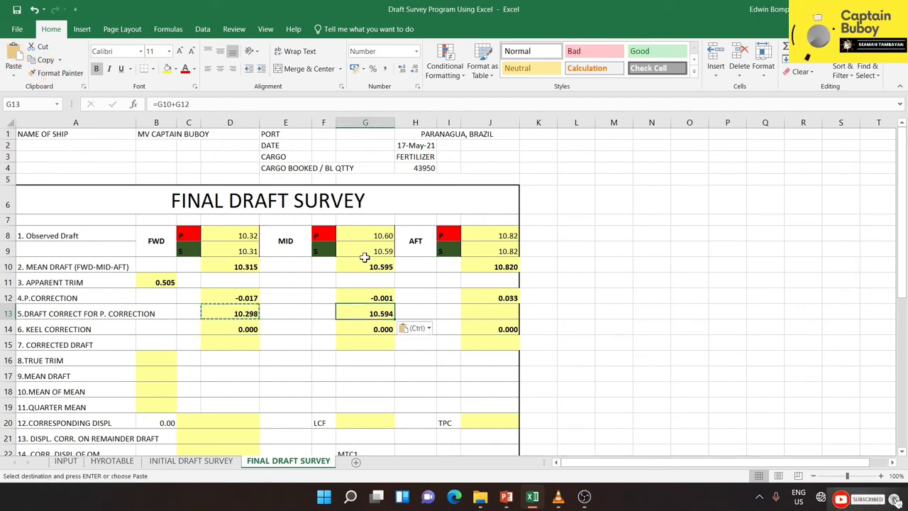
left_click(510, 316)
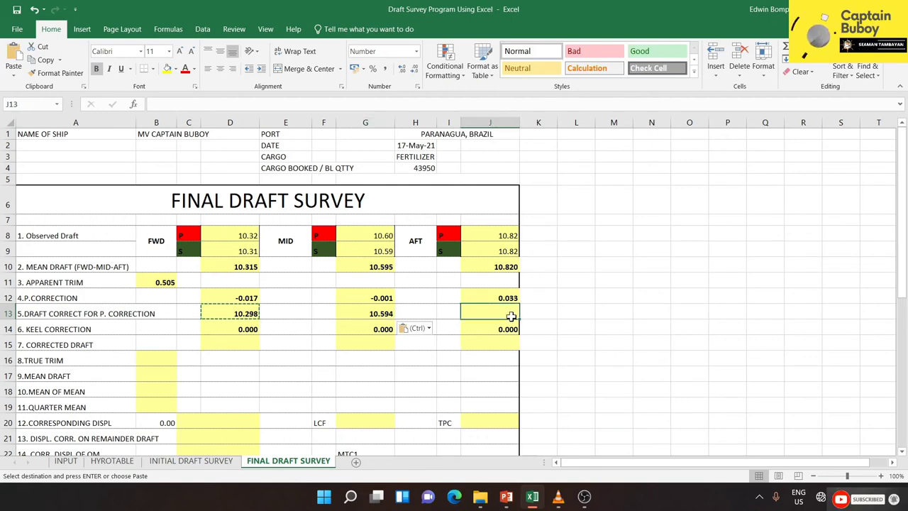
left_click(14, 56)
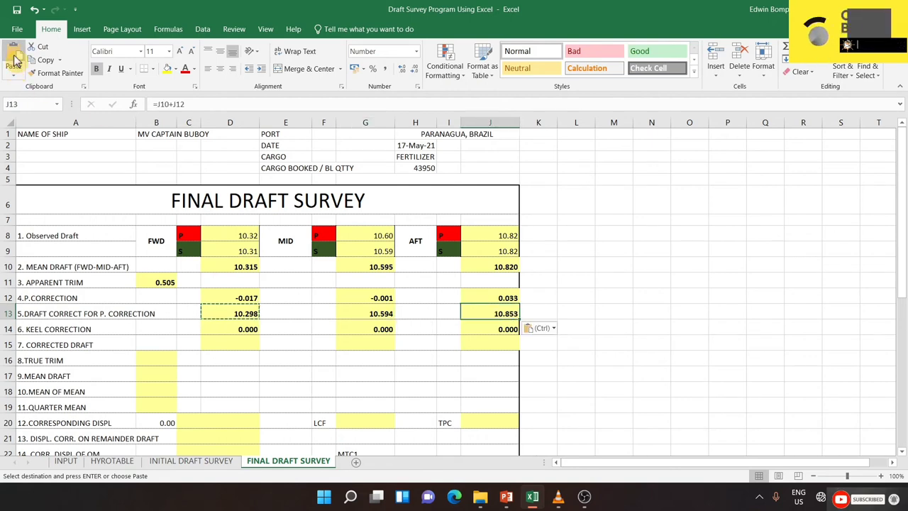
left_click(646, 249)
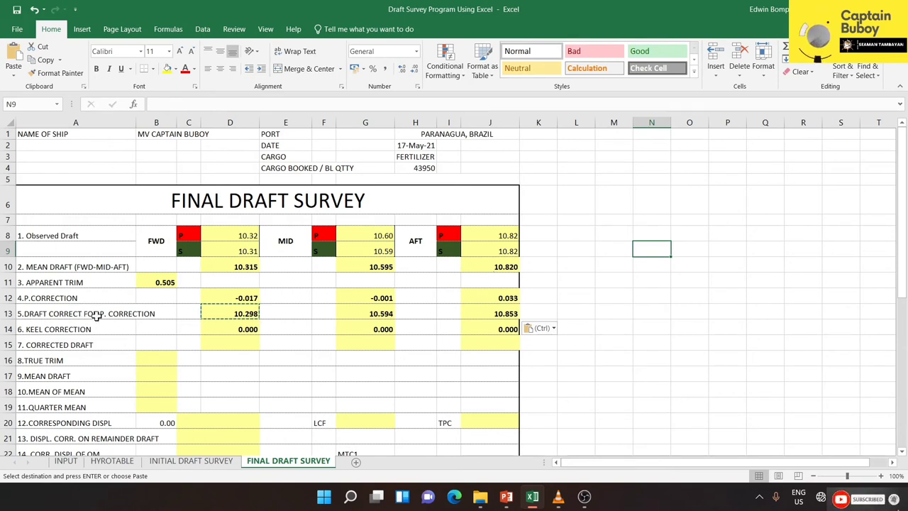
left_click(240, 339)
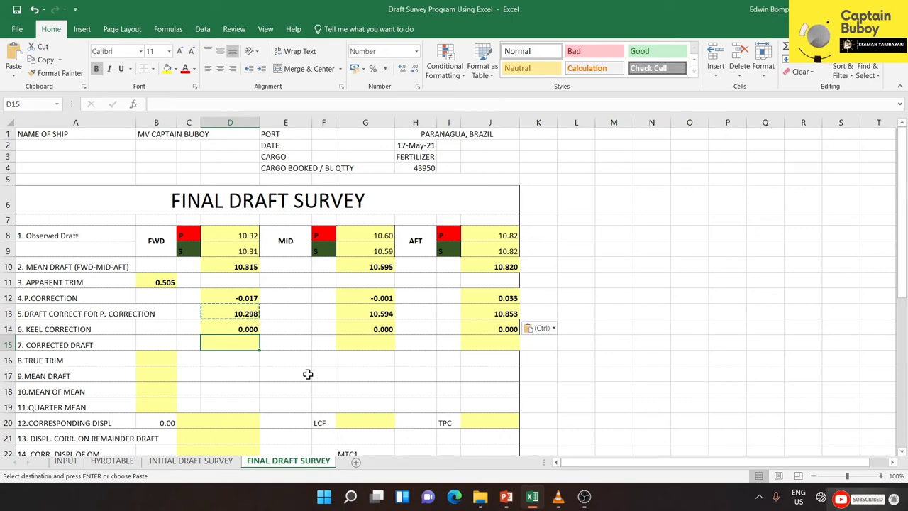
Step: Enter =D13-D14 in D15 so the forward corrected draft reads 10.298
type("=")
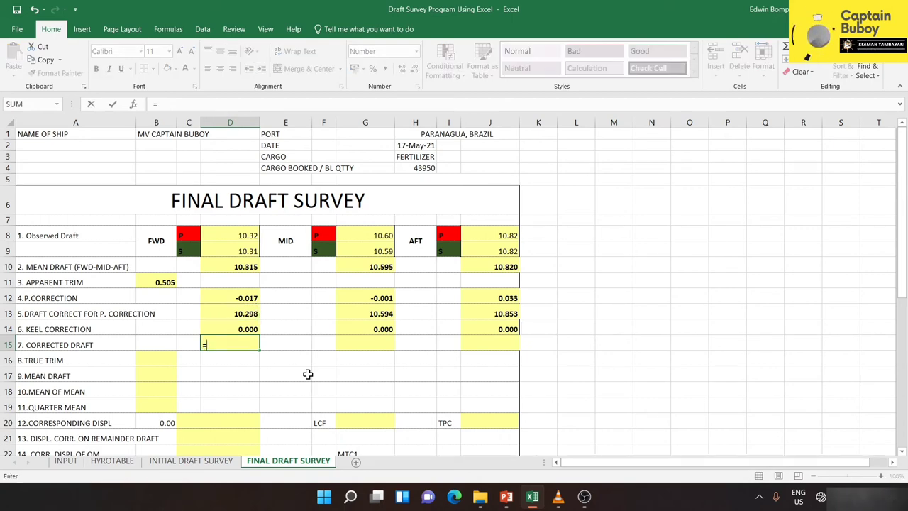
left_click(238, 312)
type("-")
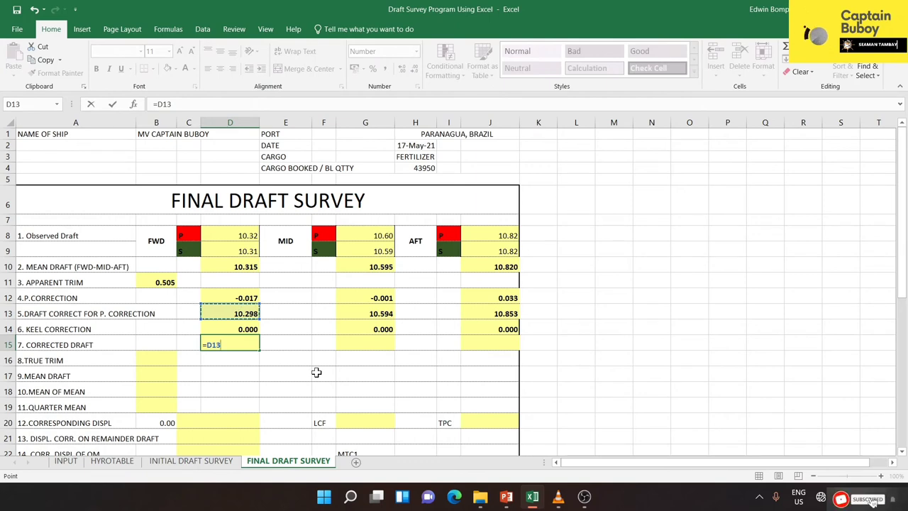
left_click(234, 329)
key("Return")
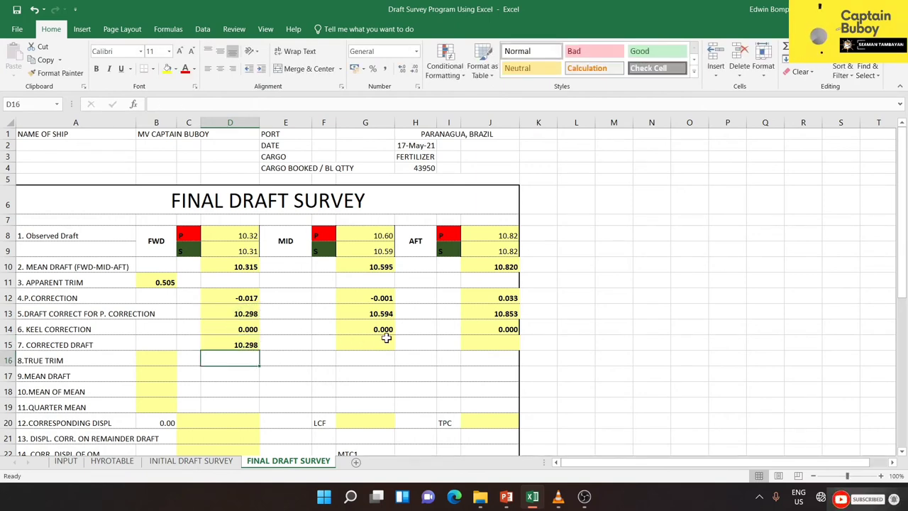
Step: Copy the D15 formula into G15 and J15, giving 10.594 and 10.853
left_click(244, 345)
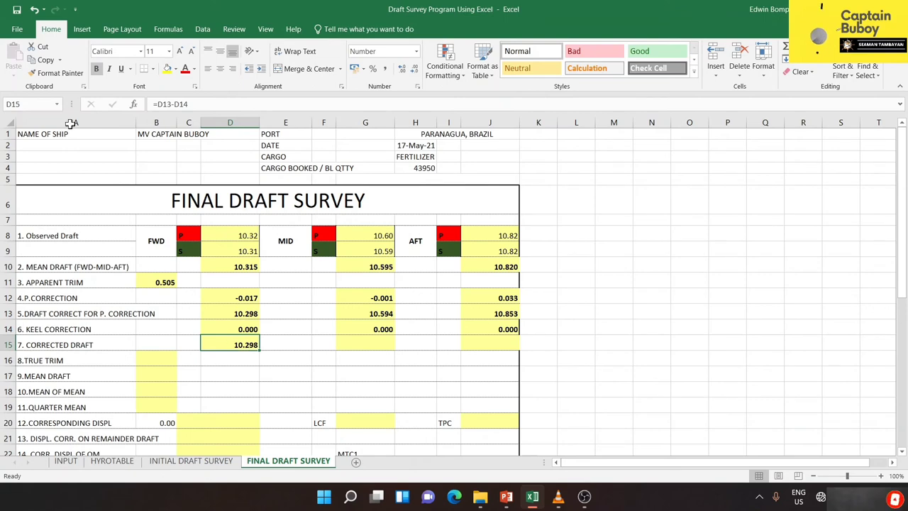
left_click(44, 61)
left_click(376, 342)
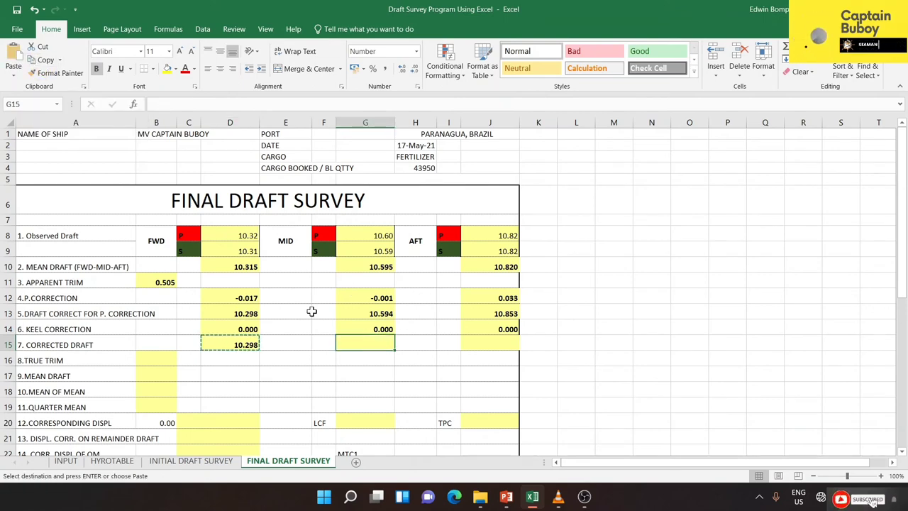
left_click(14, 58)
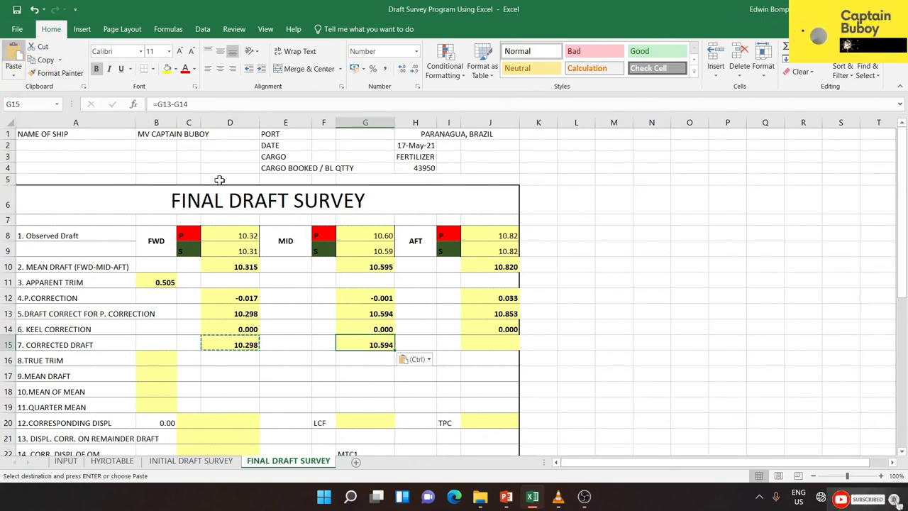
left_click(483, 342)
left_click(14, 58)
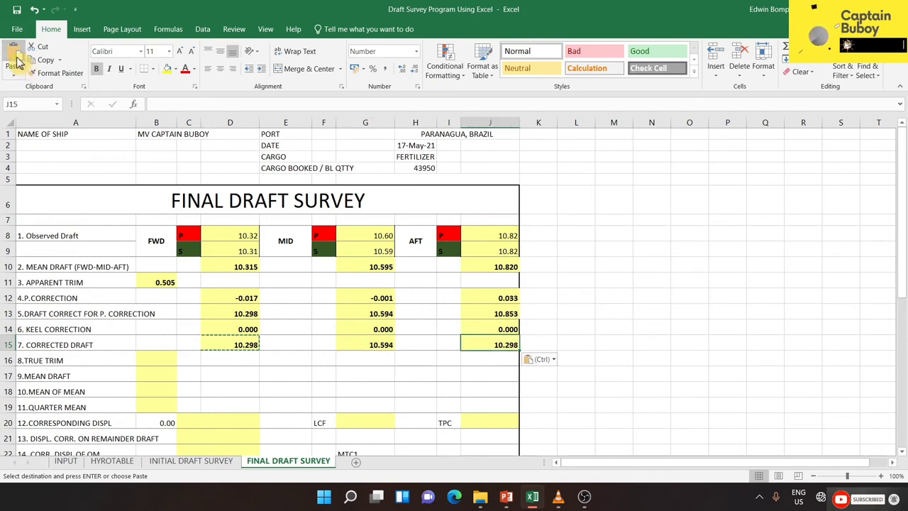
left_click(674, 287)
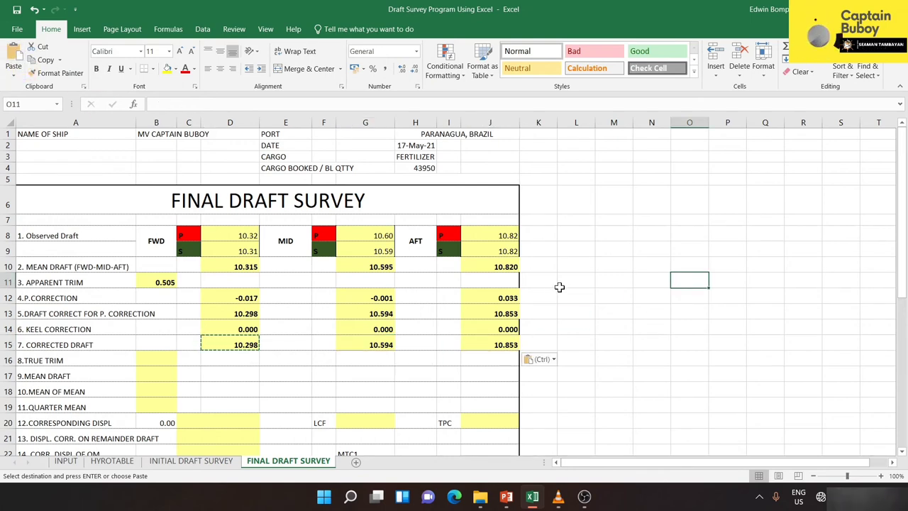
left_click(504, 280)
left_click_drag(503, 240, 503, 345)
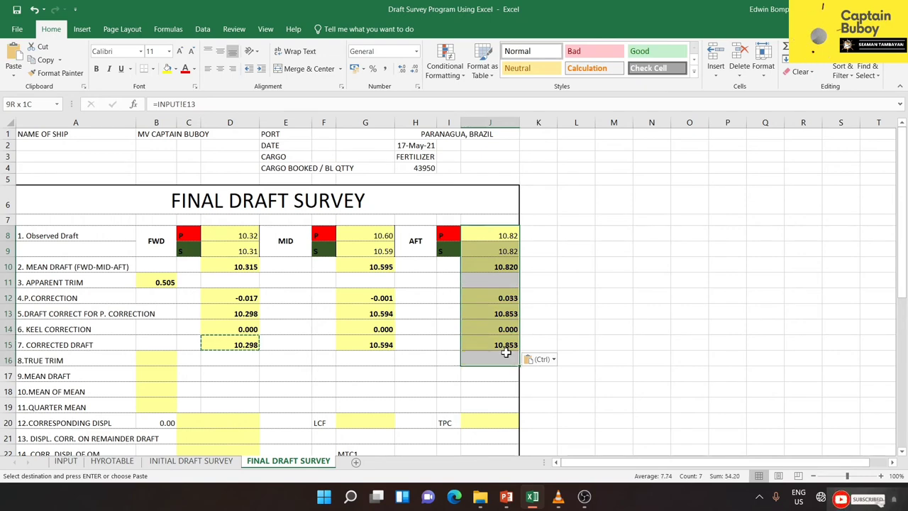
right_click(504, 345)
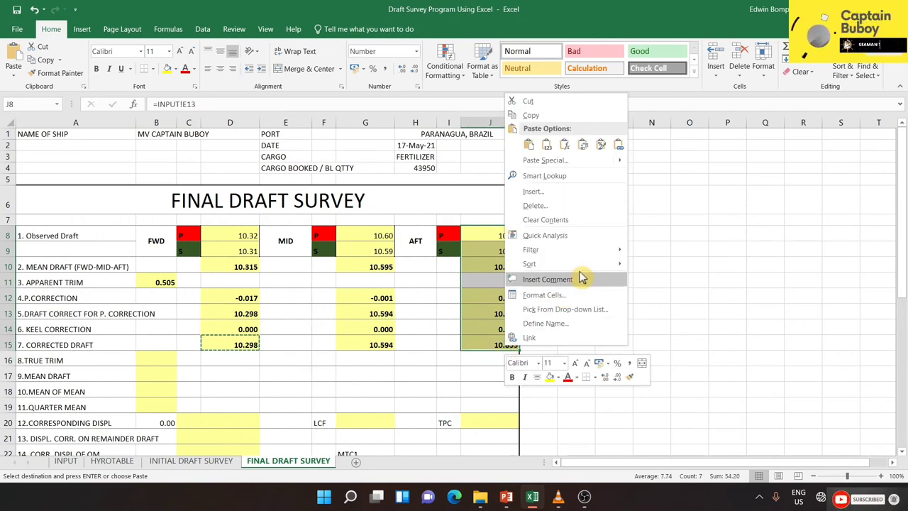
left_click(564, 299)
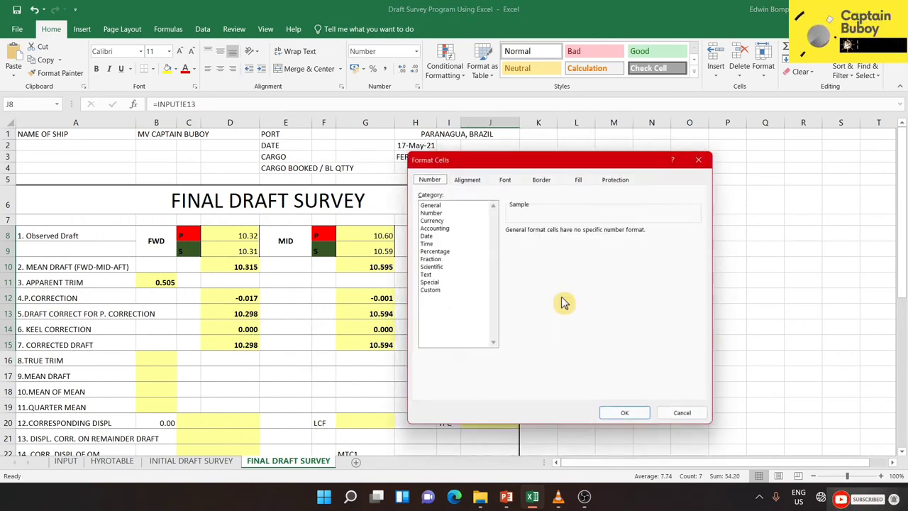
left_click(544, 178)
left_click(472, 261)
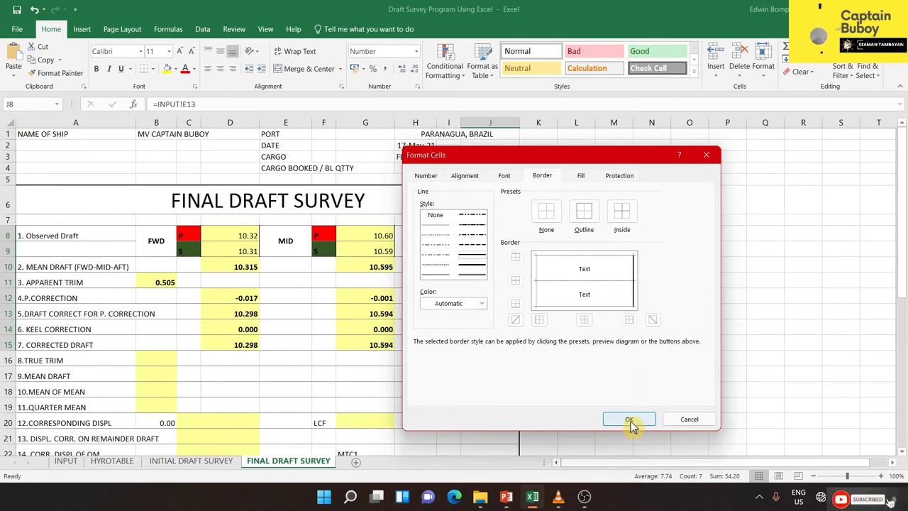
left_click(629, 418)
left_click(630, 421)
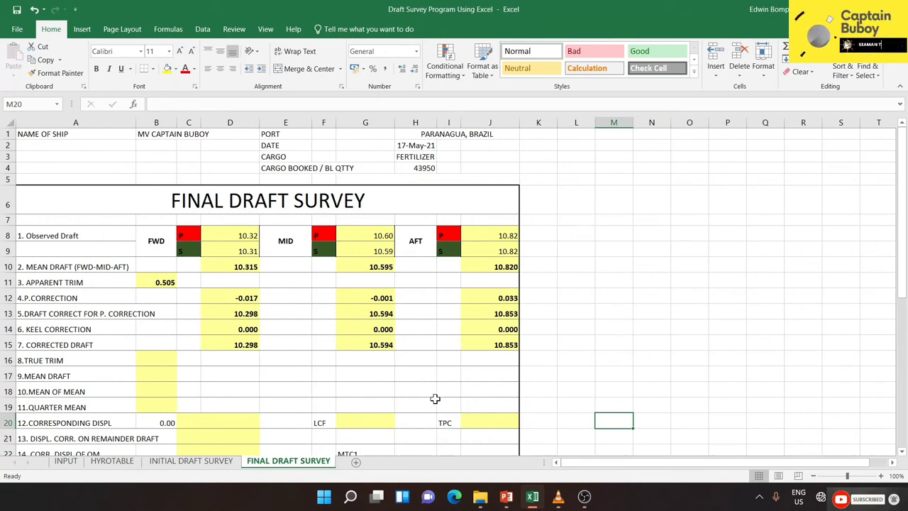
Step: Enter =J15-D15 in B16 so the true trim reads 0.555
left_click(156, 357)
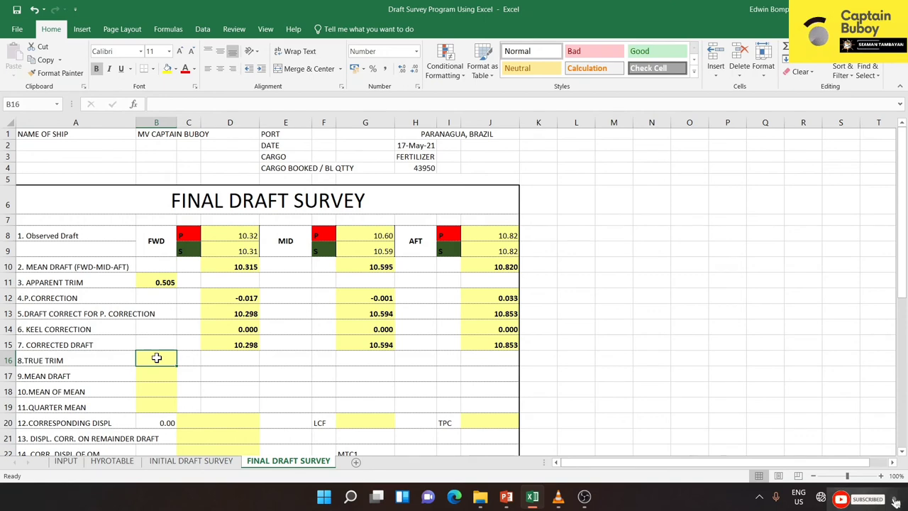
type("=")
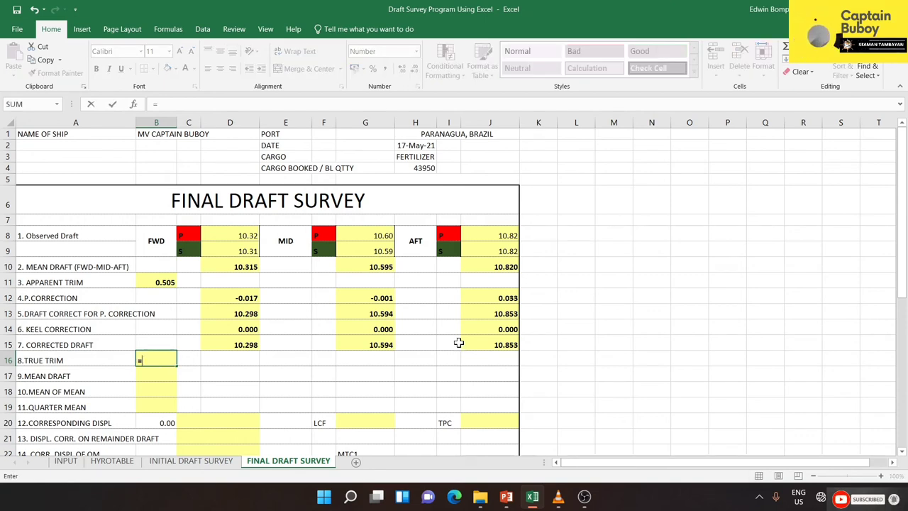
left_click(488, 343)
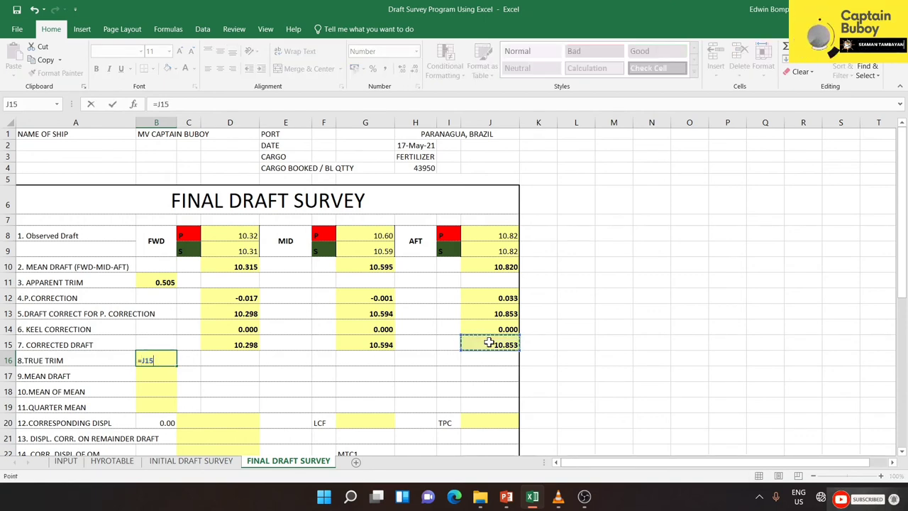
left_click(184, 105)
type("-")
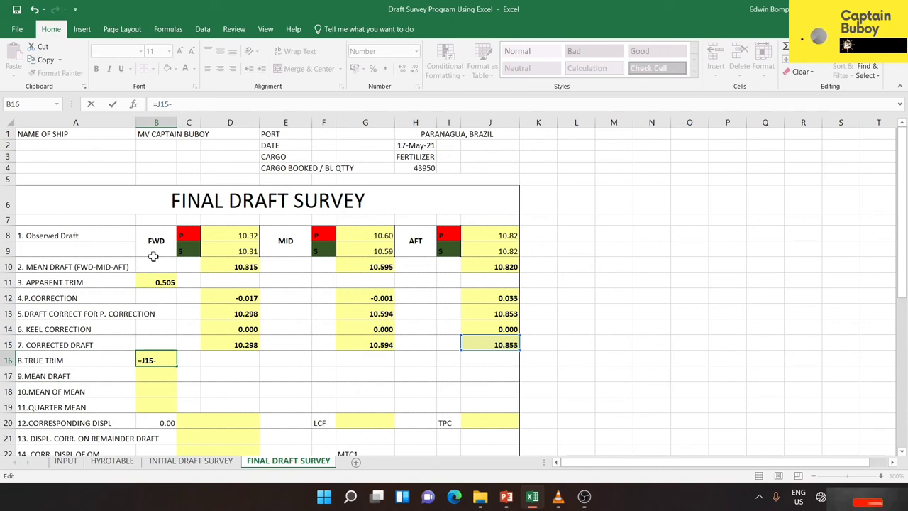
left_click(243, 340)
key("Return")
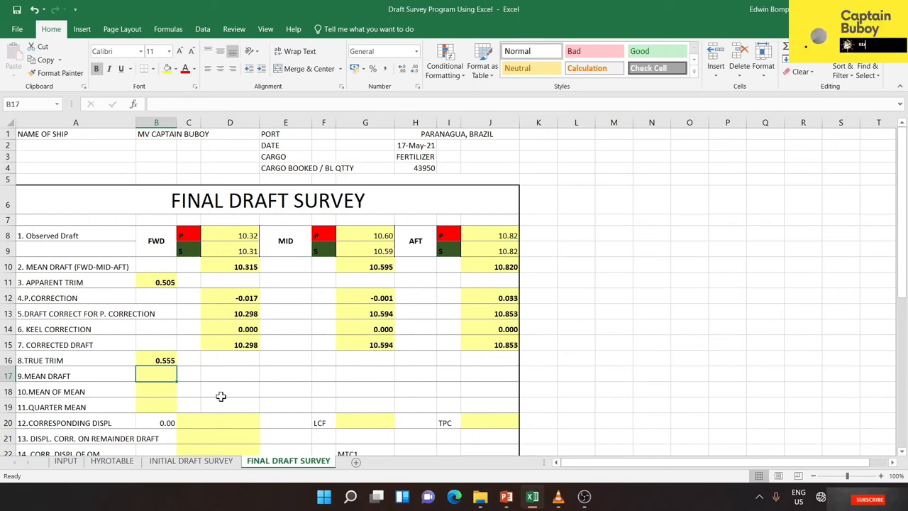
Step: Enter =(D15+J15)/2 in B17, giving a mean draft of 10.5755
type("=")
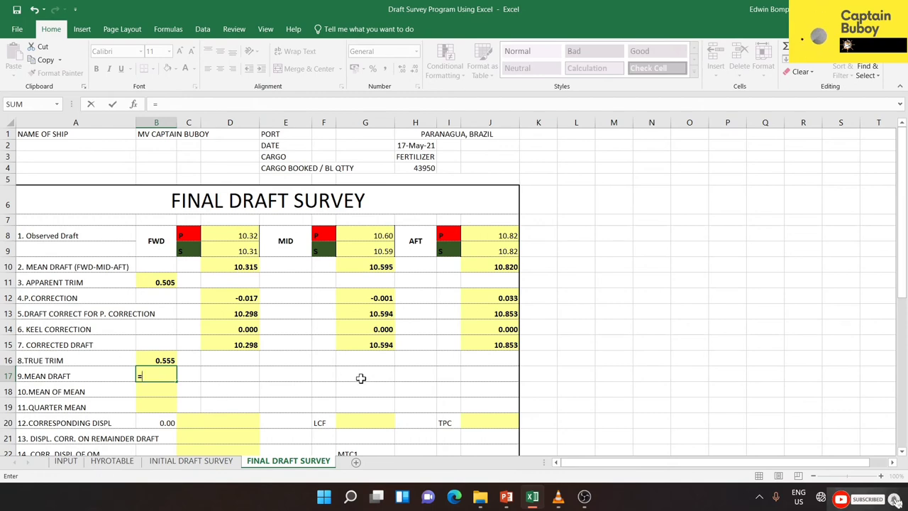
left_click(244, 342)
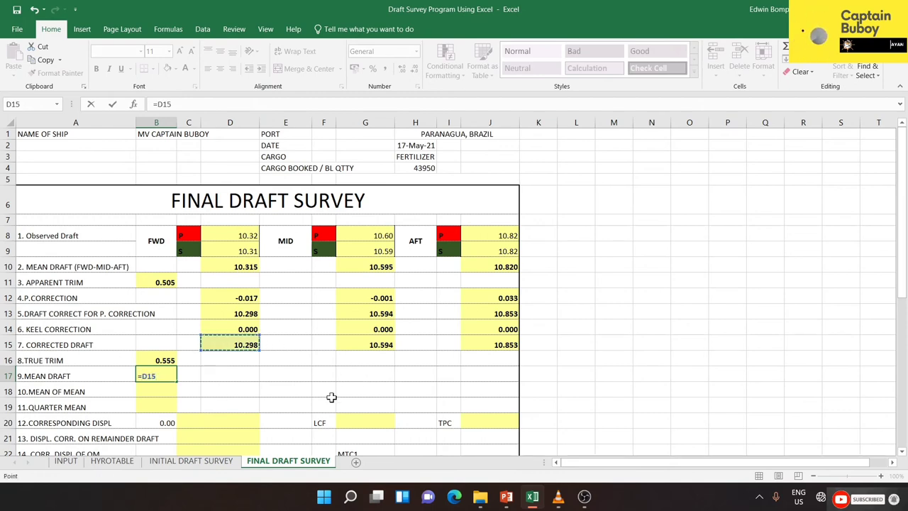
type("+")
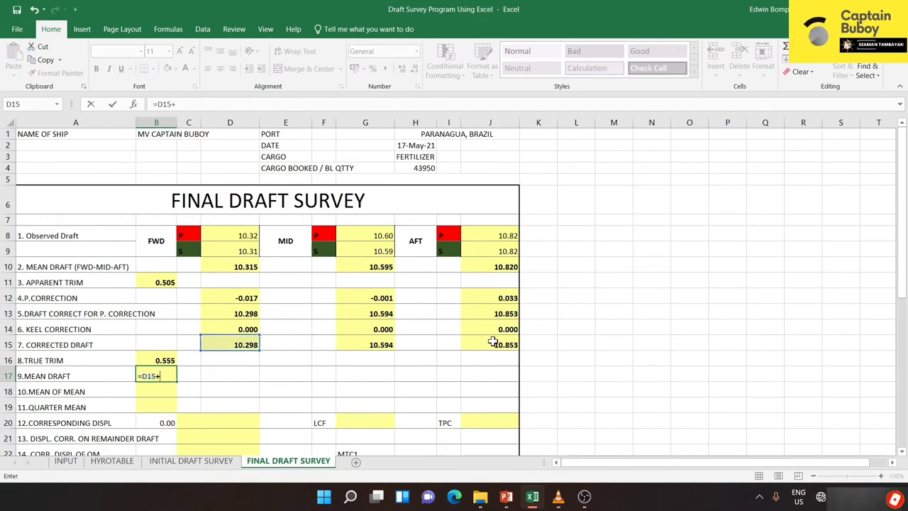
left_click(497, 342)
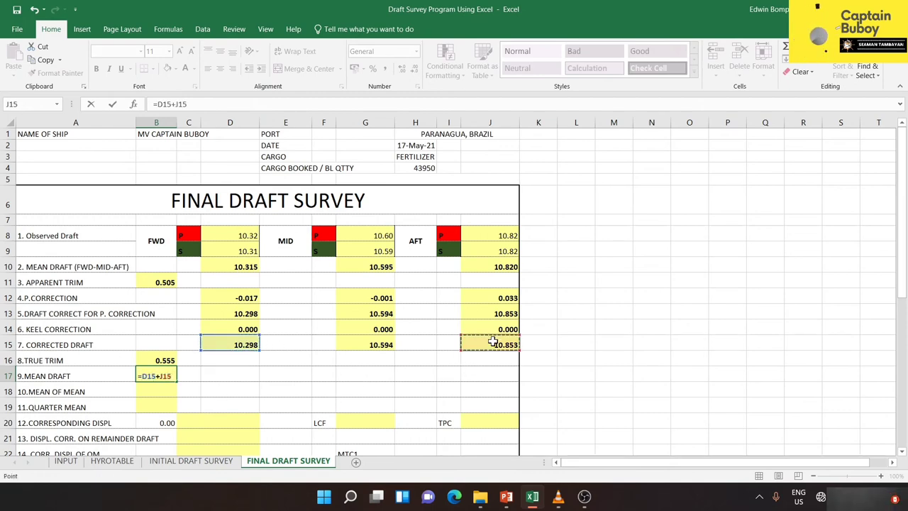
left_click(159, 103)
type("(")
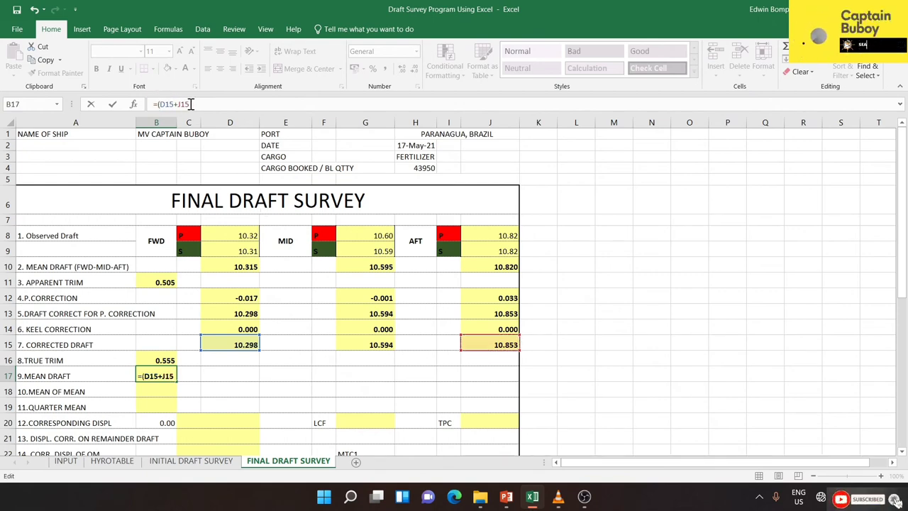
type(")/2")
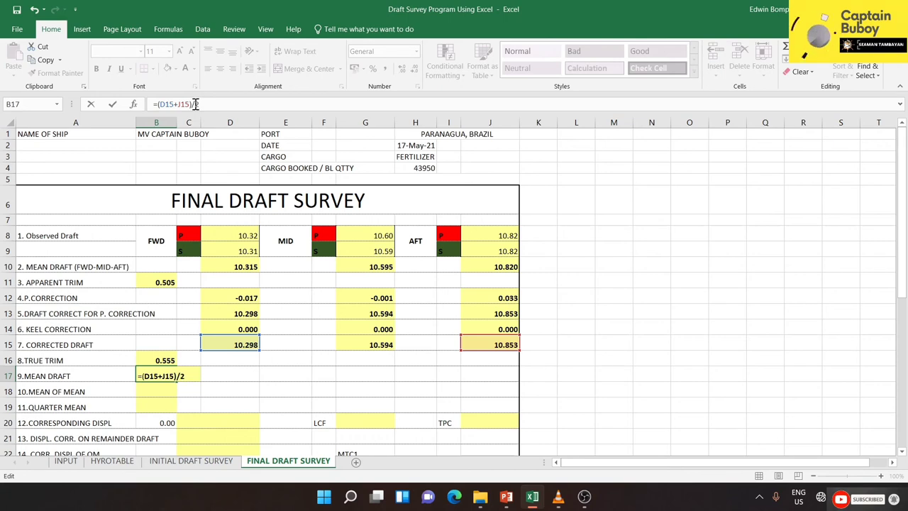
key("Return")
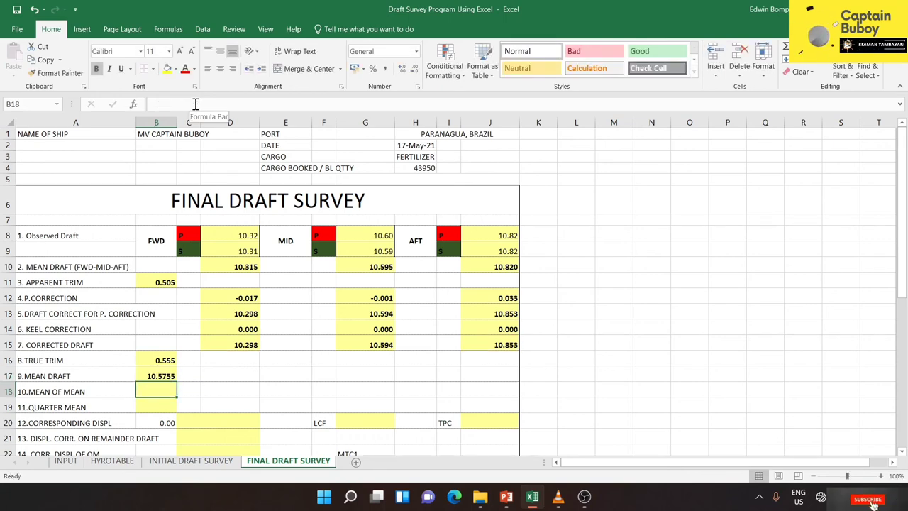
Step: Enter =(B17+G15)/2 in B18, giving a mean of mean of 10.58475
type("=")
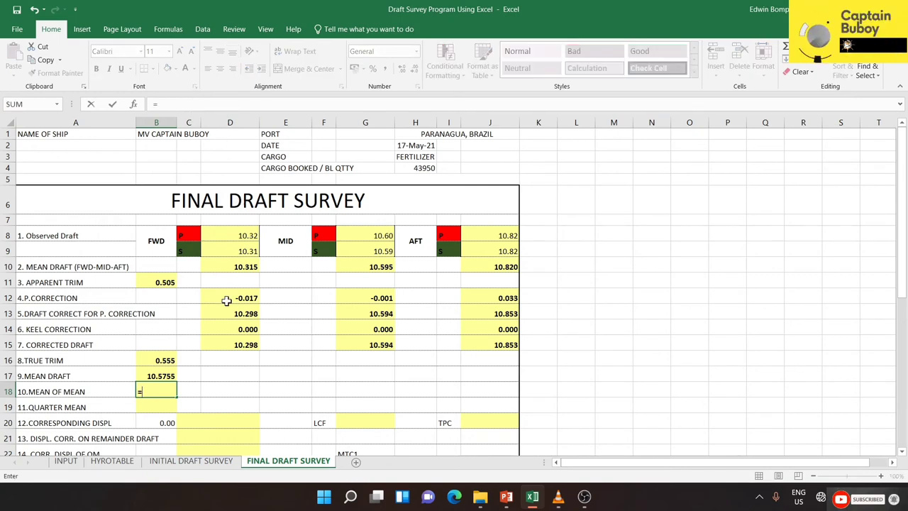
left_click(162, 377)
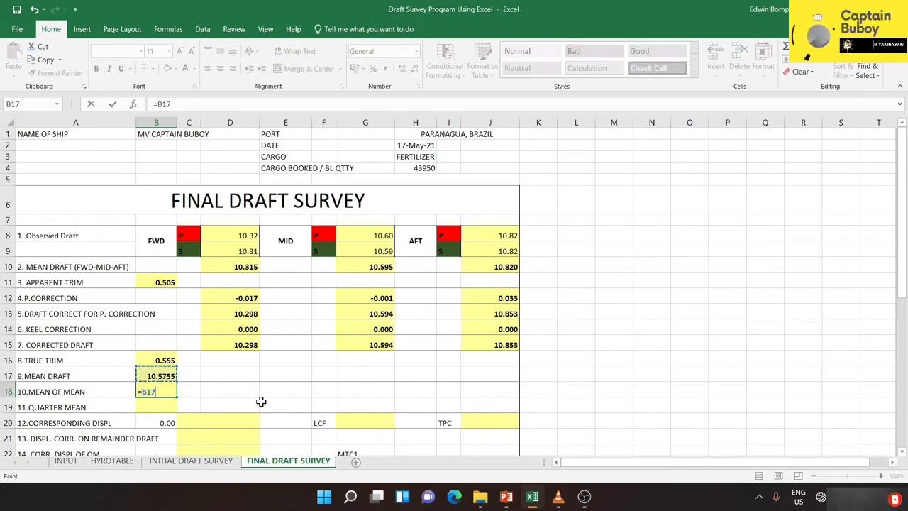
type("+")
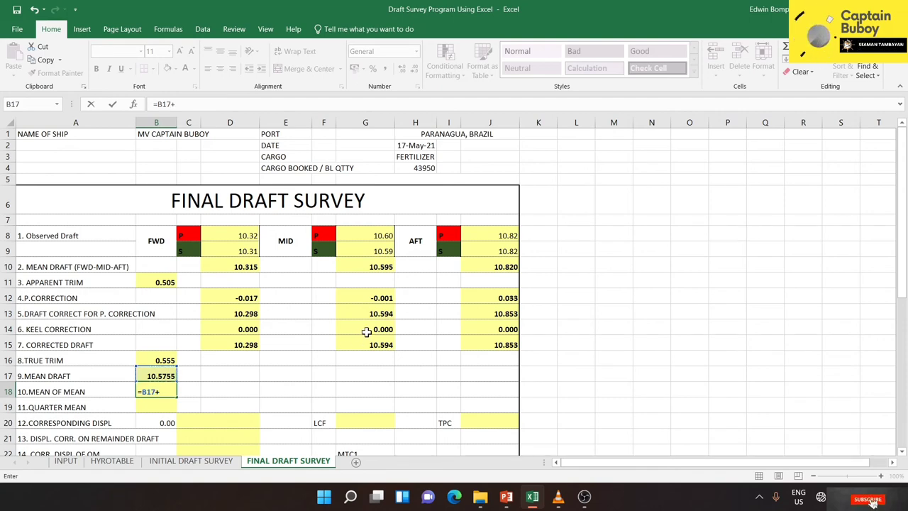
left_click(375, 343)
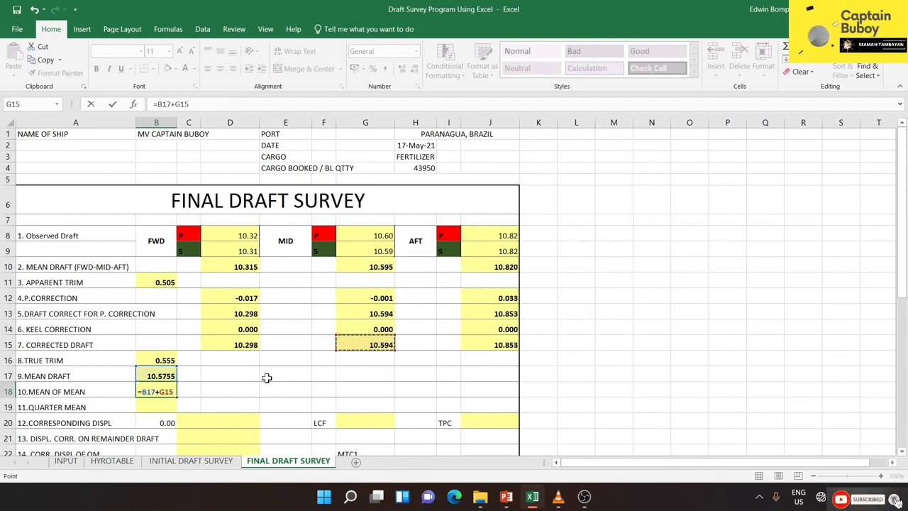
type(")")
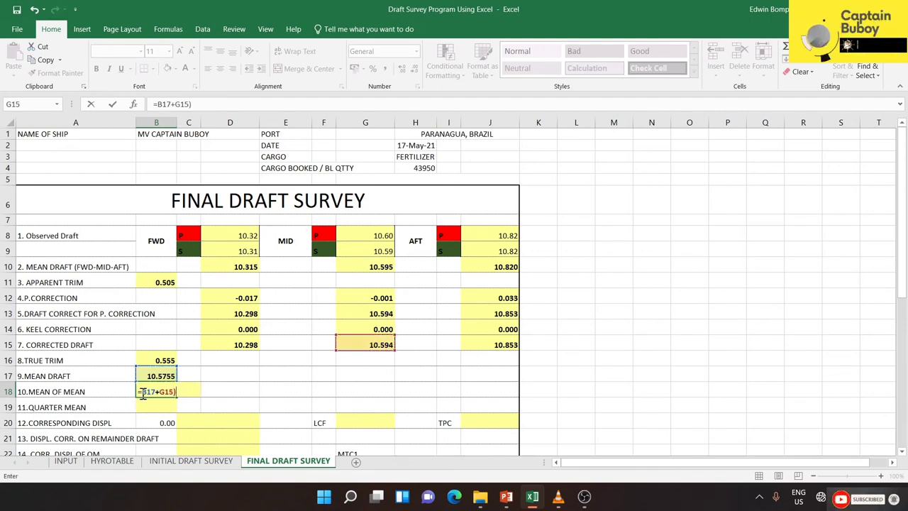
type("(")
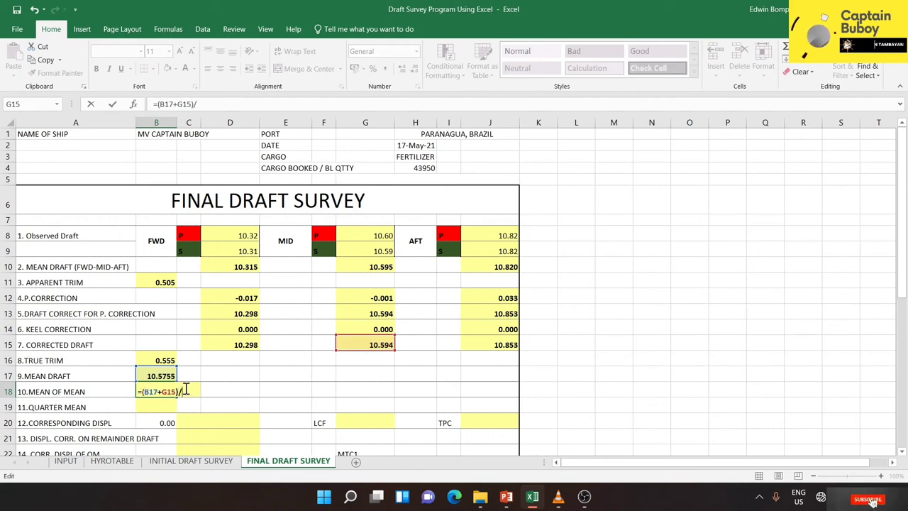
type("2")
key("Return")
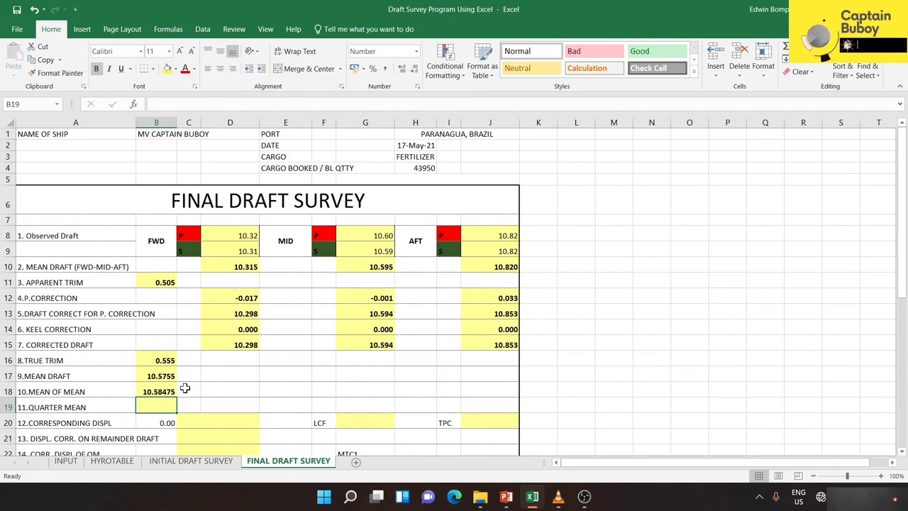
Step: Enter =(B18+G15)/2 in B19, giving a quarter mean of 10.58938
type("=")
left_click(153, 391)
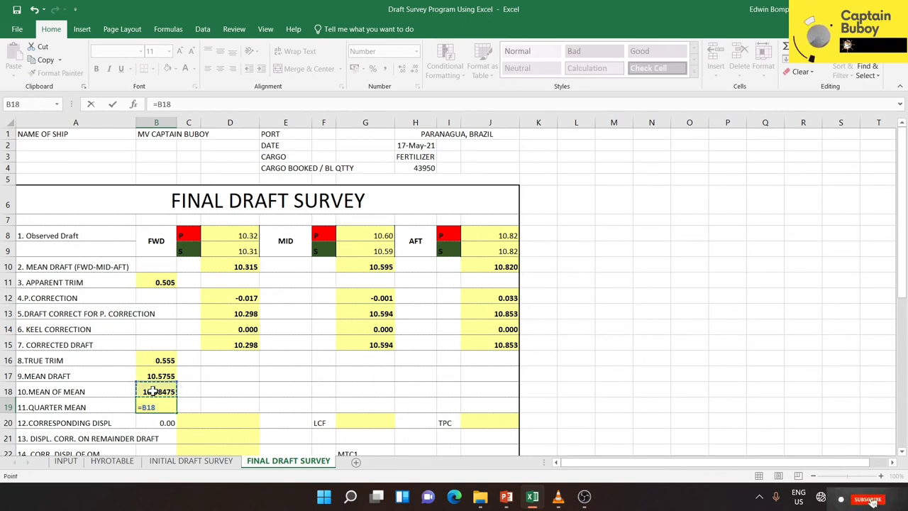
type("+")
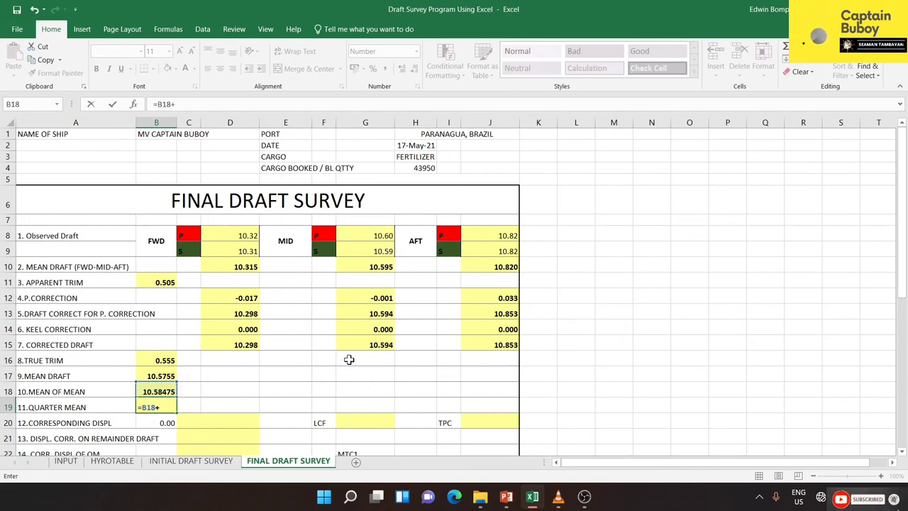
left_click(373, 343)
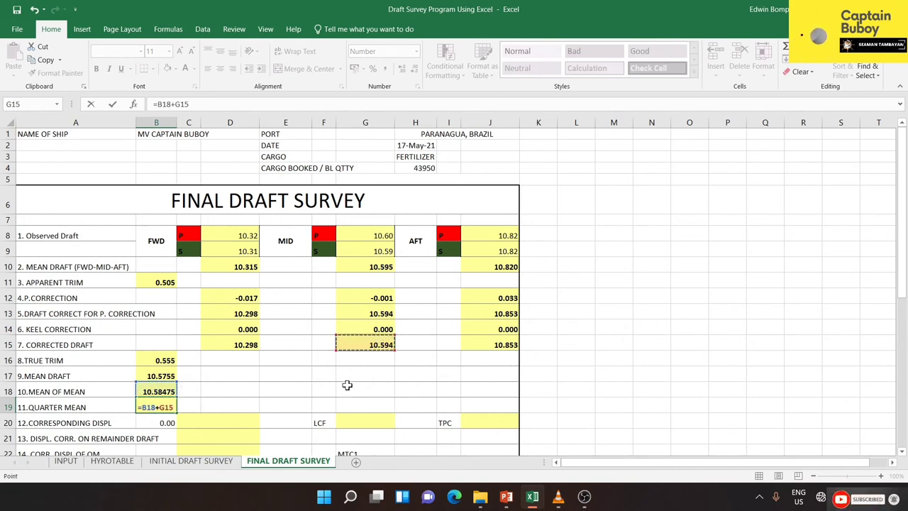
type(")")
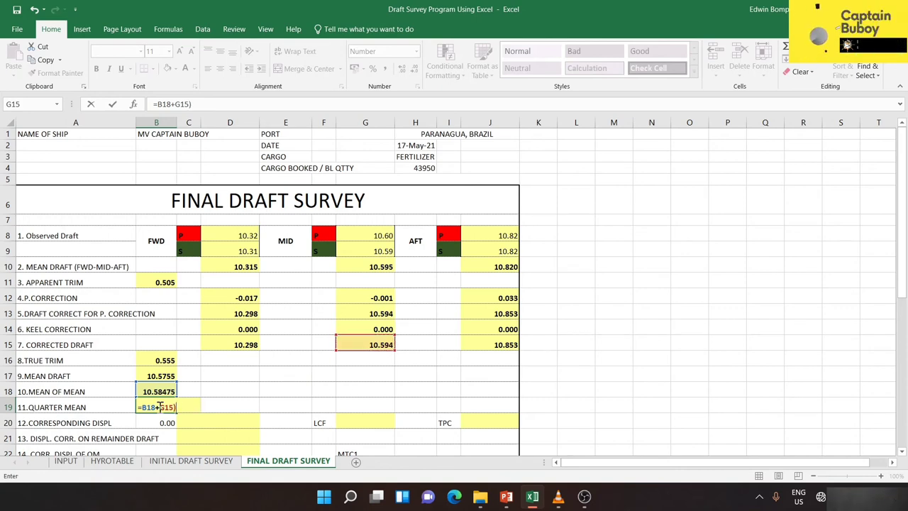
left_click(142, 406)
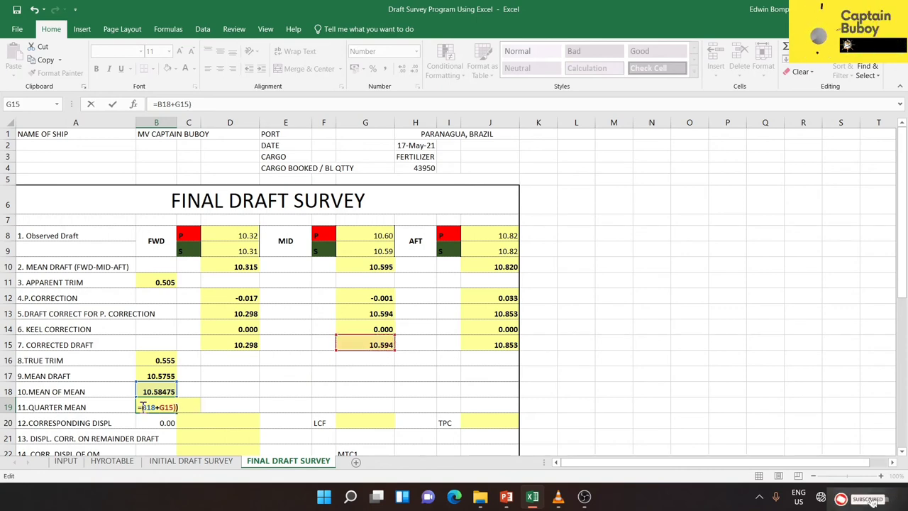
type("(")
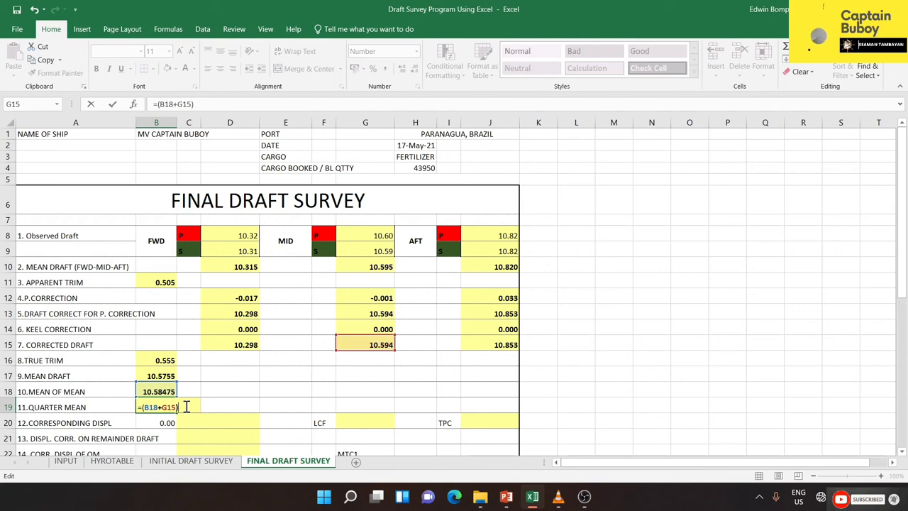
key("Return")
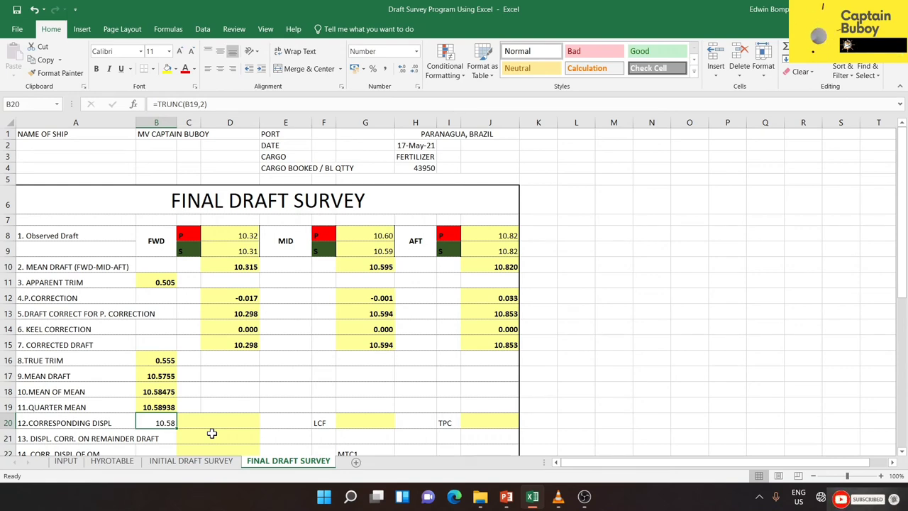
Step: Enter =TRUNC(B19,2) in B20 so the draft shows 10.58
type("=")
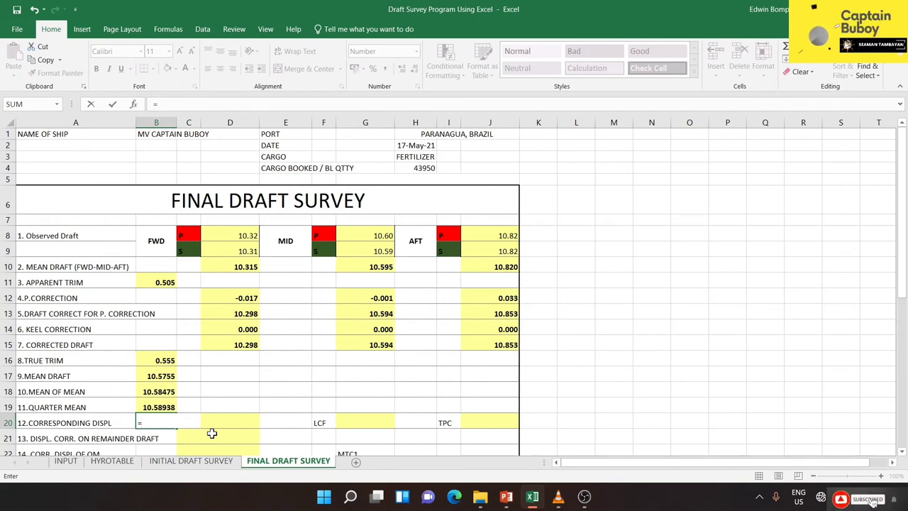
type("trunc")
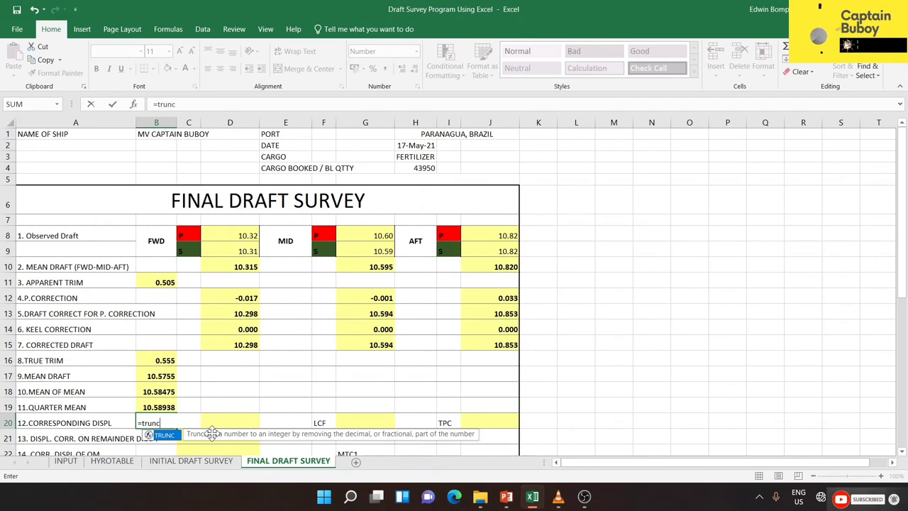
type("(")
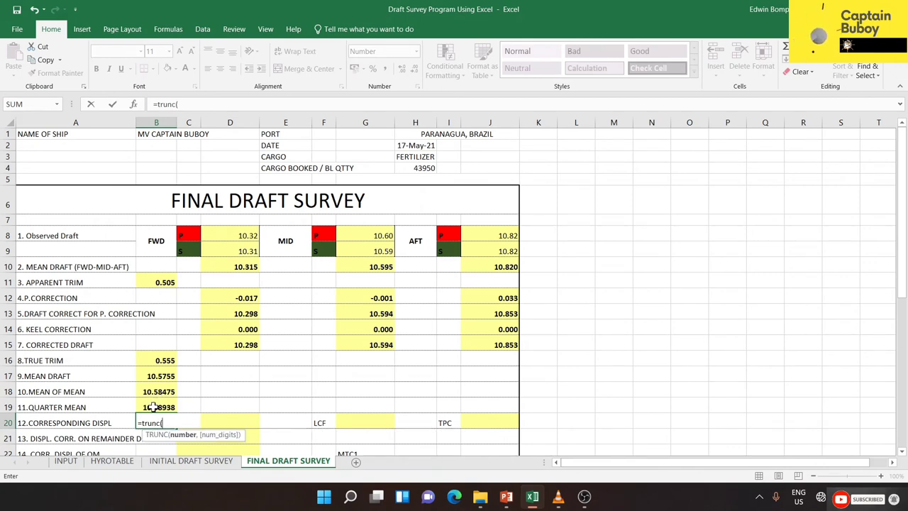
left_click(153, 406)
type(",")
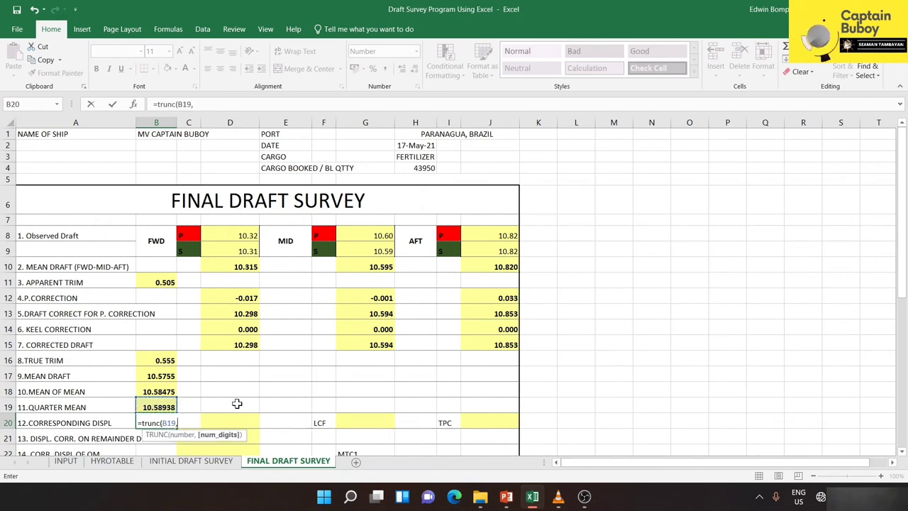
type("2)")
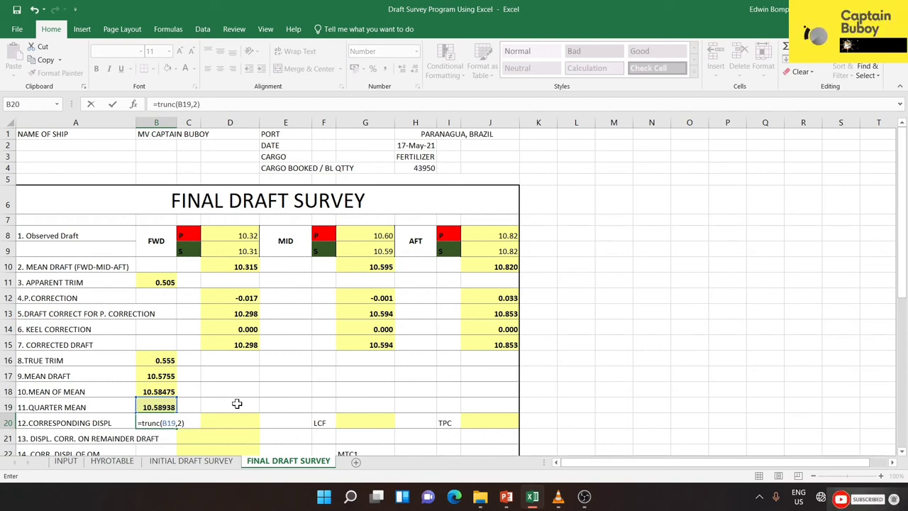
key("Return")
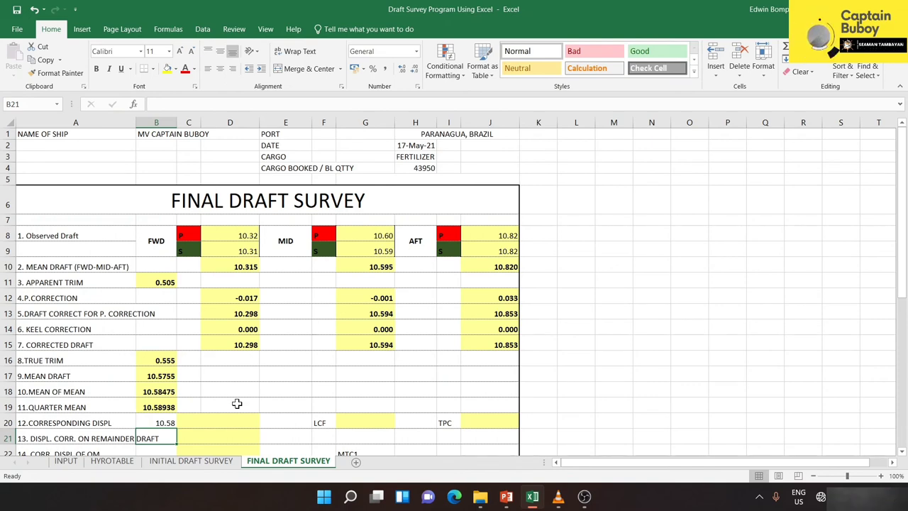
left_click(239, 420)
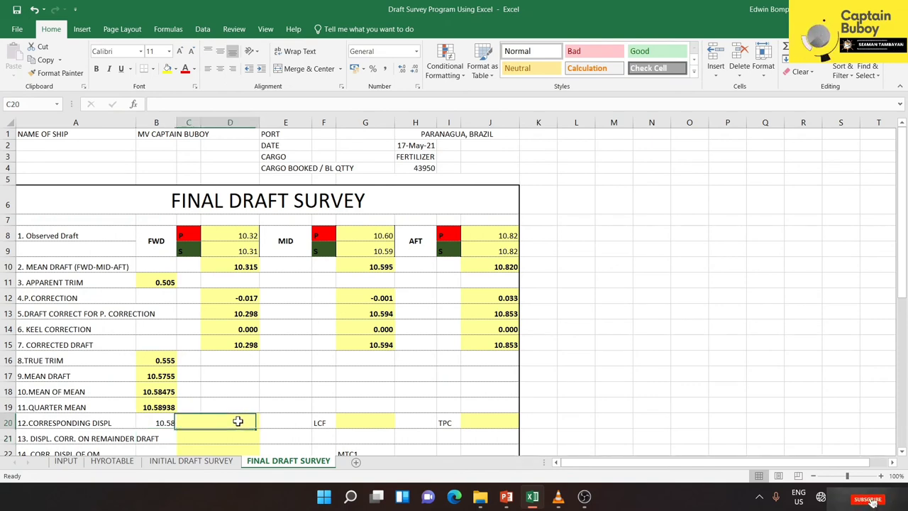
Step: Link HYROTABLE H281 to 'FINAL DRAFT SURVEY'!B20 so the interpolation draft reads 10.580
left_click(155, 420)
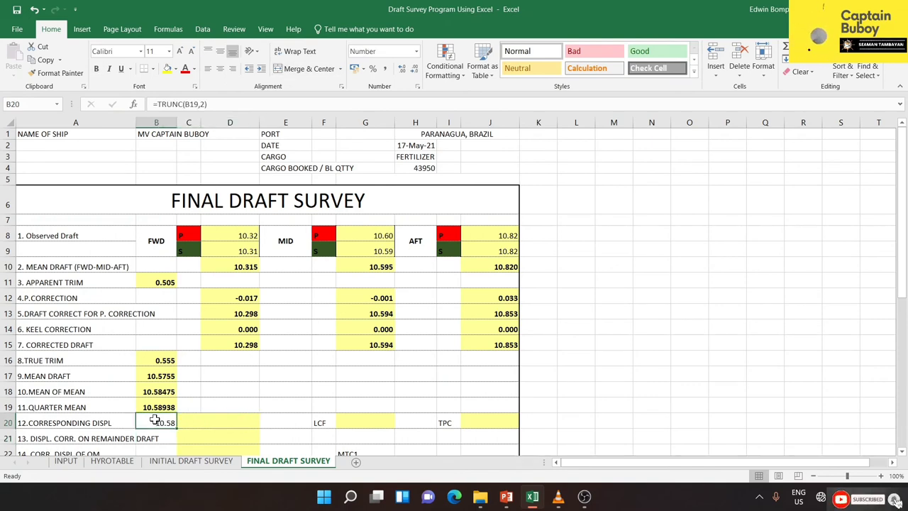
left_click(133, 456)
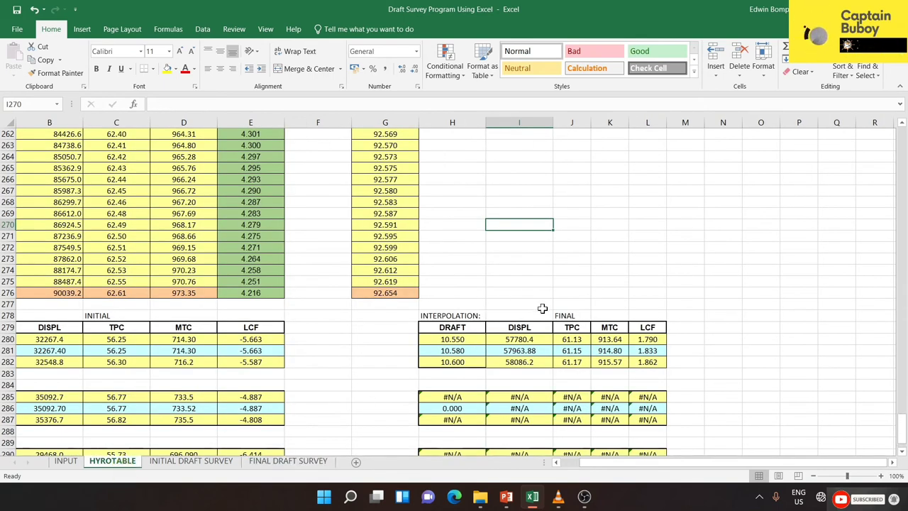
left_click(453, 351)
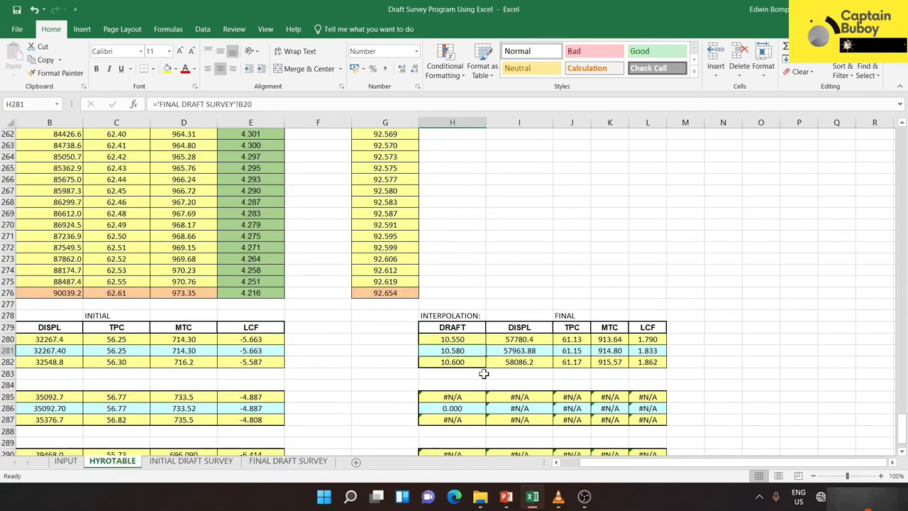
type("=")
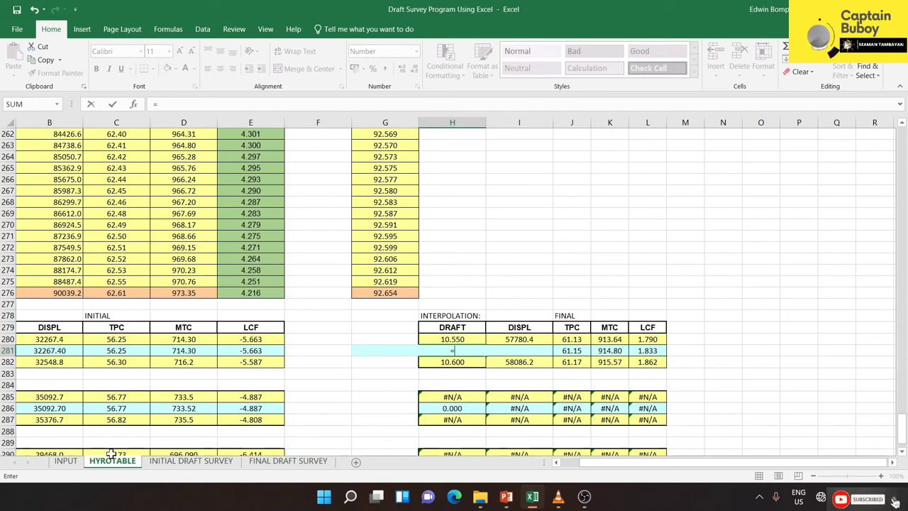
left_click(285, 460)
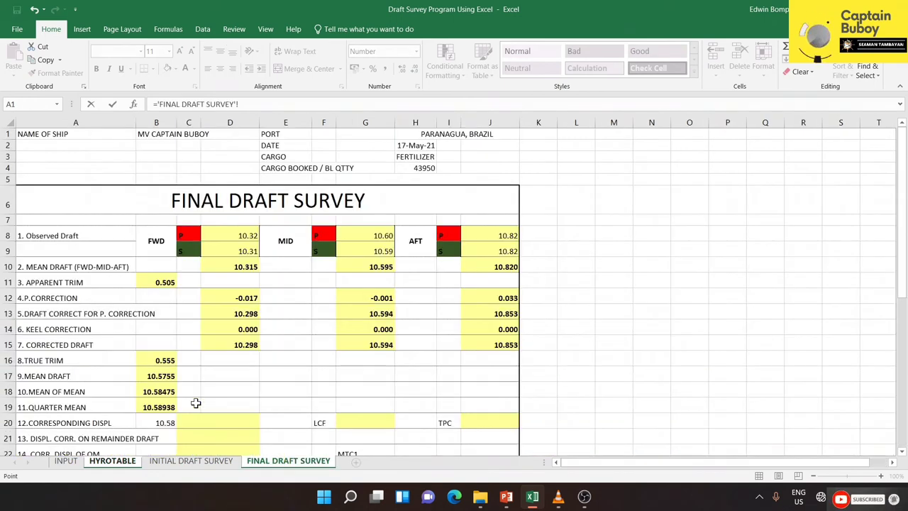
left_click(168, 423)
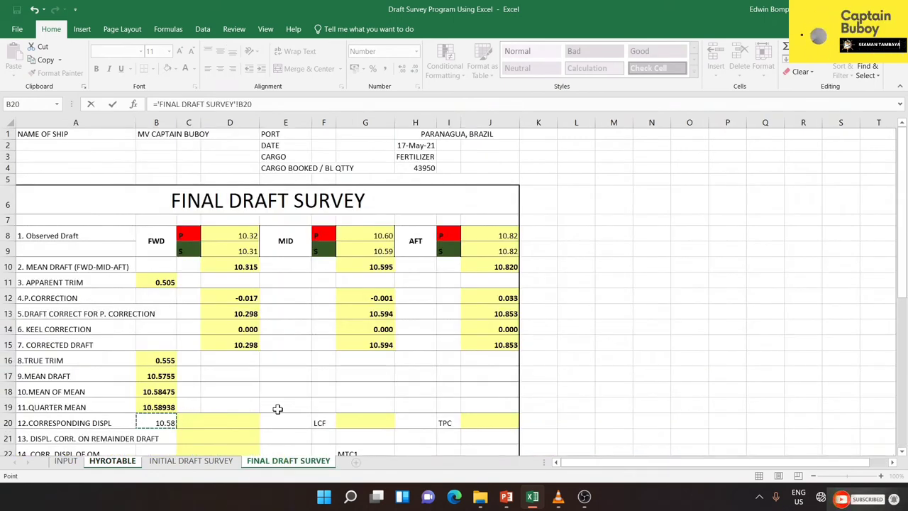
key("Return")
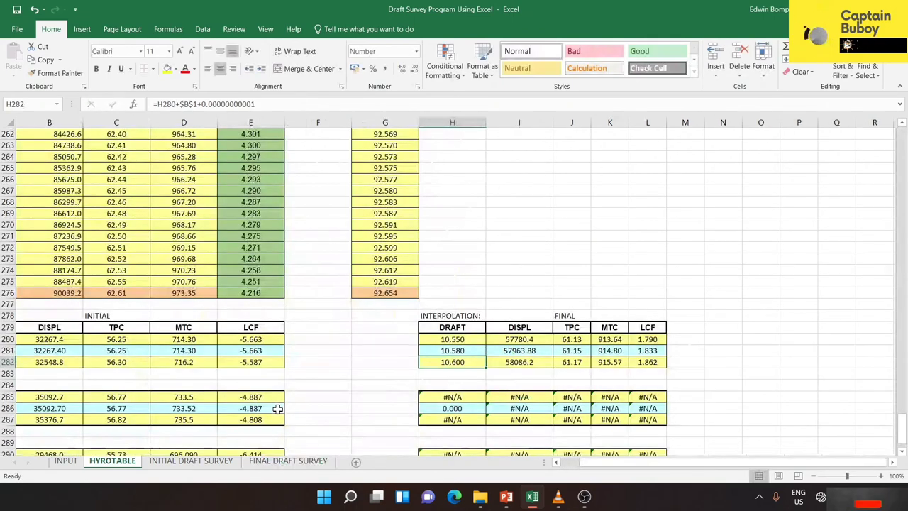
Step: Set C20 to =HYROTABLE!I281, bringing in the 57963.88 displacement
left_click(287, 461)
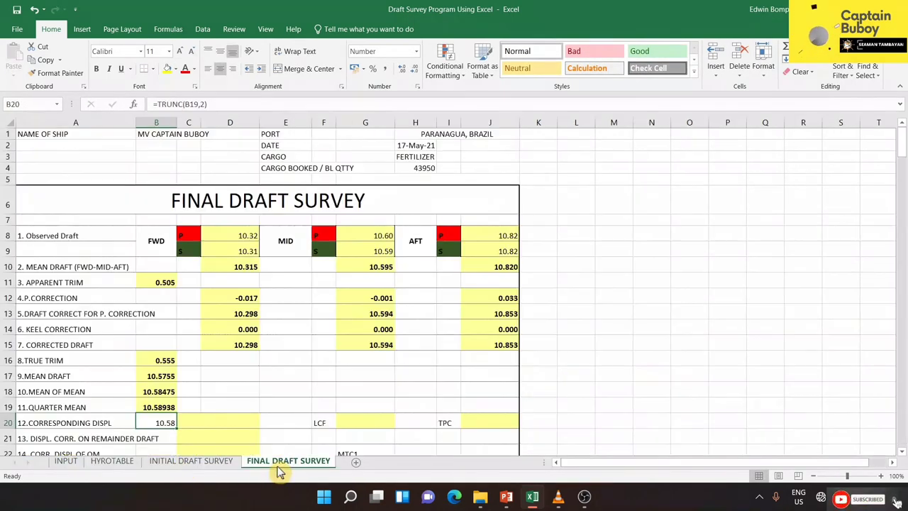
left_click(238, 419)
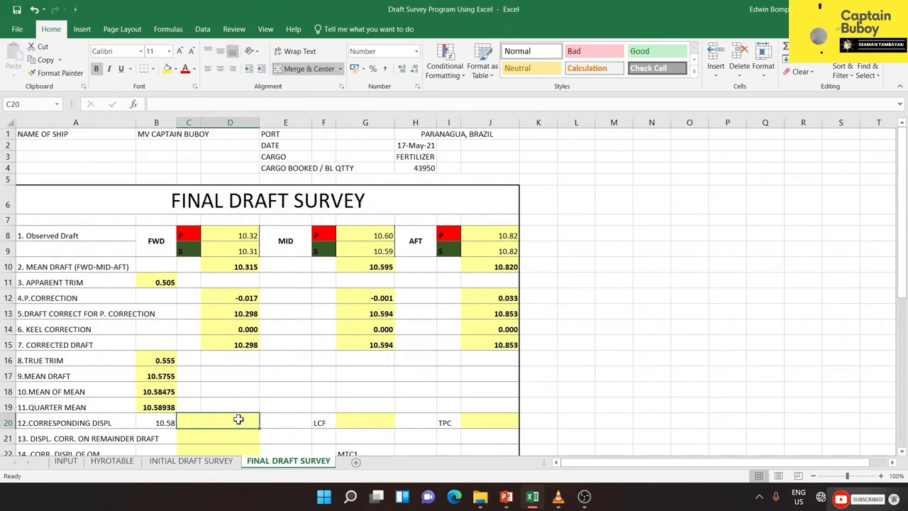
type("=")
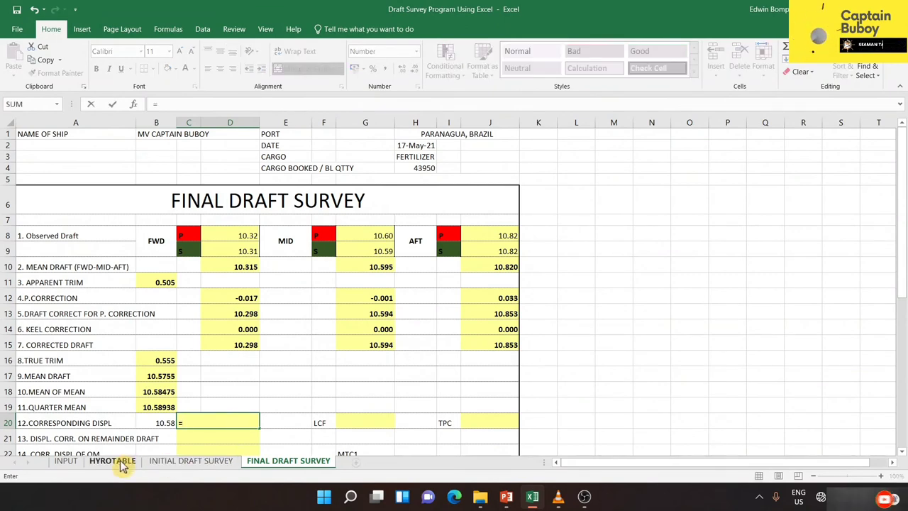
left_click(112, 461)
left_click(514, 350)
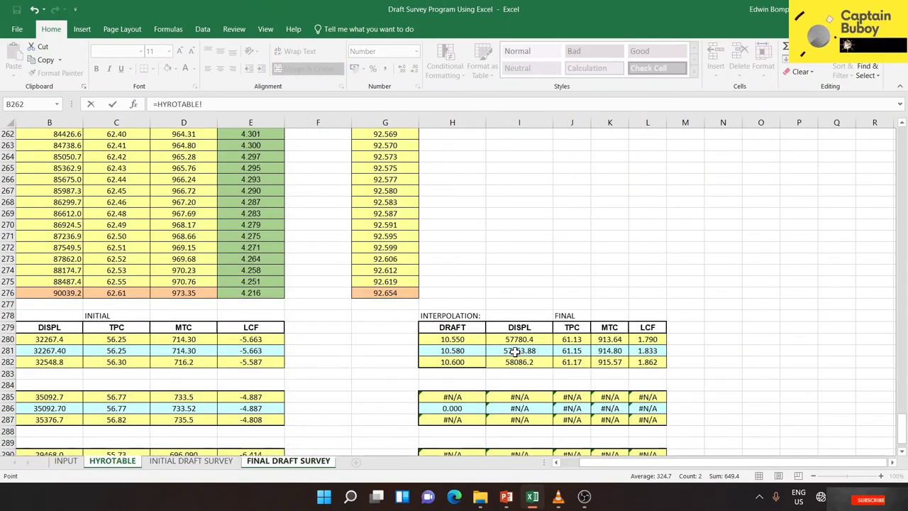
key("Return")
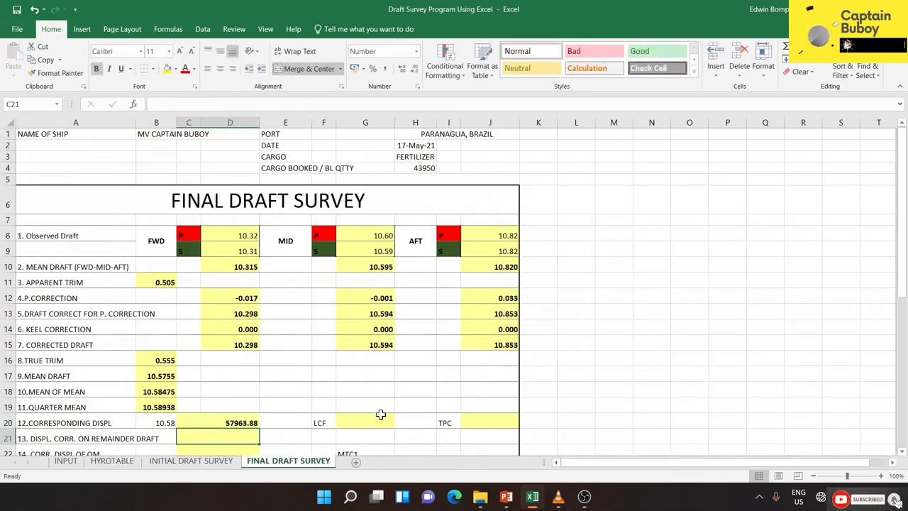
left_click(381, 420)
Step: Link G20 to HYROTABLE!L281 (LCF 1.83) and J20 to HYROTABLE!J281 (TPC 61.15)
type("=")
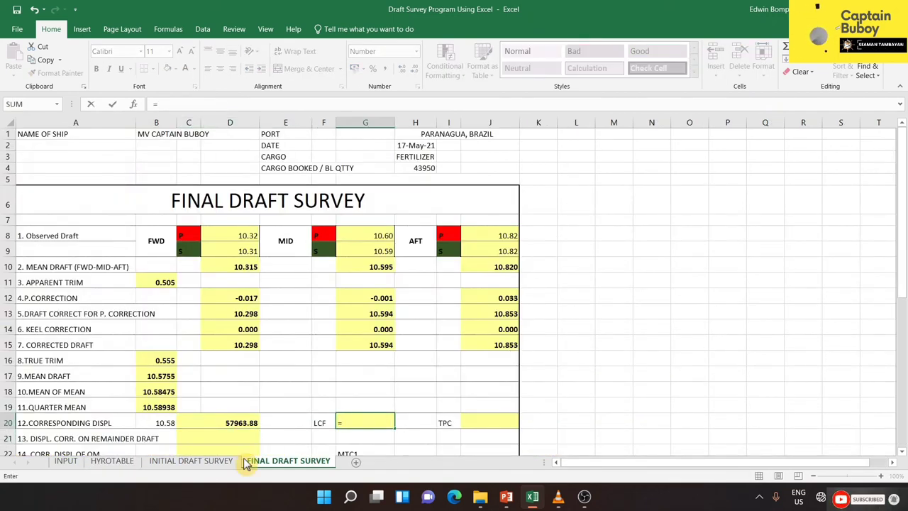
left_click(112, 461)
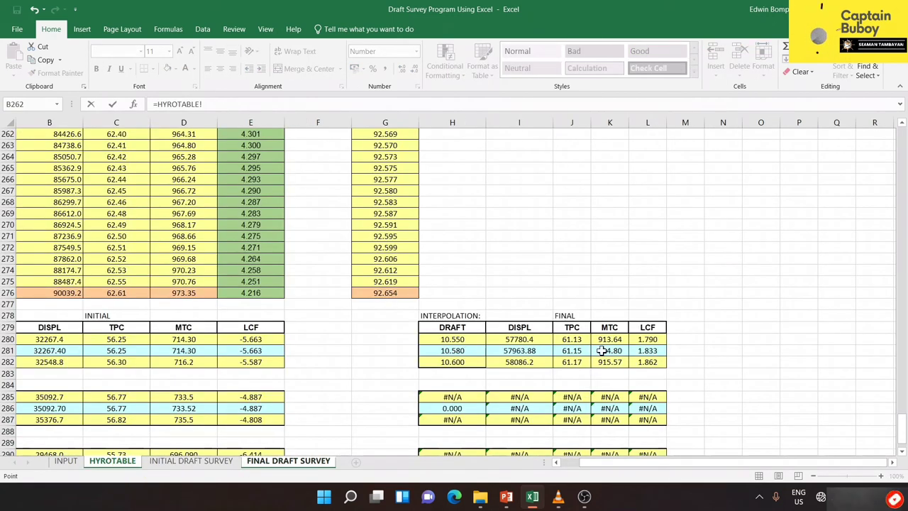
left_click(642, 352)
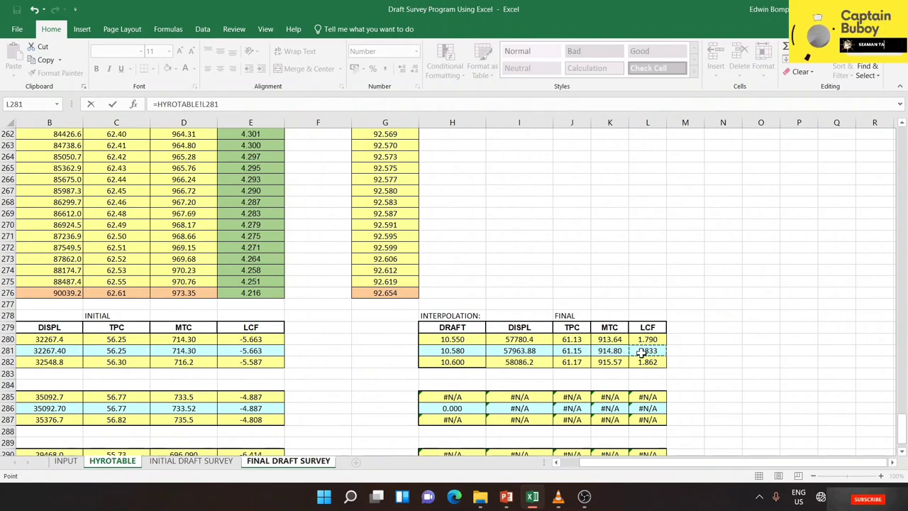
key("Return")
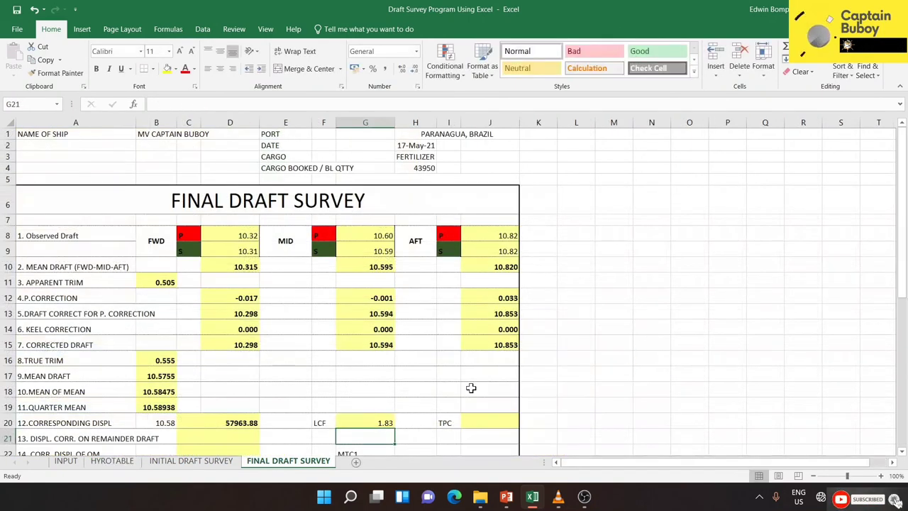
left_click(483, 421)
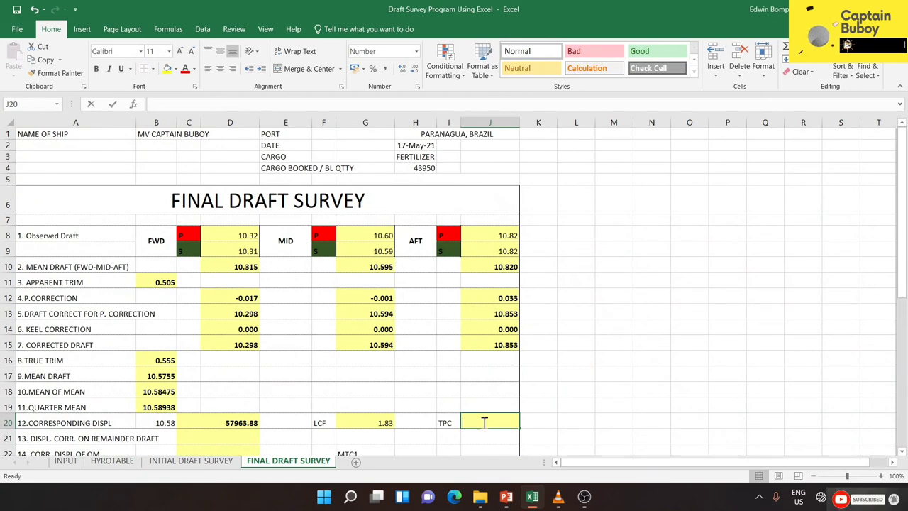
type("=")
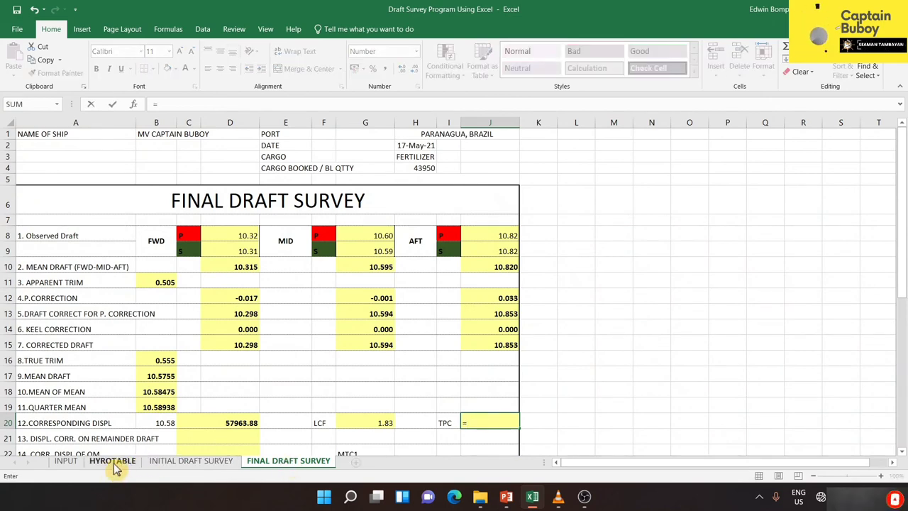
left_click(126, 464)
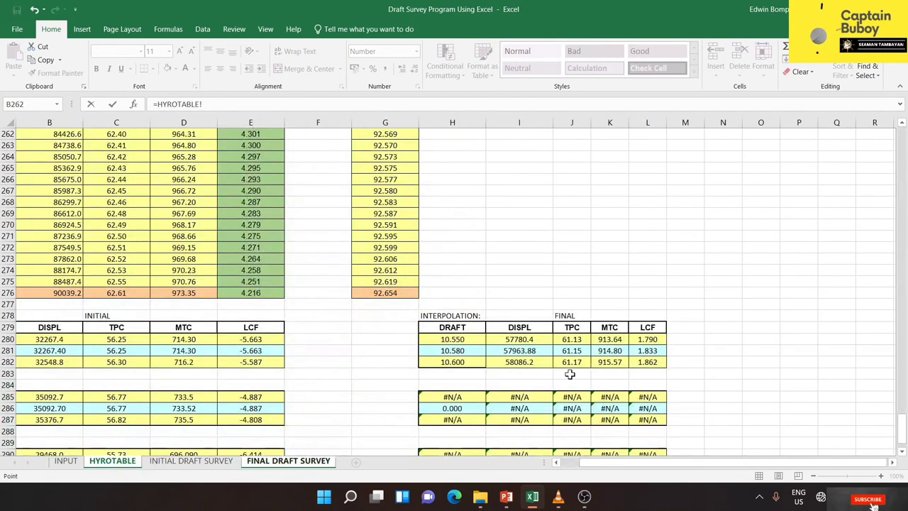
left_click(580, 350)
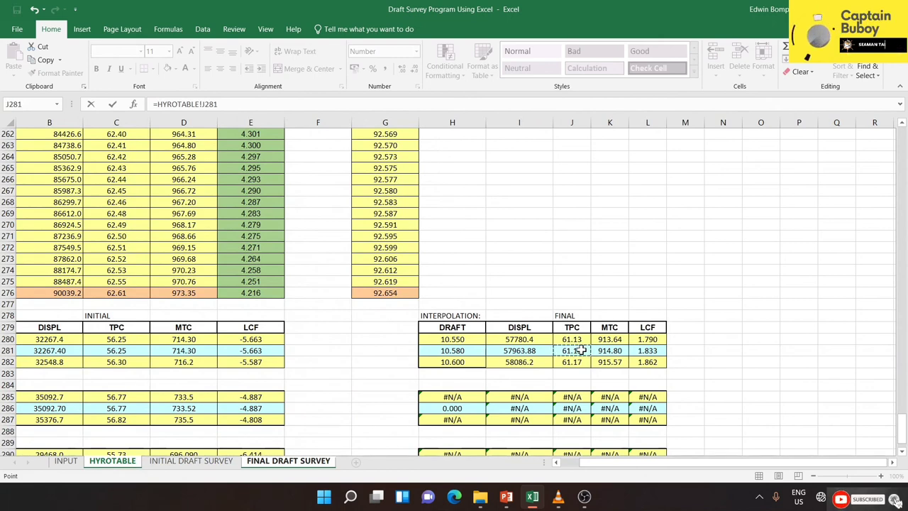
key("Return")
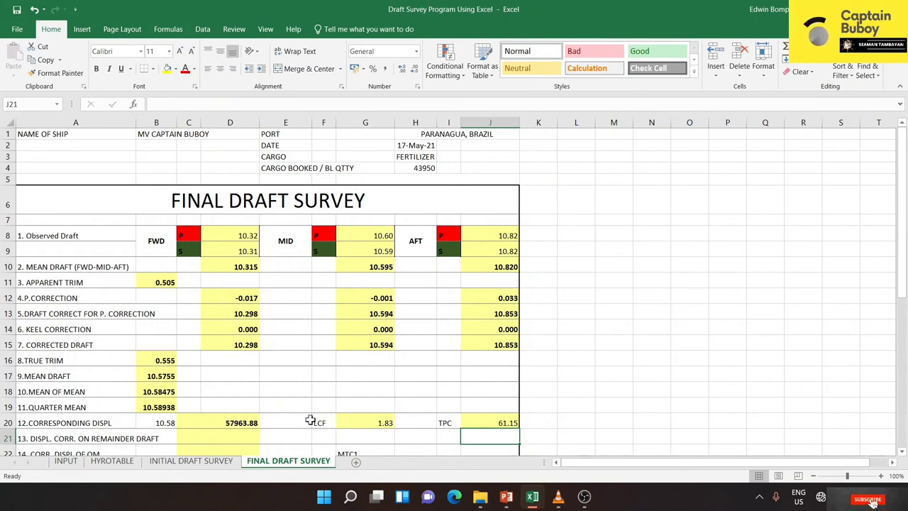
left_click(230, 430)
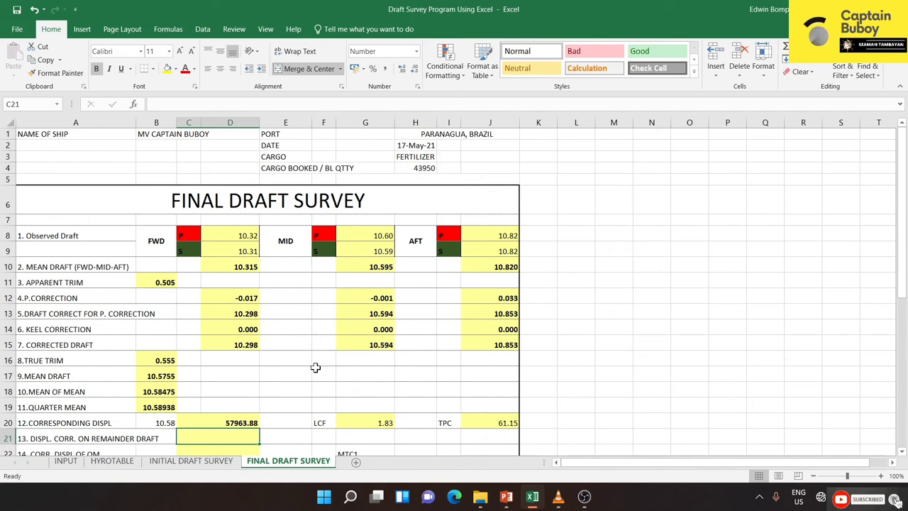
Step: Enter the C21 correction as (B19-B20) times the TPC in J20, showing 57.33
type("=")
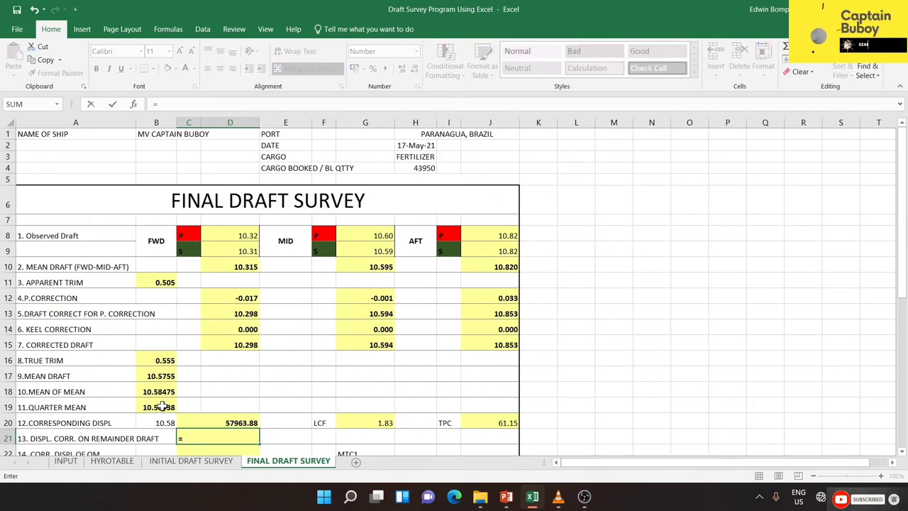
left_click(168, 406)
type("-")
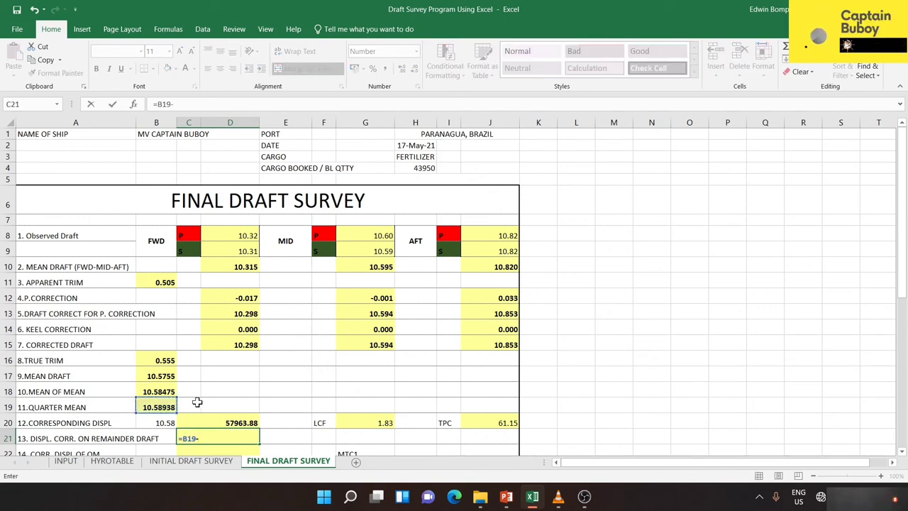
left_click(160, 423)
left_click(184, 438)
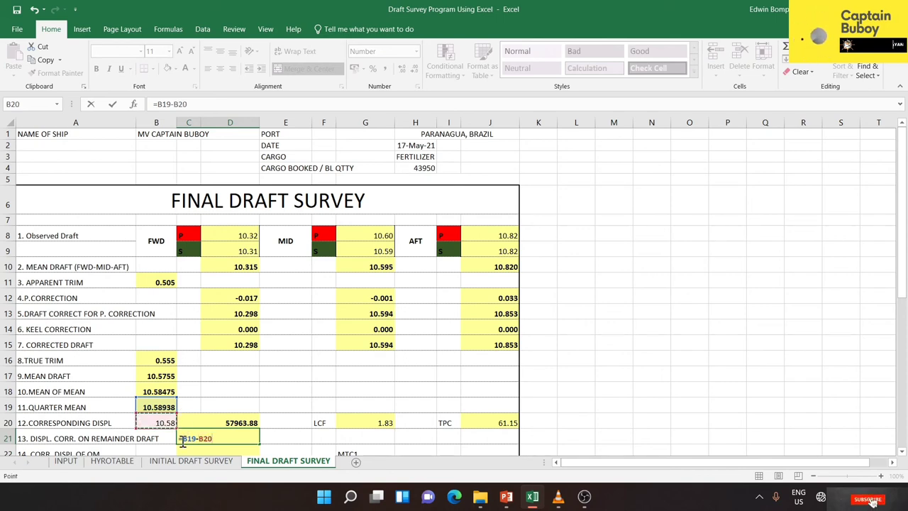
type("(")
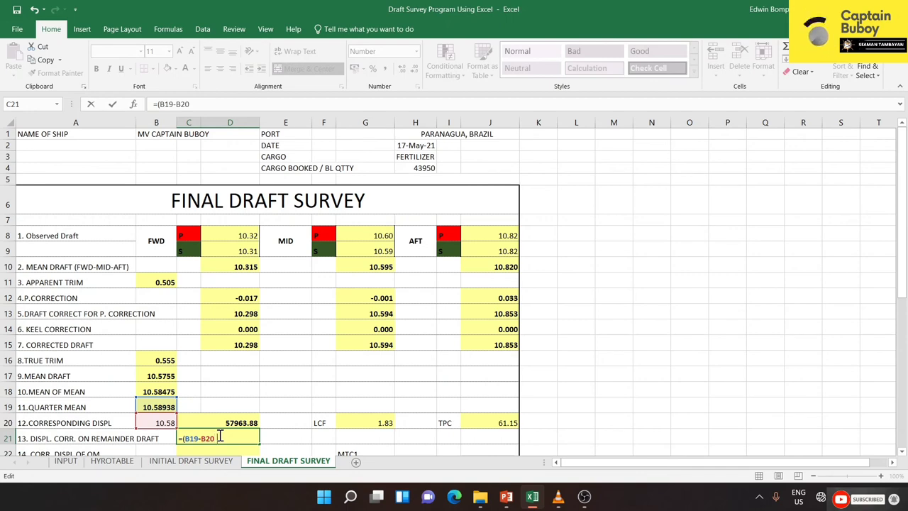
type(")*")
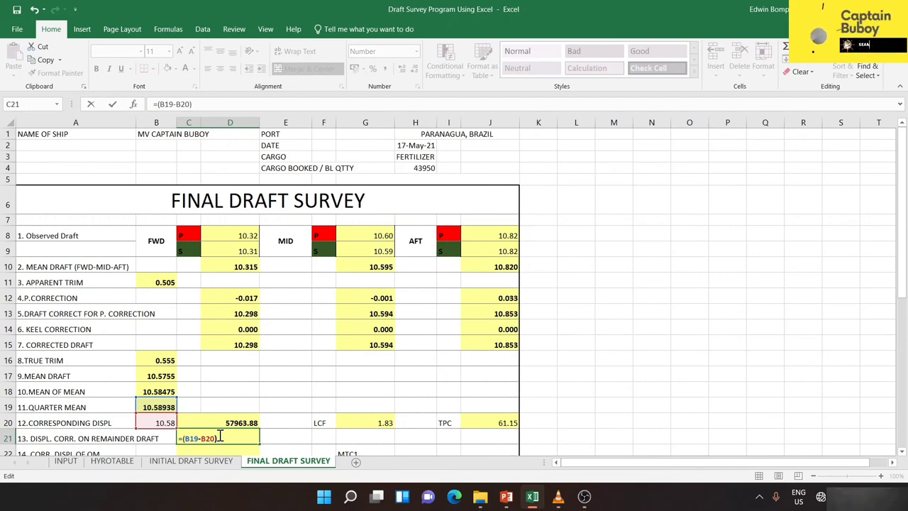
left_click(495, 421)
type("*")
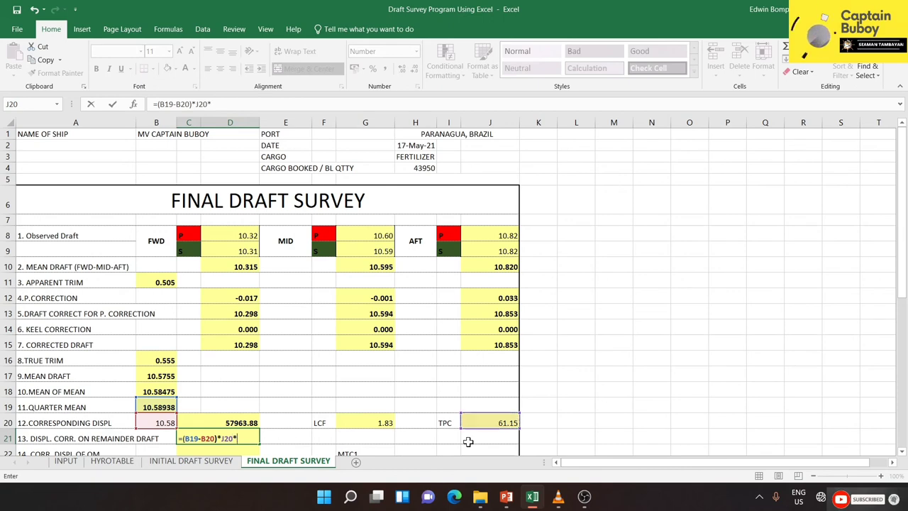
key("Return")
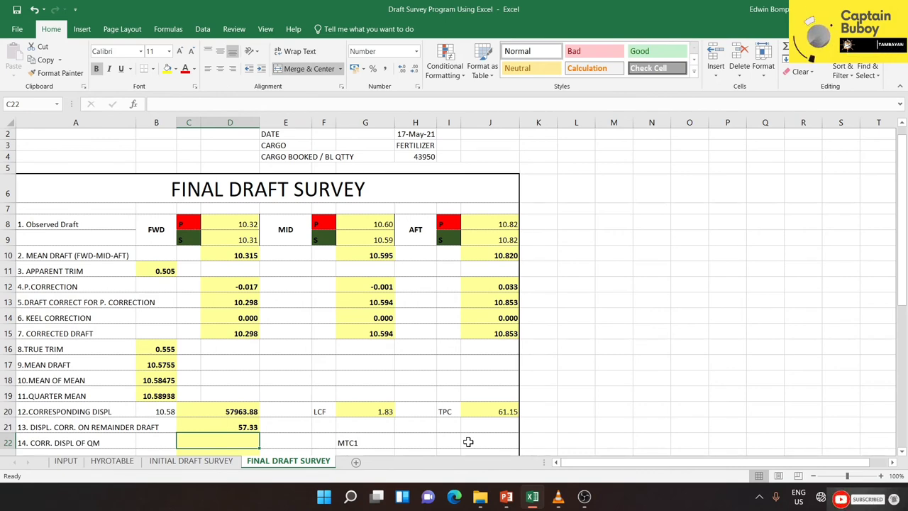
Step: Enter =C20+C21 in C22 so the corrected QM displacement reads 58021.21
type("=")
left_click(245, 408)
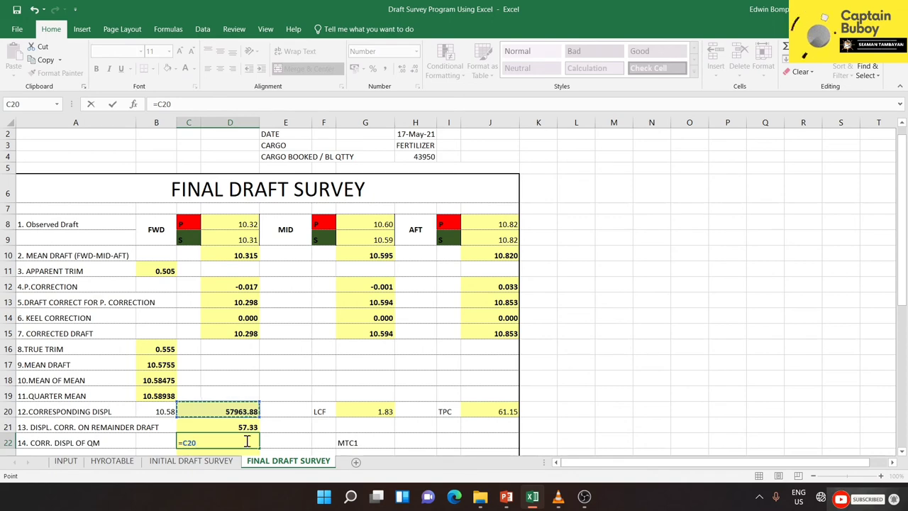
type("+")
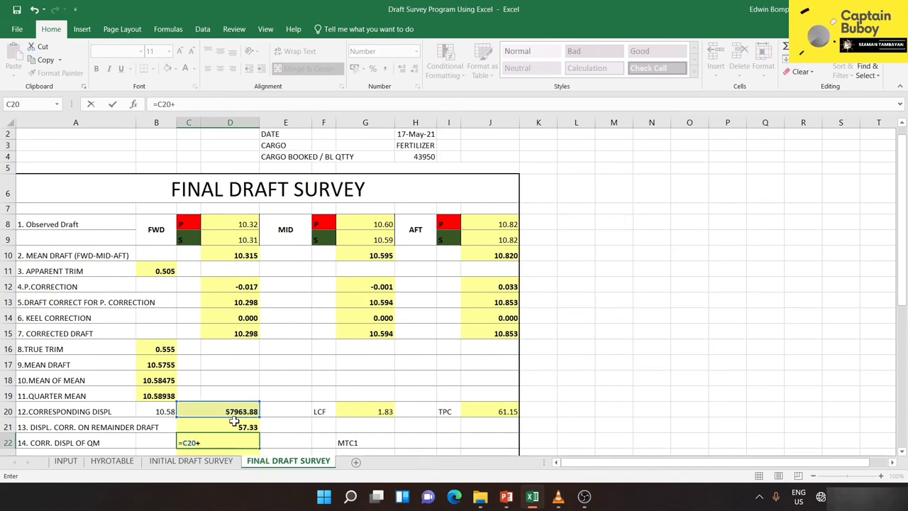
left_click(243, 422)
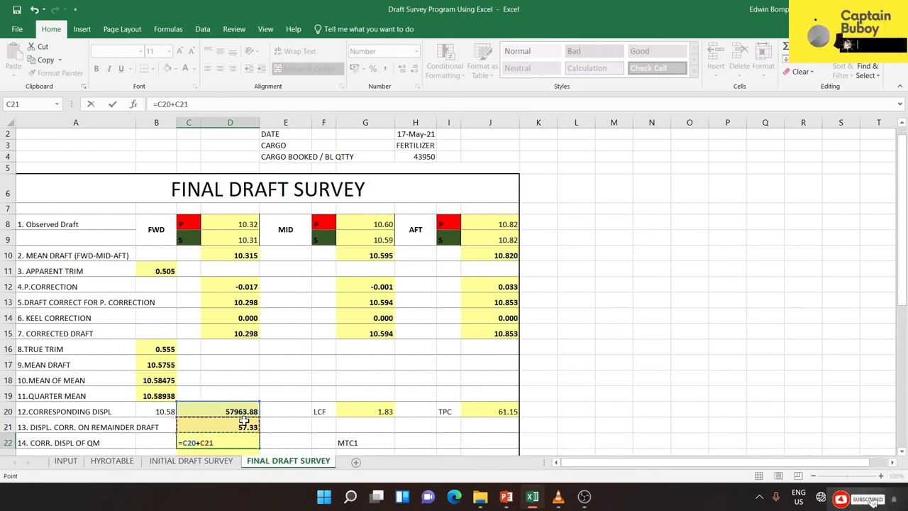
key("Return")
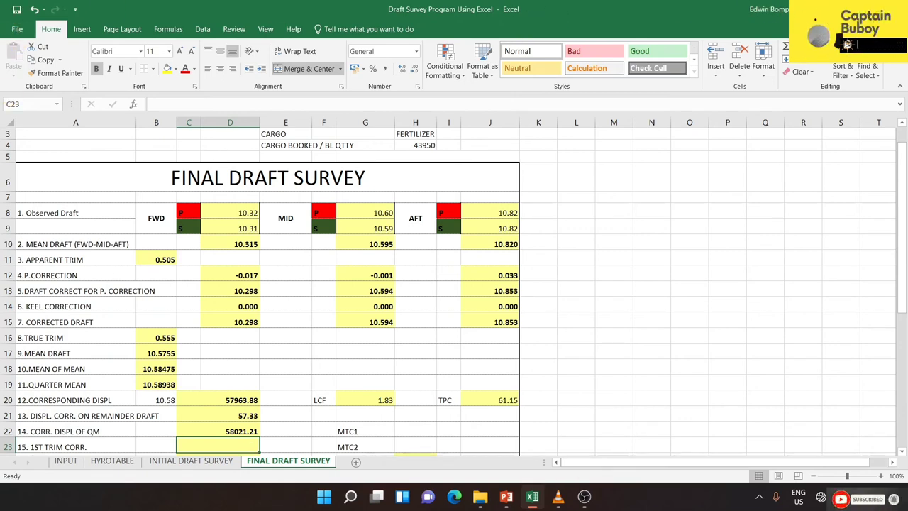
left_click(323, 429)
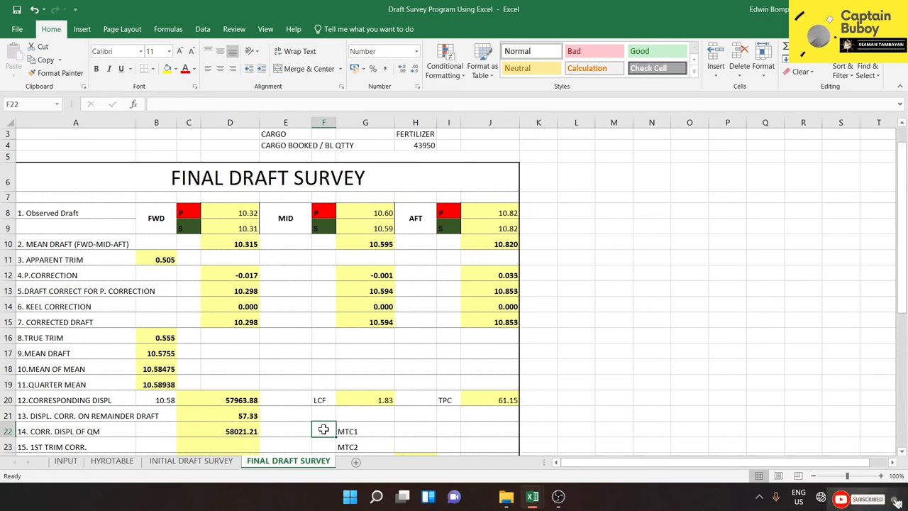
Step: Enter =B20+0.5 in F22 so the MTC1 draft reads 11.08
type("=")
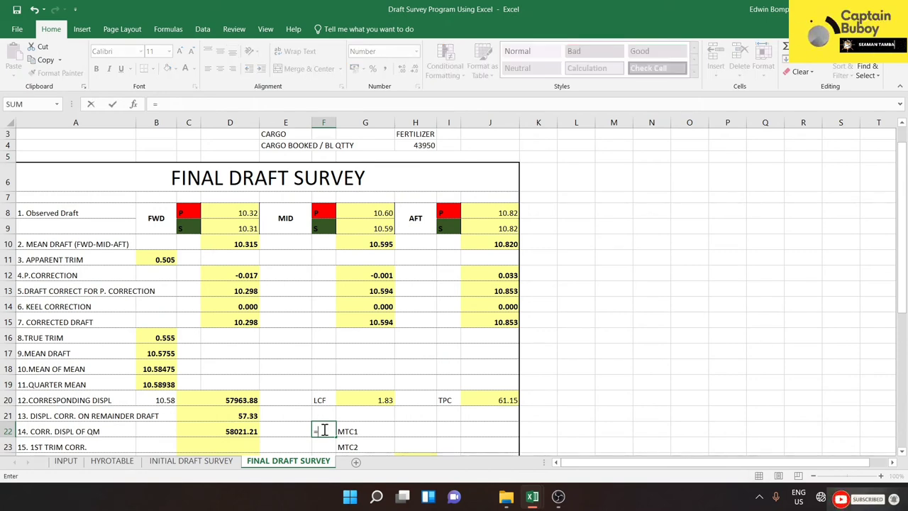
left_click(160, 397)
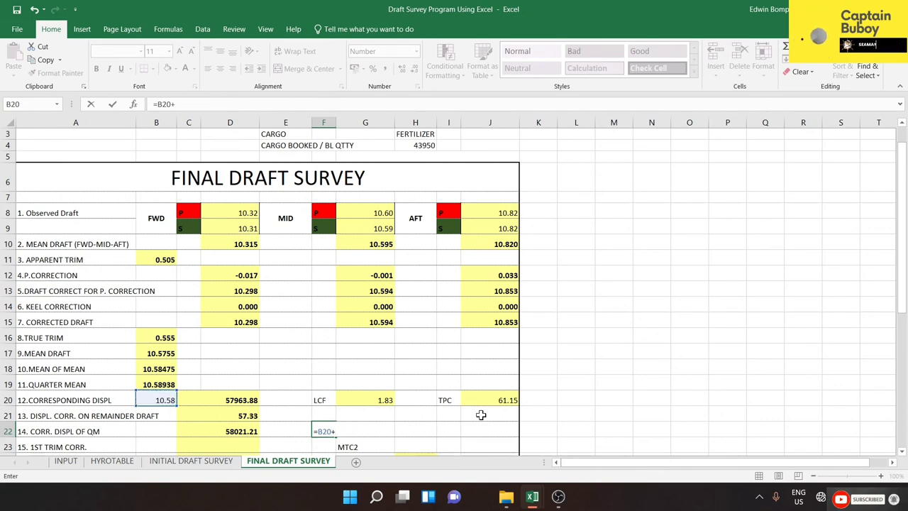
type("0.5")
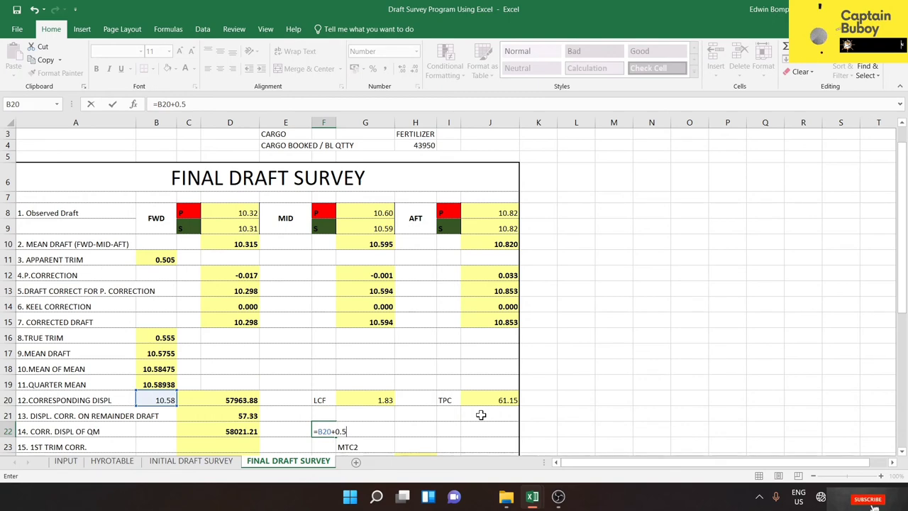
key("Return")
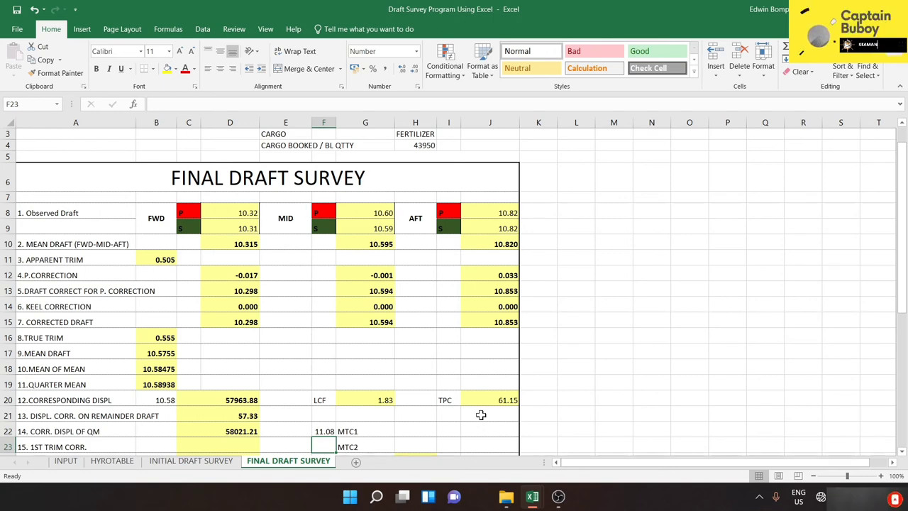
Step: Enter =B20-0.5 in F23 for the 10.08 MTC2 draft, then check both draft formulas
type("=")
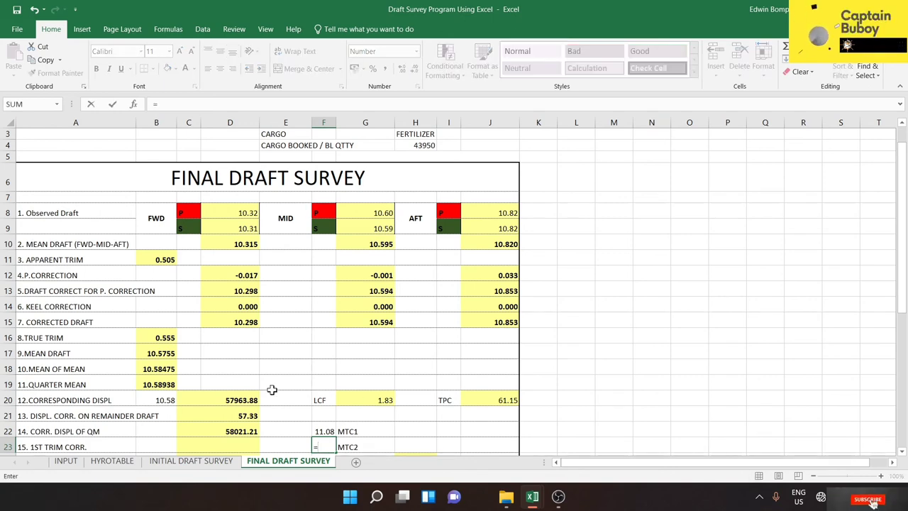
left_click(158, 399)
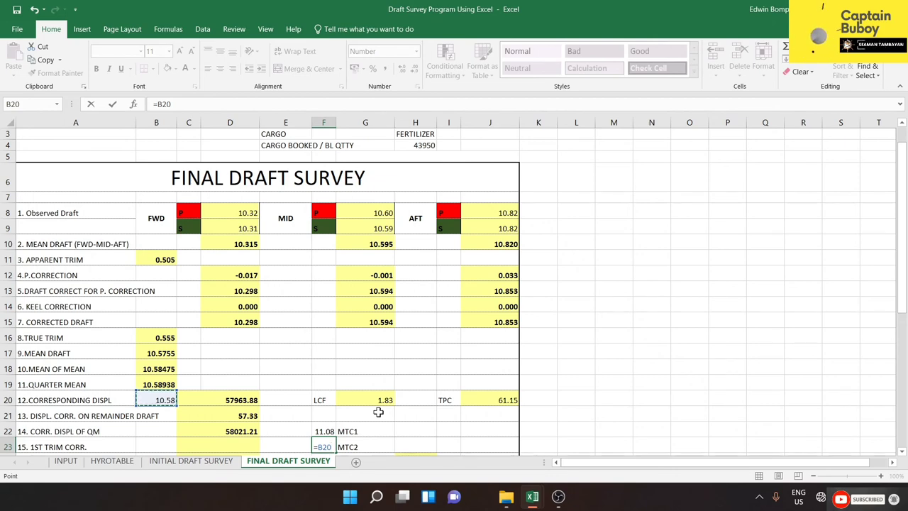
type("-")
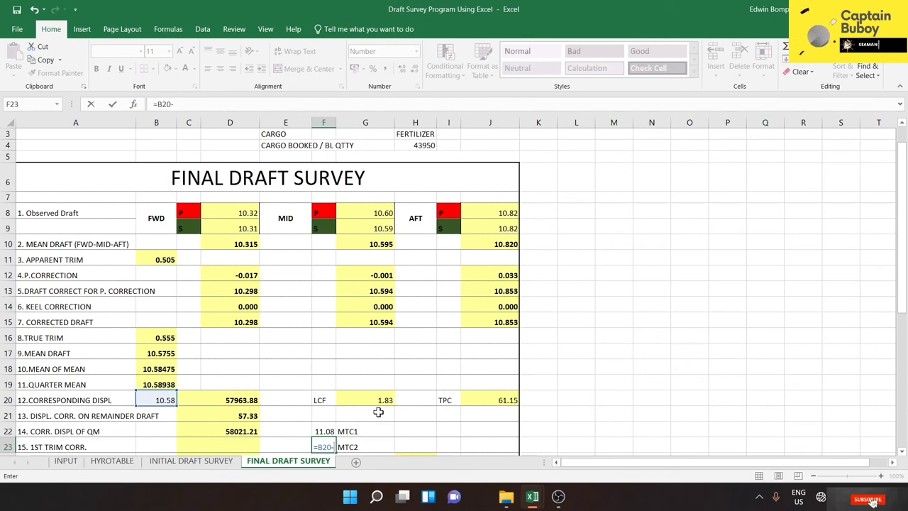
type("0.08")
key("Return")
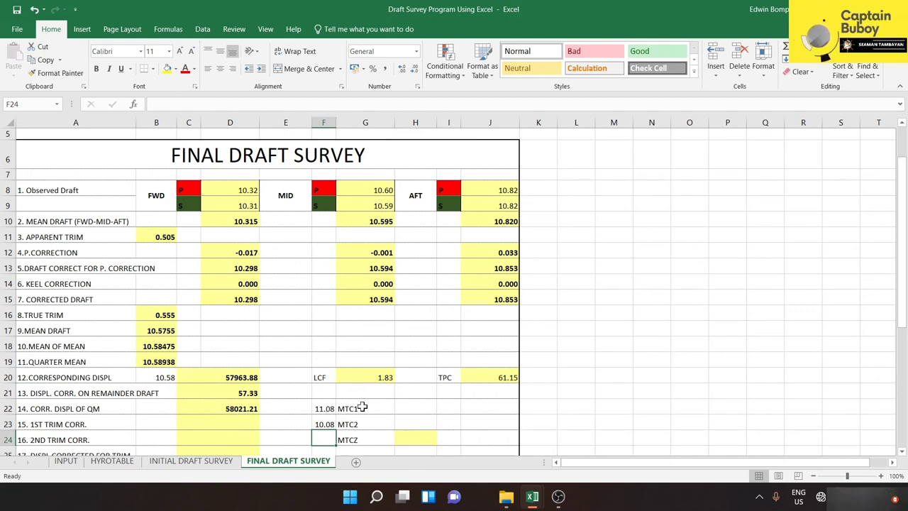
left_click(323, 409)
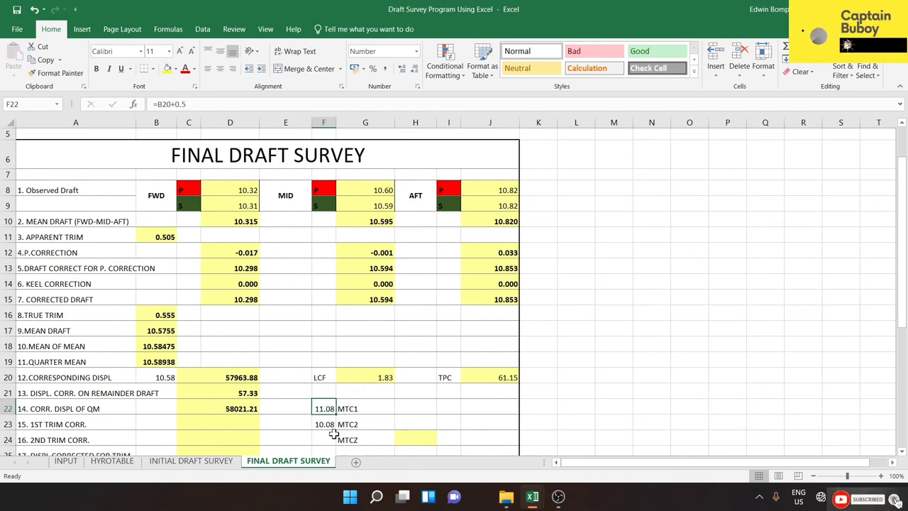
left_click(328, 428)
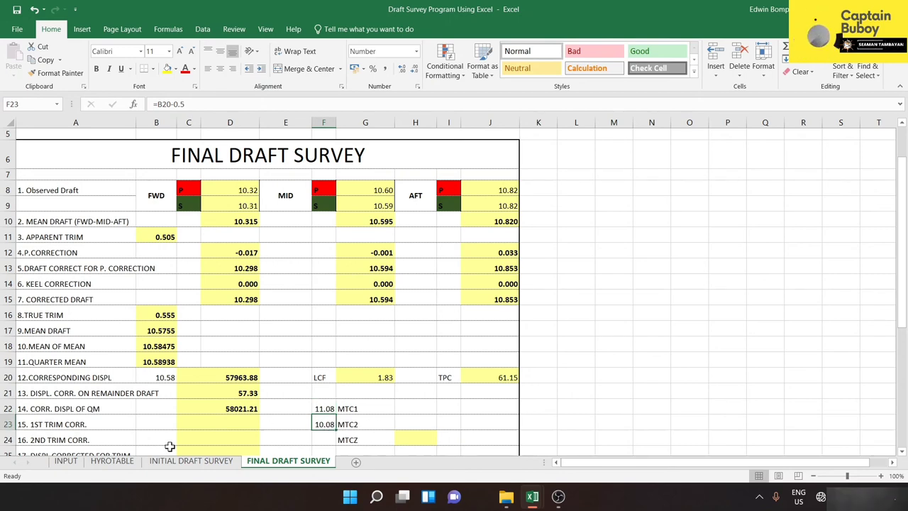
left_click(118, 464)
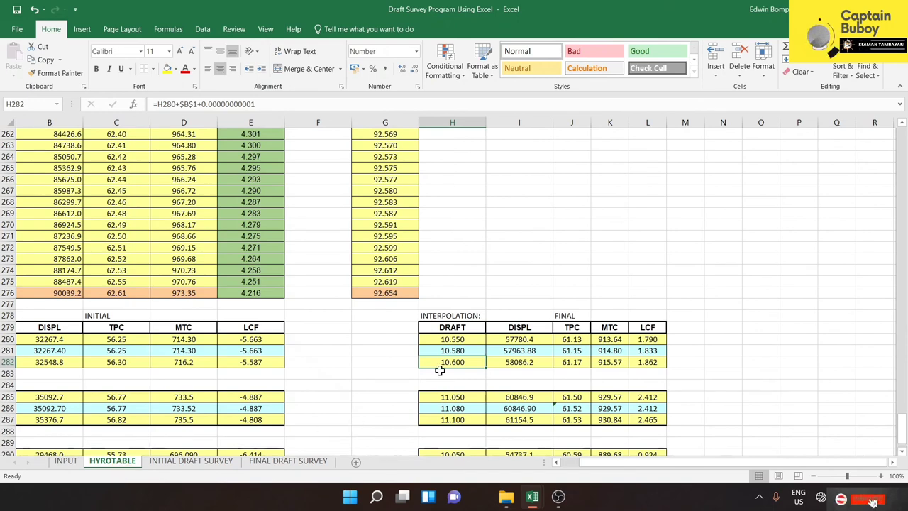
Step: Link HYROTABLE's H286 to 'FINAL DRAFT SURVEY'!F22 so it reads 11.080
left_click(463, 350)
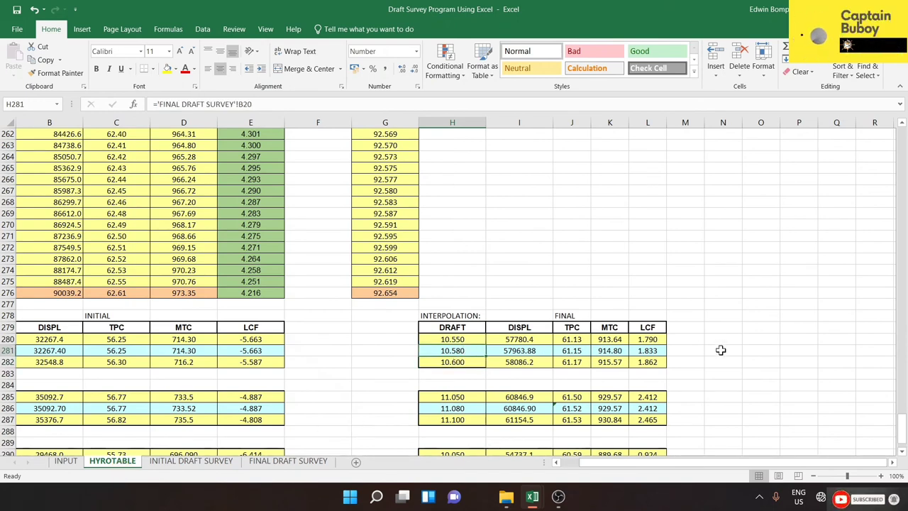
left_click_drag(901, 417, 901, 423)
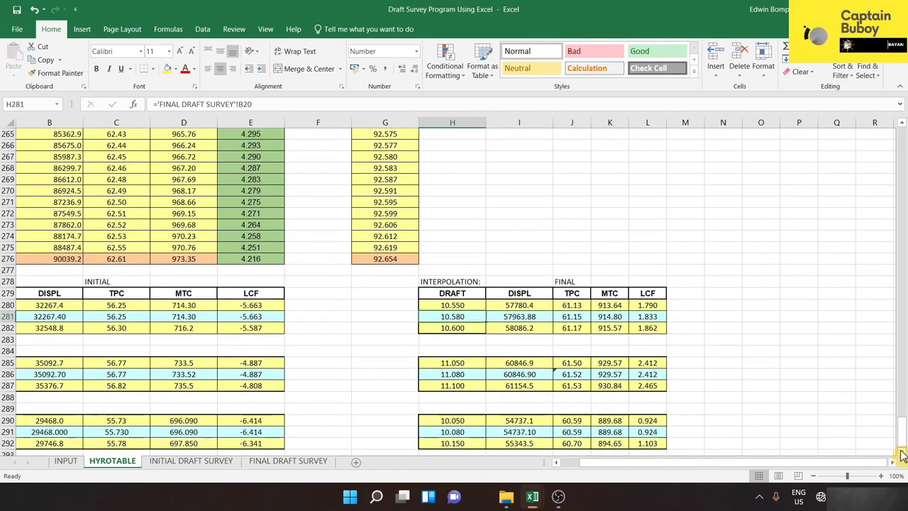
left_click(471, 375)
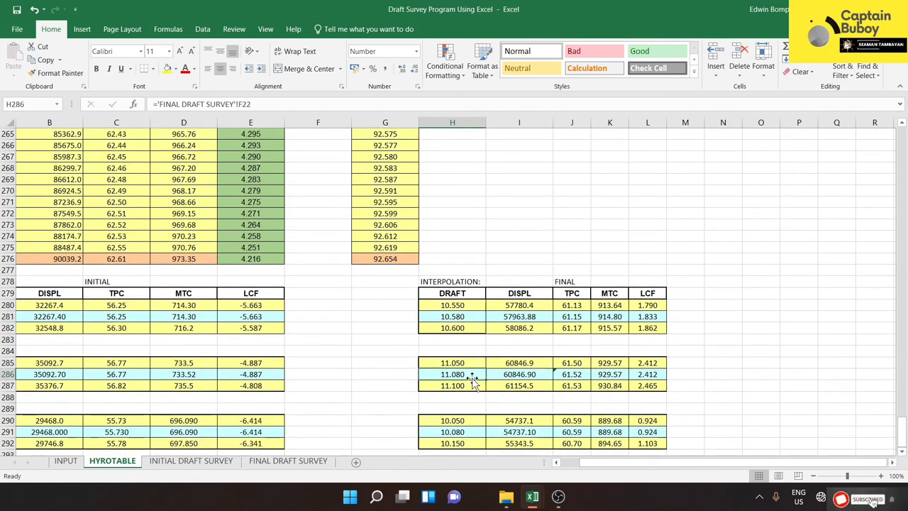
type("=")
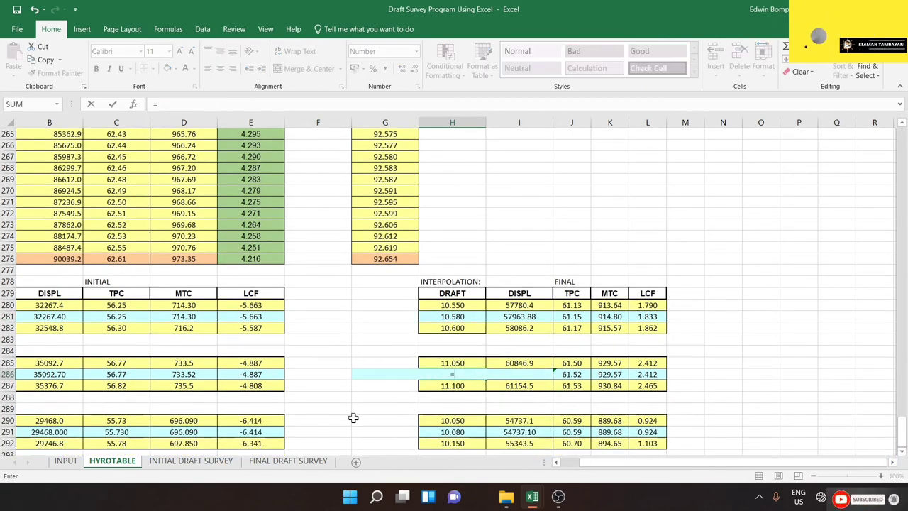
left_click(278, 462)
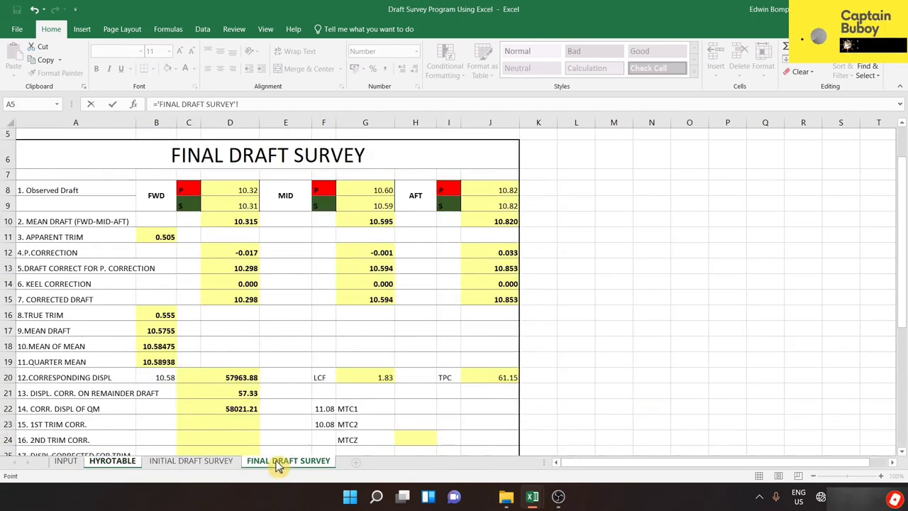
left_click(325, 412)
key("Return")
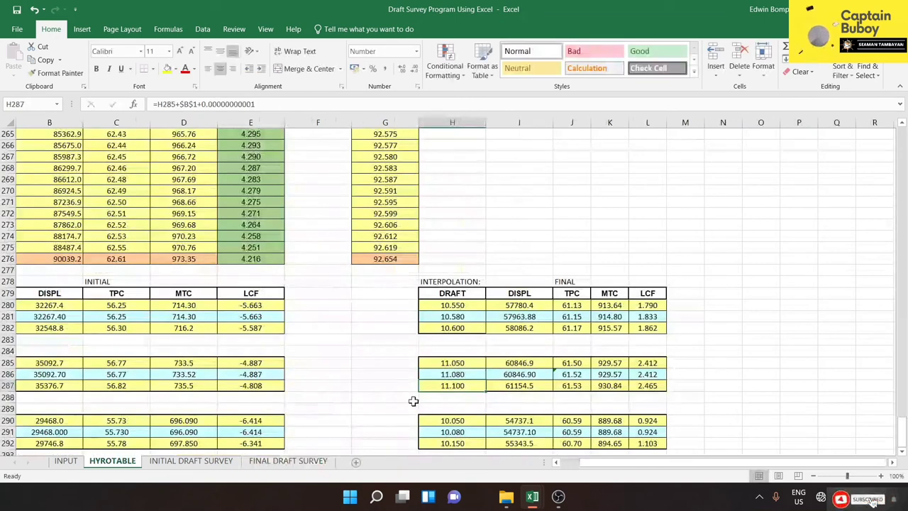
Step: Link HYROTABLE's H291 to 'FINAL DRAFT SURVEY'!F23 so it reads 10.080
left_click(458, 432)
type("=")
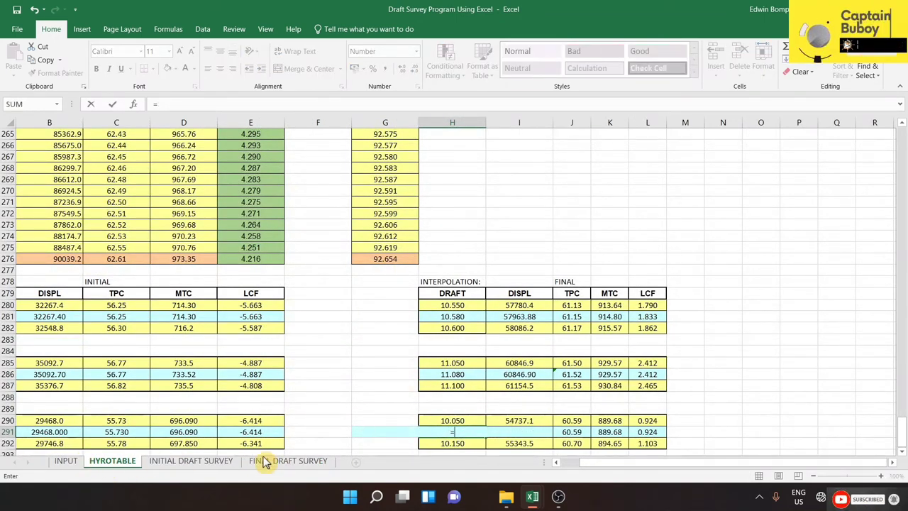
left_click(287, 460)
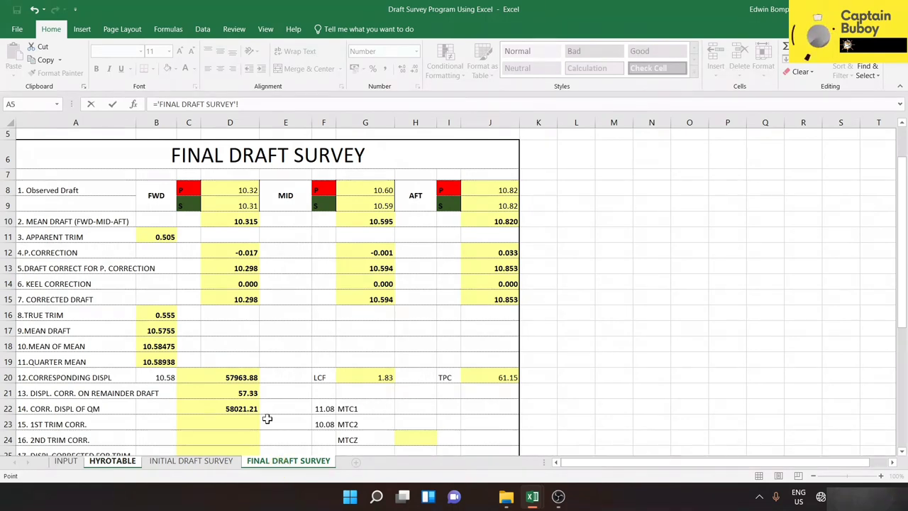
left_click(328, 423)
key("Return")
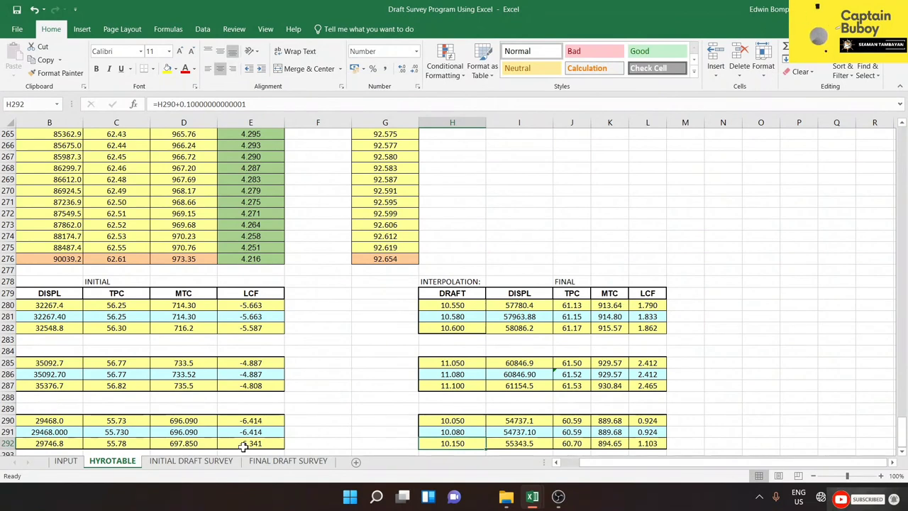
Step: Set MTC1 in H22 to =HYROTABLE!K286, giving 929.57
left_click(287, 463)
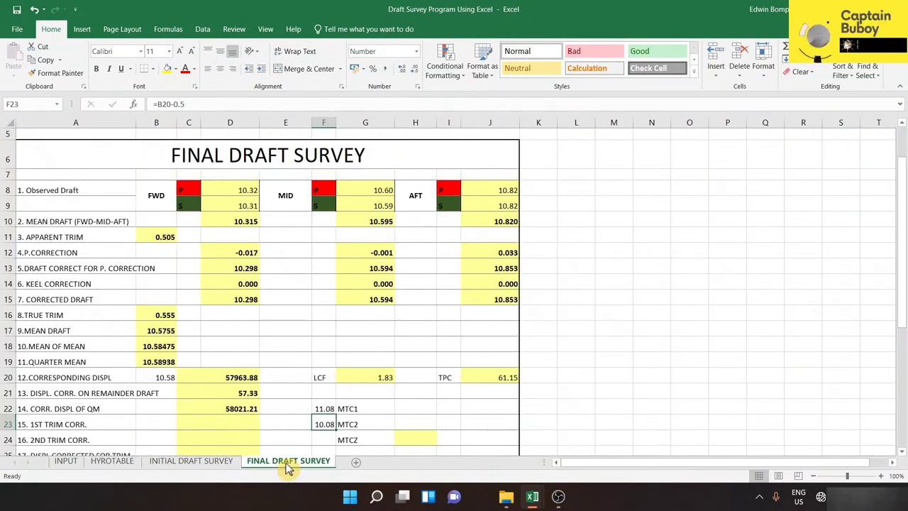
left_click(413, 409)
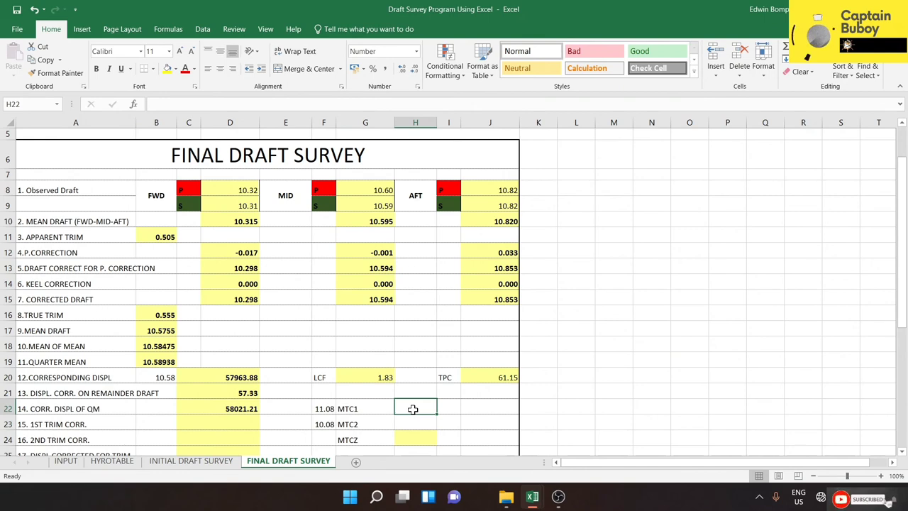
type("=")
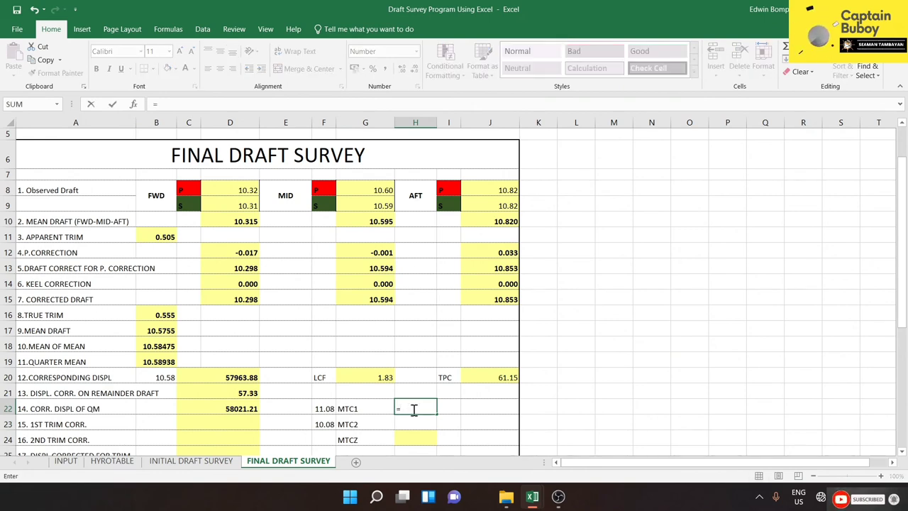
left_click(123, 462)
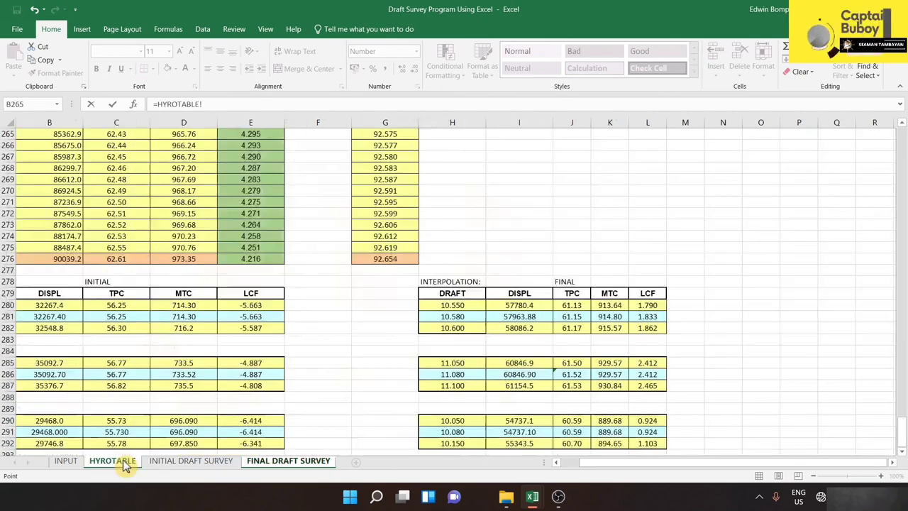
left_click(610, 368)
key("Return")
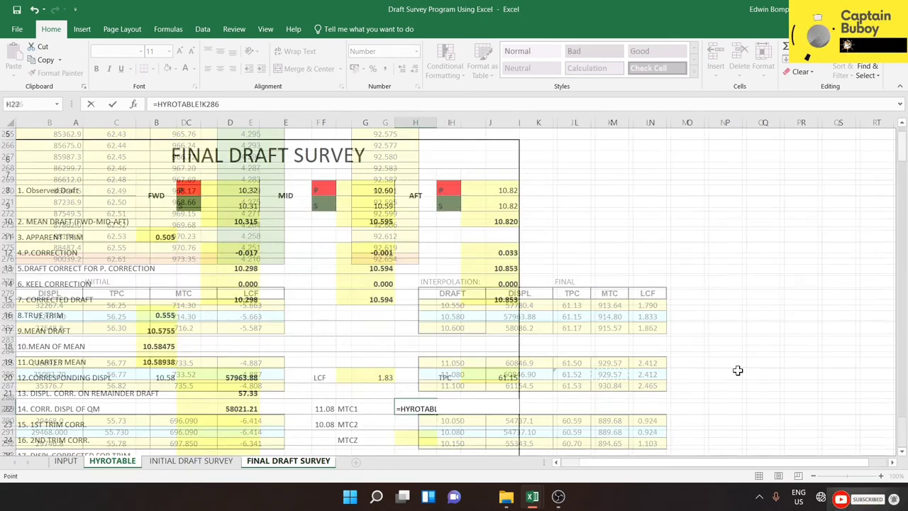
Step: Set MTC2 in H23 to =HYROTABLE!K291, giving 889.68
type("=")
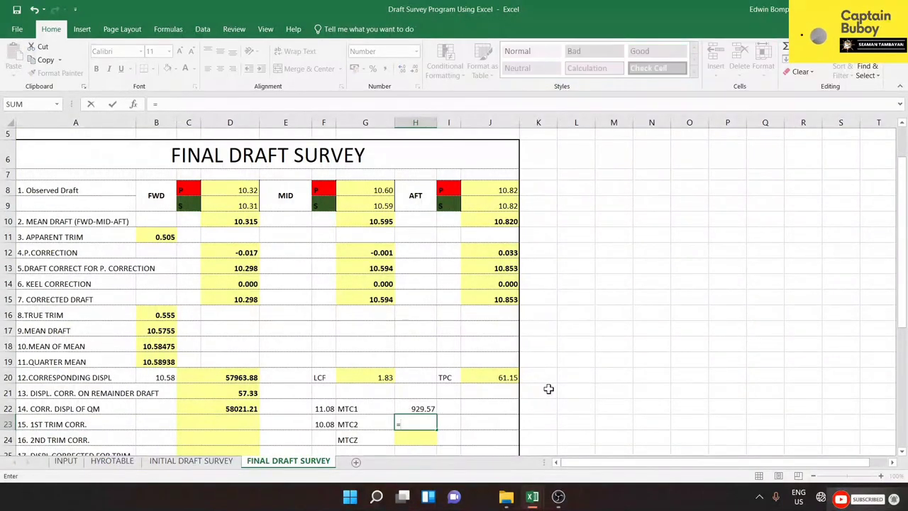
left_click(112, 461)
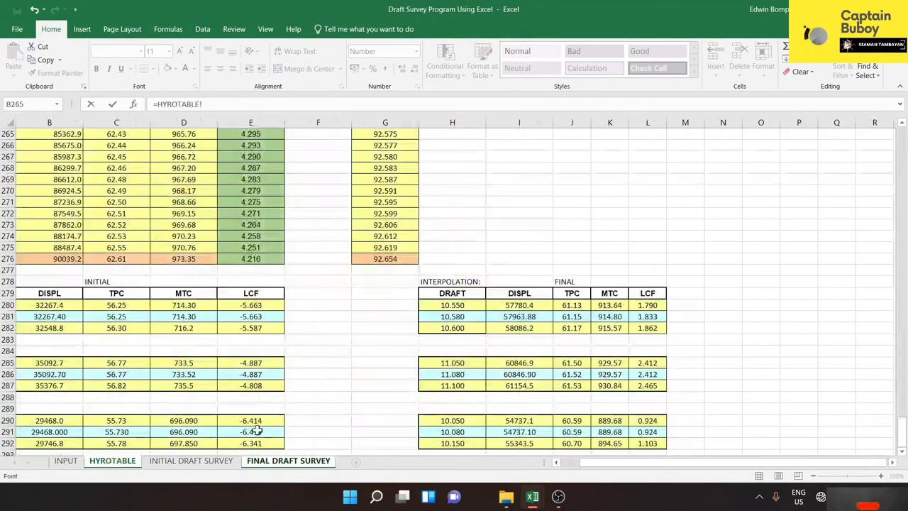
left_click(619, 432)
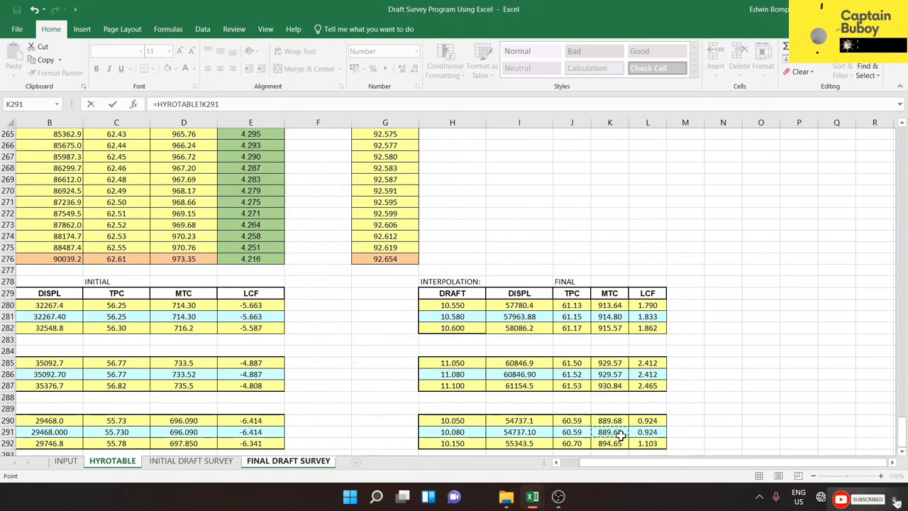
key("Return")
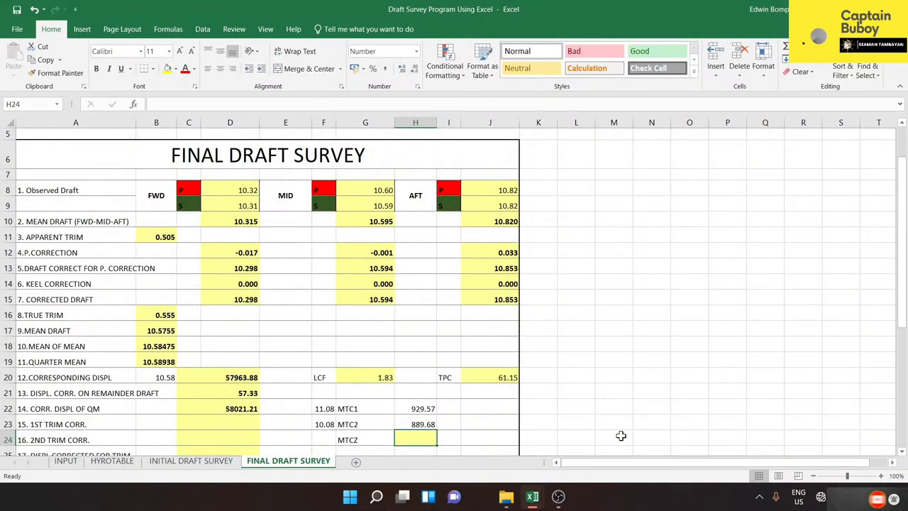
Step: Compute MTCZ in H24 as =H22-H23 (39.89) and begin a formula in C23
type("=")
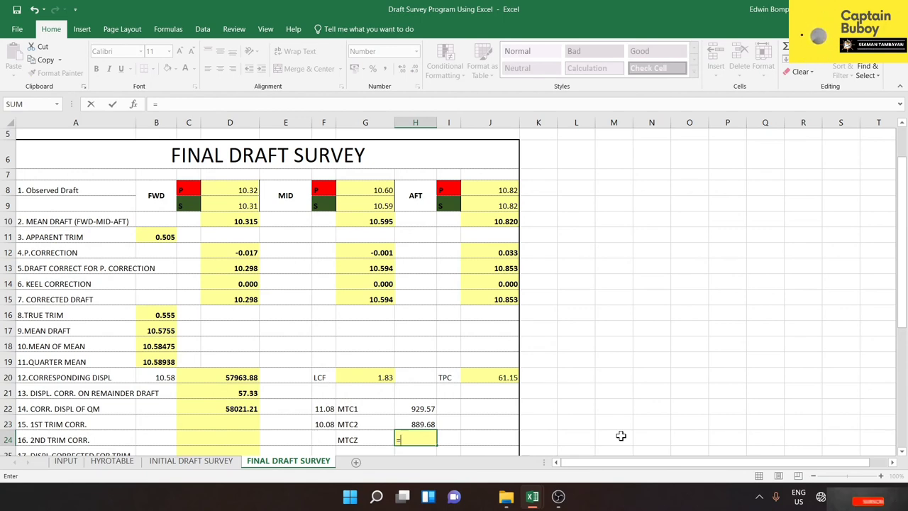
left_click(423, 409)
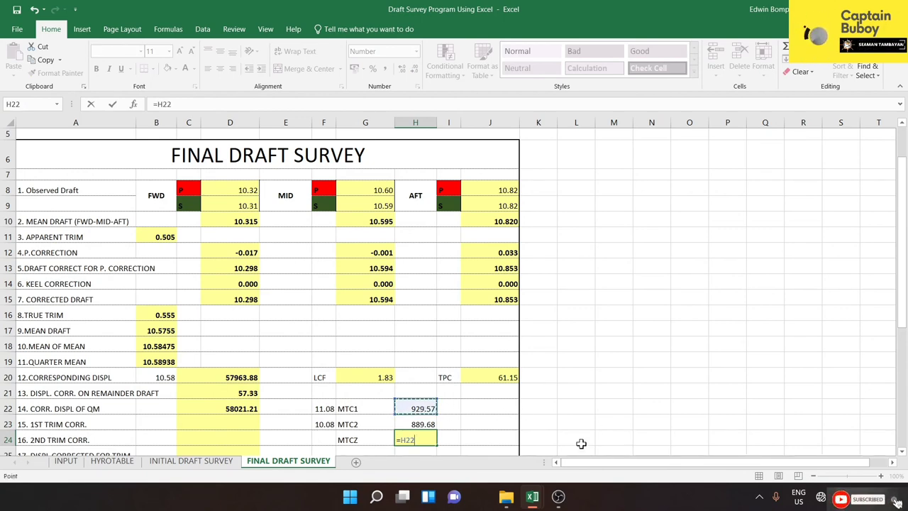
type("-")
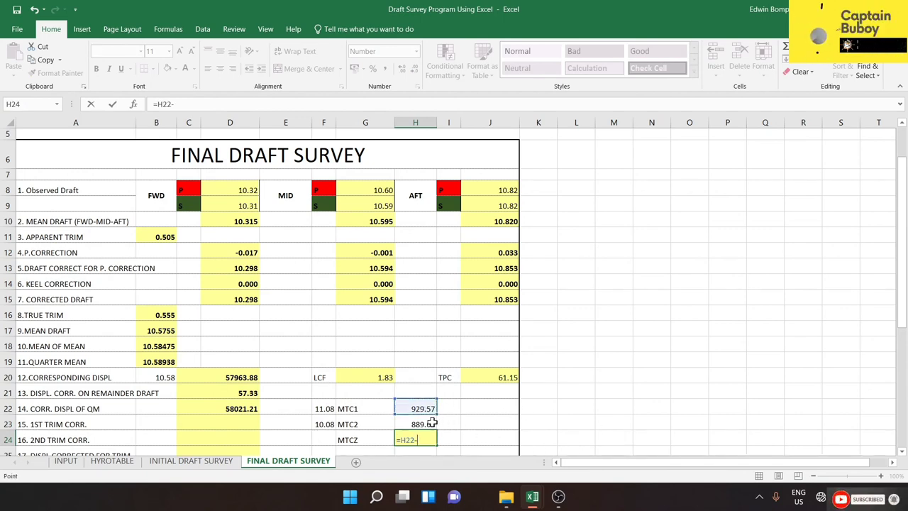
left_click(431, 423)
key("Return")
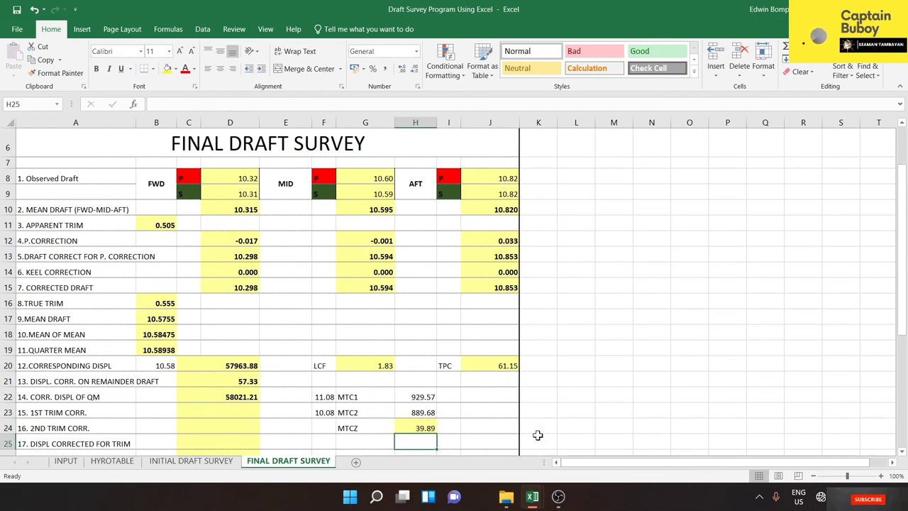
left_click(412, 428)
double_click(248, 413)
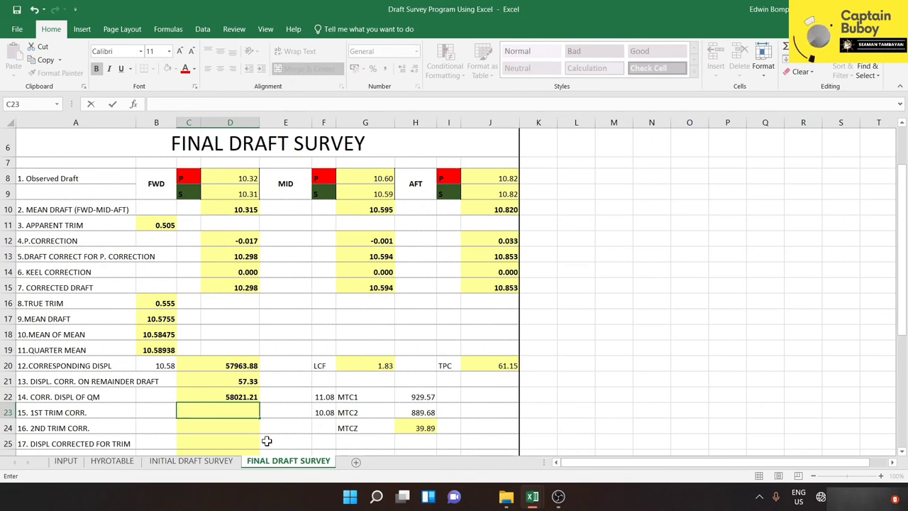
type("=")
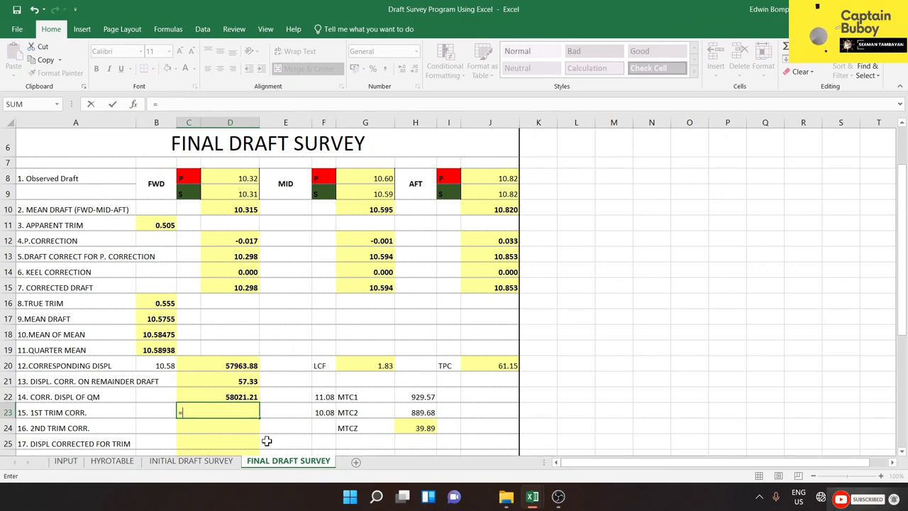
Step: Set the 1st trim correction in C23 to =(B16*G20*J20*100)/INPUT!E21, giving 32.11503541
left_click(161, 302)
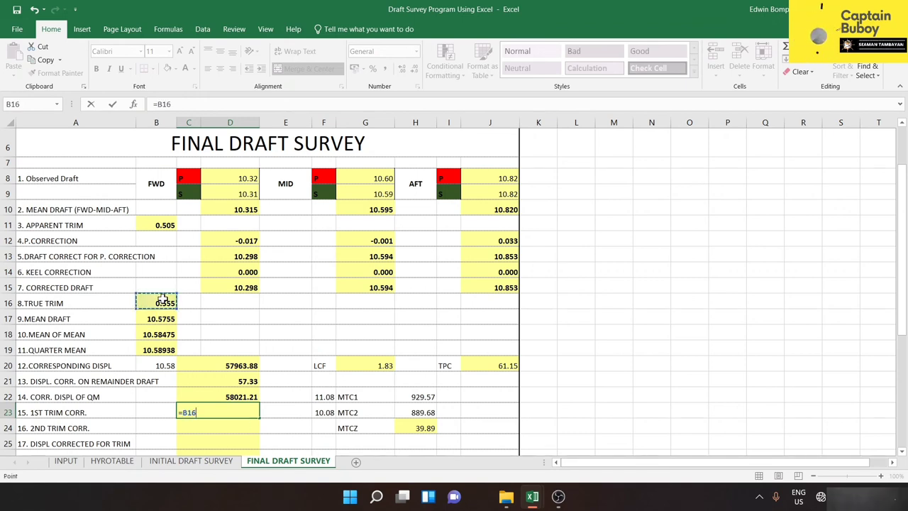
type("*")
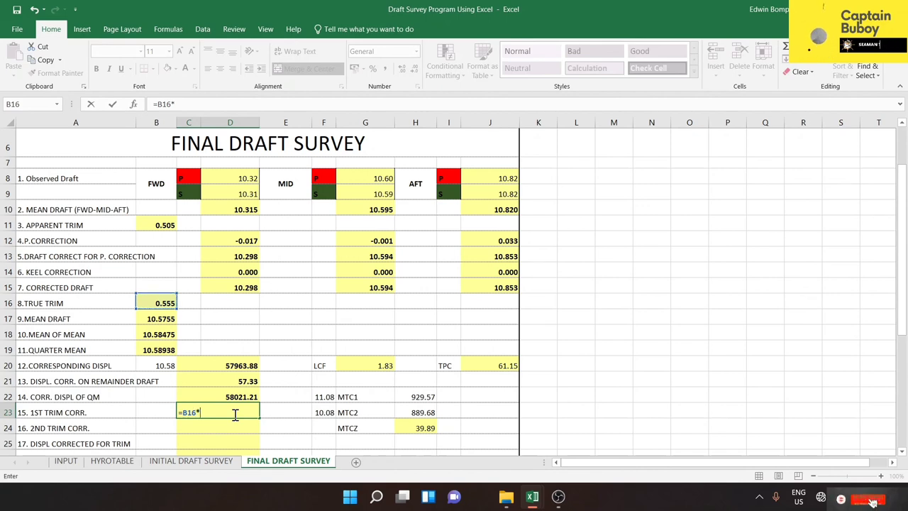
left_click(384, 365)
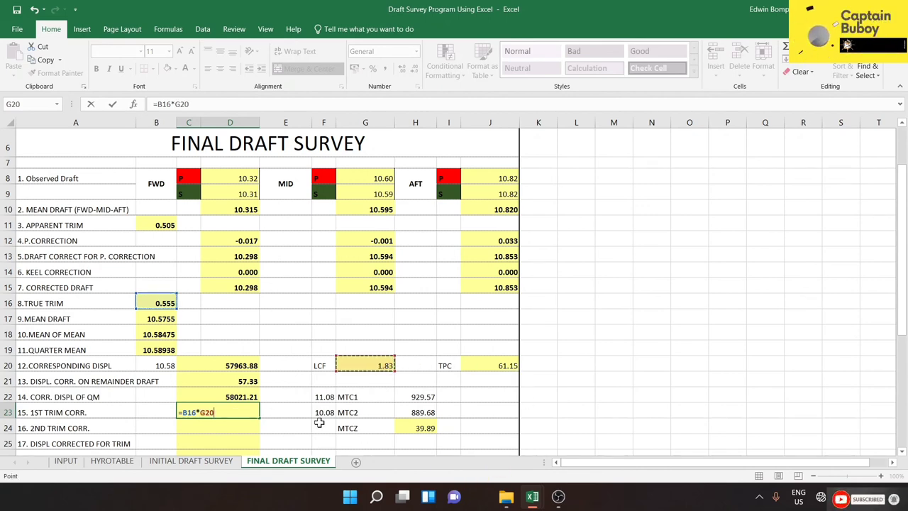
type("*")
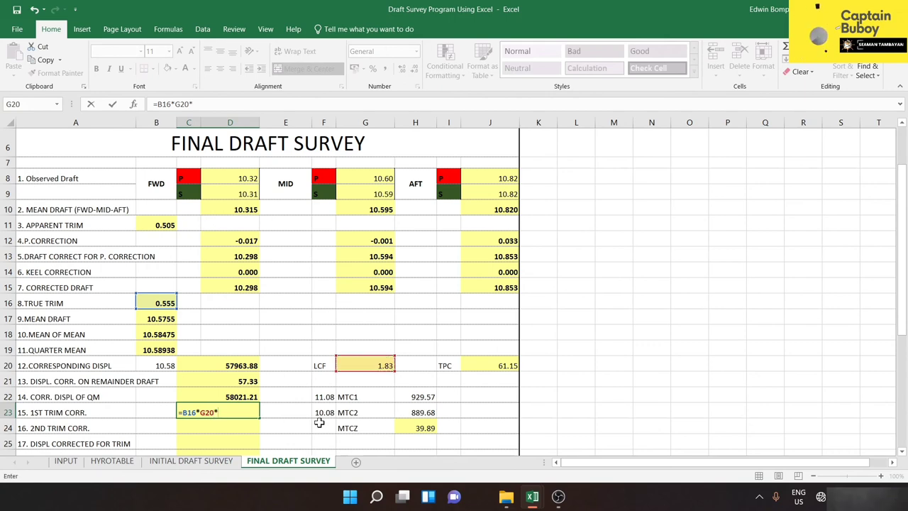
left_click(505, 365)
type("*100")
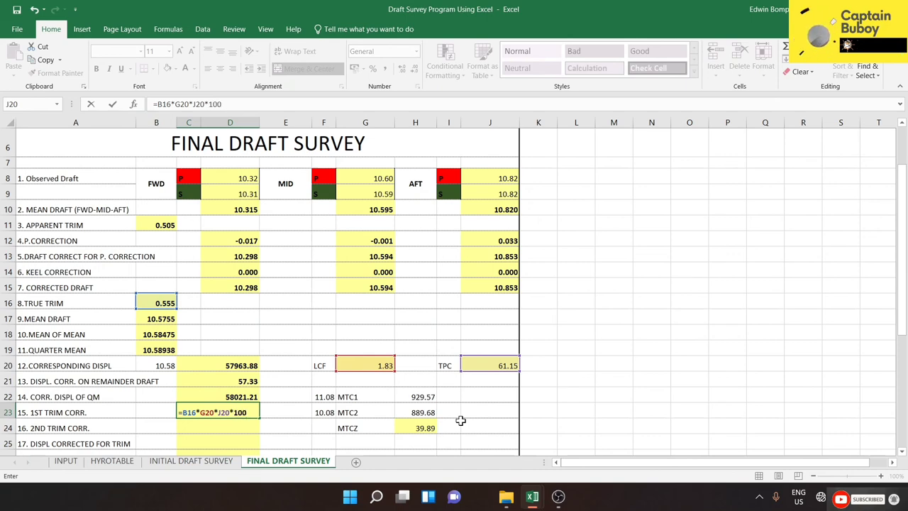
type(")")
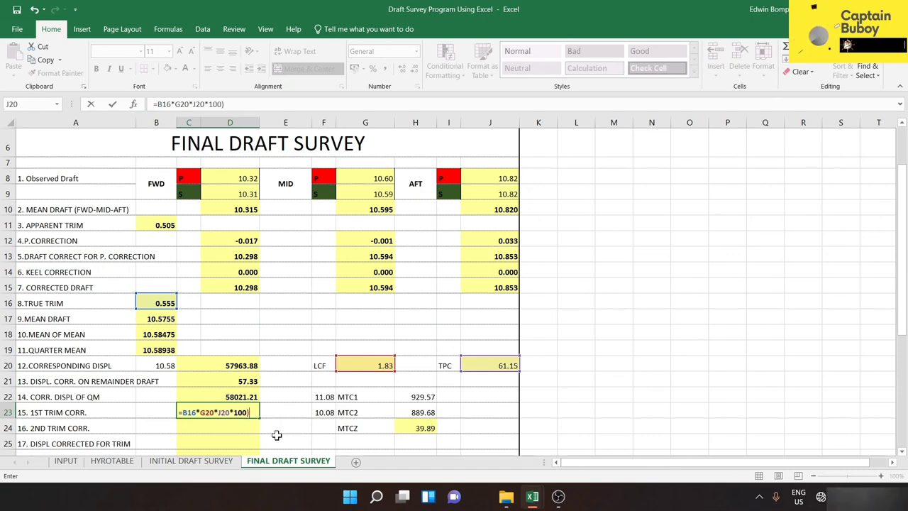
left_click(184, 412)
type("(")
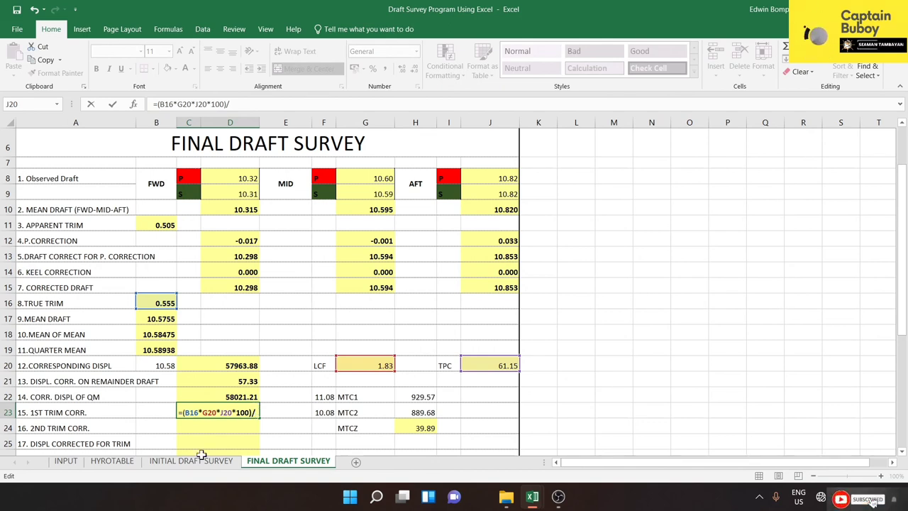
left_click(65, 461)
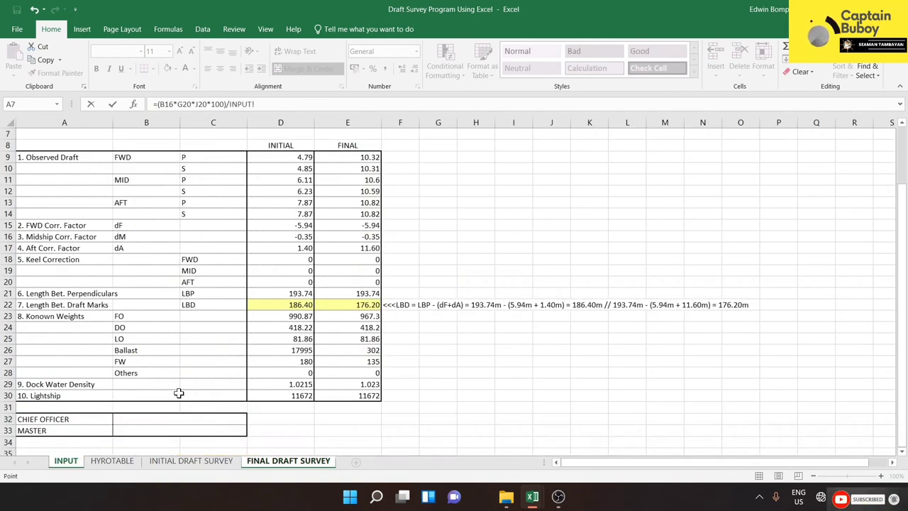
left_click(349, 291)
key("Return")
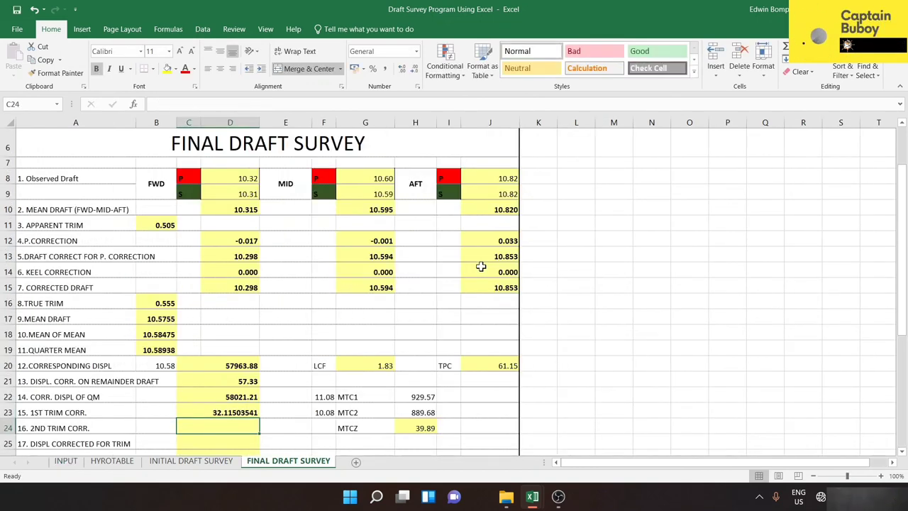
left_click(234, 411)
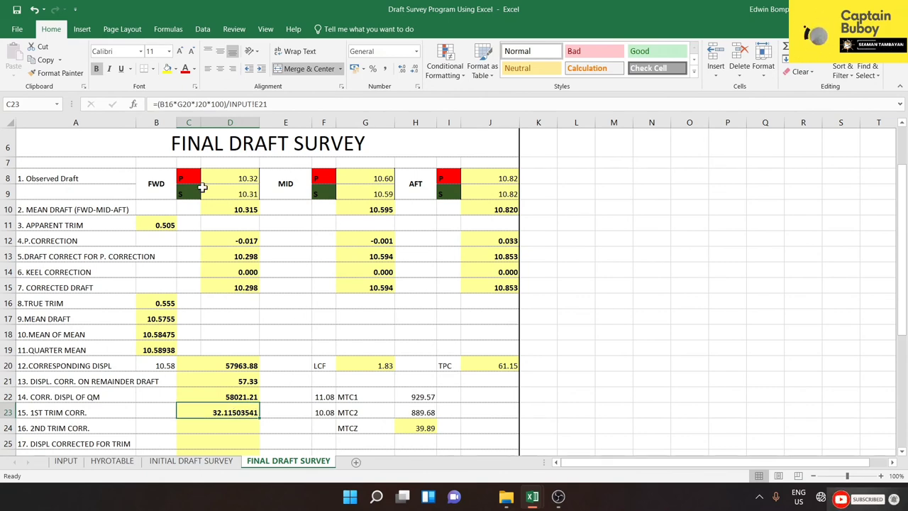
Step: Wrap the C23 formula in ROUND(...,2) so the 1st trim correction shows 32.12
left_click(158, 104)
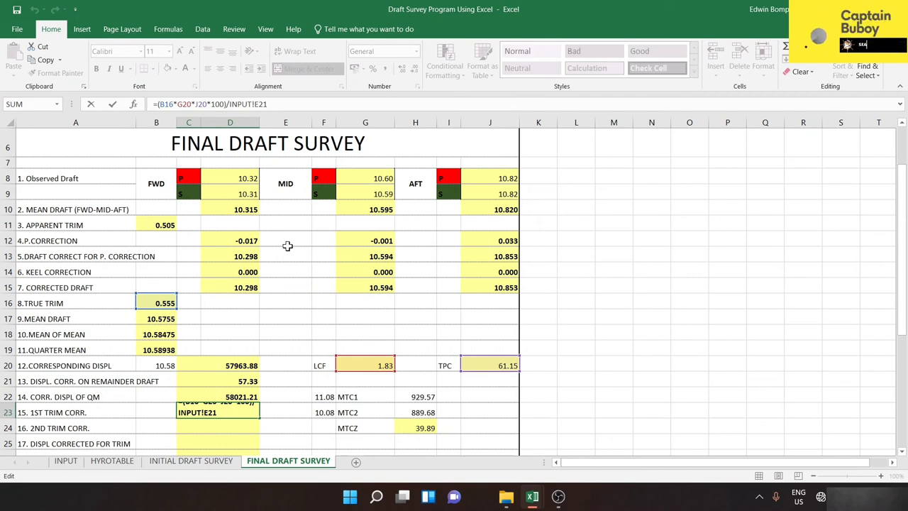
type("round")
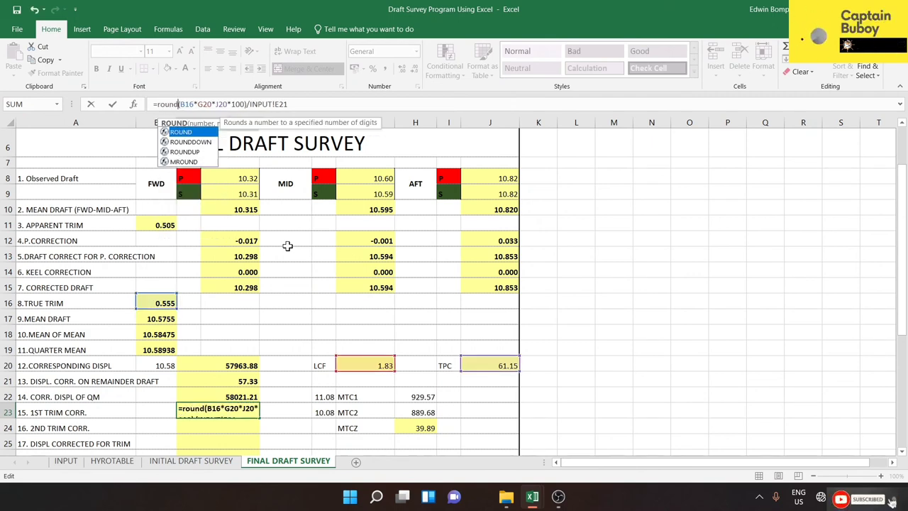
type("(")
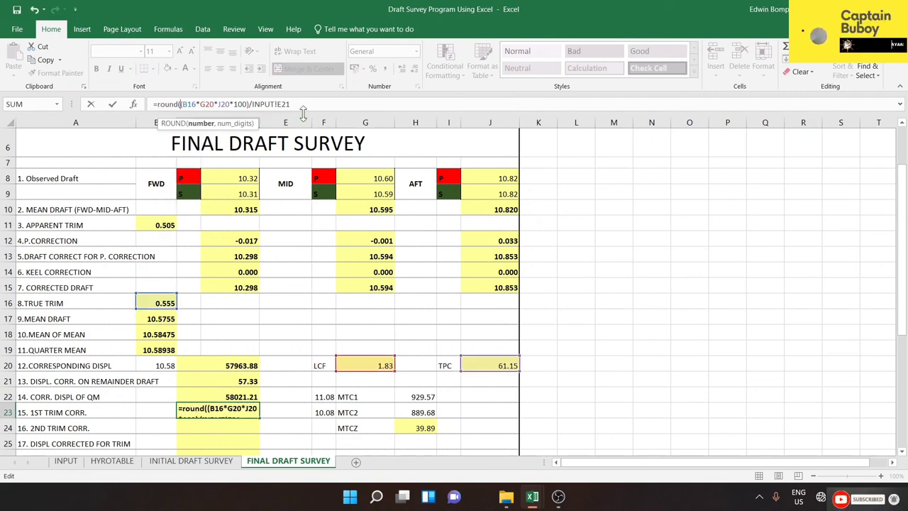
left_click(297, 104)
type(",2")
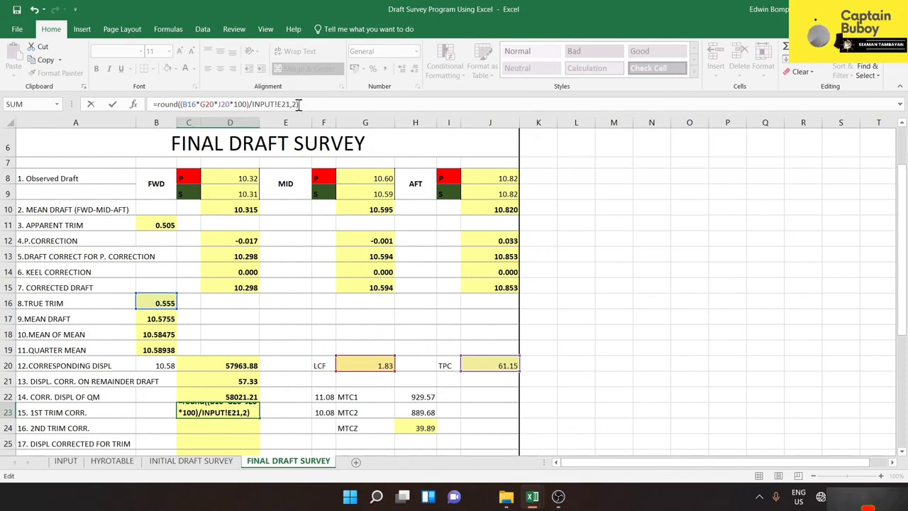
key("Return")
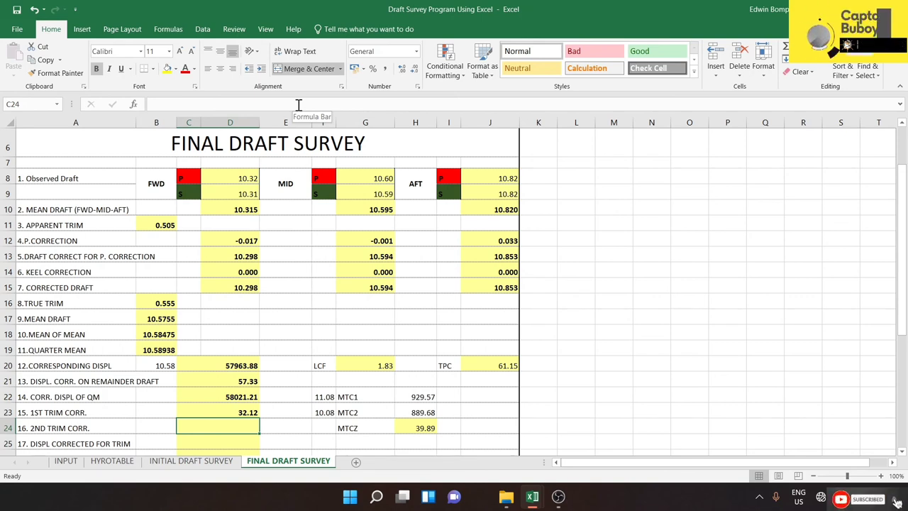
Step: Build the 2nd trim correction numerator B16*B16*50*H24 in C24
type("=")
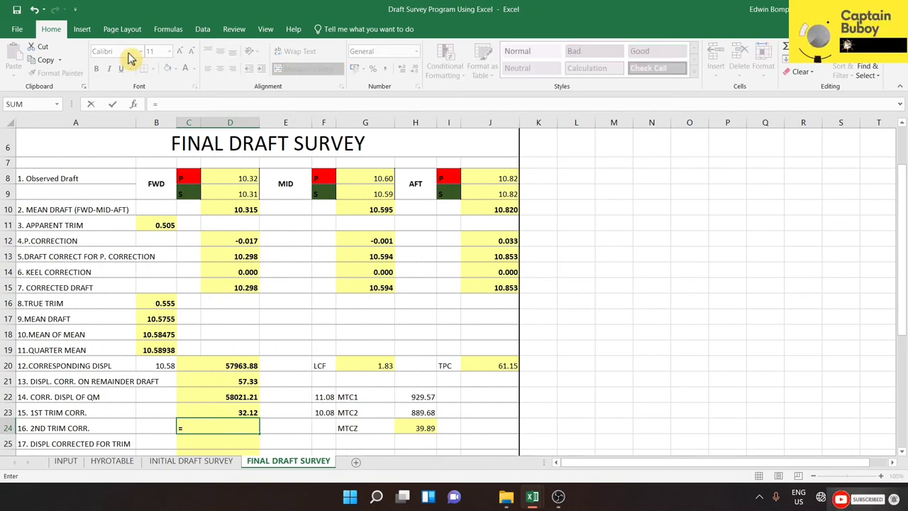
left_click(159, 302)
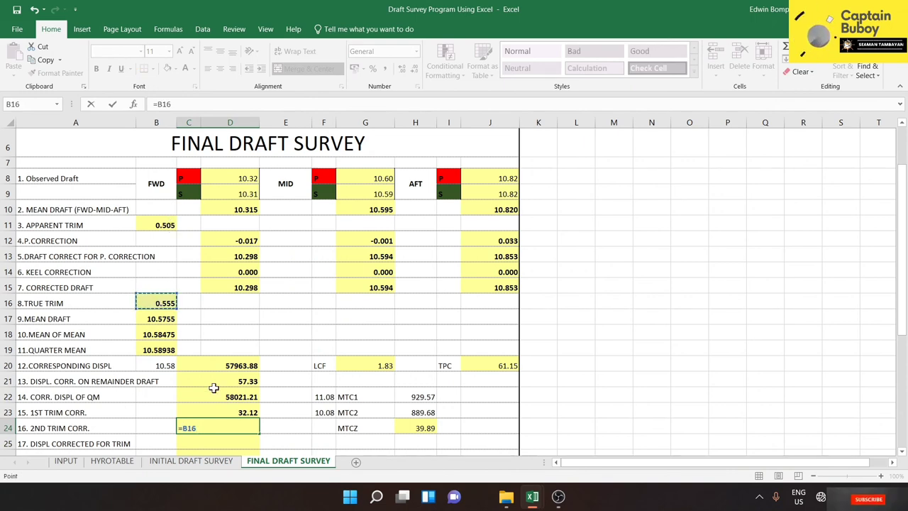
type("*")
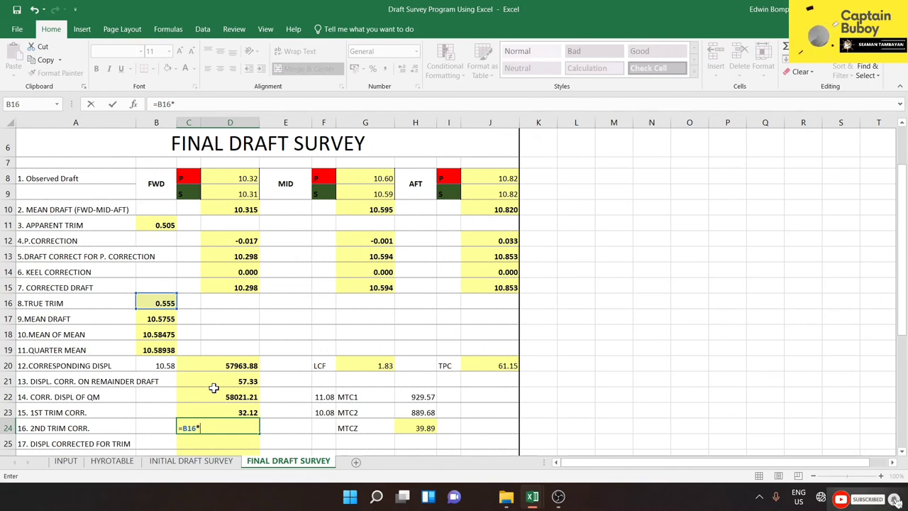
left_click(158, 302)
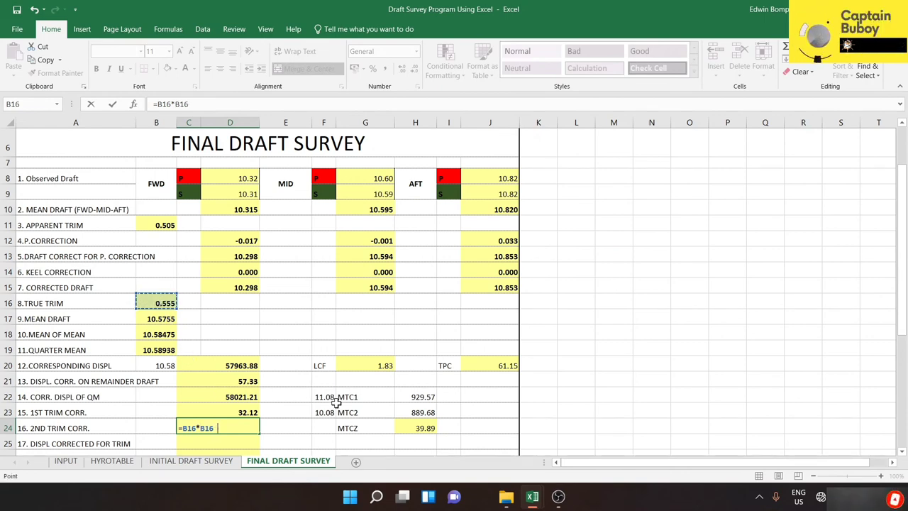
type("*")
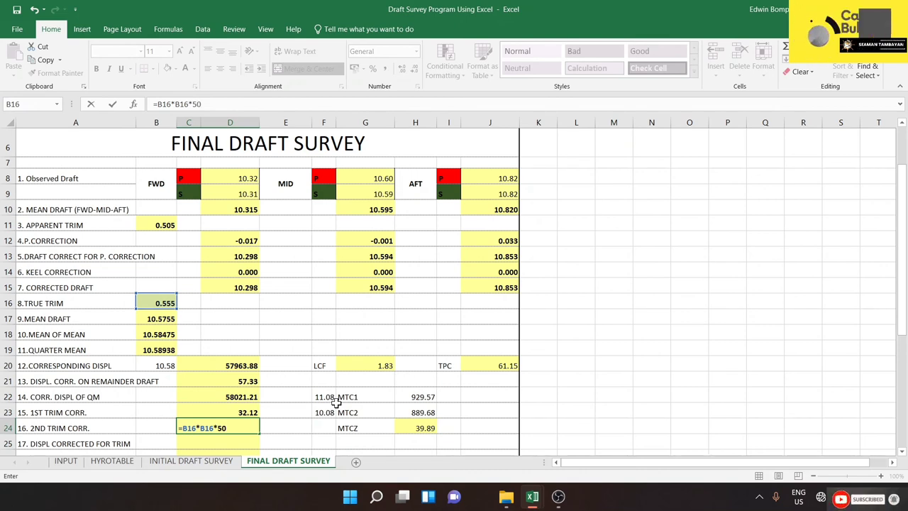
type("*")
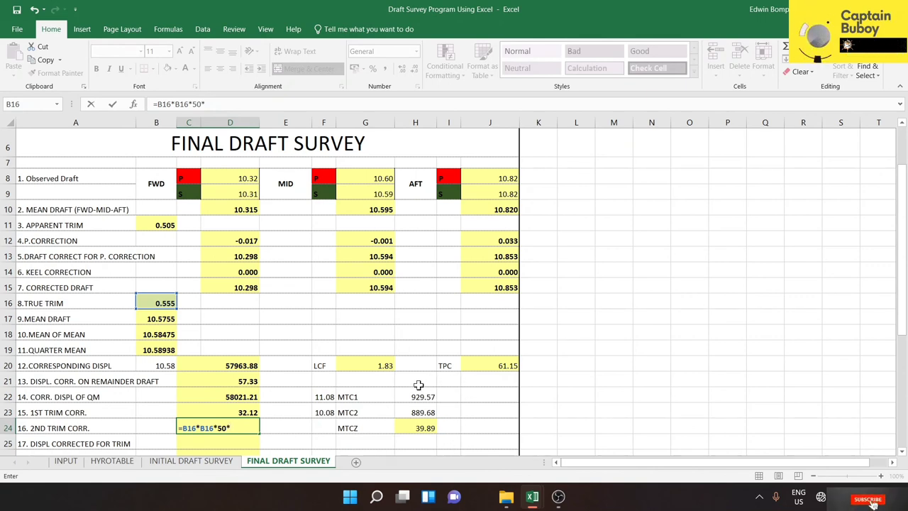
left_click(414, 429)
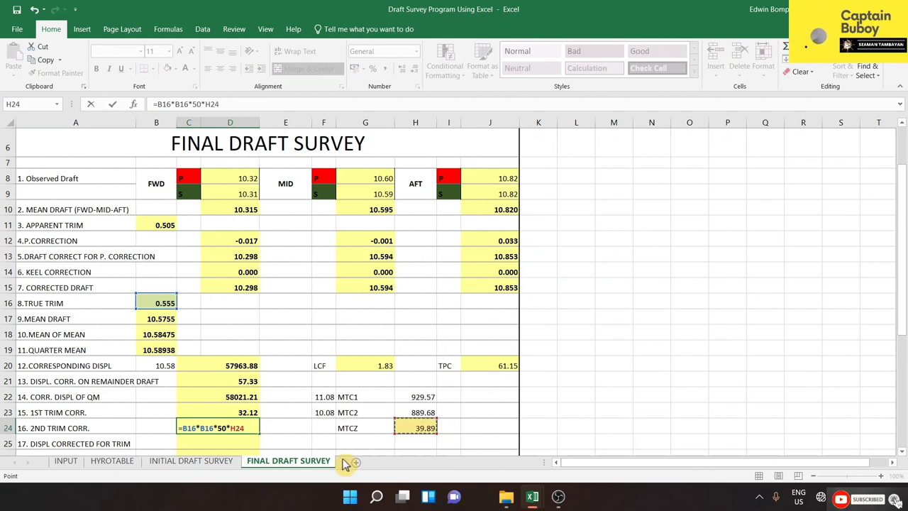
type(")")
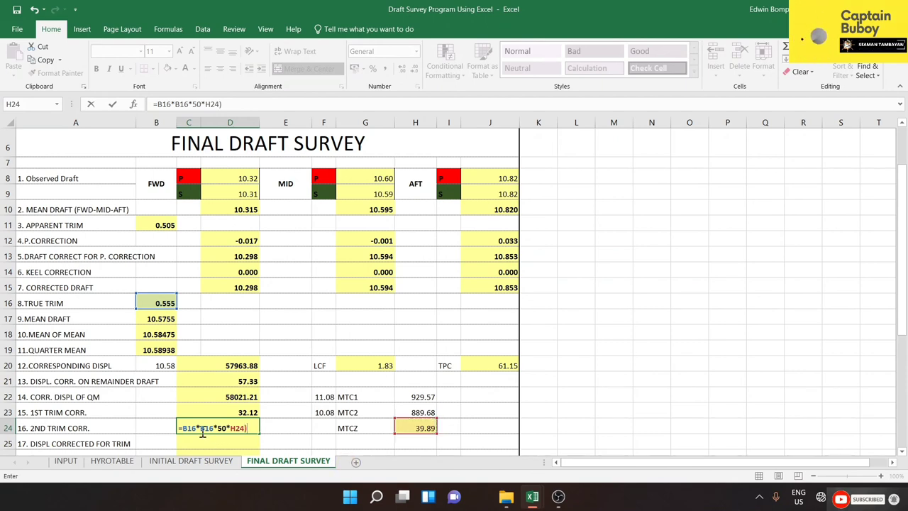
Step: Bracket the numerator and divide by INPUT!E21's LBP, giving 3.171032634
left_click(183, 427)
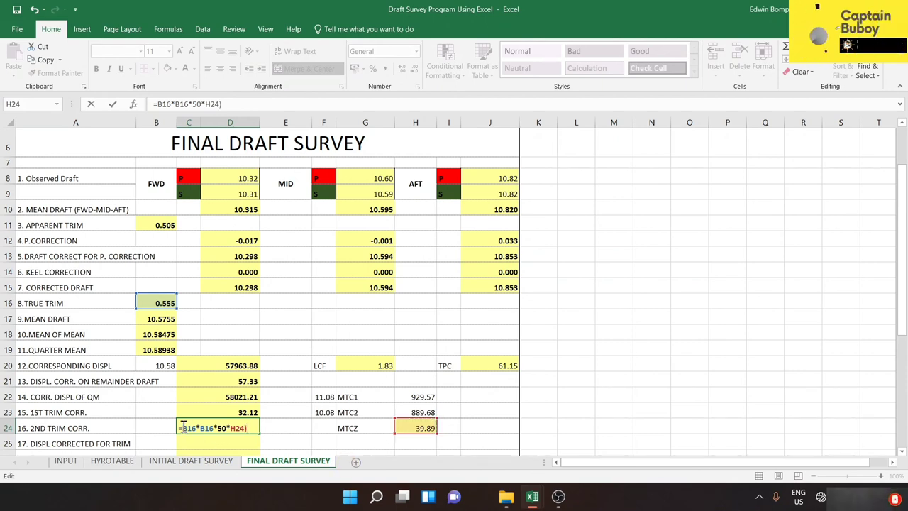
type("(")
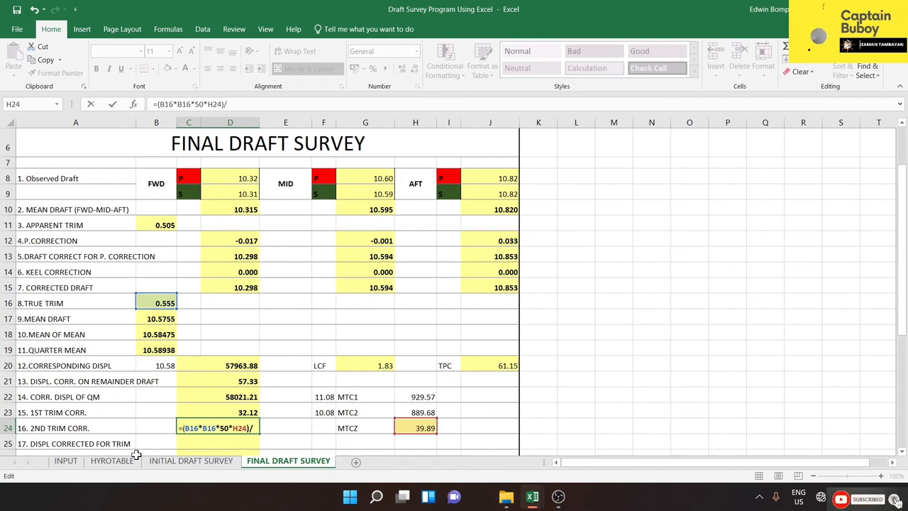
left_click(71, 462)
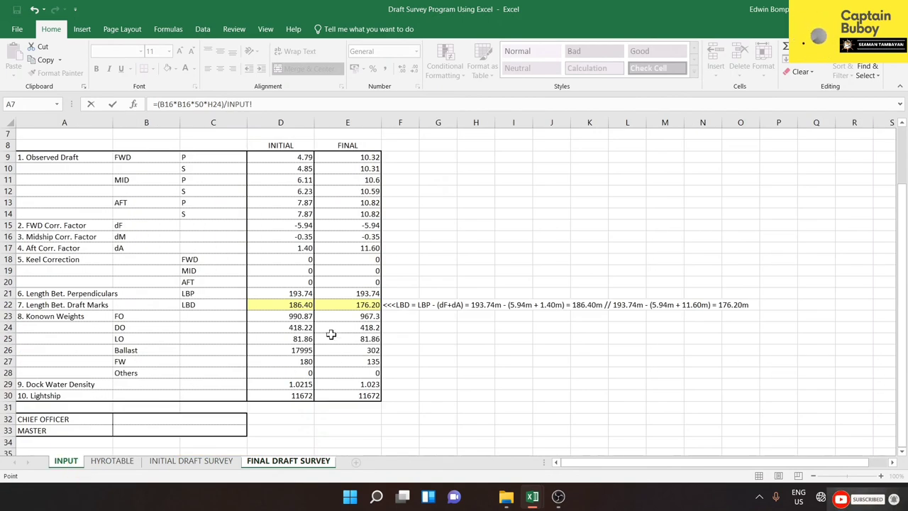
left_click(360, 292)
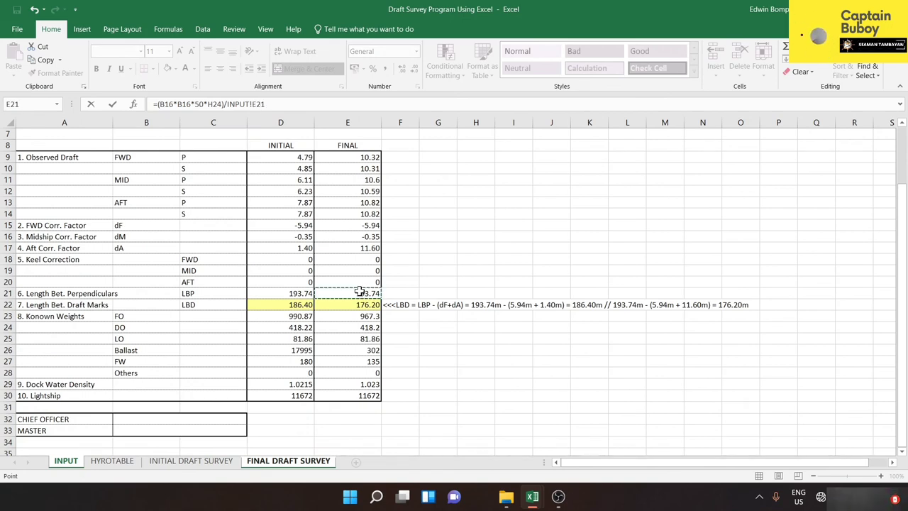
key("Return")
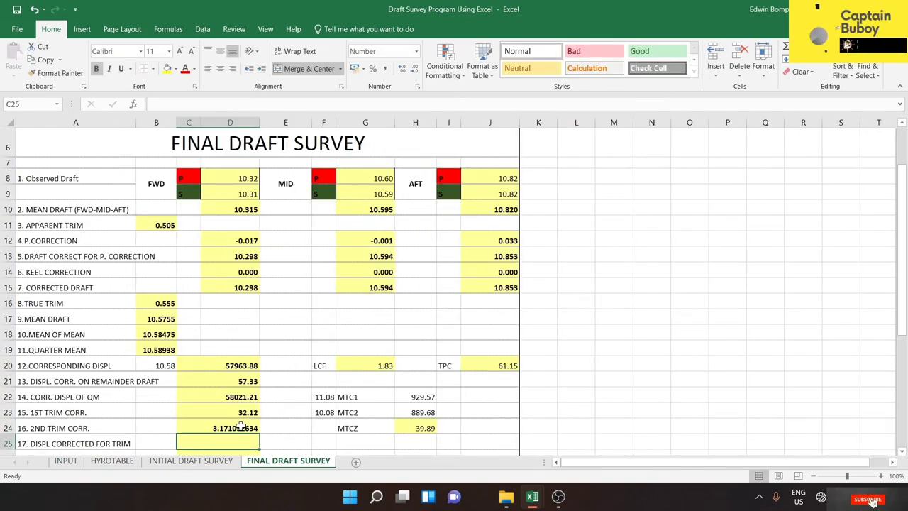
left_click(239, 427)
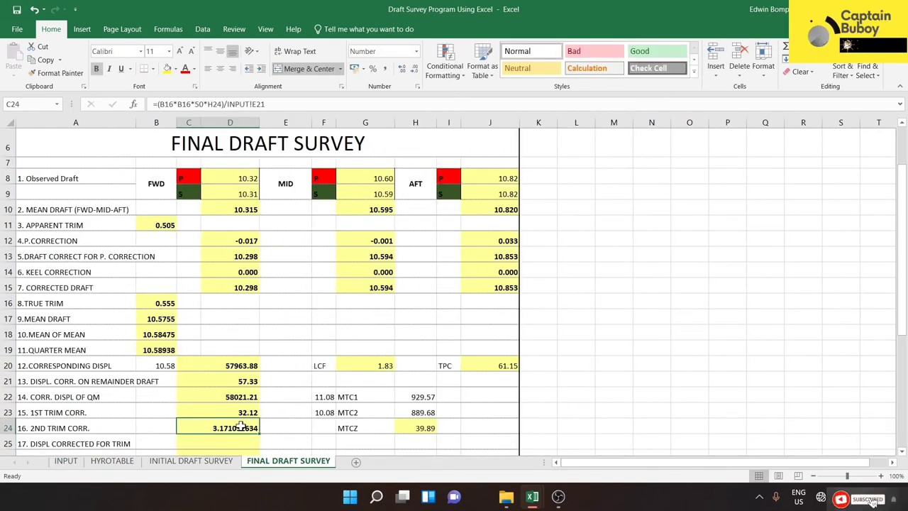
Step: Wrap the C24 formula in ROUND(...,2) so the 2nd trim correction shows 3.17
left_click(159, 104)
type("r")
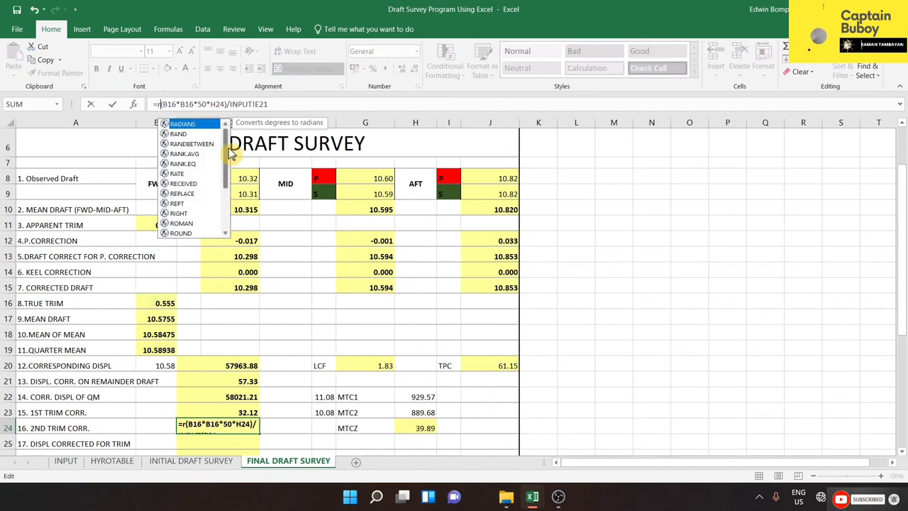
type("ound(")
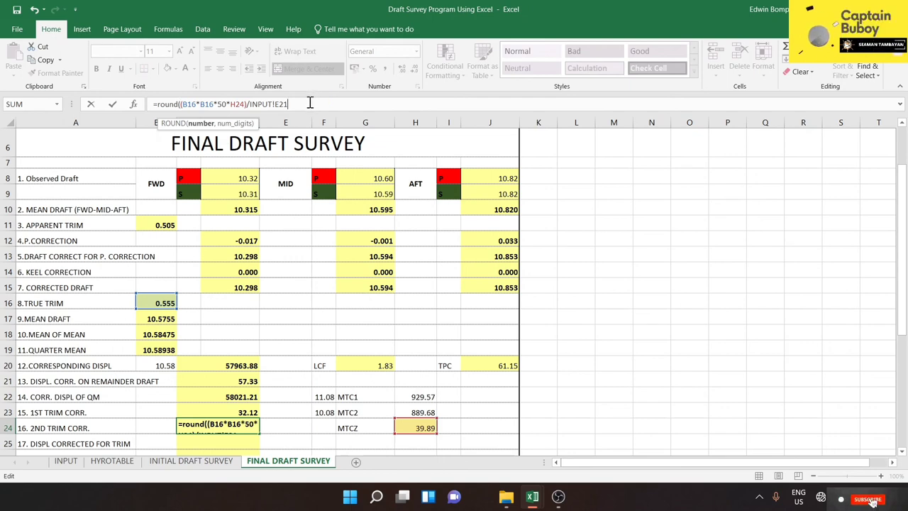
type(",2")
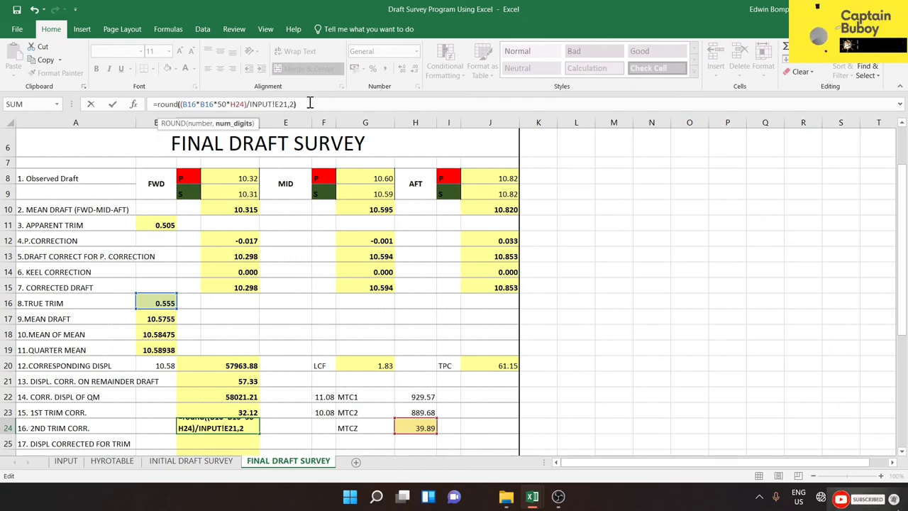
type(")")
key("Return")
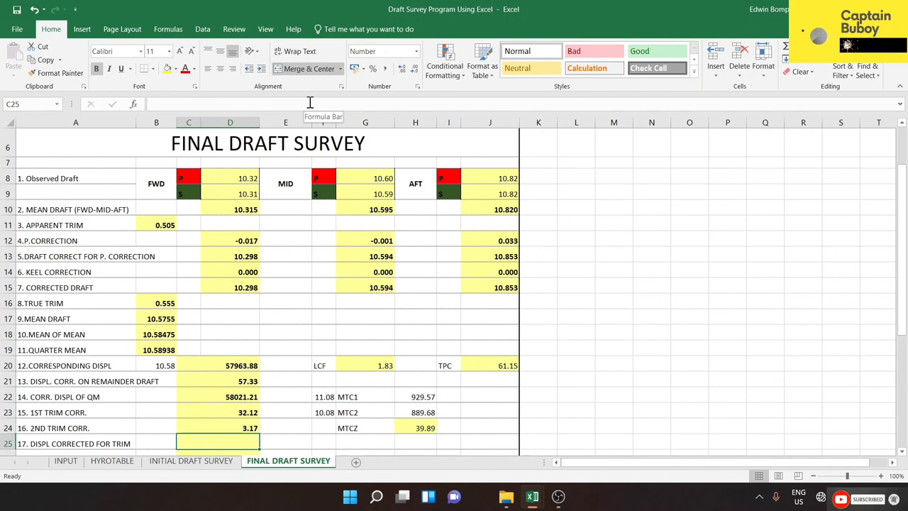
Step: Enter =C22+C23+C24 in C25 for a trim-corrected displacement of 58056.50
type("=")
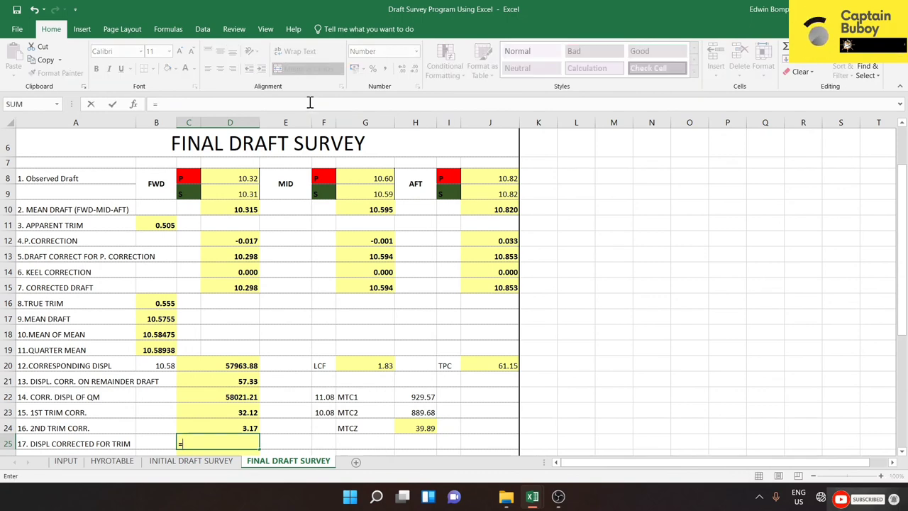
left_click(234, 396)
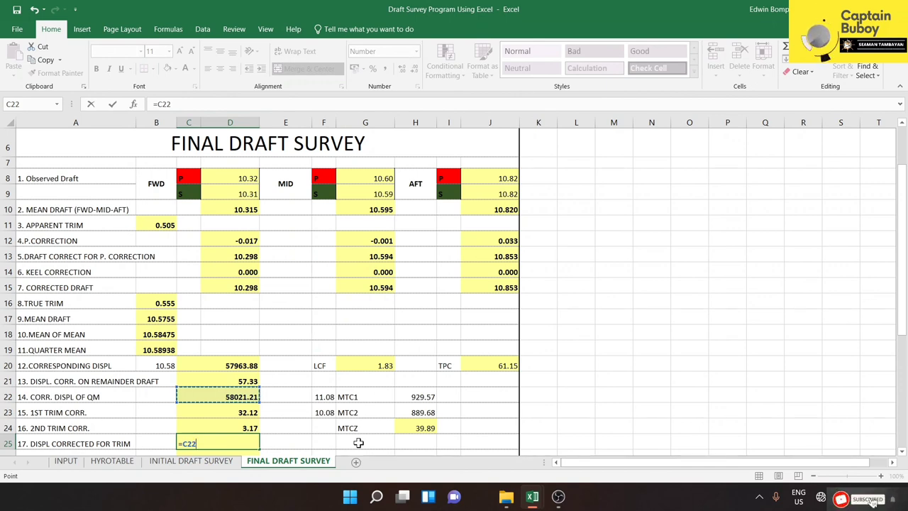
type("+")
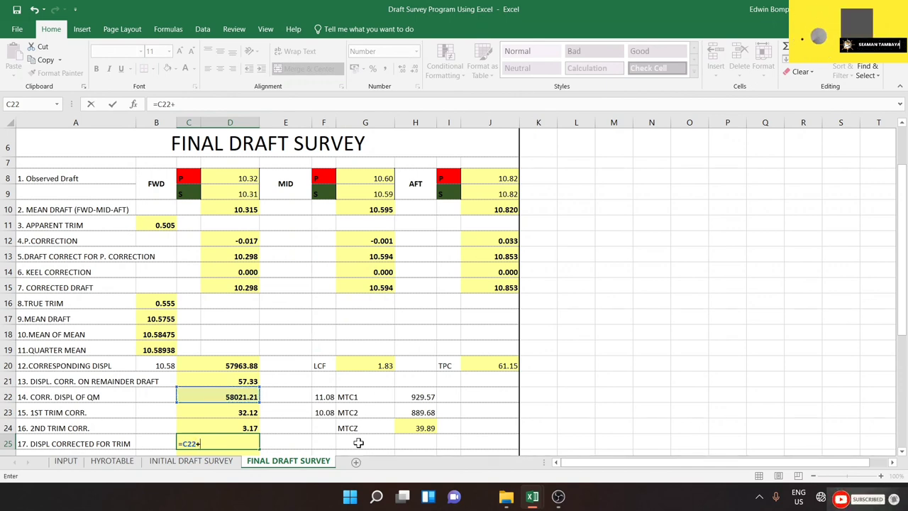
left_click(245, 412)
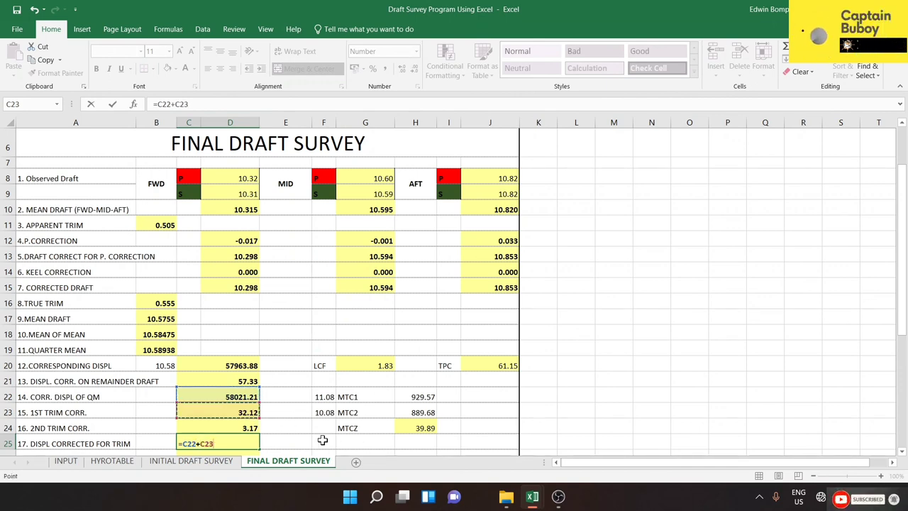
type("+")
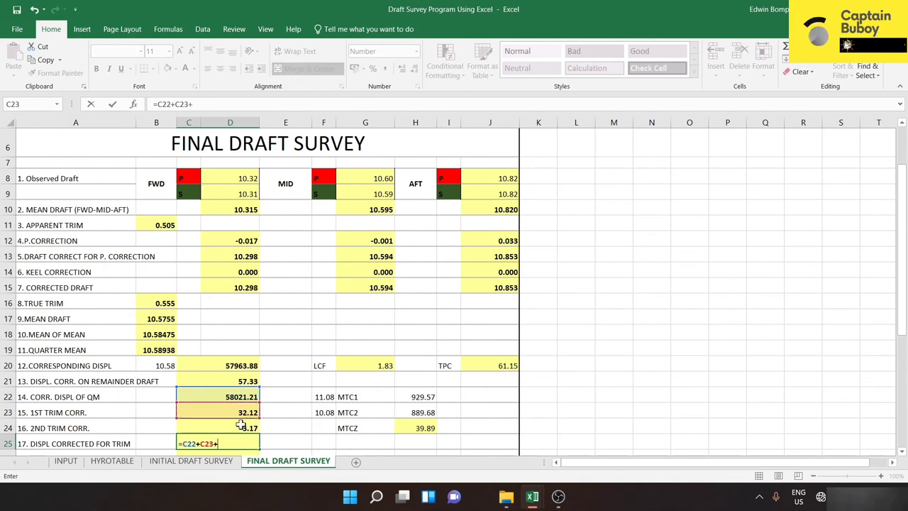
left_click(239, 426)
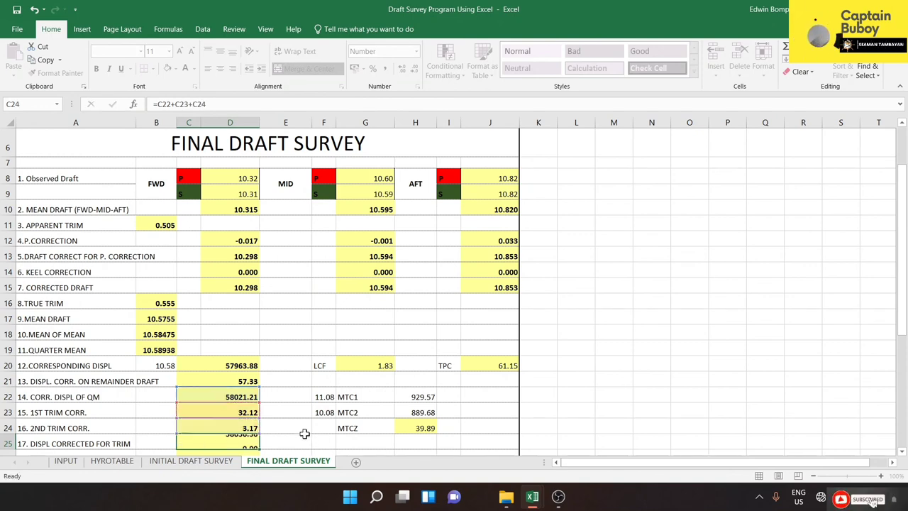
key("Return")
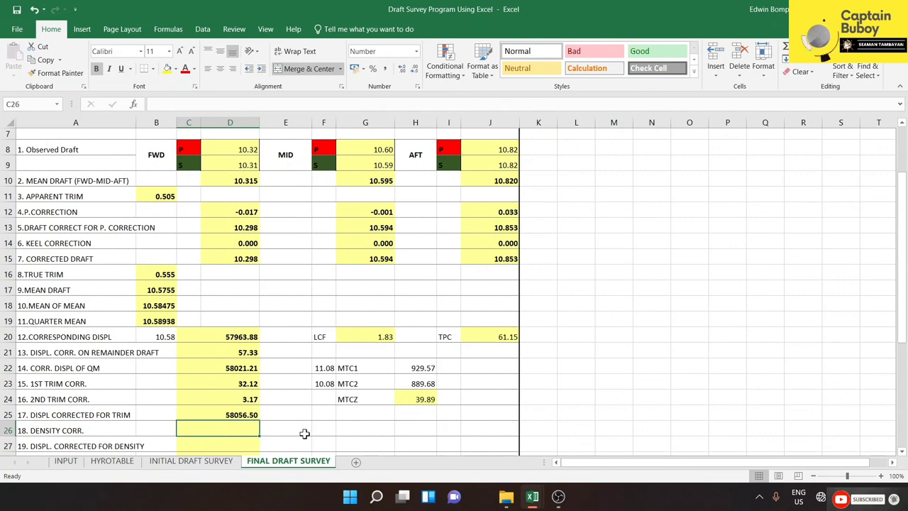
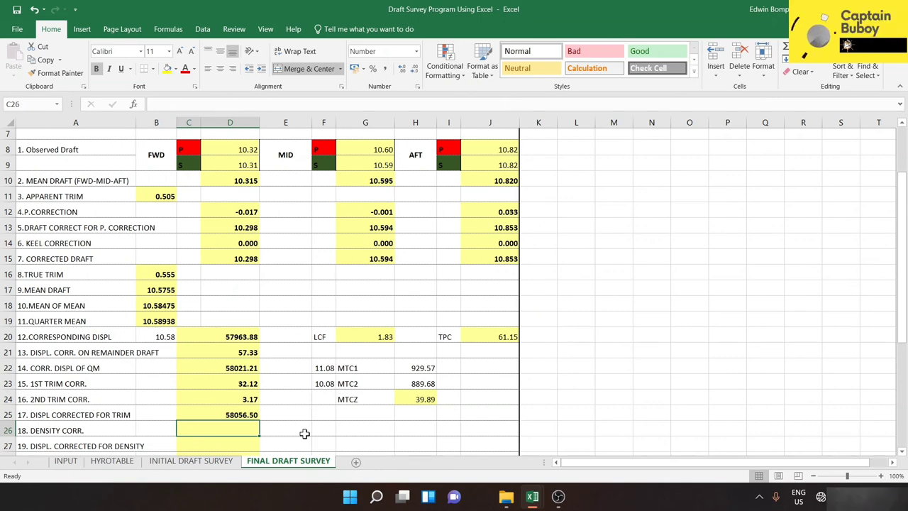
Step: Enter =(C25*(1.025-INPUT!E29))/1.025 in C26 so the density correction reads 113.28
type("=")
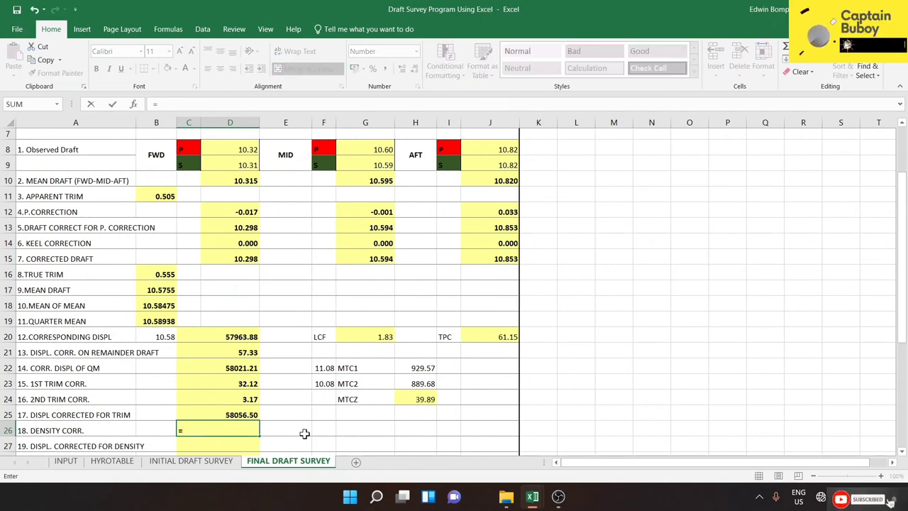
left_click(243, 412)
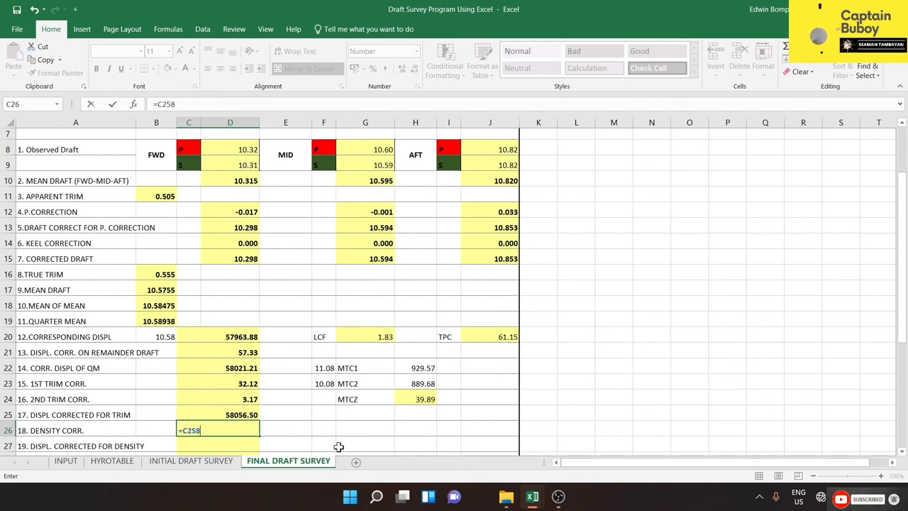
type("*(10")
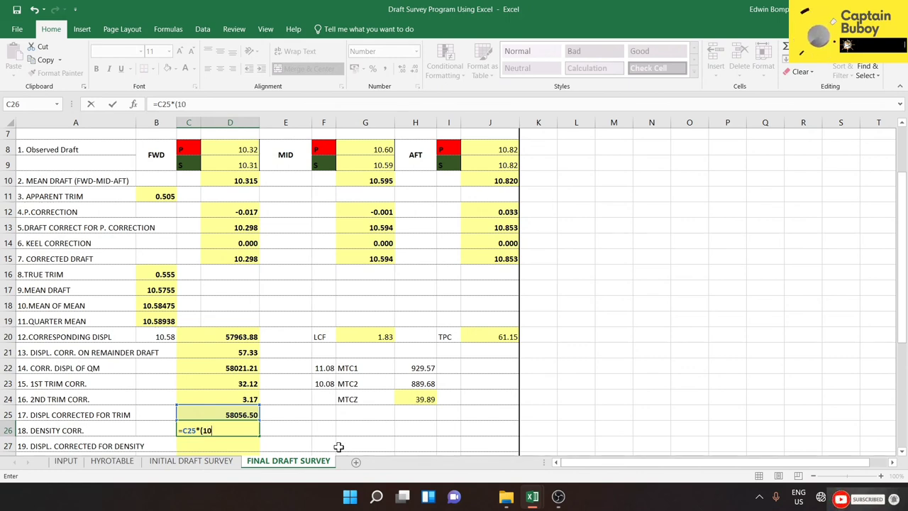
key("BackSpace")
type(".025")
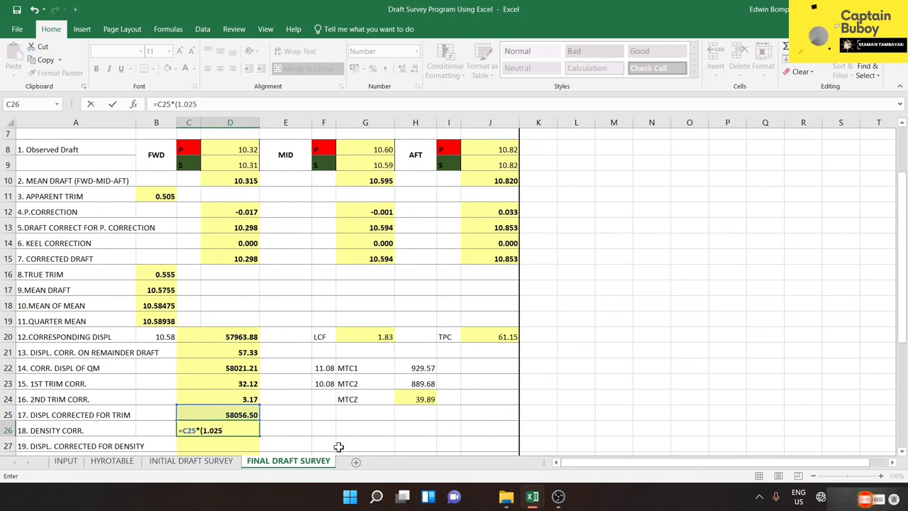
type("-")
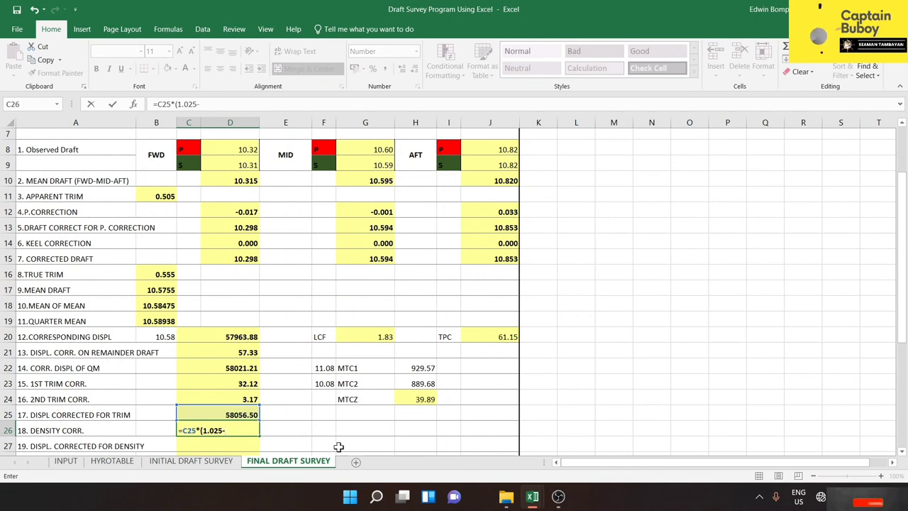
left_click(66, 460)
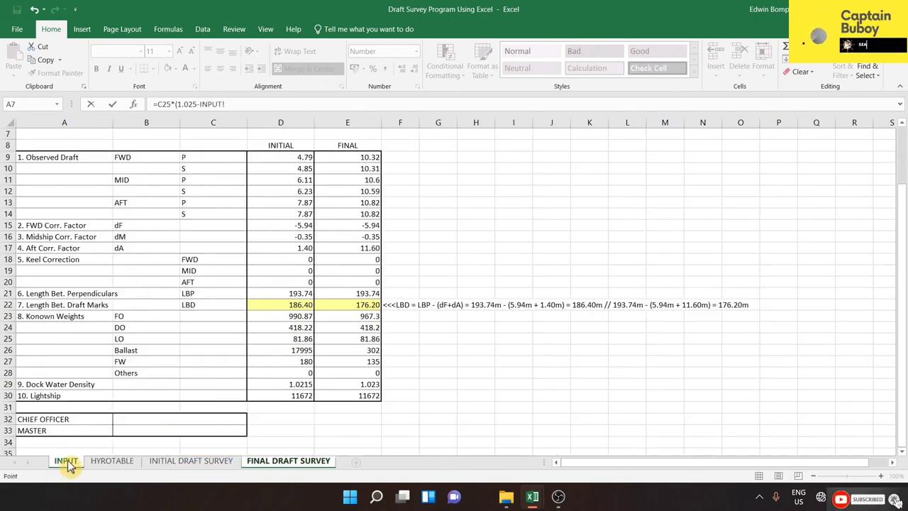
left_click(356, 383)
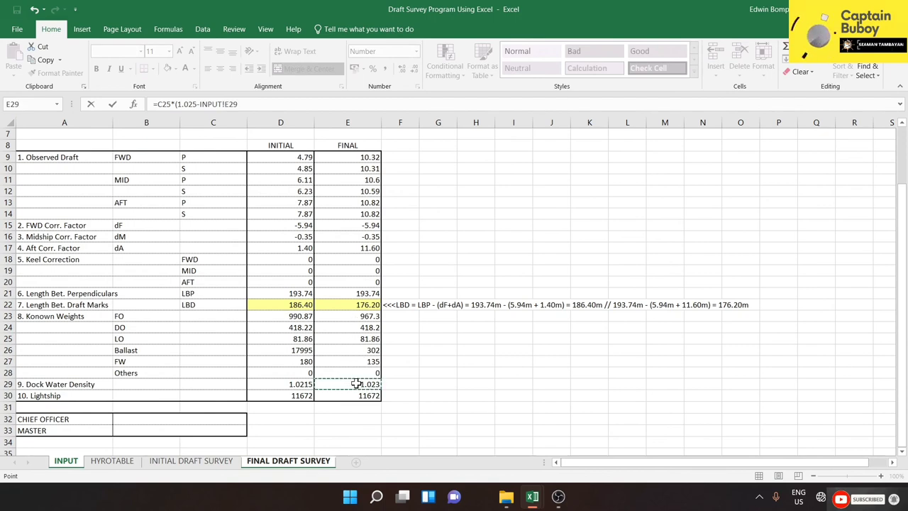
left_click(243, 105)
type(")")
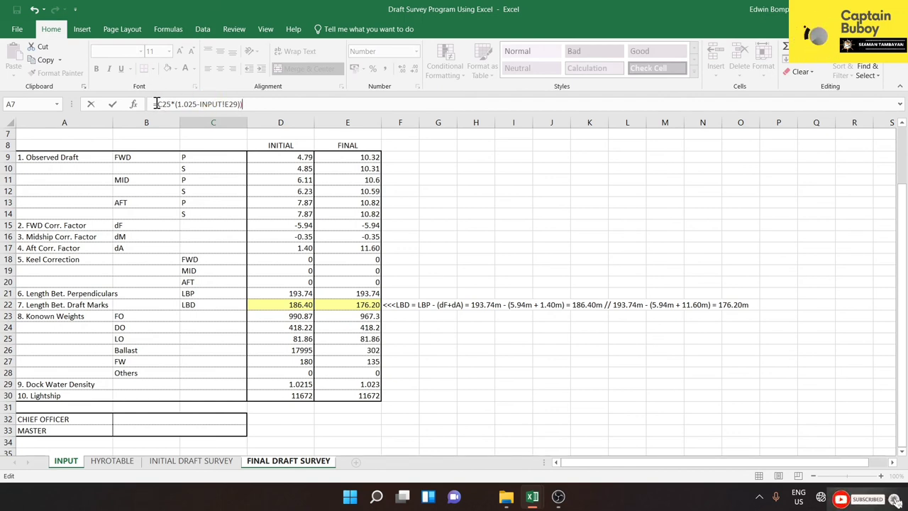
left_click(157, 104)
type("(")
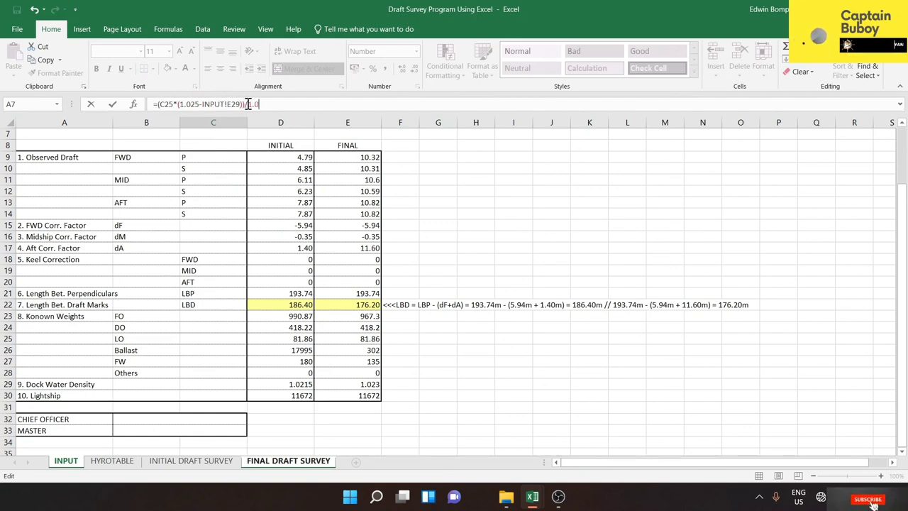
type("1.025")
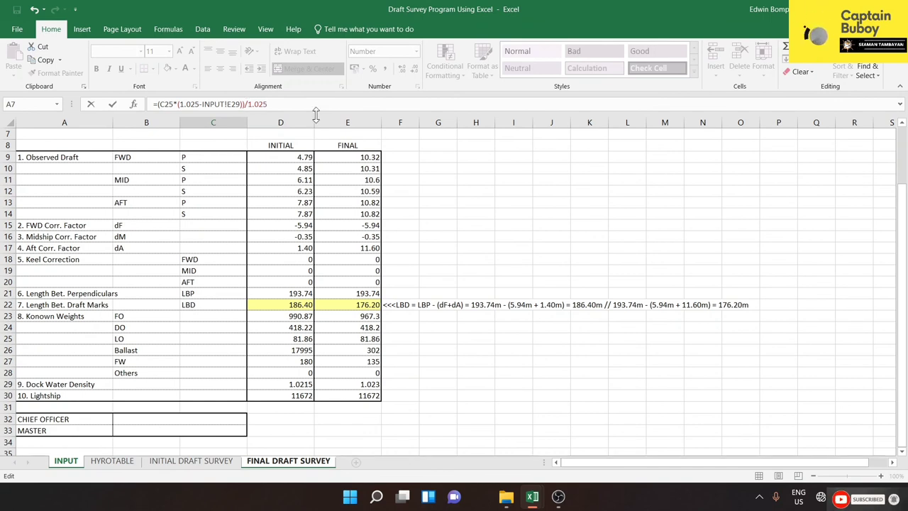
key("Return")
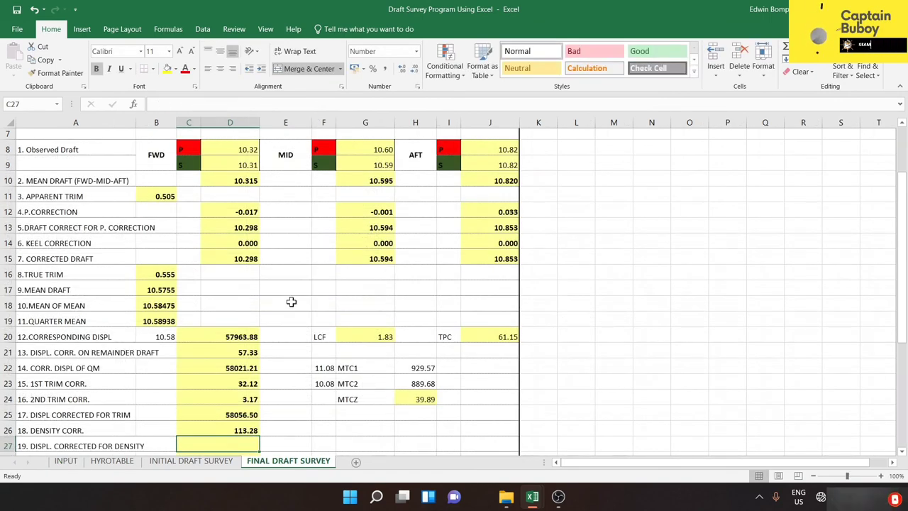
Step: Compute the density-corrected displacement in C27 as =C25-C26, giving 57943.22
left_click(232, 430)
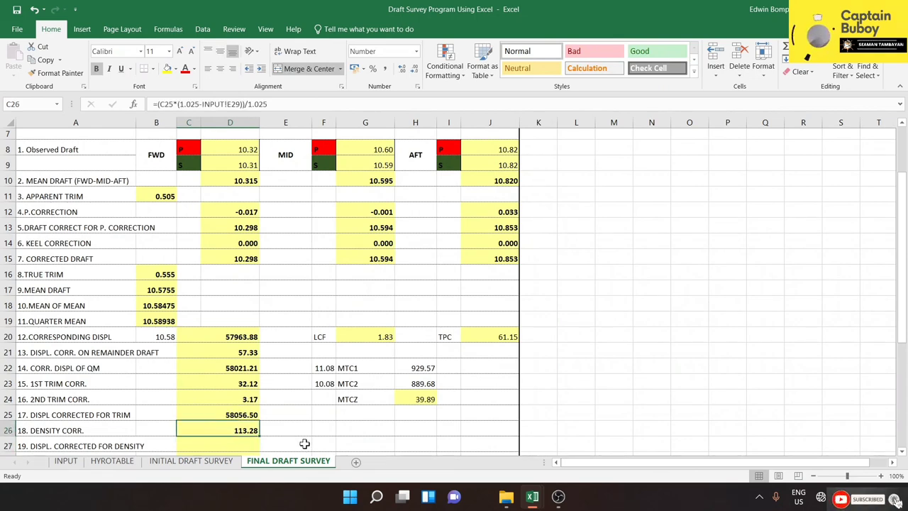
left_click_drag(234, 446, 328, 414)
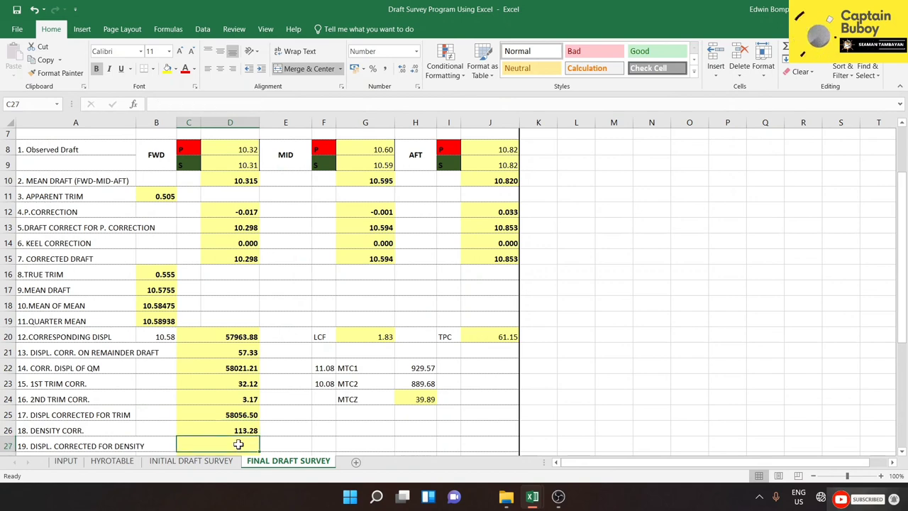
left_click(241, 440)
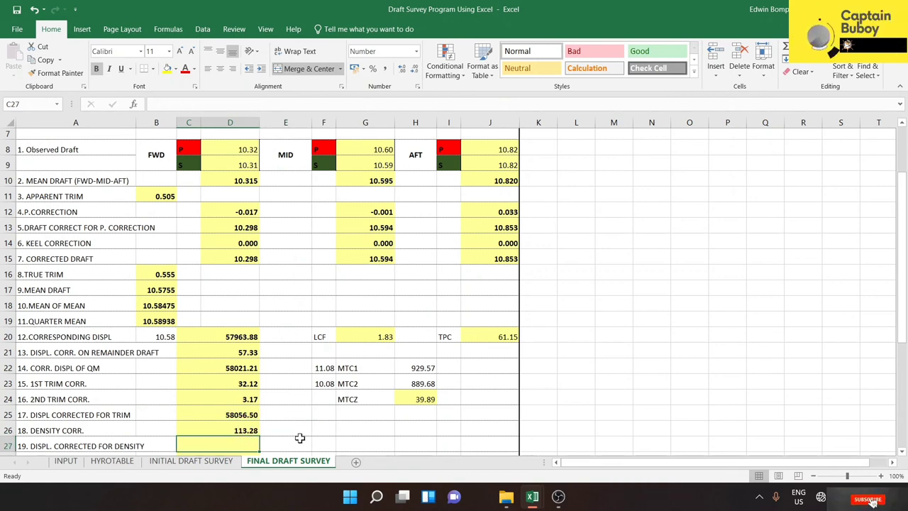
type("=")
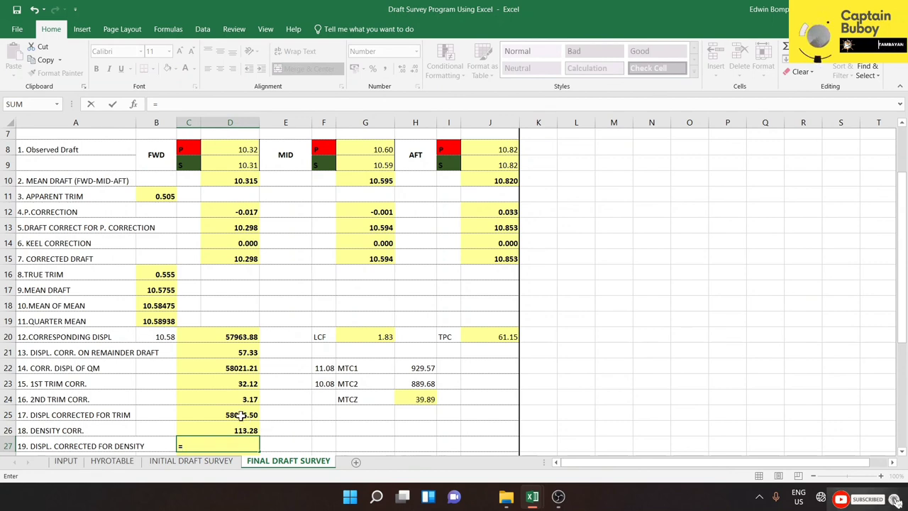
left_click(241, 417)
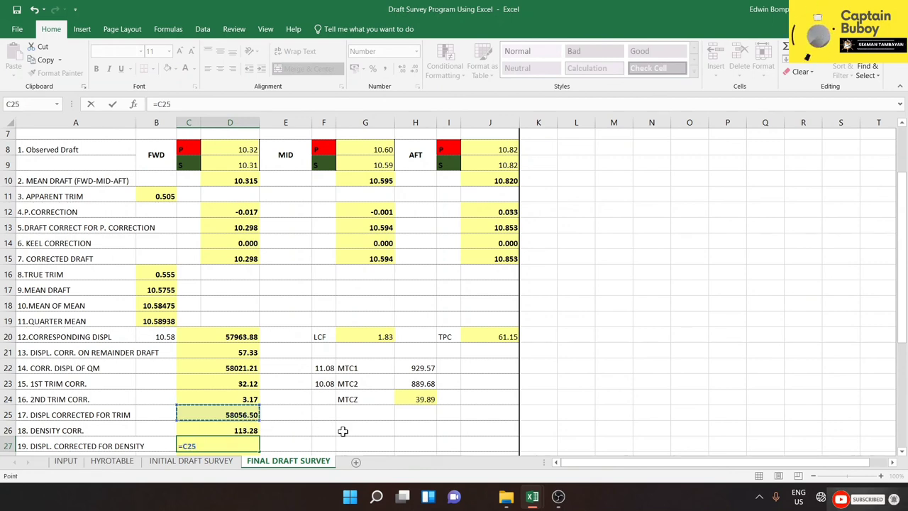
type("-")
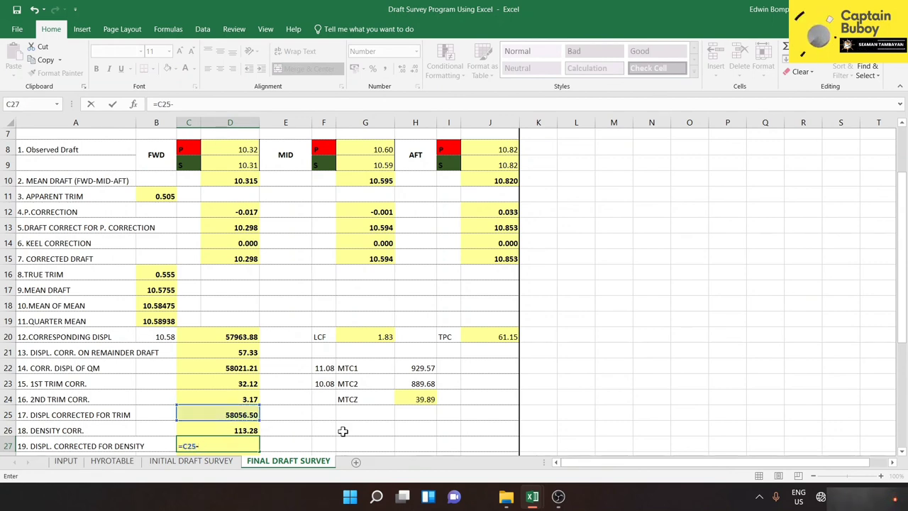
left_click(243, 430)
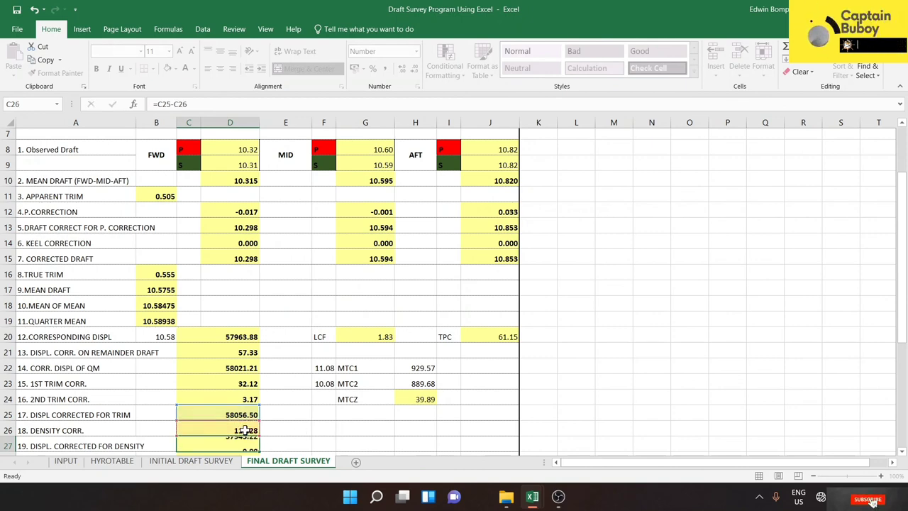
key("Return")
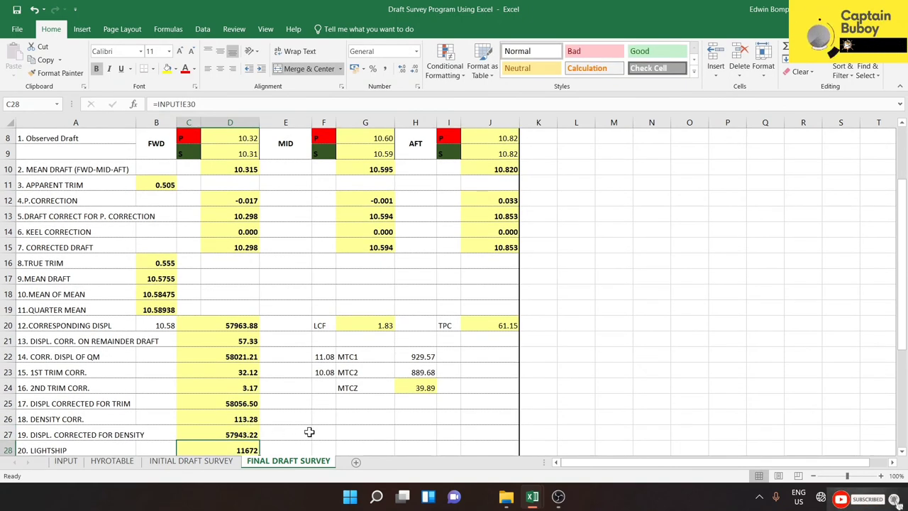
Step: Enter the deadweight formula =C27-C28 in C29, subtracting the 11672 lightship to get 46271.22
left_click_drag(901, 273, 901, 329)
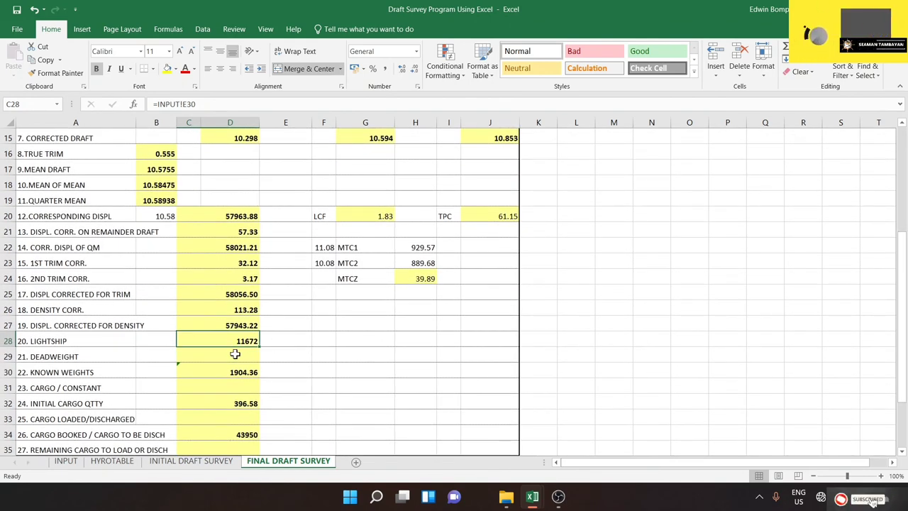
left_click(258, 356)
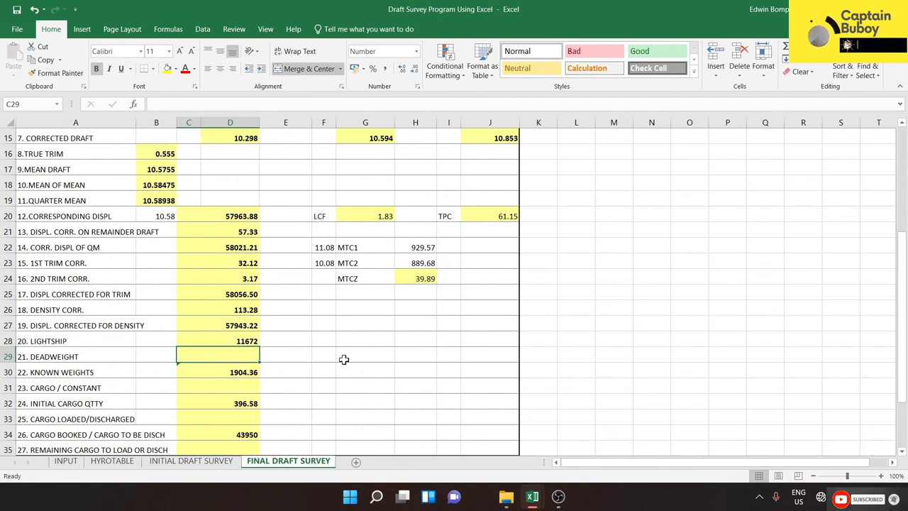
type("=")
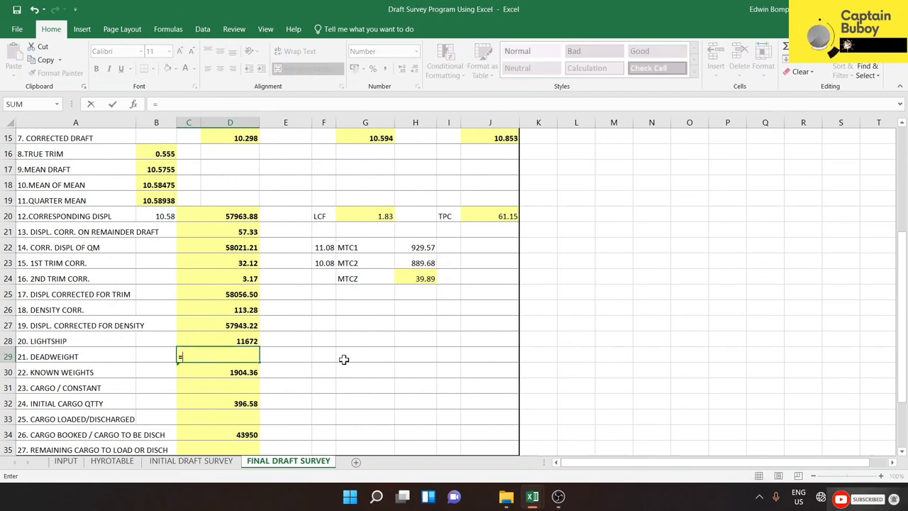
left_click(246, 330)
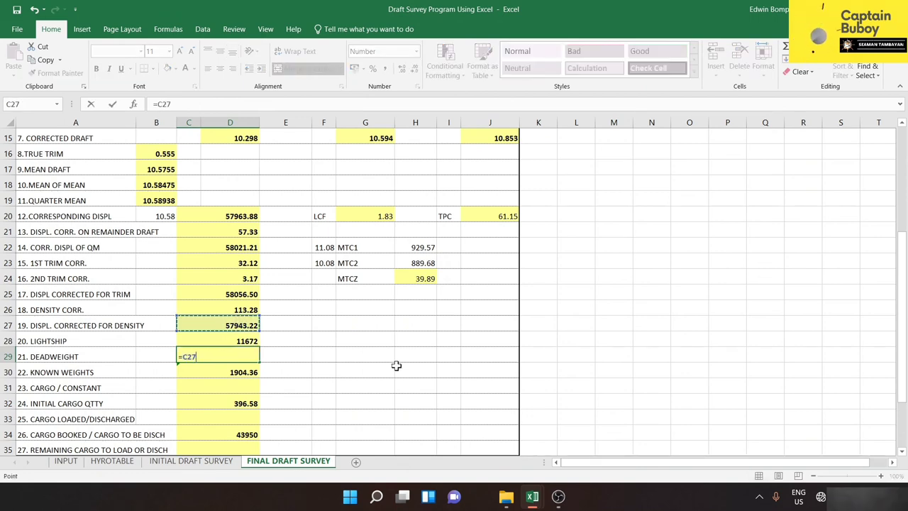
type("-")
left_click(249, 340)
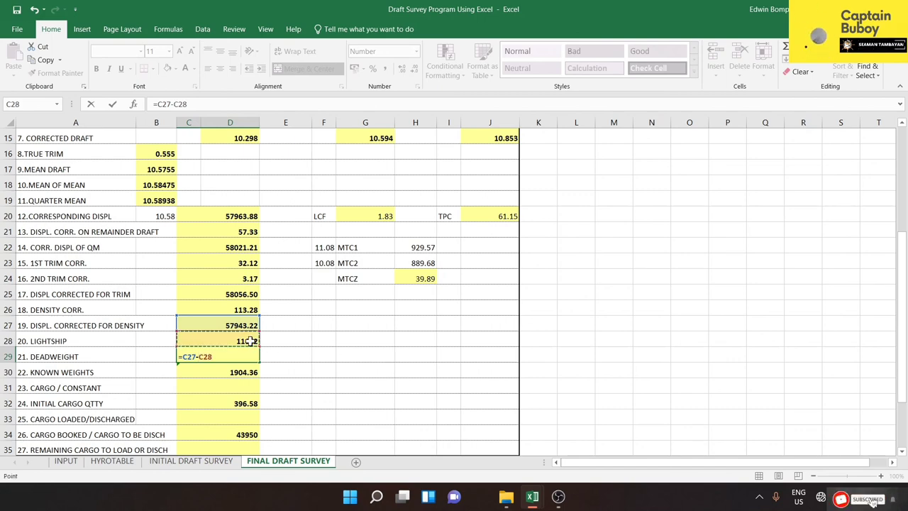
key("Return")
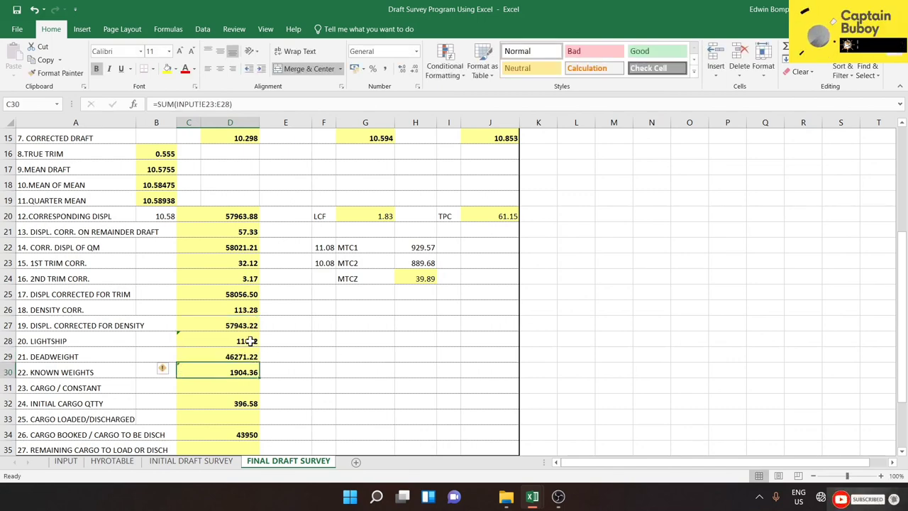
left_click(234, 356)
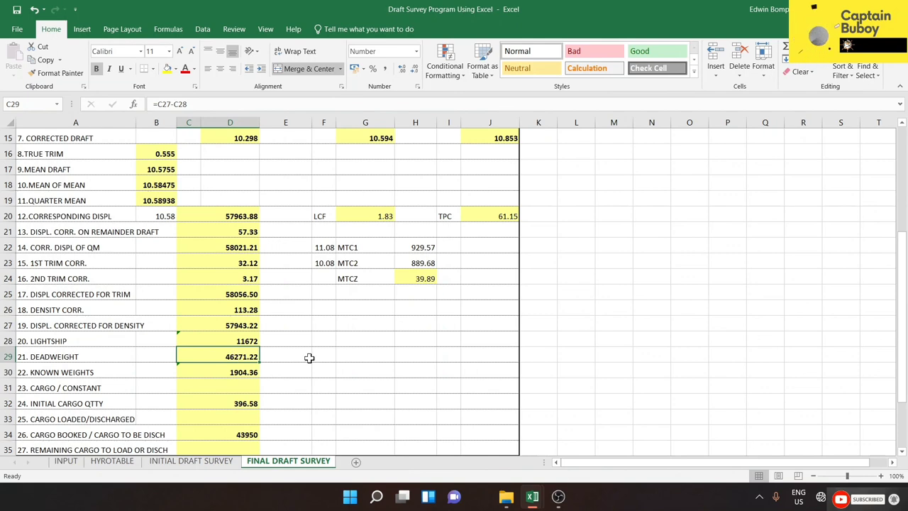
left_click(244, 385)
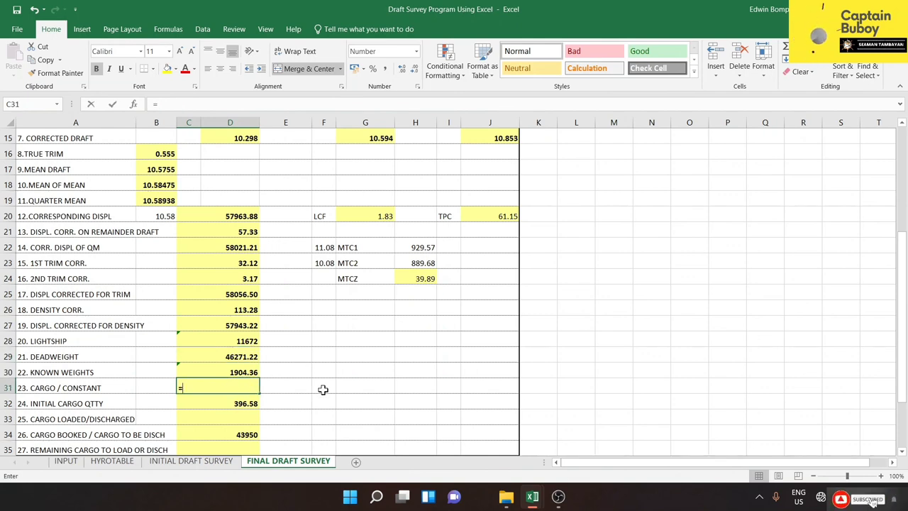
Step: Enter =C29-C30 in C31 so cargo/constant shows 44366.86
type("=")
left_click(246, 356)
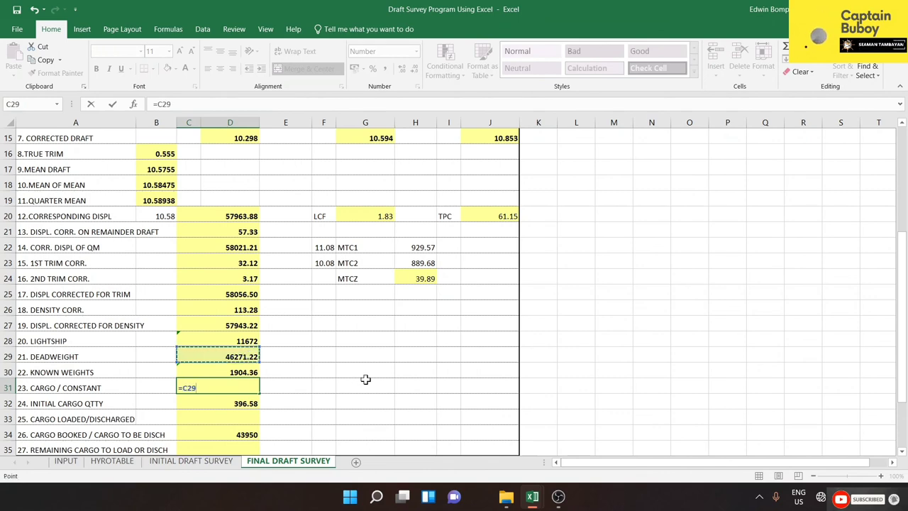
type("-")
left_click(248, 371)
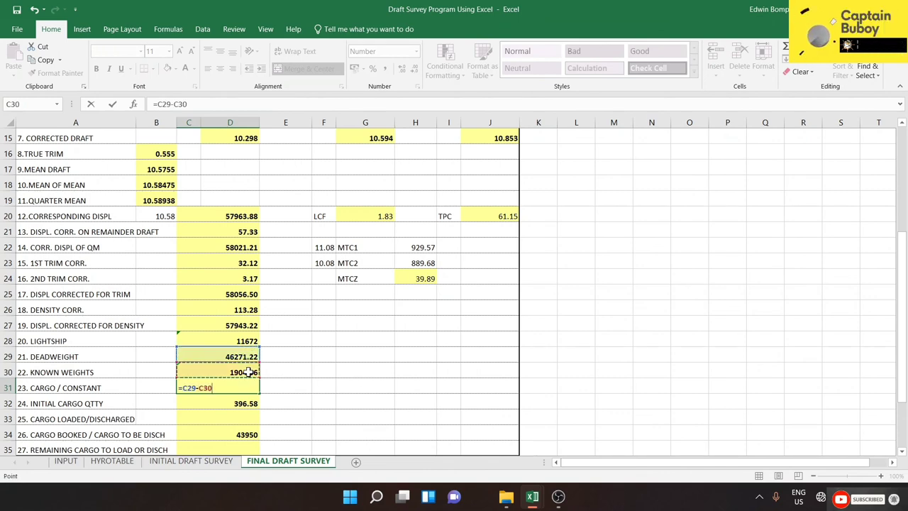
key("Return")
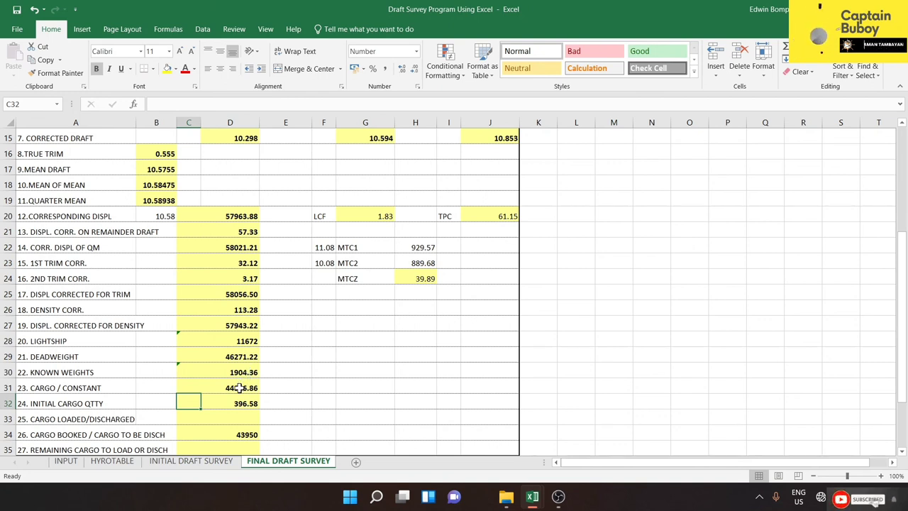
left_click(251, 389)
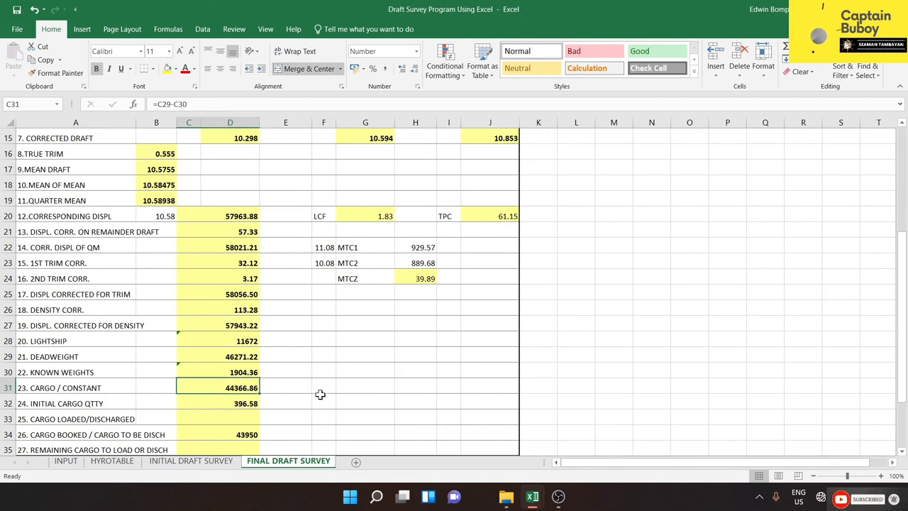
Step: Enter =C31-D32 in D33 so cargo loaded/discharged shows 43970.28
left_click(235, 417)
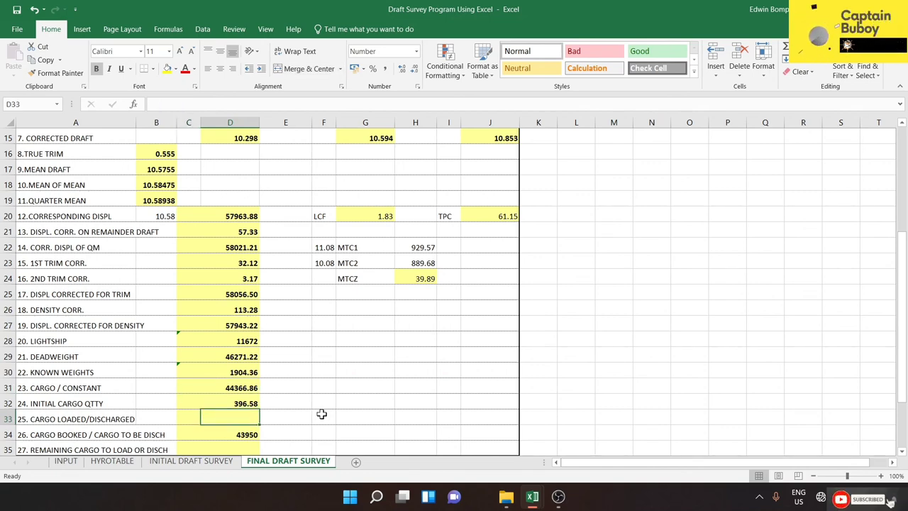
type("=")
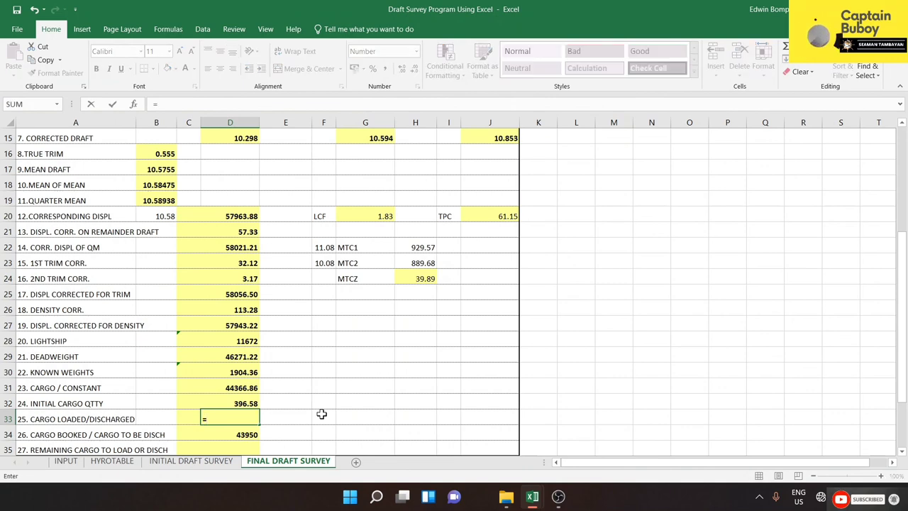
left_click(234, 388)
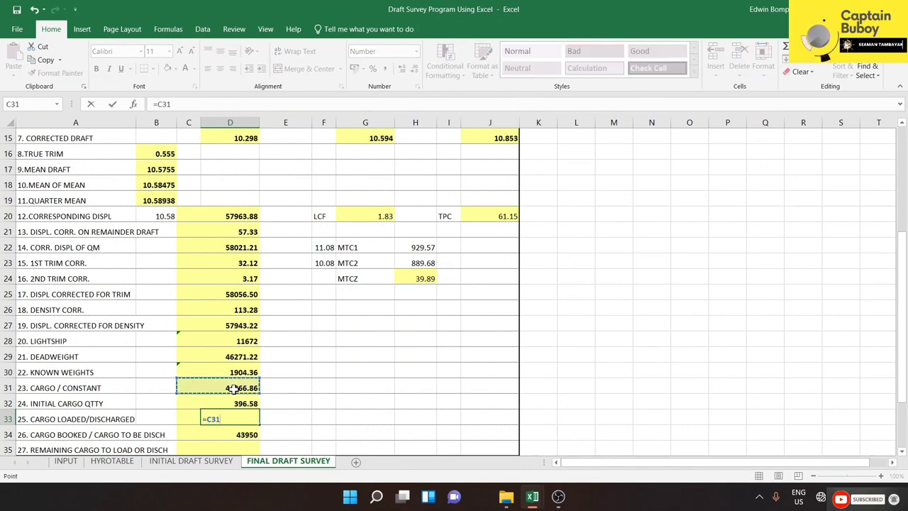
type("-")
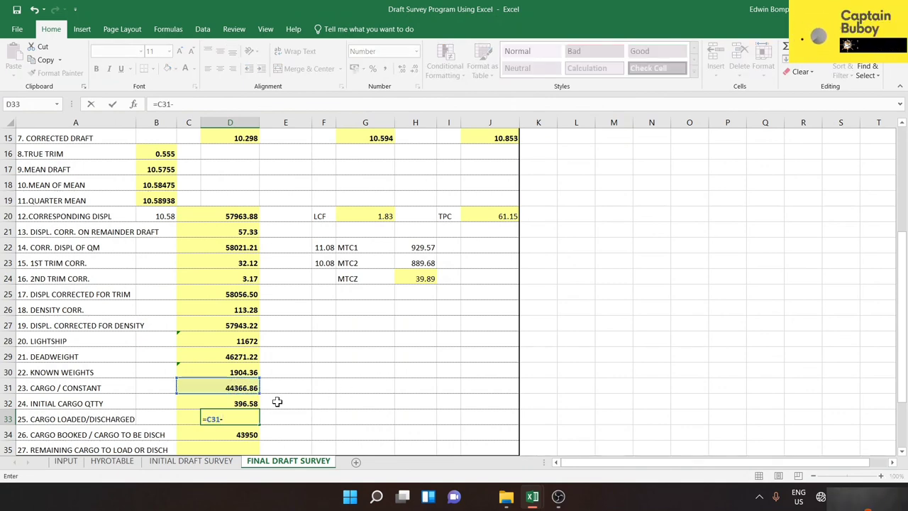
left_click(241, 402)
key("Return")
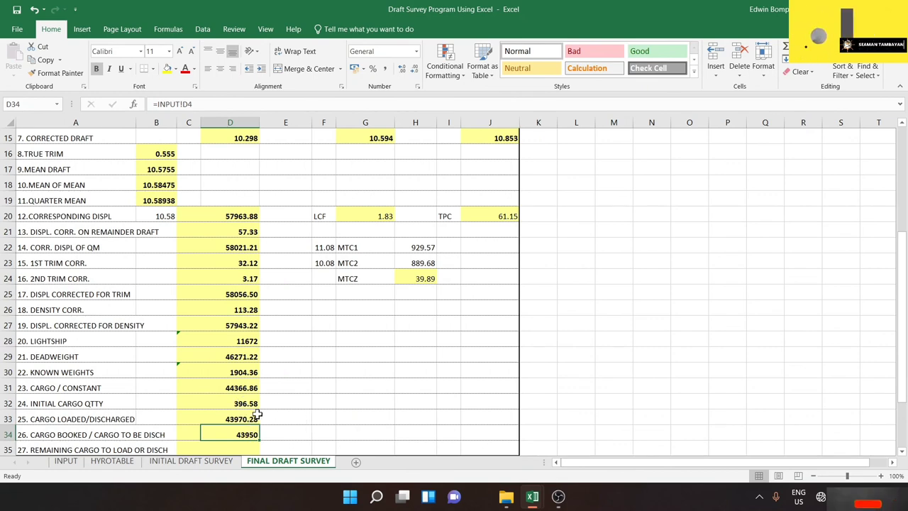
left_click(246, 419)
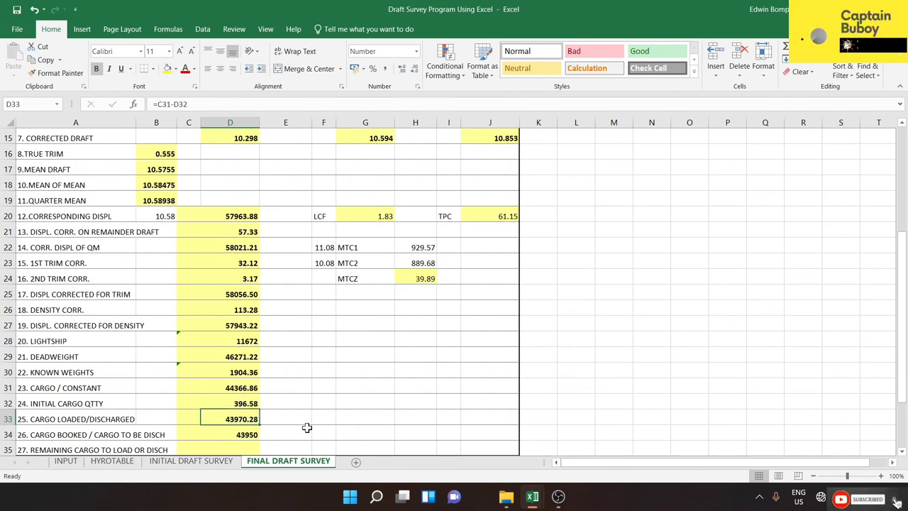
Step: Enter =D34-D33 in D35 so the remaining cargo to load shows -20.28
left_click(234, 449)
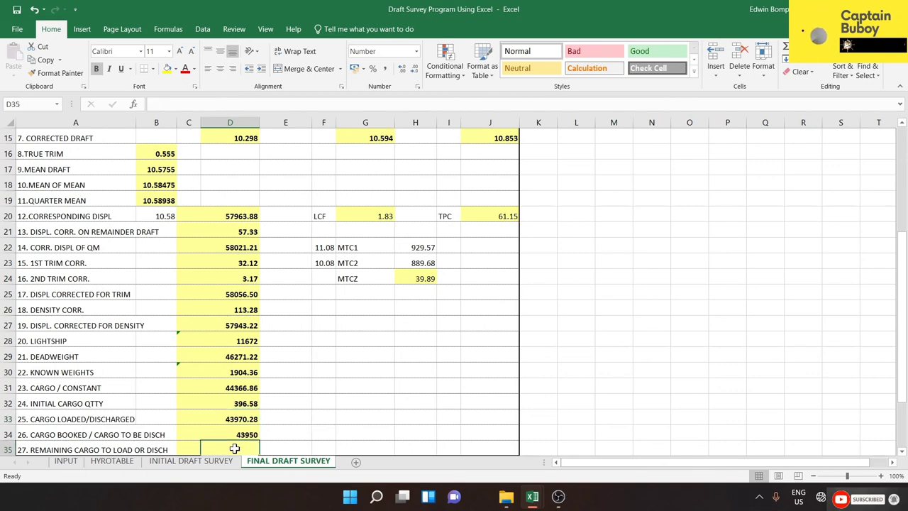
type("=")
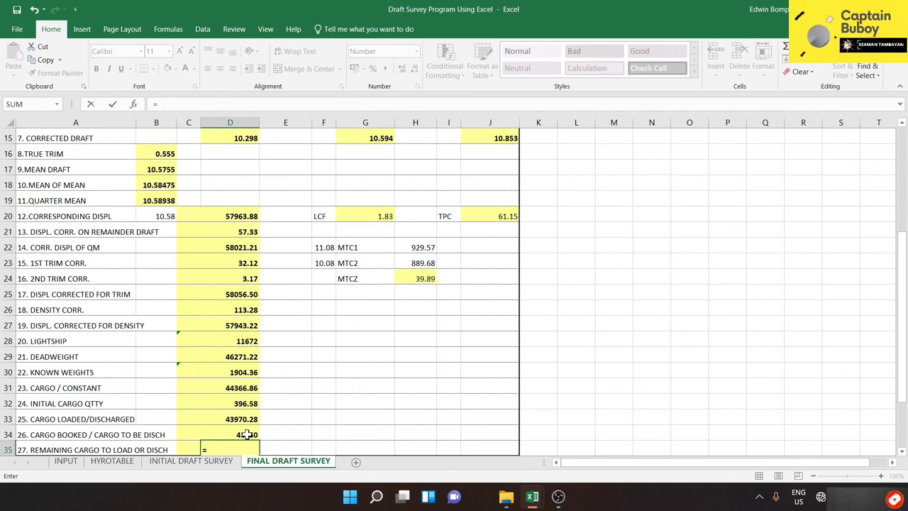
left_click(246, 434)
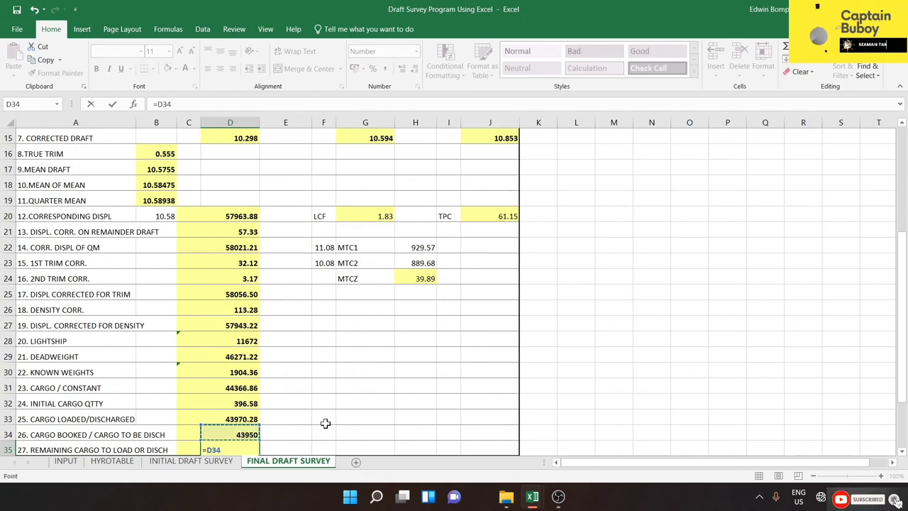
type("-")
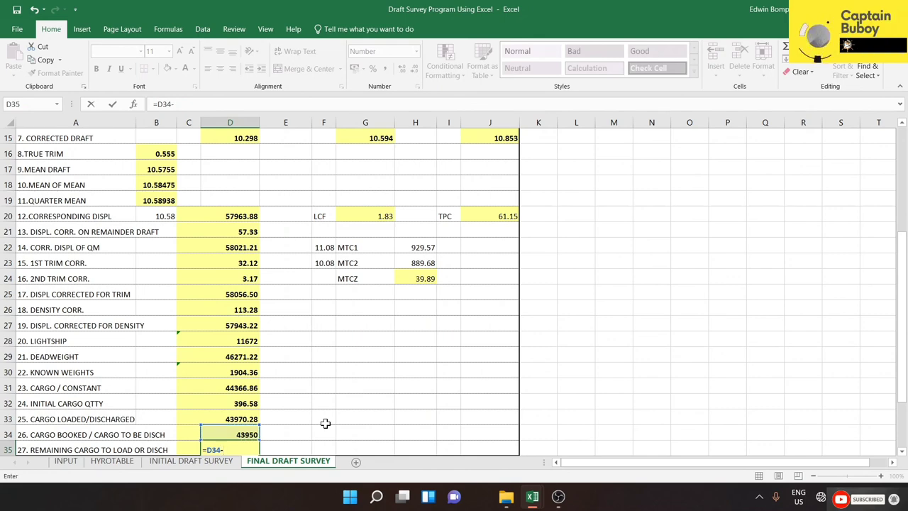
left_click(228, 417)
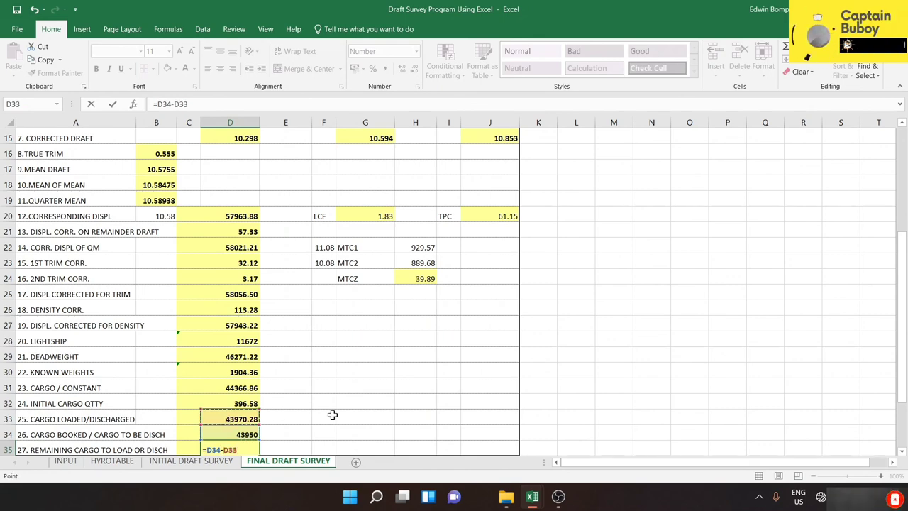
key("Return")
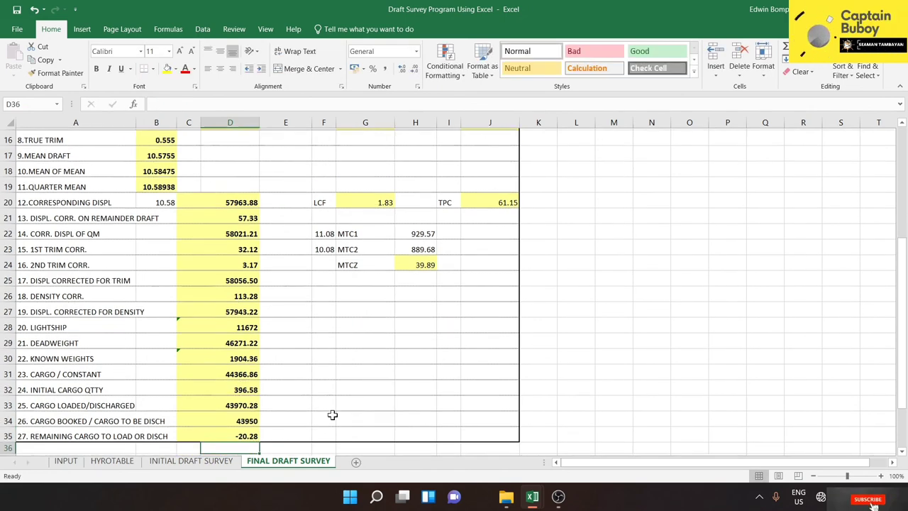
left_click(251, 429)
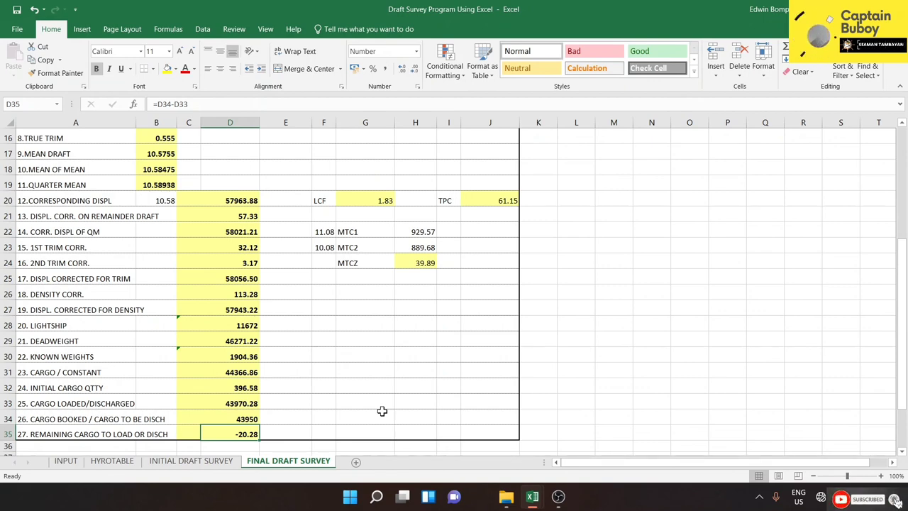
left_click(222, 402)
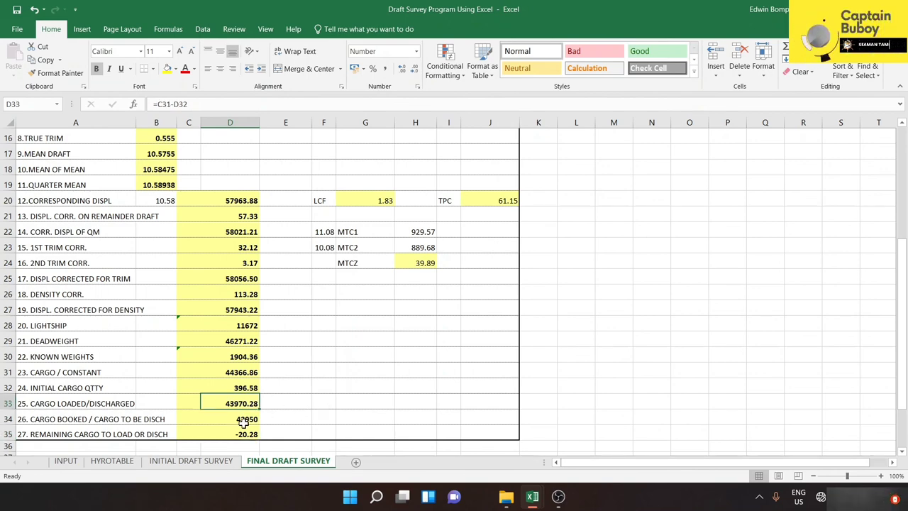
left_click(232, 434)
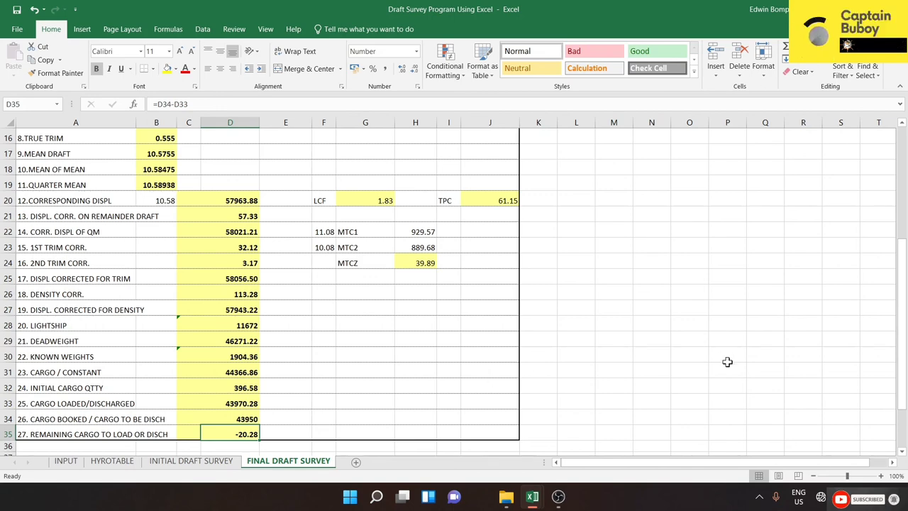
left_click_drag(902, 330, 904, 254)
scroll(806, 202, "up", 2)
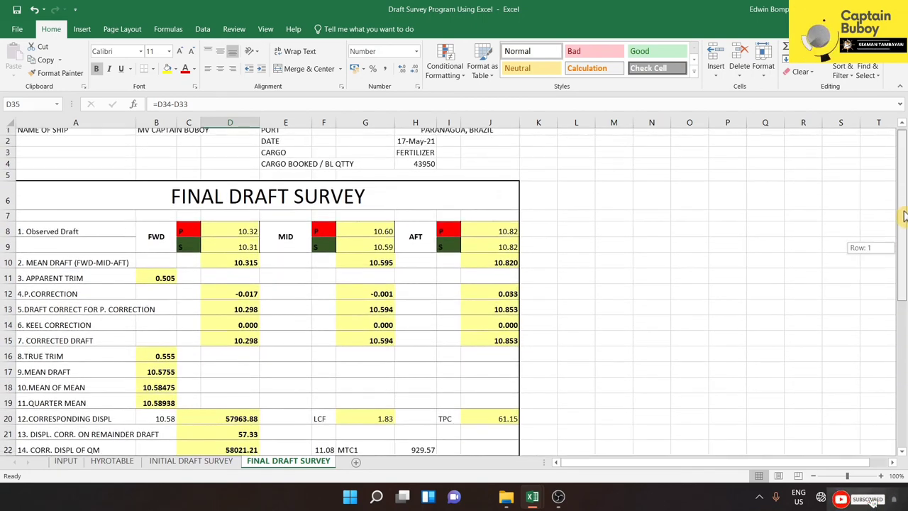